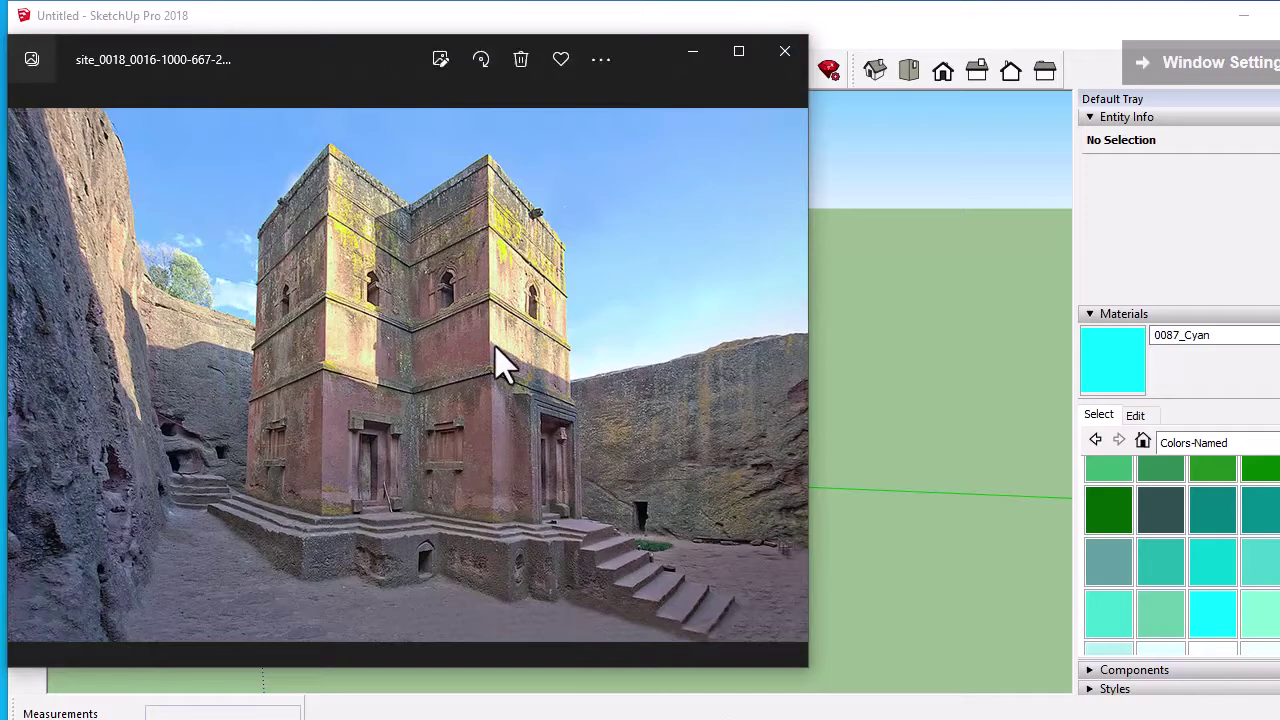
# Browse forward through the church photos to the aerial cross view and wall colour image
pyautogui.scroll(3, 492, 357)
pyautogui.scroll(-3, 492, 357)
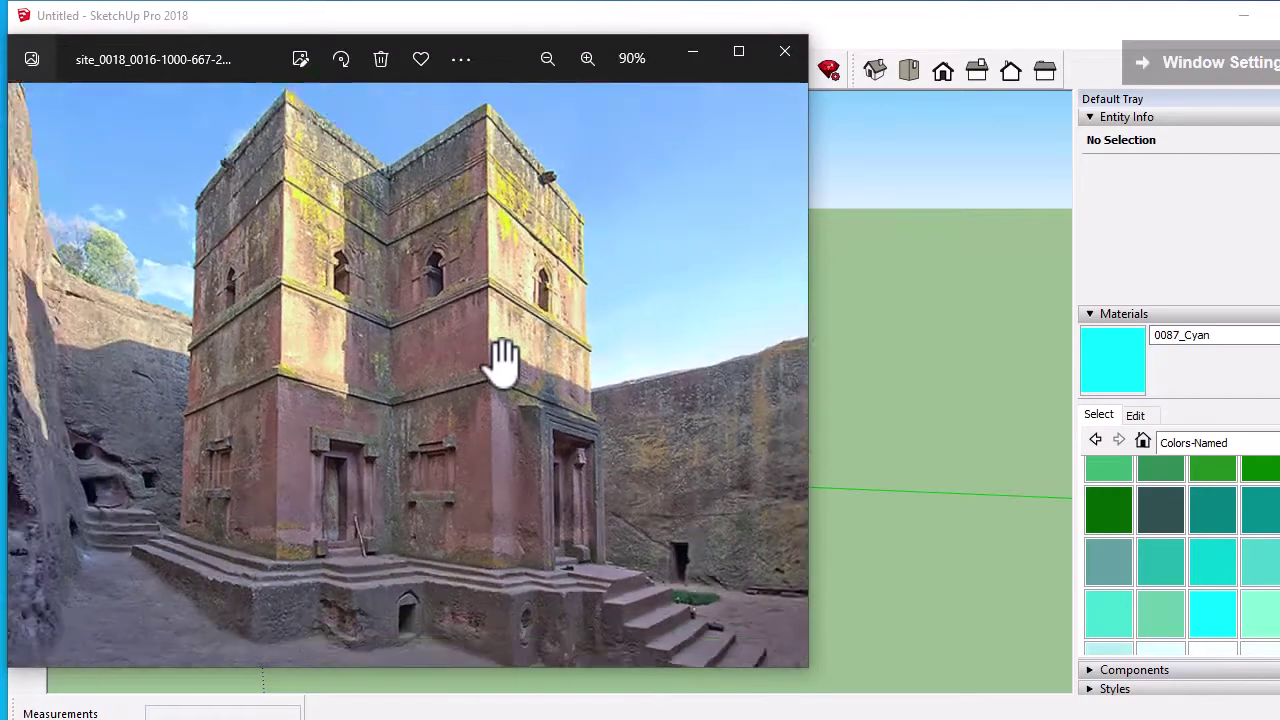
pyautogui.scroll(-1, 492, 357)
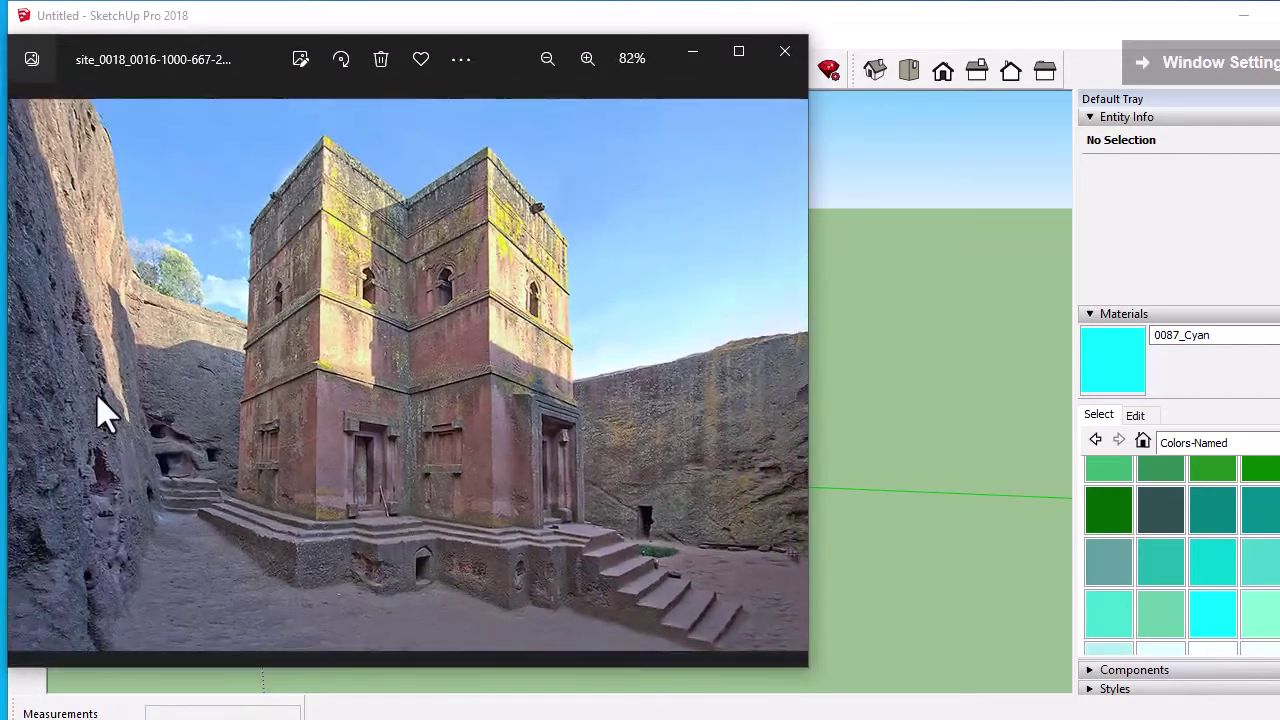
pyautogui.click(787, 385)
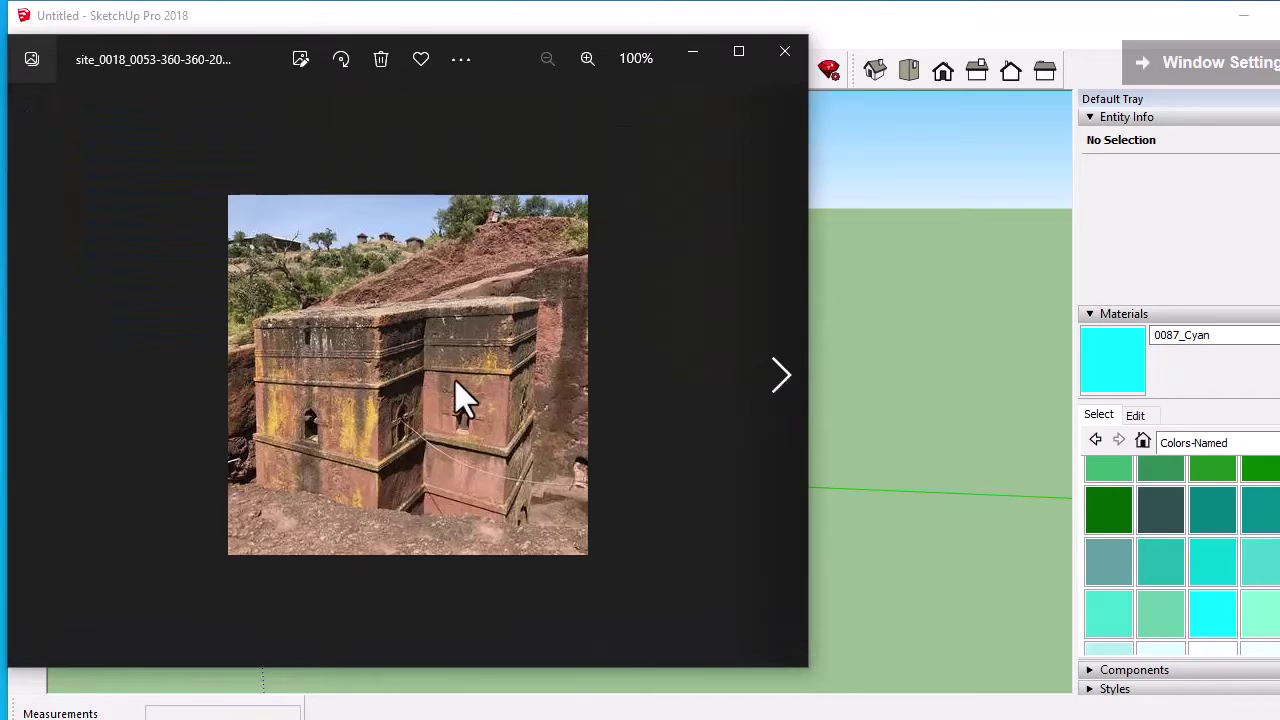
pyautogui.scroll(3, 457, 400)
pyautogui.scroll(-2, 640, 407)
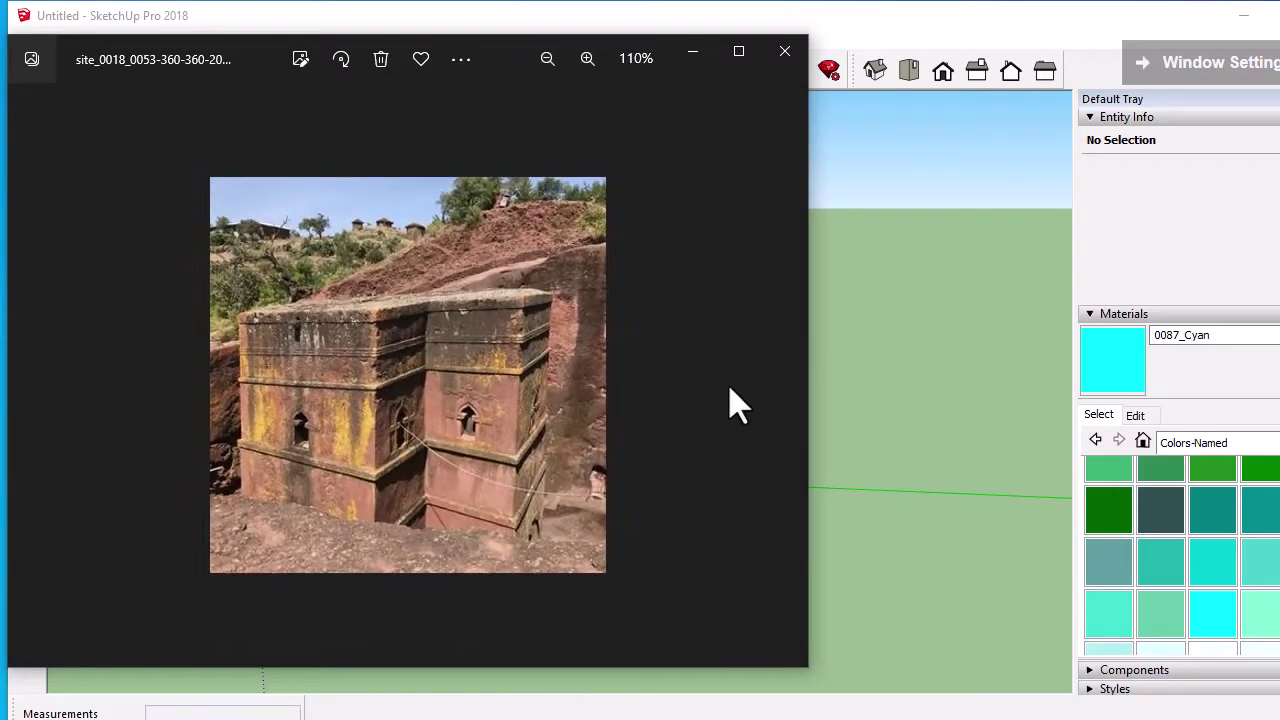
pyautogui.click(780, 380)
pyautogui.click(784, 388)
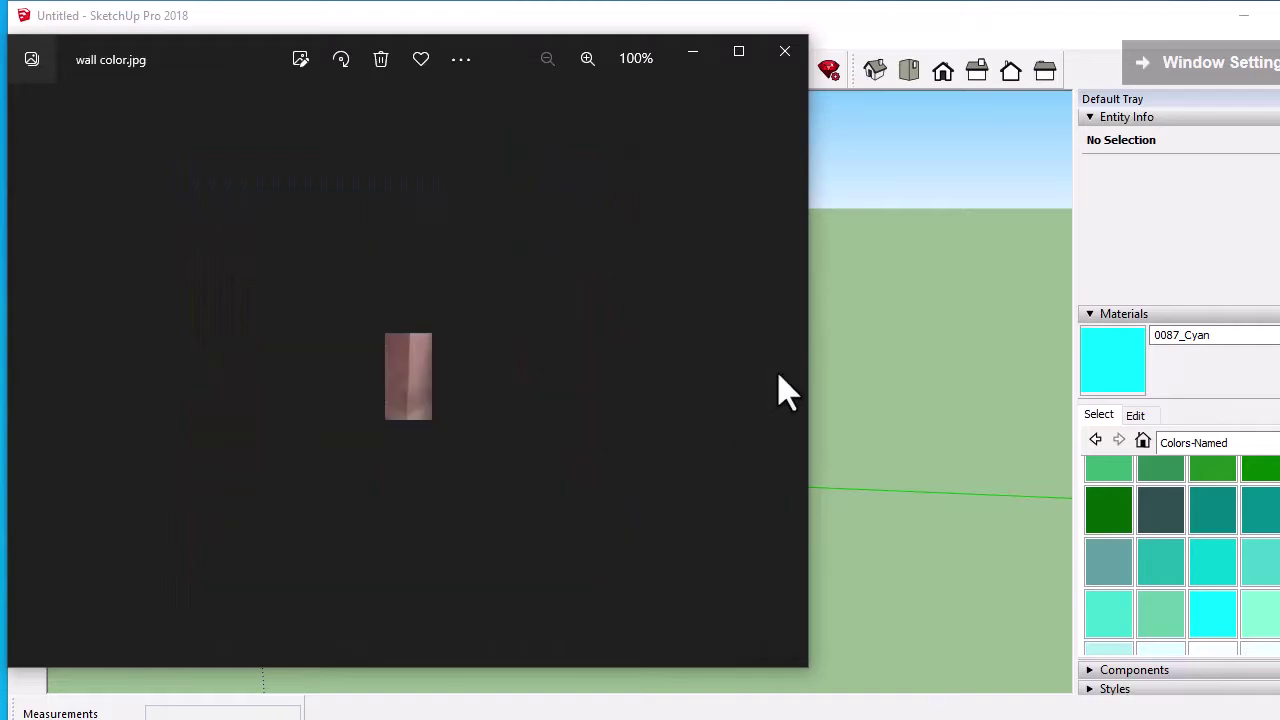
# Step back through the photos to the close-up of the lichen-covered walls
pyautogui.click(38, 395)
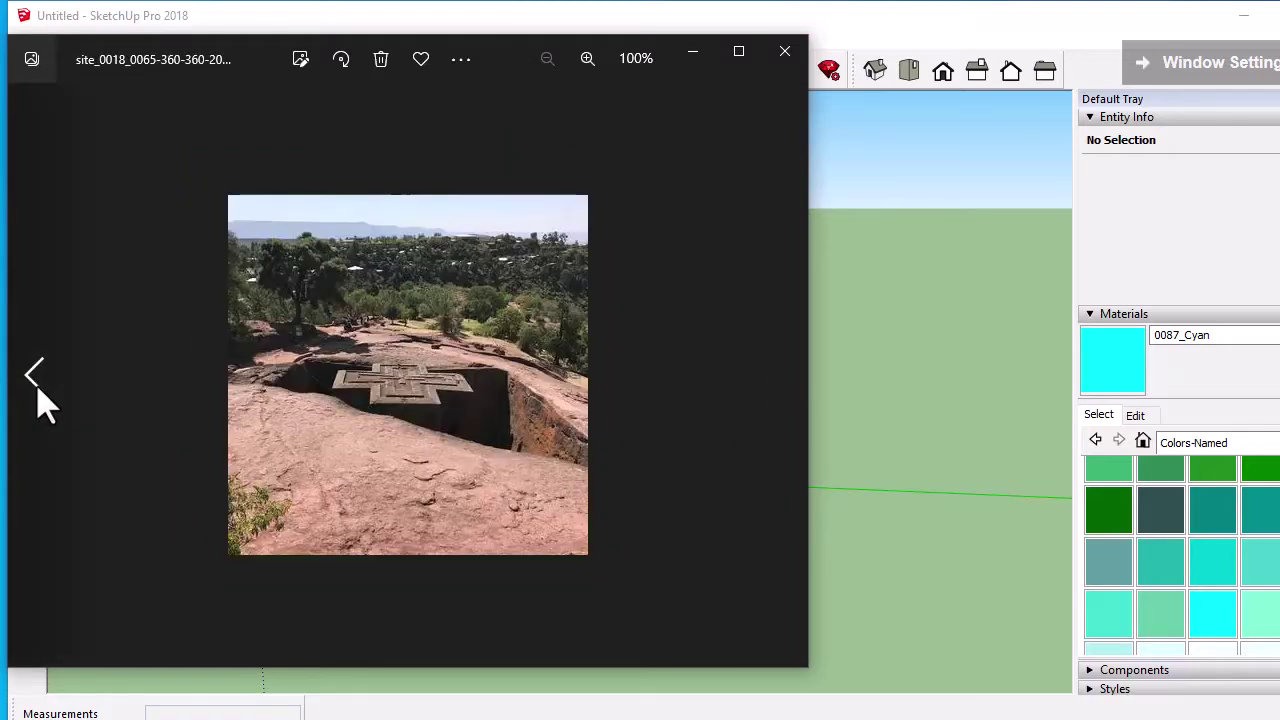
pyautogui.click(38, 395)
pyautogui.click(38, 395)
pyautogui.click(38, 395)
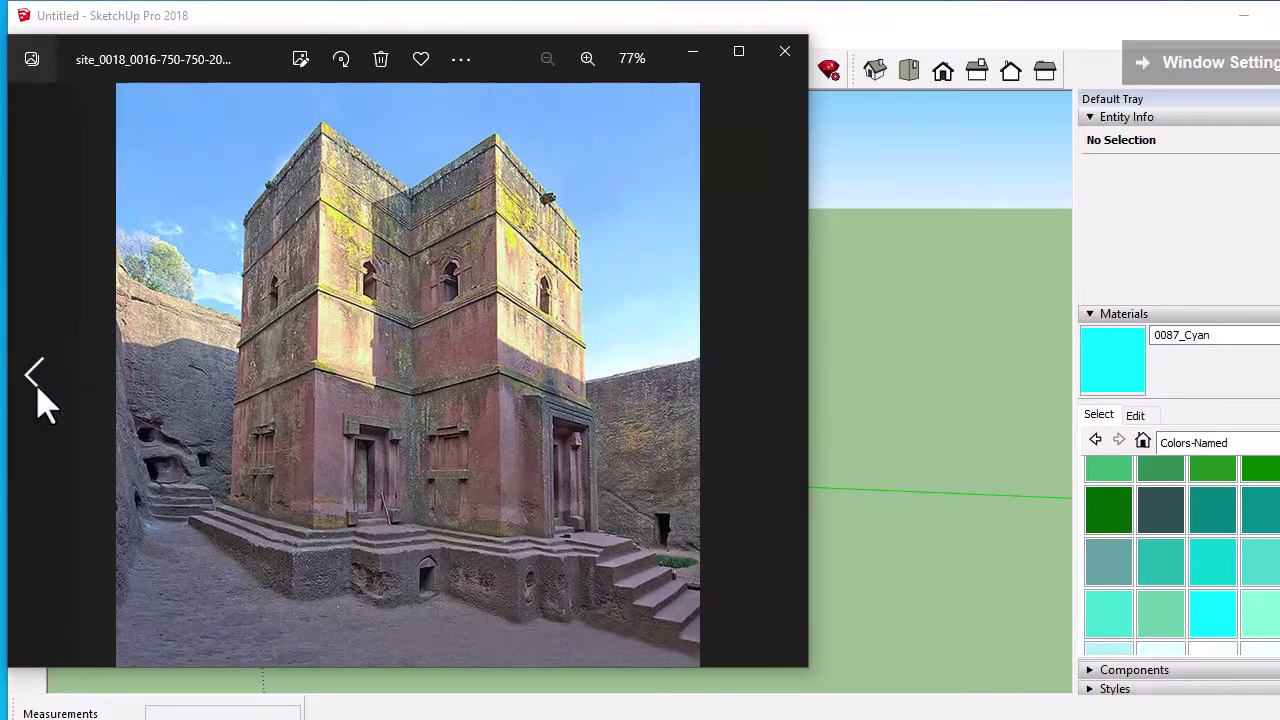
pyautogui.click(44, 404)
# Zoom into the wall close-up, then view the tall front and overhead church photos
pyautogui.click(44, 404)
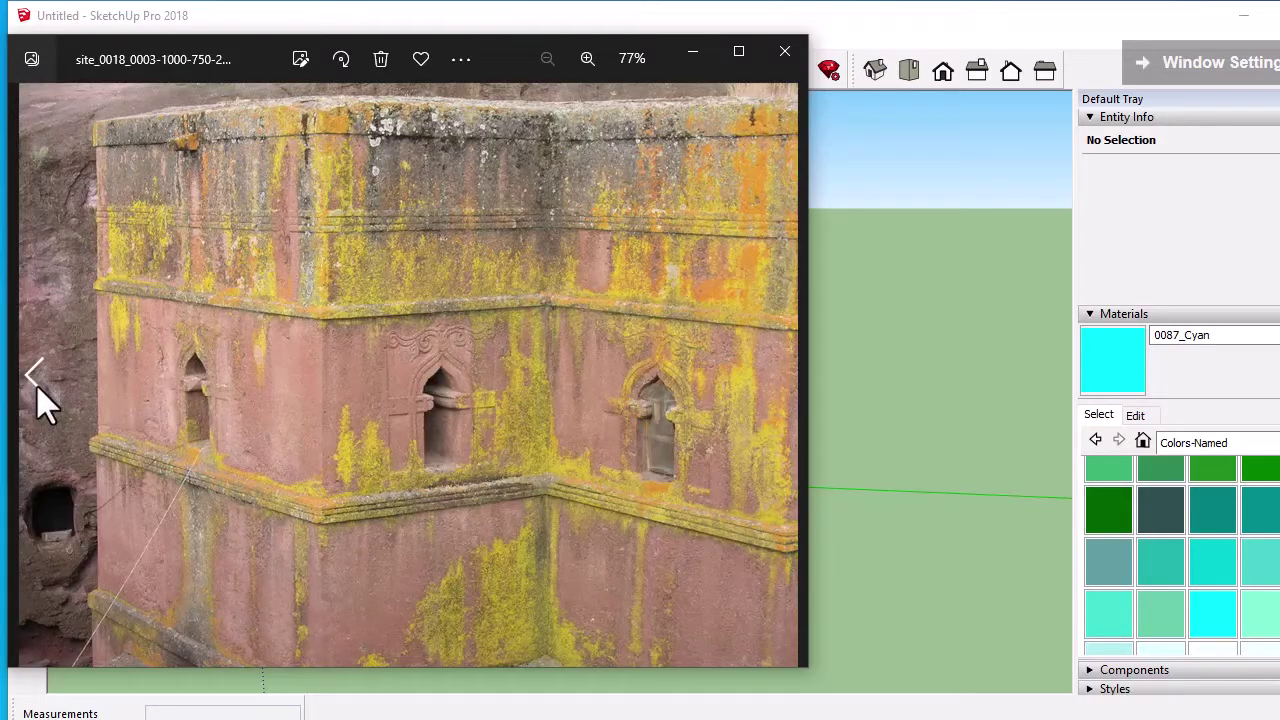
pyautogui.scroll(2, 150, 395)
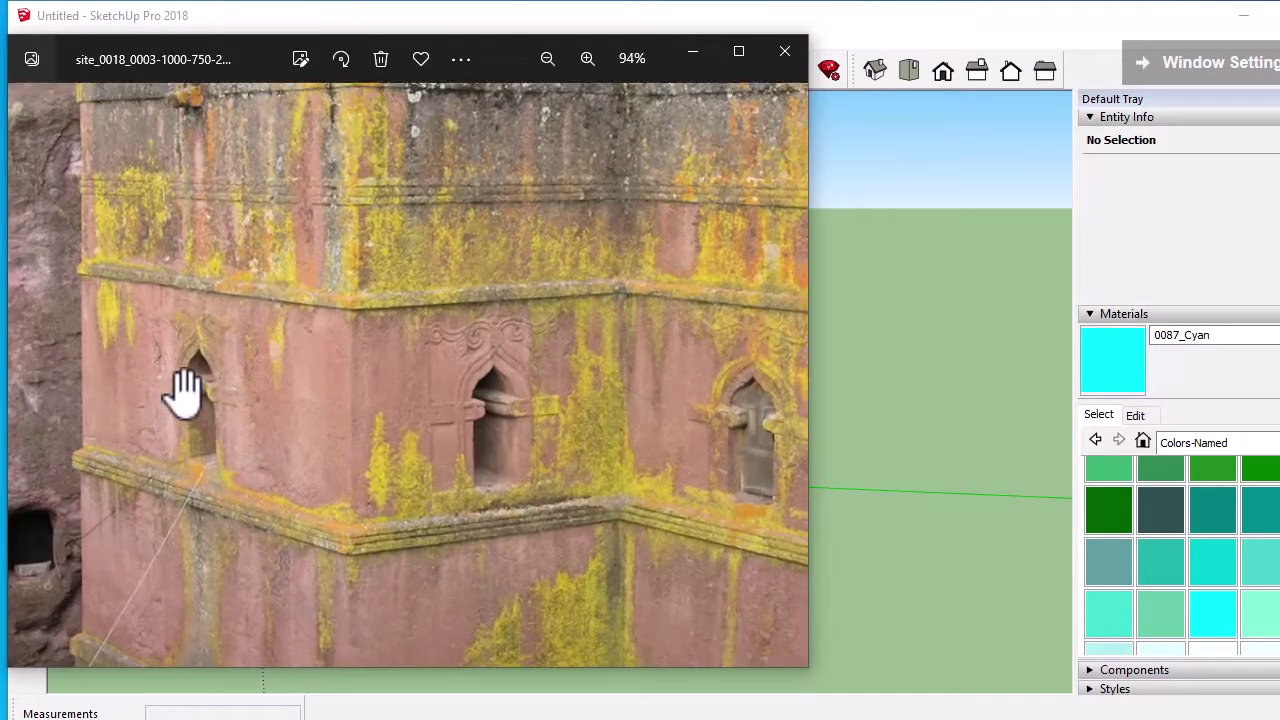
pyautogui.scroll(1, 470, 415)
pyautogui.scroll(2, 480, 423)
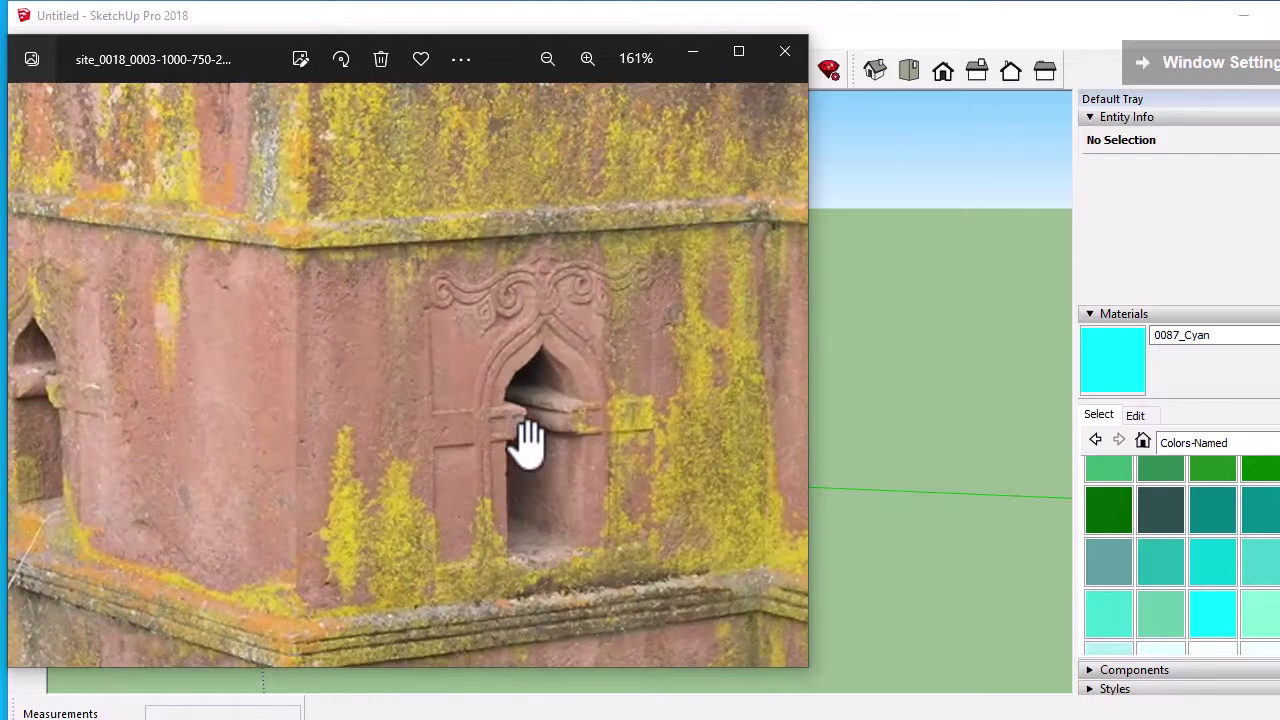
pyautogui.scroll(-2, 540, 440)
pyautogui.scroll(-1, 500, 429)
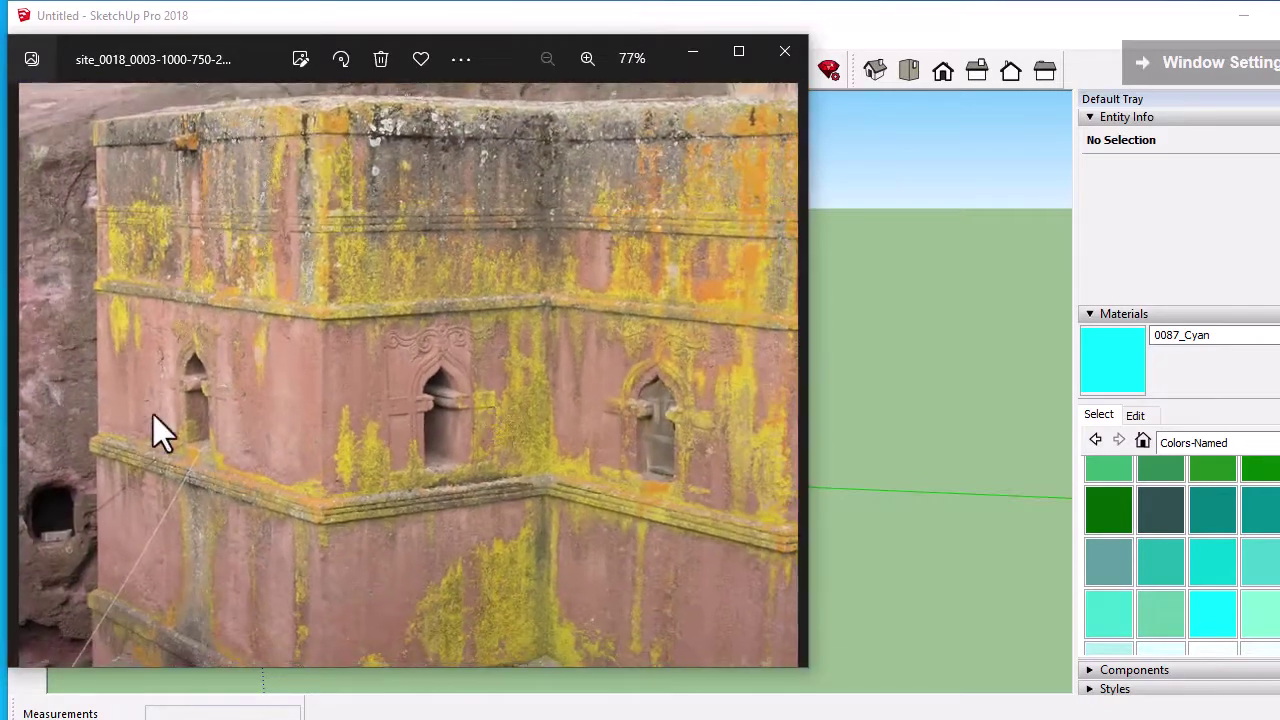
pyautogui.click(33, 385)
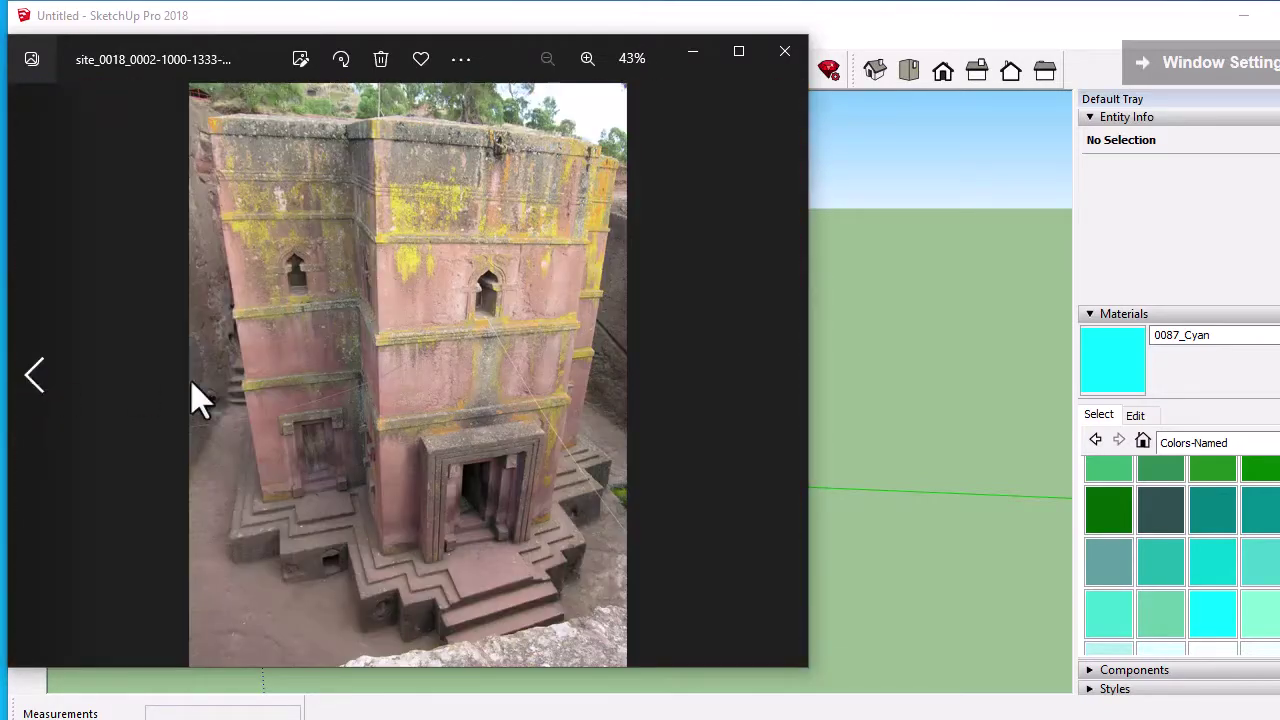
pyautogui.scroll(1, 343, 394)
pyautogui.scroll(1, 343, 394)
pyautogui.scroll(-2, 325, 398)
pyautogui.click(34, 376)
pyautogui.scroll(1, 250, 395)
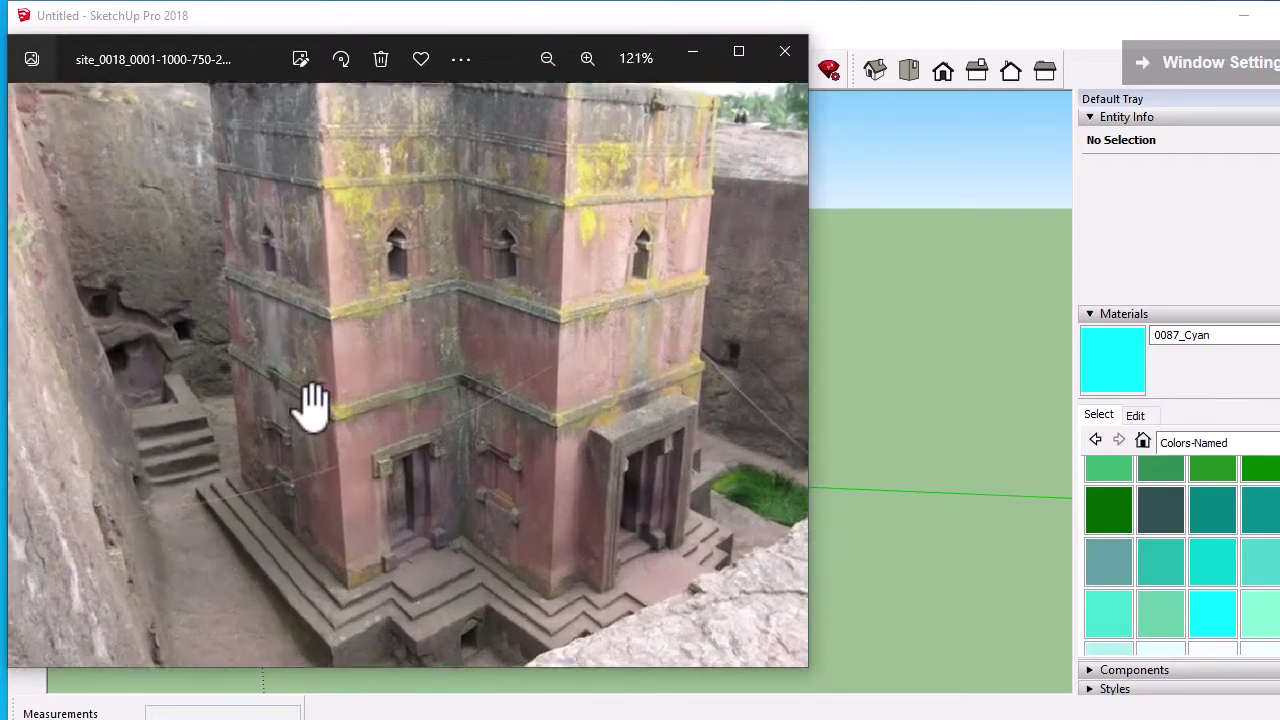
pyautogui.scroll(-1, 330, 408)
# Flip forward through the roof and aerial photos, then return to the wide church photo
pyautogui.click(773, 377)
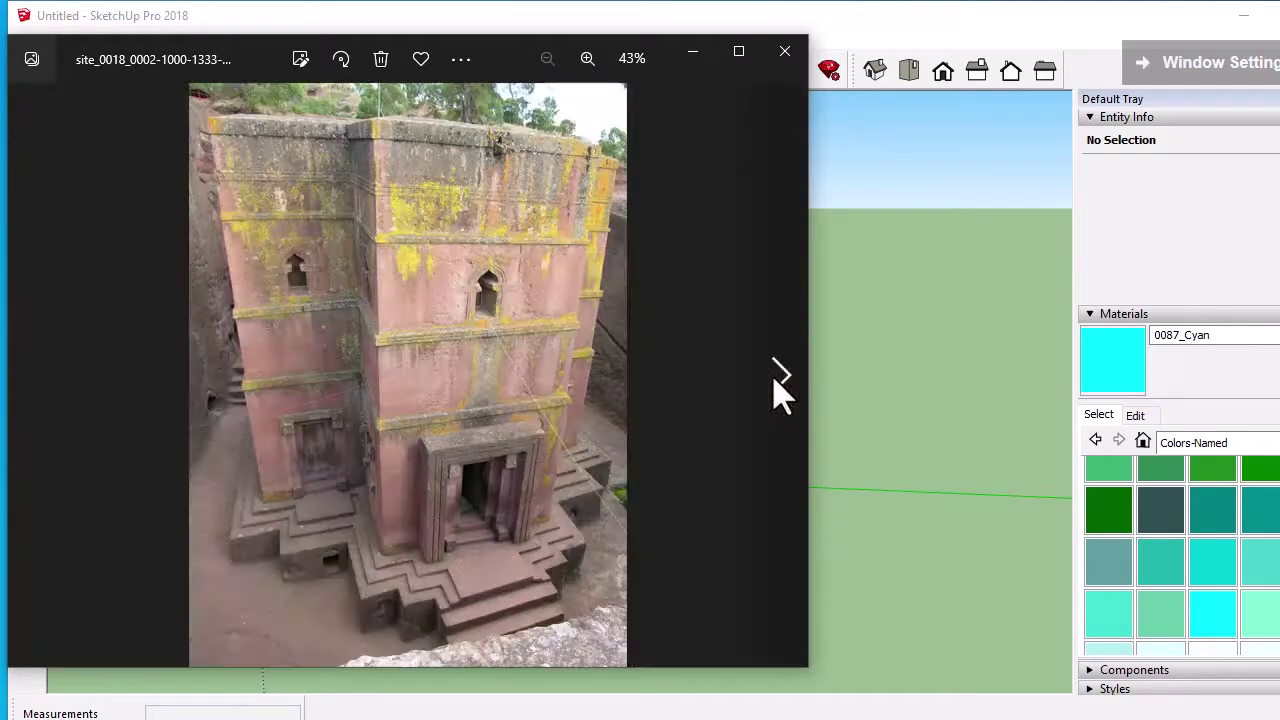
pyautogui.click(773, 377)
pyautogui.click(773, 377)
pyautogui.click(773, 377)
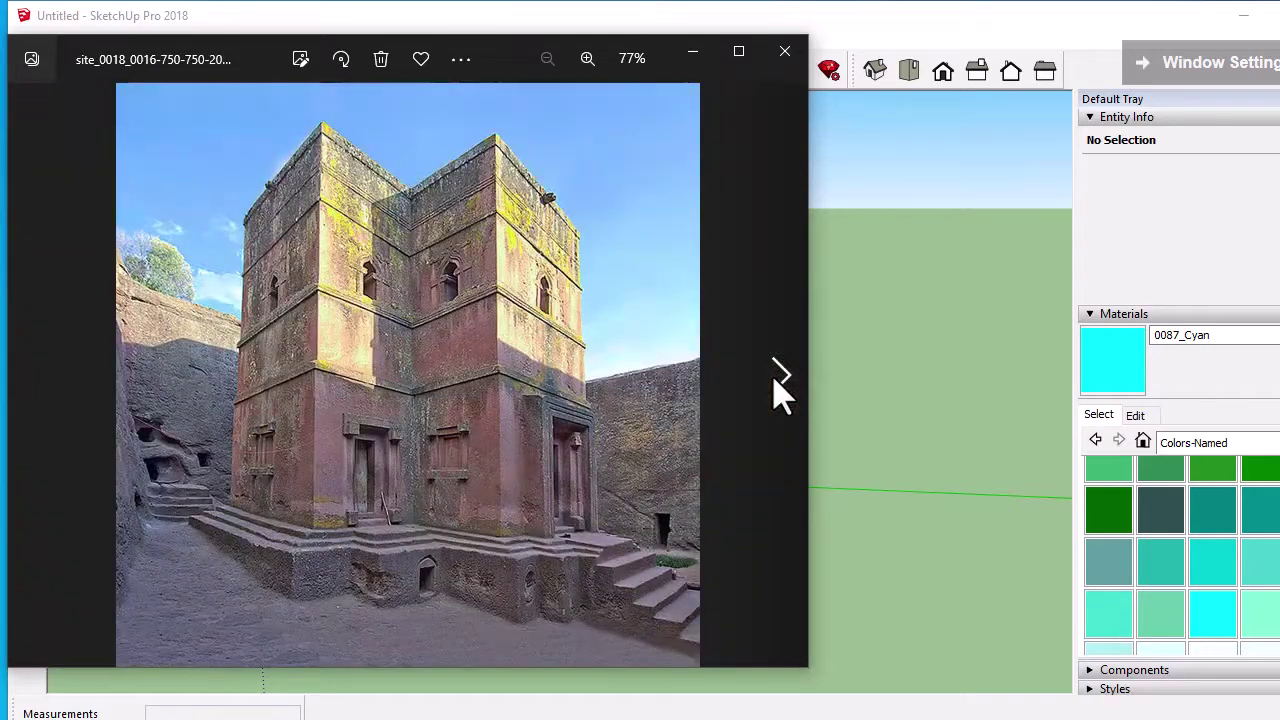
pyautogui.click(775, 378)
pyautogui.click(775, 378)
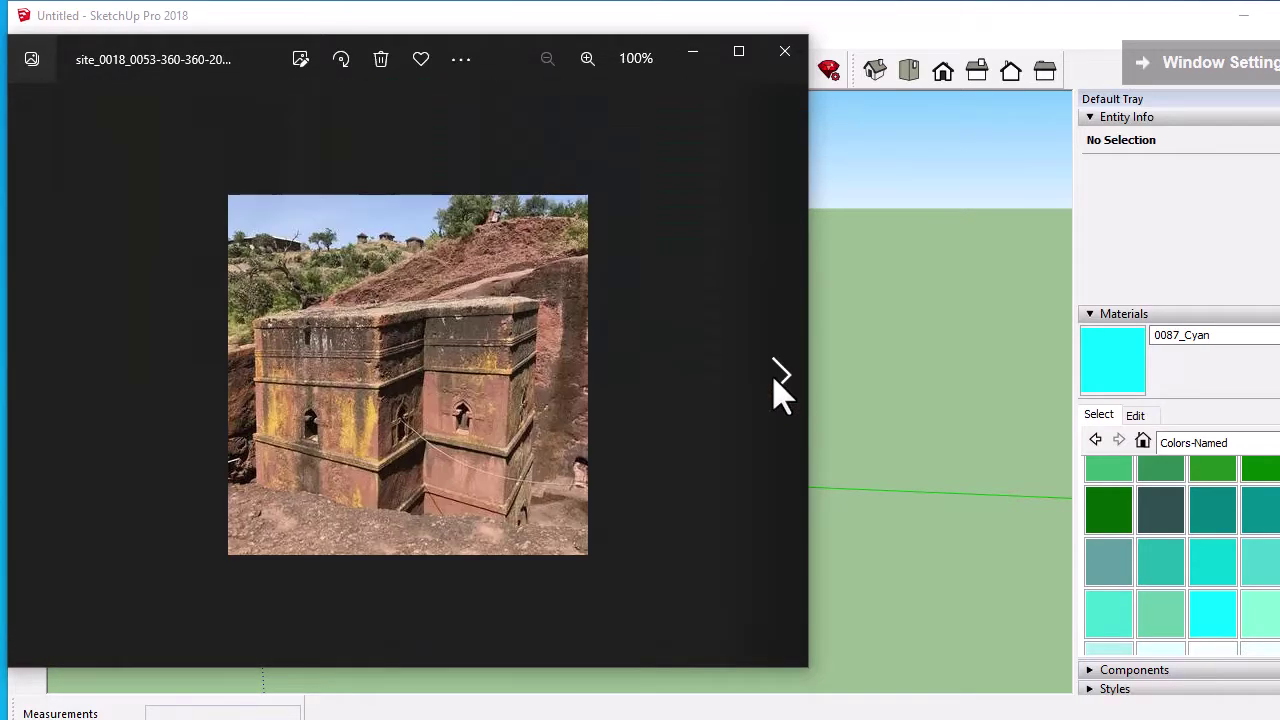
pyautogui.click(780, 378)
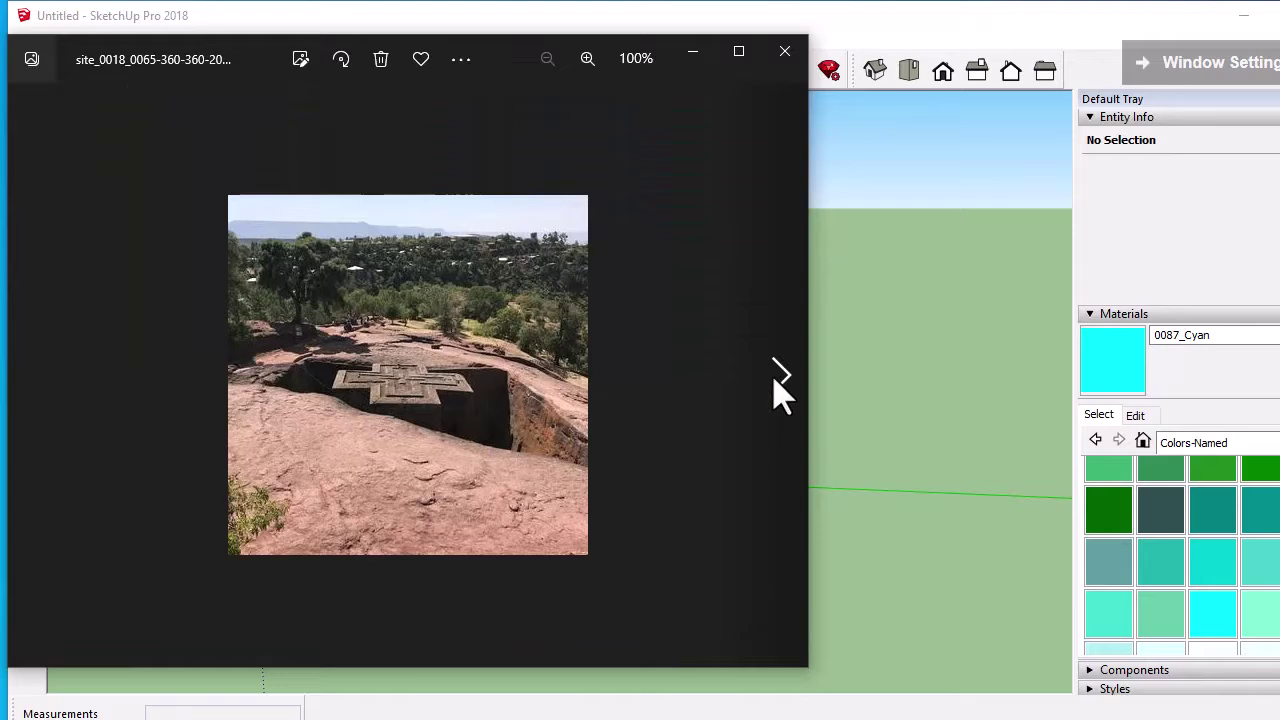
pyautogui.click(780, 378)
pyautogui.click(32, 380)
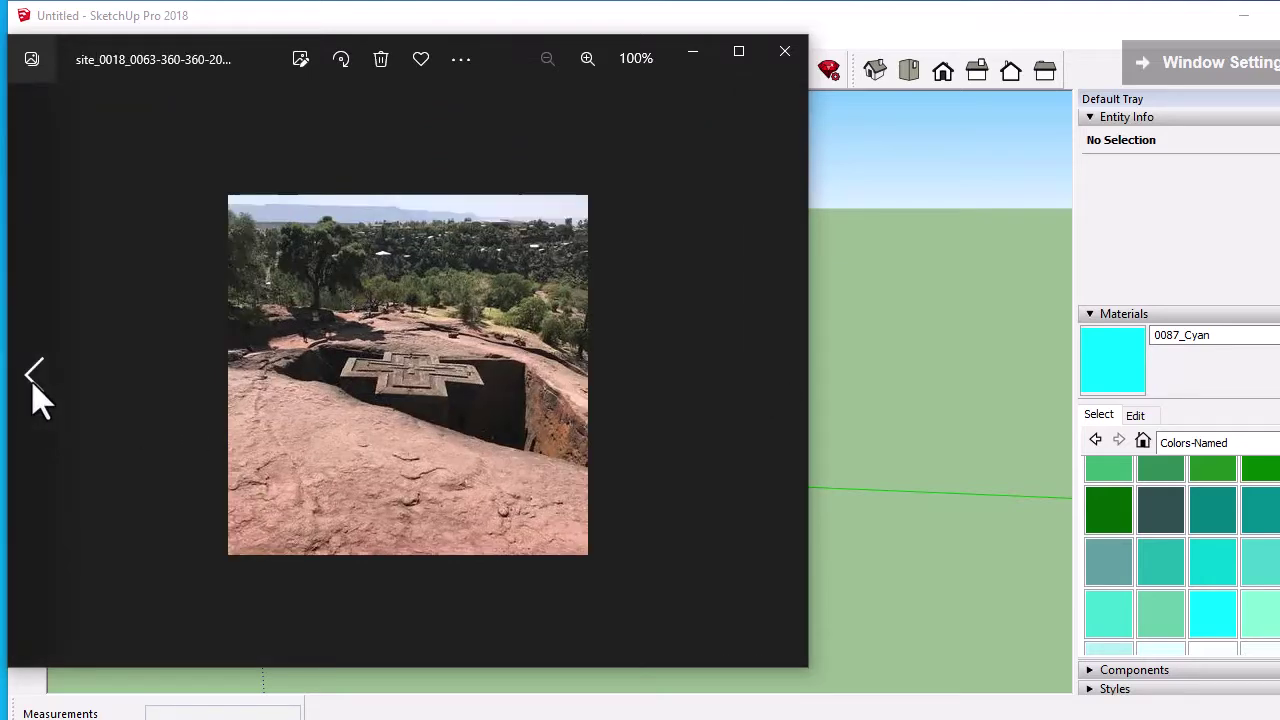
pyautogui.click(32, 380)
pyautogui.click(32, 380)
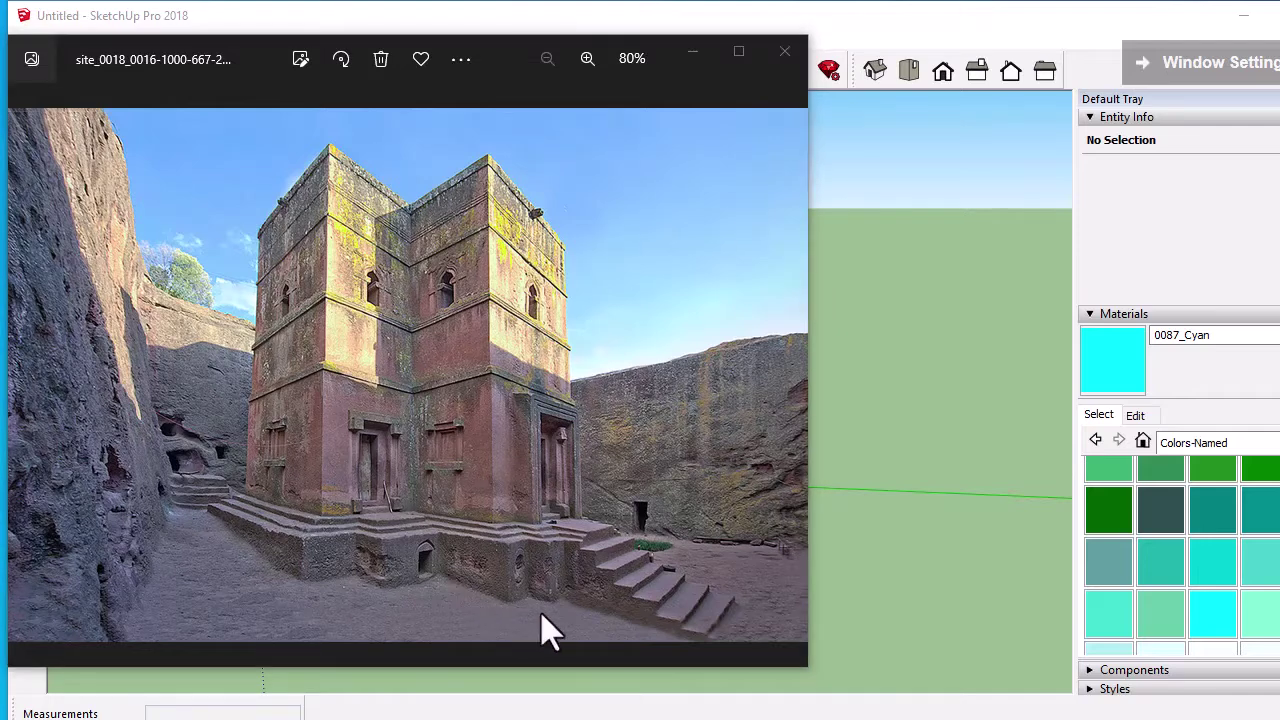
pyautogui.hotkey('alt', 'Tab')
# Back in SketchUp, add parallel guide lines offset 10 m from the axis
pyautogui.click(436, 476)
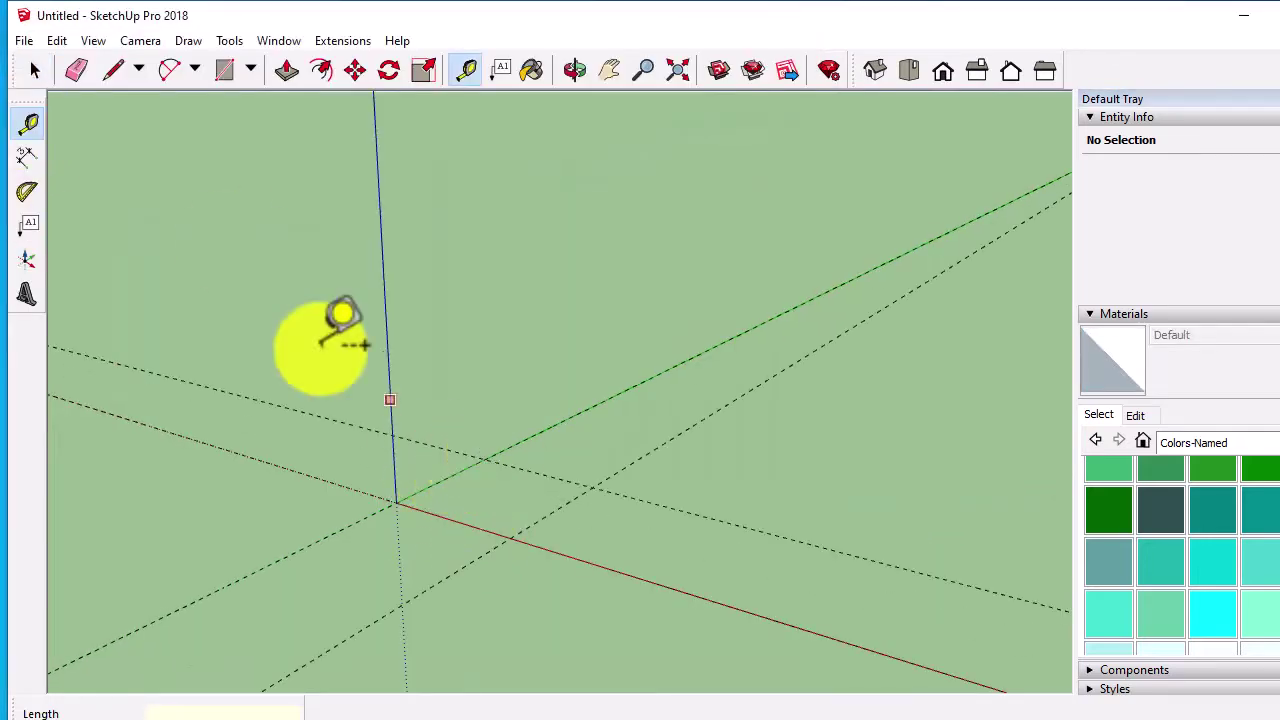
pyautogui.press('space')
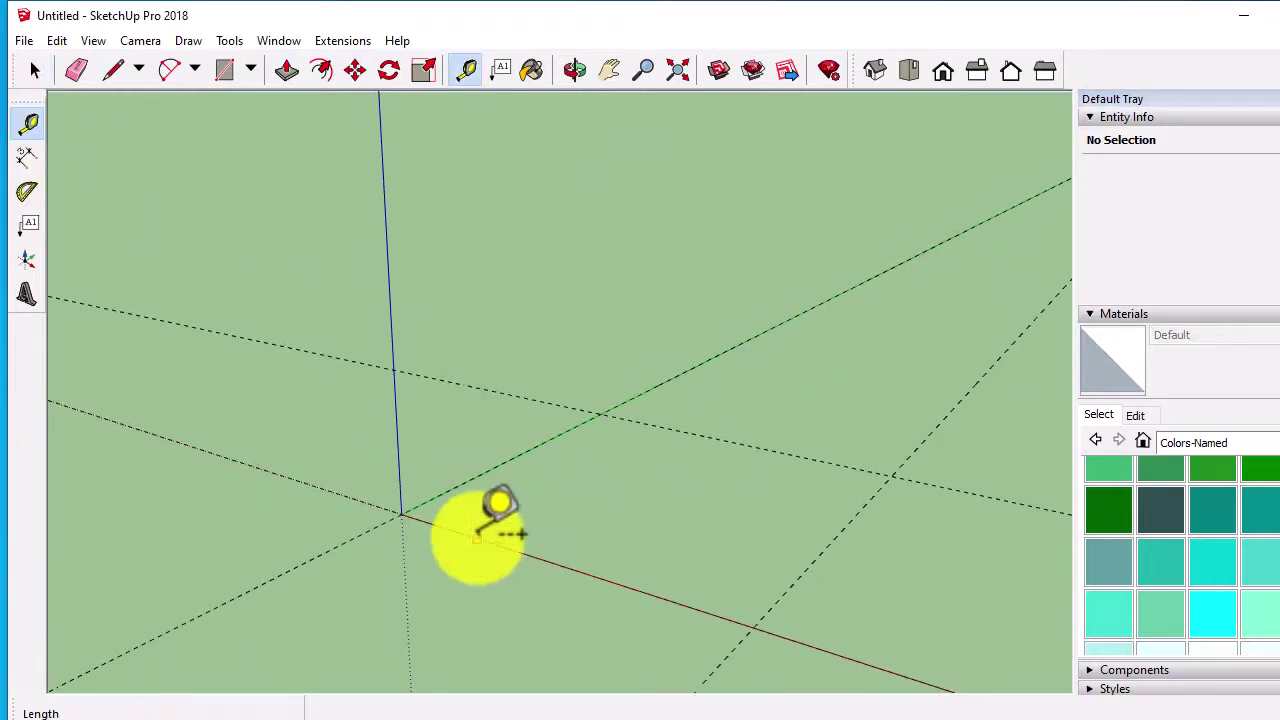
pyautogui.write('10')
pyautogui.press('Return')
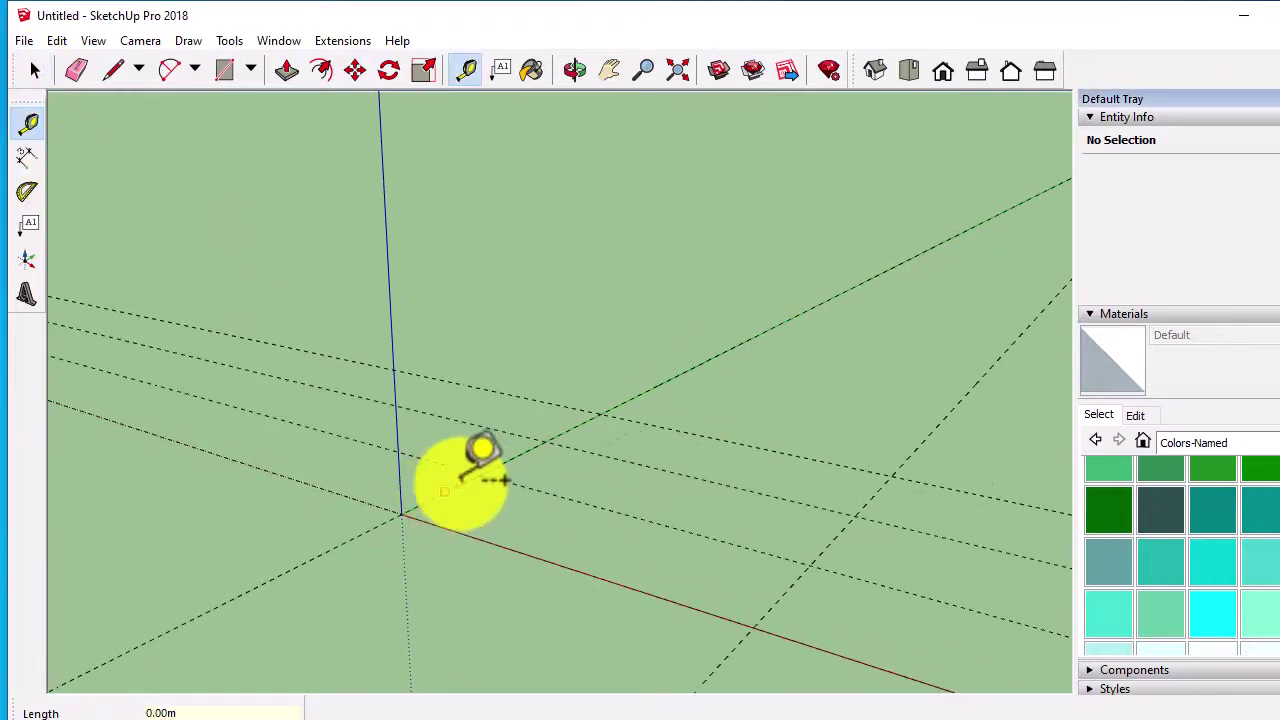
pyautogui.click(445, 492)
pyautogui.write('10')
pyautogui.press('Return')
pyautogui.click(720, 540)
# Trace the first edges of the cross footprint along the guides, starting with a 10 m edge
pyautogui.press('l')
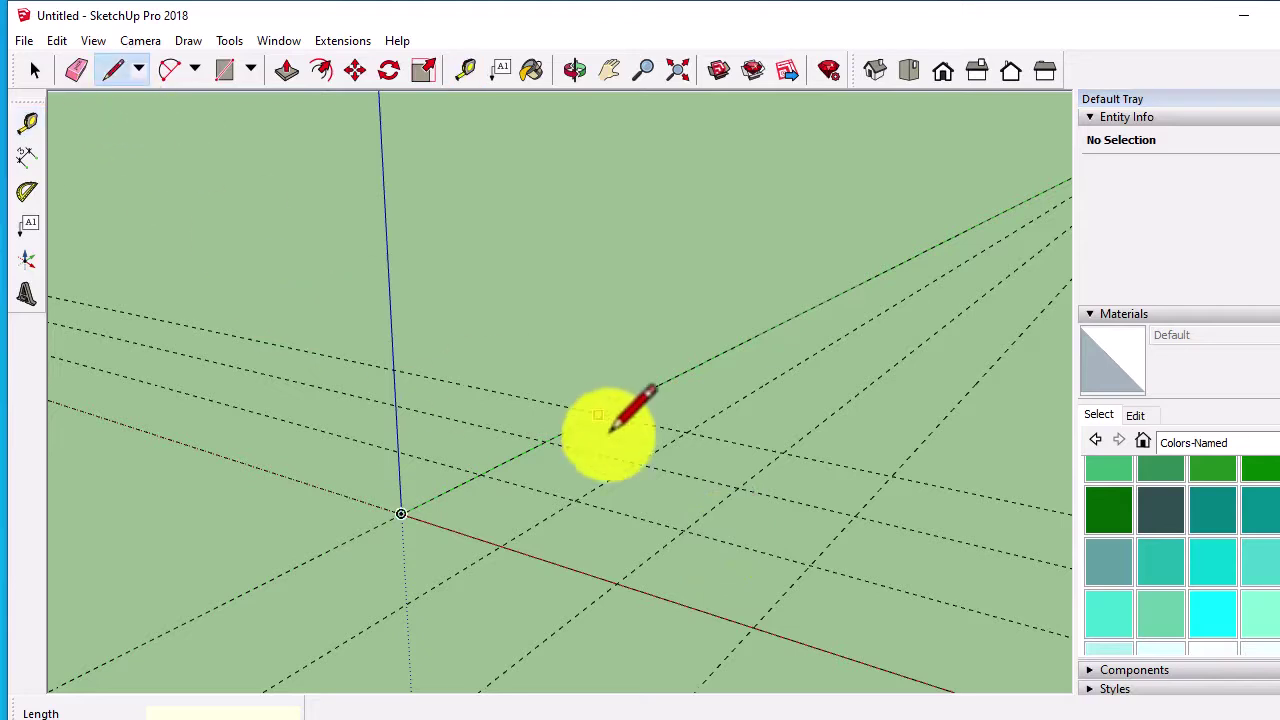
pyautogui.click(503, 545)
pyautogui.click(575, 500)
pyautogui.click(545, 441)
pyautogui.click(636, 464)
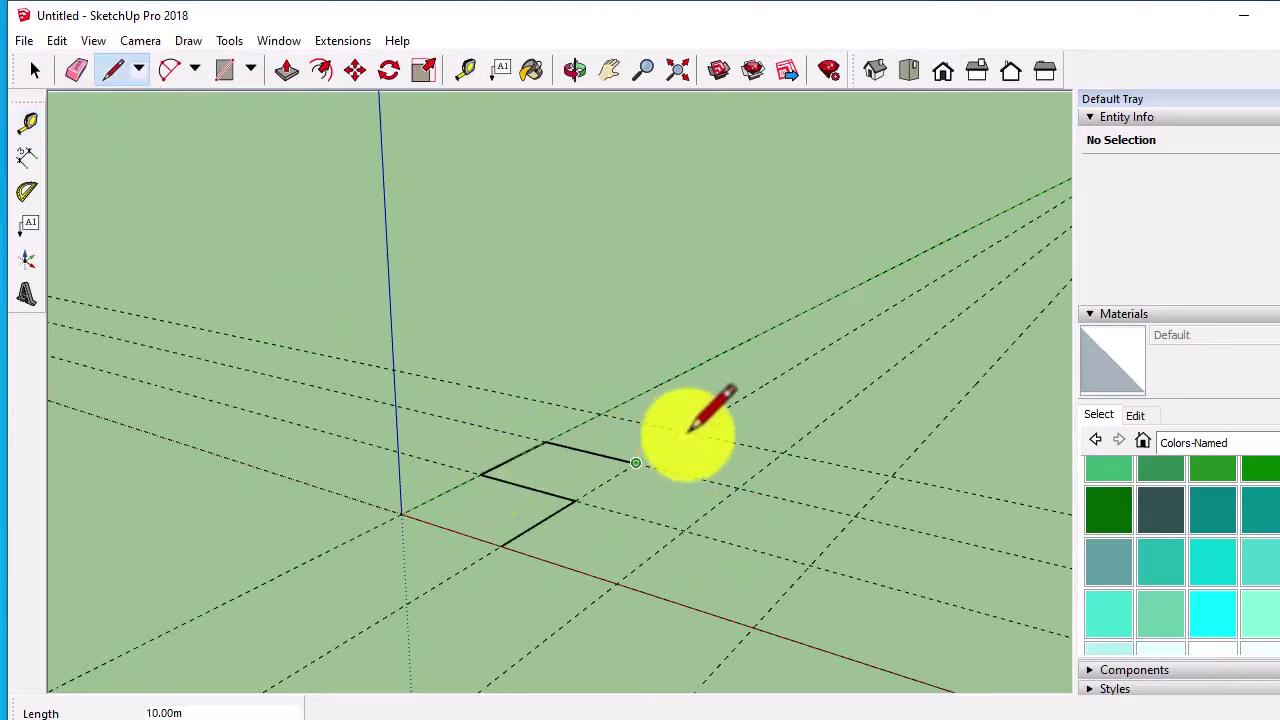
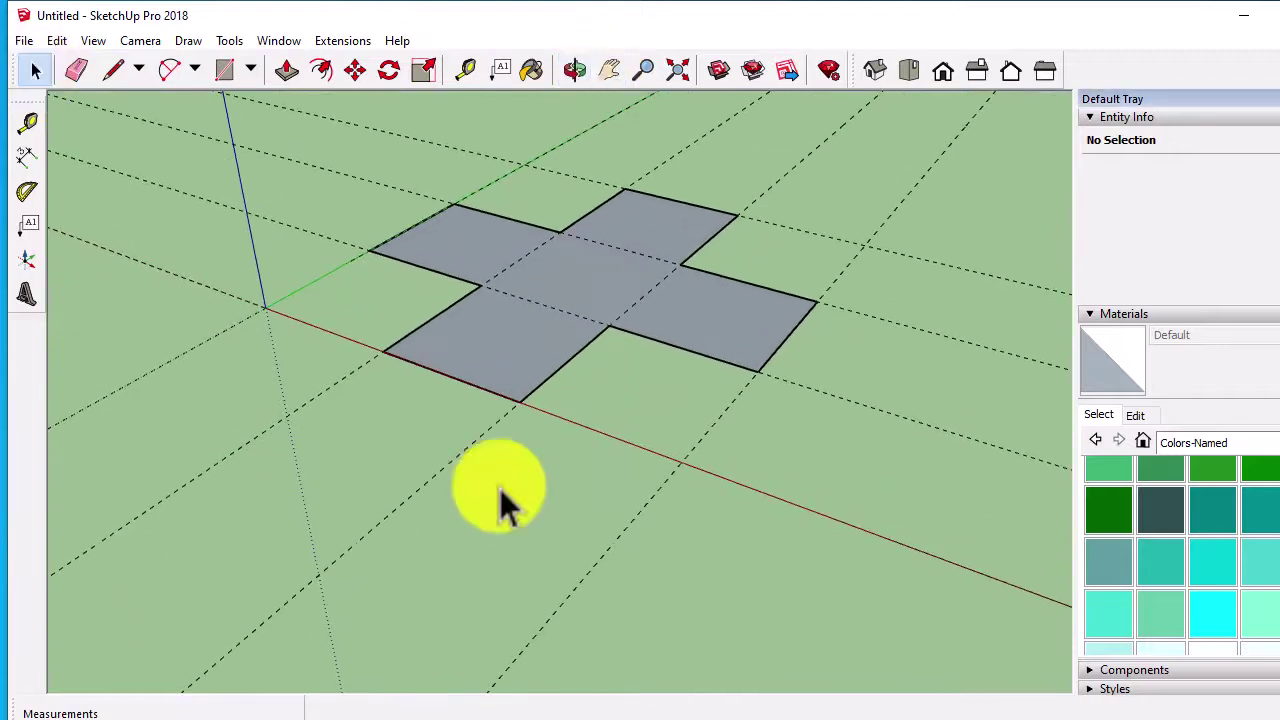
# Offset the cross outline twice by 0.3 m to create nested border rings
pyautogui.click(583, 384)
pyautogui.scroll(2, 580, 430)
pyautogui.scroll(3, 580, 440)
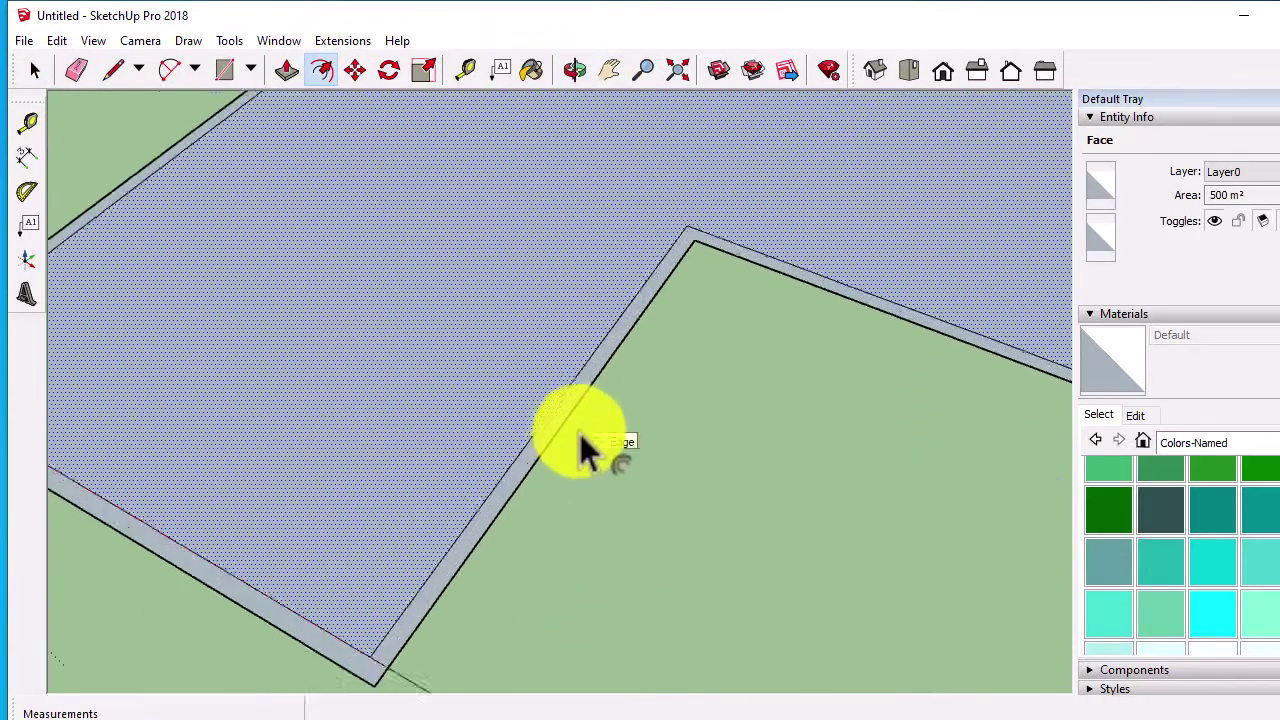
pyautogui.scroll(1, 570, 410)
pyautogui.click(567, 398)
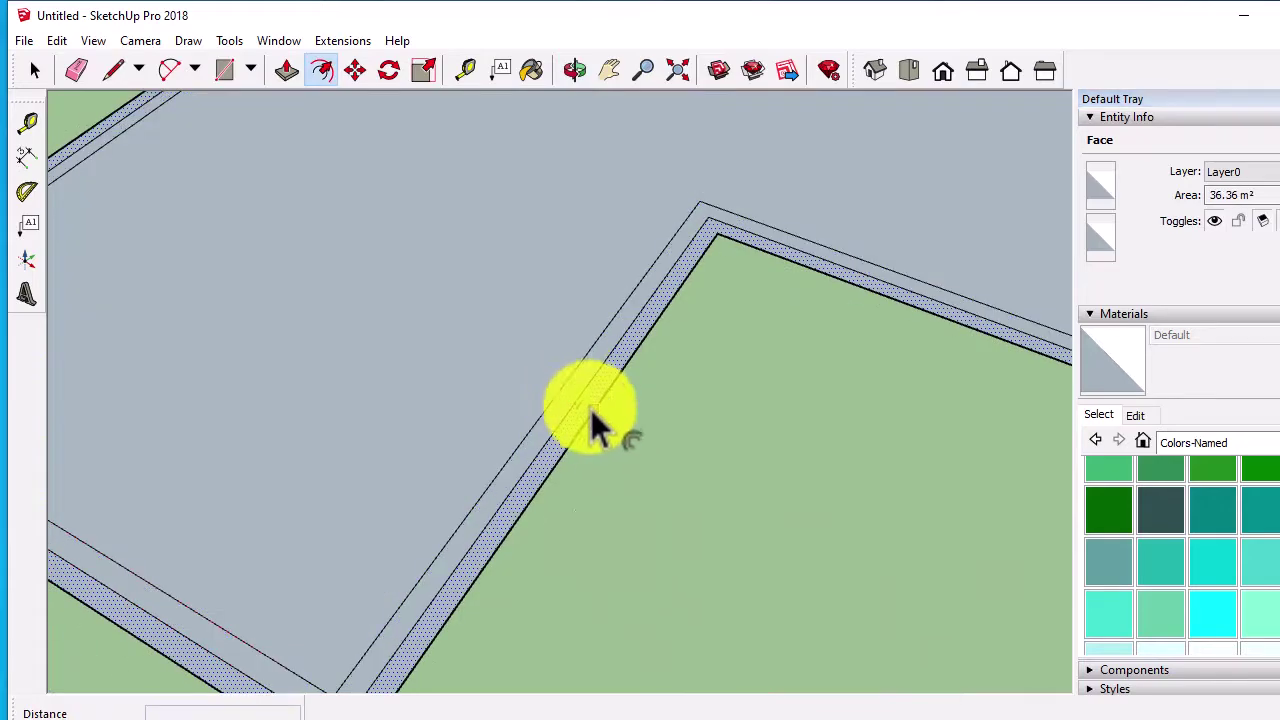
pyautogui.write('.3')
pyautogui.press('Return')
pyautogui.scroll(-5, 624, 436)
pyautogui.scroll(5, 573, 403)
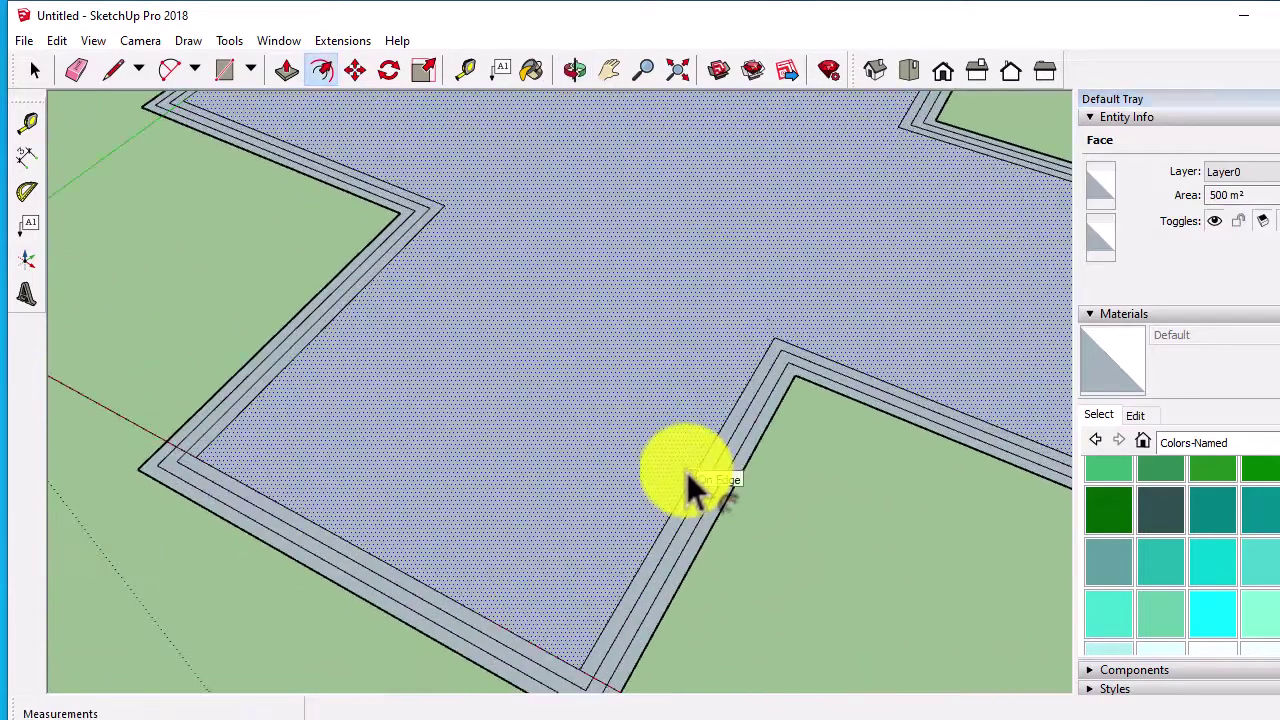
pyautogui.moveTo(637, 455); pyautogui.dragTo(700, 540, button='middle')
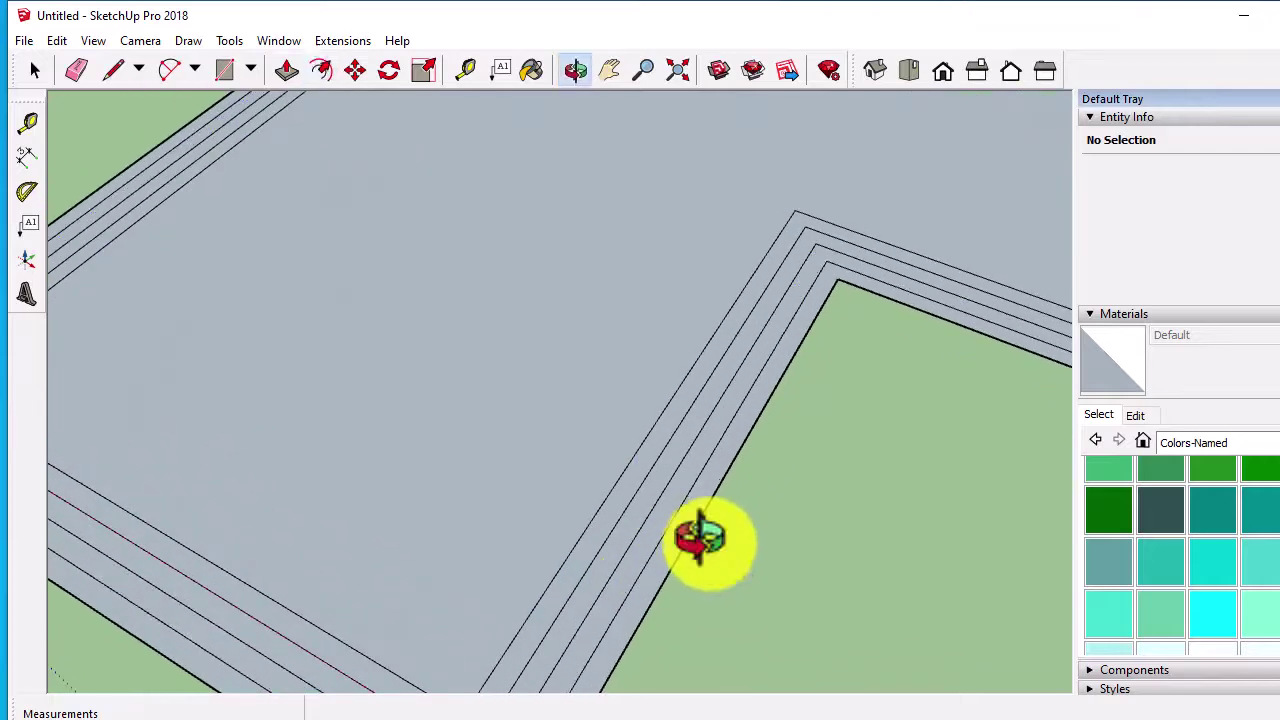
# Push/Pull one outer strip 0.50 m to form a step
pyautogui.press('p')
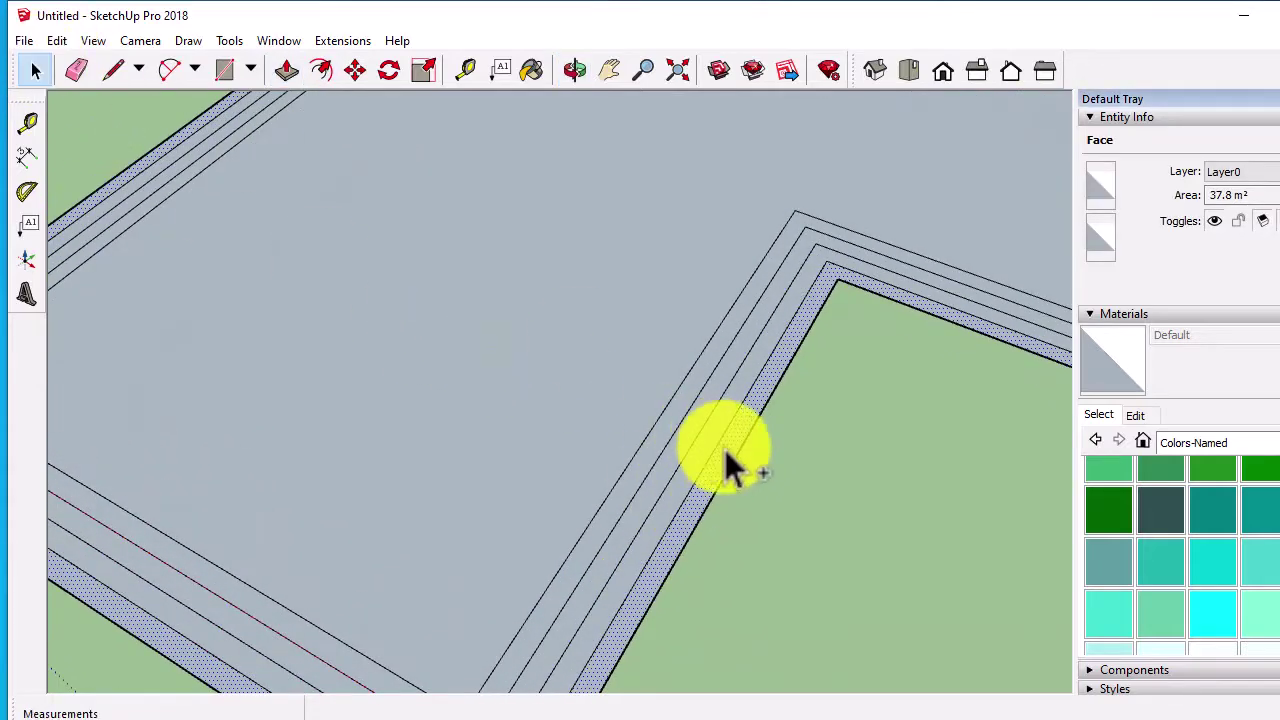
pyautogui.press('p')
pyautogui.write('.5')
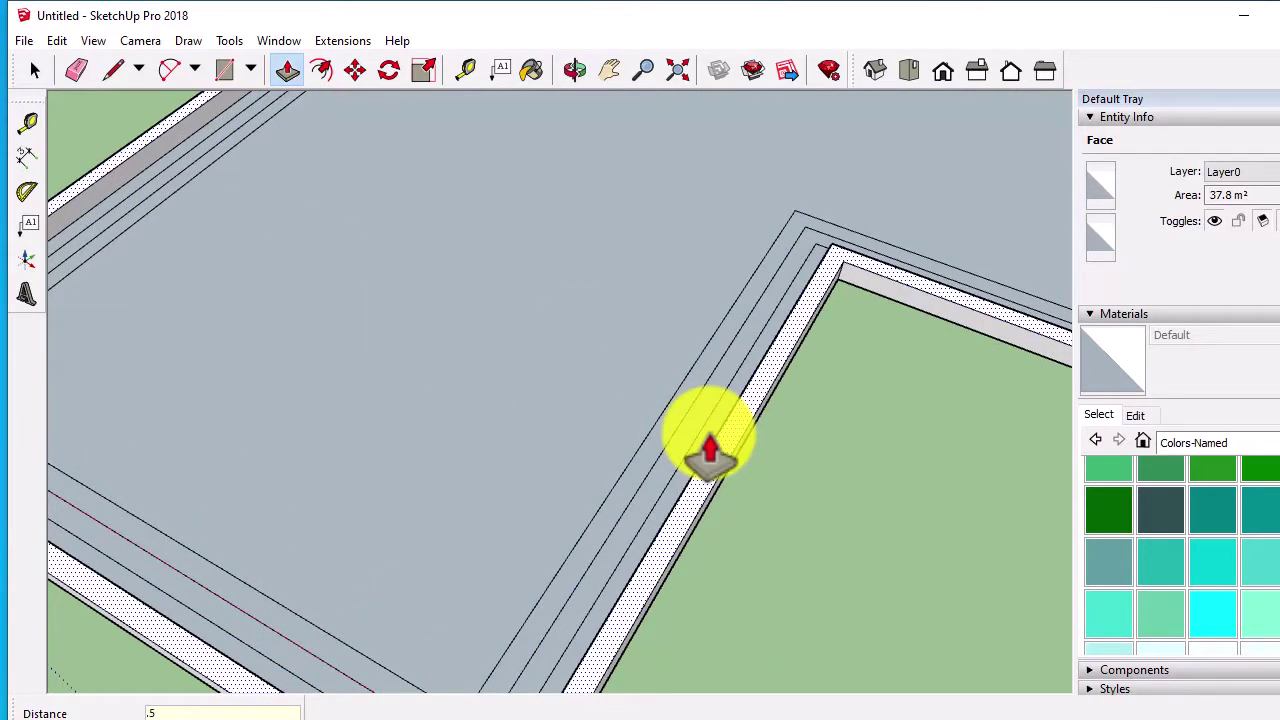
pyautogui.press('Return')
pyautogui.scroll(3, 710, 452)
pyautogui.scroll(1, 700, 458)
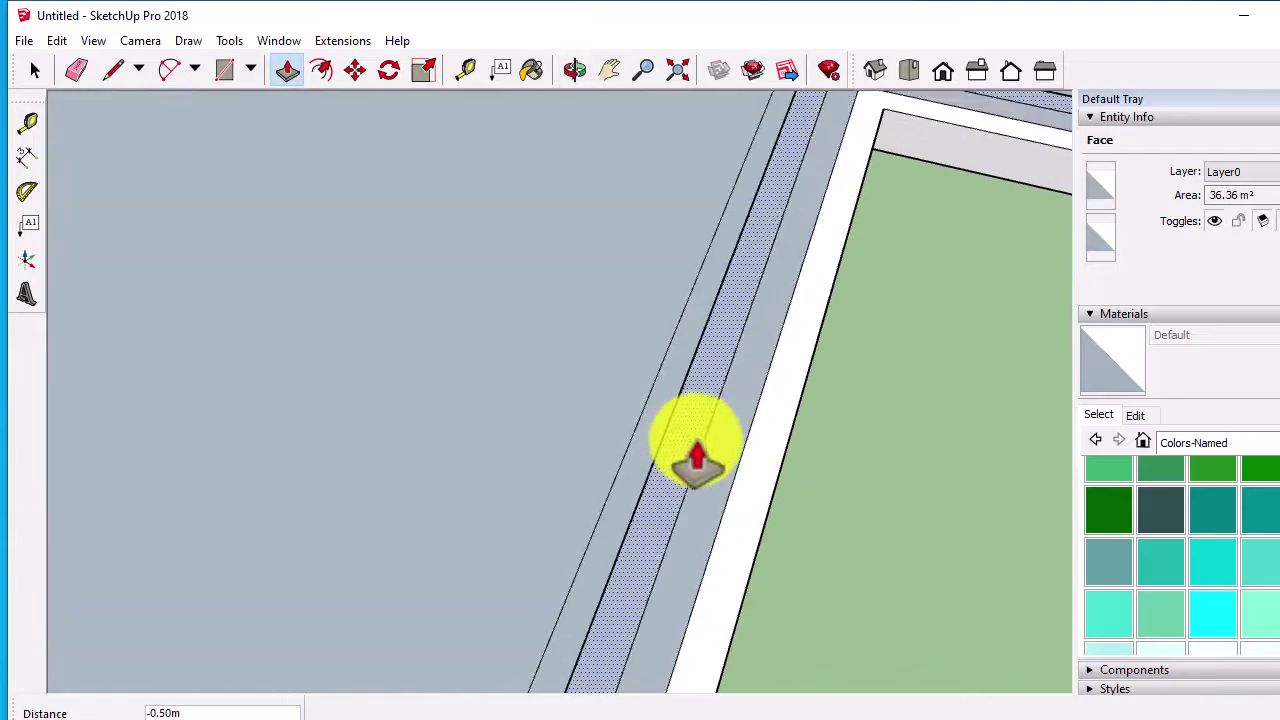
pyautogui.scroll(-5, 720, 440)
pyautogui.scroll(3, 457, 491)
# Push/Pull the inner cross face upward into a raised block
pyautogui.moveTo(457, 491); pyautogui.dragTo(651, 494, button='middle')
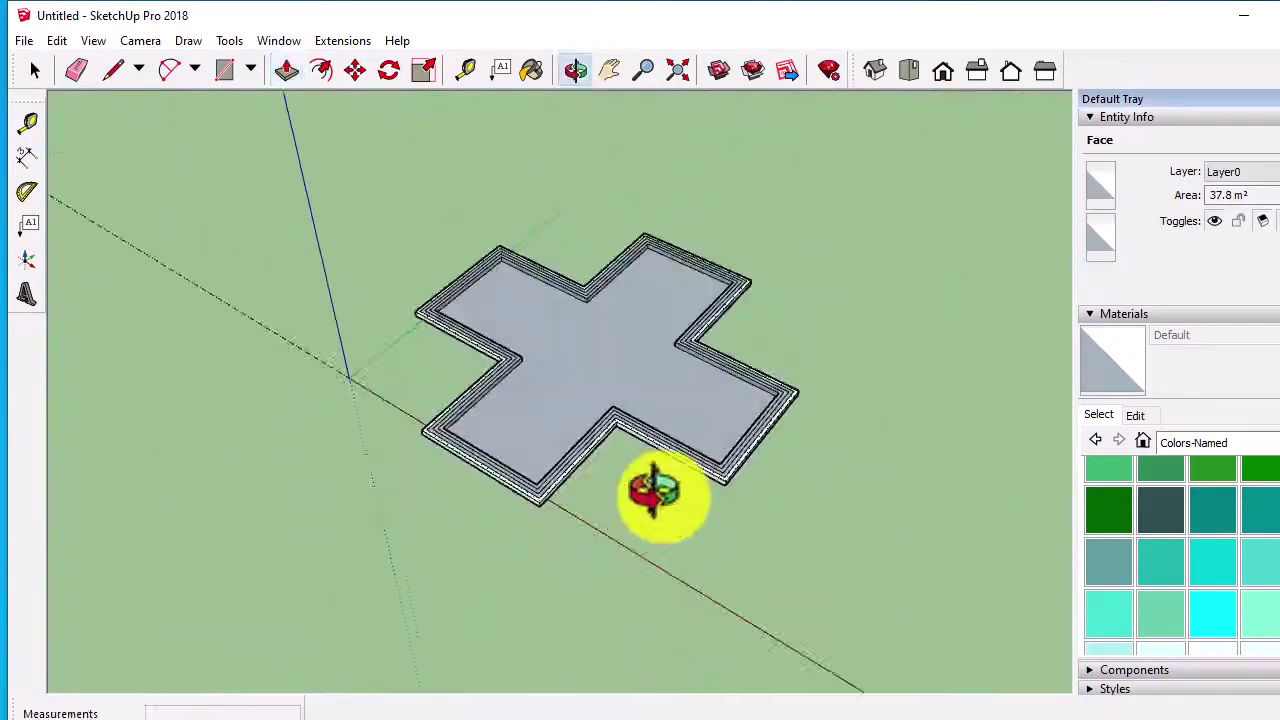
pyautogui.scroll(3, 600, 525)
pyautogui.scroll(2, 598, 522)
pyautogui.scroll(2, 500, 510)
pyautogui.scroll(2, 550, 517)
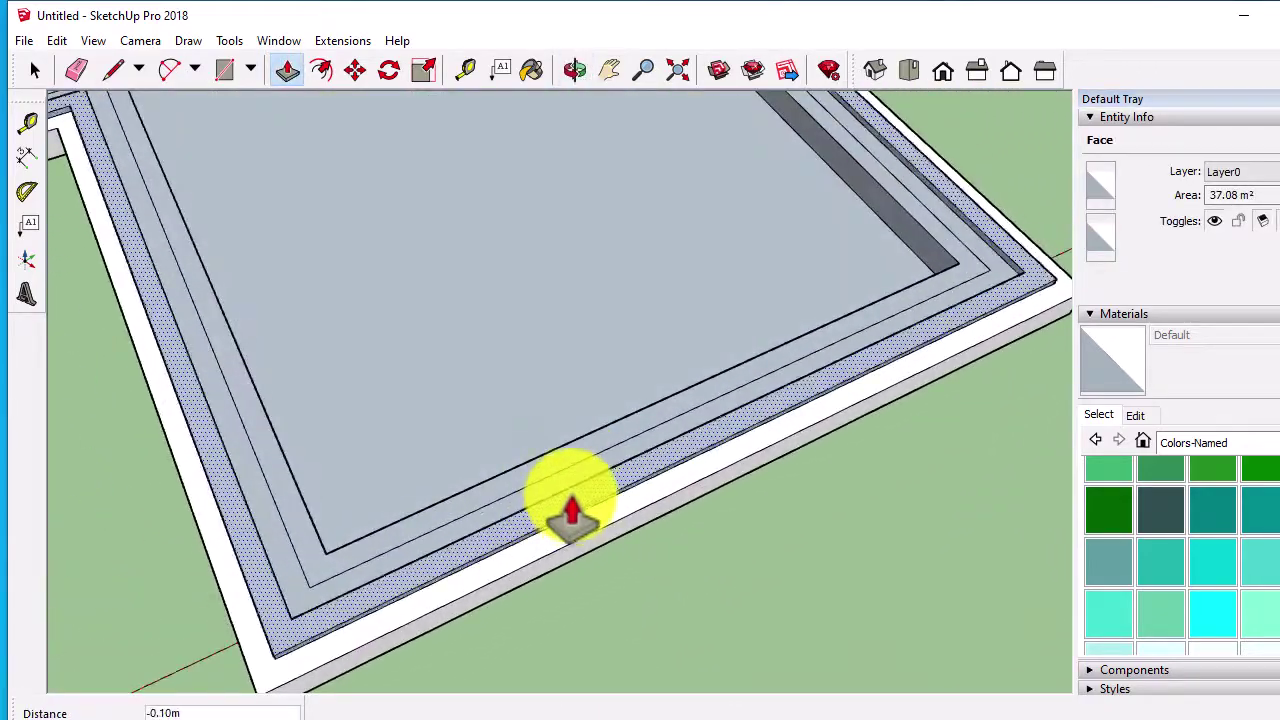
pyautogui.scroll(-1, 573, 505)
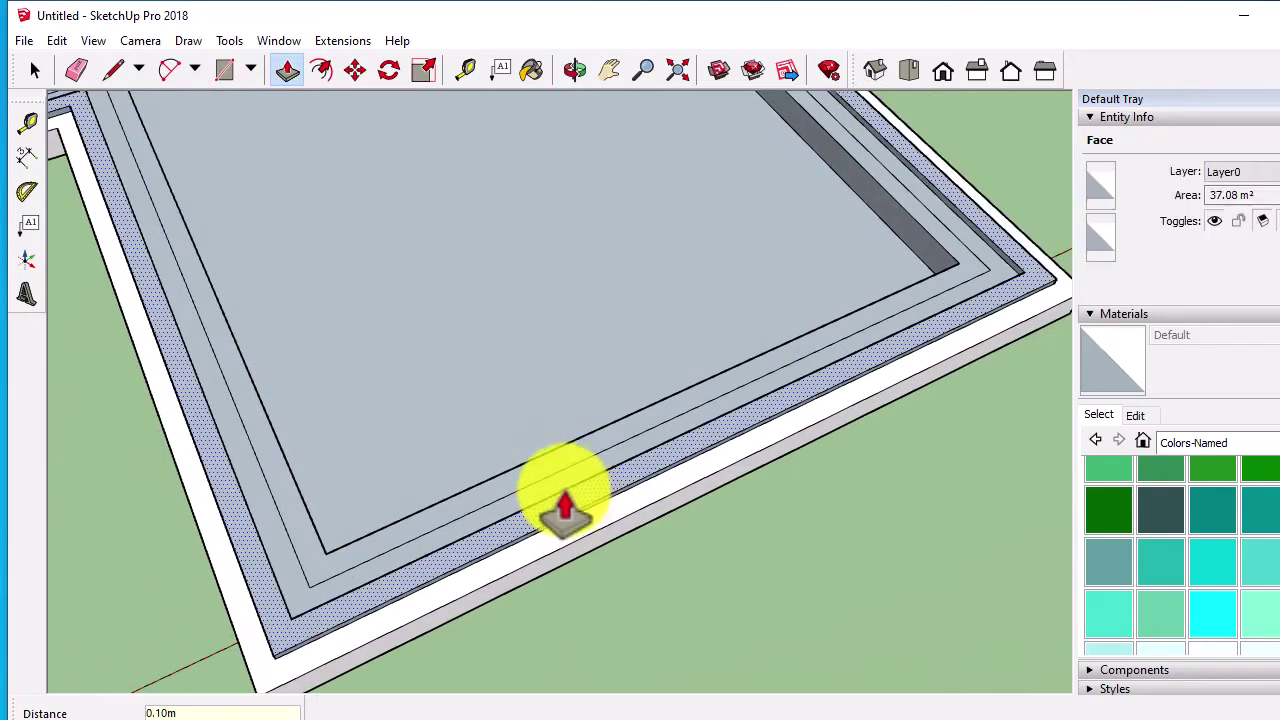
pyautogui.scroll(3, 574, 506)
pyautogui.scroll(-3, 685, 480)
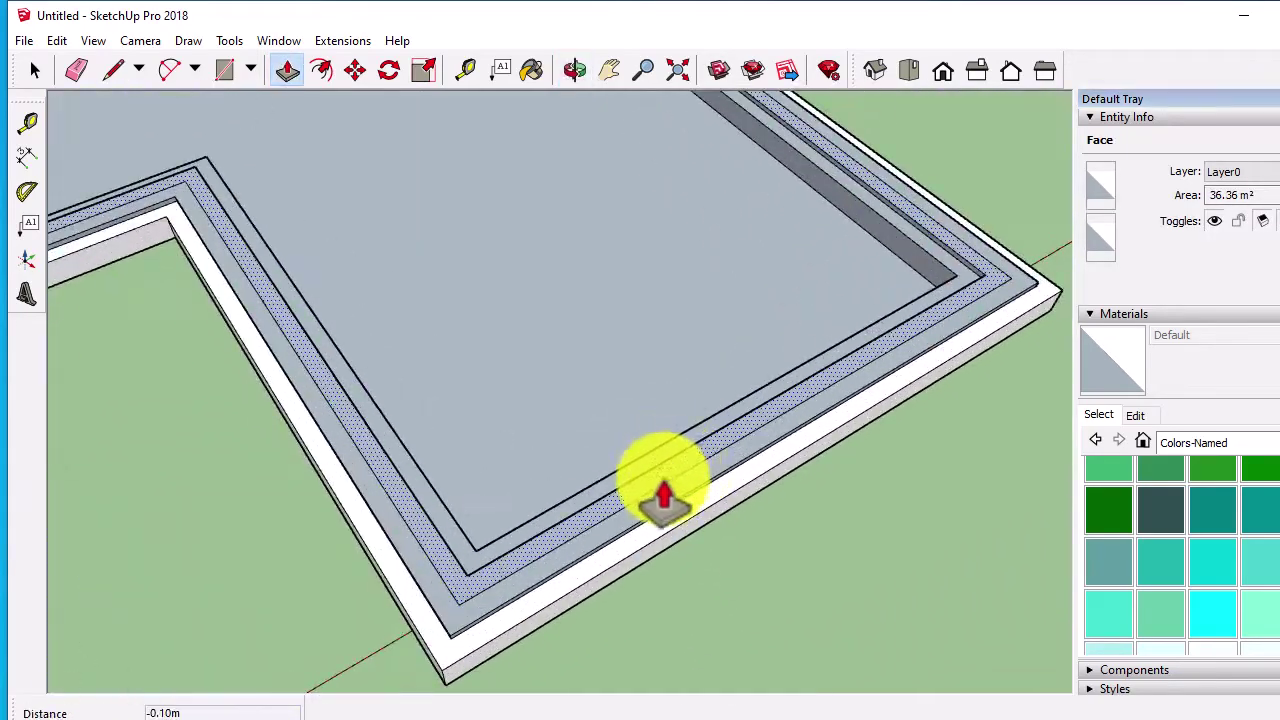
pyautogui.scroll(3, 663, 485)
pyautogui.click(651, 470)
pyautogui.scroll(-2, 652, 460)
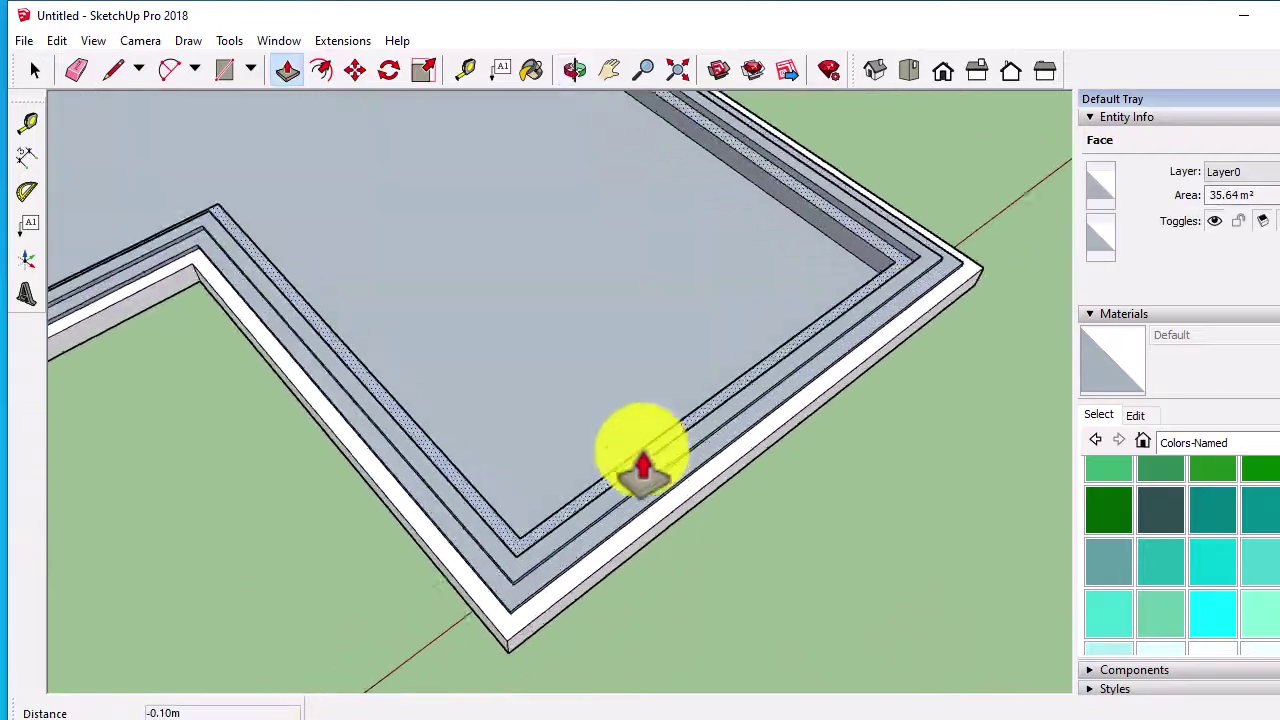
pyautogui.scroll(2, 640, 455)
pyautogui.scroll(2, 636, 430)
pyautogui.click(636, 428)
pyautogui.scroll(-3, 600, 451)
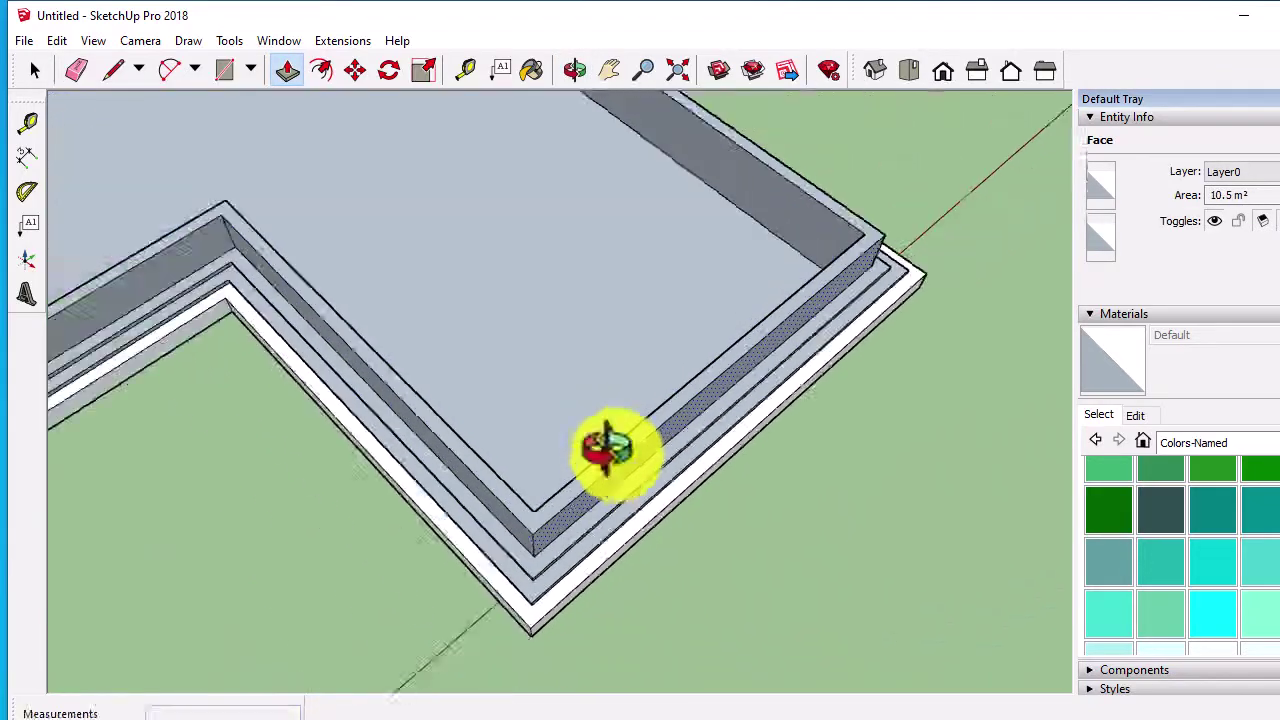
# Undo the last push with Edit > Undo
pyautogui.moveTo(600, 451)
pyautogui.mouseDown(button='middle')
pyautogui.moveTo(514, 443)
pyautogui.moveTo(537, 443)
pyautogui.mouseUp(button='middle')
pyautogui.scroll(3, 548, 355)
pyautogui.scroll(-1, 548, 352)
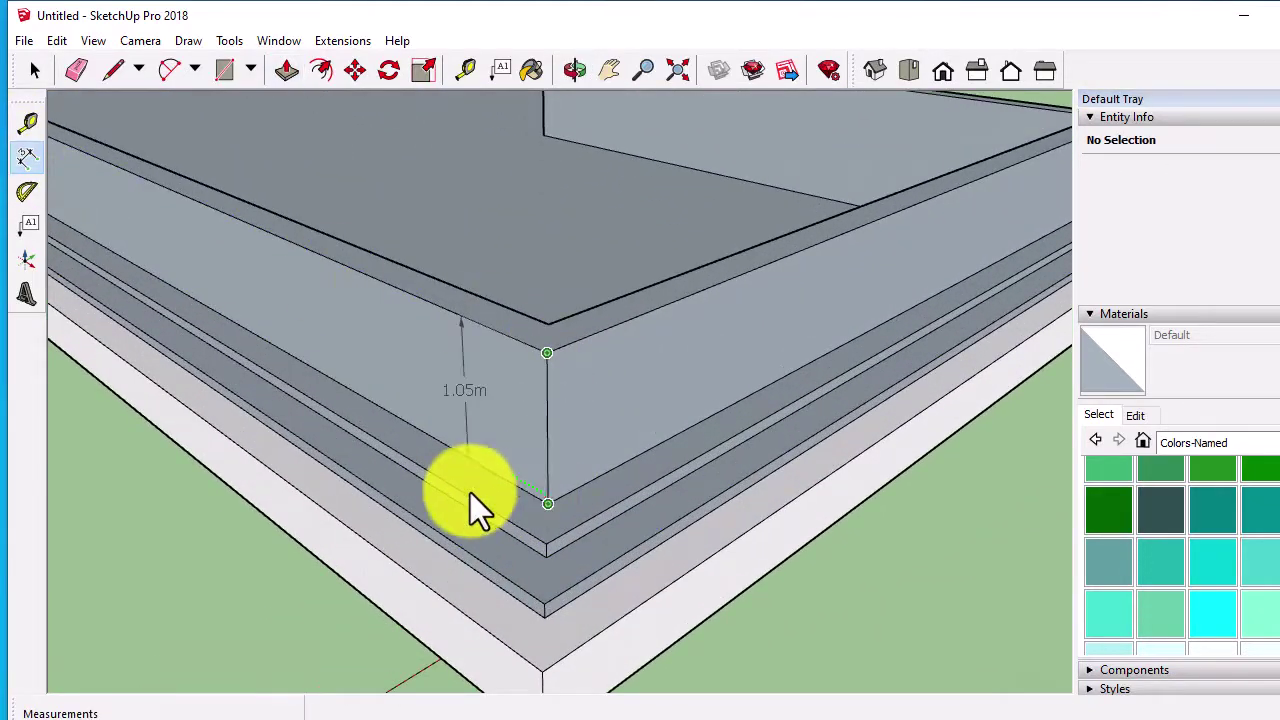
pyautogui.scroll(-2, 529, 496)
pyautogui.scroll(-2, 462, 434)
pyautogui.click(57, 40)
pyautogui.click(84, 60)
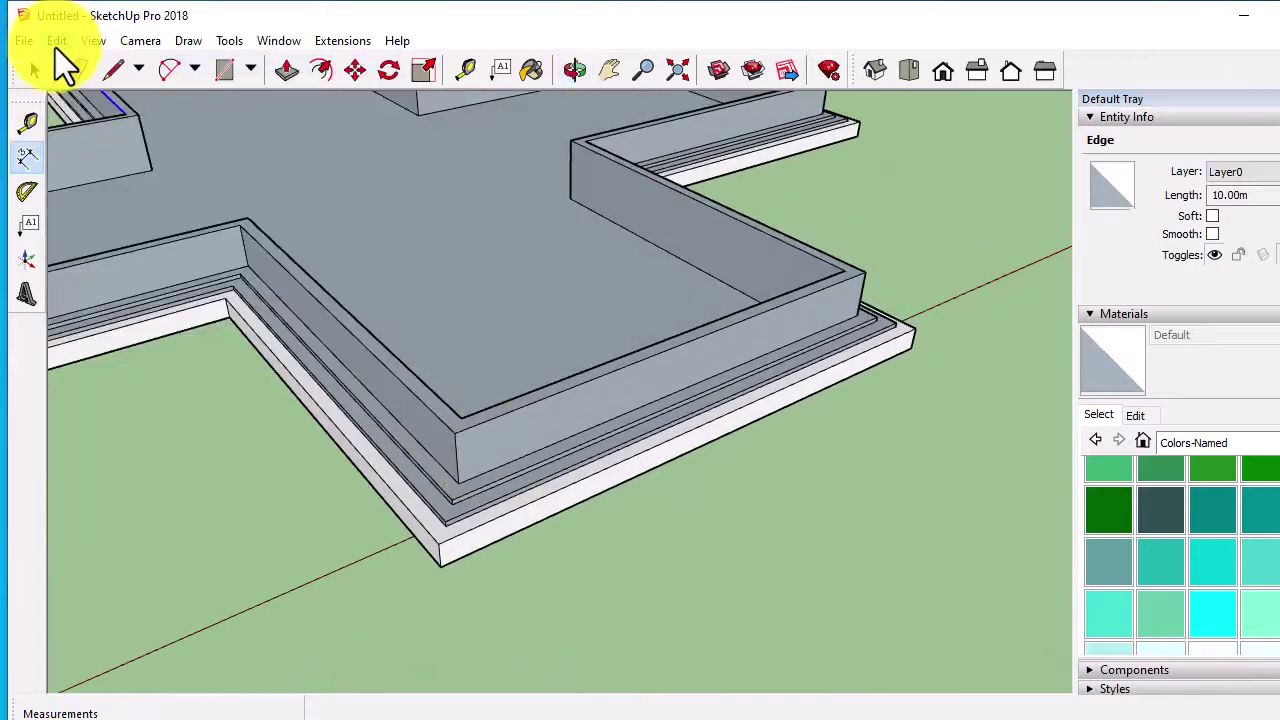
pyautogui.scroll(-5, 184, 375)
pyautogui.scroll(-2, 214, 300)
# Push/Pull the wall ring face by 2 m
pyautogui.moveTo(651, 134); pyautogui.dragTo(563, 409, button='middle')
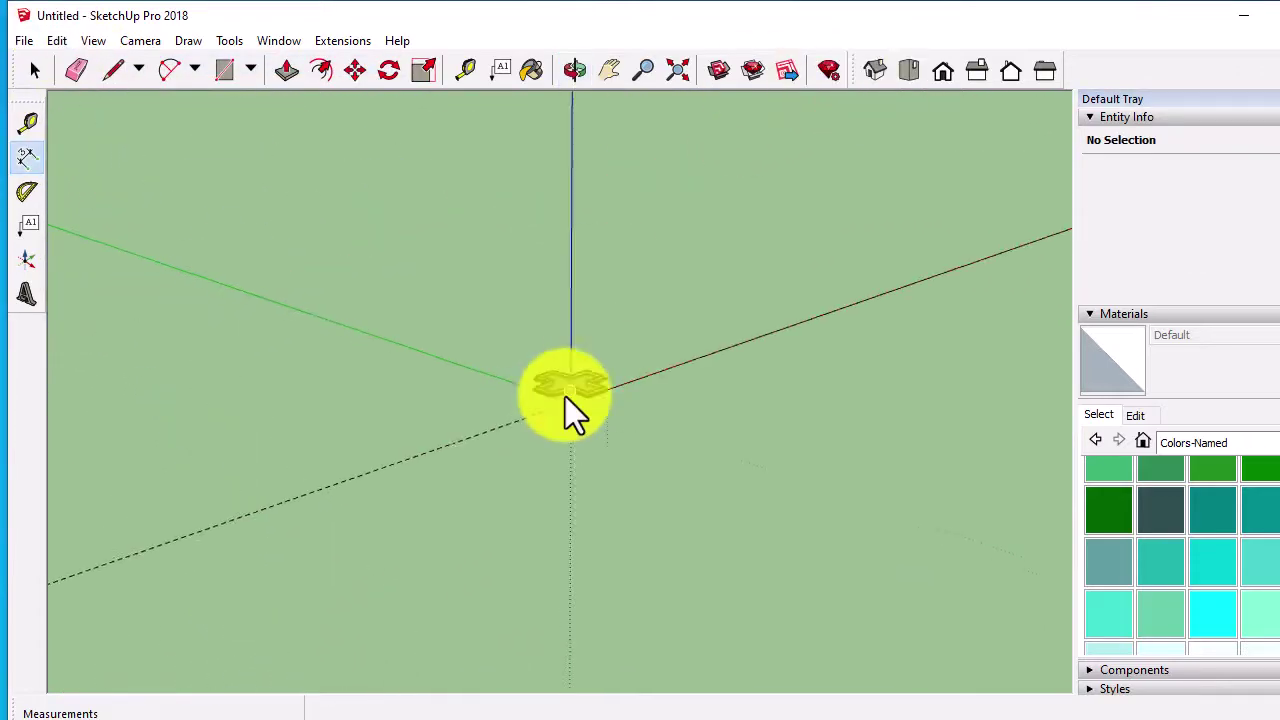
pyautogui.scroll(5, 545, 385)
pyautogui.scroll(3, 545, 385)
pyautogui.scroll(2, 604, 434)
pyautogui.press('p')
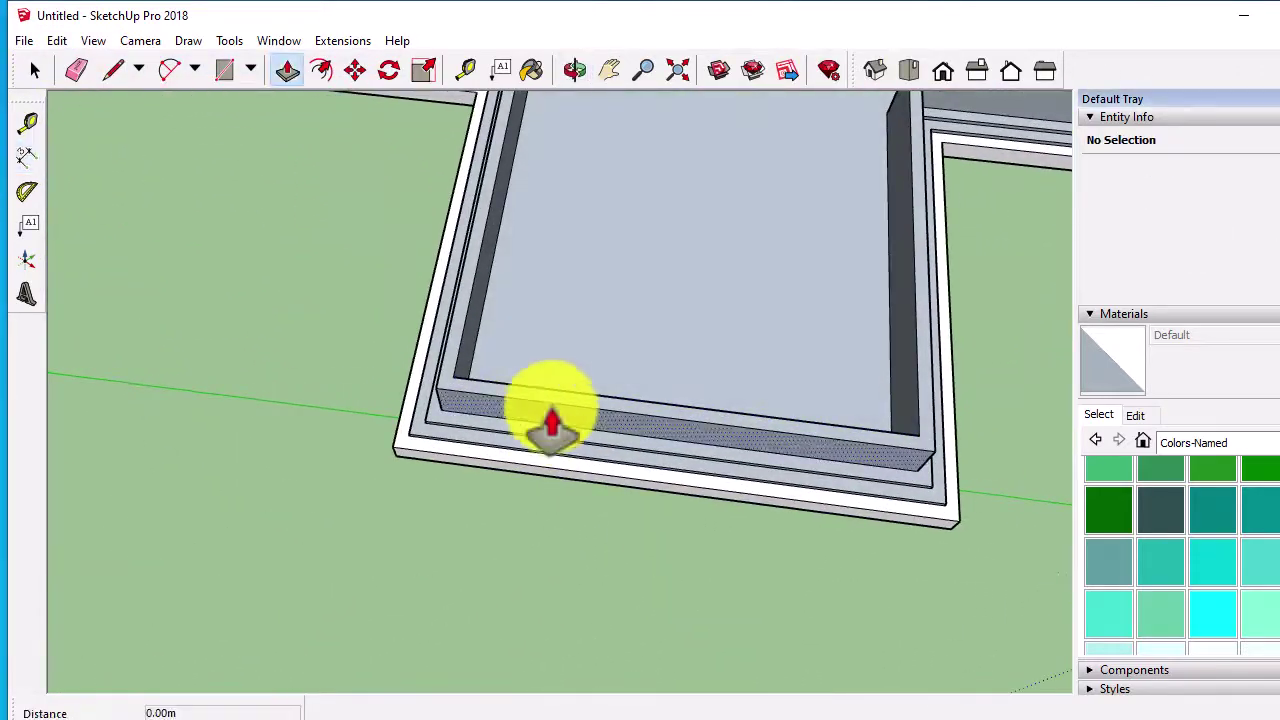
pyautogui.moveTo(551, 405); pyautogui.dragTo(555, 372)
pyautogui.write('2')
pyautogui.press('Return')
pyautogui.scroll(-3, 543, 330)
pyautogui.moveTo(543, 300); pyautogui.dragTo(520, 263, button='middle')
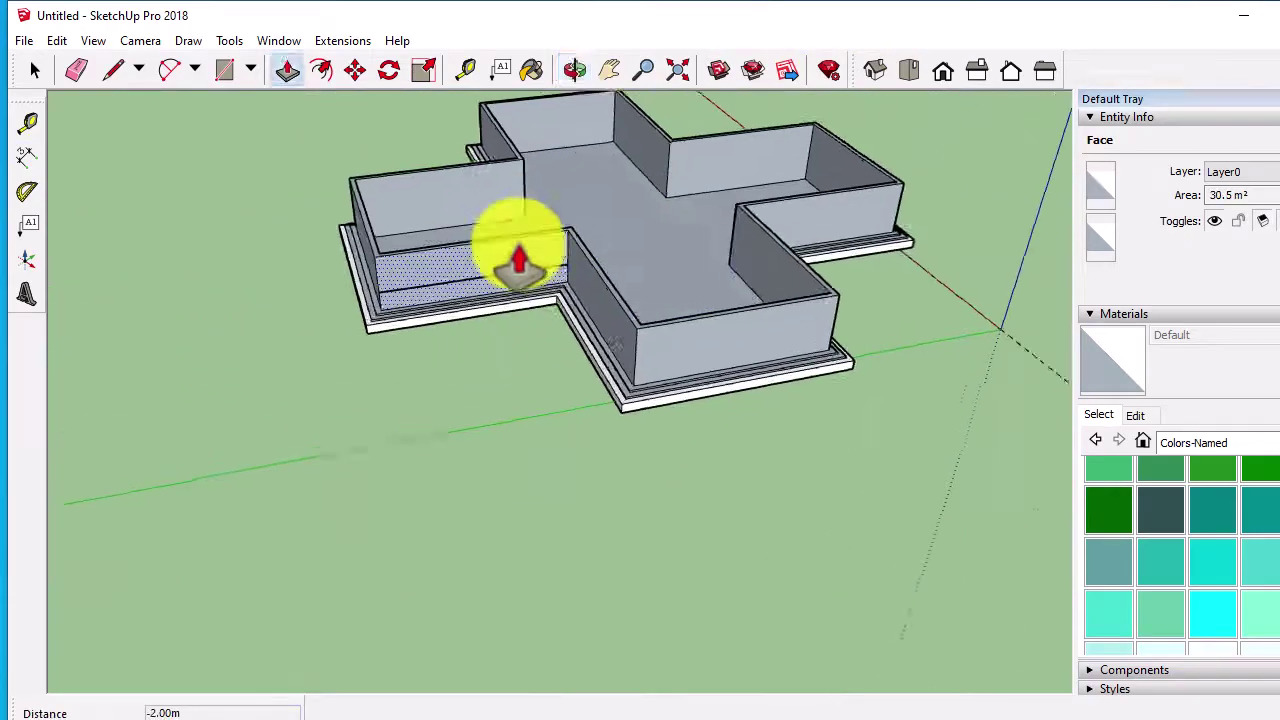
pyautogui.scroll(3, 340, 338)
# Look over the new walls and bring up the church reference photo
pyautogui.press('space')
pyautogui.scroll(-3, 355, 310)
pyautogui.scroll(2, 371, 331)
pyautogui.moveTo(371, 331); pyautogui.dragTo(360, 357, button='middle')
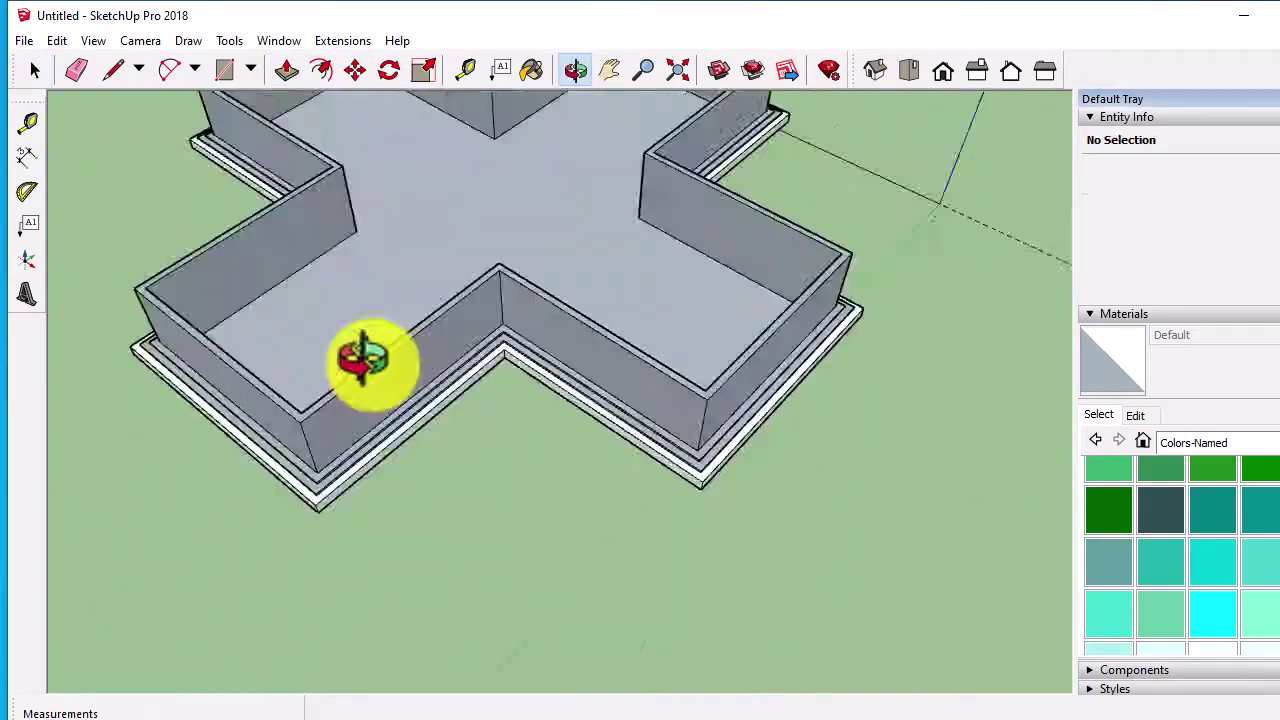
pyautogui.scroll(3, 578, 360)
pyautogui.moveTo(574, 350); pyautogui.dragTo(634, 392, button='middle')
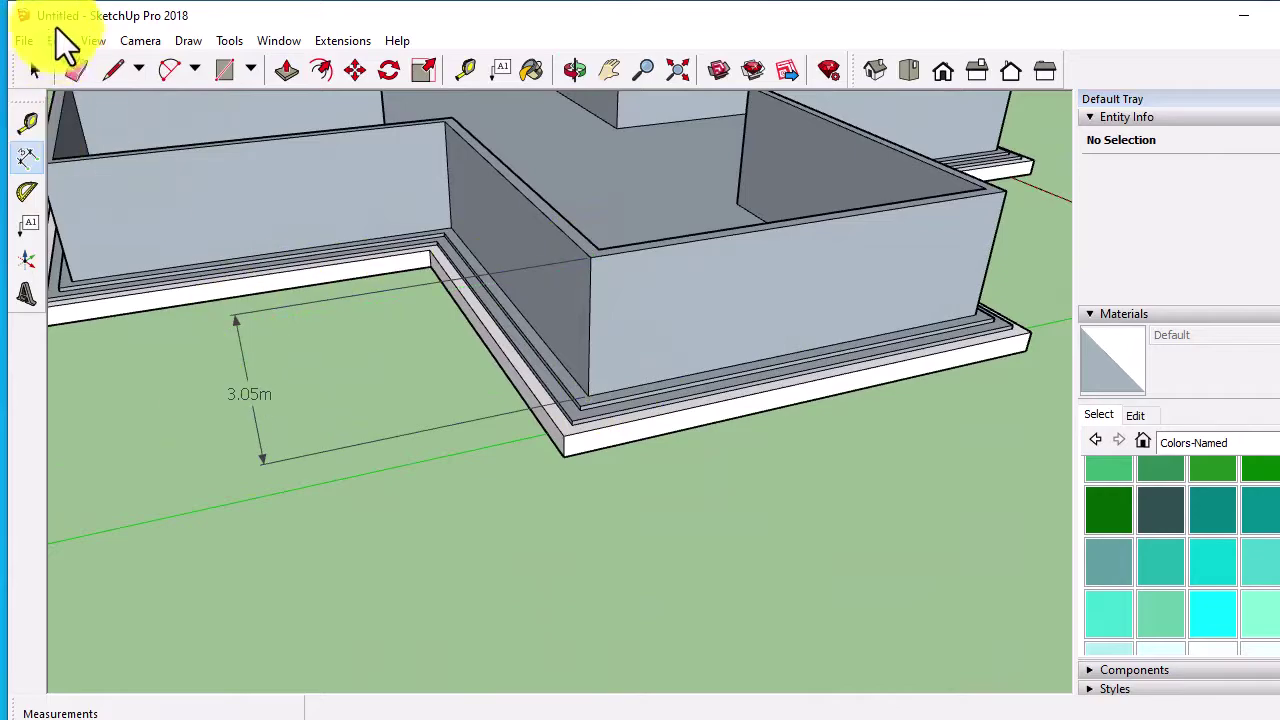
pyautogui.scroll(-3, 551, 263)
pyautogui.scroll(-2, 571, 343)
pyautogui.click(785, 714)
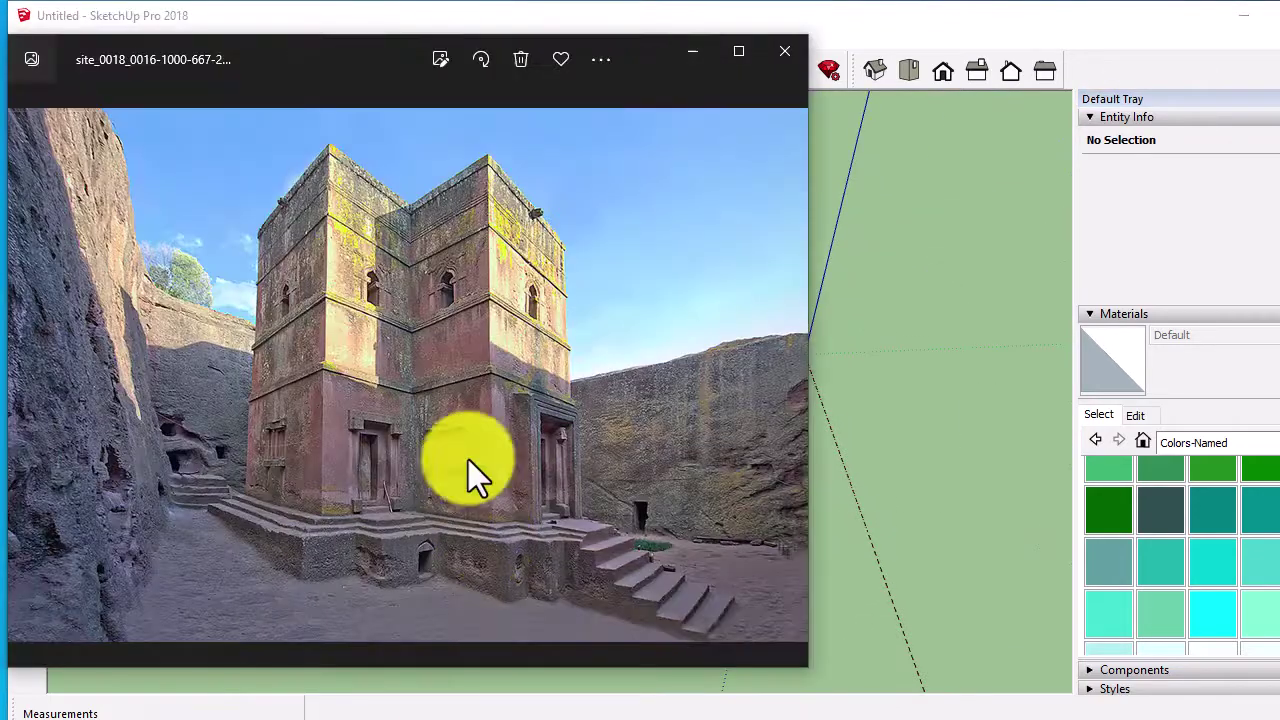
pyautogui.scroll(3, 551, 329)
pyautogui.scroll(3, 577, 360)
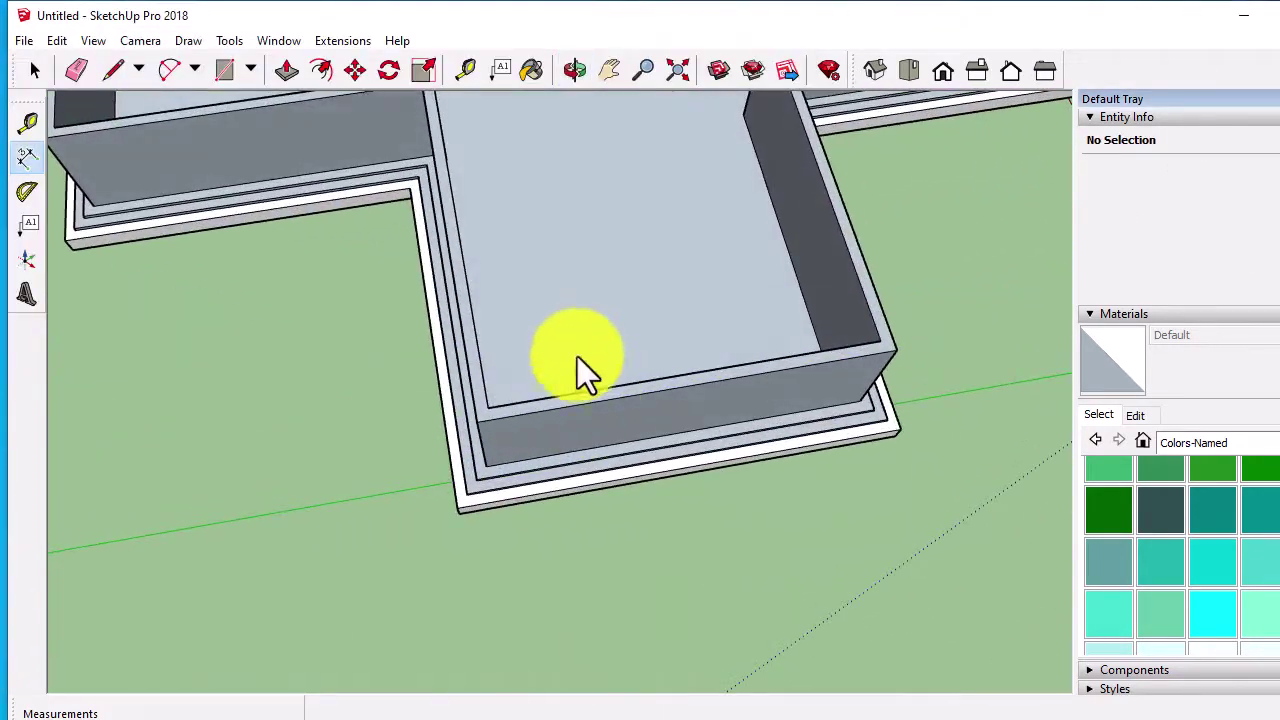
# Offset the wall face outline inward to outline a narrow band
pyautogui.moveTo(585, 375); pyautogui.dragTo(510, 415, button='middle')
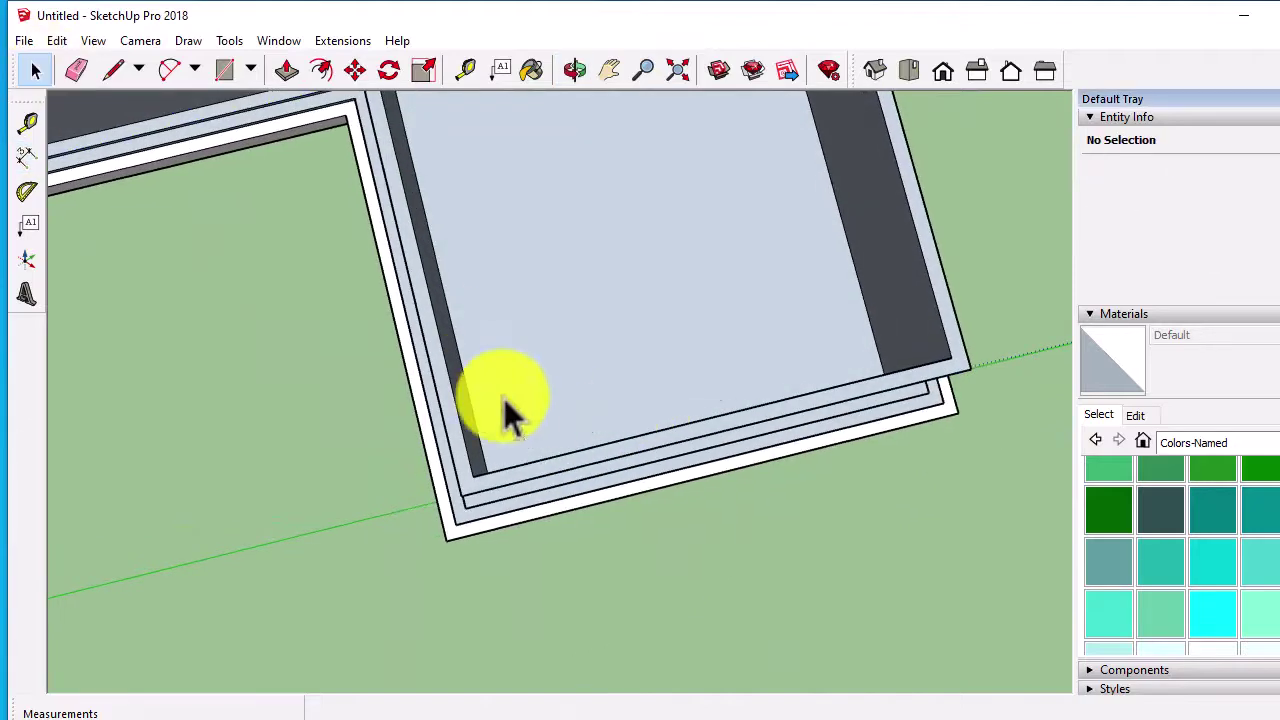
pyautogui.scroll(2, 540, 430)
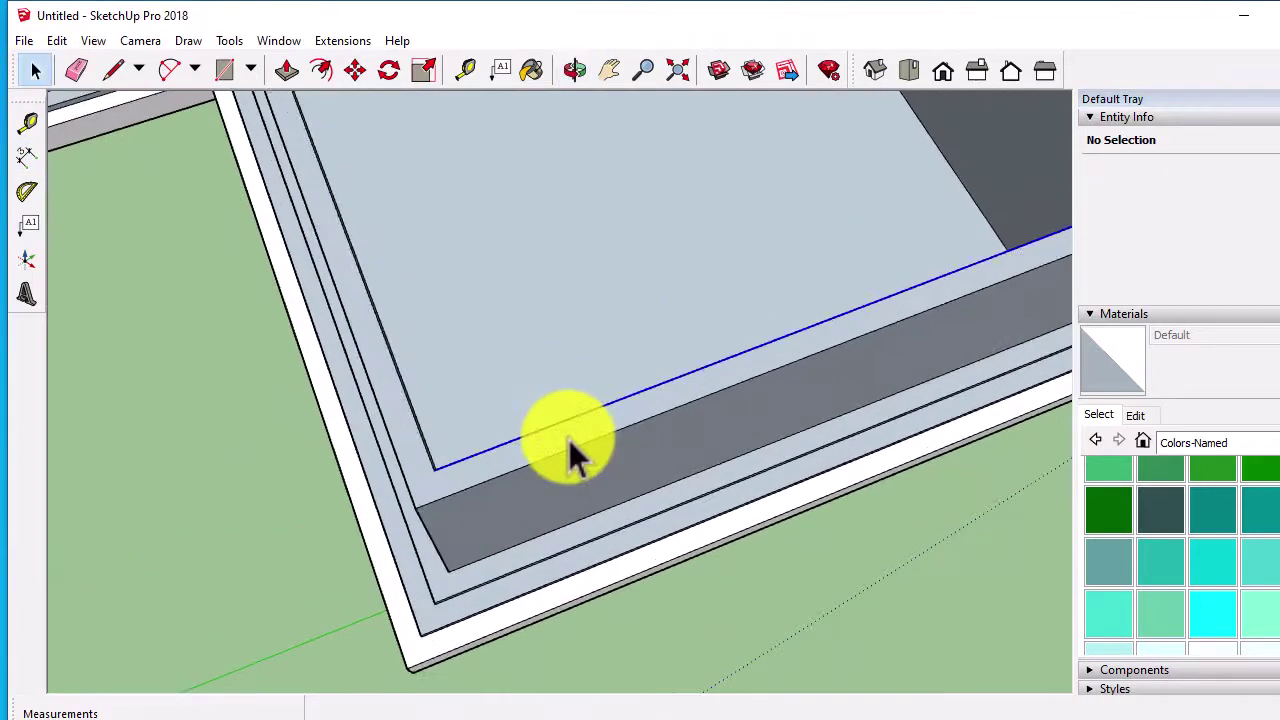
pyautogui.click(540, 491)
pyautogui.moveTo(498, 480); pyautogui.dragTo(457, 434, button='middle')
# Push/Pull the narrow band outward 0.2 m as a cornice around the walls
pyautogui.press('p')
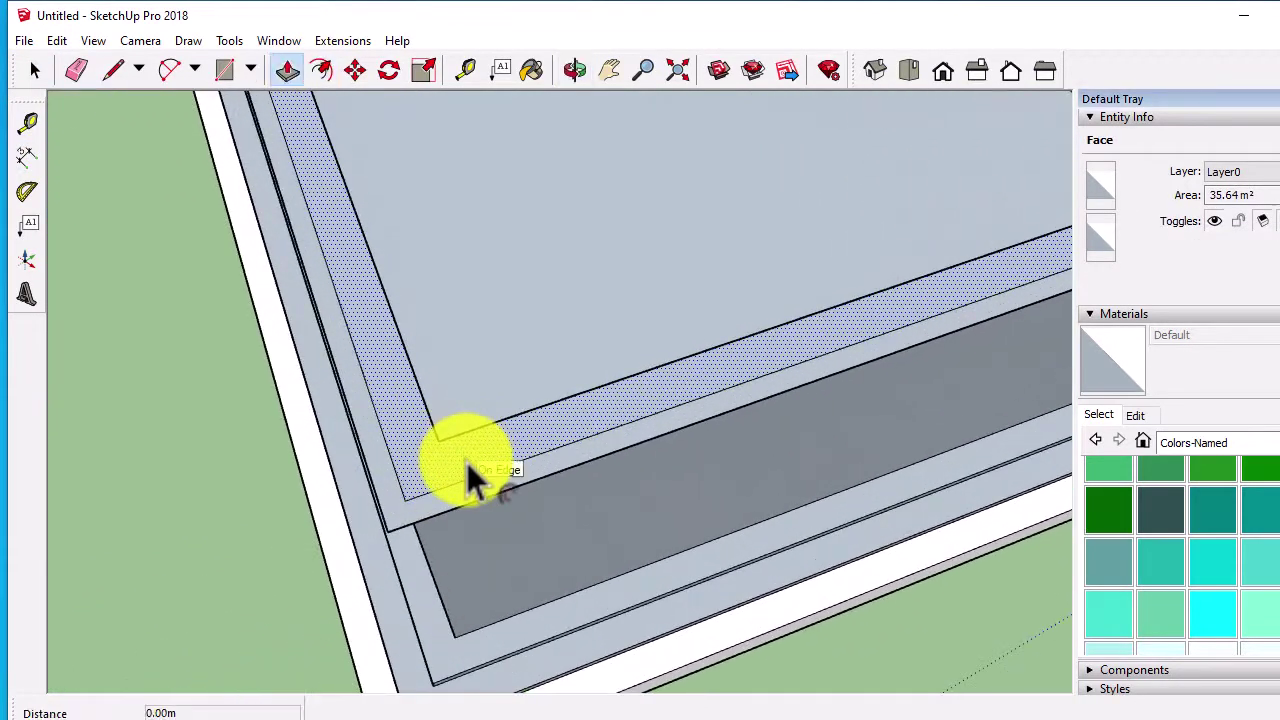
pyautogui.click(466, 462)
pyautogui.click(473, 390)
pyautogui.click(498, 486)
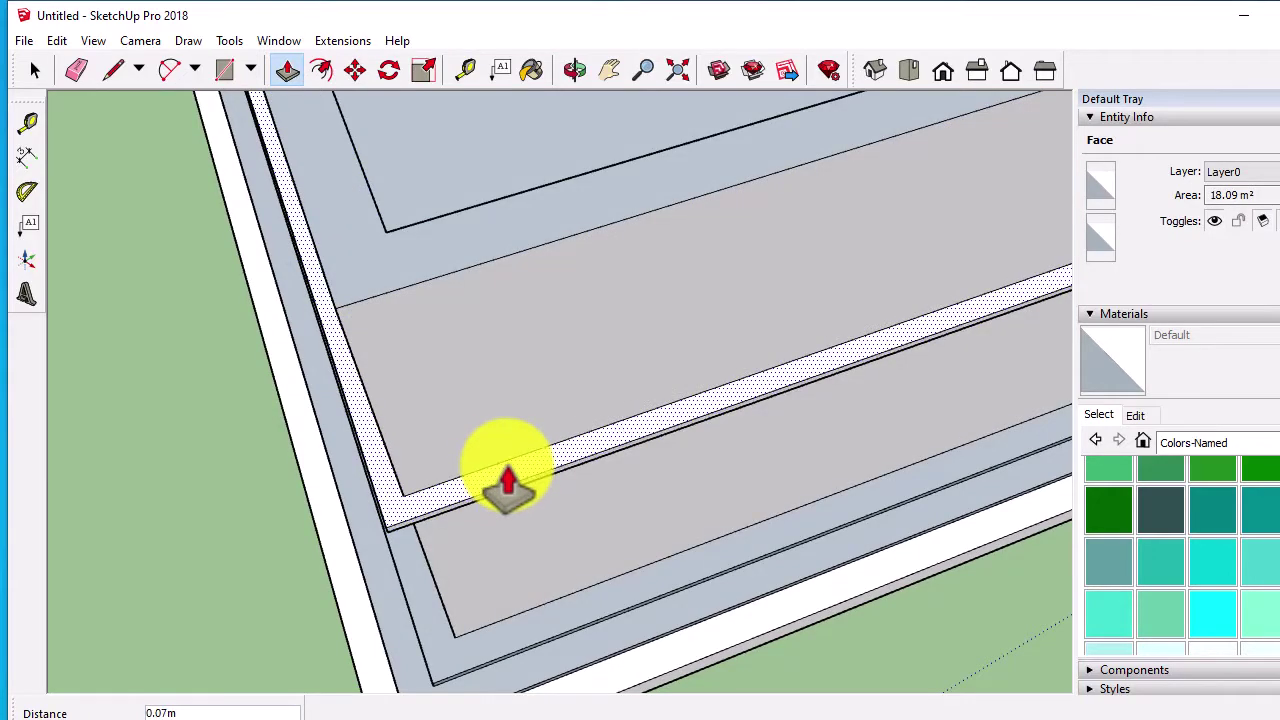
pyautogui.press('Return')
pyautogui.scroll(-3, 508, 483)
pyautogui.moveTo(486, 509); pyautogui.dragTo(434, 294, button='middle')
pyautogui.scroll(-5, 486, 294)
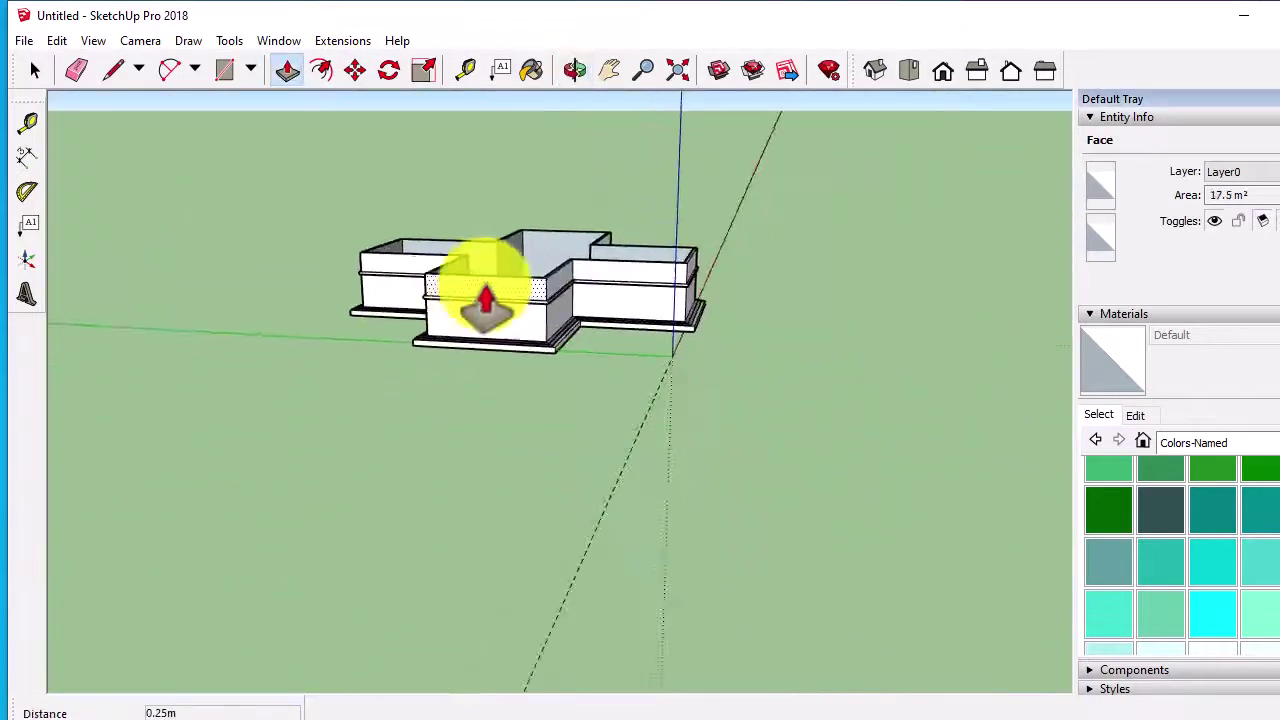
pyautogui.press('space')
pyautogui.scroll(5, 510, 365)
pyautogui.moveTo(505, 362); pyautogui.dragTo(500, 357, button='middle')
# Create a new material from wall color.jpg in the LALIbela folder with Colorize on
pyautogui.press('b')
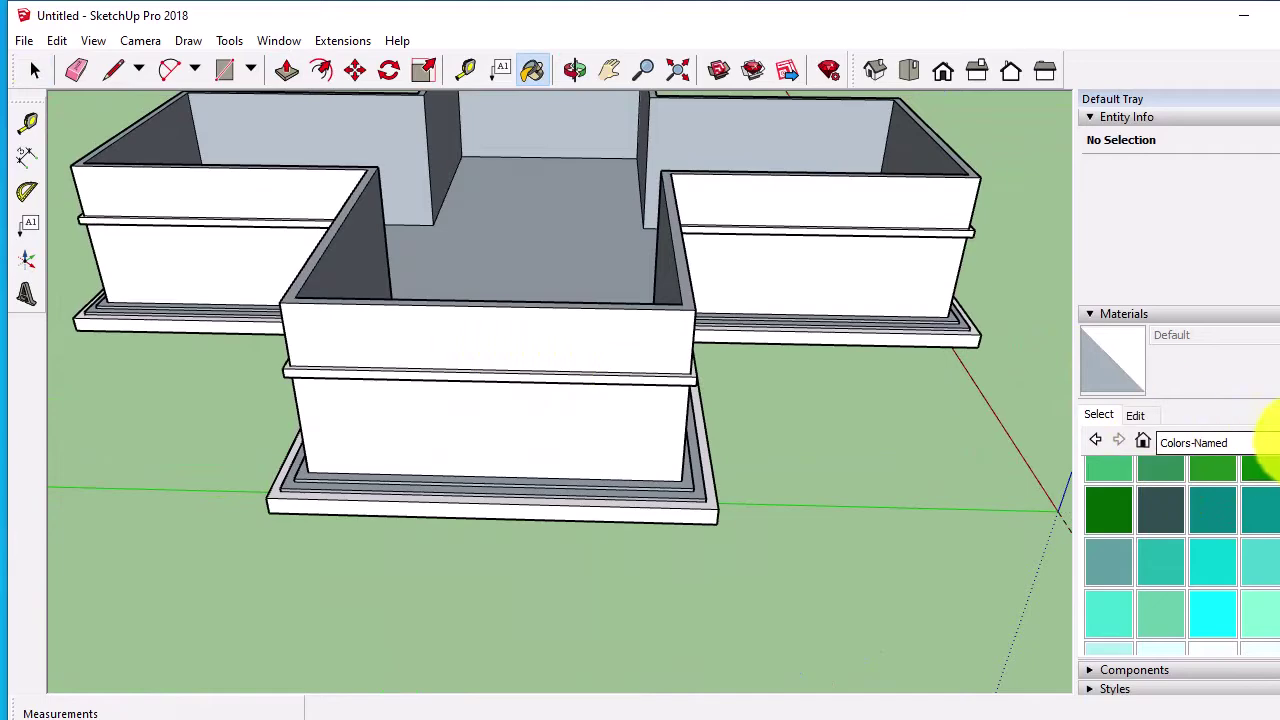
pyautogui.click(1274, 362)
pyautogui.click(789, 461)
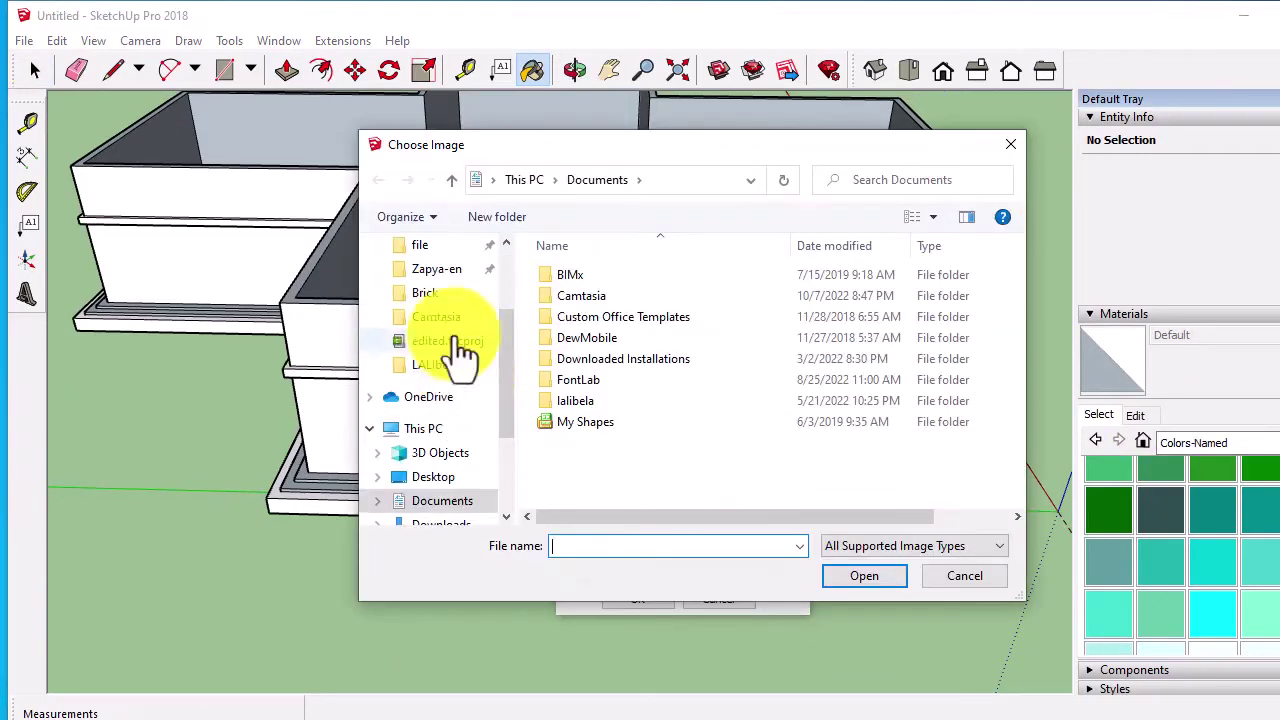
pyautogui.scroll(3, 457, 329)
pyautogui.click(433, 285)
pyautogui.scroll(-5, 607, 414)
pyautogui.scroll(-5, 607, 414)
pyautogui.scroll(5, 636, 422)
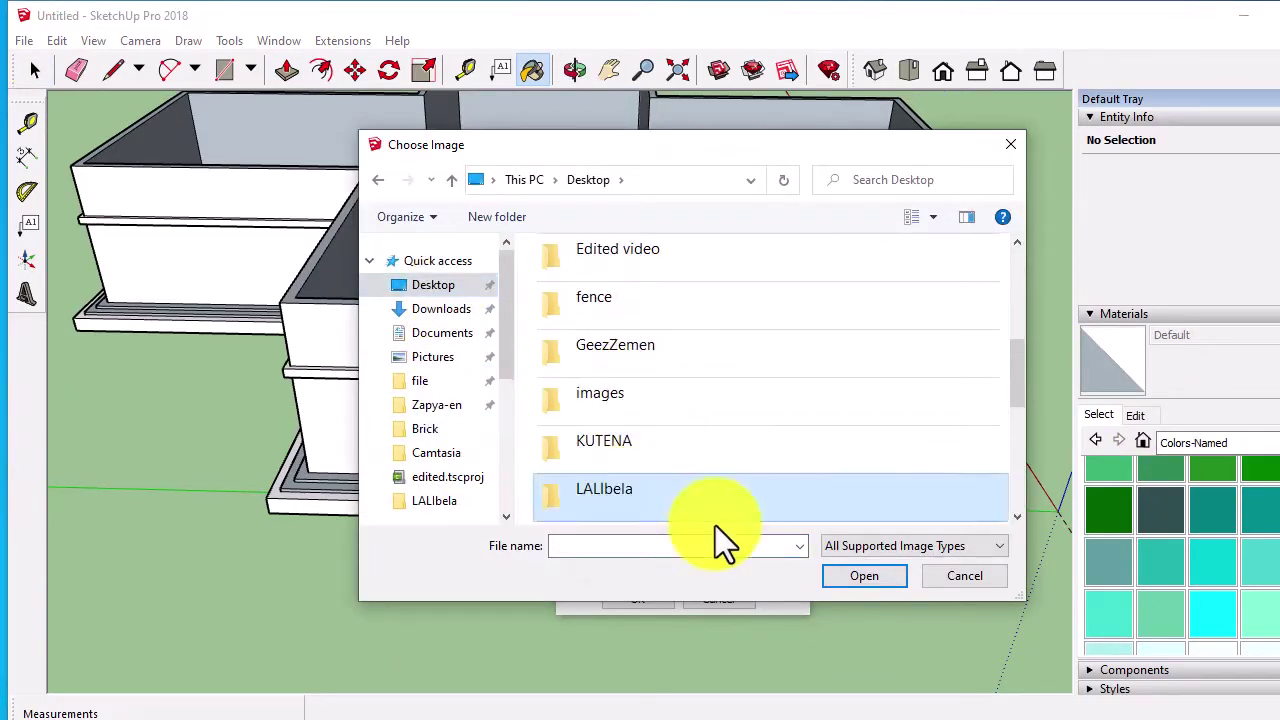
pyautogui.doubleClick(714, 495)
pyautogui.scroll(-3, 720, 410)
pyautogui.click(822, 440)
pyautogui.click(864, 575)
pyautogui.click(634, 597)
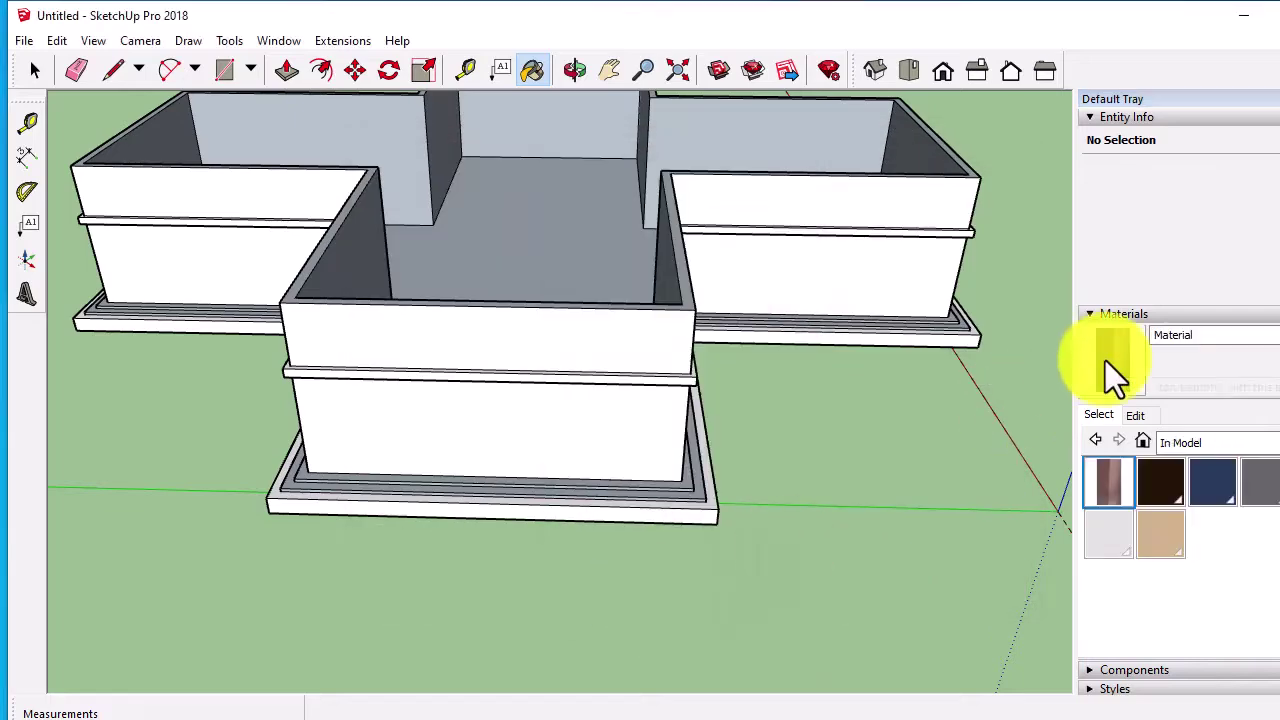
pyautogui.click(1135, 415)
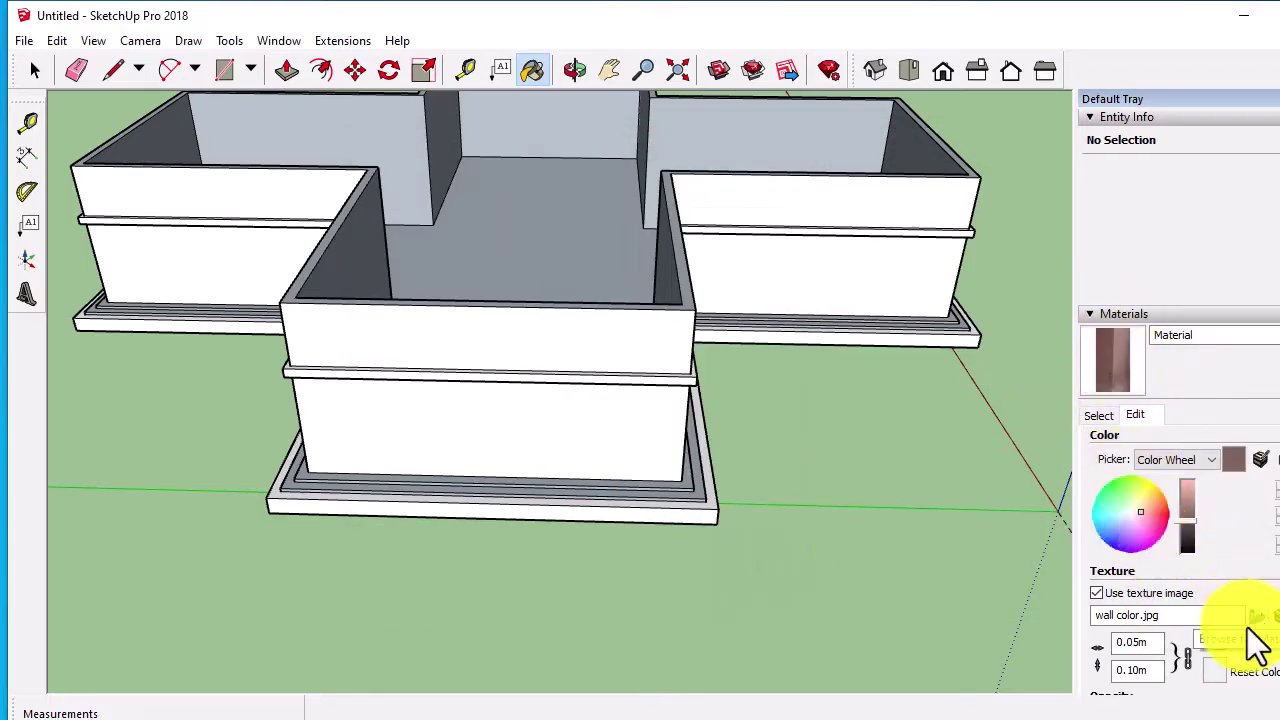
pyautogui.scroll(-3, 1180, 560)
pyautogui.click(1219, 523)
# Paint the outer wall faces around the cross with the brown wall material
pyautogui.click(480, 430)
pyautogui.click(471, 320)
pyautogui.moveTo(471, 320); pyautogui.dragTo(229, 314, button='middle')
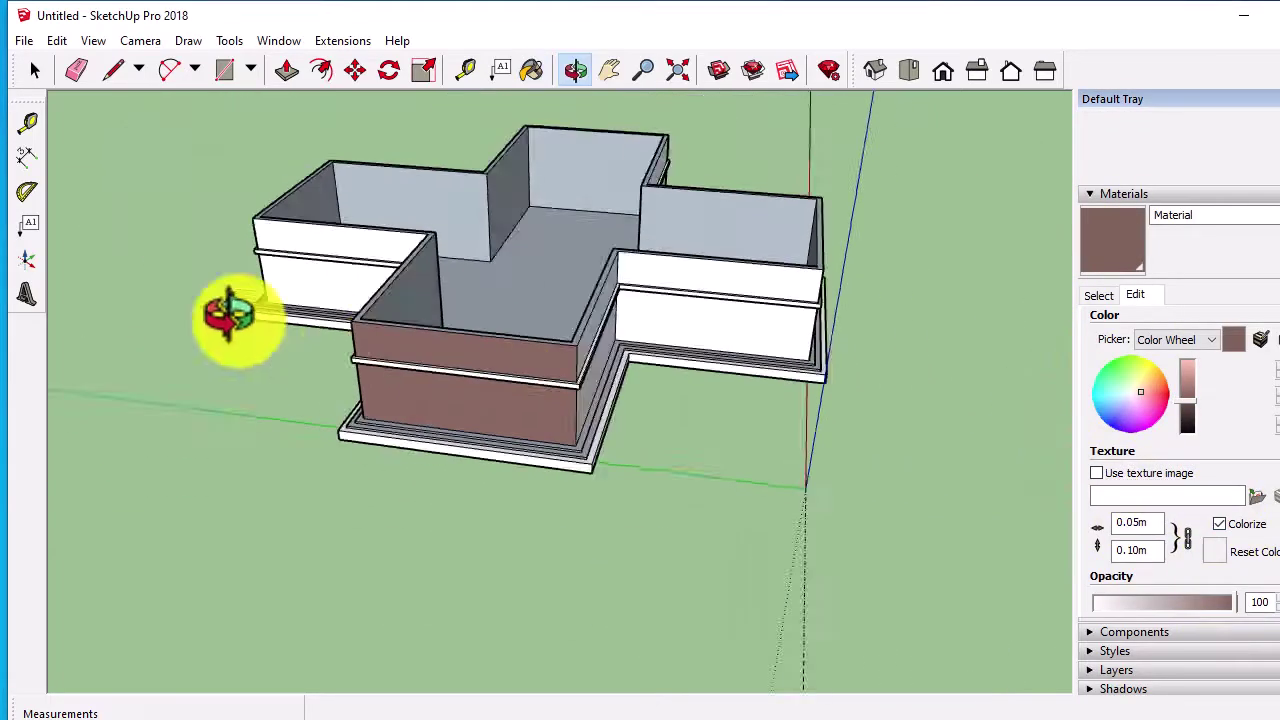
pyautogui.click(680, 263)
pyautogui.moveTo(680, 263); pyautogui.dragTo(697, 318, button='middle')
pyautogui.scroll(-3, 670, 360)
pyautogui.moveTo(651, 414); pyautogui.dragTo(686, 357, button='middle')
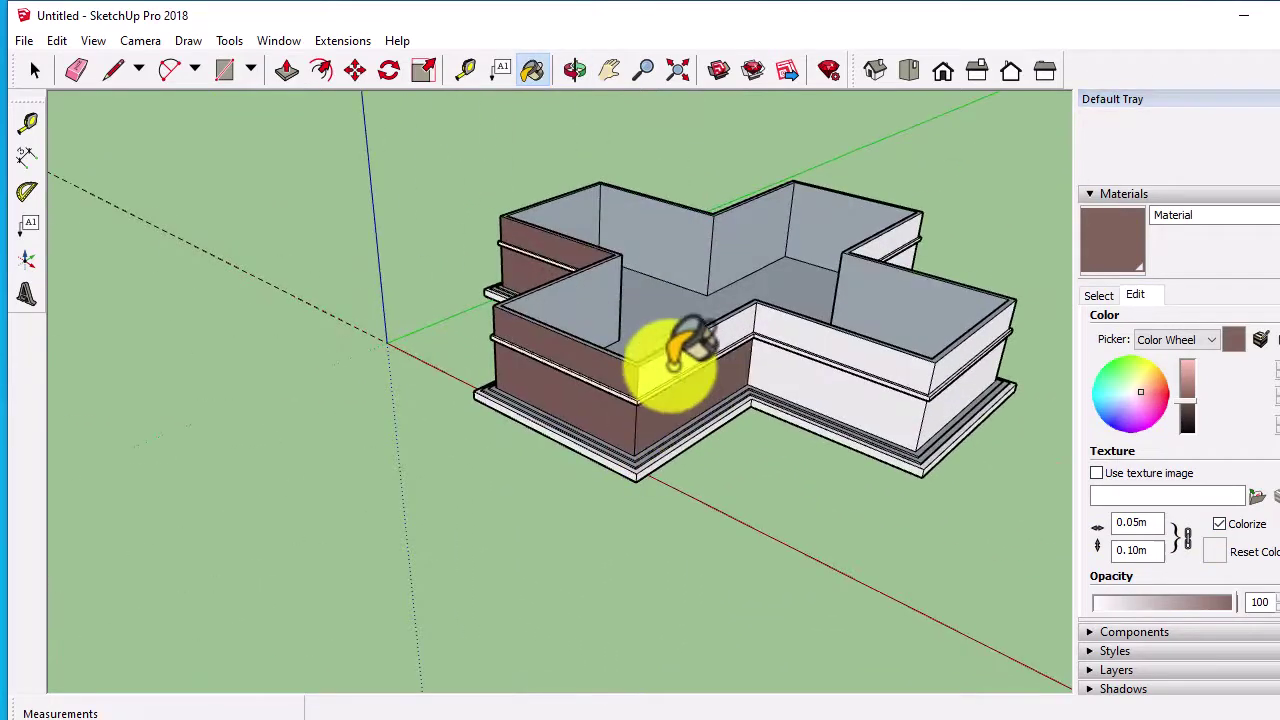
pyautogui.moveTo(957, 386)
pyautogui.mouseDown(button='middle')
pyautogui.moveTo(780, 458)
pyautogui.moveTo(757, 486)
pyautogui.mouseUp(button='middle')
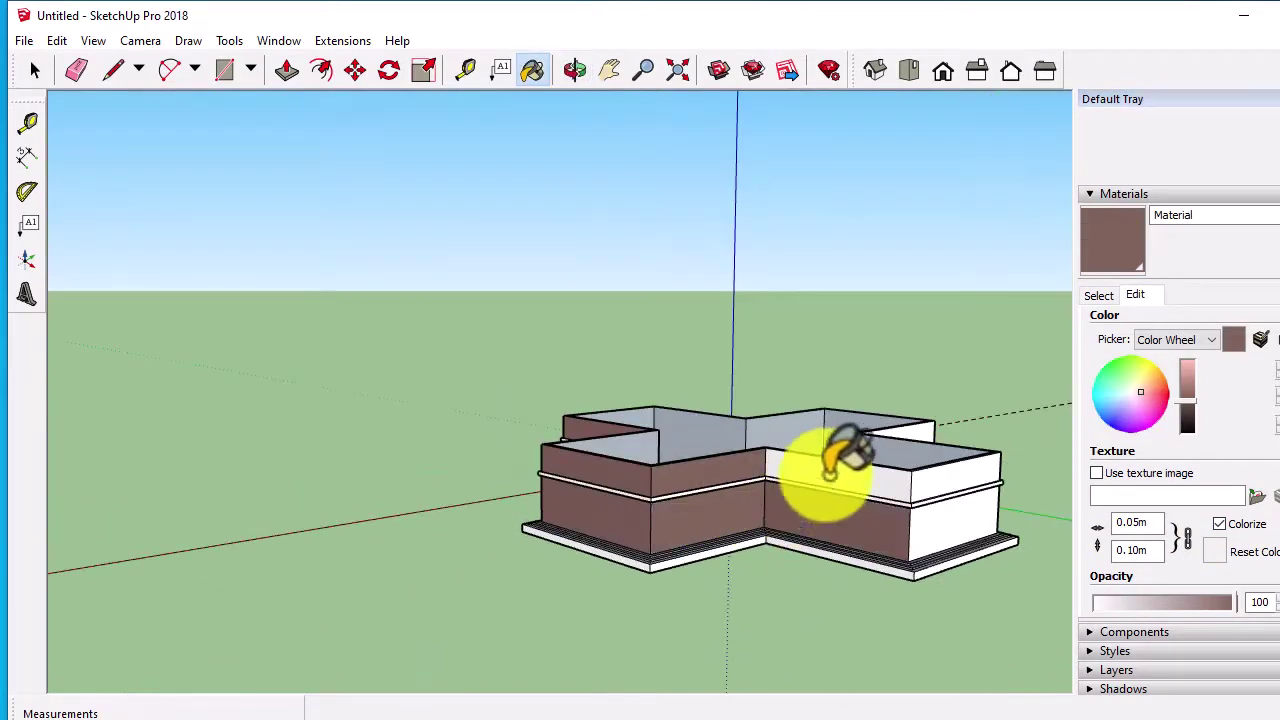
pyautogui.scroll(-3, 943, 491)
pyautogui.moveTo(943, 491)
pyautogui.mouseDown(button='middle')
pyautogui.moveTo(757, 597)
pyautogui.moveTo(823, 509)
pyautogui.moveTo(737, 557)
pyautogui.moveTo(549, 500)
pyautogui.moveTo(600, 392)
pyautogui.mouseUp(button='middle')
pyautogui.scroll(3, 600, 392)
pyautogui.scroll(3, 751, 337)
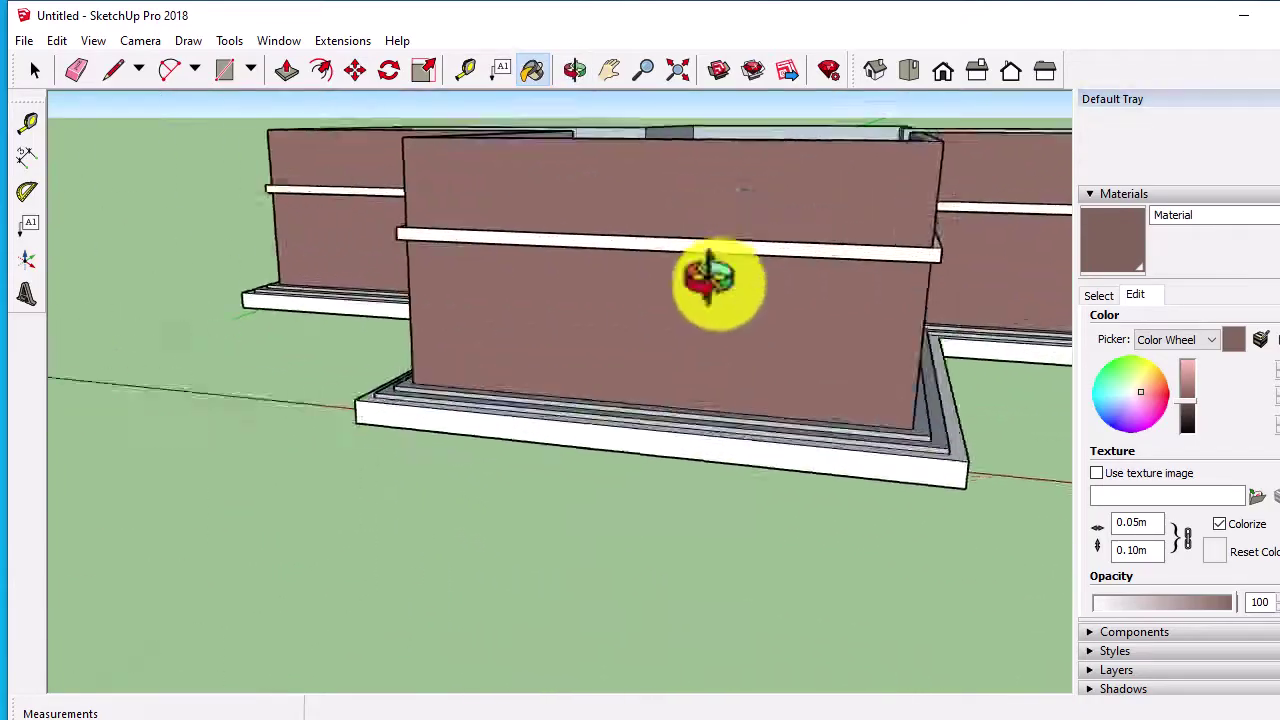
pyautogui.moveTo(714, 277)
pyautogui.keyDown('shift'); pyautogui.mouseDown(button='middle')
pyautogui.moveTo(623, 391)
pyautogui.moveTo(670, 510)
pyautogui.mouseUp(button='middle'); pyautogui.keyUp('shift')
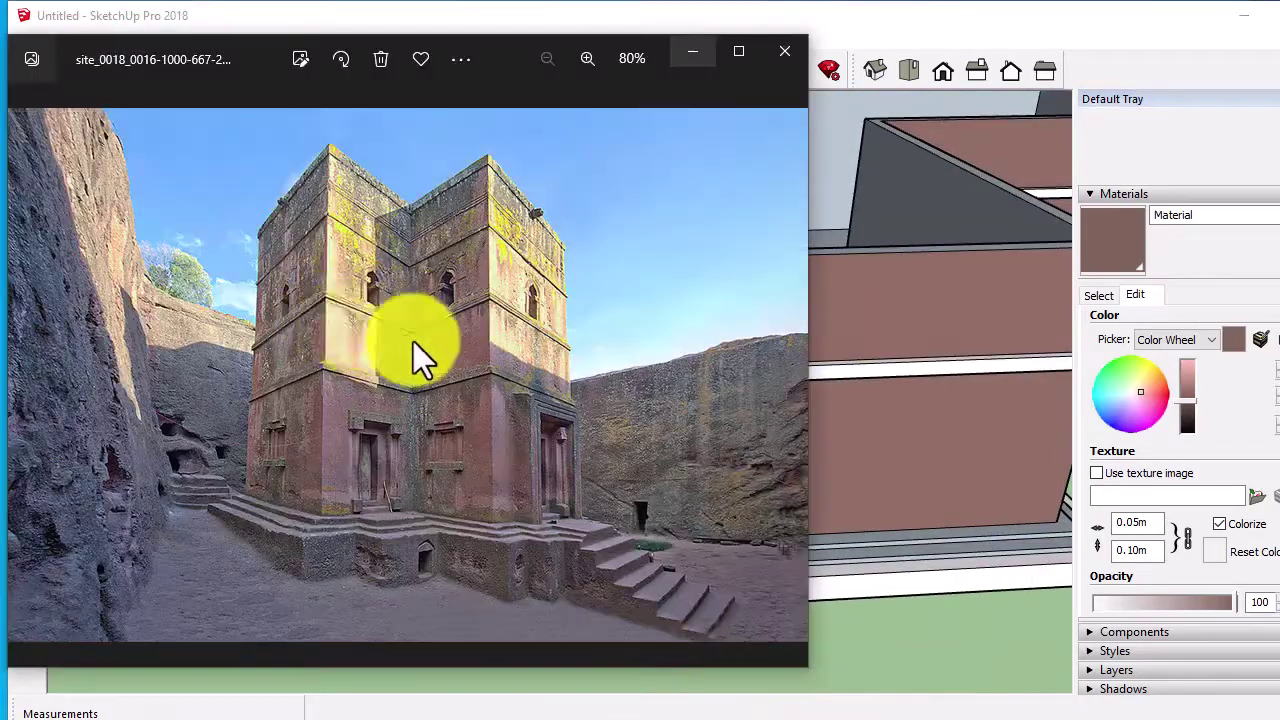
pyautogui.press('h')
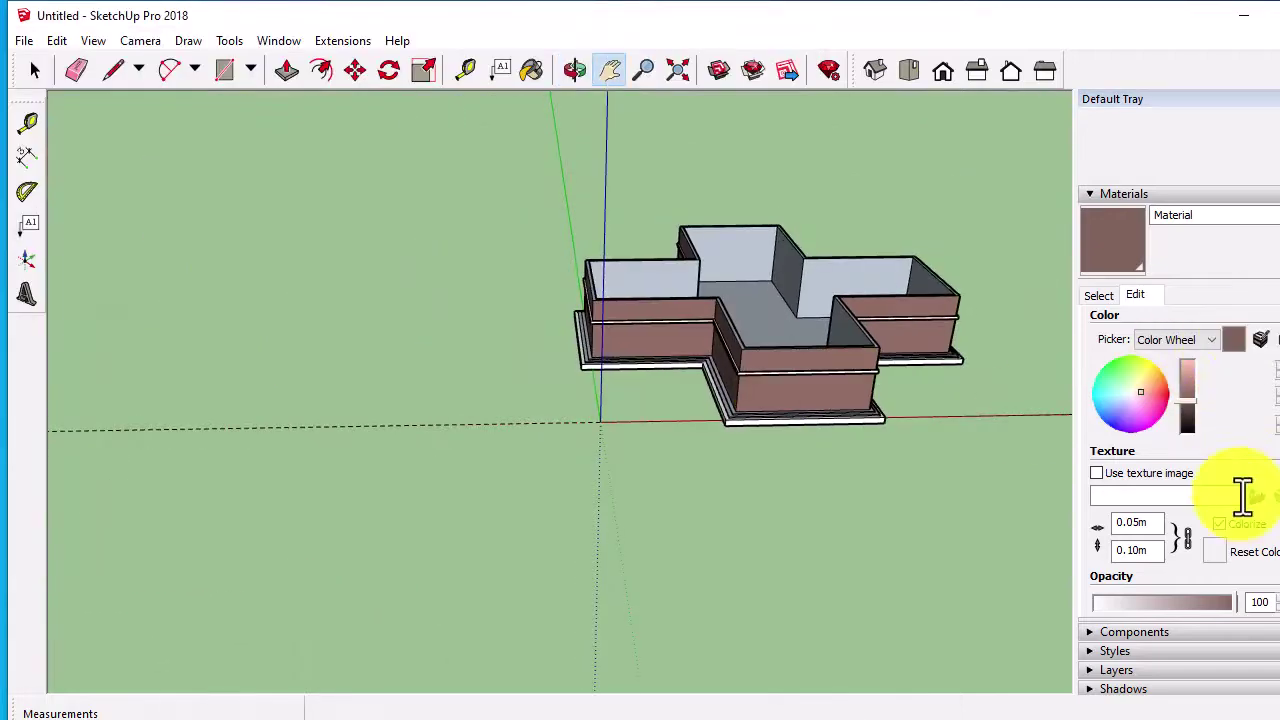
pyautogui.scroll(-3, 1250, 320)
pyautogui.click(1130, 235)
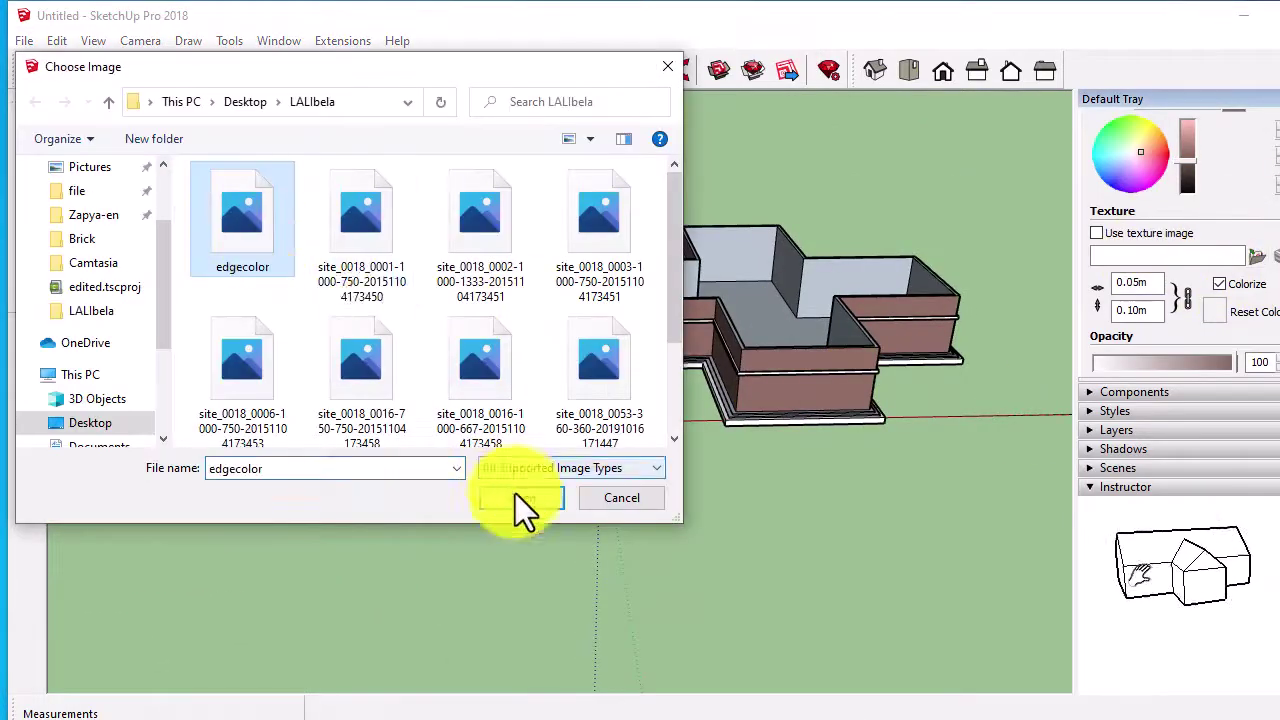
pyautogui.click(520, 497)
pyautogui.scroll(2, 1246, 240)
pyautogui.click(1097, 431)
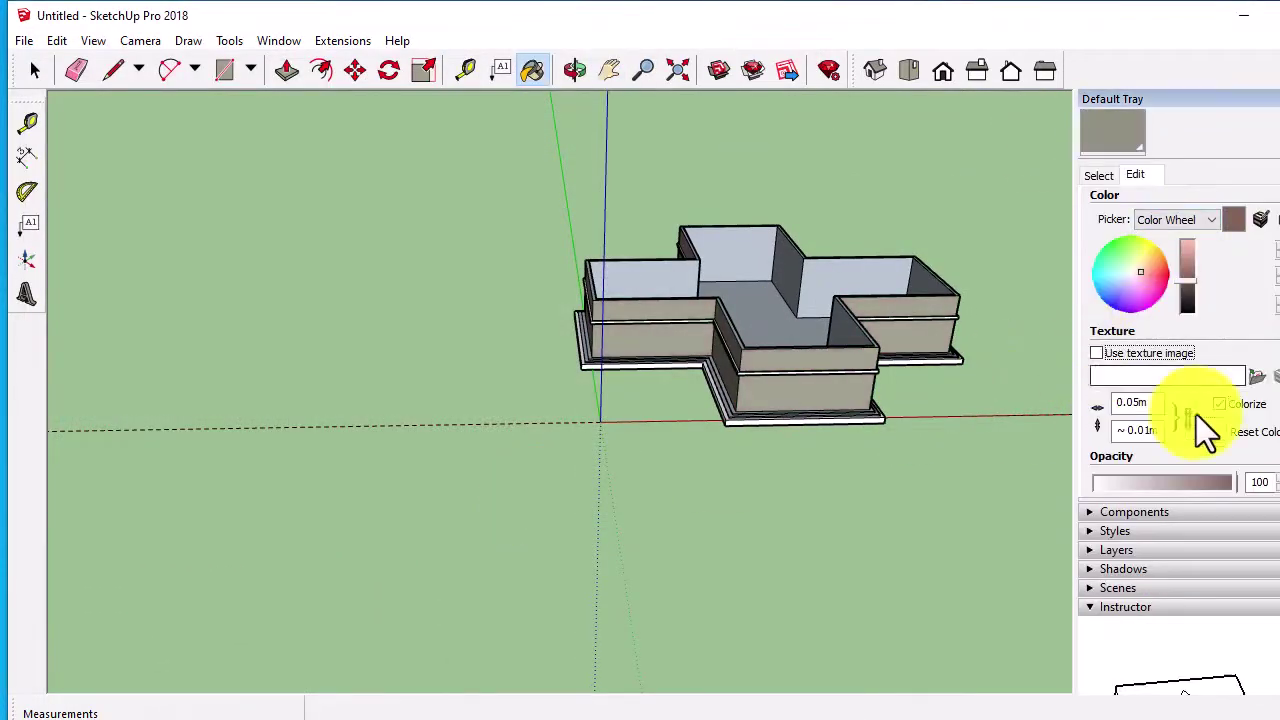
pyautogui.scroll(5, 765, 345)
pyautogui.scroll(-2, 760, 389)
pyautogui.scroll(-5, 726, 400)
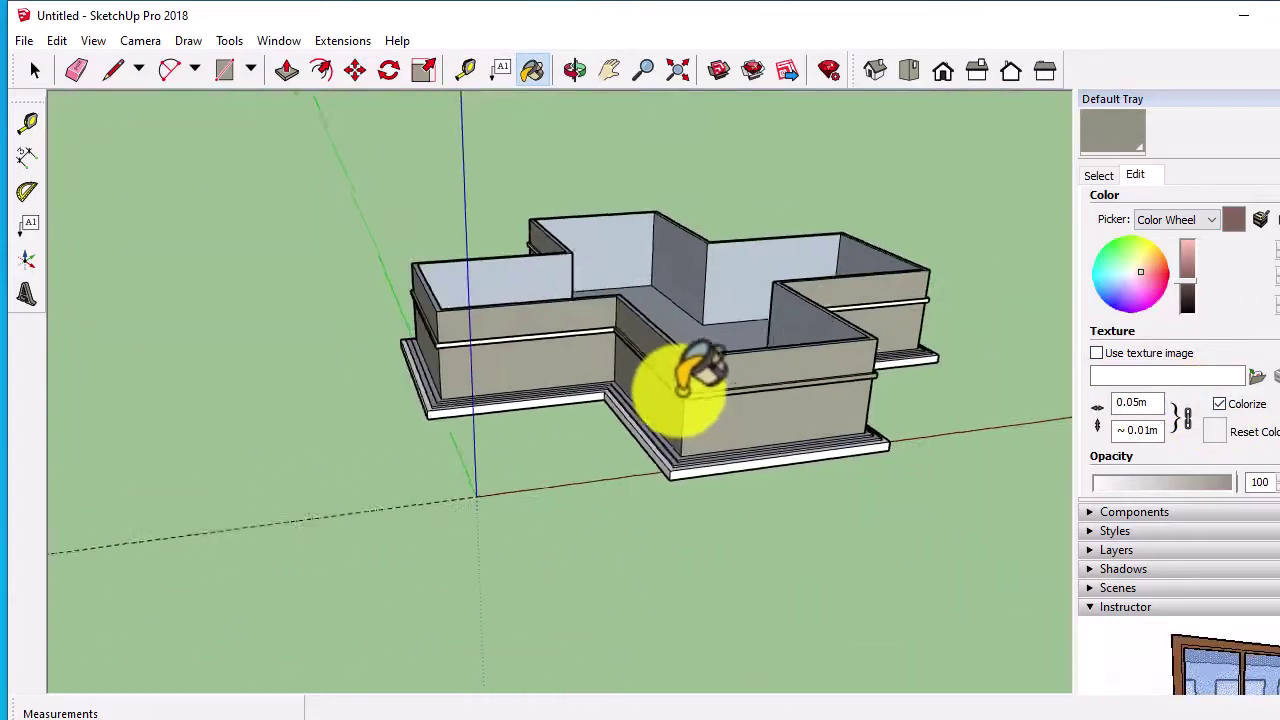
pyautogui.scroll(-2, 694, 371)
pyautogui.press('space')
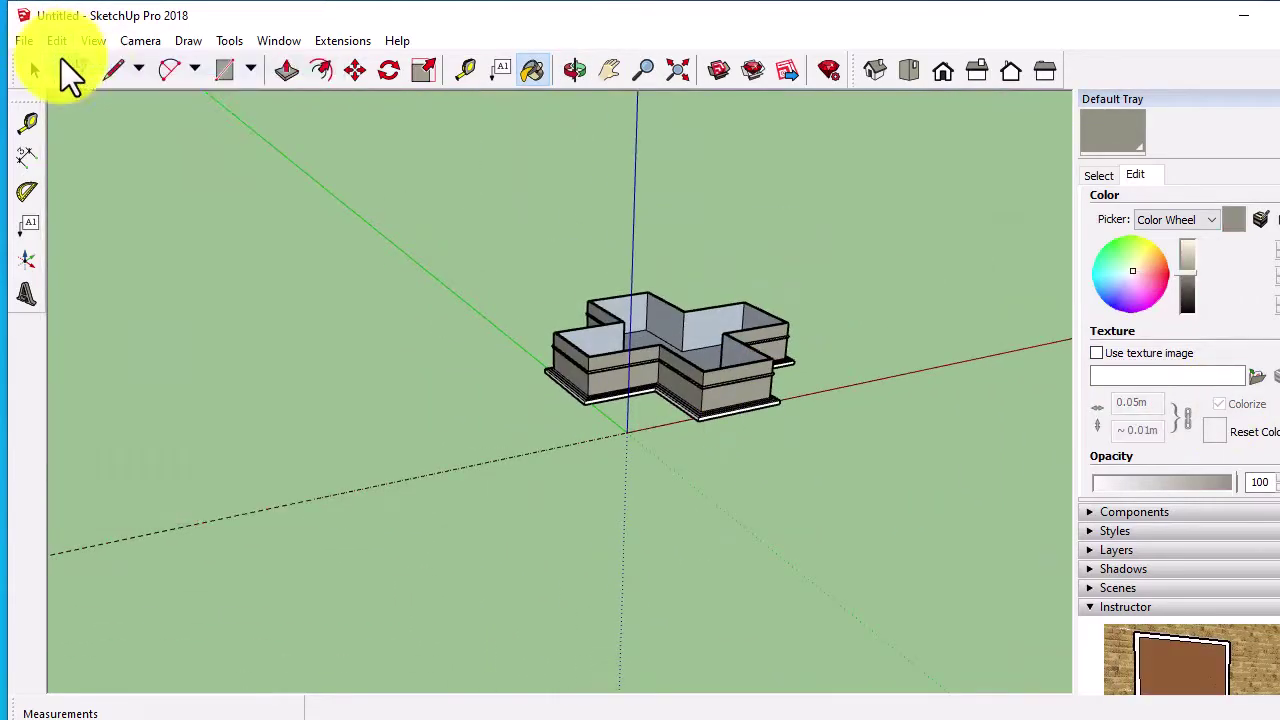
pyautogui.moveTo(619, 353); pyautogui.dragTo(649, 392, button='middle')
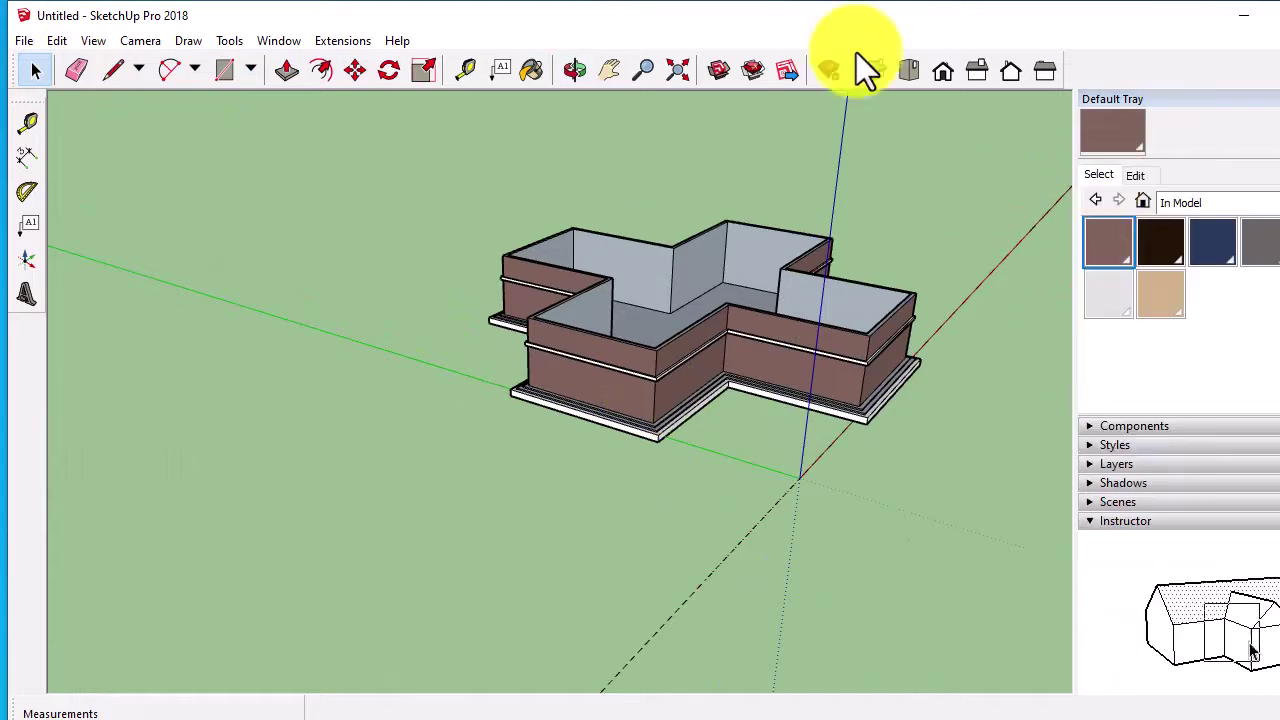
# Create a new grey material from the edgecolor image
pyautogui.click(1274, 150)
pyautogui.click(571, 434)
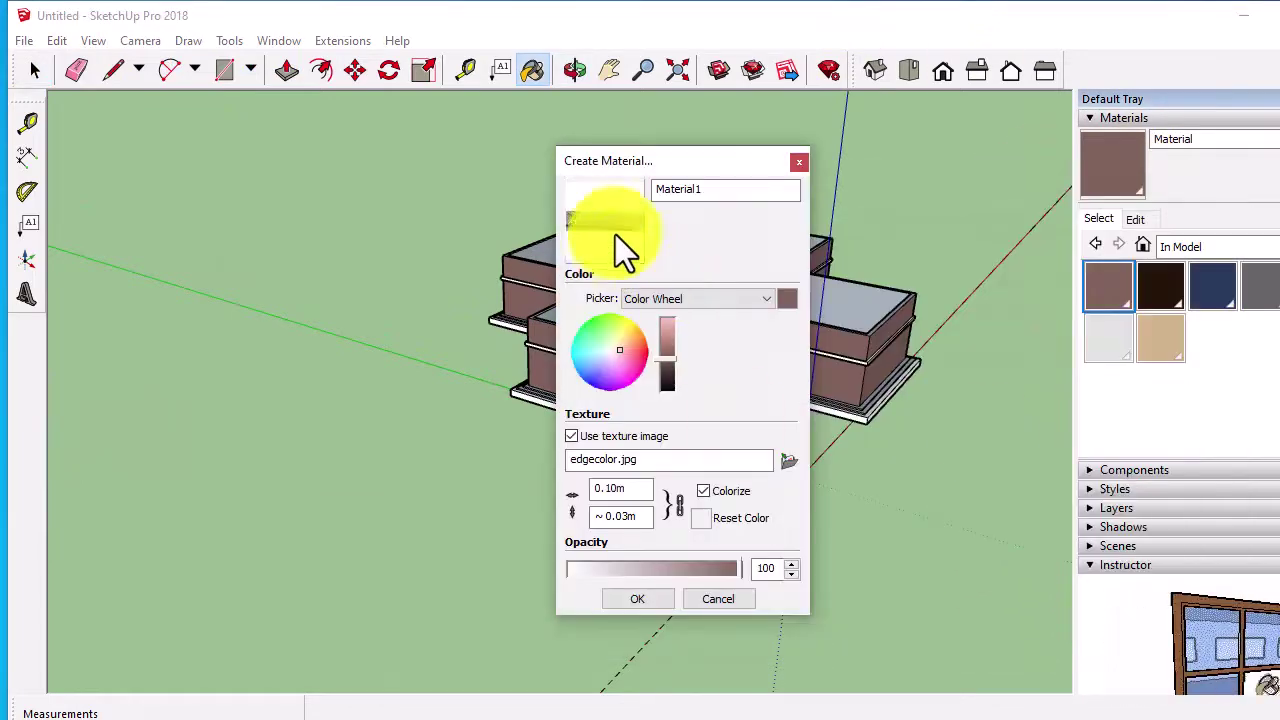
pyautogui.click(637, 597)
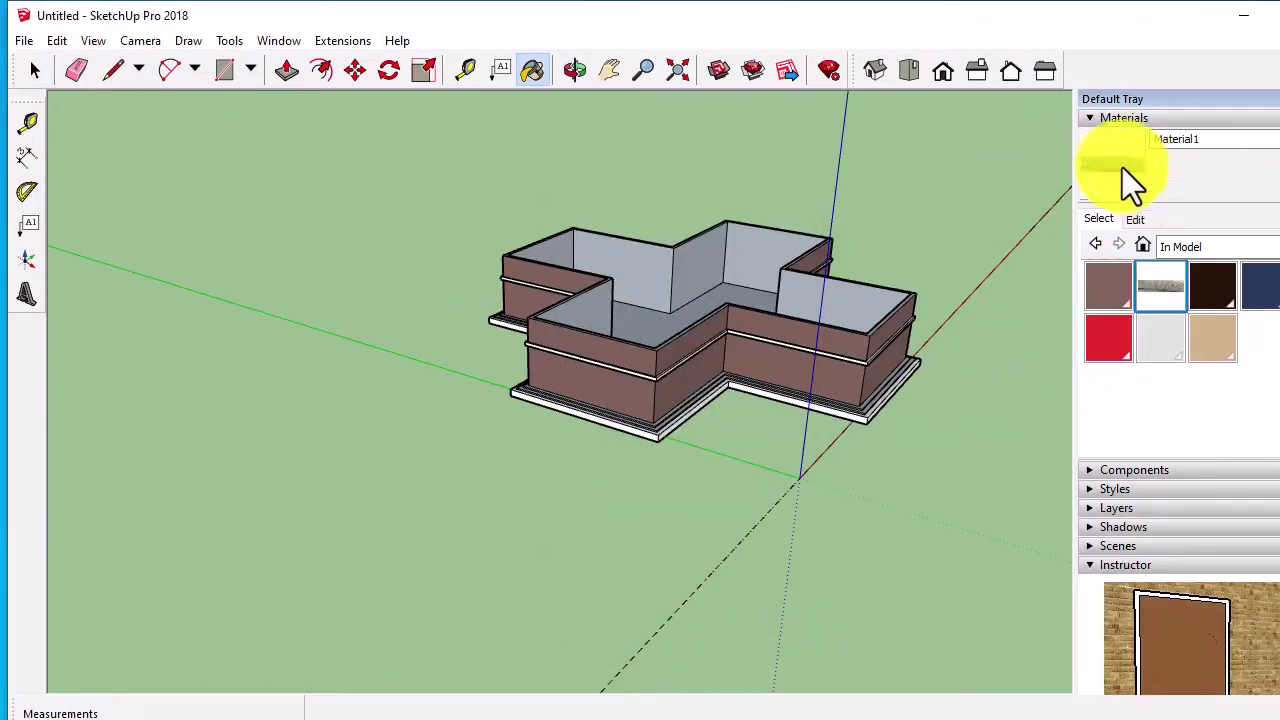
pyautogui.click(1135, 218)
# Paint each horizontal band face around the walls with the grey edgecolor material
pyautogui.scroll(5, 600, 363)
pyautogui.scroll(3, 628, 334)
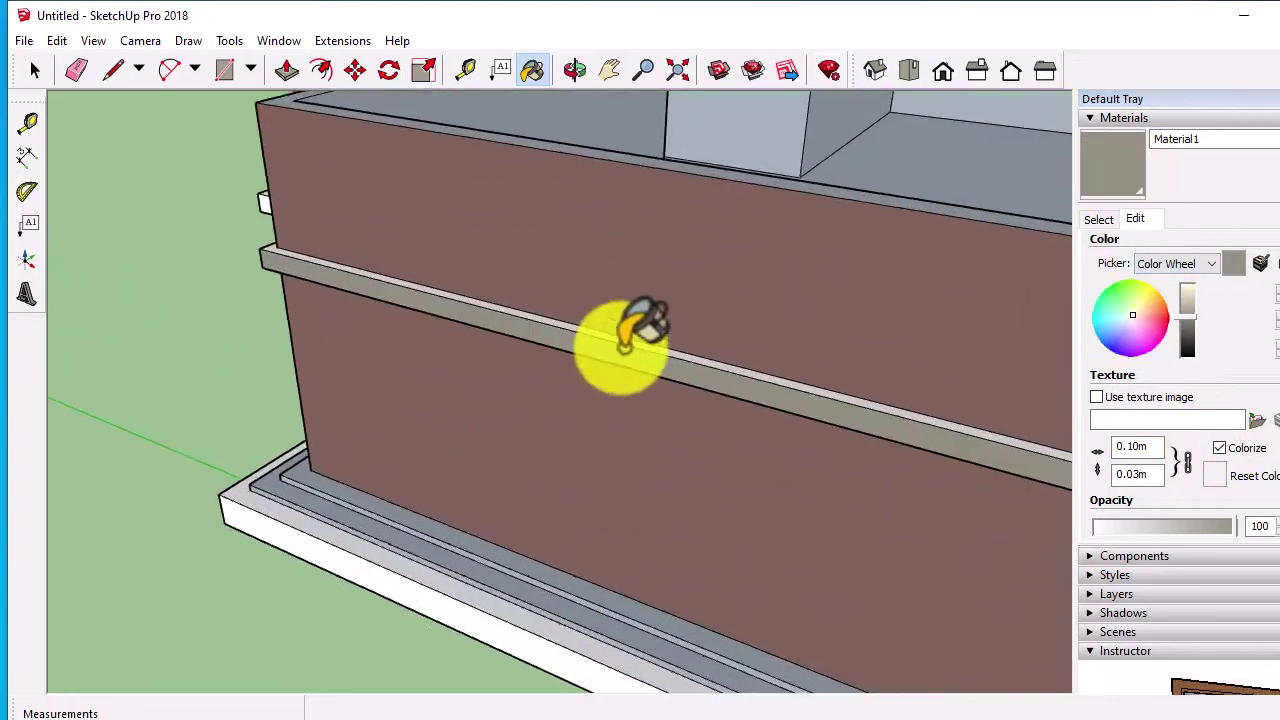
pyautogui.scroll(-1, 634, 371)
pyautogui.scroll(-8, 712, 388)
pyautogui.scroll(4, 712, 388)
pyautogui.scroll(2, 937, 120)
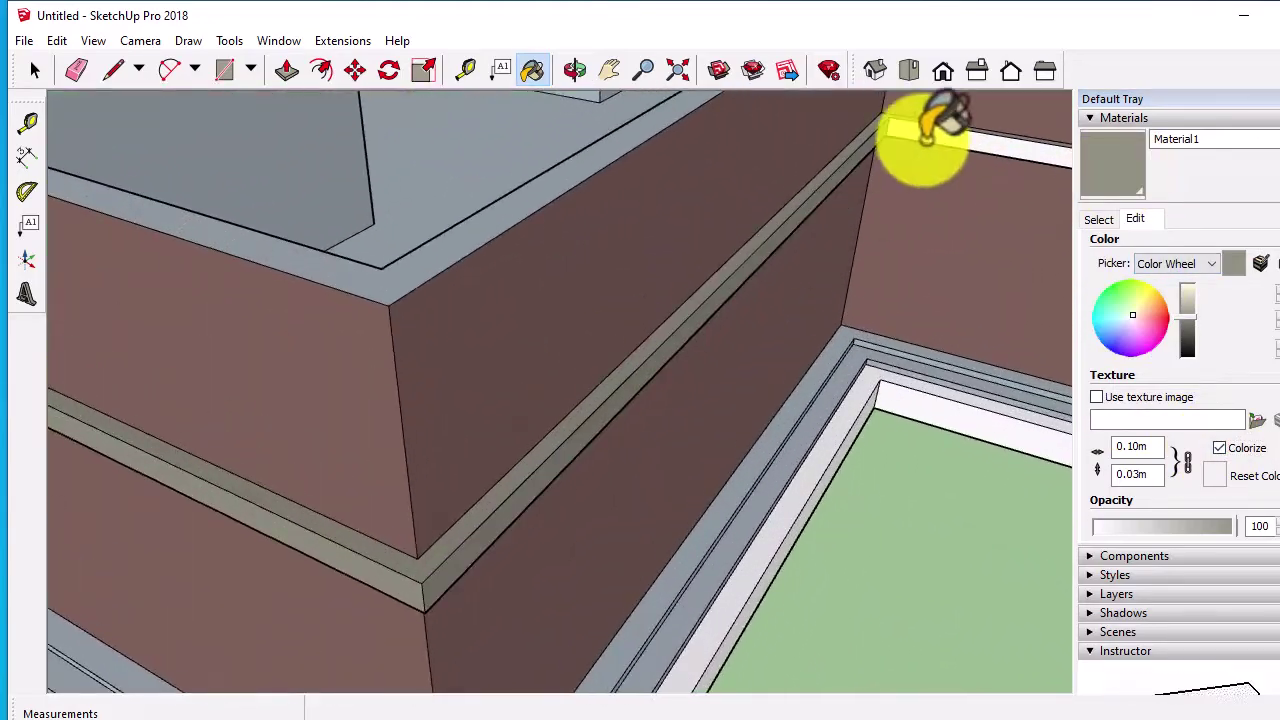
pyautogui.scroll(-8, 920, 143)
pyautogui.scroll(7, 485, 210)
pyautogui.scroll(3, 465, 233)
pyautogui.scroll(-3, 700, 277)
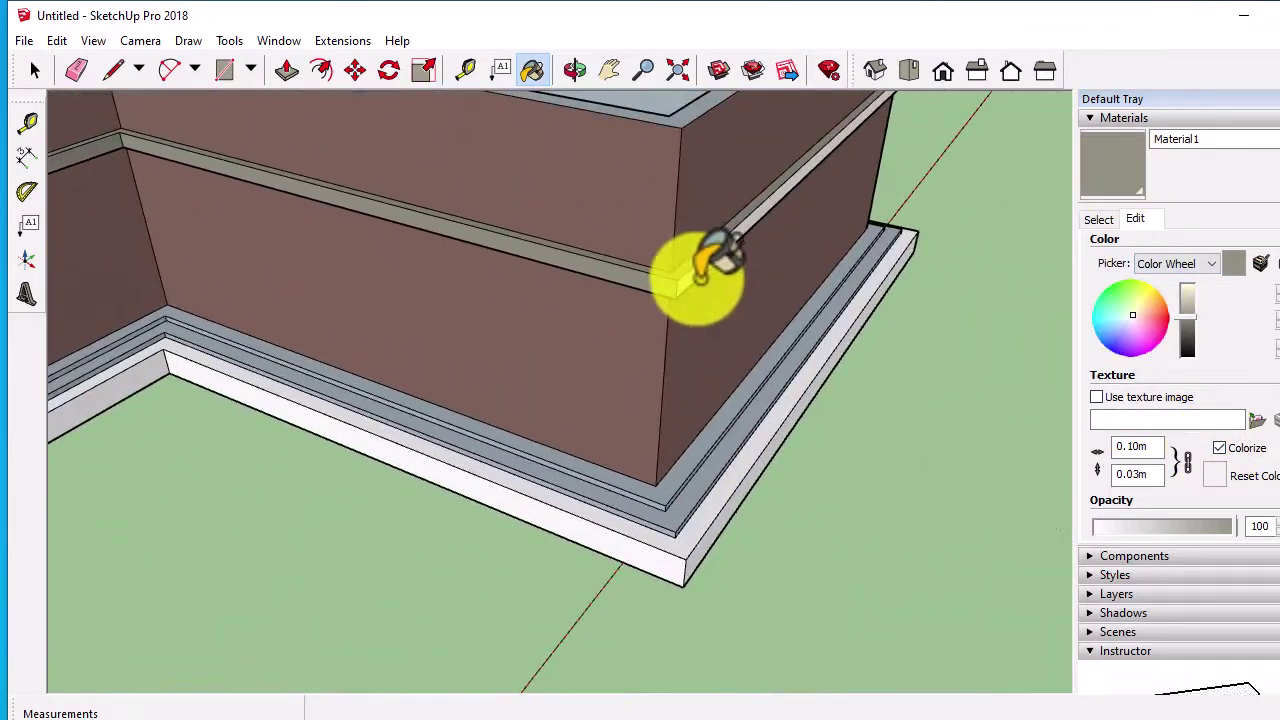
pyautogui.moveTo(700, 277); pyautogui.dragTo(663, 343, button='middle')
pyautogui.scroll(5, 468, 268)
pyautogui.scroll(-3, 886, 243)
pyautogui.scroll(3, 871, 223)
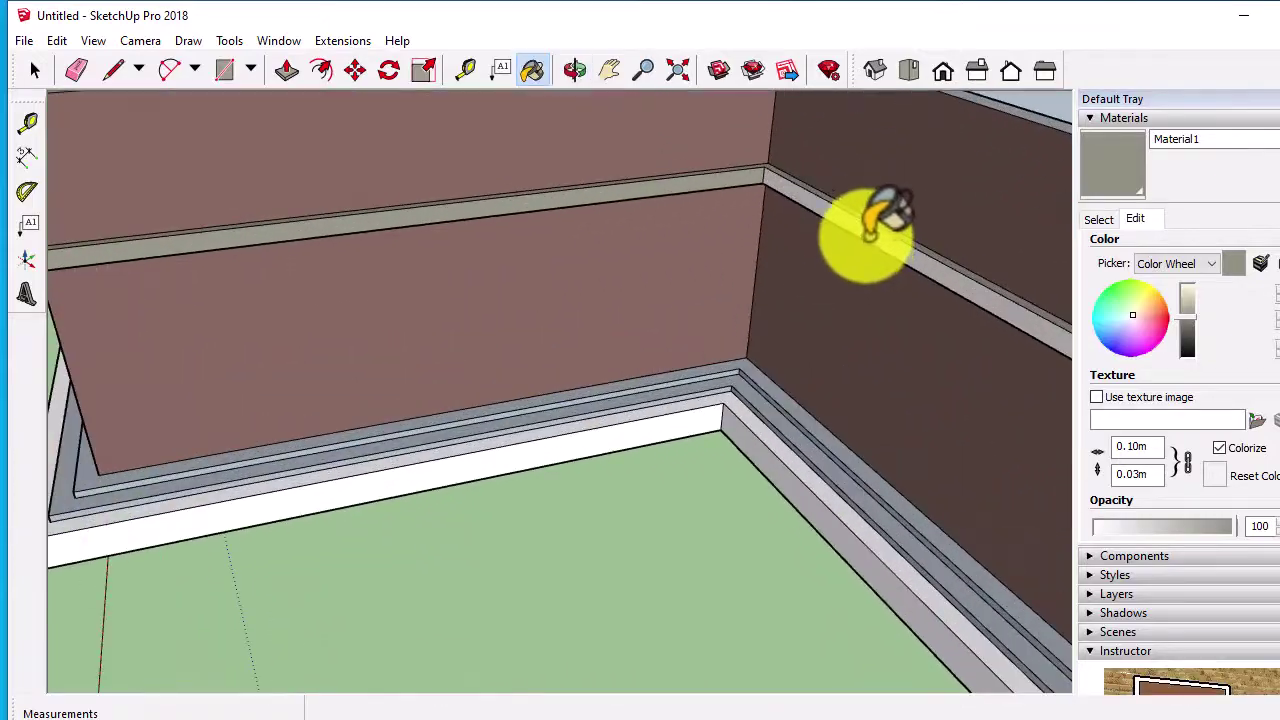
pyautogui.scroll(-5, 908, 266)
pyautogui.scroll(6, 776, 178)
pyautogui.scroll(-3, 776, 178)
pyautogui.keyDown('shift'); pyautogui.moveTo(486, 220); pyautogui.dragTo(543, 514, button='middle'); pyautogui.keyUp('shift')
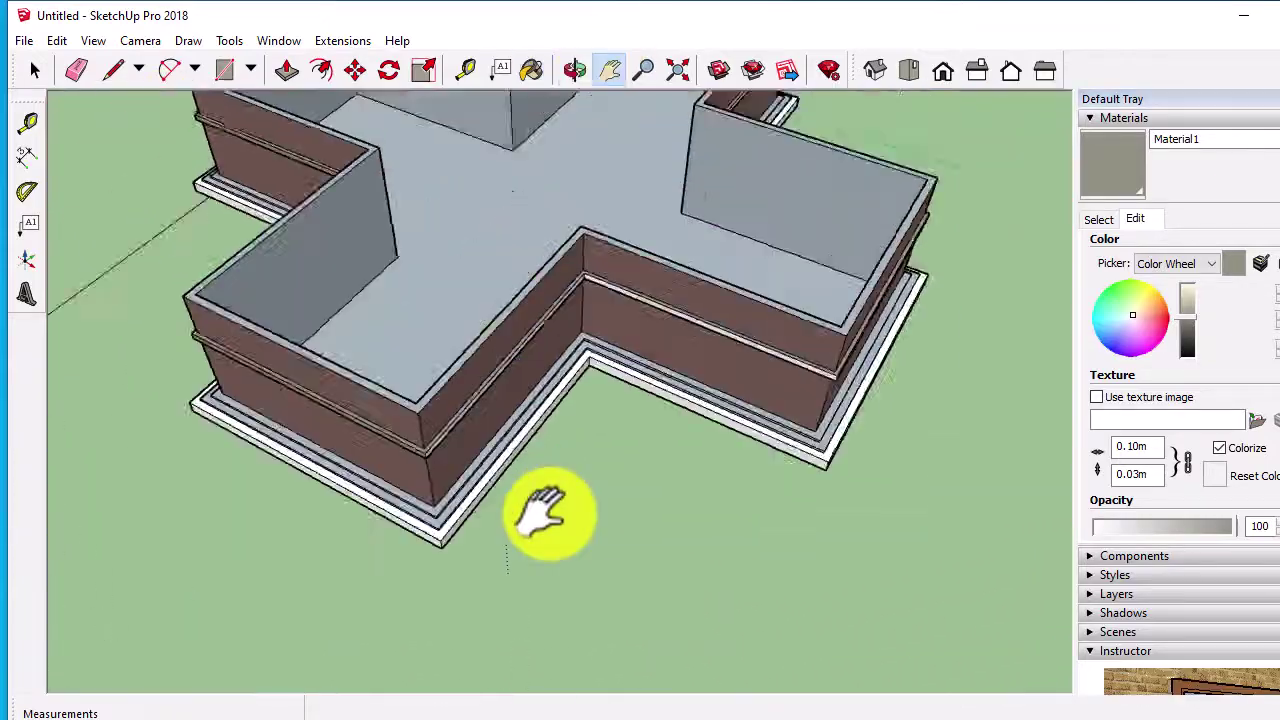
pyautogui.scroll(3, 409, 354)
pyautogui.scroll(3, 740, 265)
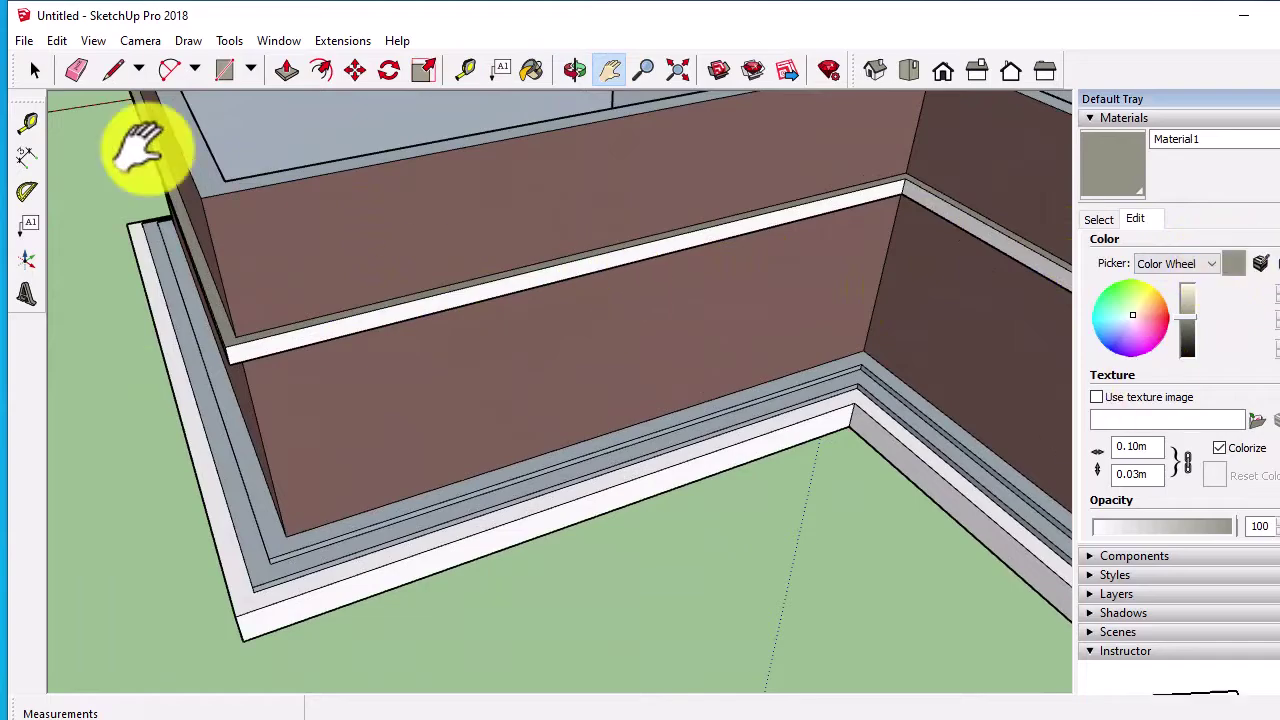
pyautogui.scroll(-3, 671, 229)
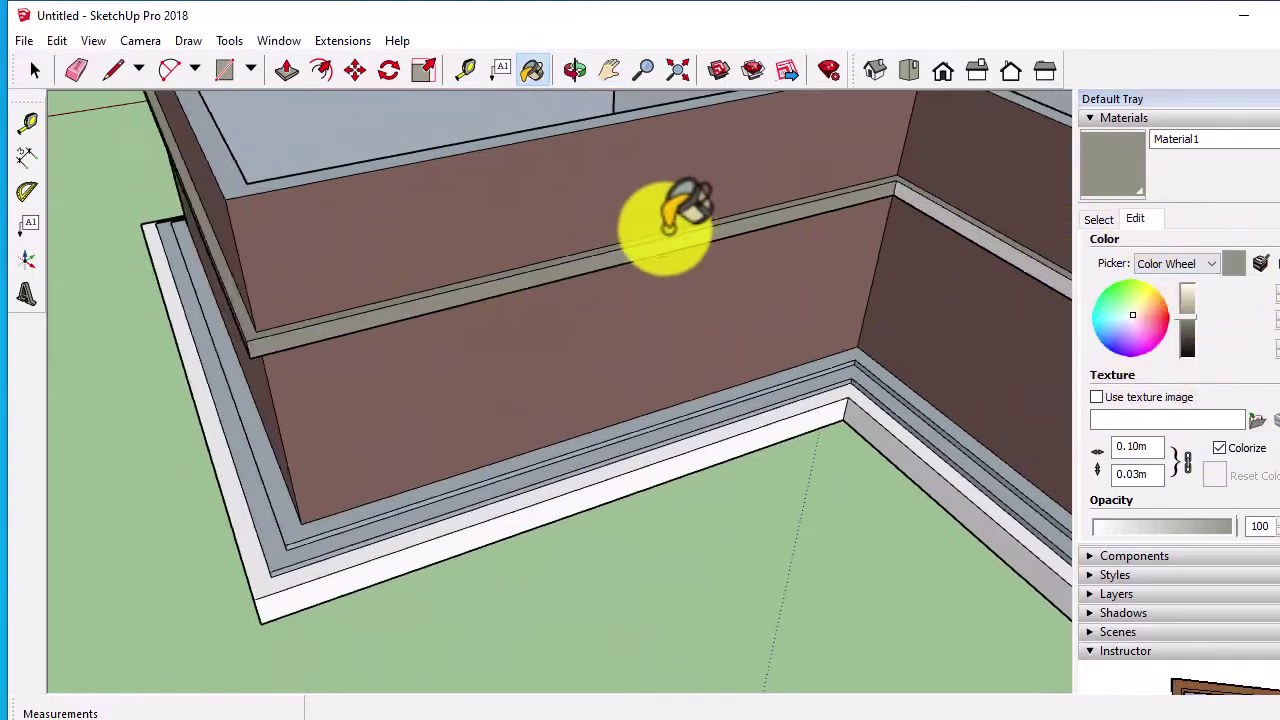
pyautogui.scroll(-2, 766, 243)
pyautogui.moveTo(491, 143)
pyautogui.mouseDown(button='middle')
pyautogui.moveTo(557, 366)
pyautogui.moveTo(614, 349)
pyautogui.moveTo(600, 343)
pyautogui.moveTo(900, 330)
pyautogui.moveTo(857, 434)
pyautogui.mouseUp(button='middle')
pyautogui.scroll(-3, 890, 340)
pyautogui.scroll(3, 857, 434)
pyautogui.press('space')
pyautogui.moveTo(565, 375)
pyautogui.mouseDown(button='middle')
pyautogui.moveTo(400, 343)
pyautogui.moveTo(434, 509)
pyautogui.moveTo(414, 449)
pyautogui.moveTo(643, 380)
pyautogui.moveTo(488, 513)
pyautogui.mouseUp(button='middle')
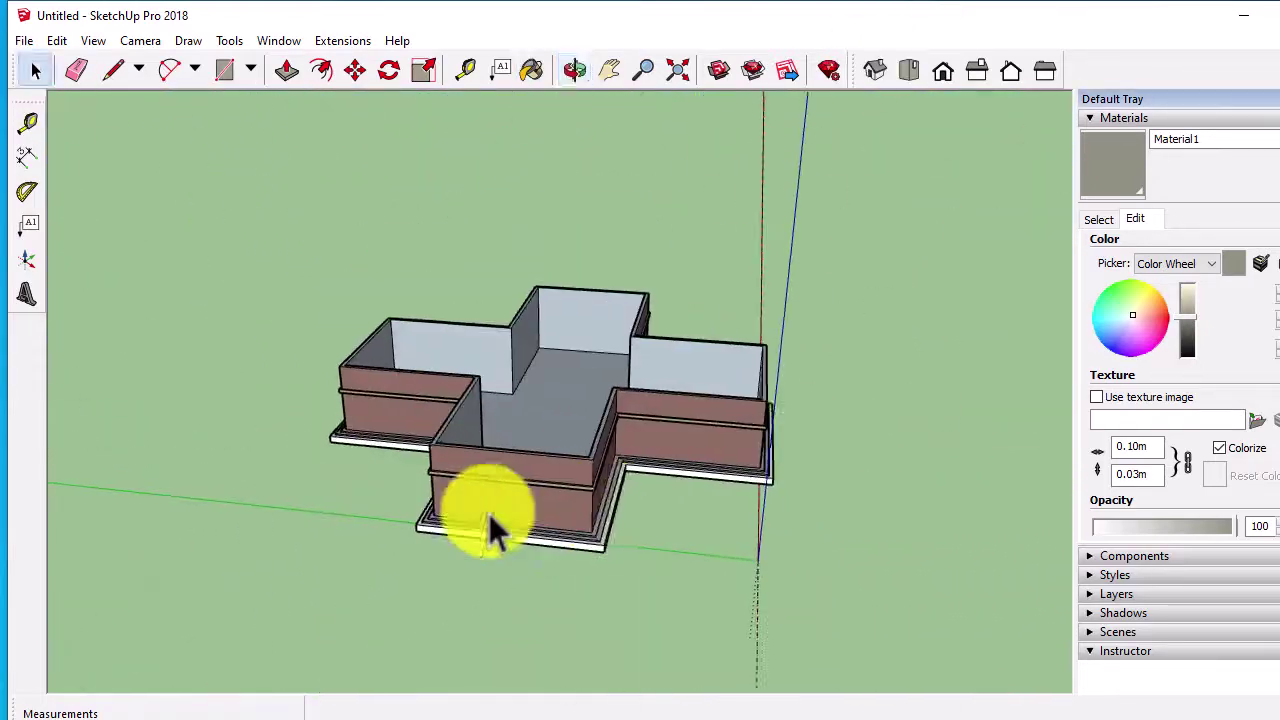
pyautogui.scroll(3, 488, 513)
# Check the reference photo, then undo the previous offset of the wall top
pyautogui.click(609, 69)
pyautogui.scroll(3, 466, 429)
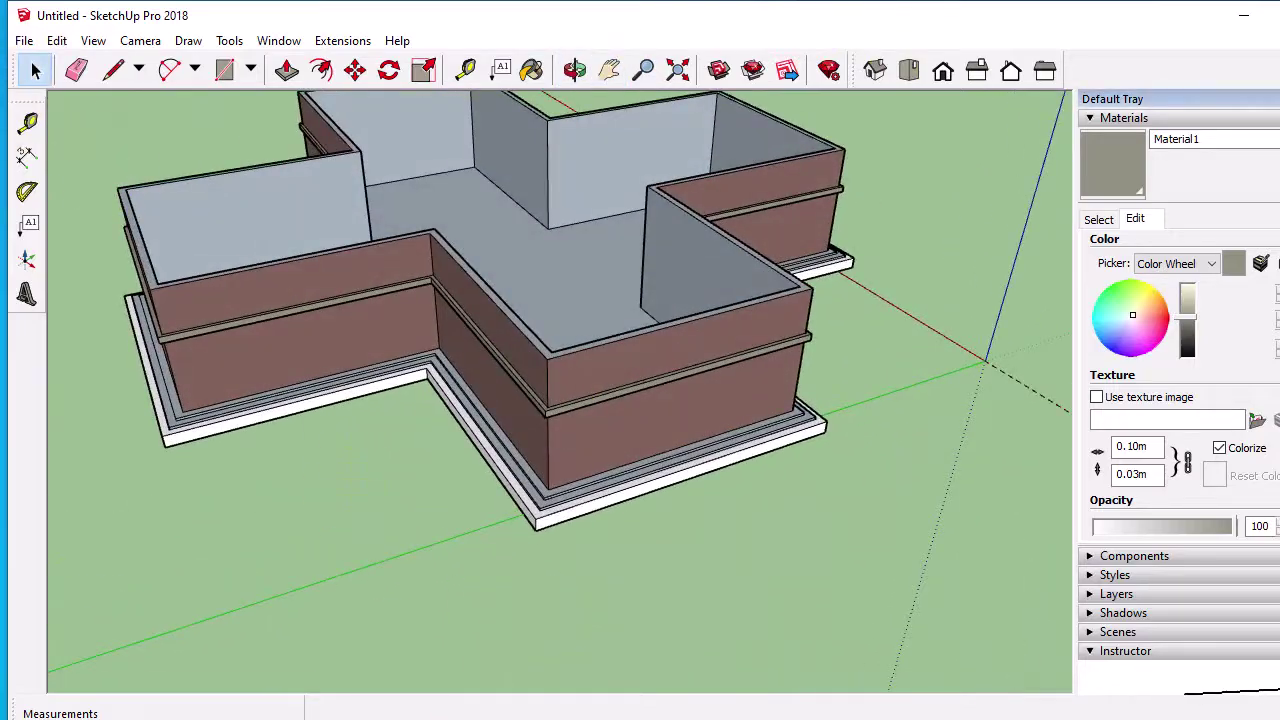
pyautogui.scroll(-5, 485, 291)
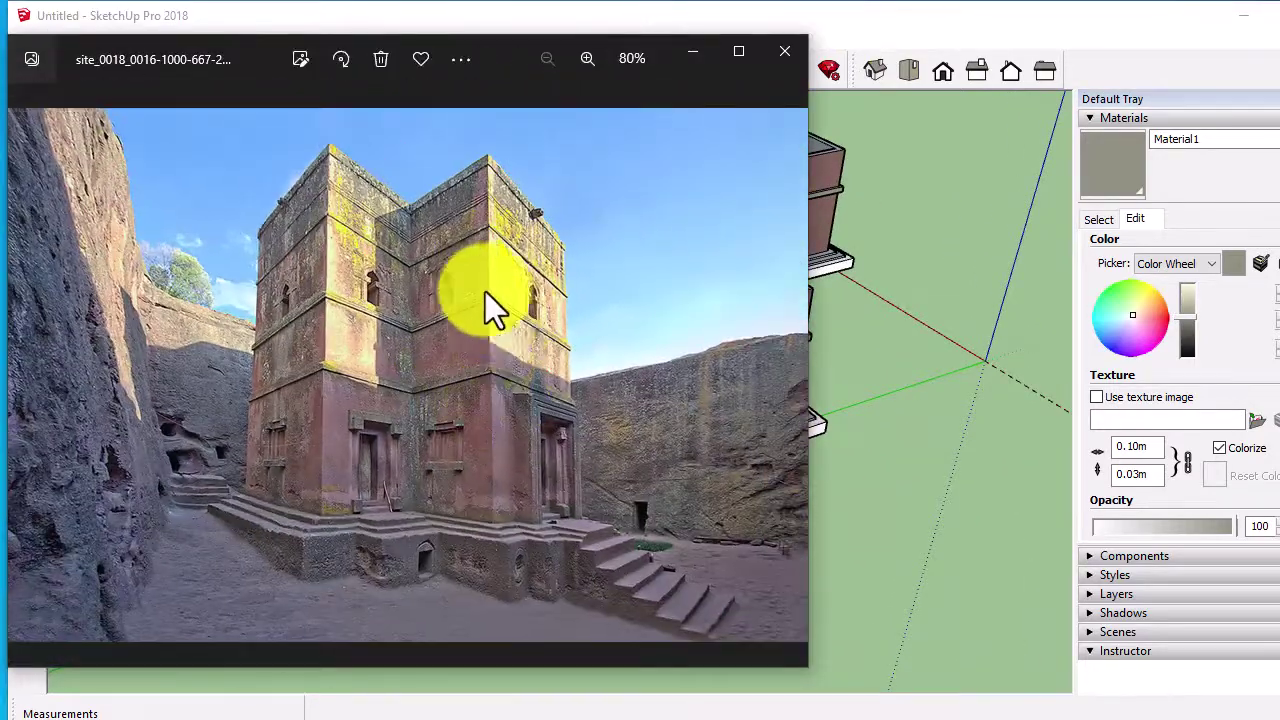
pyautogui.click(682, 55)
pyautogui.scroll(3, 560, 460)
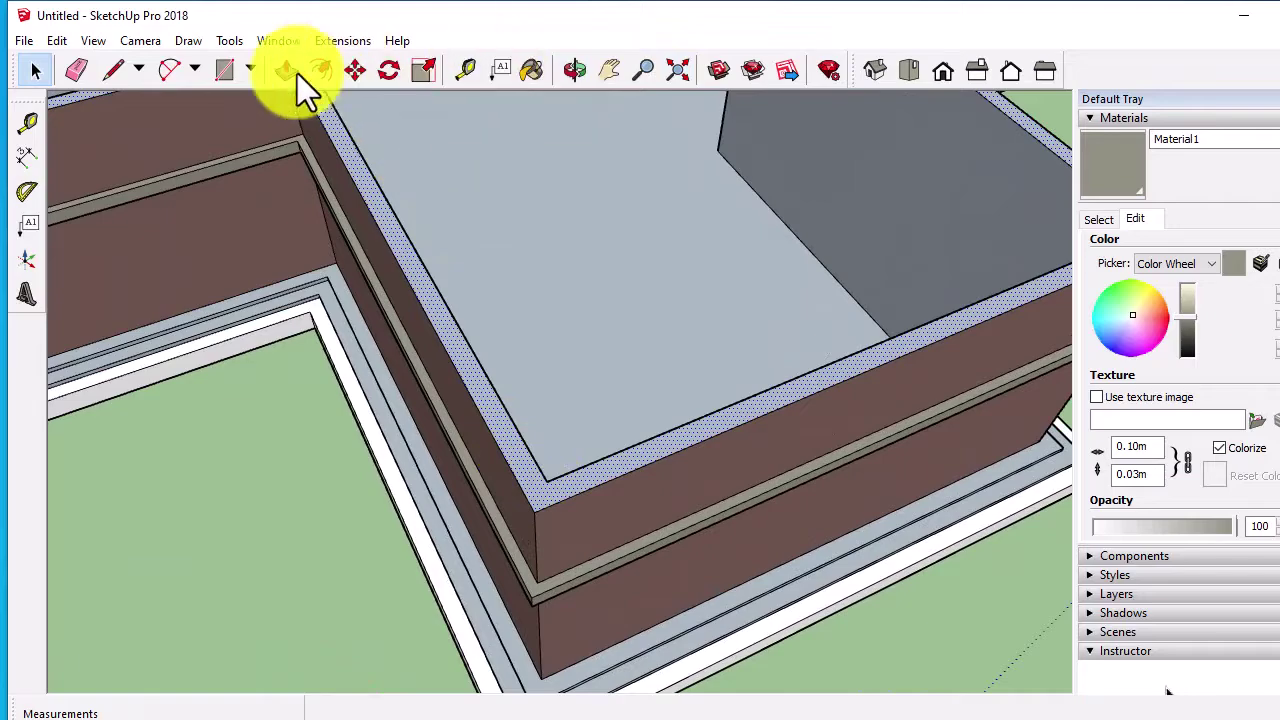
pyautogui.click(530, 462)
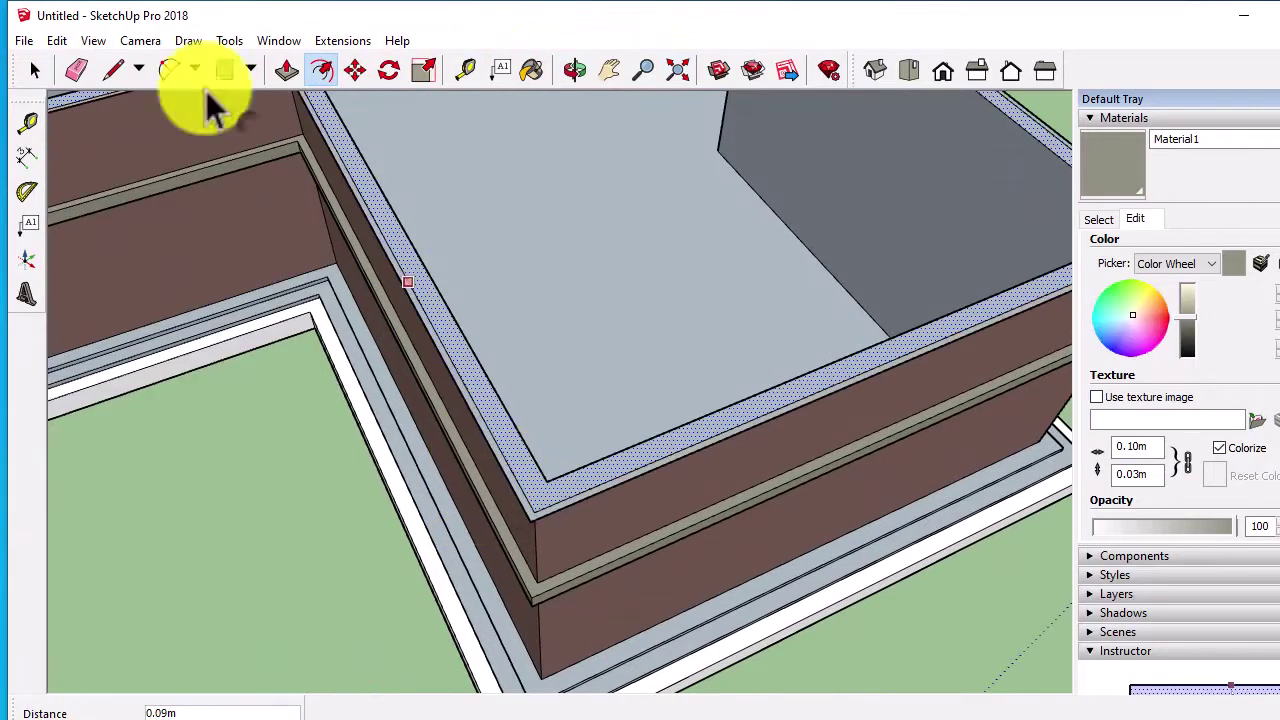
pyautogui.scroll(-2, 575, 390)
pyautogui.scroll(4, 528, 380)
pyautogui.click(57, 41)
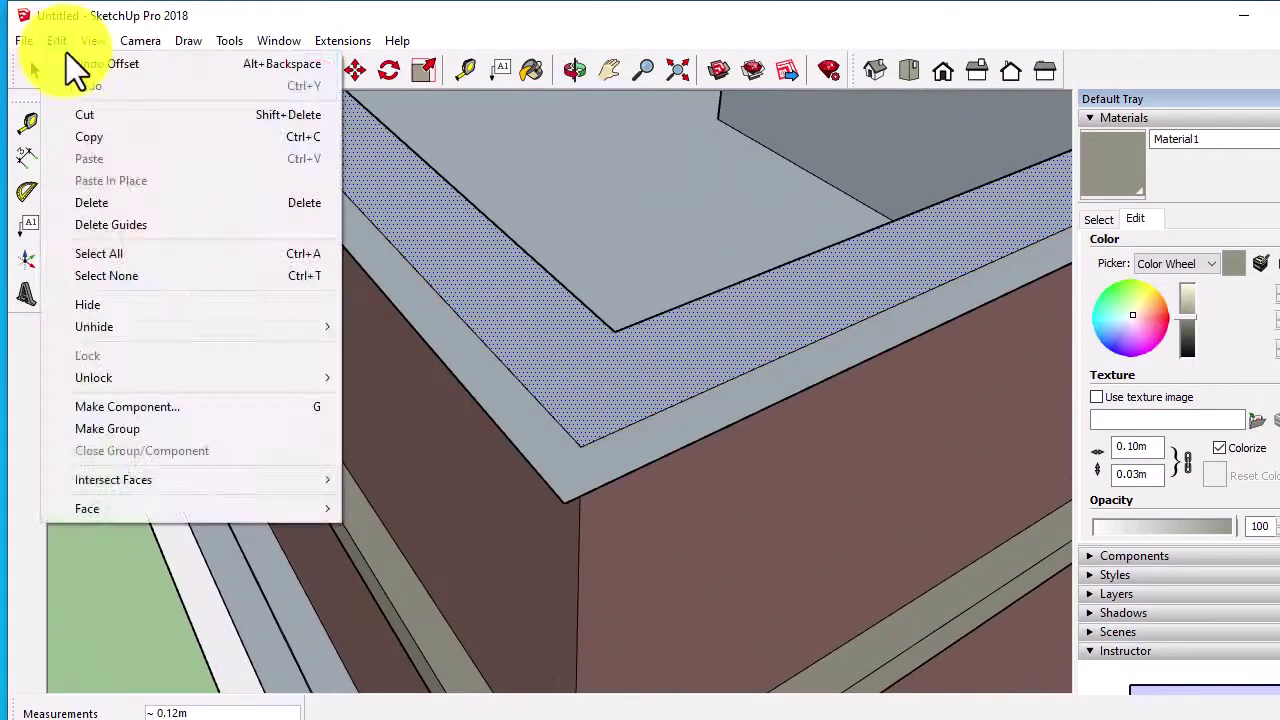
pyautogui.click(66, 55)
# Offset the wall top outline inward by 0.15
pyautogui.press('f')
pyautogui.click(484, 342)
pyautogui.write('.15')
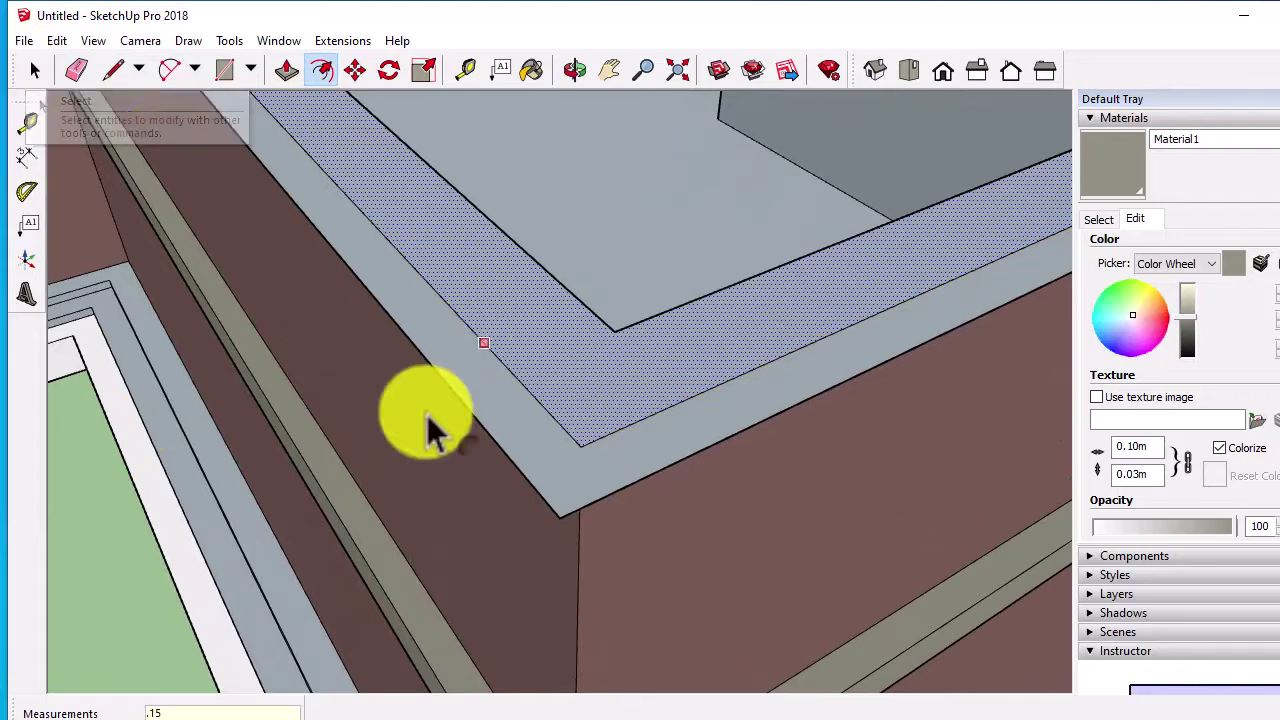
pyautogui.press('Return')
# Pull the offset rim face up 0.2 m to form the projecting ledge
pyautogui.press('p')
pyautogui.click(537, 309)
pyautogui.write('.2')
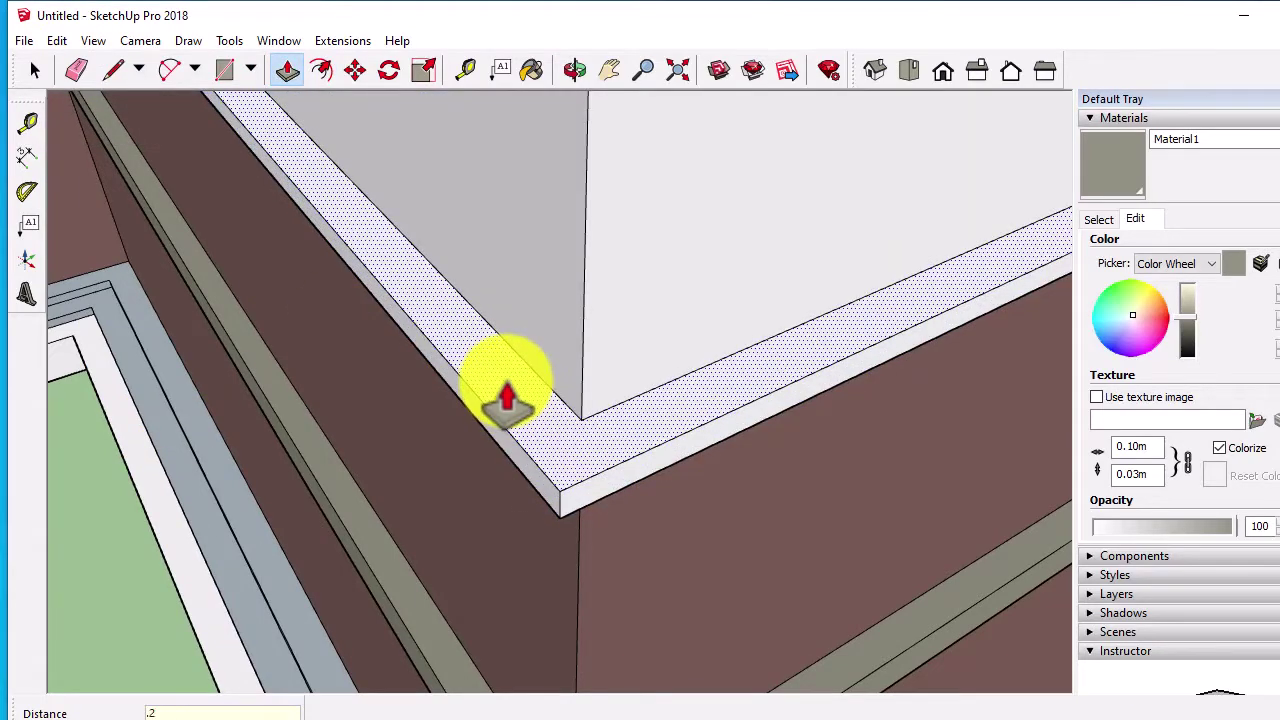
pyautogui.press('Return')
pyautogui.scroll(-3, 507, 400)
pyautogui.press('space')
pyautogui.moveTo(486, 320); pyautogui.dragTo(514, 294, button='middle')
pyautogui.scroll(3, 826, 283)
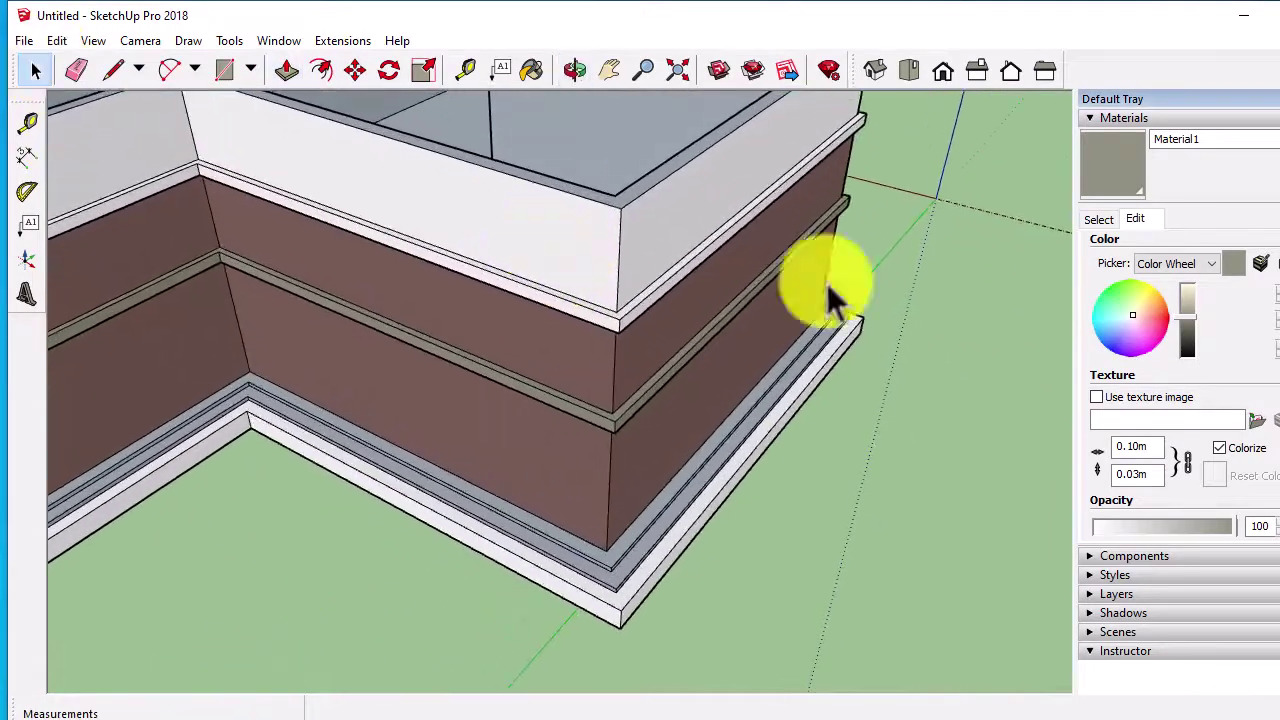
# Paint the upper tier with the model's brown material and the ledge with its grey material
pyautogui.click(1098, 219)
pyautogui.click(1108, 285)
pyautogui.scroll(-5, 300, 150)
pyautogui.moveTo(543, 34)
pyautogui.keyDown('shift'); pyautogui.mouseDown(button='middle')
pyautogui.moveTo(455, 290)
pyautogui.moveTo(694, 234)
pyautogui.moveTo(671, 306)
pyautogui.moveTo(757, 229)
pyautogui.moveTo(710, 270)
pyautogui.moveTo(785, 310)
pyautogui.moveTo(1000, 290)
pyautogui.mouseUp(button='middle'); pyautogui.keyUp('shift')
pyautogui.click(1160, 285)
pyautogui.scroll(5, 700, 420)
pyautogui.moveTo(700, 420)
pyautogui.mouseDown(button='middle')
pyautogui.moveTo(578, 420)
pyautogui.moveTo(614, 486)
pyautogui.mouseUp(button='middle')
pyautogui.scroll(3, 629, 486)
pyautogui.scroll(-5, 600, 450)
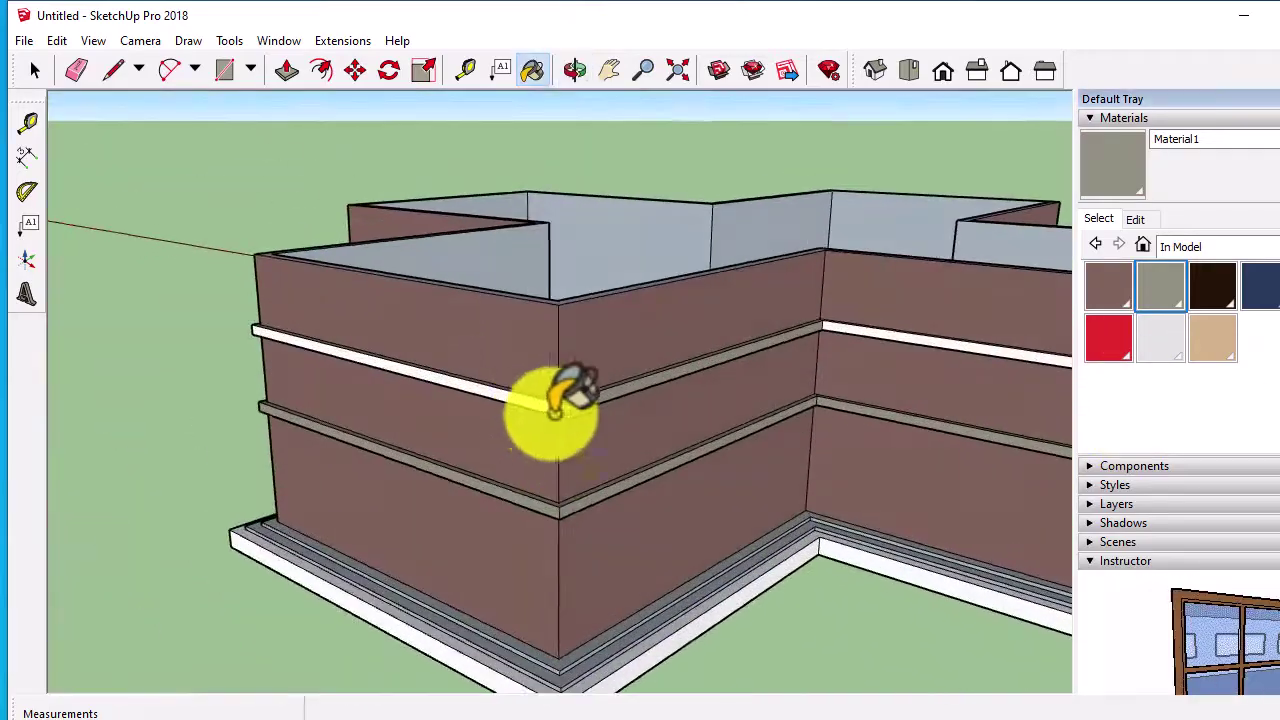
pyautogui.moveTo(552, 412)
pyautogui.mouseDown(button='middle')
pyautogui.moveTo(514, 386)
pyautogui.moveTo(606, 220)
pyautogui.moveTo(645, 332)
pyautogui.mouseUp(button='middle')
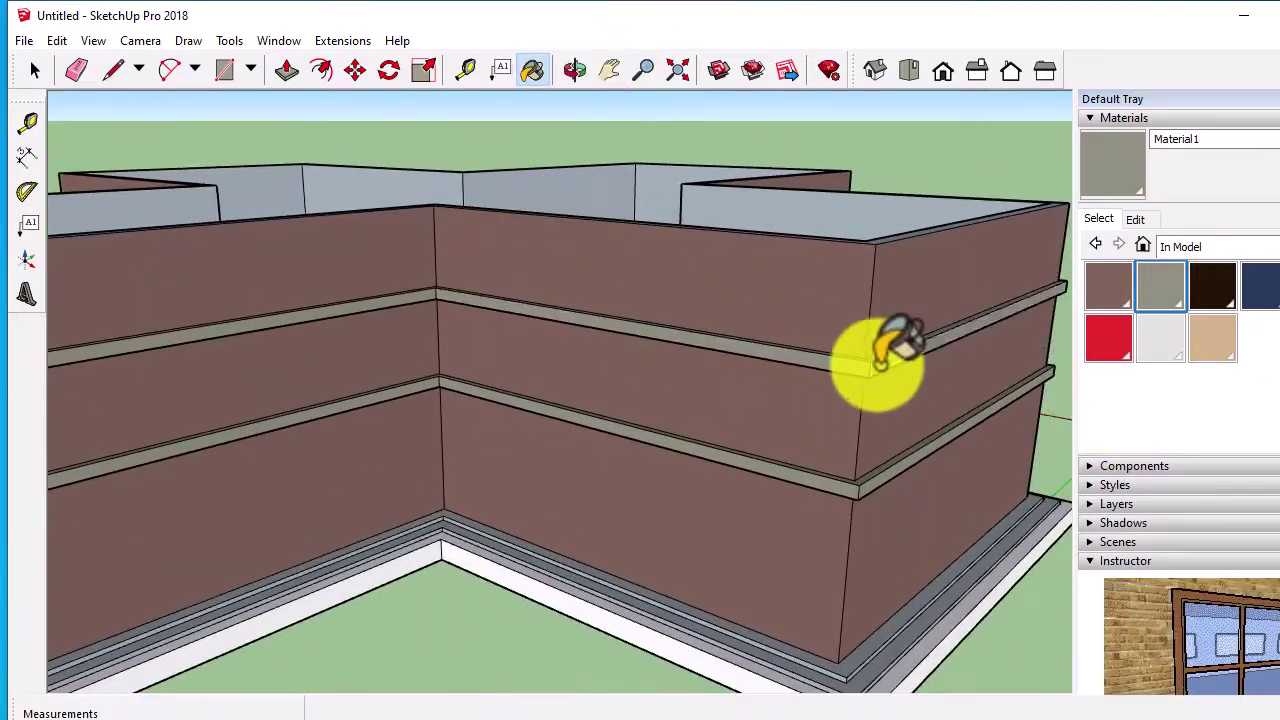
pyautogui.scroll(-3, 543, 371)
pyautogui.scroll(-1, 571, 357)
pyautogui.moveTo(571, 357); pyautogui.dragTo(814, 329, button='middle')
pyautogui.scroll(-4, 795, 425)
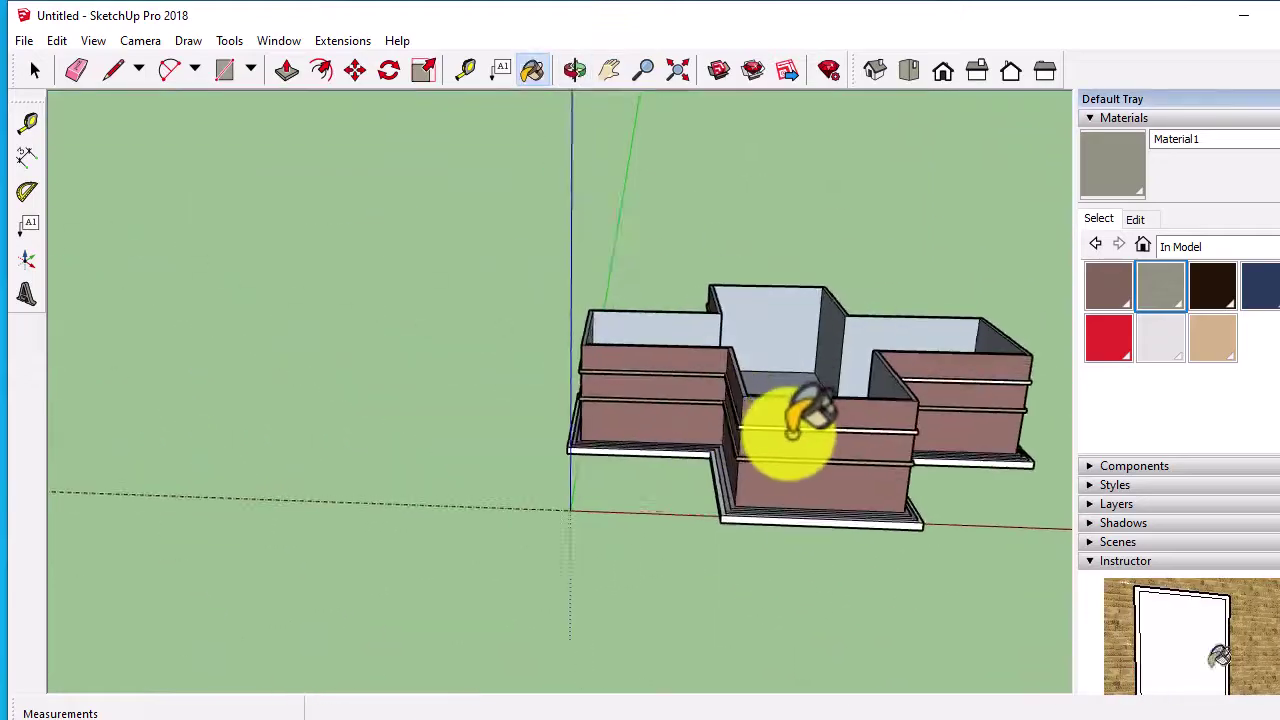
pyautogui.scroll(4, 792, 432)
pyautogui.scroll(-4, 786, 386)
pyautogui.moveTo(786, 386); pyautogui.dragTo(766, 443, button='middle')
pyautogui.scroll(3, 766, 443)
pyautogui.scroll(2, 777, 414)
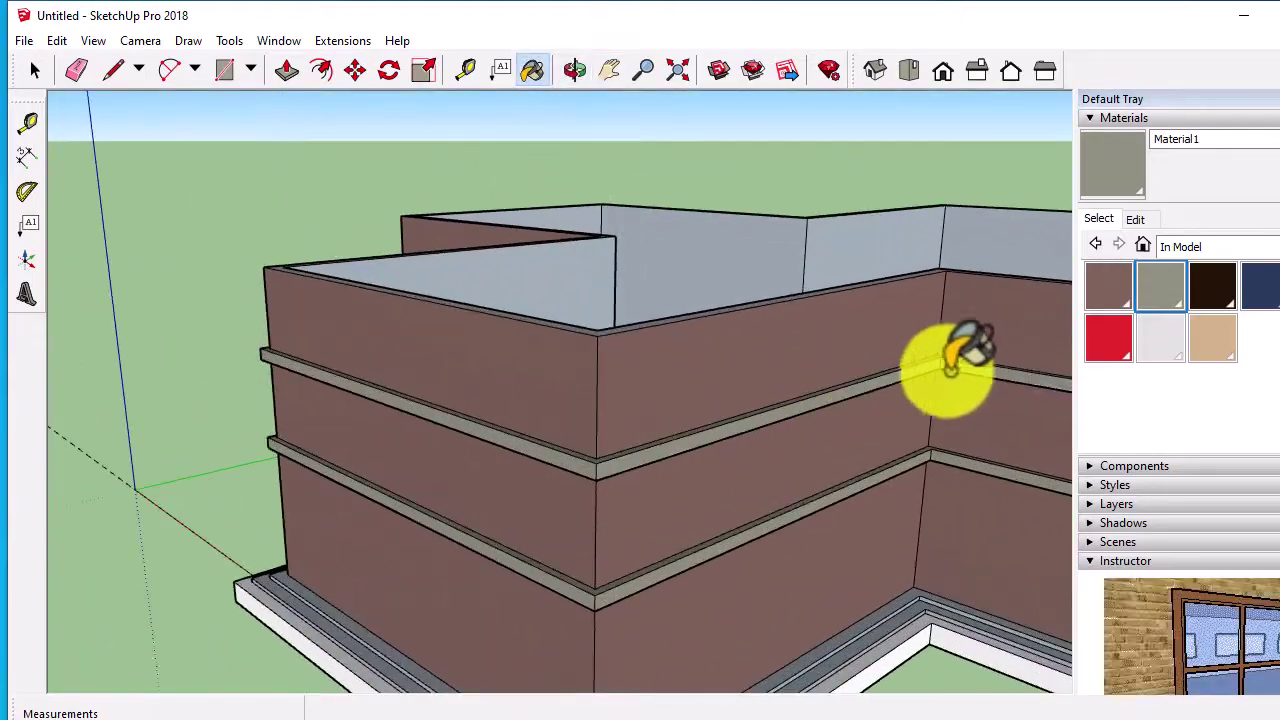
pyautogui.scroll(-3, 900, 360)
pyautogui.scroll(4, 857, 349)
pyautogui.moveTo(657, 129); pyautogui.dragTo(695, 397, button='middle')
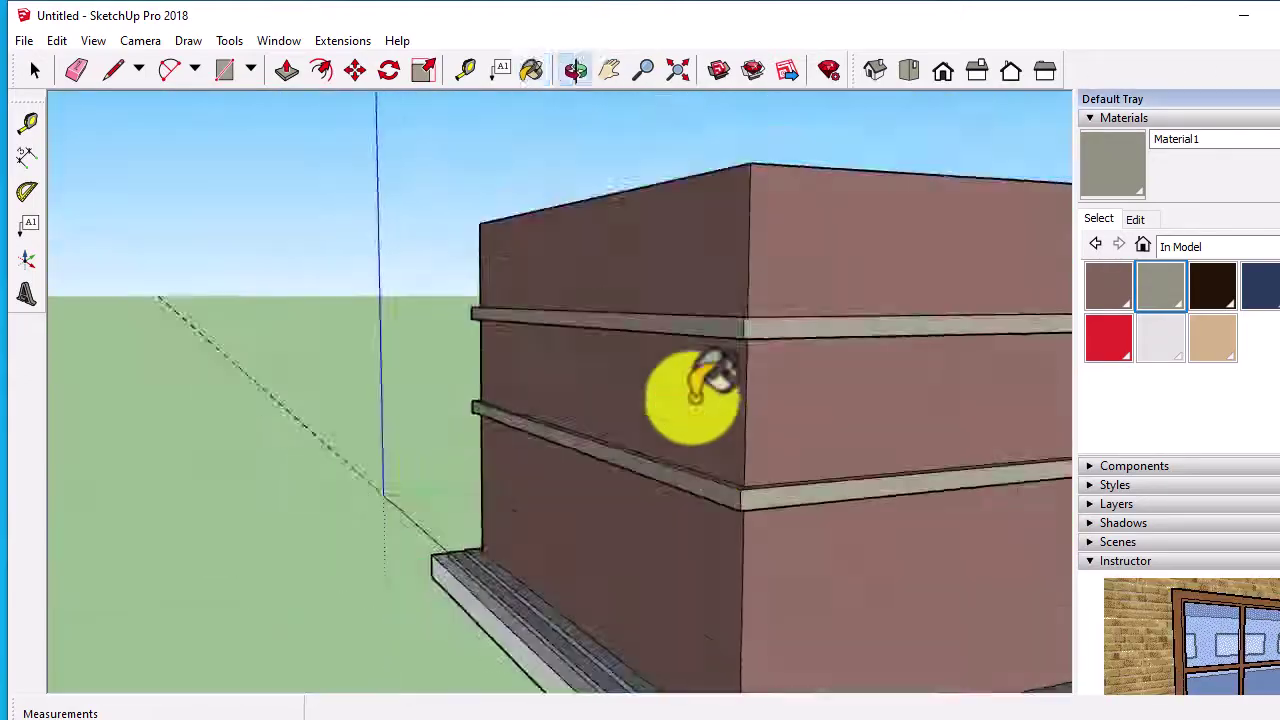
pyautogui.scroll(-5, 712, 378)
# Compare the painted wall corner against the church reference photo from a front view
pyautogui.click(677, 69)
pyautogui.click(609, 69)
pyautogui.scroll(3, 700, 466)
pyautogui.moveTo(700, 466); pyautogui.dragTo(605, 375)
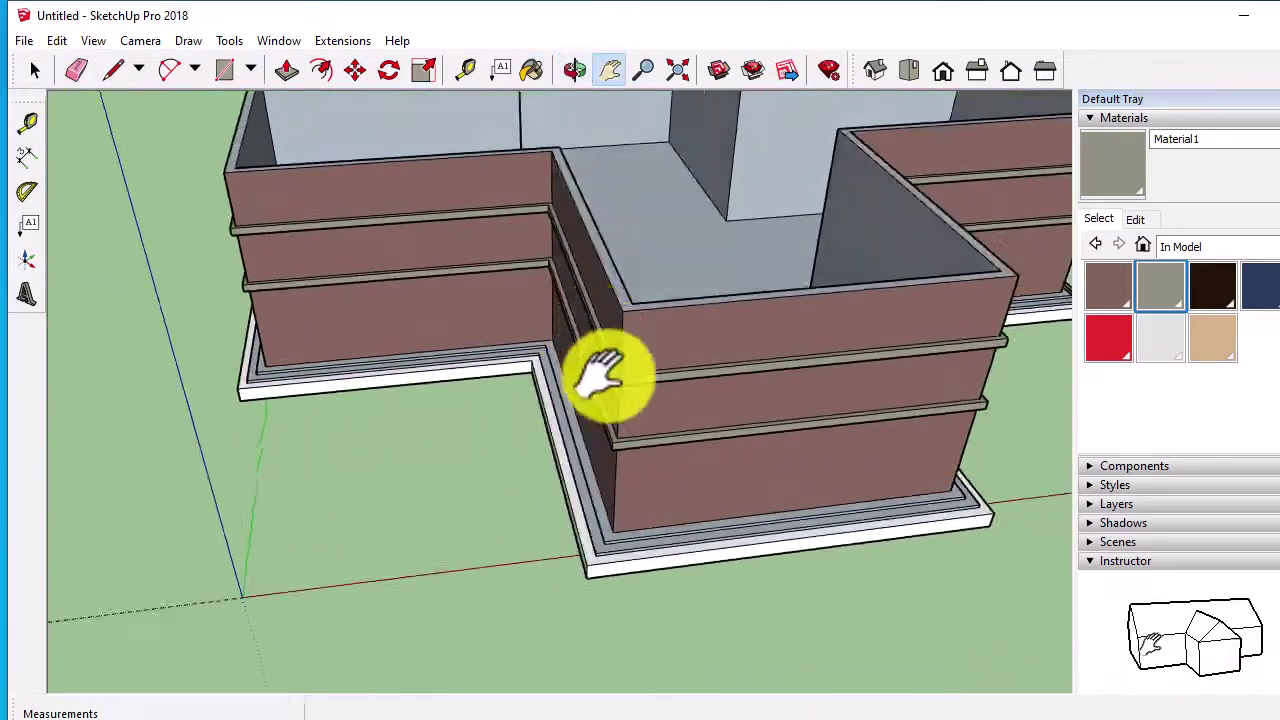
pyautogui.scroll(-5, 605, 375)
pyautogui.scroll(4, 617, 331)
pyautogui.moveTo(677, 346); pyautogui.dragTo(578, 710)
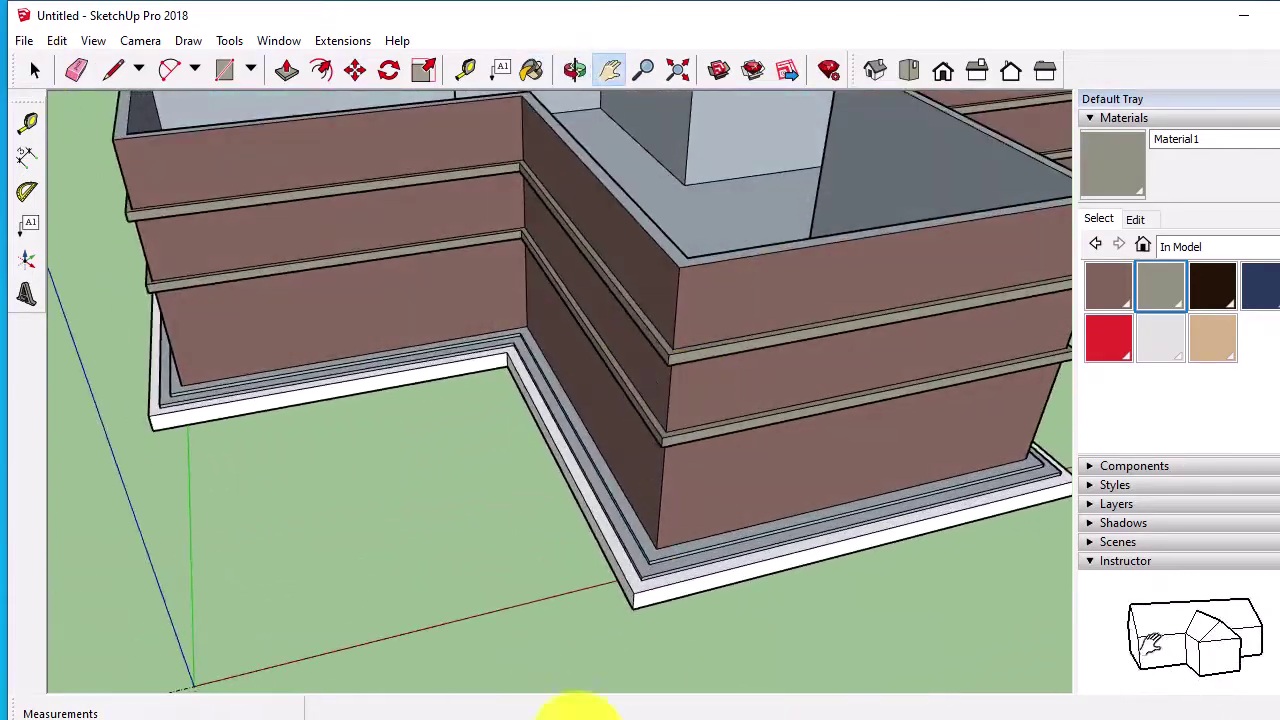
pyautogui.click(578, 708)
pyautogui.click(697, 50)
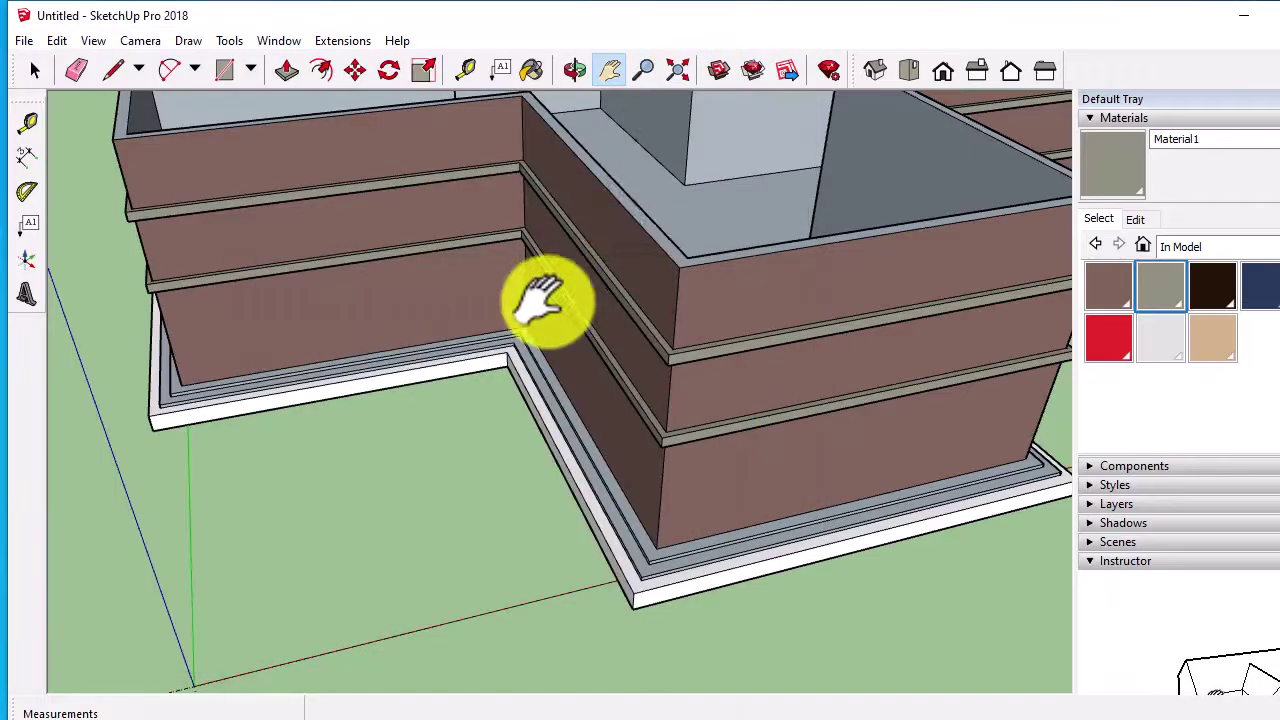
pyautogui.scroll(-5, 549, 294)
pyautogui.scroll(4, 549, 294)
pyautogui.moveTo(560, 290); pyautogui.dragTo(690, 160, button='middle')
pyautogui.press('t')
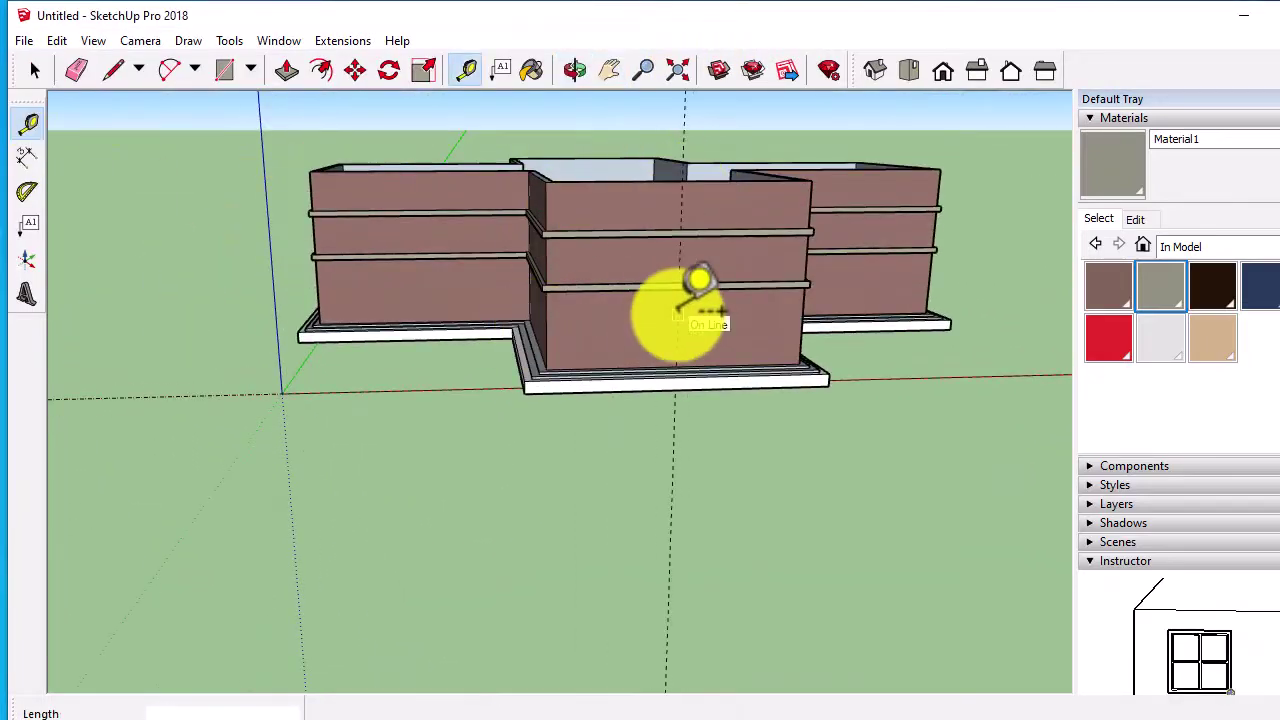
# Orbit the model to a face-on view of the wall where the door goes
pyautogui.moveTo(680, 315)
pyautogui.mouseDown(button='middle')
pyautogui.moveTo(697, 385)
pyautogui.moveTo(555, 395)
pyautogui.mouseUp(button='middle')
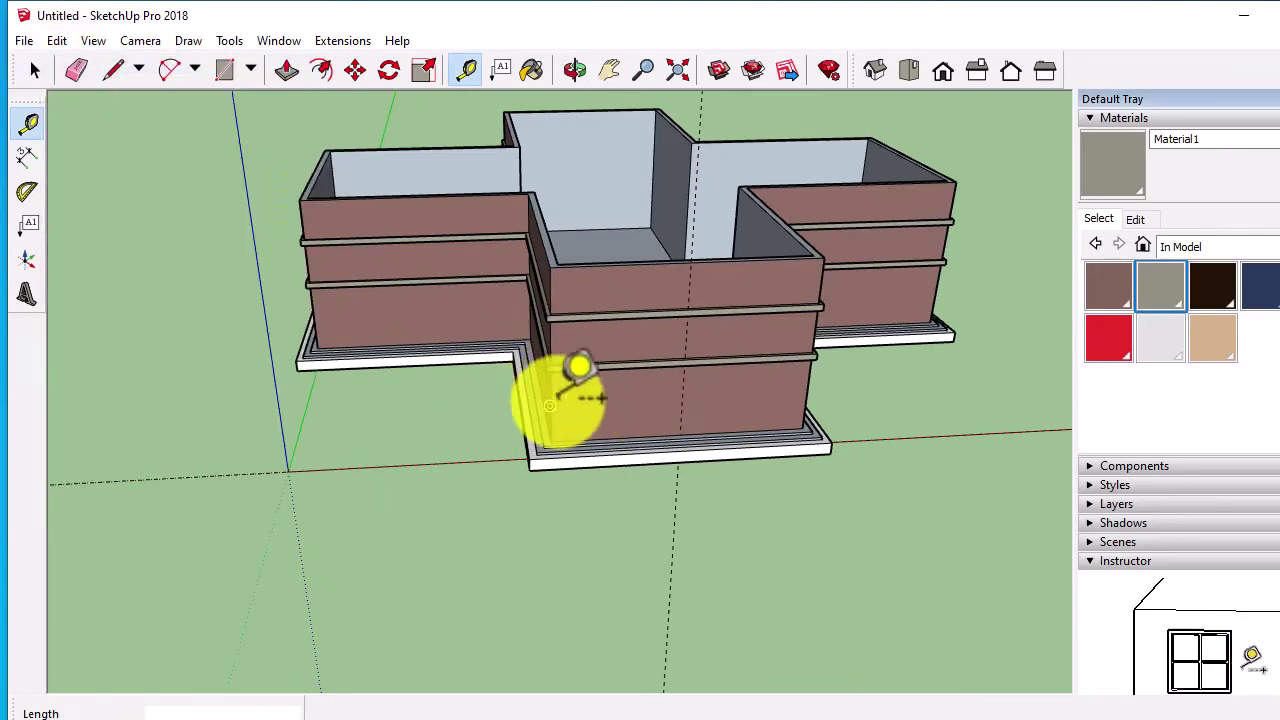
pyautogui.scroll(-2, 543, 343)
pyautogui.moveTo(543, 343); pyautogui.dragTo(580, 292, button='middle')
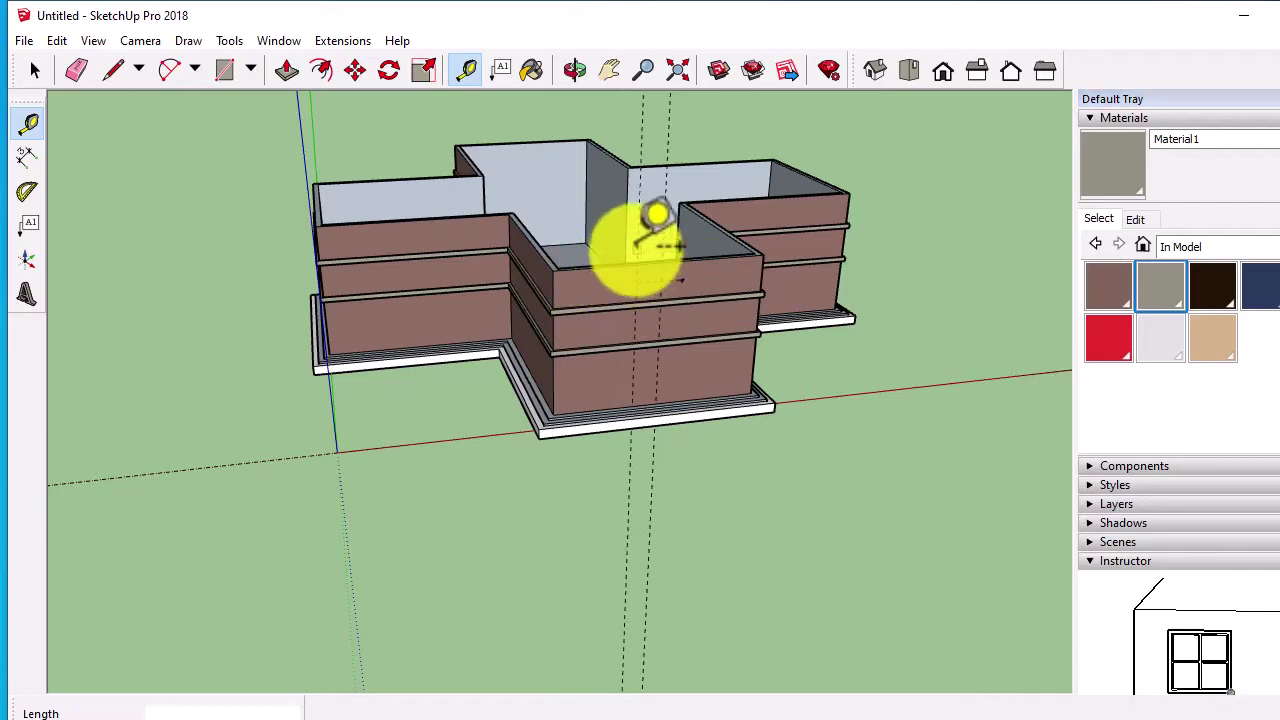
pyautogui.scroll(1, 655, 288)
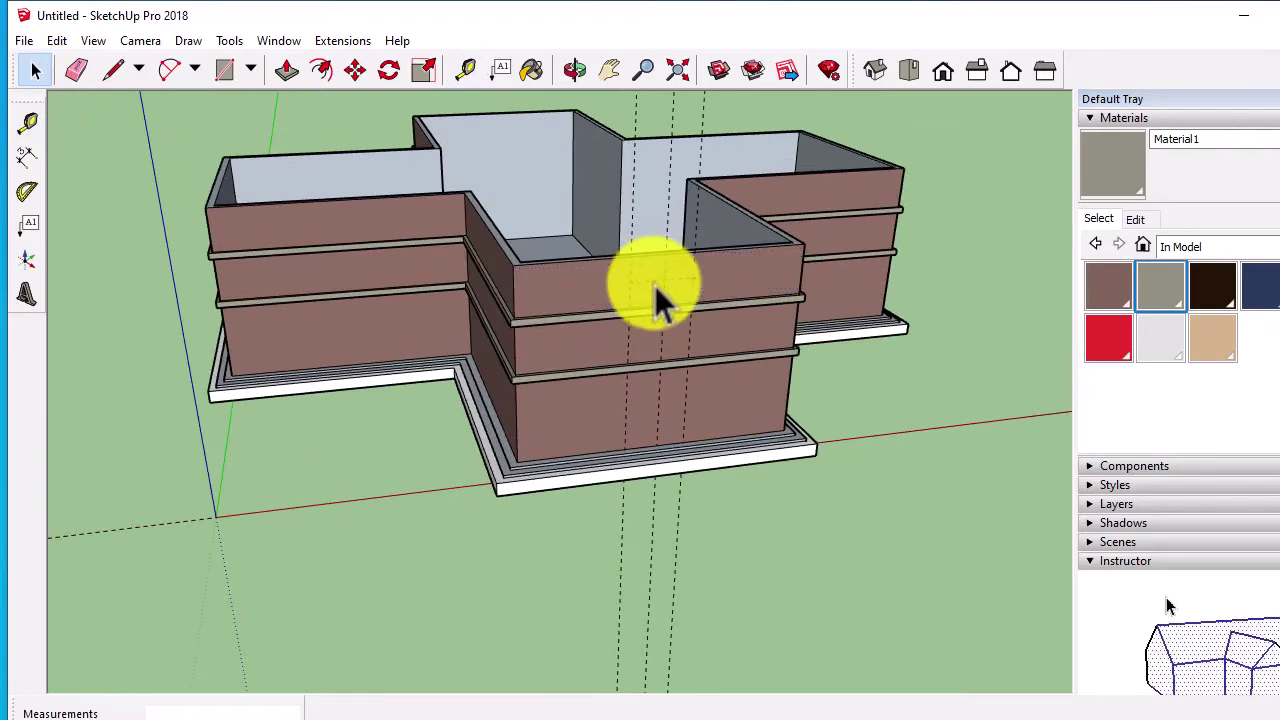
pyautogui.scroll(1, 654, 285)
pyautogui.scroll(2, 658, 316)
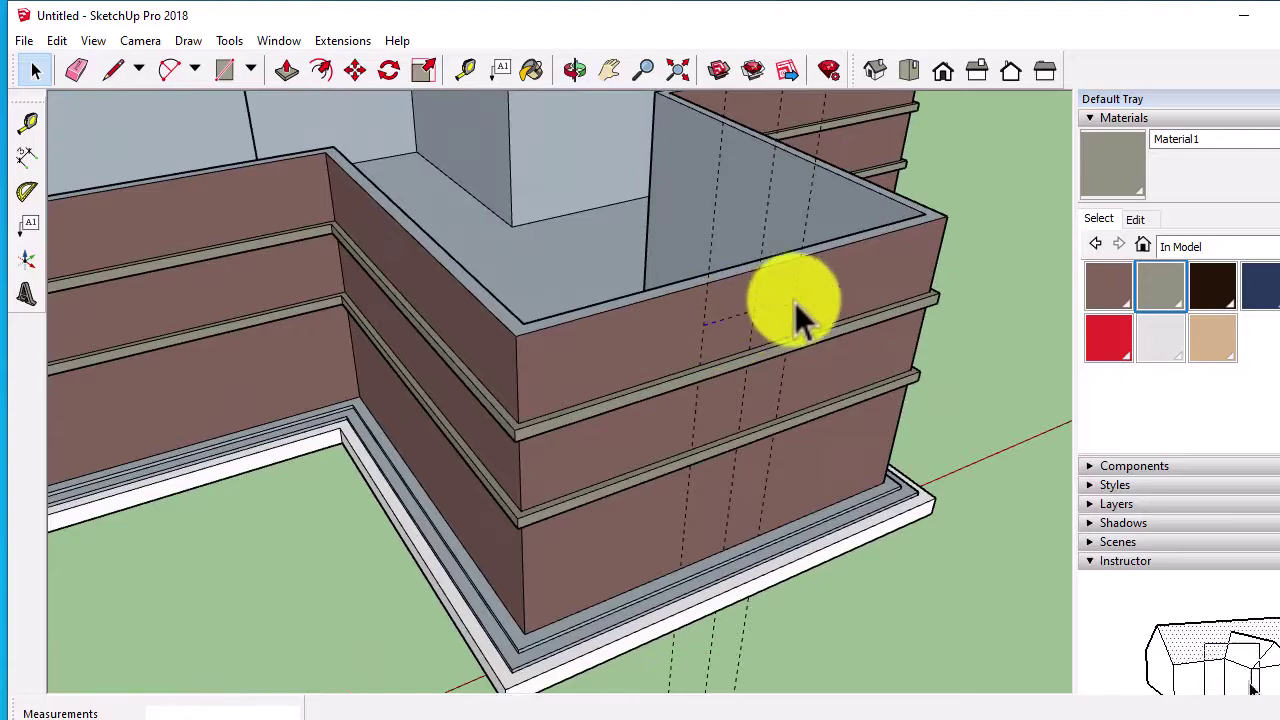
pyautogui.scroll(-3, 794, 302)
pyautogui.scroll(3, 606, 360)
pyautogui.scroll(3, 608, 366)
pyautogui.moveTo(608, 366)
pyautogui.mouseDown(button='middle')
pyautogui.moveTo(604, 306)
pyautogui.moveTo(662, 372)
pyautogui.mouseUp(button='middle')
pyautogui.scroll(-3, 607, 220)
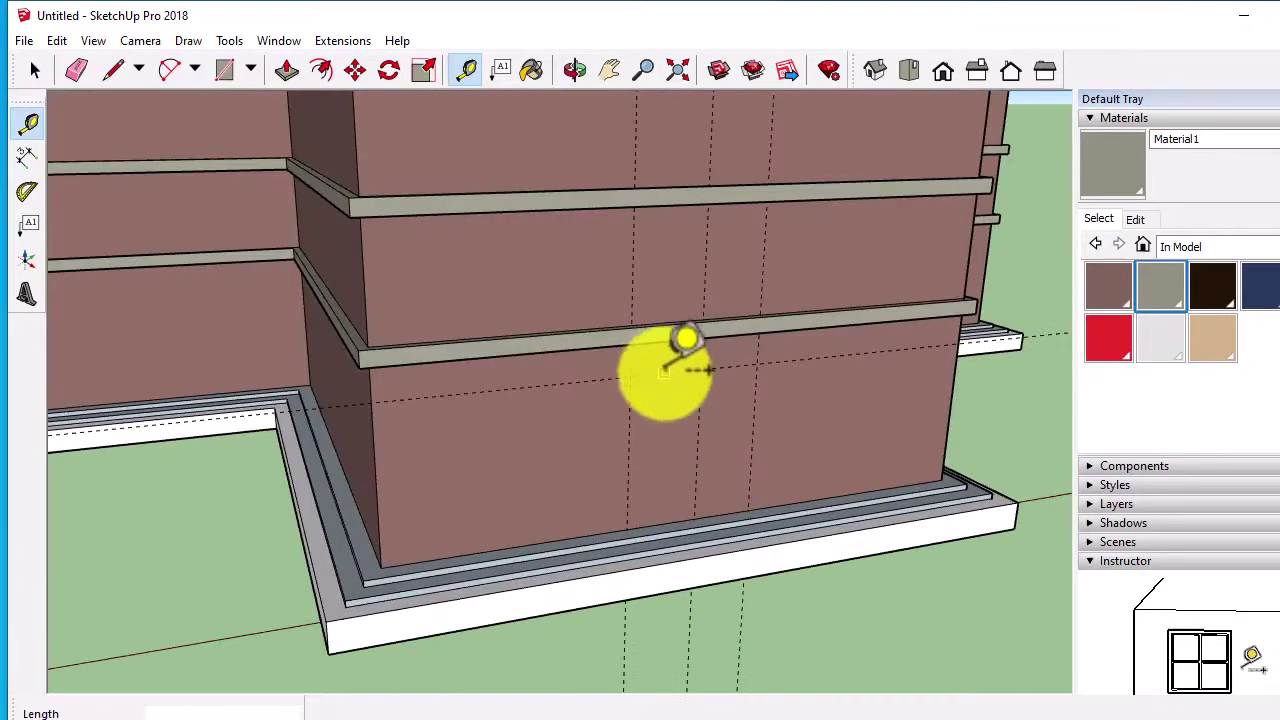
pyautogui.moveTo(693, 508); pyautogui.dragTo(683, 486, button='middle')
pyautogui.keyDown('shift'); pyautogui.moveTo(372, 480); pyautogui.dragTo(435, 708, button='middle'); pyautogui.keyUp('shift')
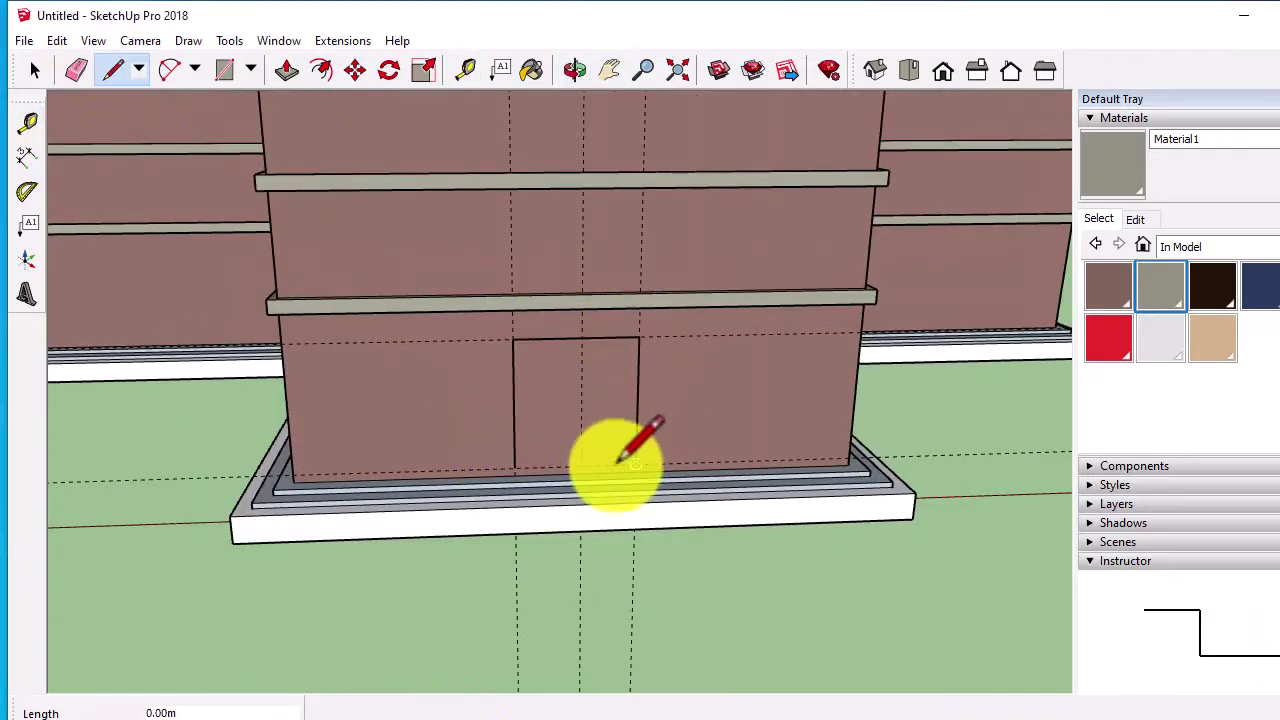
pyautogui.scroll(3, 547, 428)
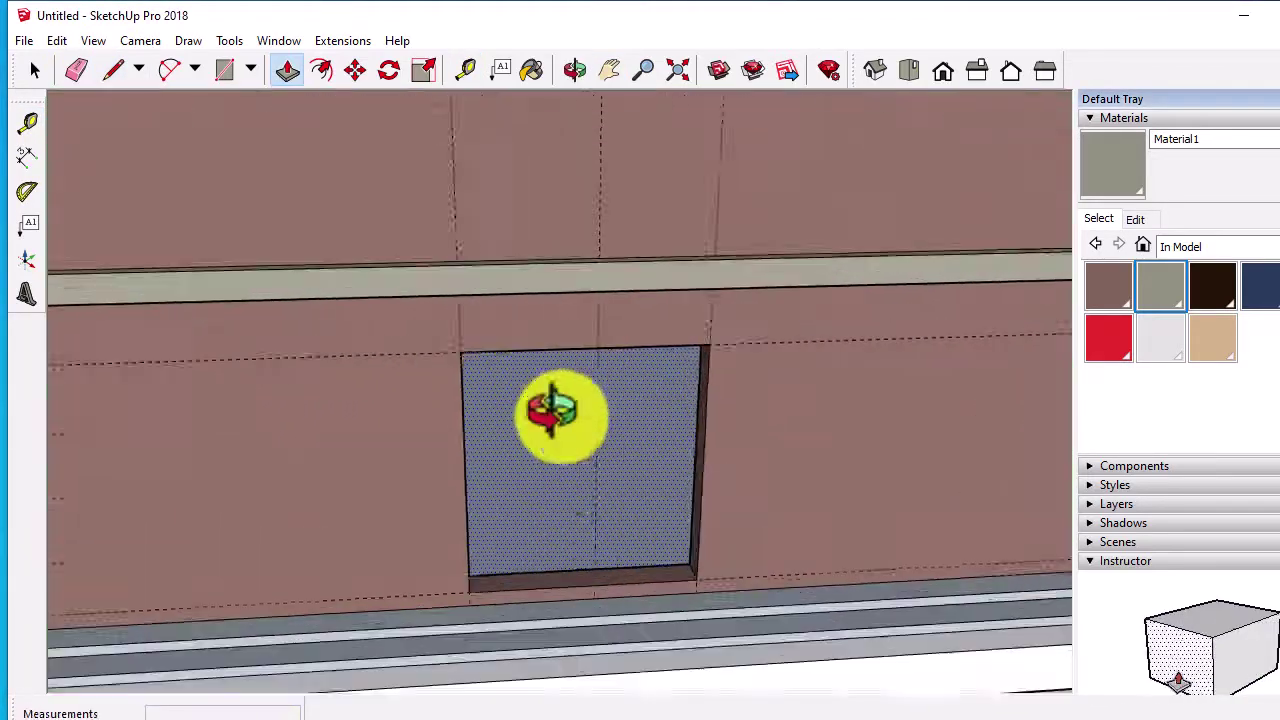
pyautogui.scroll(-5, 551, 414)
pyautogui.moveTo(551, 414); pyautogui.dragTo(694, 434, button='middle')
pyautogui.scroll(3, 634, 423)
# Place Tape Measure guides up from the wall base to mark the door openings
pyautogui.press('t')
pyautogui.scroll(2, 660, 450)
pyautogui.click(714, 491)
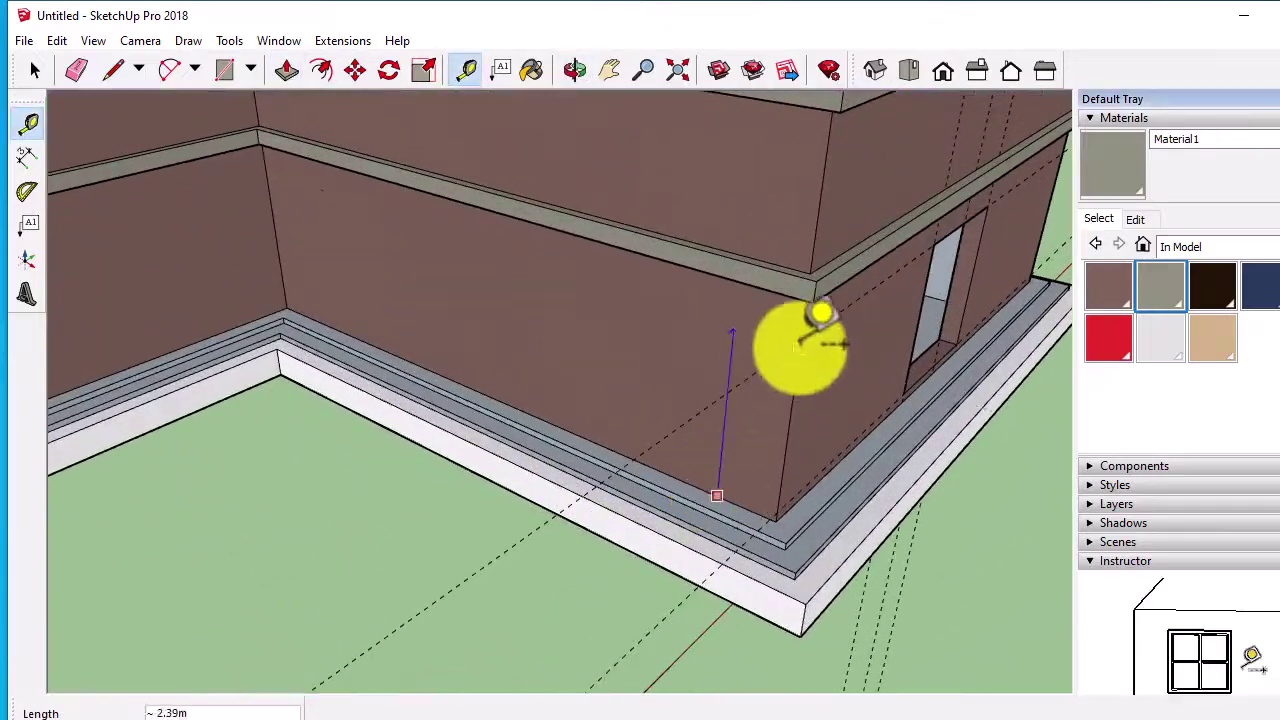
pyautogui.scroll(-2, 514, 308)
pyautogui.scroll(3, 400, 308)
pyautogui.scroll(-5, 408, 180)
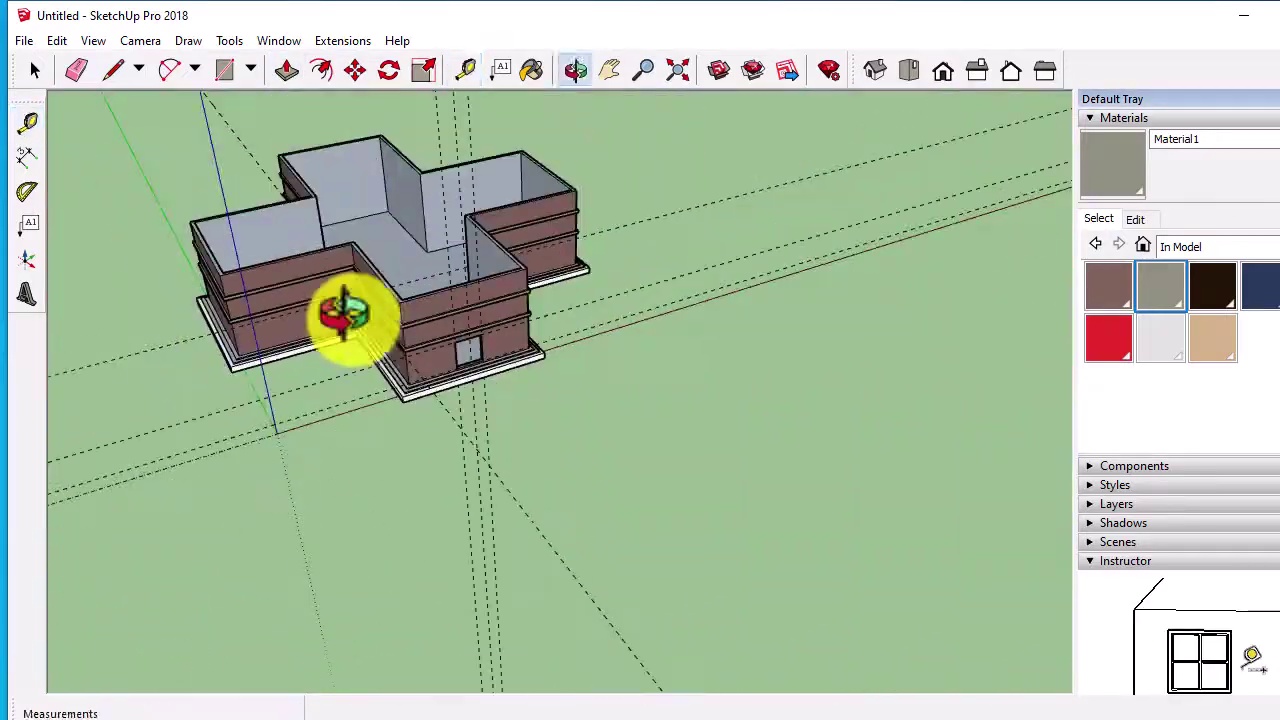
pyautogui.moveTo(343, 314)
pyautogui.mouseDown(button='middle')
pyautogui.moveTo(700, 466)
pyautogui.moveTo(543, 500)
pyautogui.mouseUp(button='middle')
pyautogui.scroll(3, 543, 500)
pyautogui.scroll(3, 573, 383)
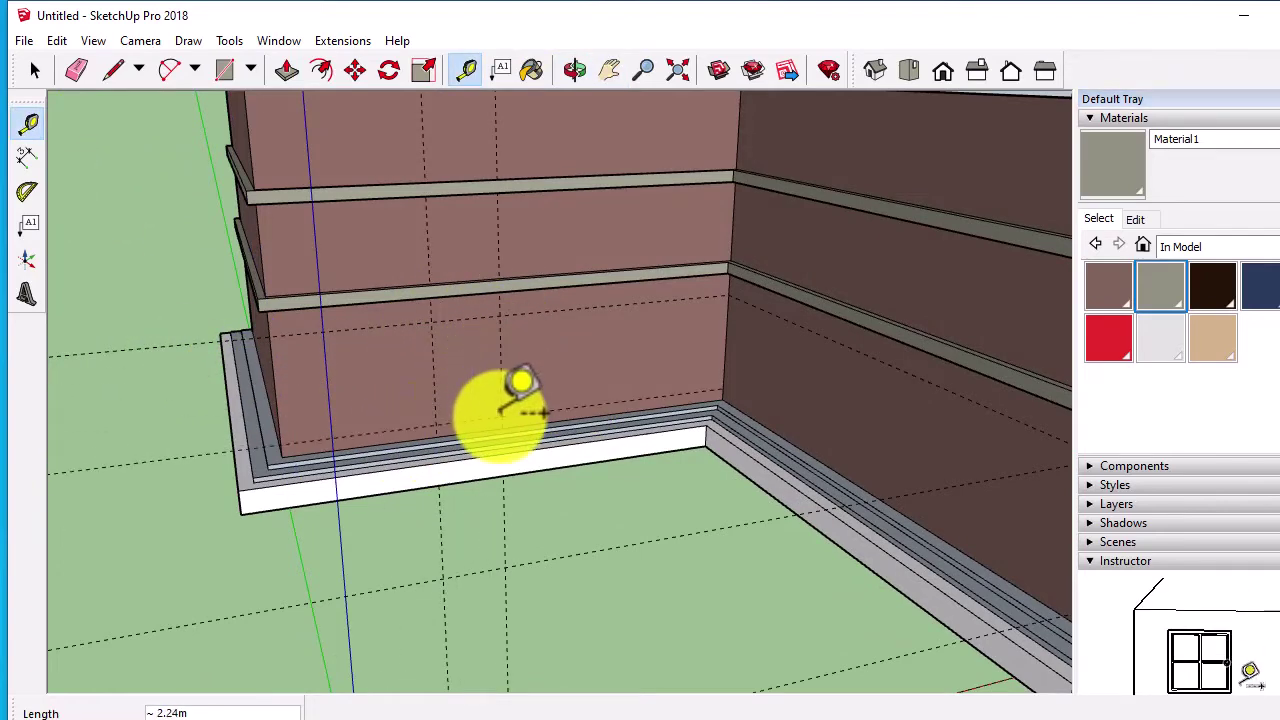
pyautogui.scroll(3, 514, 400)
pyautogui.scroll(-3, 514, 370)
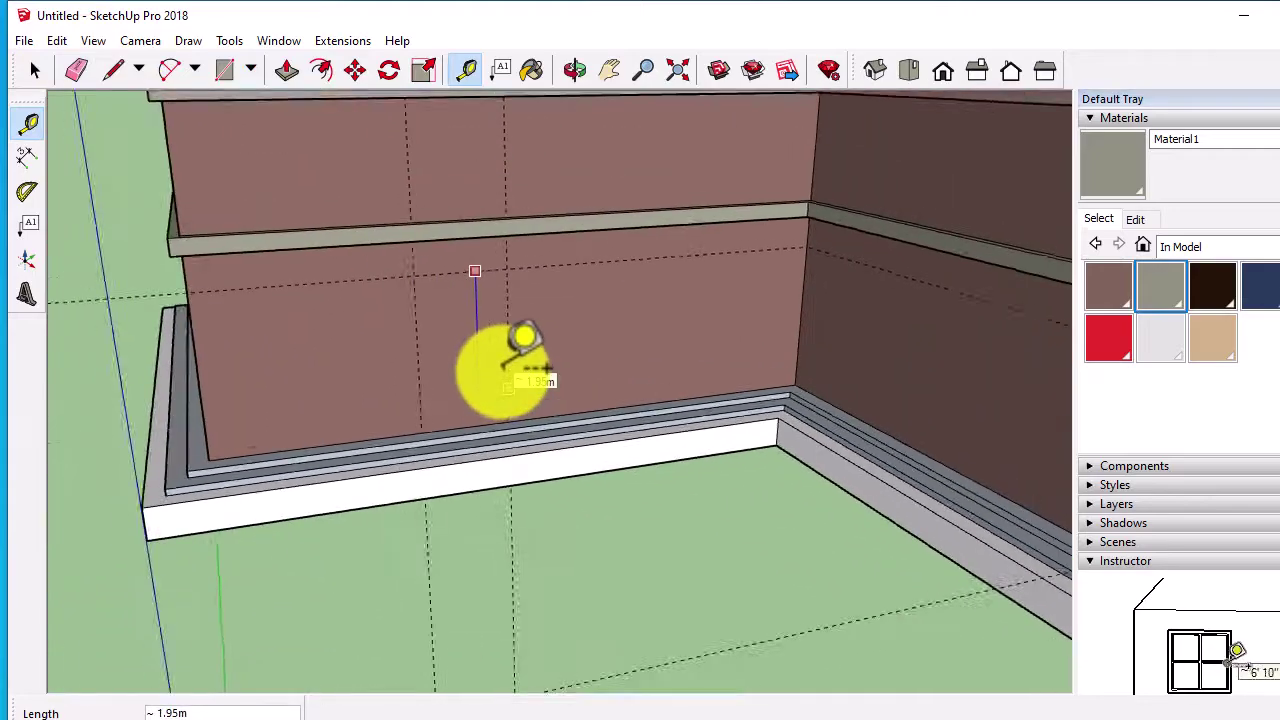
pyautogui.scroll(3, 215, 165)
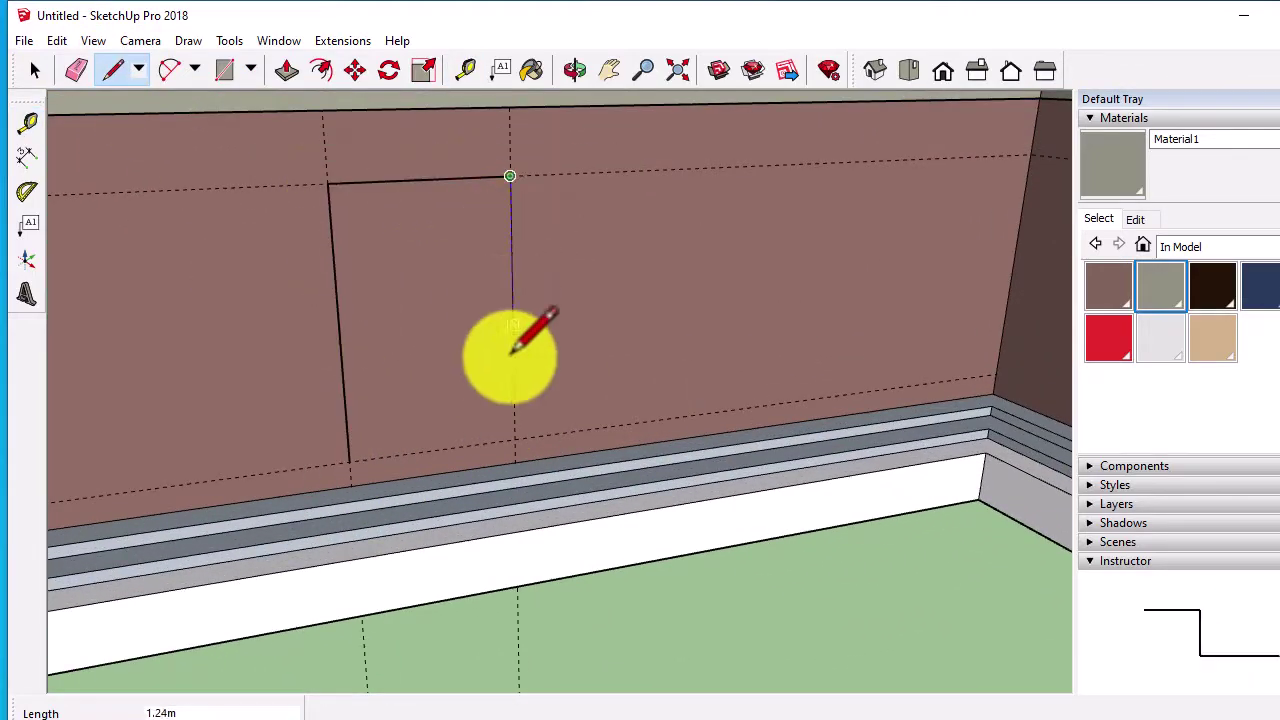
# Close the side door rectangle and push it 0.3 m into the wall
pyautogui.click(383, 455)
pyautogui.scroll(-2, 395, 400)
pyautogui.scroll(-1, 405, 420)
pyautogui.press('p')
pyautogui.write('.3')
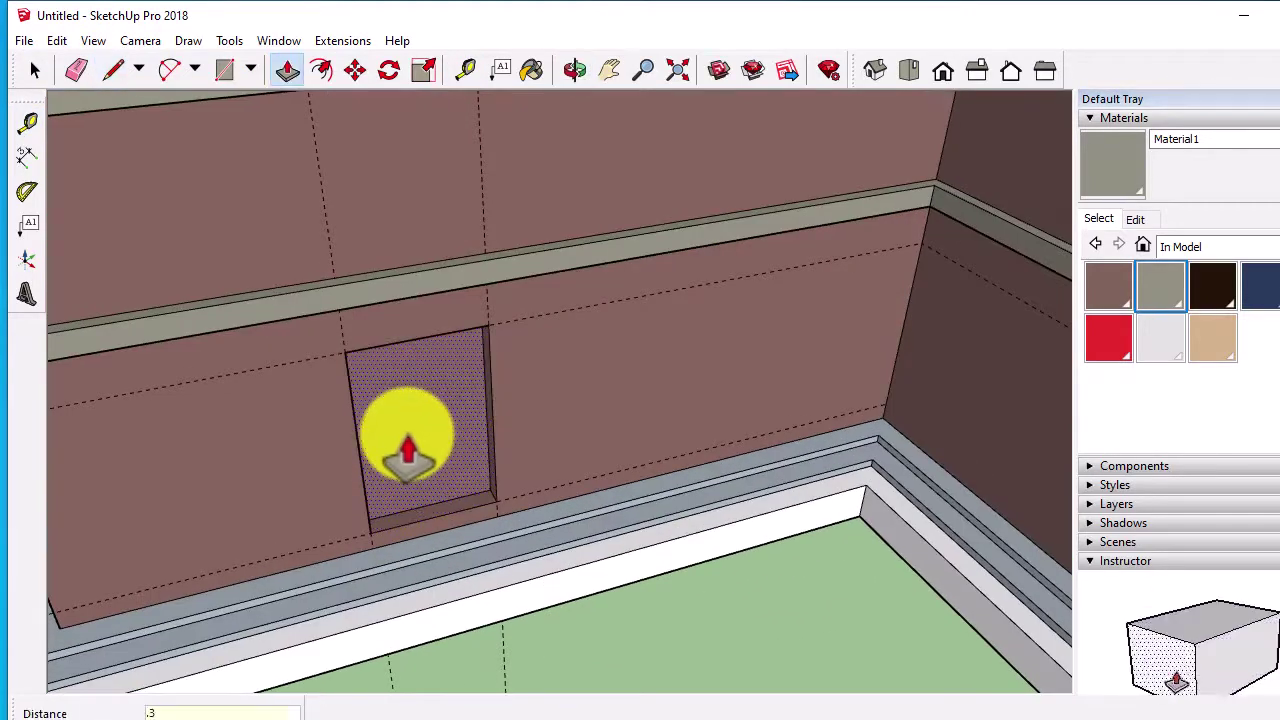
pyautogui.press('Return')
pyautogui.press('space')
pyautogui.scroll(-2, 273, 410)
pyautogui.scroll(-4, 516, 360)
pyautogui.scroll(2, 522, 418)
pyautogui.scroll(-2, 544, 475)
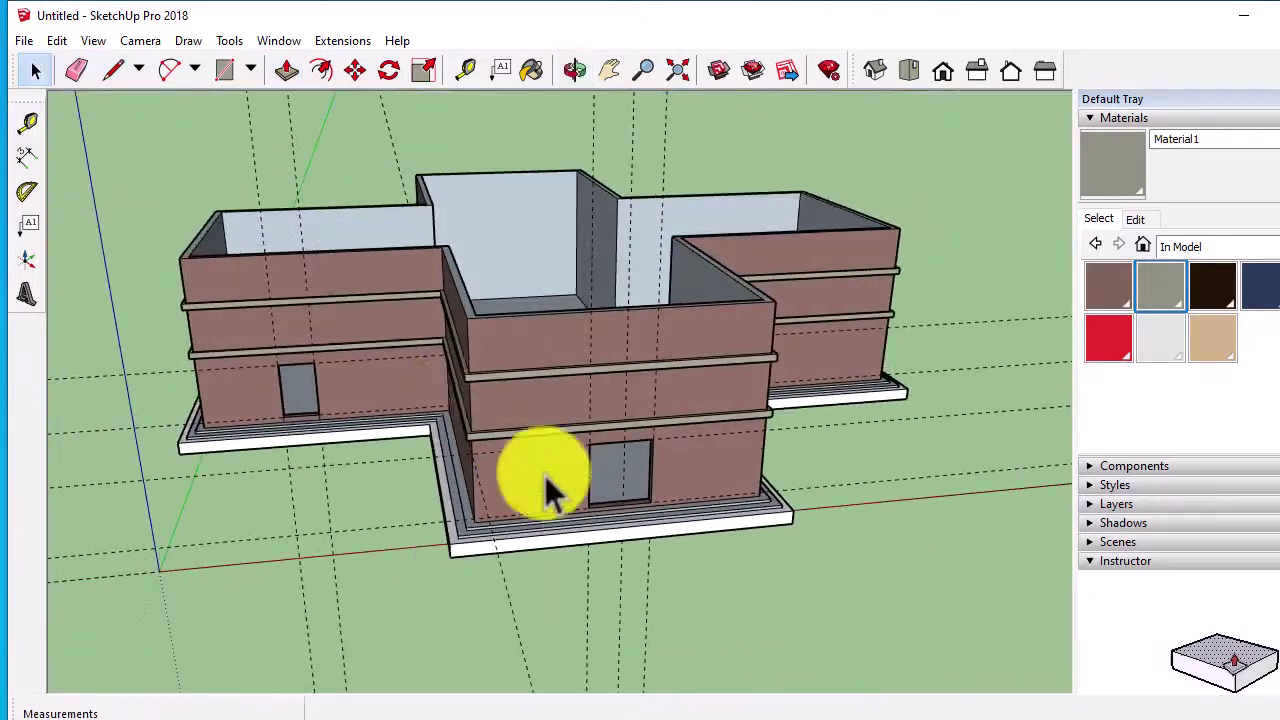
pyautogui.moveTo(544, 475); pyautogui.dragTo(757, 708, button='middle')
# Check the reference photo, then raise the top rim face into a ledge
pyautogui.click(757, 712)
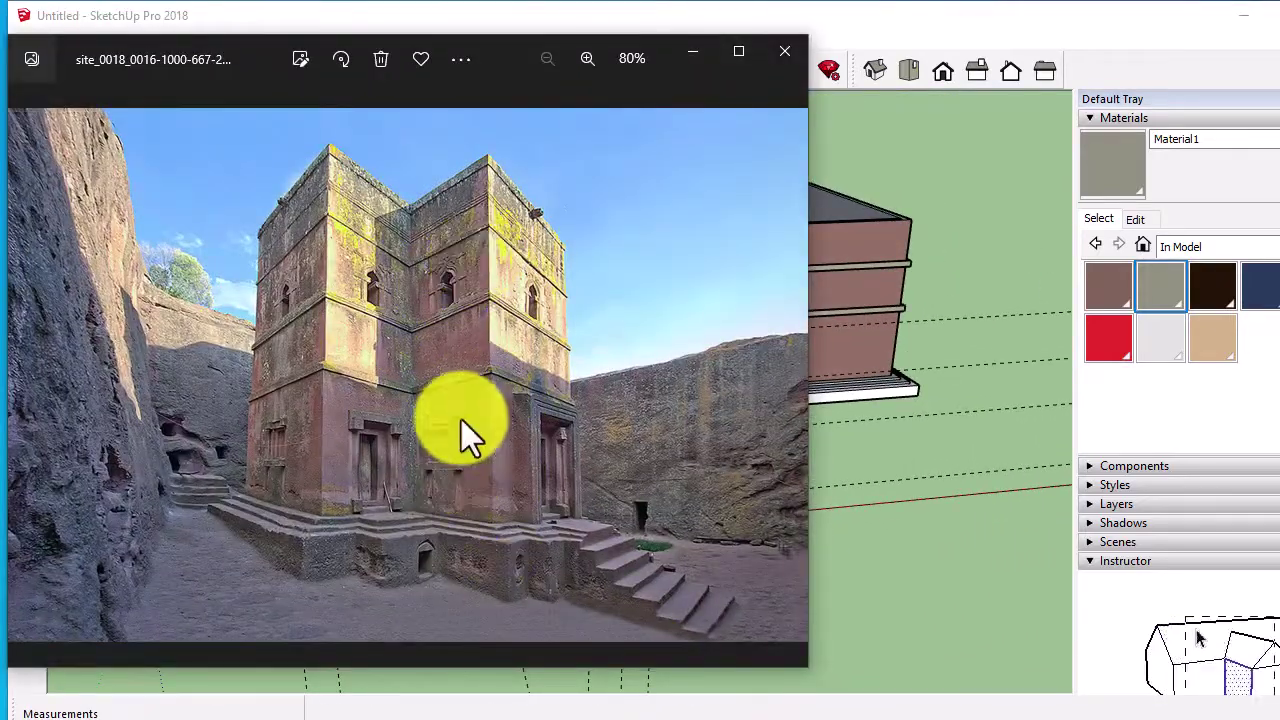
pyautogui.scroll(4, 520, 310)
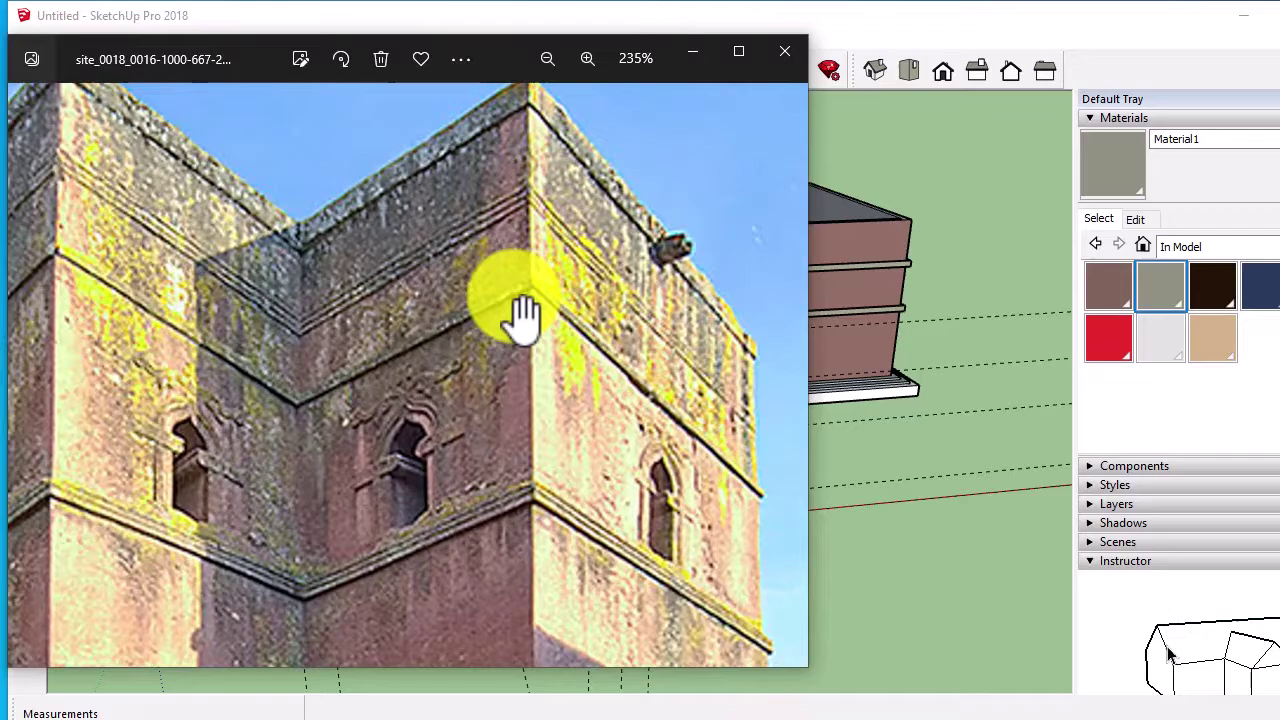
pyautogui.click(697, 53)
pyautogui.scroll(2, 629, 343)
pyautogui.moveTo(629, 343)
pyautogui.mouseDown(button='middle')
pyautogui.moveTo(543, 471)
pyautogui.moveTo(523, 286)
pyautogui.moveTo(550, 398)
pyautogui.moveTo(333, 65)
pyautogui.mouseUp(button='middle')
pyautogui.scroll(3, 523, 286)
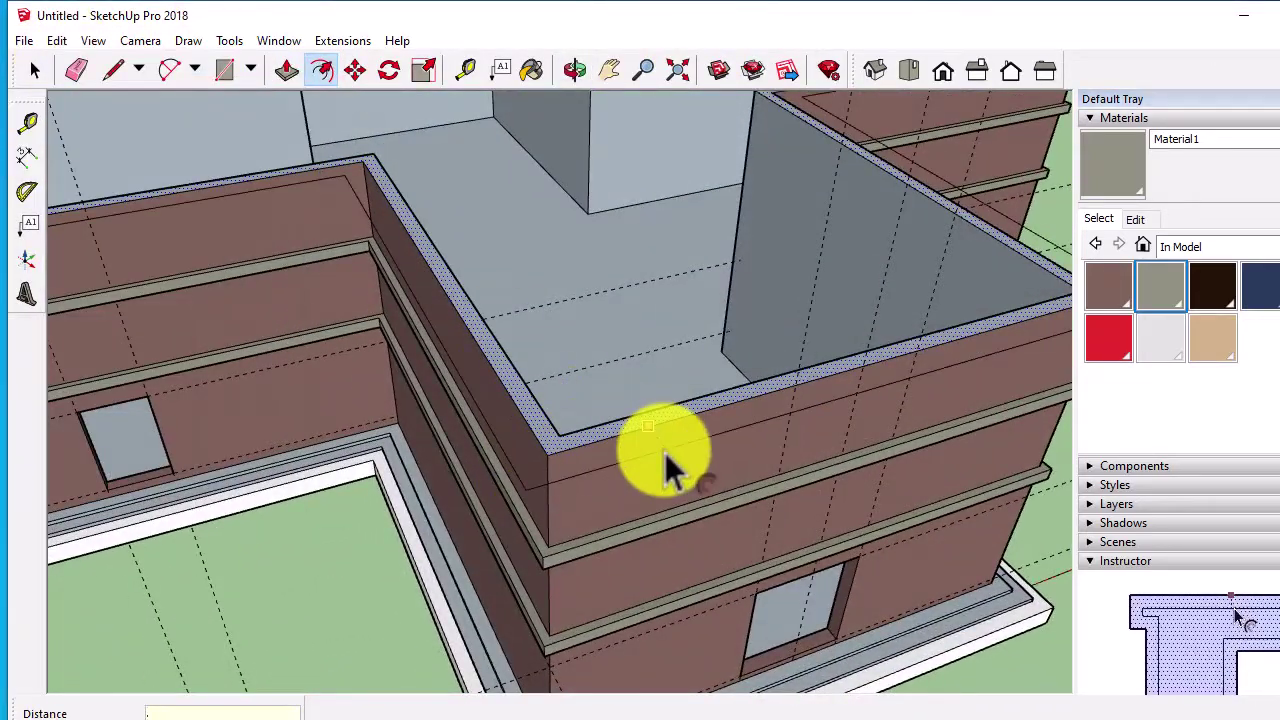
pyautogui.moveTo(604, 430); pyautogui.dragTo(589, 473, button='middle')
pyautogui.scroll(2, 589, 473)
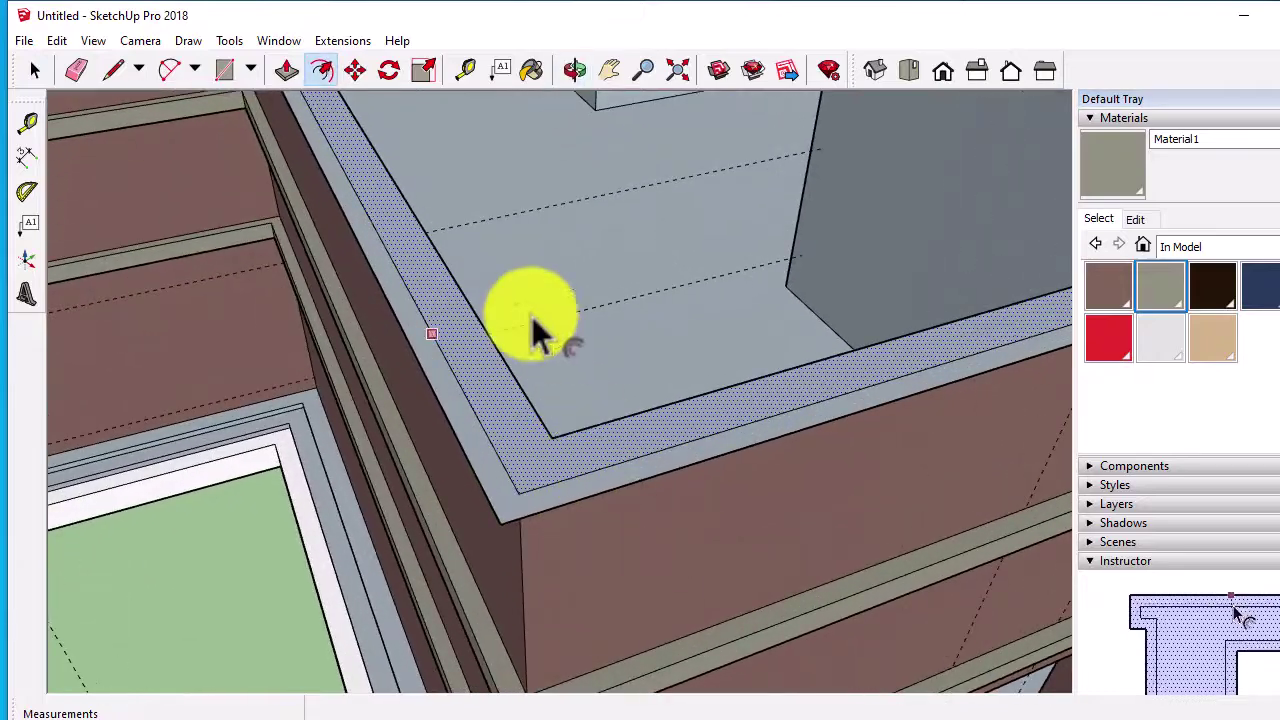
pyautogui.moveTo(617, 440)
pyautogui.mouseDown()
pyautogui.moveTo(629, 389)
pyautogui.moveTo(623, 500)
pyautogui.moveTo(570, 500)
pyautogui.moveTo(568, 488)
pyautogui.mouseUp()
pyautogui.write('.2')
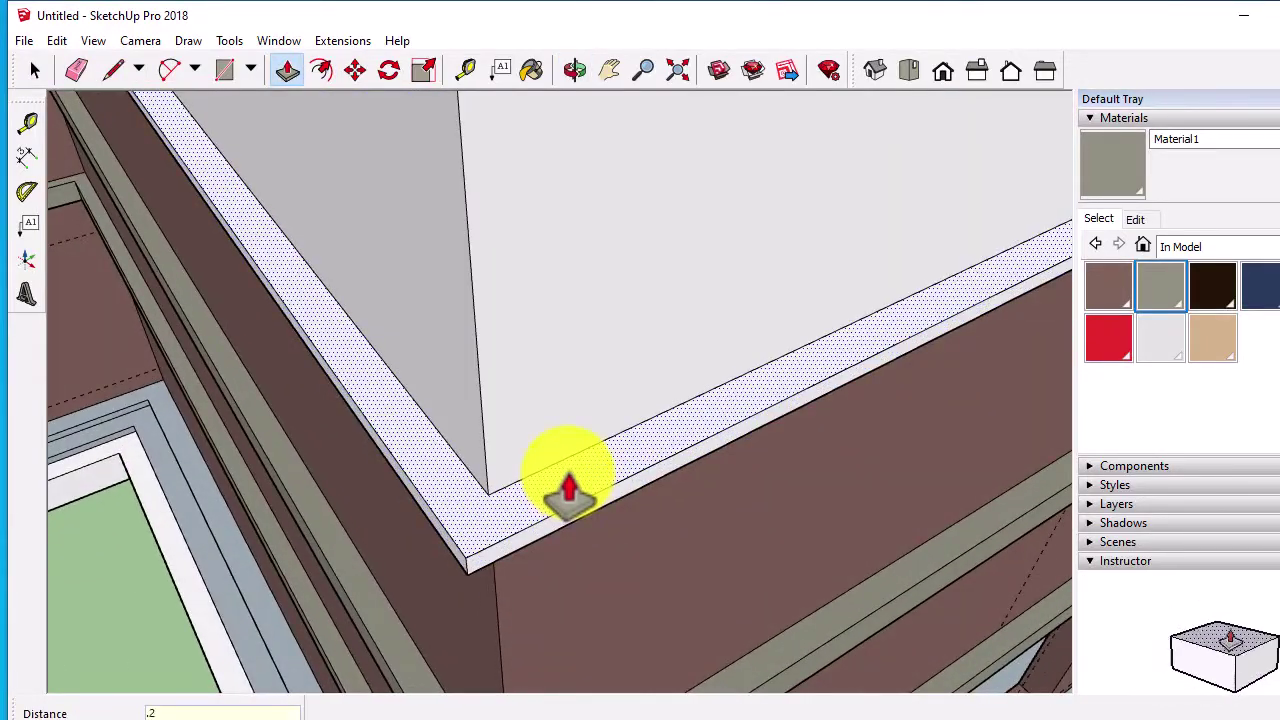
pyautogui.press('Return')
# Select the ledge face and orbit around to inspect its corner
pyautogui.click(34, 66)
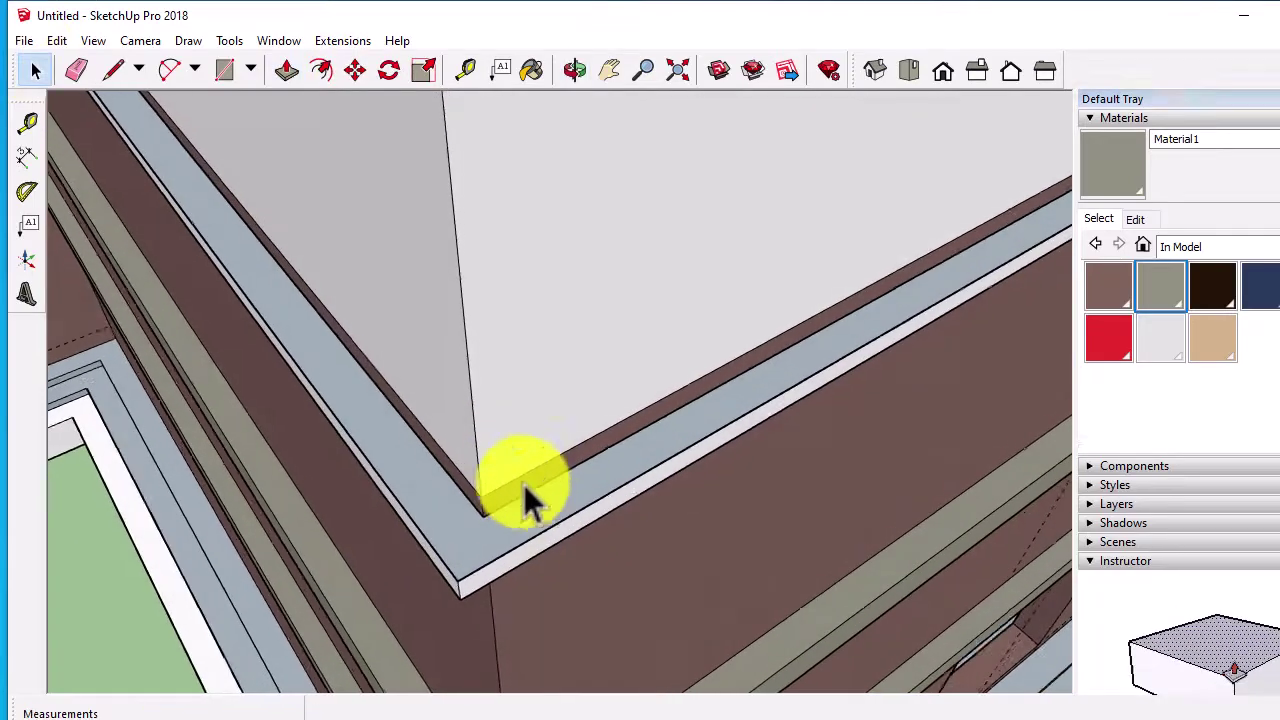
pyautogui.click(523, 488)
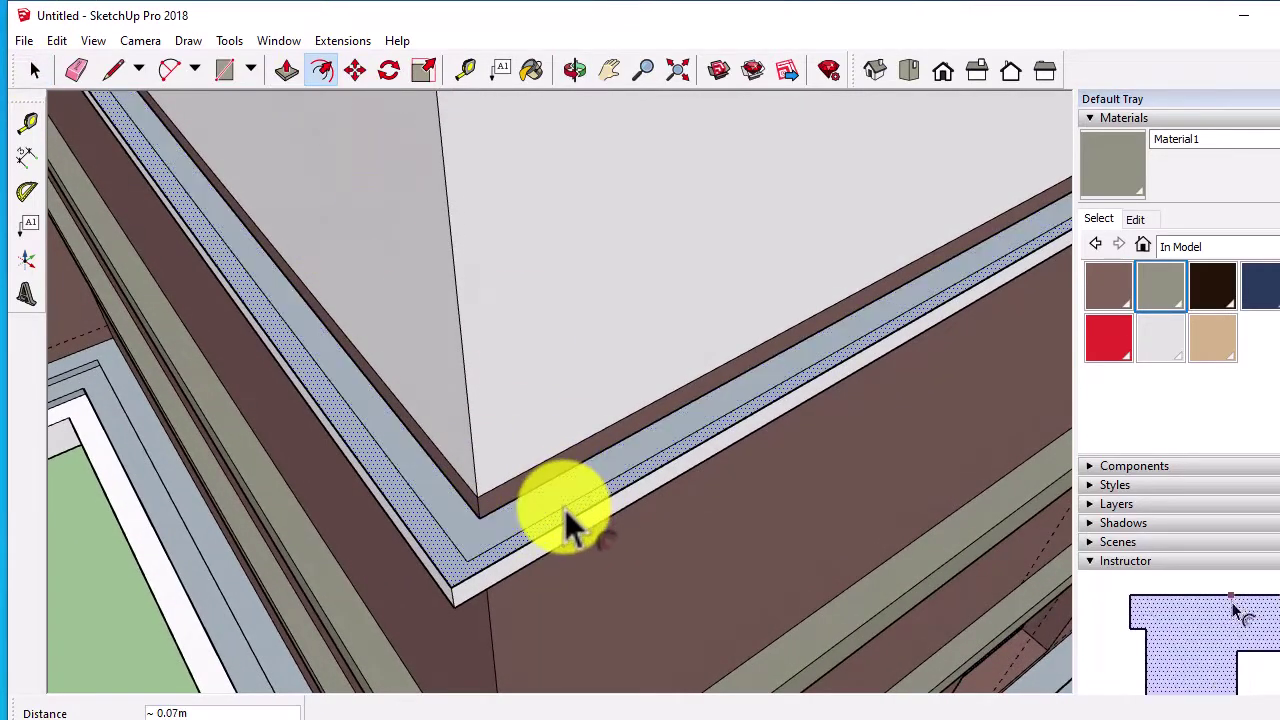
pyautogui.moveTo(550, 482)
pyautogui.mouseDown(button='middle')
pyautogui.moveTo(512, 420)
pyautogui.moveTo(528, 443)
pyautogui.mouseUp(button='middle')
pyautogui.press('p')
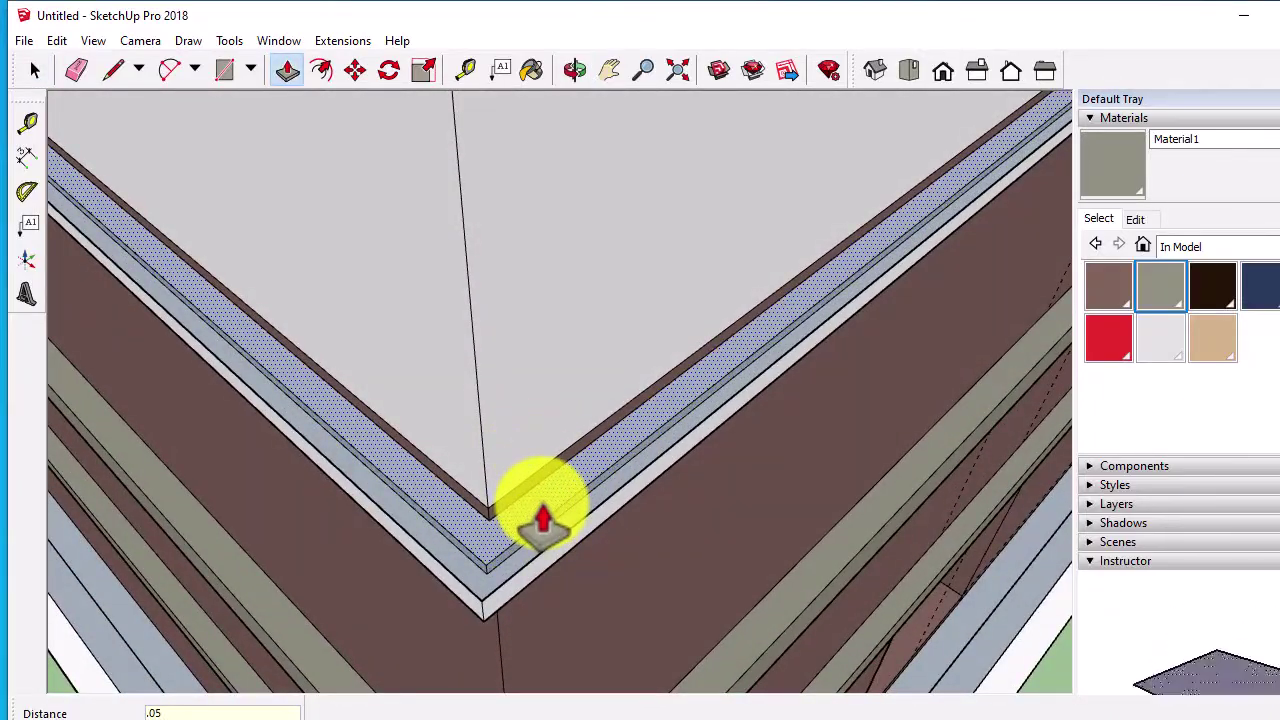
pyautogui.moveTo(541, 519); pyautogui.dragTo(527, 510, button='middle')
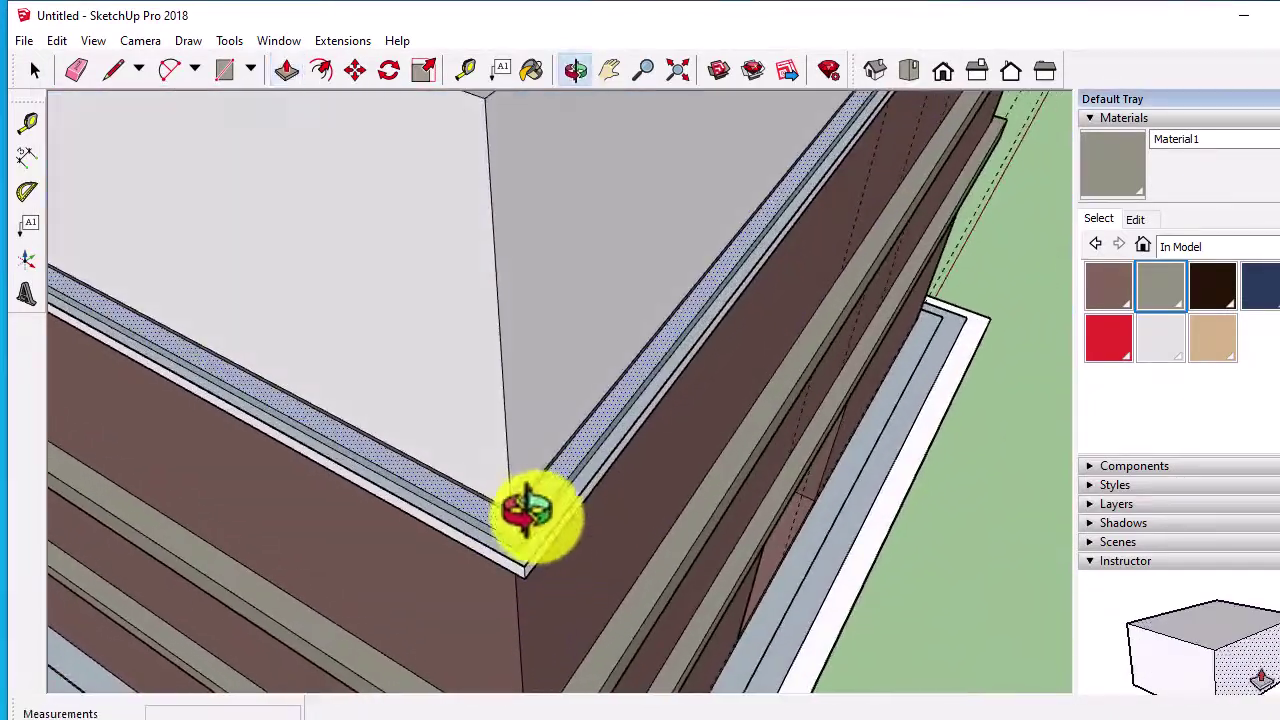
pyautogui.moveTo(516, 538)
pyautogui.mouseDown(button='middle')
pyautogui.moveTo(588, 551)
pyautogui.moveTo(514, 480)
pyautogui.moveTo(65, 250)
pyautogui.mouseUp(button='middle')
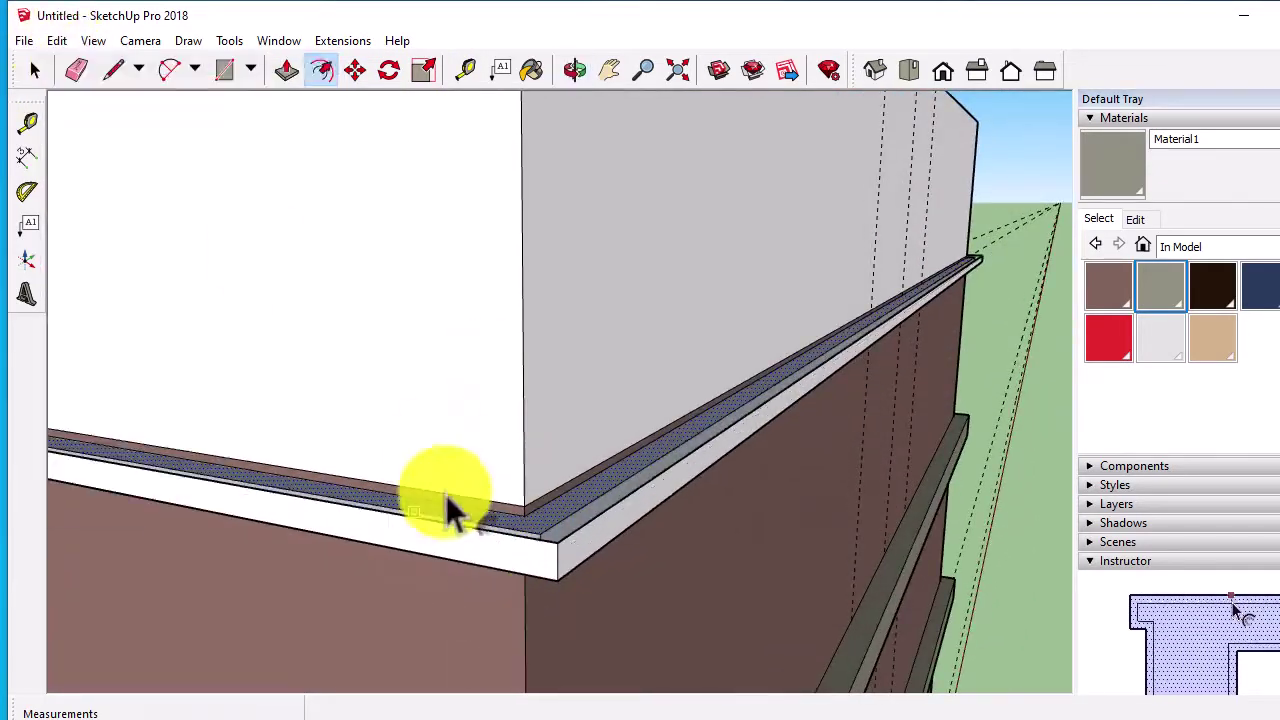
pyautogui.moveTo(443, 500)
pyautogui.mouseDown(button='middle')
pyautogui.moveTo(494, 529)
pyautogui.moveTo(451, 700)
pyautogui.moveTo(514, 124)
pyautogui.mouseUp(button='middle')
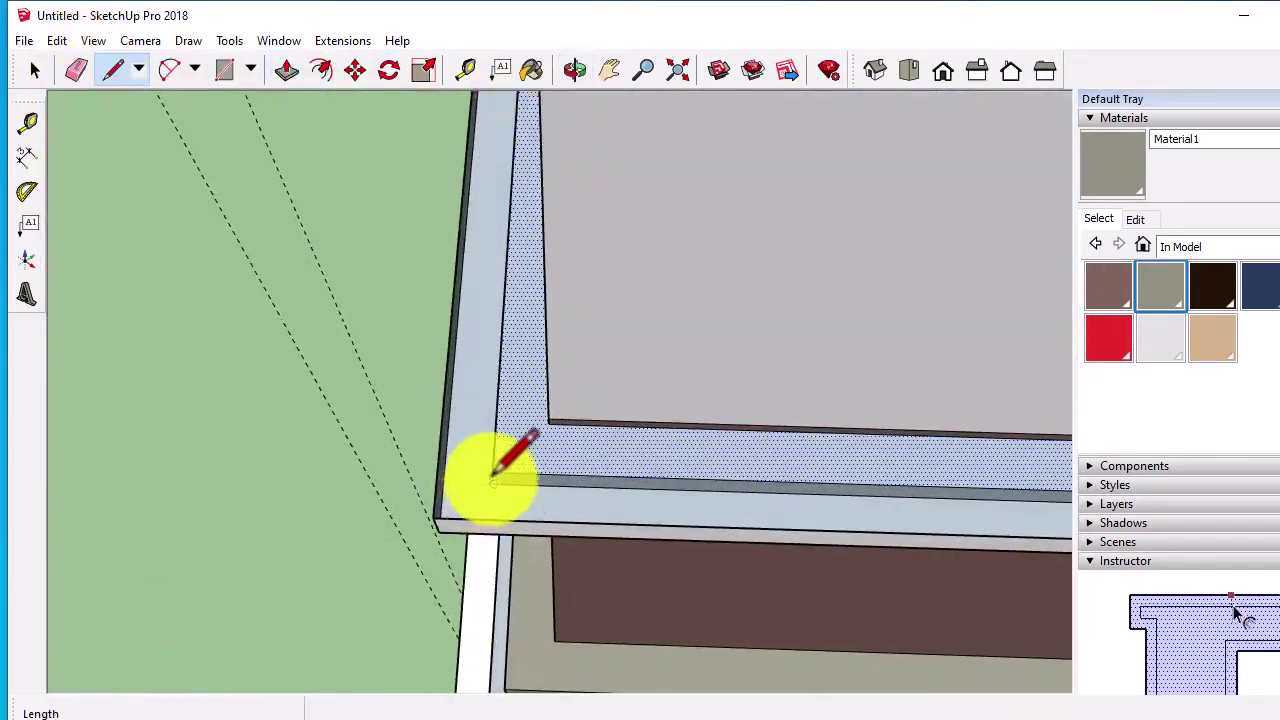
pyautogui.scroll(-5, 440, 540)
pyautogui.moveTo(443, 543)
pyautogui.mouseDown(button='middle')
pyautogui.moveTo(443, 343)
pyautogui.moveTo(680, 314)
pyautogui.mouseUp(button='middle')
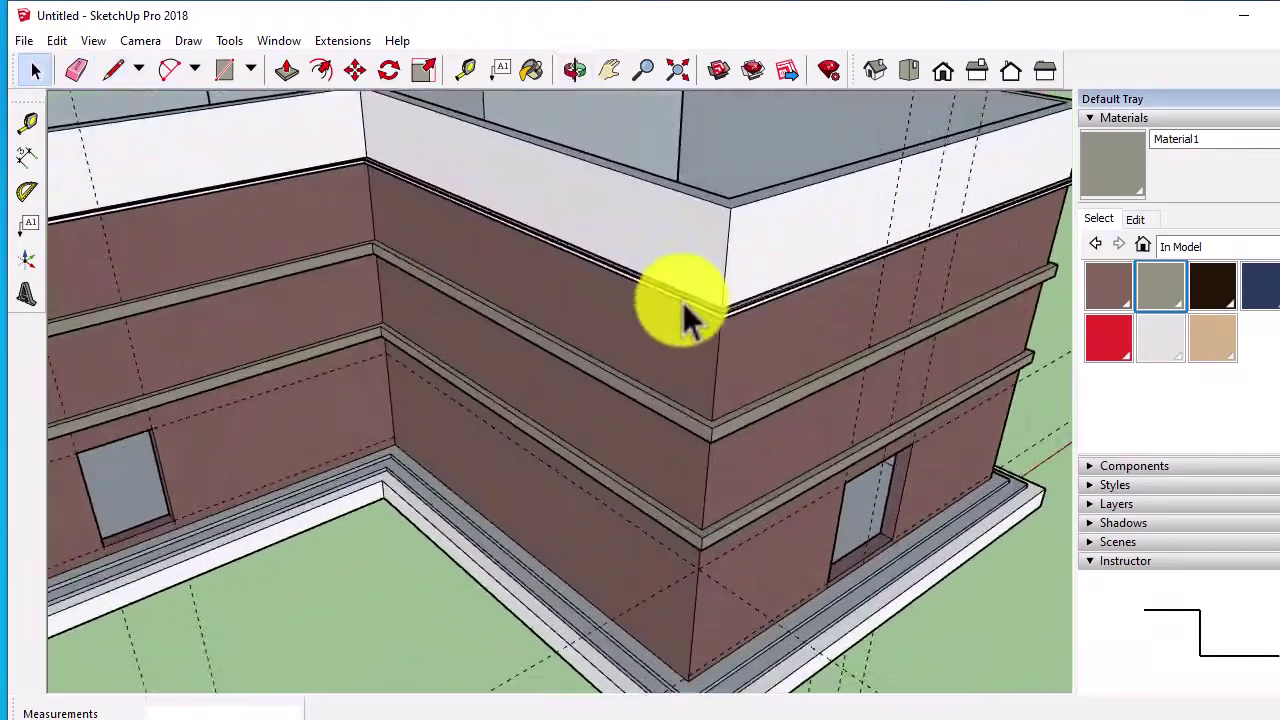
pyautogui.scroll(3, 765, 270)
pyautogui.moveTo(760, 268)
pyautogui.mouseDown(button='middle')
pyautogui.moveTo(680, 317)
pyautogui.moveTo(646, 151)
pyautogui.moveTo(716, 474)
pyautogui.moveTo(742, 300)
pyautogui.mouseUp(button='middle')
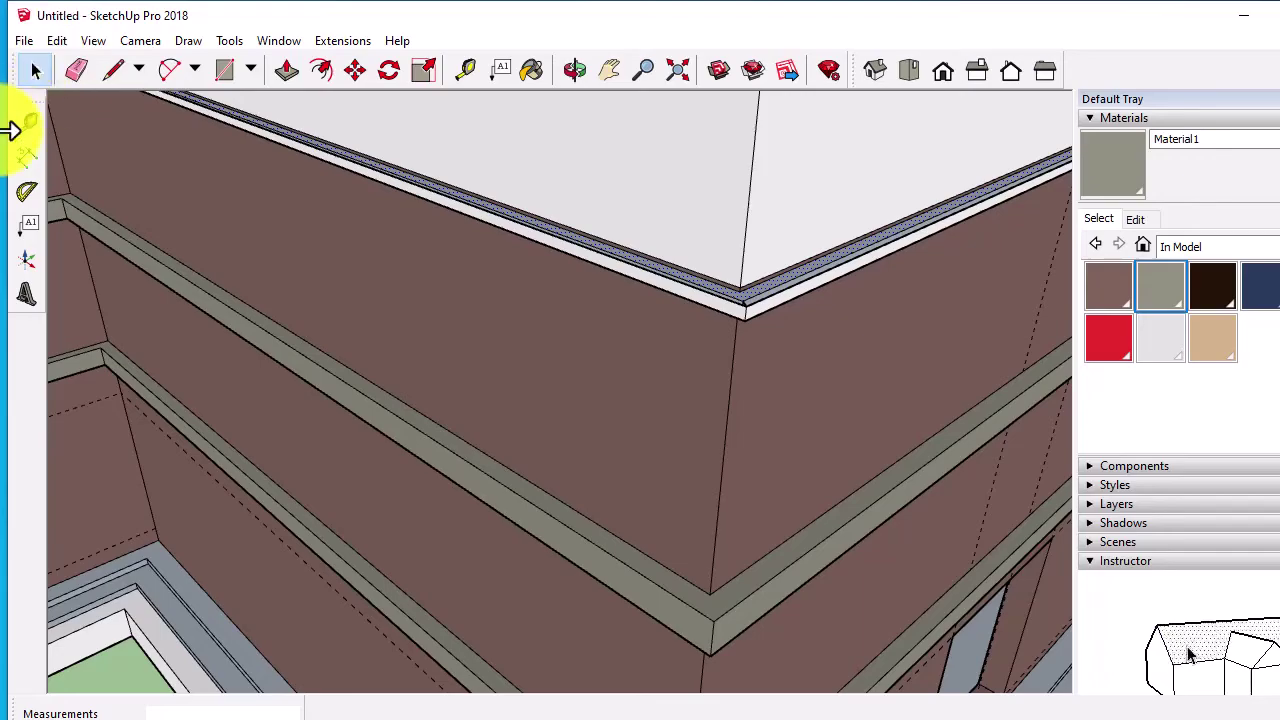
pyautogui.scroll(-5, 500, 186)
pyautogui.moveTo(500, 186)
pyautogui.mouseDown(button='middle')
pyautogui.moveTo(386, 251)
pyautogui.moveTo(491, 177)
pyautogui.moveTo(570, 420)
pyautogui.moveTo(563, 343)
pyautogui.moveTo(509, 400)
pyautogui.mouseUp(button='middle')
pyautogui.scroll(3, 570, 420)
pyautogui.scroll(2, 563, 343)
# Push the ledge top face up 0.25 m to form the parapet
pyautogui.press('p')
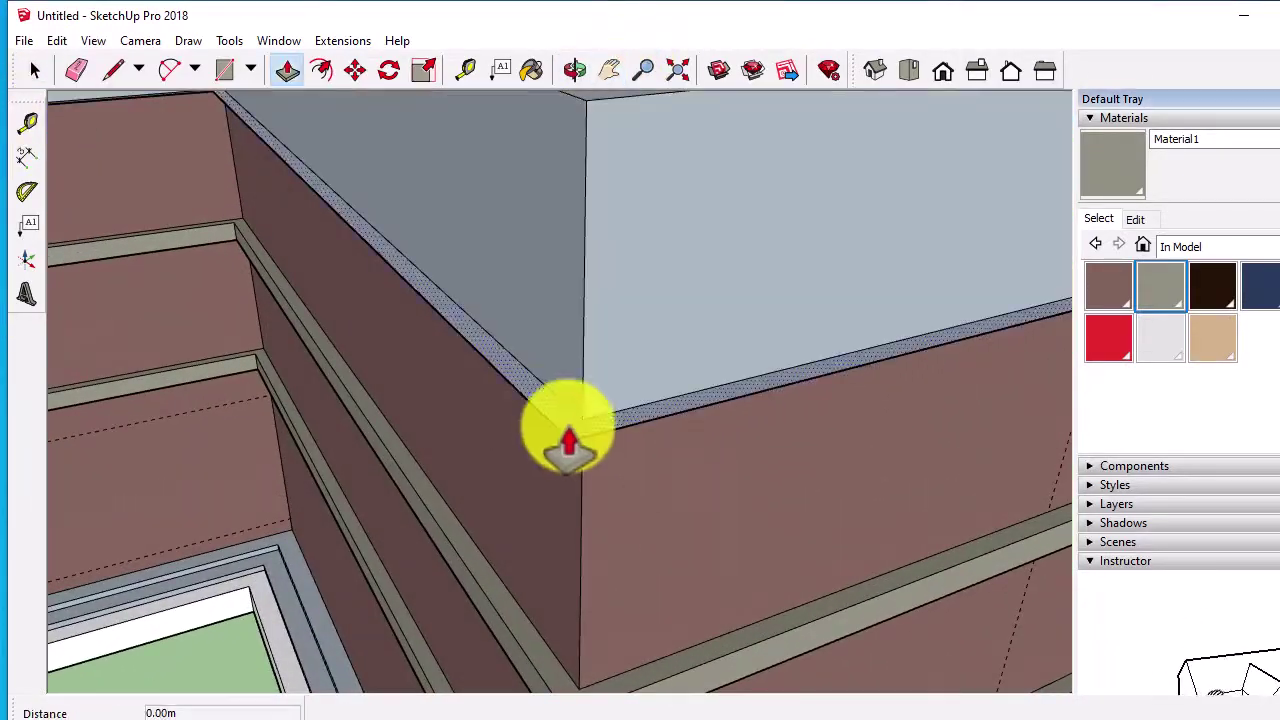
pyautogui.click(571, 432)
pyautogui.scroll(-5, 560, 400)
pyautogui.scroll(4, 571, 386)
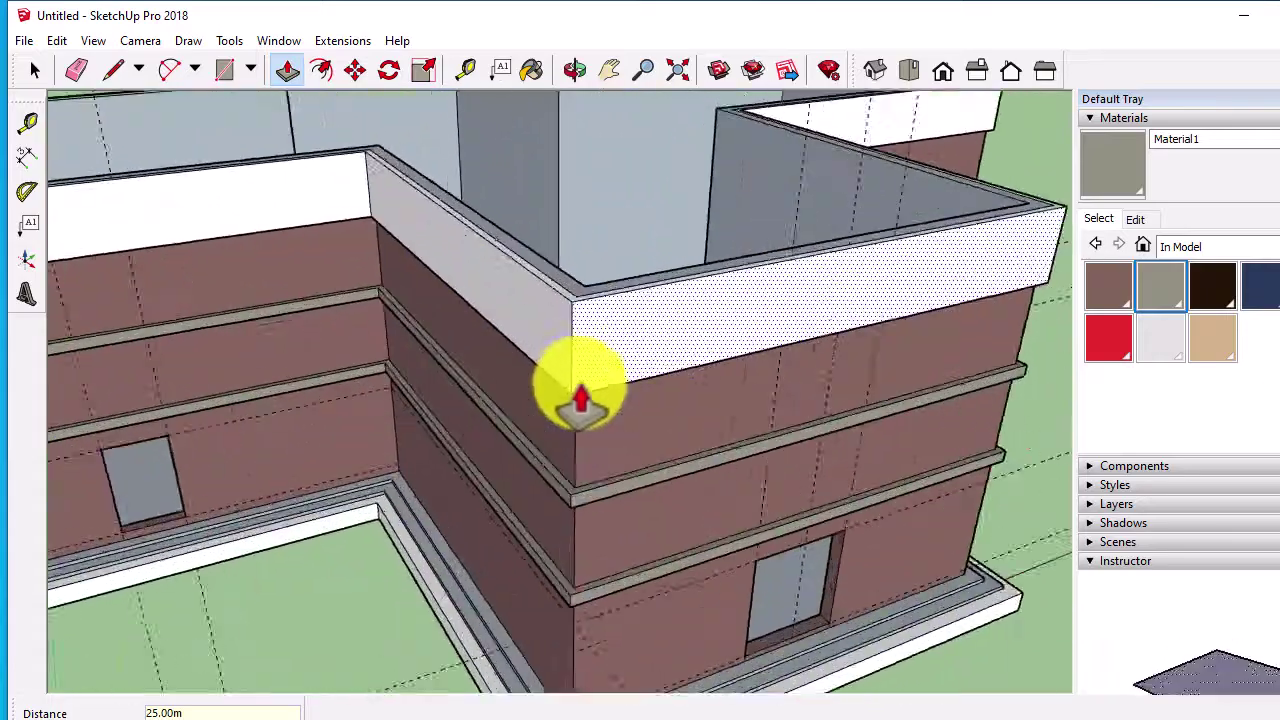
pyautogui.scroll(2, 571, 394)
pyautogui.scroll(1, 567, 470)
pyautogui.moveTo(567, 470); pyautogui.dragTo(585, 468, button='middle')
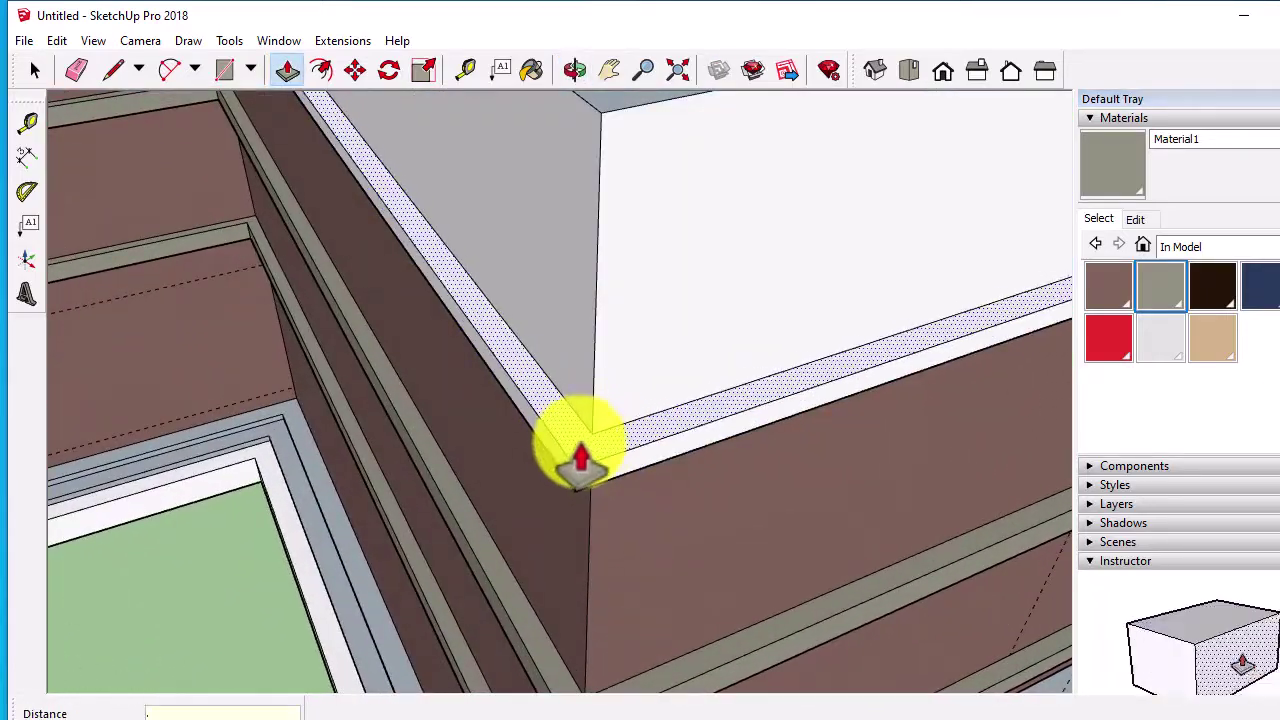
pyautogui.write('25')
pyautogui.press('Return')
pyautogui.press('b')
pyautogui.keyDown('alt'); pyautogui.click(514, 277); pyautogui.keyUp('alt')
# Orbit around the building to a close view of the front corner walls
pyautogui.scroll(-3, 520, 280)
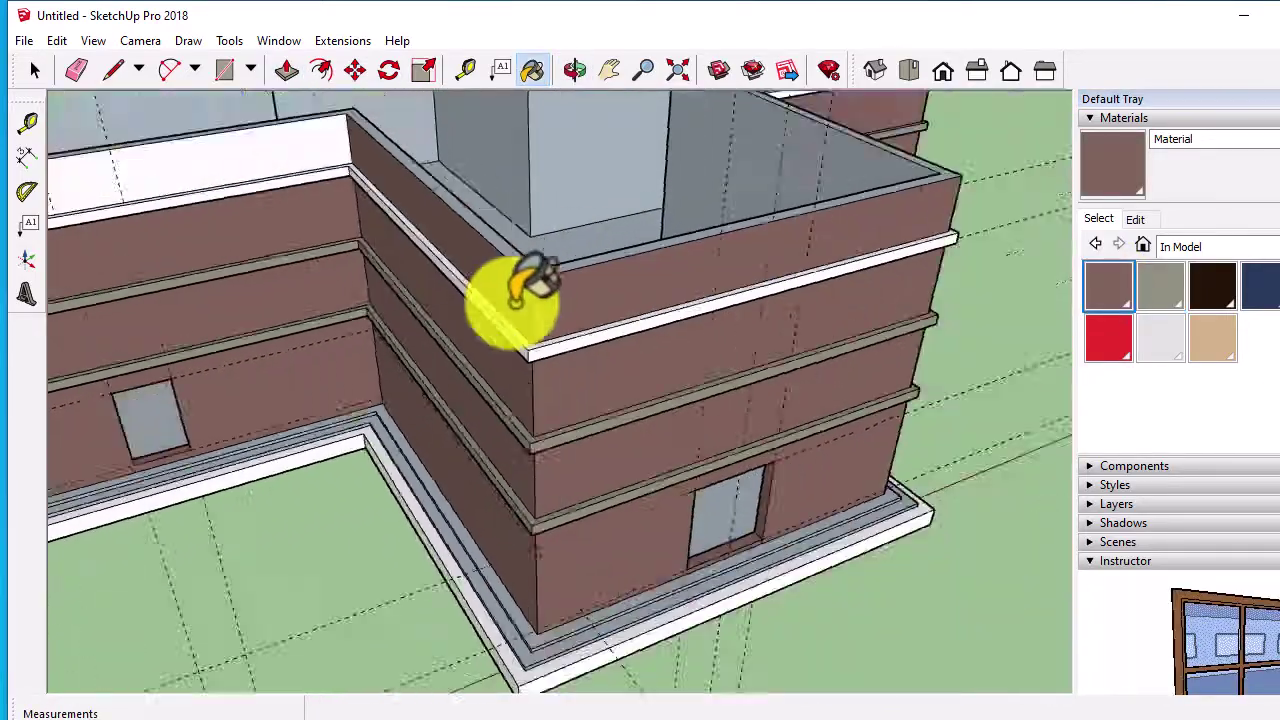
pyautogui.scroll(-3, 540, 280)
pyautogui.moveTo(480, 150)
pyautogui.mouseDown(button='middle')
pyautogui.moveTo(571, 329)
pyautogui.moveTo(880, 390)
pyautogui.moveTo(378, 366)
pyautogui.mouseUp(button='middle')
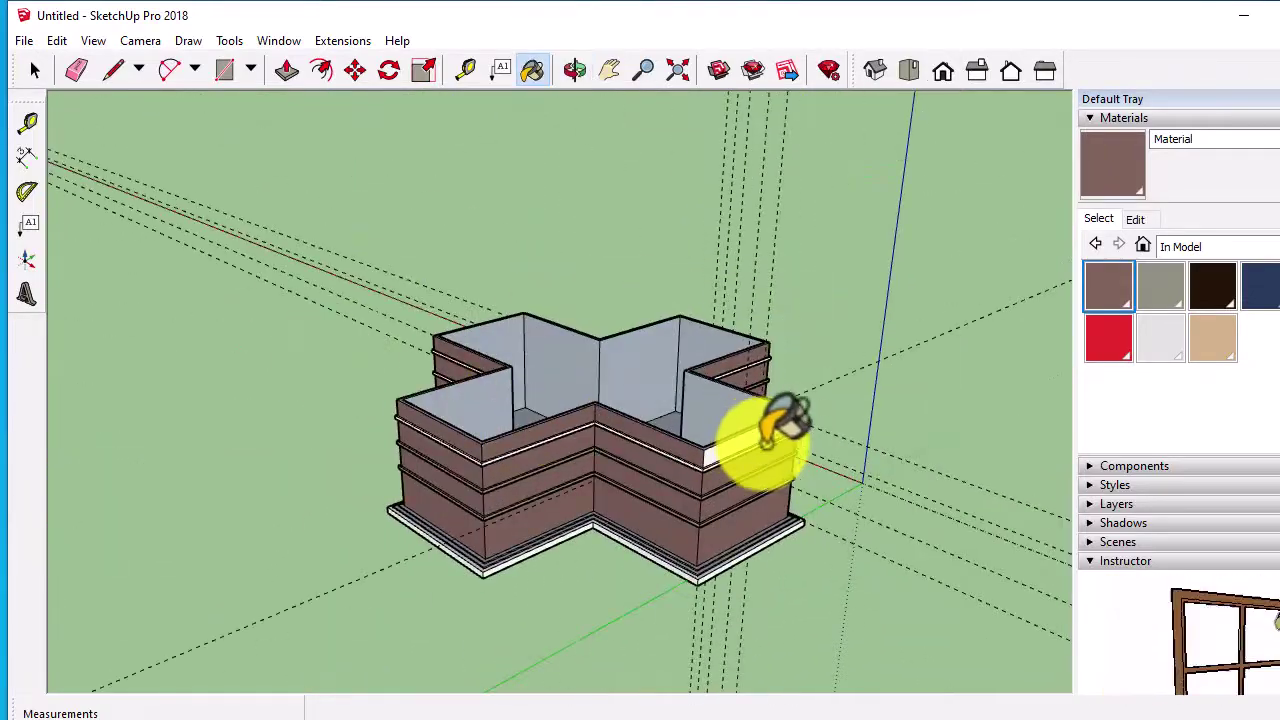
pyautogui.moveTo(765, 425)
pyautogui.mouseDown(button='middle')
pyautogui.moveTo(851, 94)
pyautogui.moveTo(400, 414)
pyautogui.mouseUp(button='middle')
pyautogui.scroll(5, 470, 420)
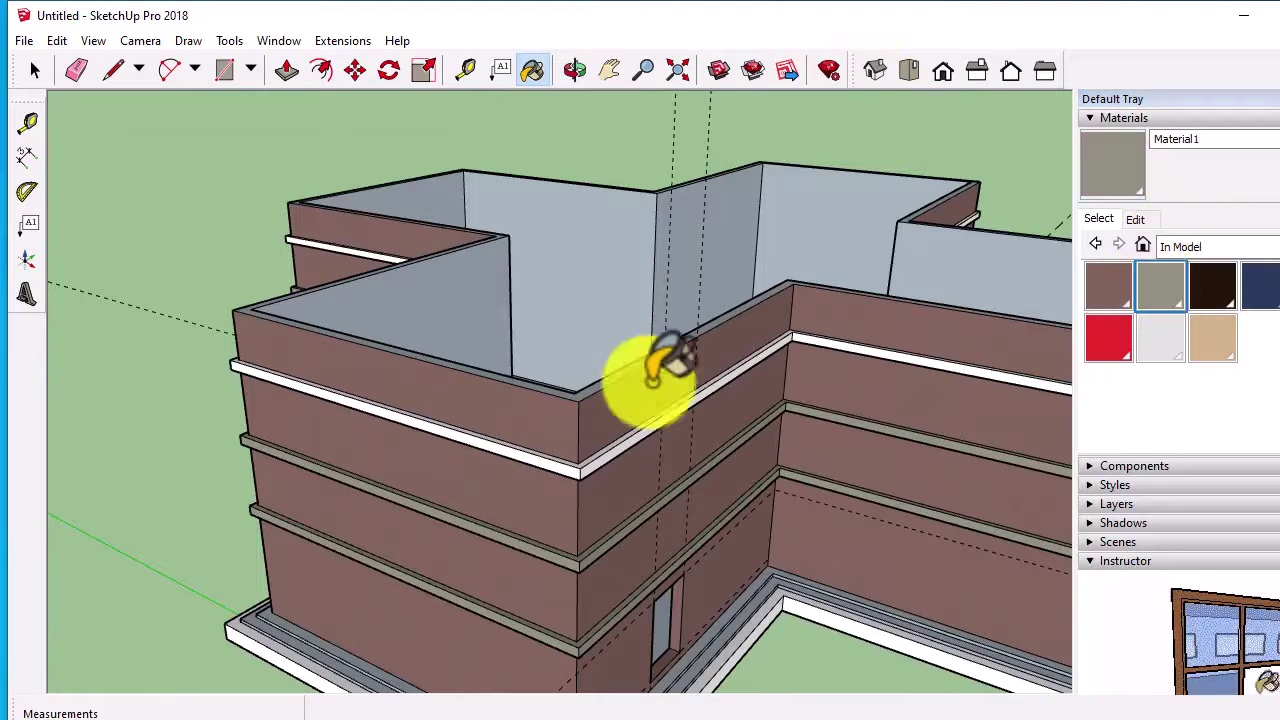
pyautogui.scroll(5, 414, 371)
pyautogui.moveTo(414, 371); pyautogui.dragTo(449, 251, button='middle')
pyautogui.scroll(2, 430, 130)
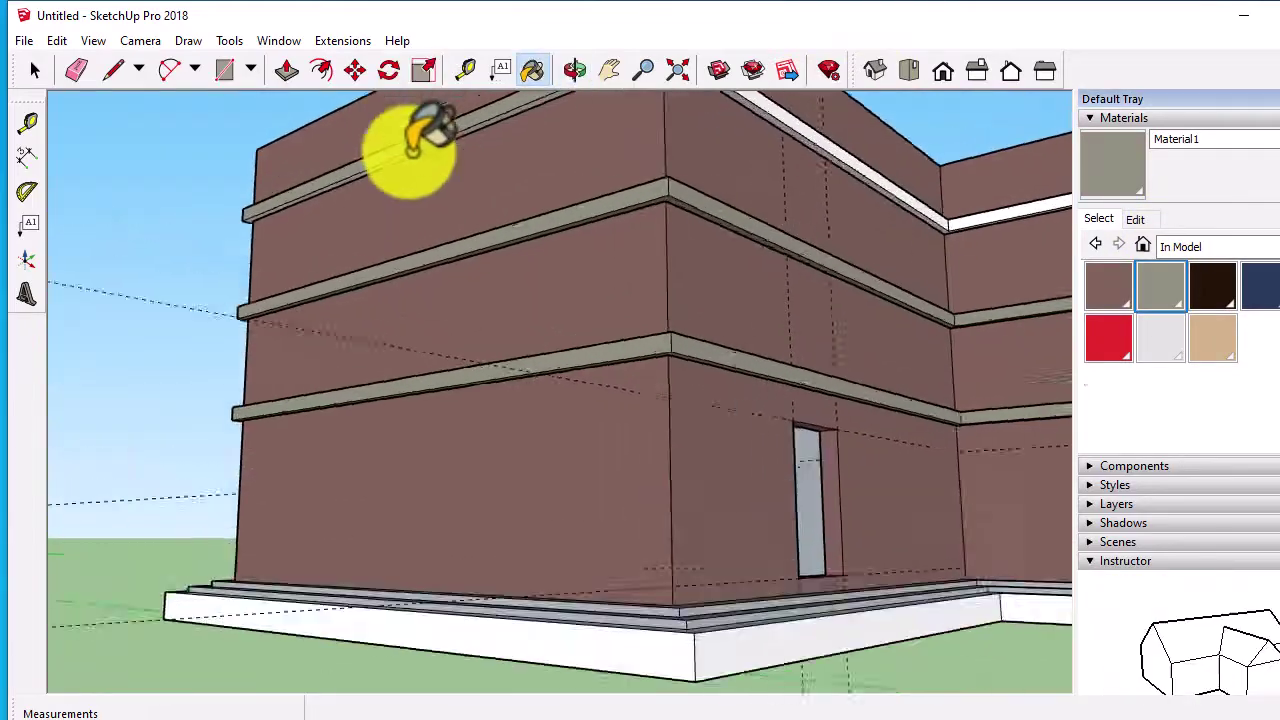
pyautogui.scroll(3, 400, 145)
pyautogui.scroll(-4, 428, 329)
pyautogui.scroll(-3, 743, 329)
# Undo the wrong grey paint on the wall band with Edit > Undo
pyautogui.click(57, 40)
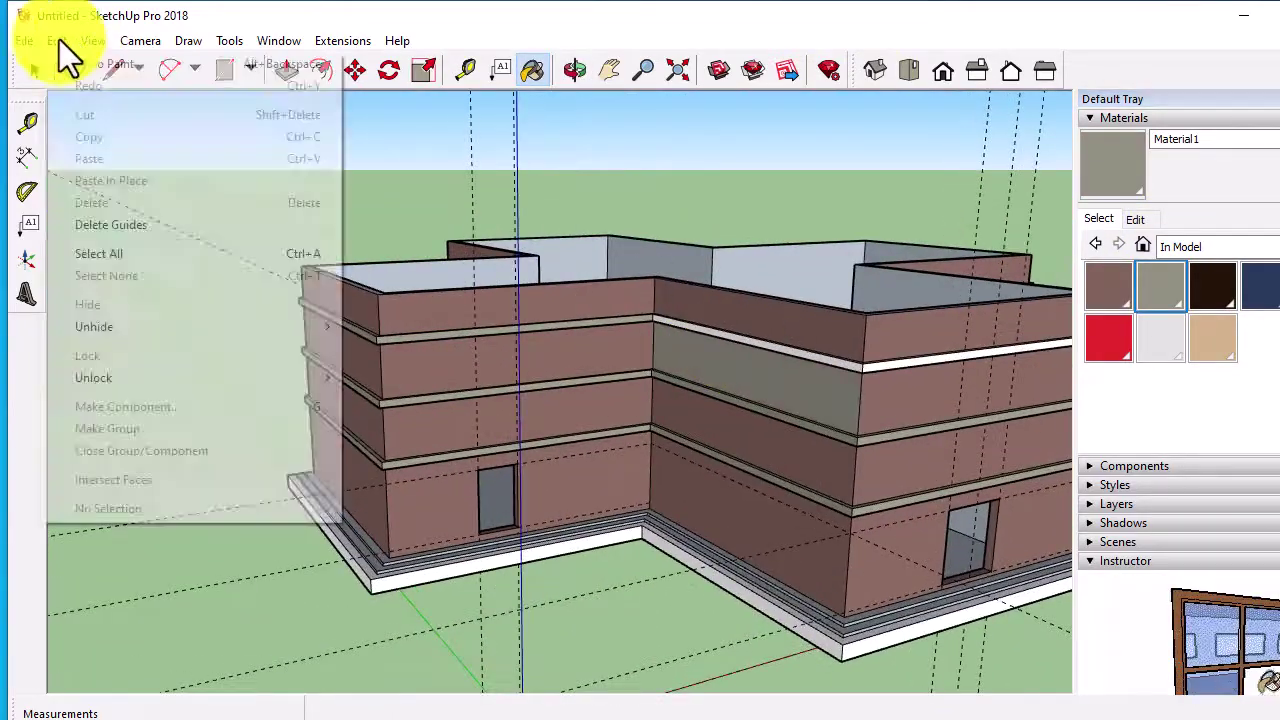
pyautogui.scroll(3, 728, 306)
pyautogui.scroll(-4, 708, 349)
pyautogui.moveTo(728, 306)
pyautogui.mouseDown(button='middle')
pyautogui.moveTo(708, 349)
pyautogui.moveTo(610, 400)
pyautogui.mouseUp(button='middle')
pyautogui.scroll(3, 715, 340)
pyautogui.scroll(-4, 843, 372)
pyautogui.scroll(4, 829, 386)
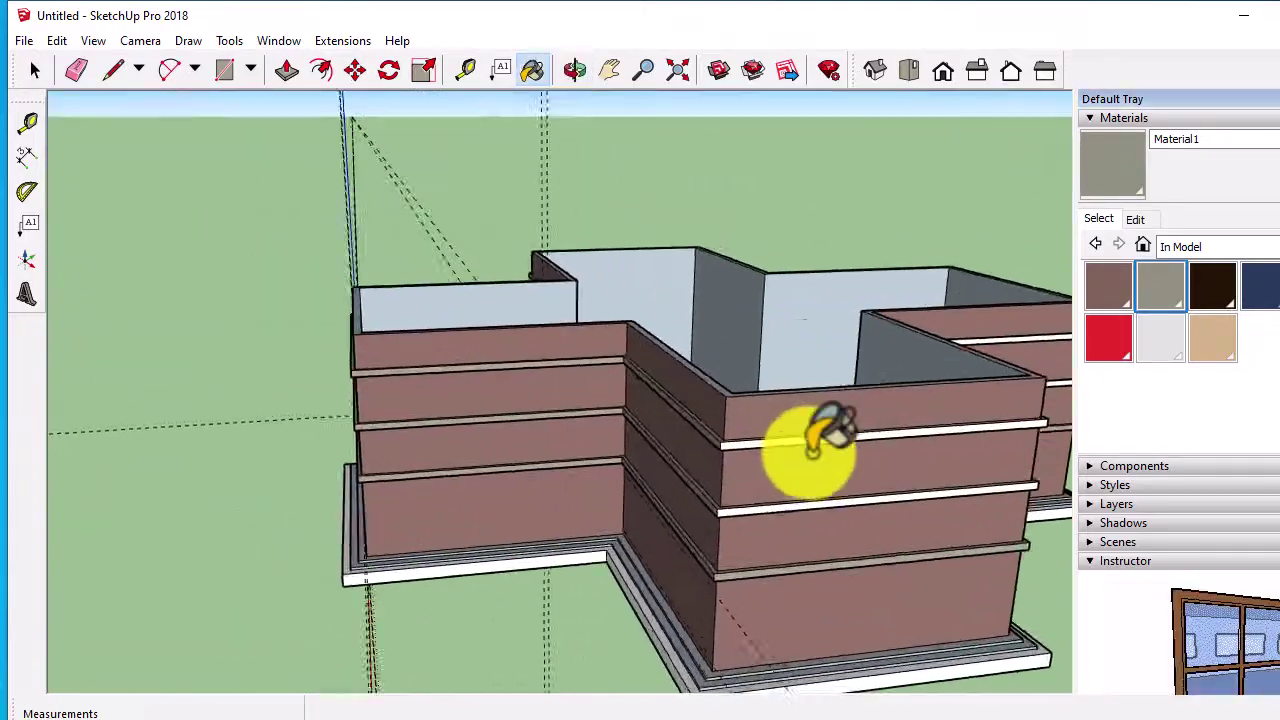
pyautogui.scroll(2, 814, 429)
pyautogui.scroll(-4, 788, 433)
pyautogui.scroll(4, 623, 486)
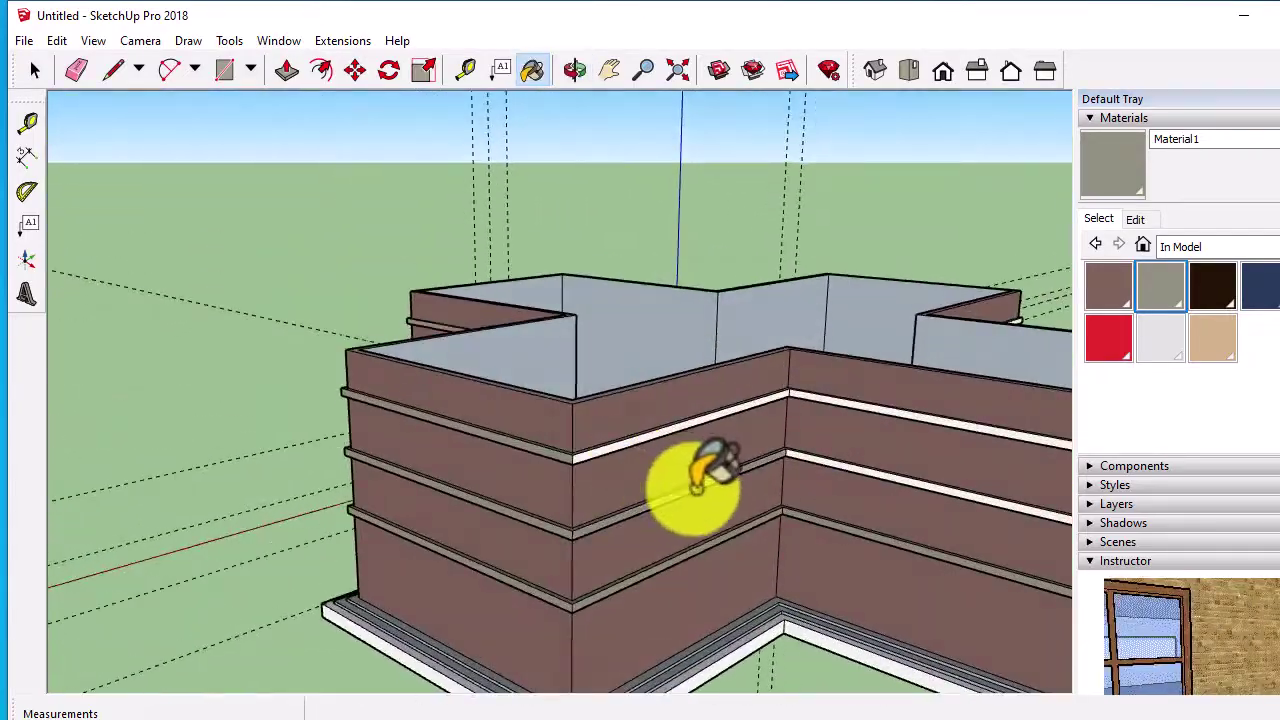
pyautogui.click(50, 40)
pyautogui.click(100, 60)
# Paint the top wall band grey with the Paint Bucket
pyautogui.scroll(2, 700, 414)
pyautogui.scroll(-2, 891, 457)
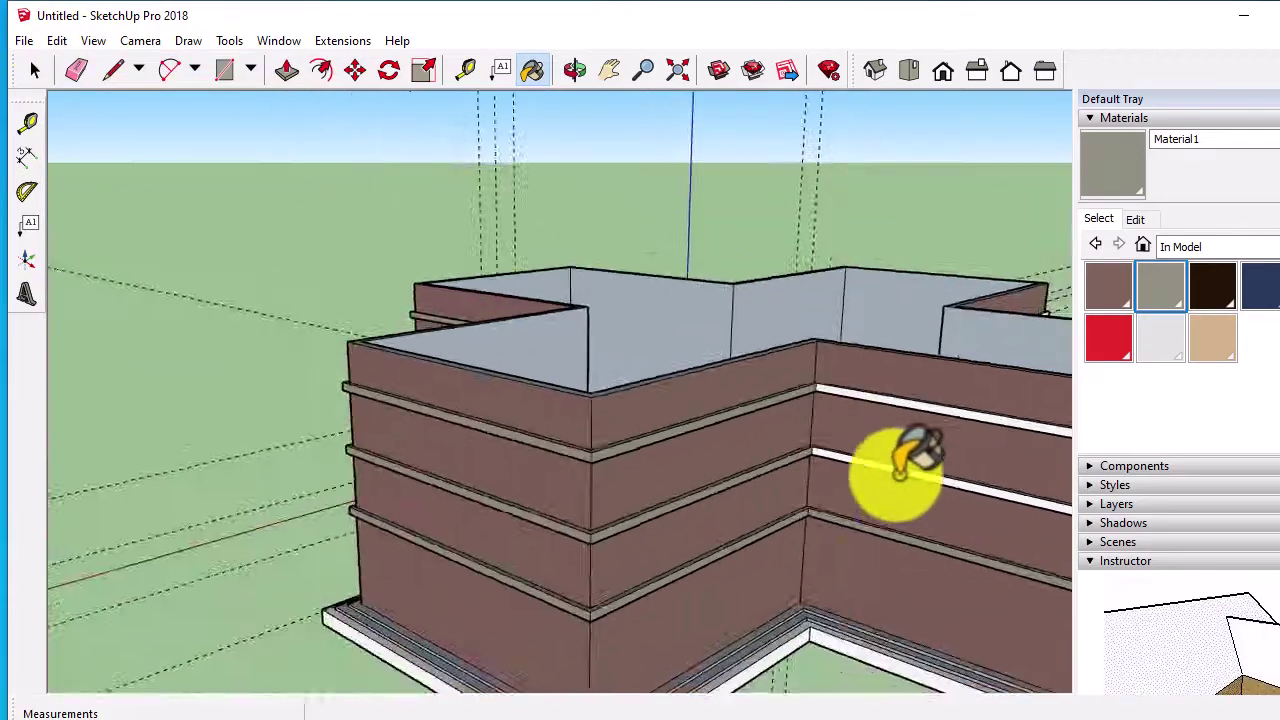
pyautogui.scroll(5, 765, 270)
pyautogui.scroll(-3, 765, 272)
pyautogui.scroll(-2, 808, 200)
pyautogui.scroll(2, 808, 290)
pyautogui.click(801, 345)
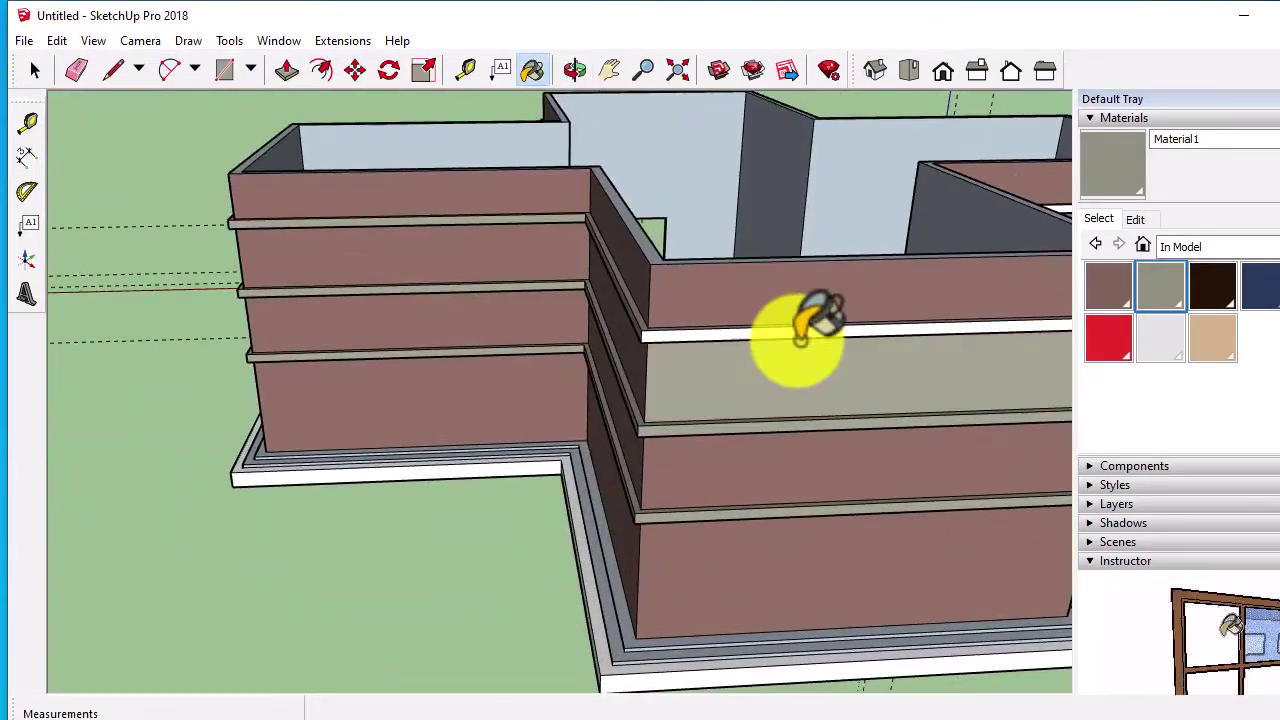
pyautogui.scroll(-3, 709, 343)
pyautogui.scroll(3, 749, 343)
pyautogui.scroll(-3, 874, 343)
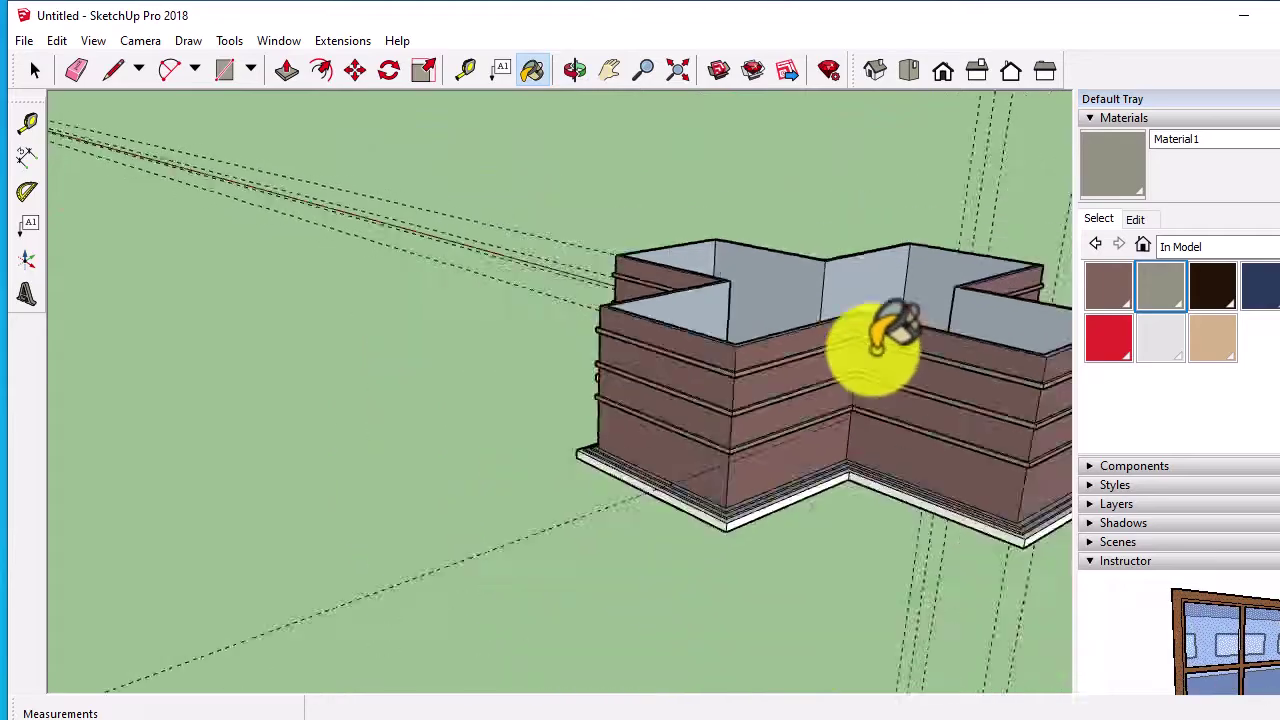
pyautogui.scroll(-2, 690, 90)
# Open the reference photo of the stone church
pyautogui.click(677, 70)
pyautogui.click(35, 70)
pyautogui.scroll(3, 586, 457)
pyautogui.scroll(3, 560, 580)
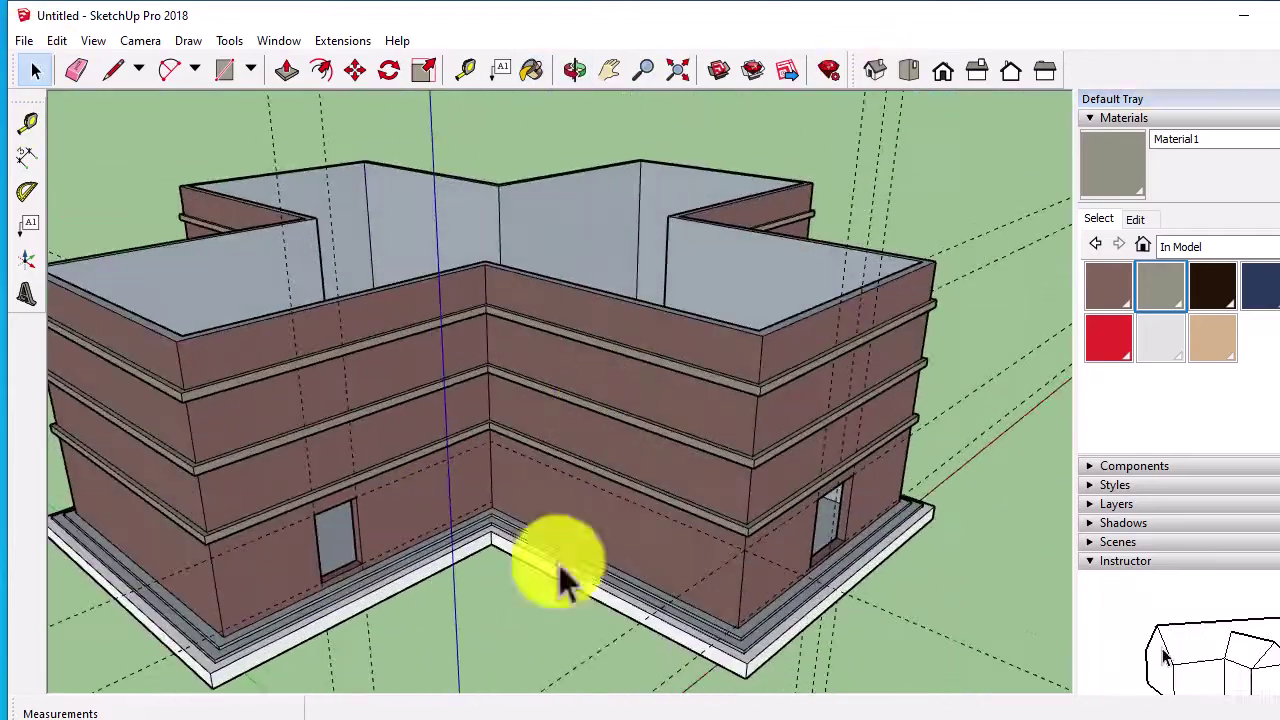
pyautogui.click(926, 716)
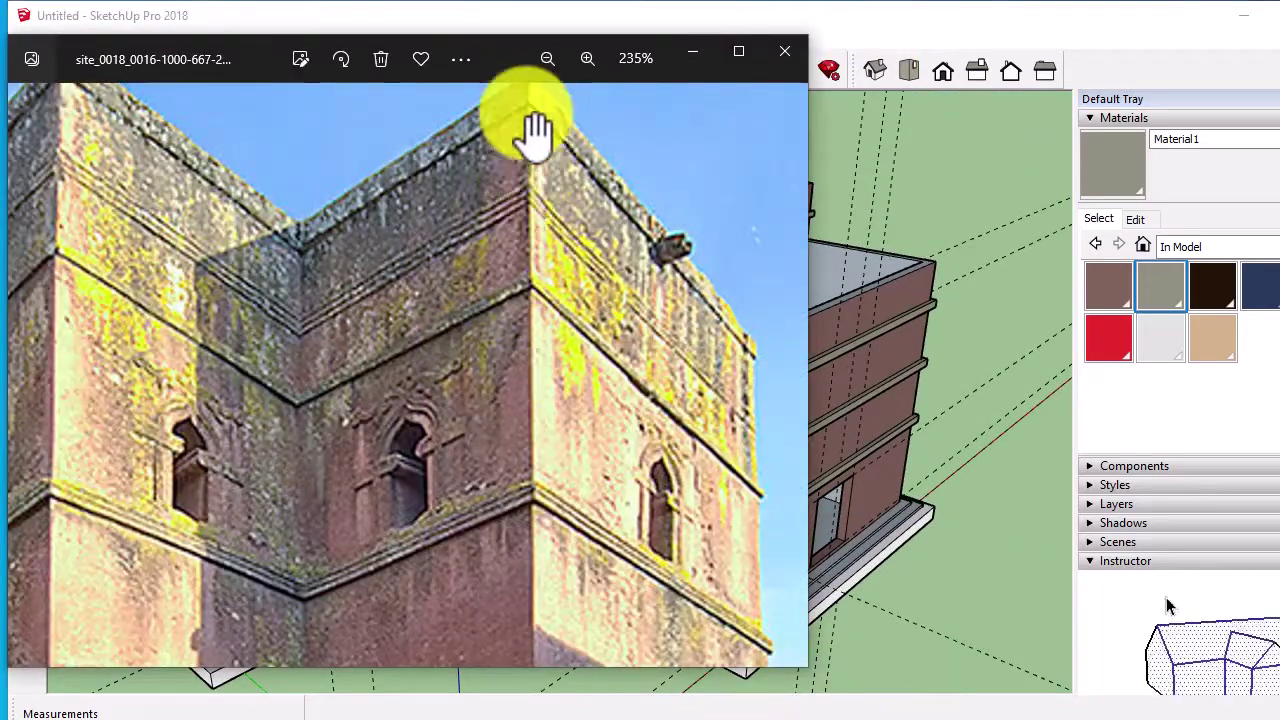
# Minimize the reference photo and orbit close to the parapet corner
pyautogui.click(699, 51)
pyautogui.moveTo(643, 394); pyautogui.dragTo(755, 470, button='middle')
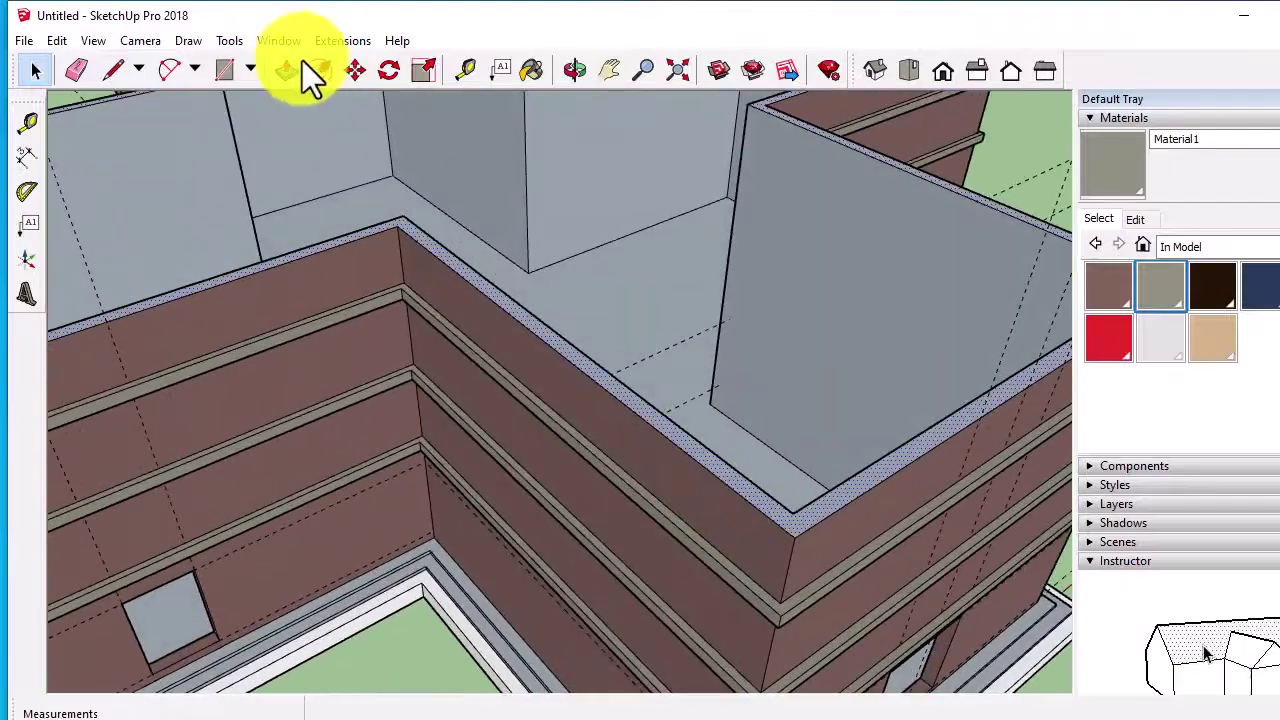
pyautogui.scroll(3, 711, 486)
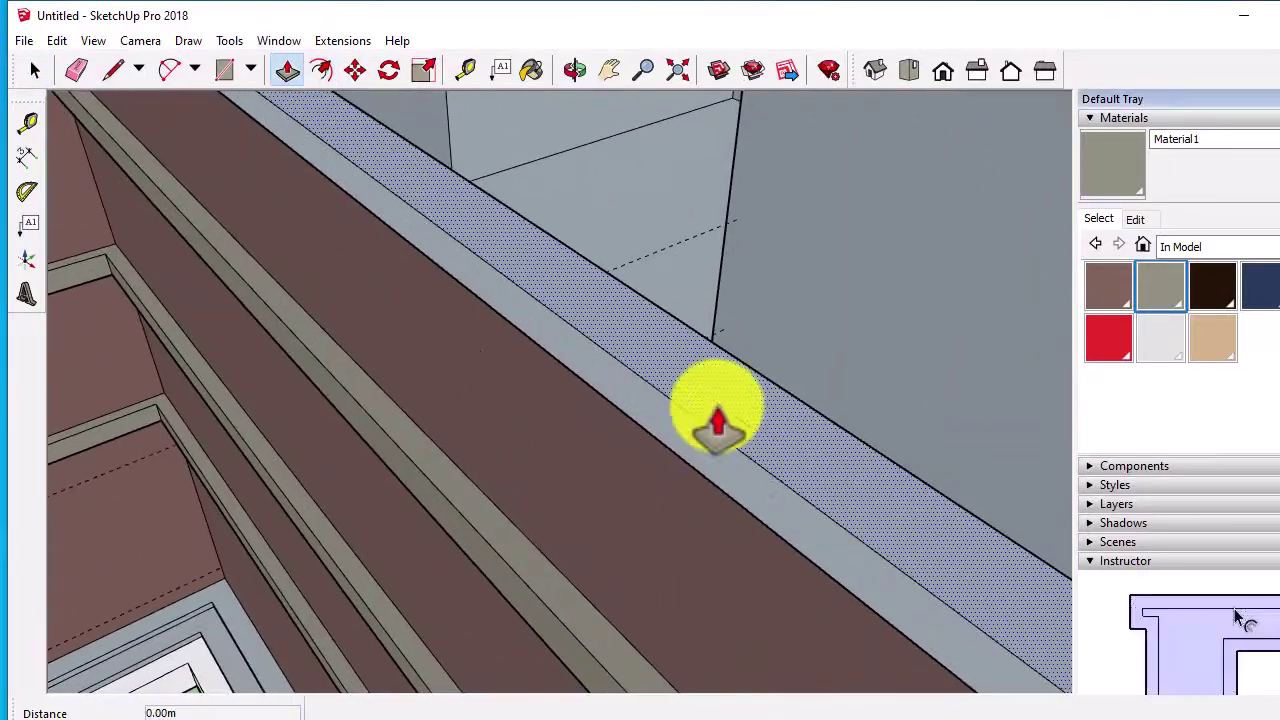
pyautogui.moveTo(714, 420); pyautogui.dragTo(475, 390, button='middle')
# Push/Pull the parapet top strip up 0.2 m and pick the brown wall material
pyautogui.press('p')
pyautogui.moveTo(475, 390); pyautogui.dragTo(558, 360)
pyautogui.click(558, 360)
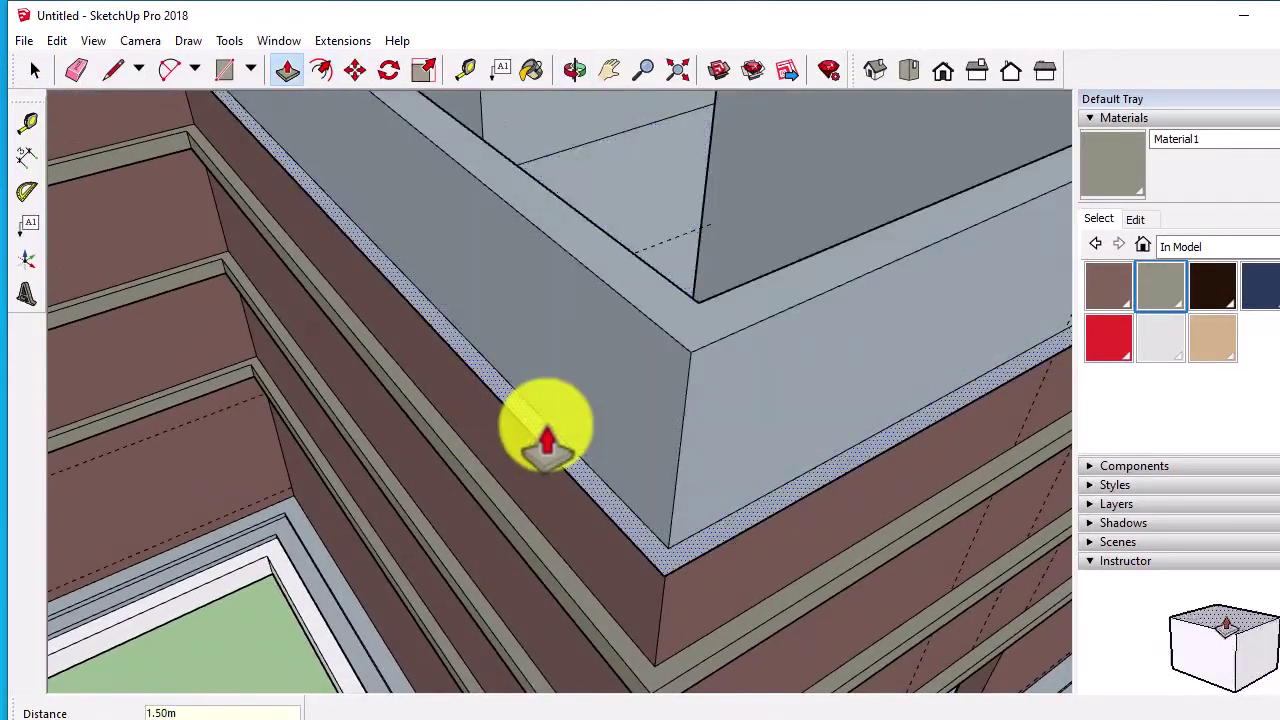
pyautogui.write('.2')
pyautogui.click(1110, 290)
# Orbit around the whole building and pick the grey band material
pyautogui.scroll(-5, 629, 343)
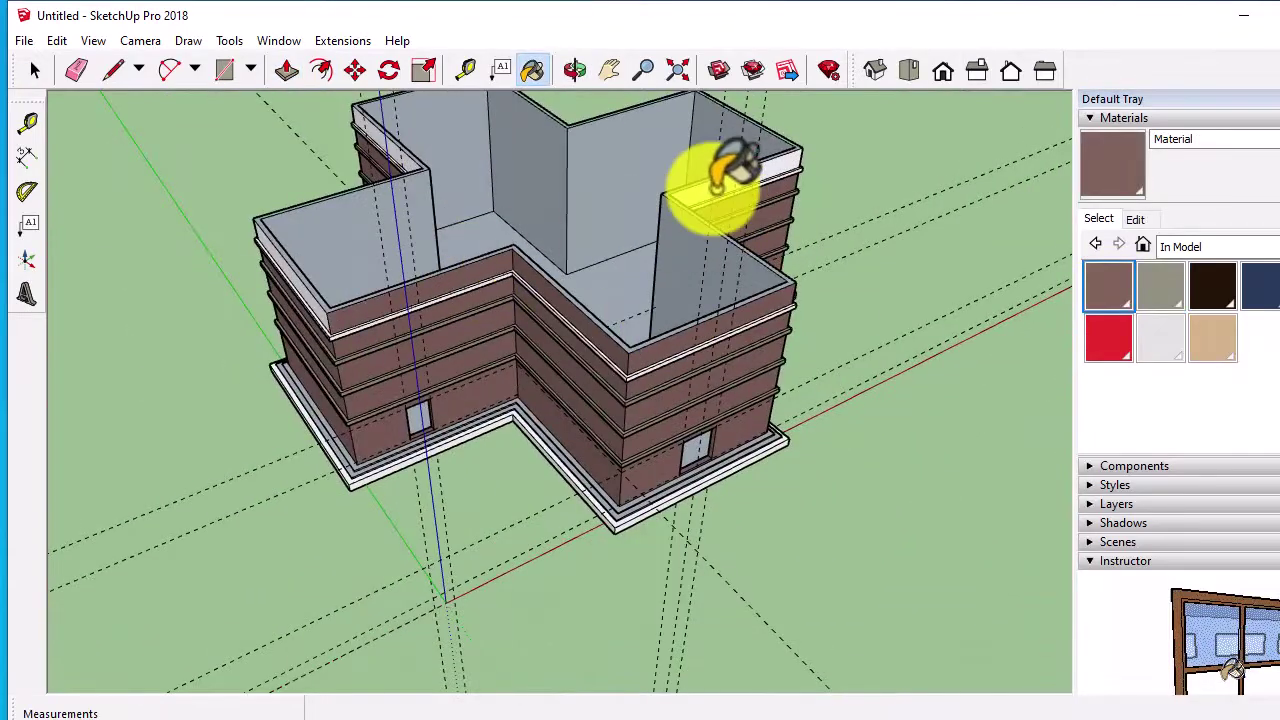
pyautogui.moveTo(714, 186)
pyautogui.mouseDown(button='middle')
pyautogui.moveTo(571, 343)
pyautogui.moveTo(612, 340)
pyautogui.moveTo(491, 423)
pyautogui.moveTo(671, 508)
pyautogui.mouseUp(button='middle')
pyautogui.scroll(-3, 671, 508)
pyautogui.scroll(2, 555, 510)
pyautogui.moveTo(780, 480)
pyautogui.mouseDown(button='middle')
pyautogui.moveTo(600, 100)
pyautogui.moveTo(423, 400)
pyautogui.mouseUp(button='middle')
pyautogui.scroll(3, 423, 400)
pyautogui.click(1160, 287)
pyautogui.scroll(1, 515, 385)
pyautogui.scroll(3, 515, 385)
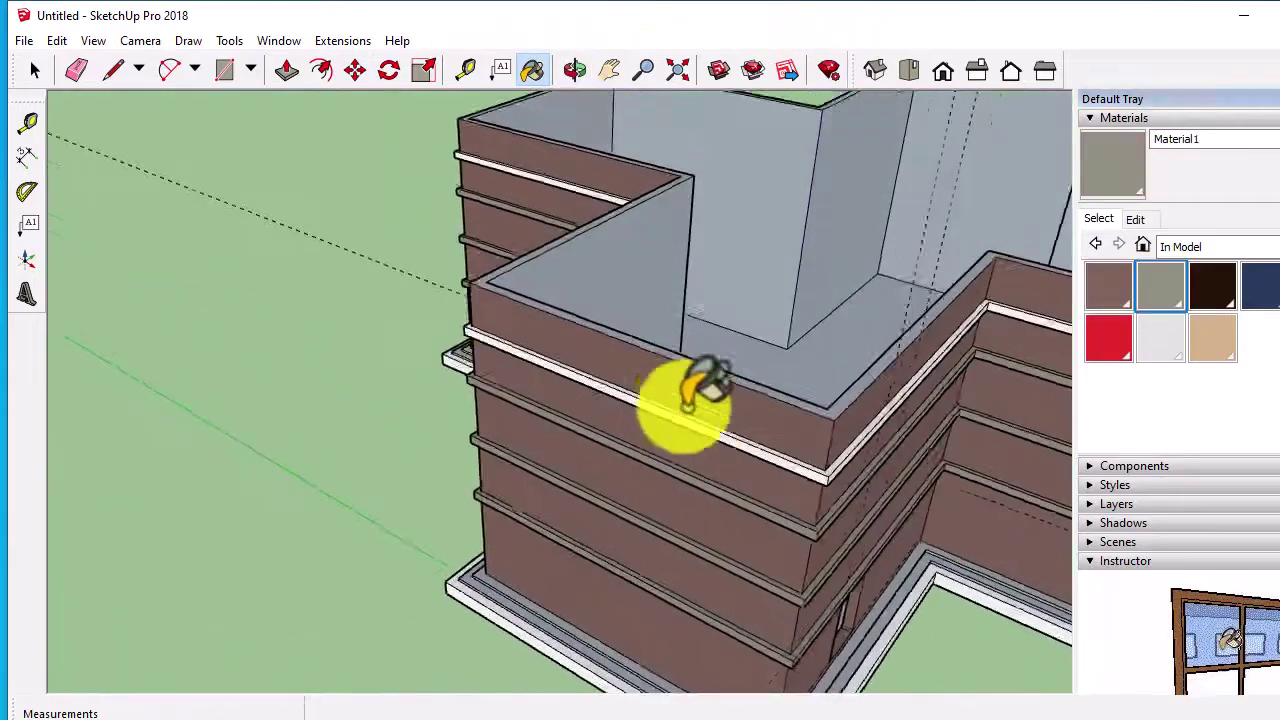
pyautogui.scroll(1, 686, 400)
pyautogui.scroll(2, 749, 434)
pyautogui.scroll(-3, 765, 445)
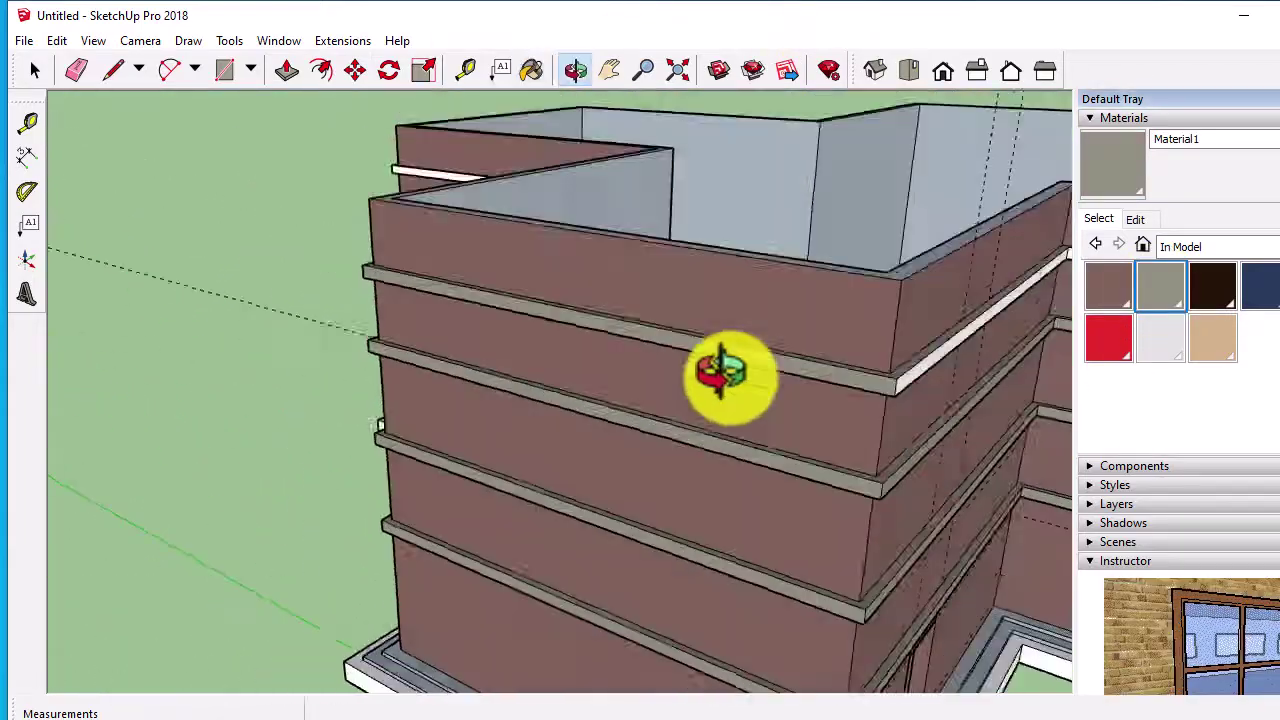
# Orbit to lower and higher angles to inspect the ledges and building corner
pyautogui.moveTo(714, 371); pyautogui.dragTo(671, 166, button='middle')
pyautogui.scroll(4, 650, 150)
pyautogui.scroll(2, 600, 200)
pyautogui.scroll(-5, 700, 270)
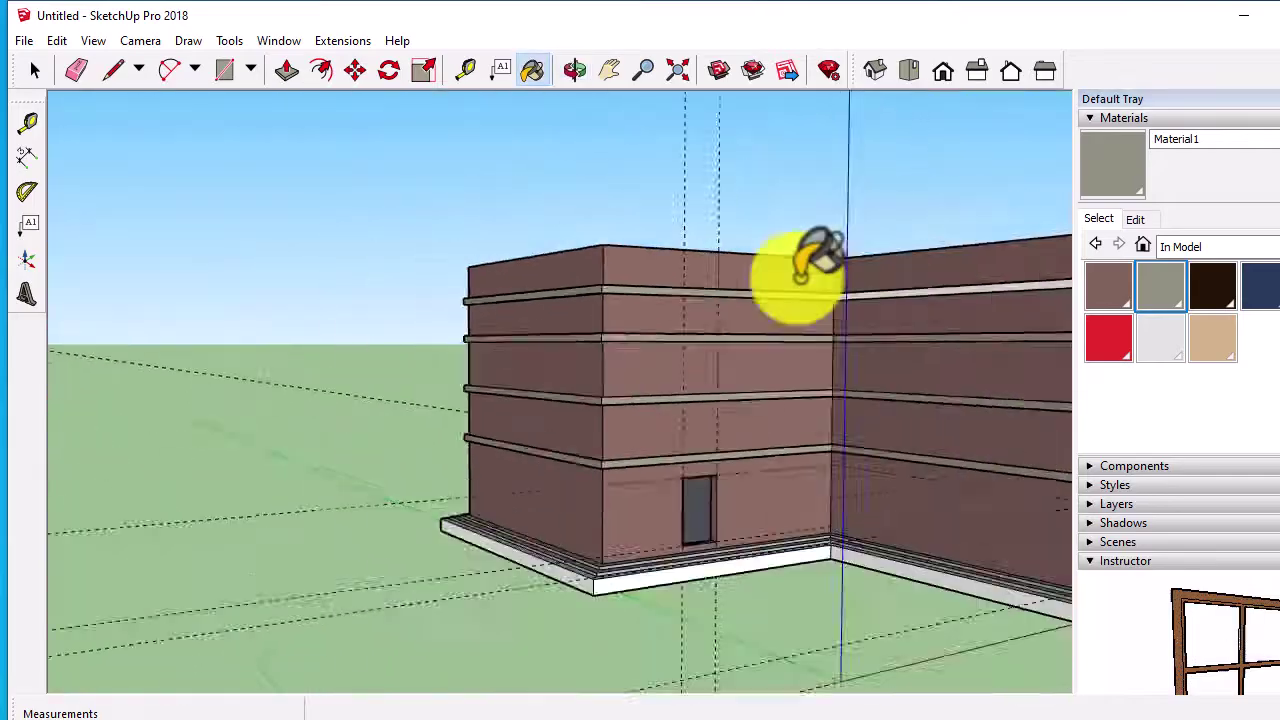
pyautogui.moveTo(800, 266); pyautogui.dragTo(986, 290, button='middle')
pyautogui.scroll(3, 877, 372)
pyautogui.moveTo(877, 372); pyautogui.dragTo(597, 408, button='middle')
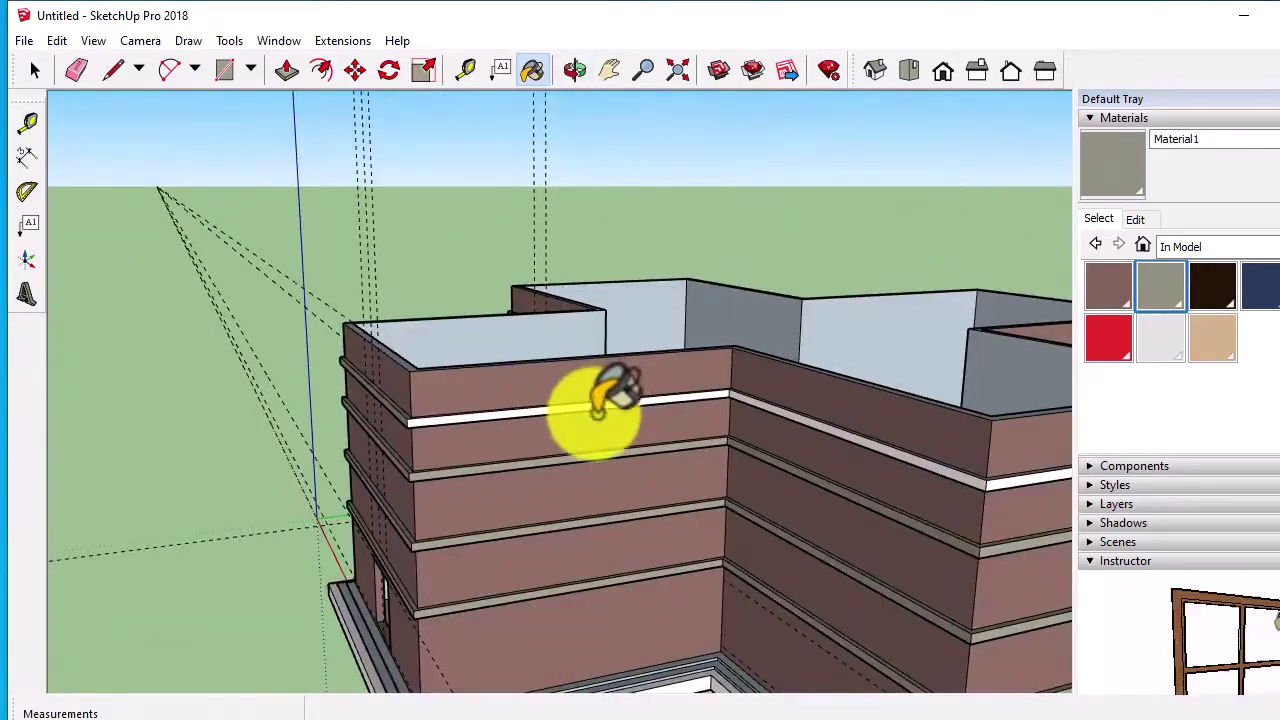
pyautogui.moveTo(925, 460); pyautogui.dragTo(866, 477, button='middle')
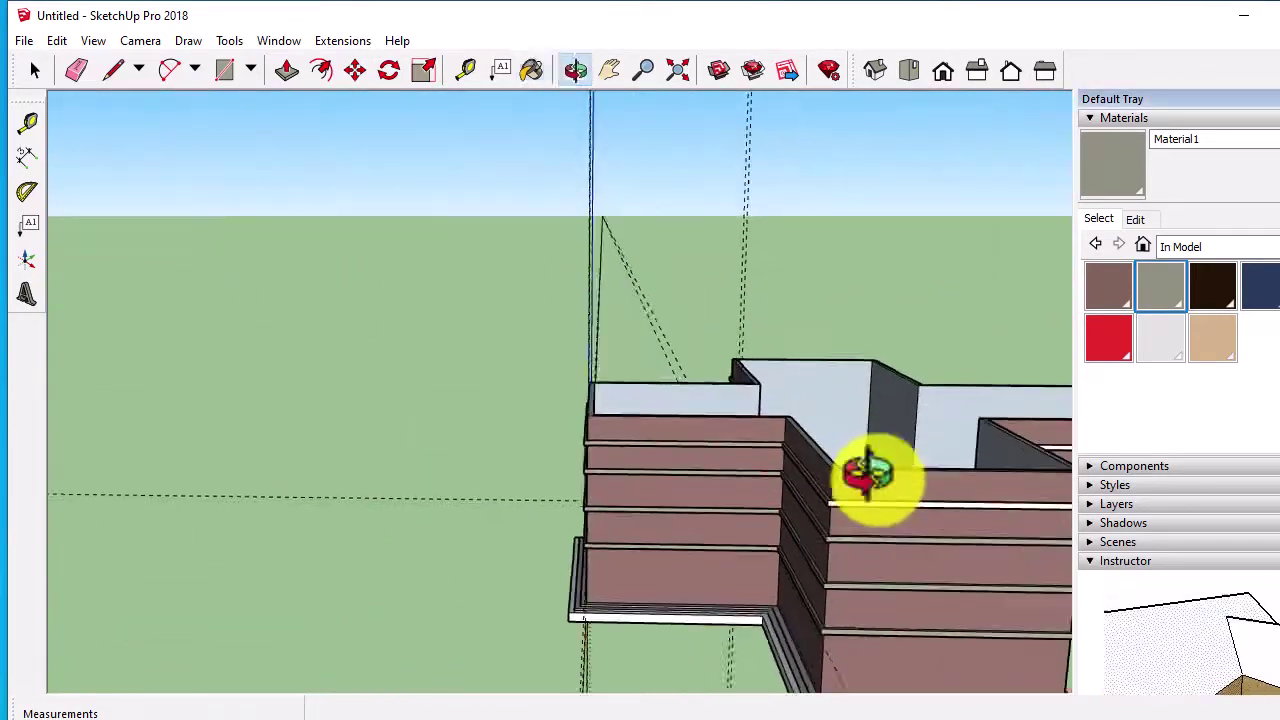
pyautogui.scroll(-4, 886, 500)
pyautogui.scroll(4, 814, 557)
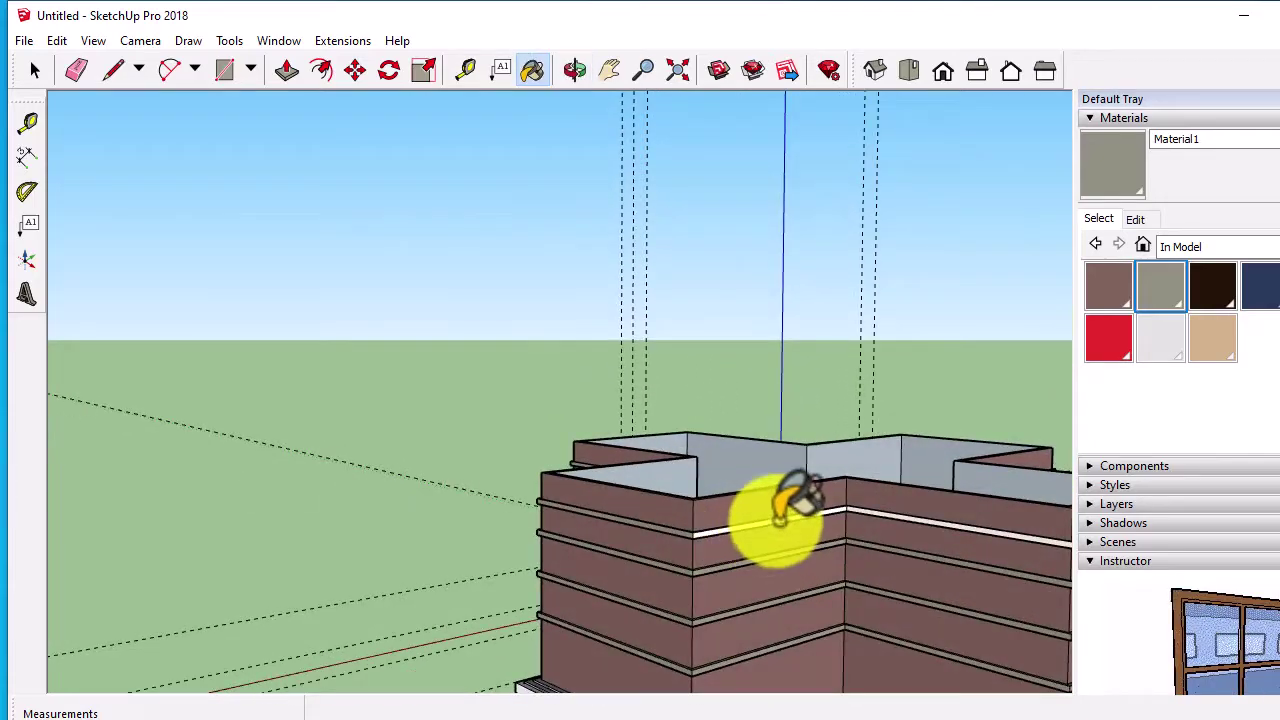
pyautogui.moveTo(922, 500); pyautogui.dragTo(951, 500, button='middle')
pyautogui.scroll(-4, 951, 506)
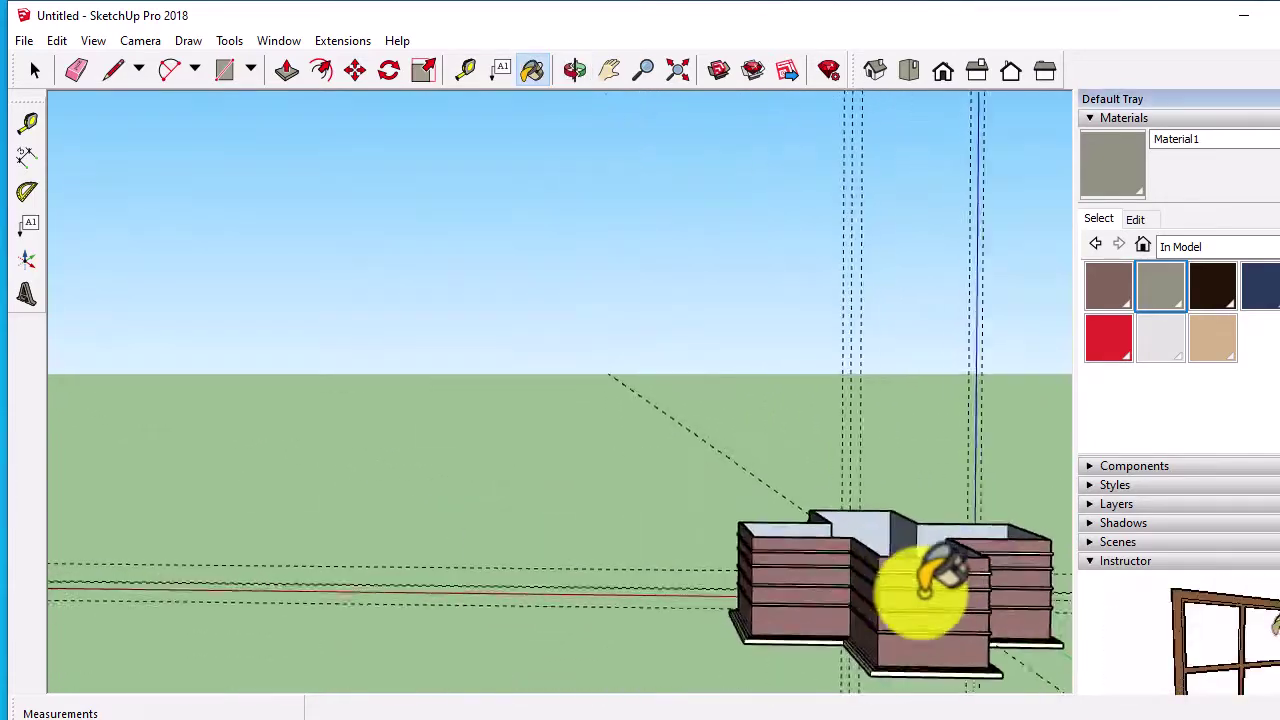
pyautogui.scroll(4, 929, 586)
pyautogui.moveTo(893, 575); pyautogui.dragTo(843, 591, button='middle')
pyautogui.scroll(-4, 843, 591)
pyautogui.scroll(4, 925, 600)
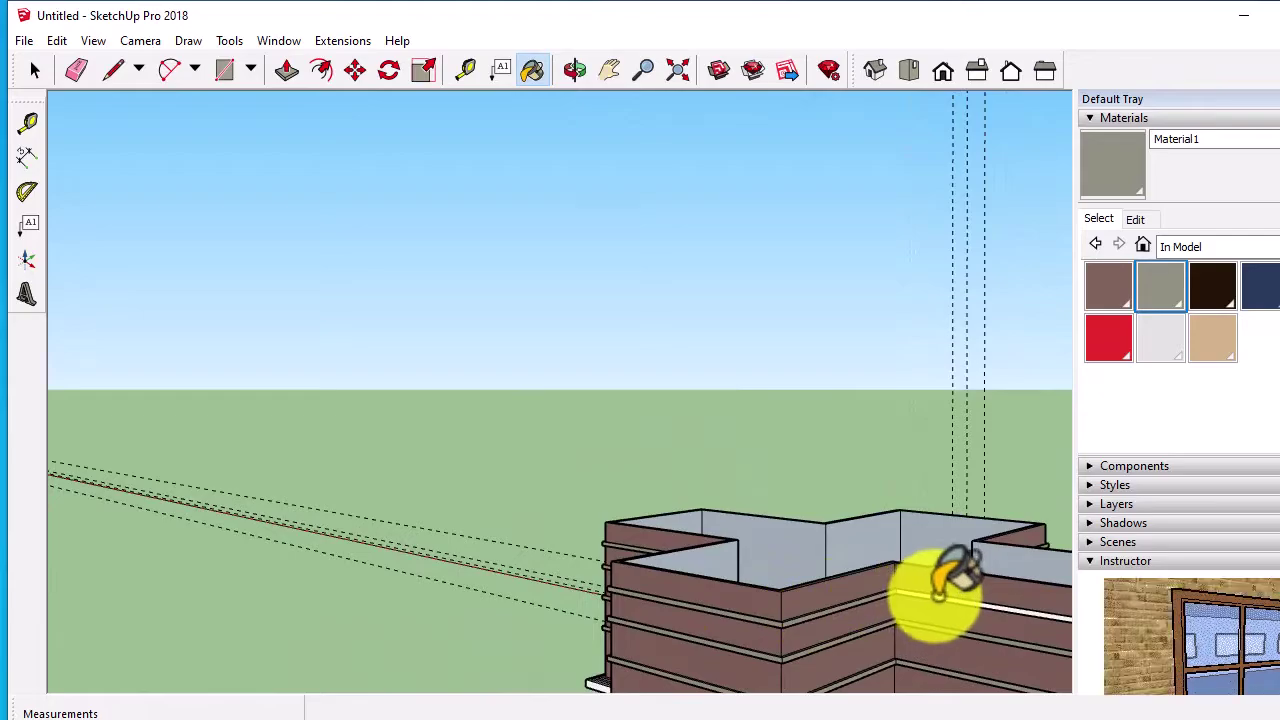
pyautogui.scroll(-2, 950, 590)
pyautogui.scroll(3, 950, 580)
pyautogui.scroll(-5, 943, 560)
# Switch to an isometric view looking down on the building and reopen the church photo
pyautogui.click(610, 69)
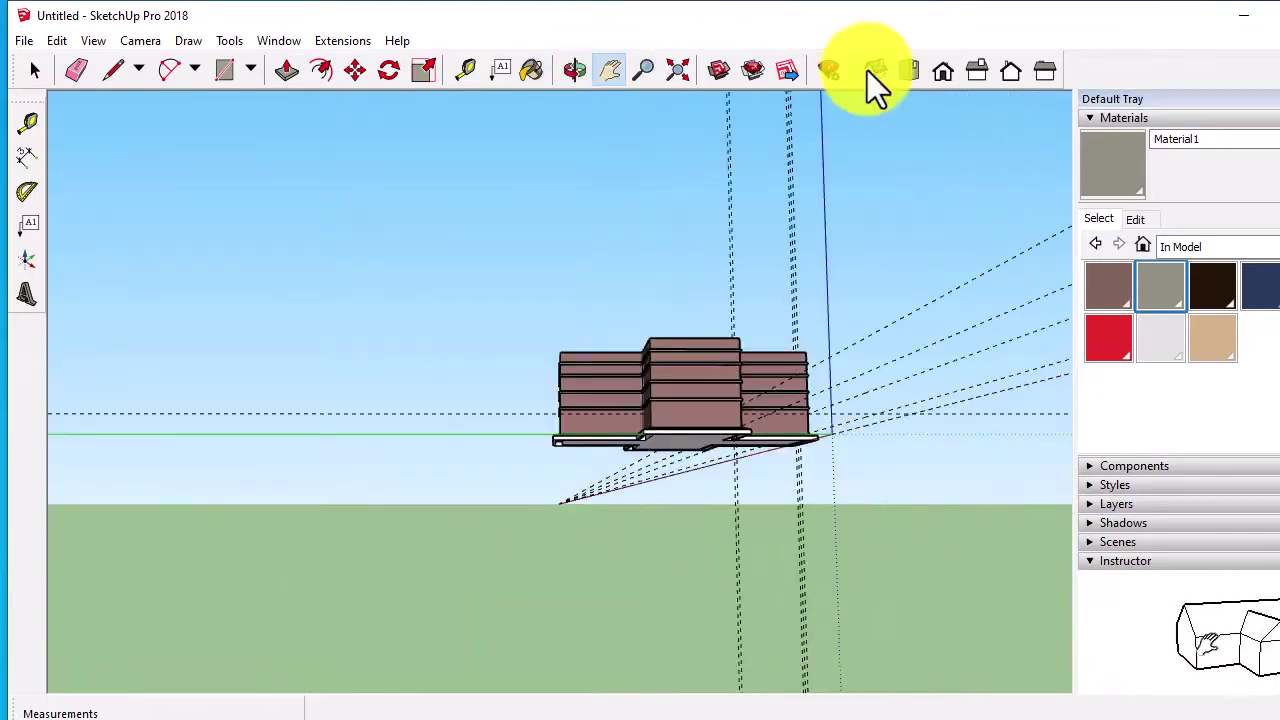
pyautogui.click(875, 70)
pyautogui.scroll(2, 491, 423)
pyautogui.scroll(3, 590, 475)
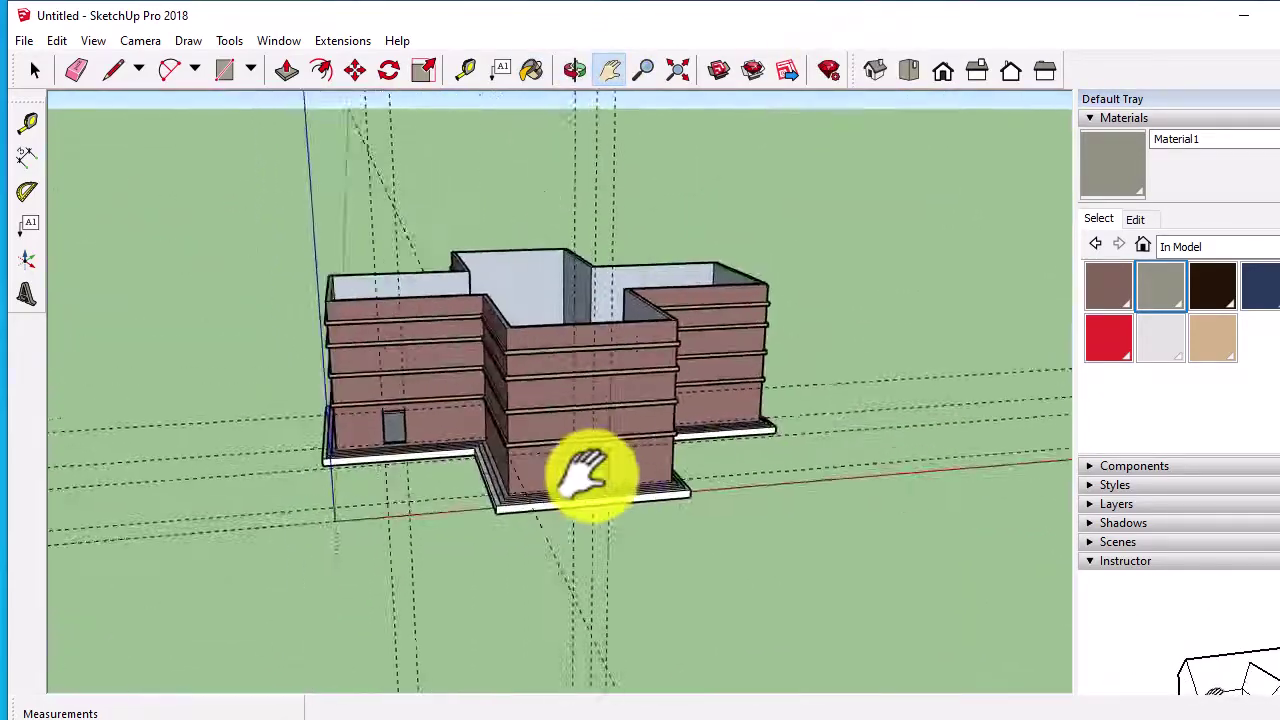
pyautogui.scroll(3, 590, 475)
pyautogui.scroll(-3, 900, 114)
pyautogui.moveTo(900, 114)
pyautogui.mouseDown(button='middle')
pyautogui.moveTo(535, 460)
pyautogui.moveTo(557, 457)
pyautogui.moveTo(528, 506)
pyautogui.moveTo(586, 543)
pyautogui.mouseUp(button='middle')
pyautogui.scroll(3, 563, 463)
pyautogui.scroll(-3, 550, 540)
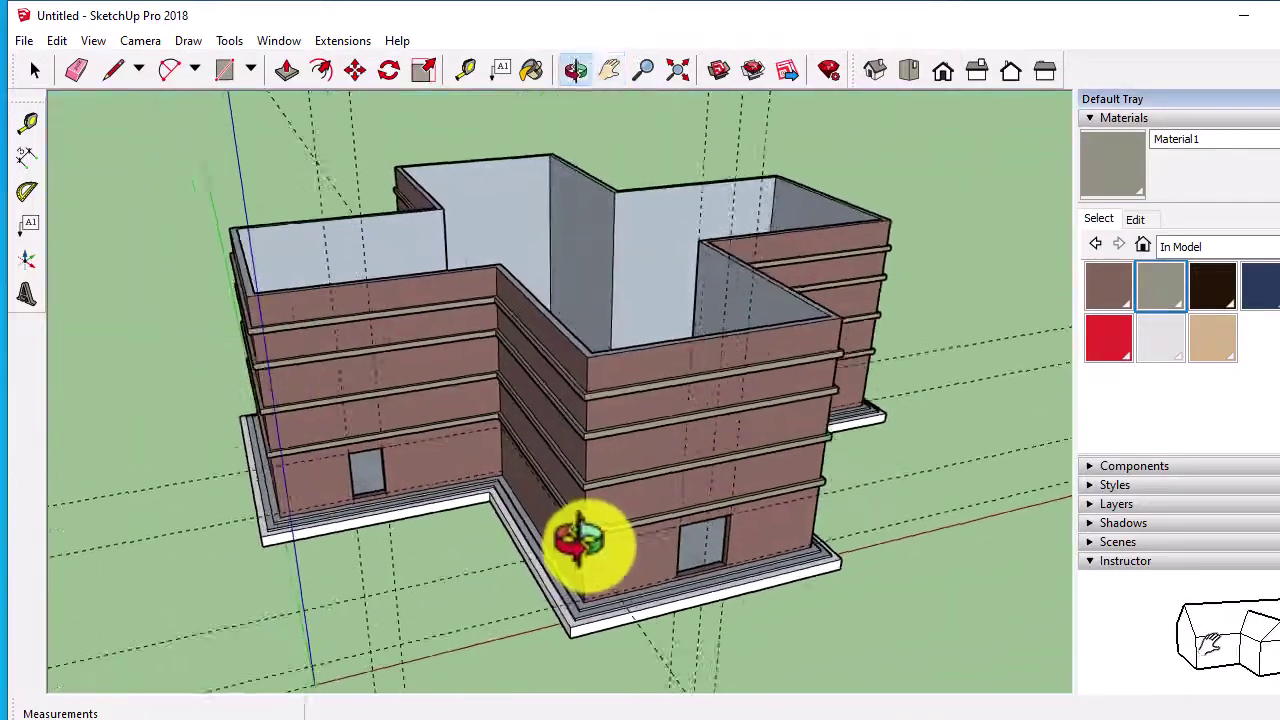
pyautogui.click(771, 714)
# Close the reference photo and orbit to the parapet's inner corner
pyautogui.scroll(-1, 487, 150)
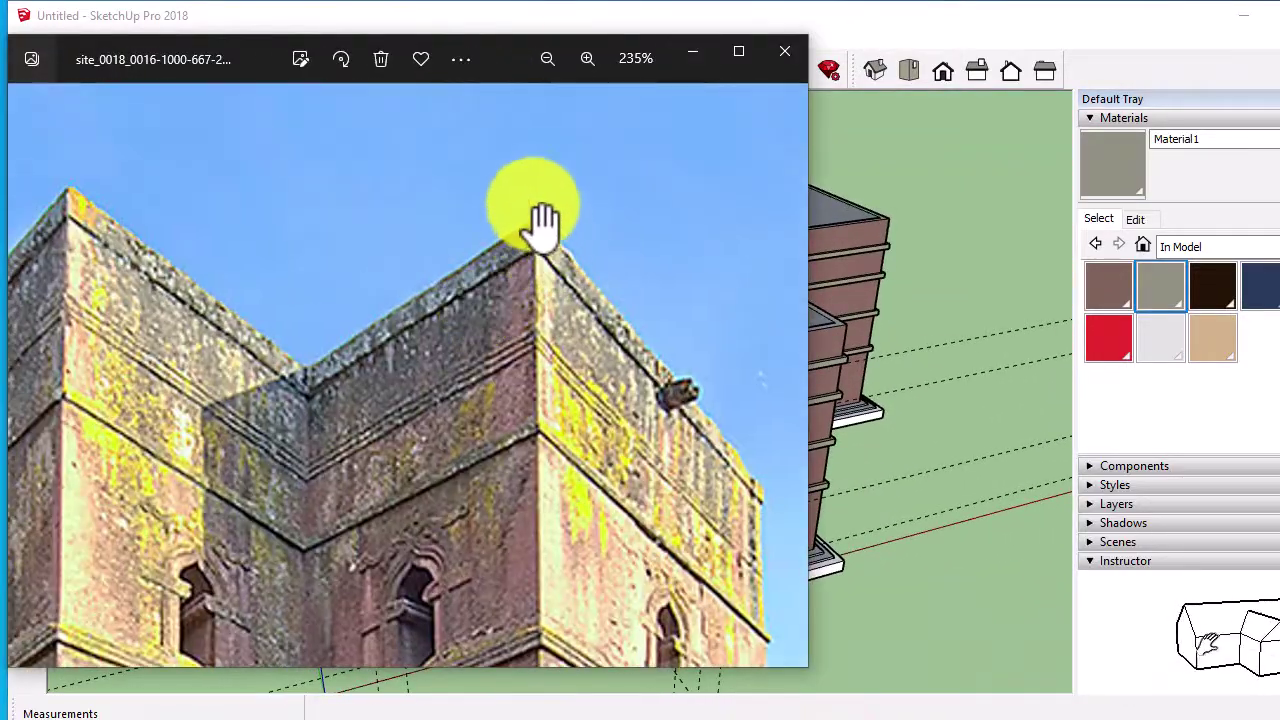
pyautogui.hotkey('alt', 'F4')
pyautogui.scroll(5, 560, 420)
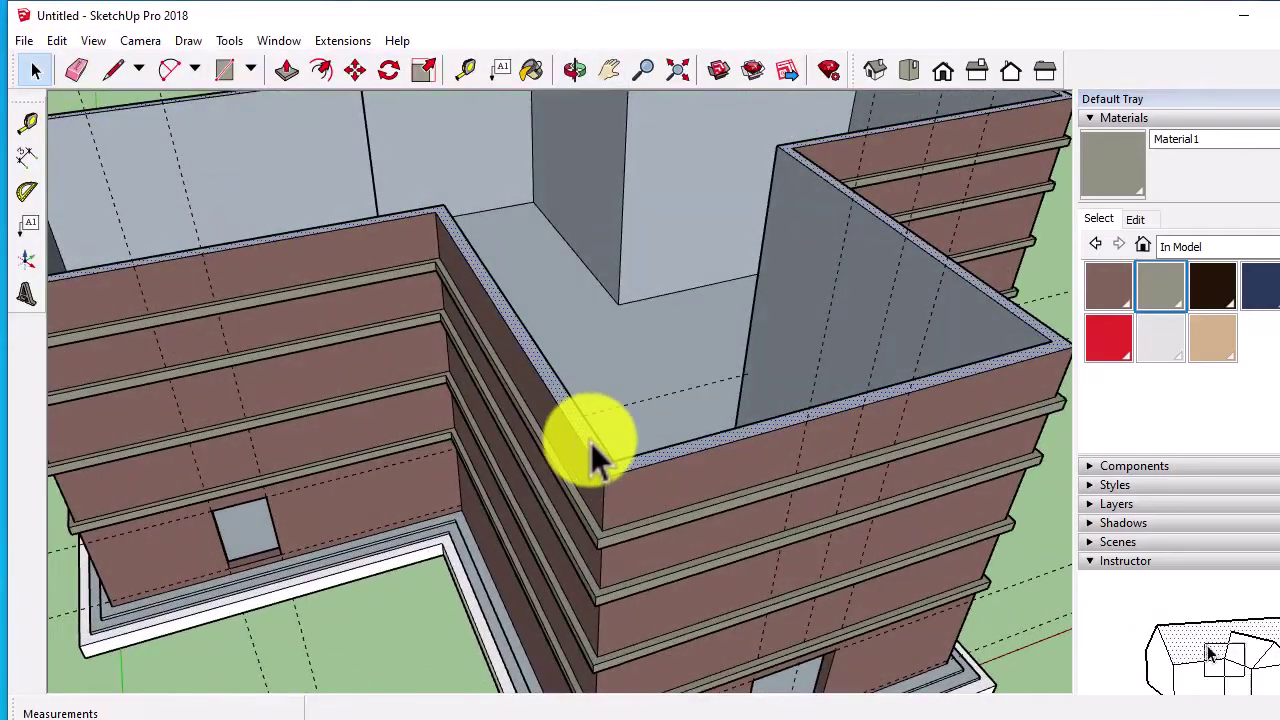
pyautogui.click(321, 69)
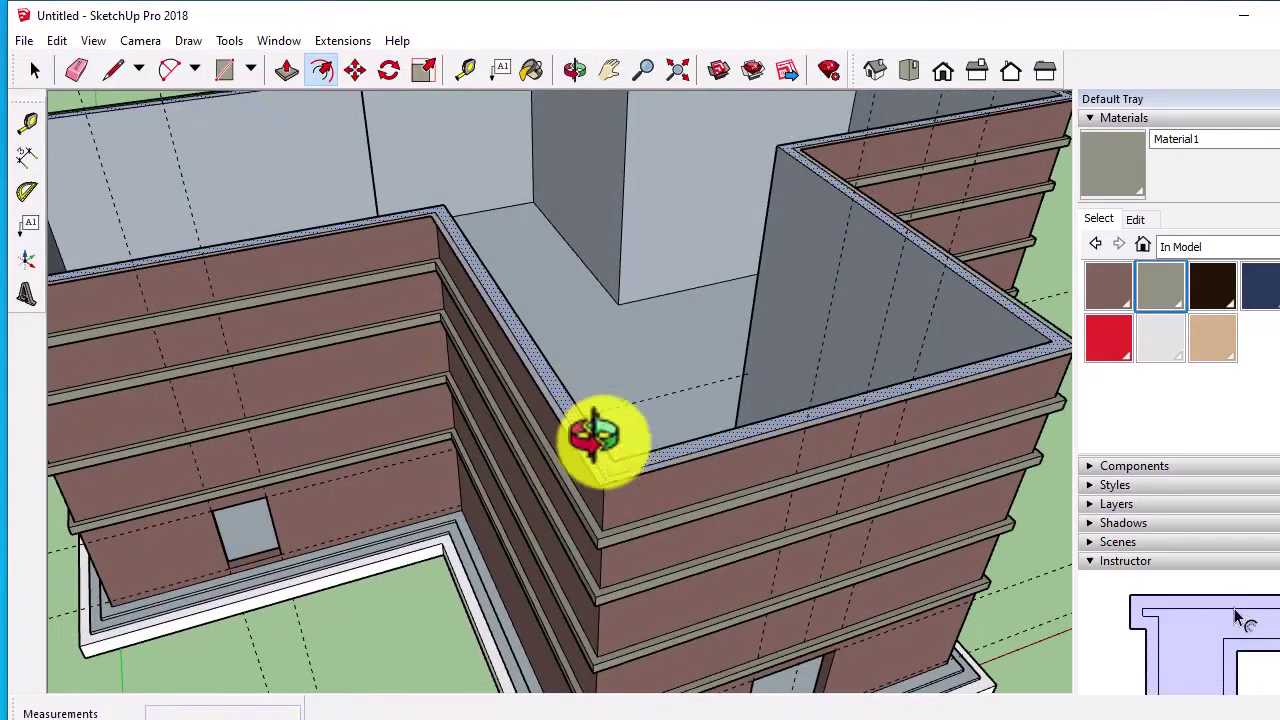
pyautogui.moveTo(595, 435); pyautogui.dragTo(680, 544)
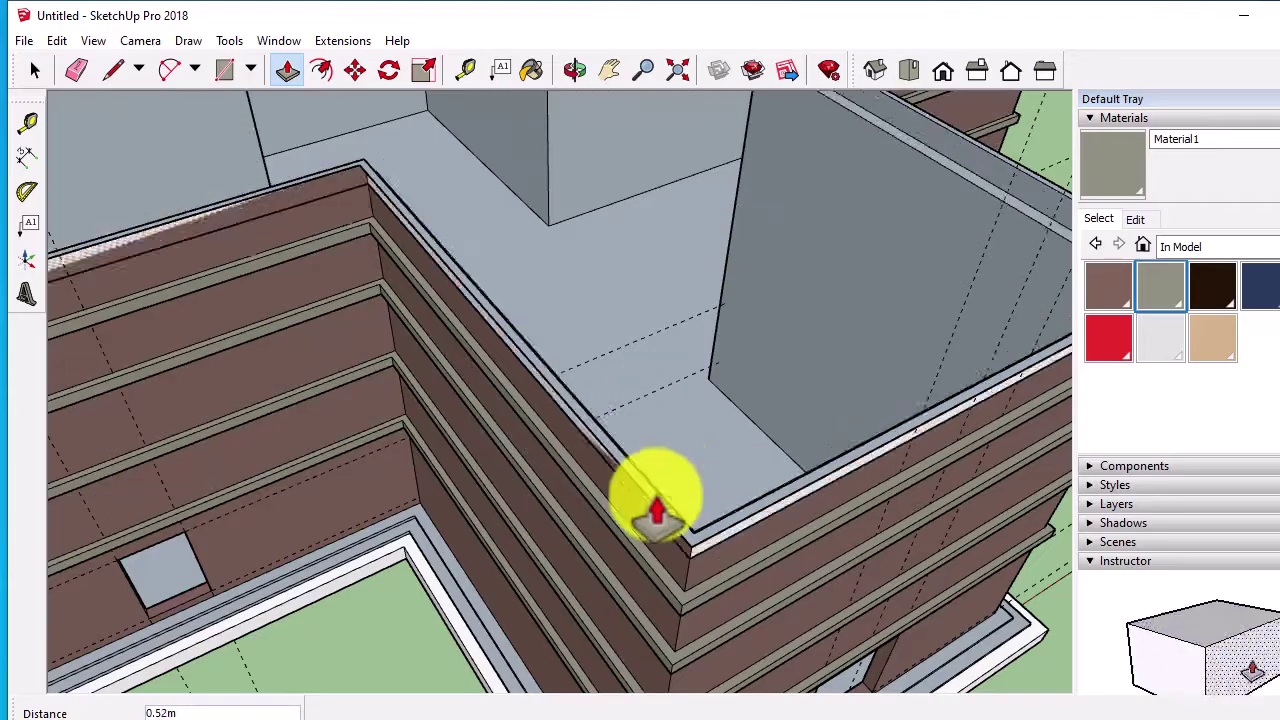
# Push/Pull the parapet top strip 0.40 m to form a stepped ledge
pyautogui.moveTo(665, 487); pyautogui.dragTo(667, 420)
pyautogui.press('Return')
pyautogui.scroll(3, 643, 486)
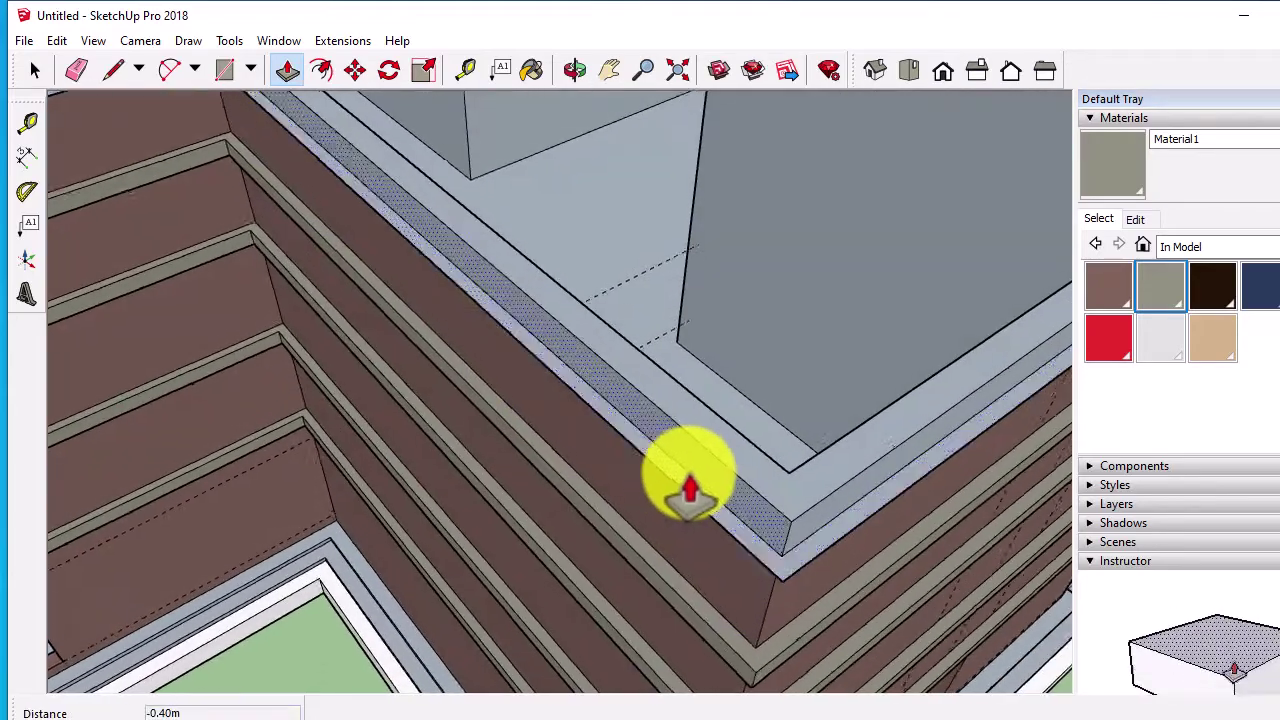
pyautogui.scroll(-2, 632, 447)
pyautogui.scroll(-3, 608, 508)
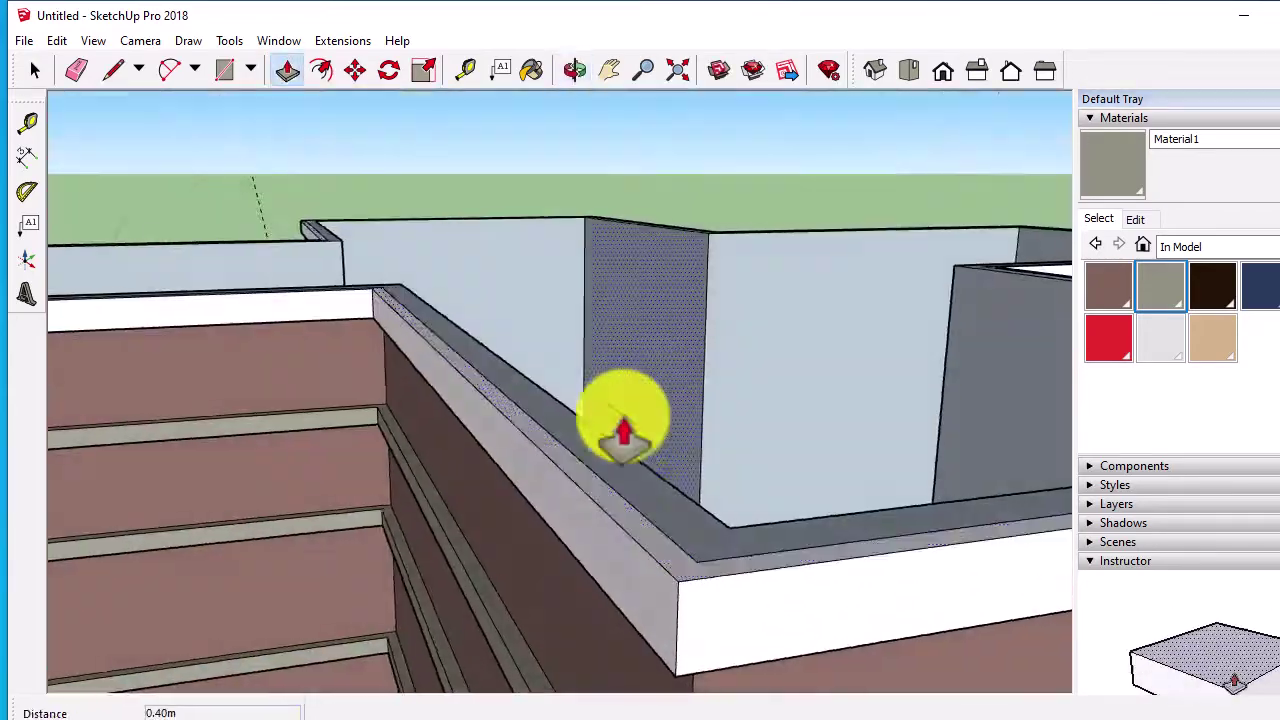
pyautogui.scroll(-5, 623, 428)
pyautogui.scroll(3, 603, 480)
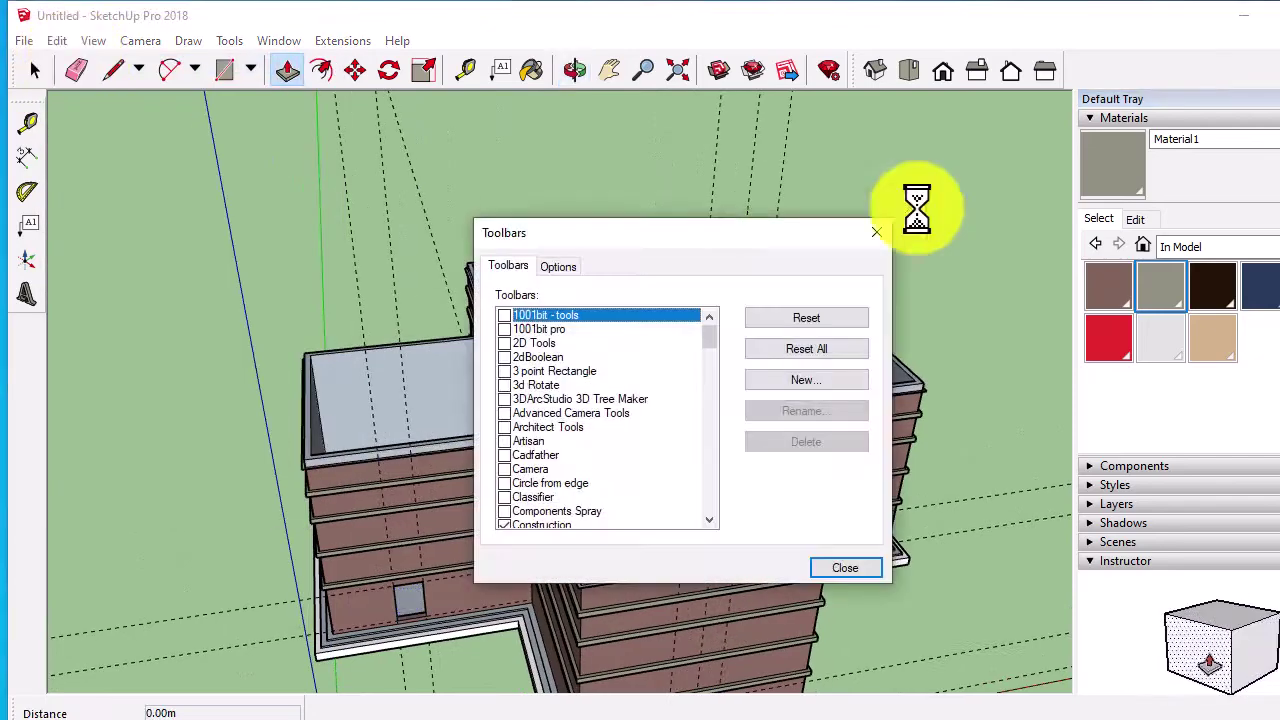
# Close the Toolbars list, close the roof outline into a face, and push it 0.40 m
pyautogui.click(880, 230)
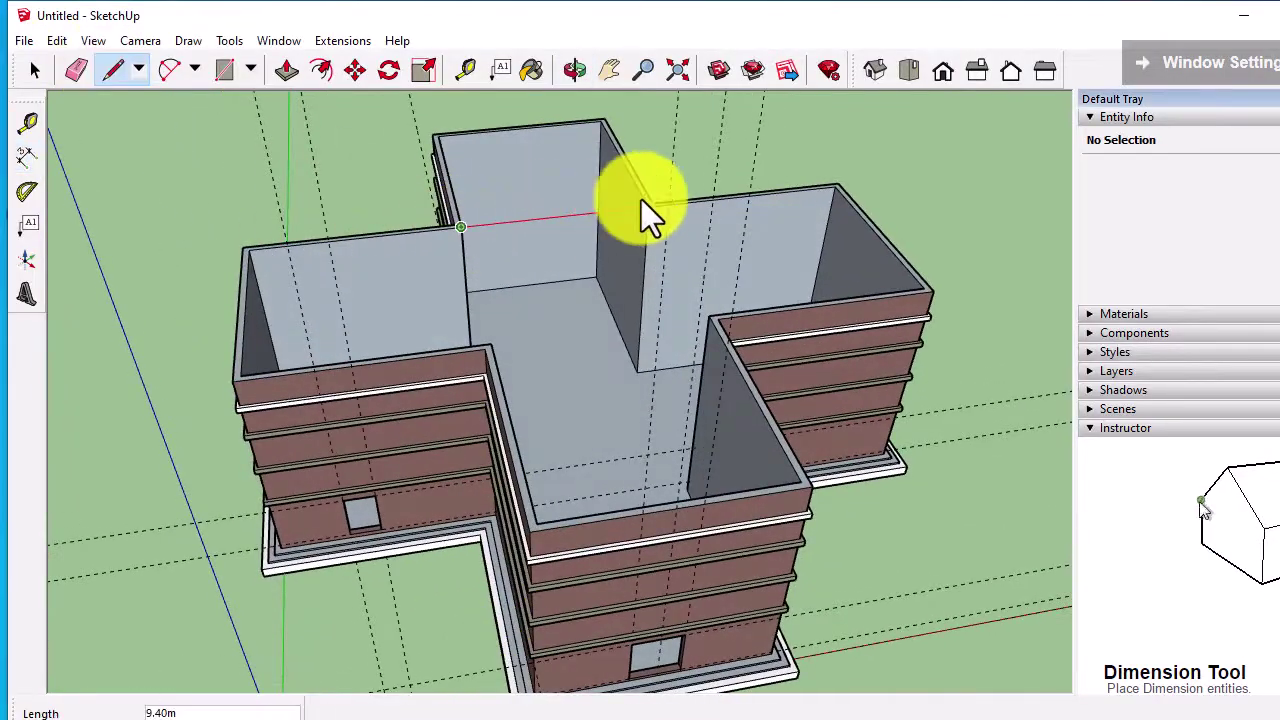
pyautogui.click(641, 199)
pyautogui.press('space')
pyautogui.press('p')
pyautogui.click(567, 420)
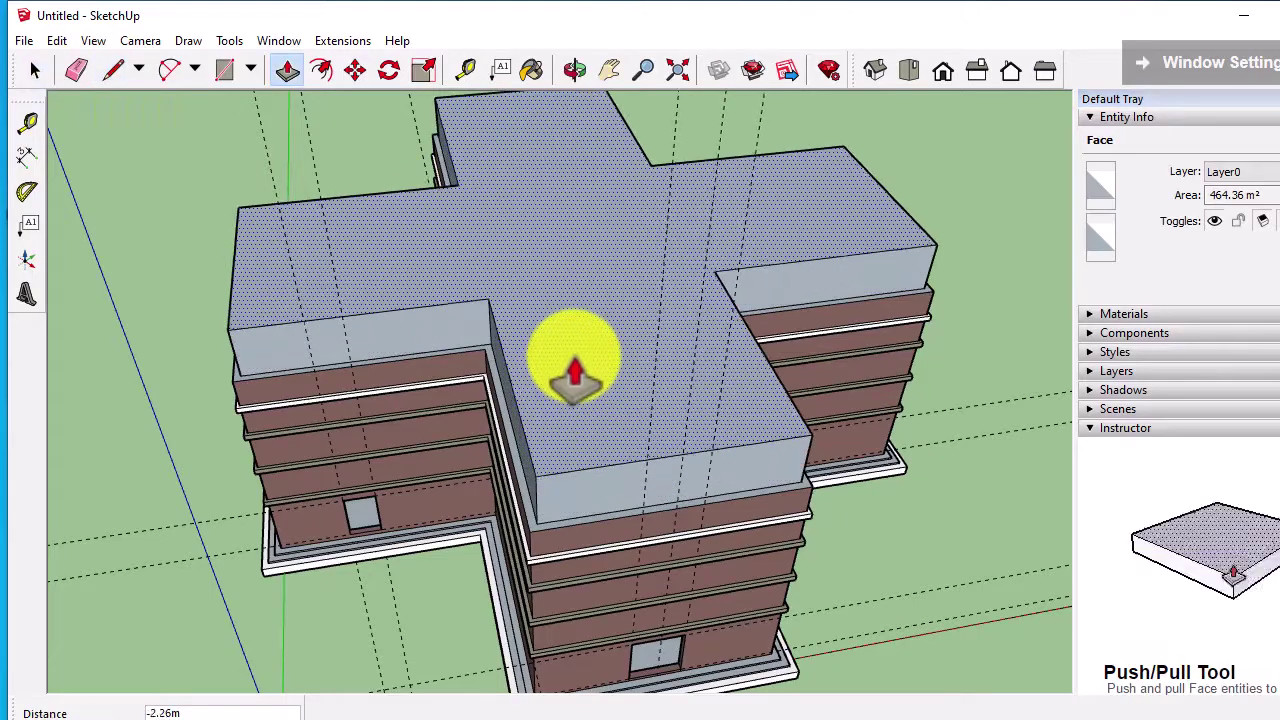
pyautogui.press('Return')
pyautogui.scroll(5, 586, 509)
pyautogui.scroll(2, 534, 491)
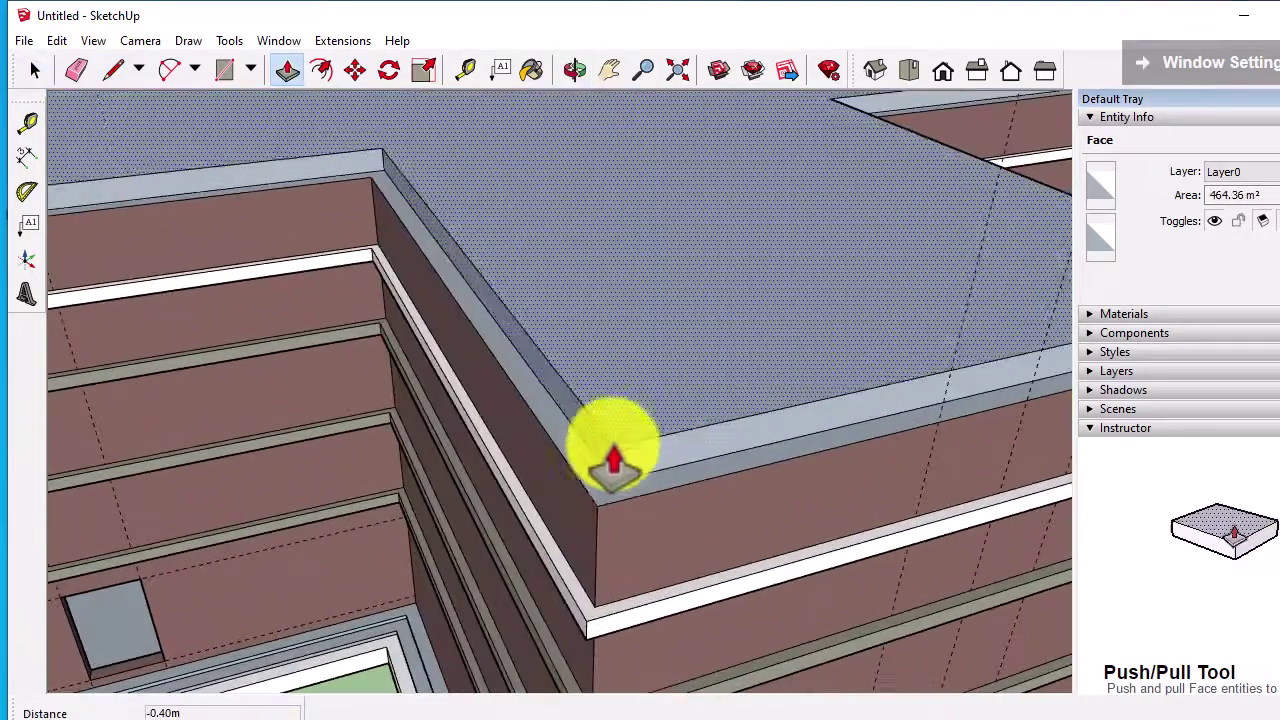
pyautogui.scroll(2, 609, 437)
pyautogui.scroll(-2, 633, 430)
# Offset the roof outline inward to create a border strip
pyautogui.click(34, 69)
pyautogui.scroll(2, 628, 450)
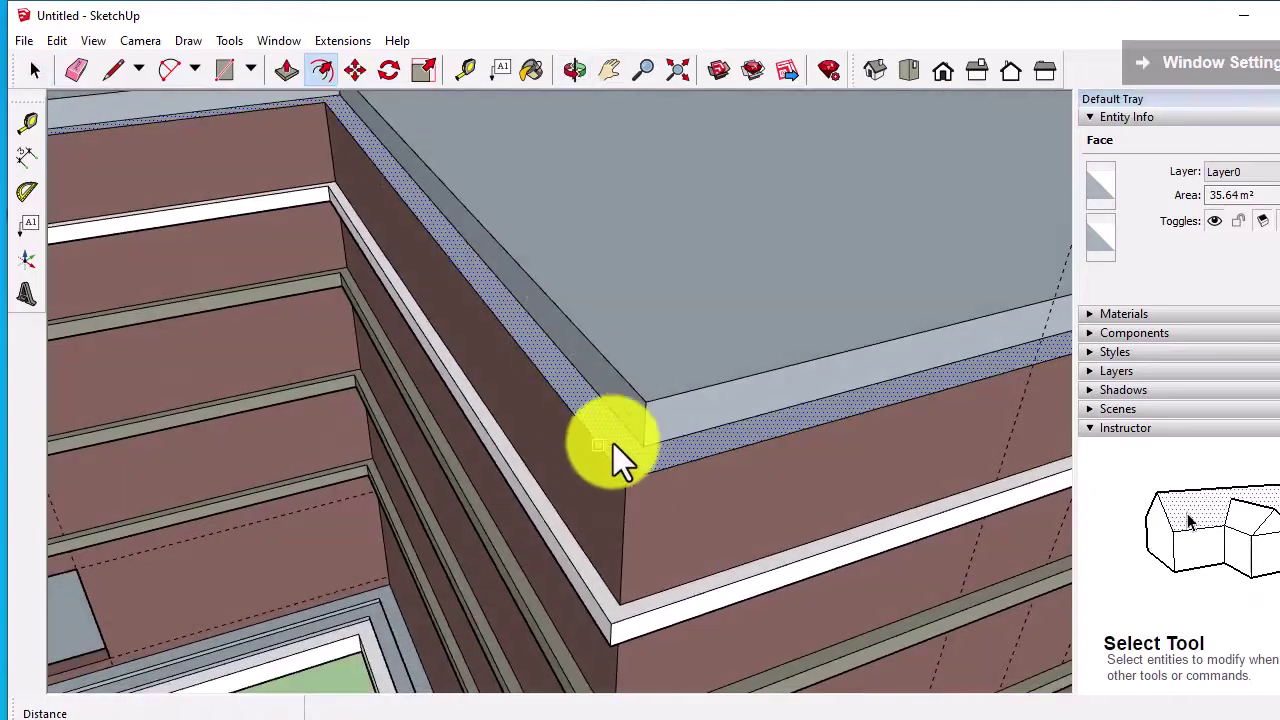
pyautogui.press('f')
pyautogui.click(586, 471)
pyautogui.press('space')
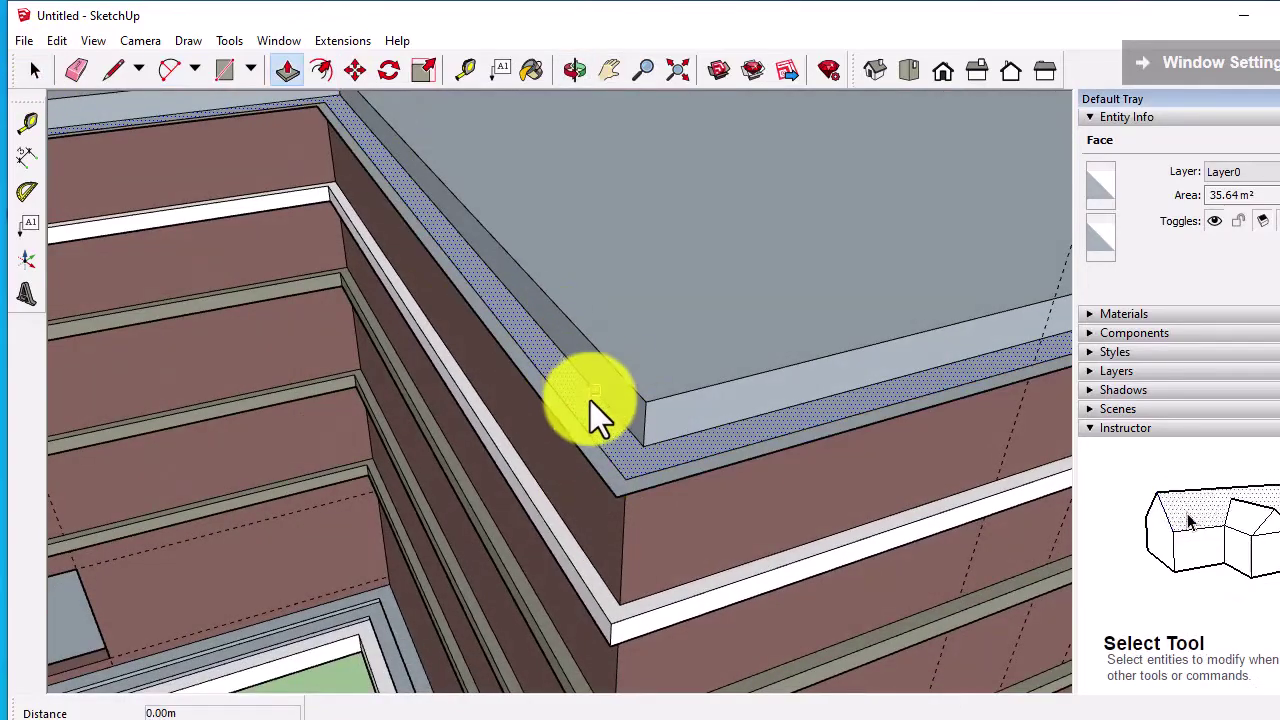
# Push/Pull the roof border strip up 0.40 m
pyautogui.press('p')
pyautogui.click(590, 400)
pyautogui.doubleClick(566, 327)
pyautogui.moveTo(573, 348)
pyautogui.mouseDown(button='middle')
pyautogui.moveTo(536, 491)
pyautogui.moveTo(604, 428)
pyautogui.mouseUp(button='middle')
pyautogui.click(594, 424)
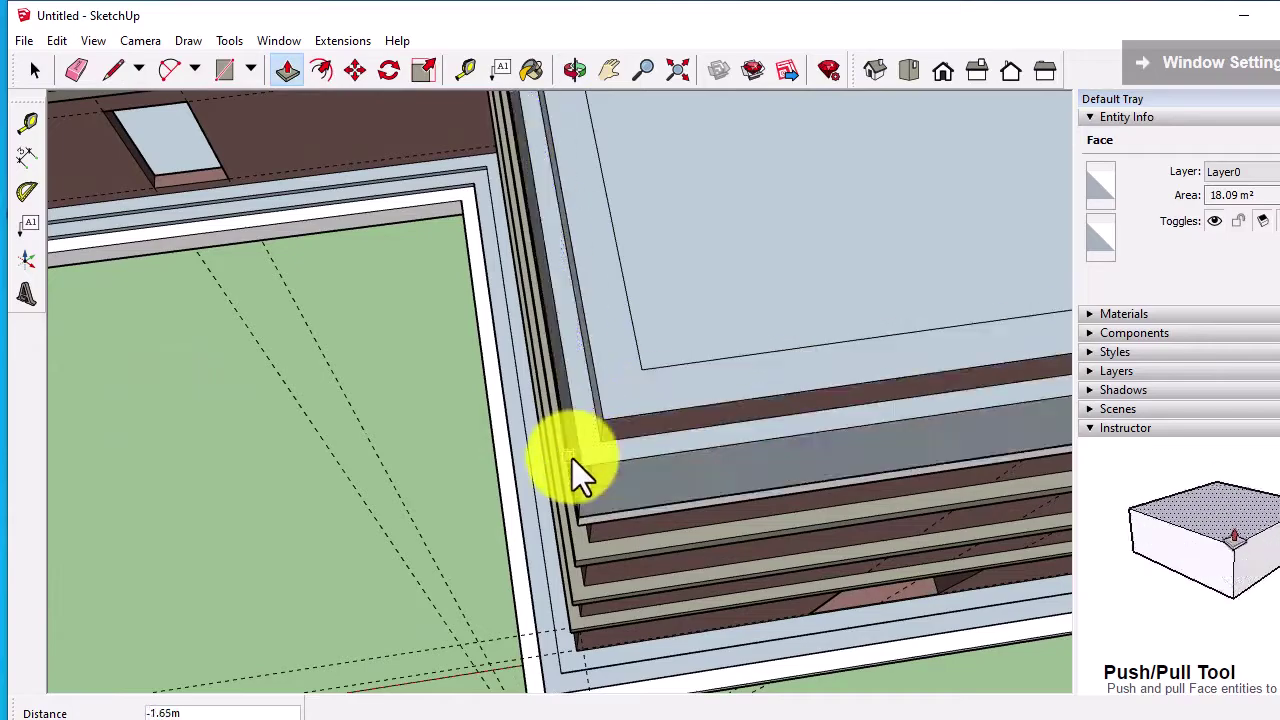
pyautogui.click(595, 400)
# Push the remaining roof border face 0.40 m and select the four guide lines
pyautogui.moveTo(587, 395); pyautogui.dragTo(652, 303, button='middle')
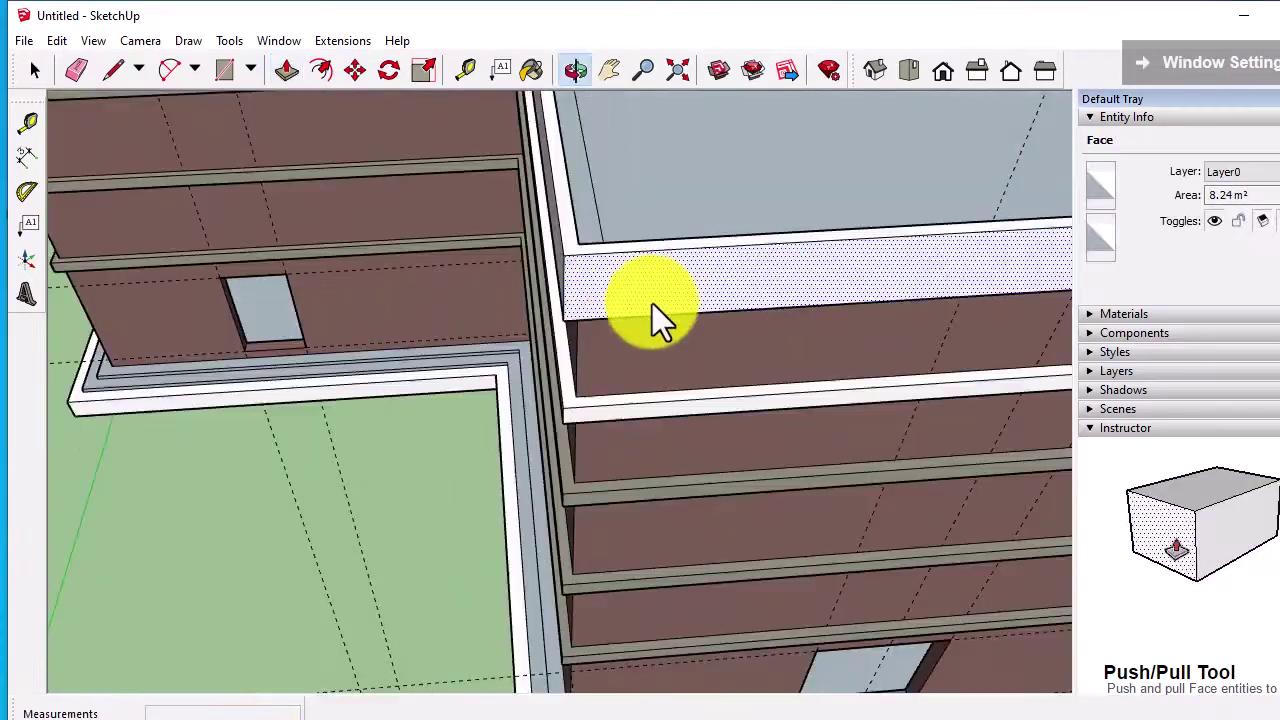
pyautogui.moveTo(571, 286); pyautogui.dragTo(623, 325, button='middle')
pyautogui.click(625, 320)
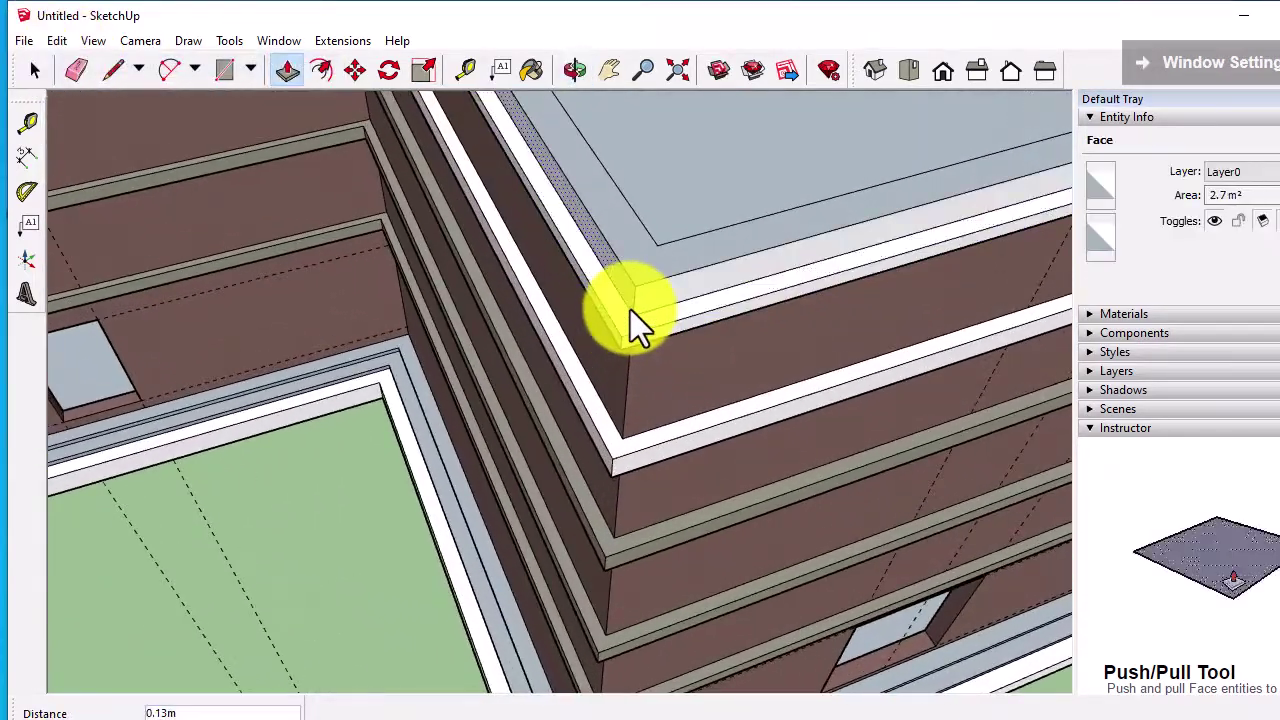
pyautogui.click(645, 285)
pyautogui.scroll(-10, 600, 280)
pyautogui.click(35, 70)
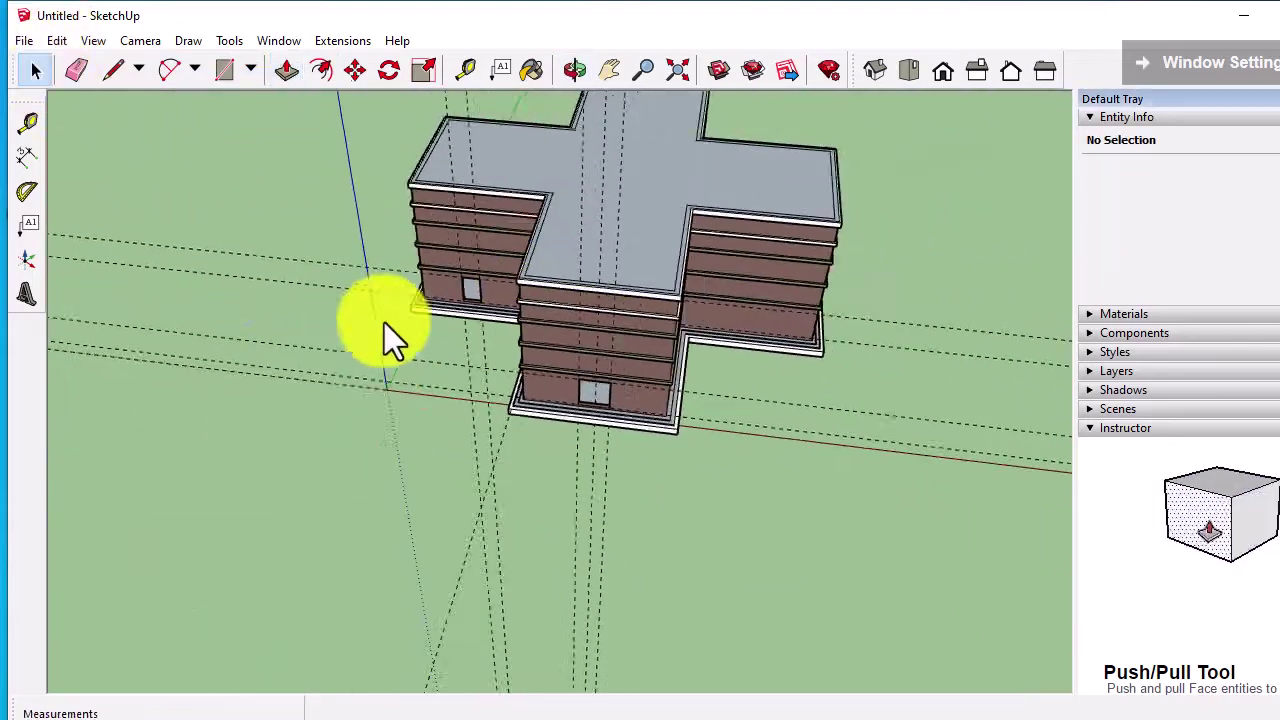
pyautogui.moveTo(384, 322); pyautogui.dragTo(470, 335, button='middle')
pyautogui.moveTo(470, 335); pyautogui.dragTo(575, 612)
# Delete the selected guide lines and zoom in on the whole building
pyautogui.press('Delete')
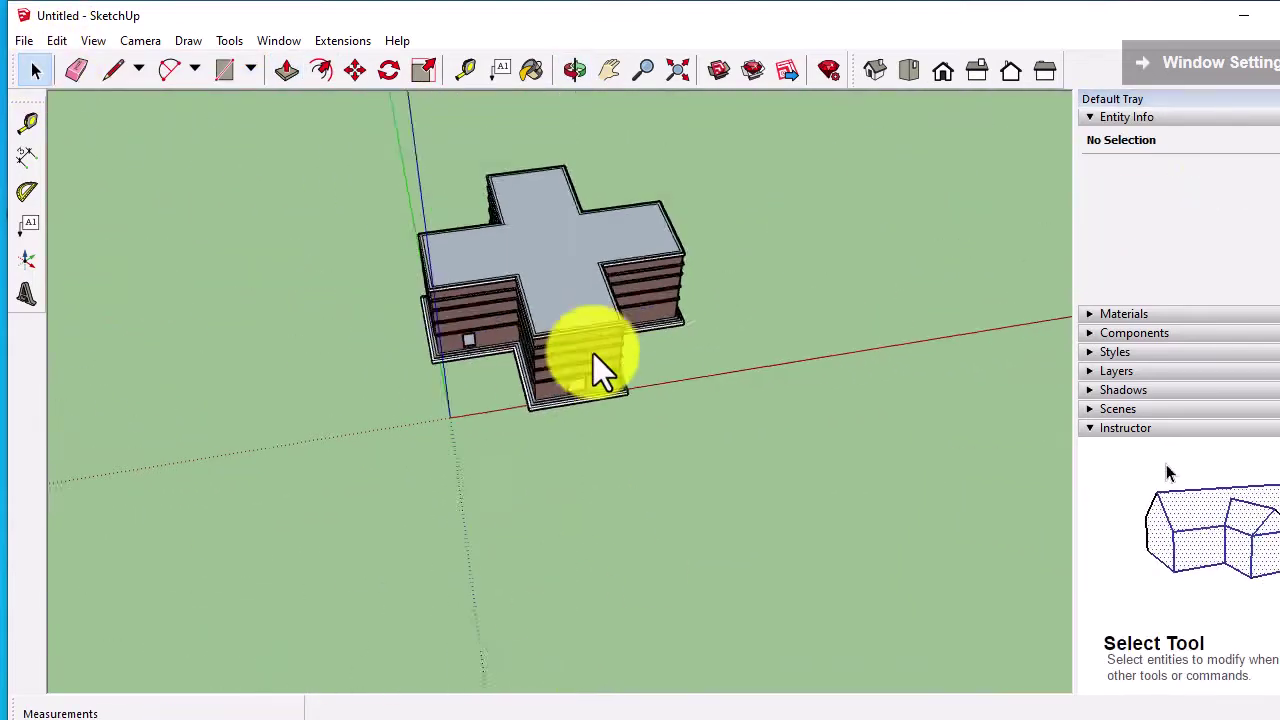
pyautogui.moveTo(593, 353); pyautogui.dragTo(523, 357, button='middle')
pyautogui.scroll(3, 514, 351)
# Try painting the roof brown from the Colors collection, then undo it
pyautogui.press('b')
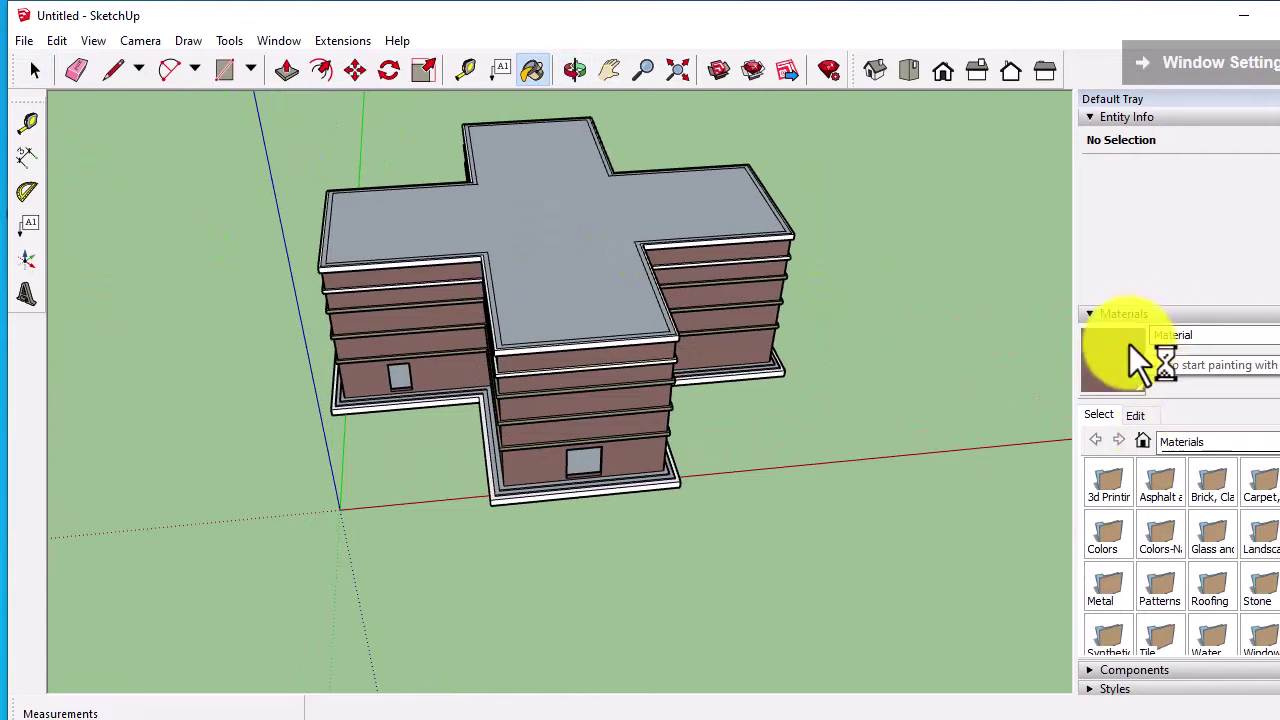
pyautogui.click(1200, 442)
pyautogui.click(1245, 520)
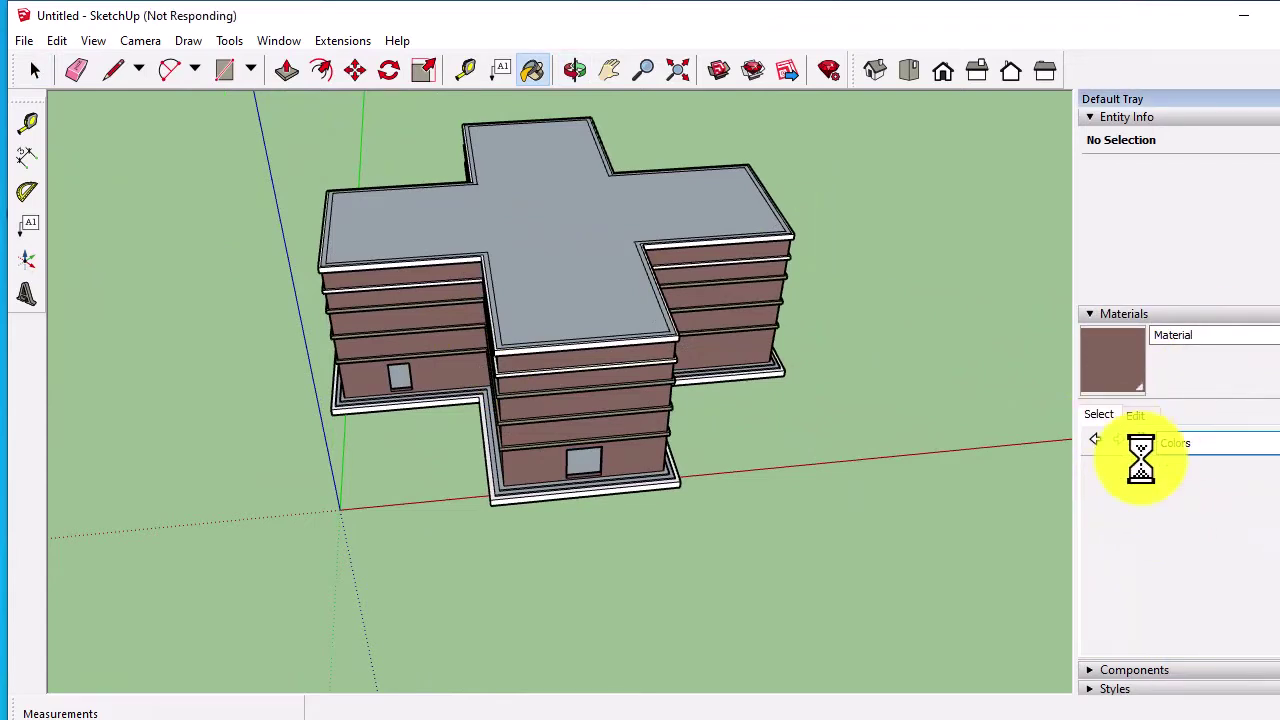
pyautogui.click(1135, 414)
pyautogui.click(552, 245)
pyautogui.click(56, 40)
pyautogui.click(72, 66)
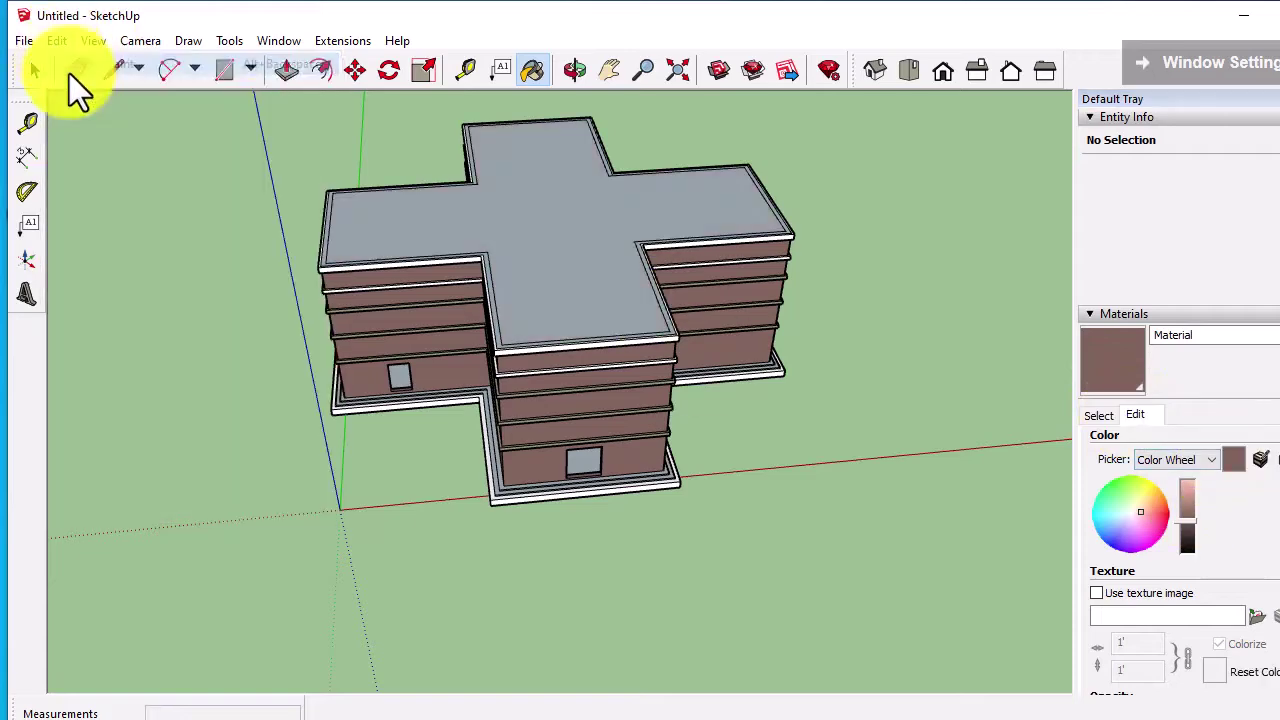
pyautogui.scroll(-3, 1248, 528)
pyautogui.scroll(3, 1262, 393)
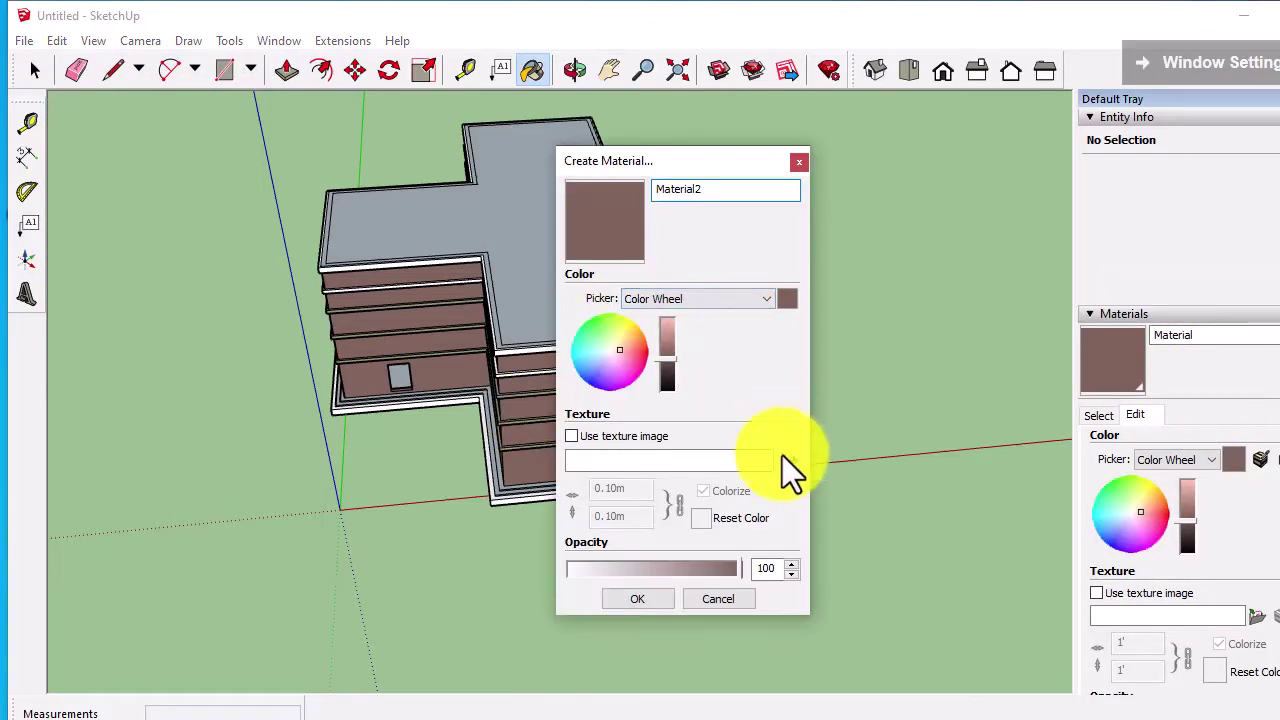
# Create the new grey Material2 with no texture image and paint the roof with it
pyautogui.click(781, 455)
pyautogui.click(646, 332)
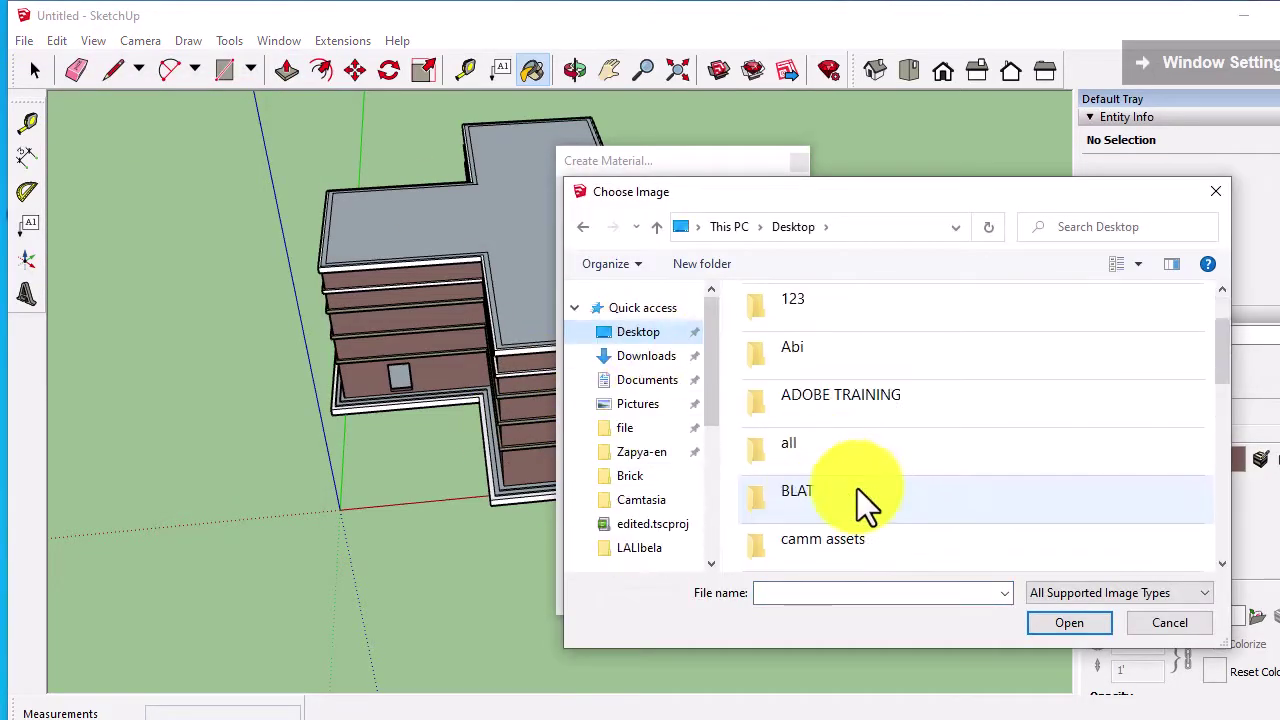
pyautogui.scroll(-5, 857, 488)
pyautogui.scroll(-5, 845, 440)
pyautogui.doubleClick(837, 401)
pyautogui.click(790, 345)
pyautogui.click(1046, 615)
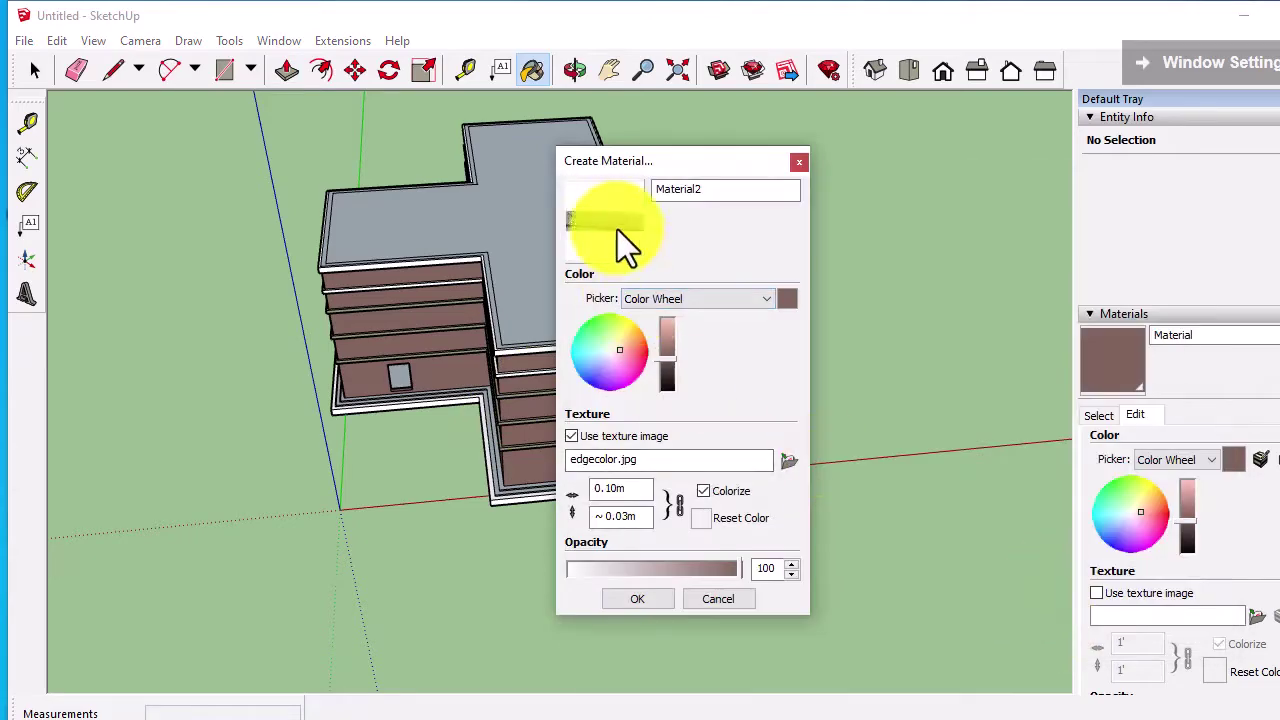
pyautogui.press('Return')
pyautogui.click(1096, 593)
pyautogui.click(525, 240)
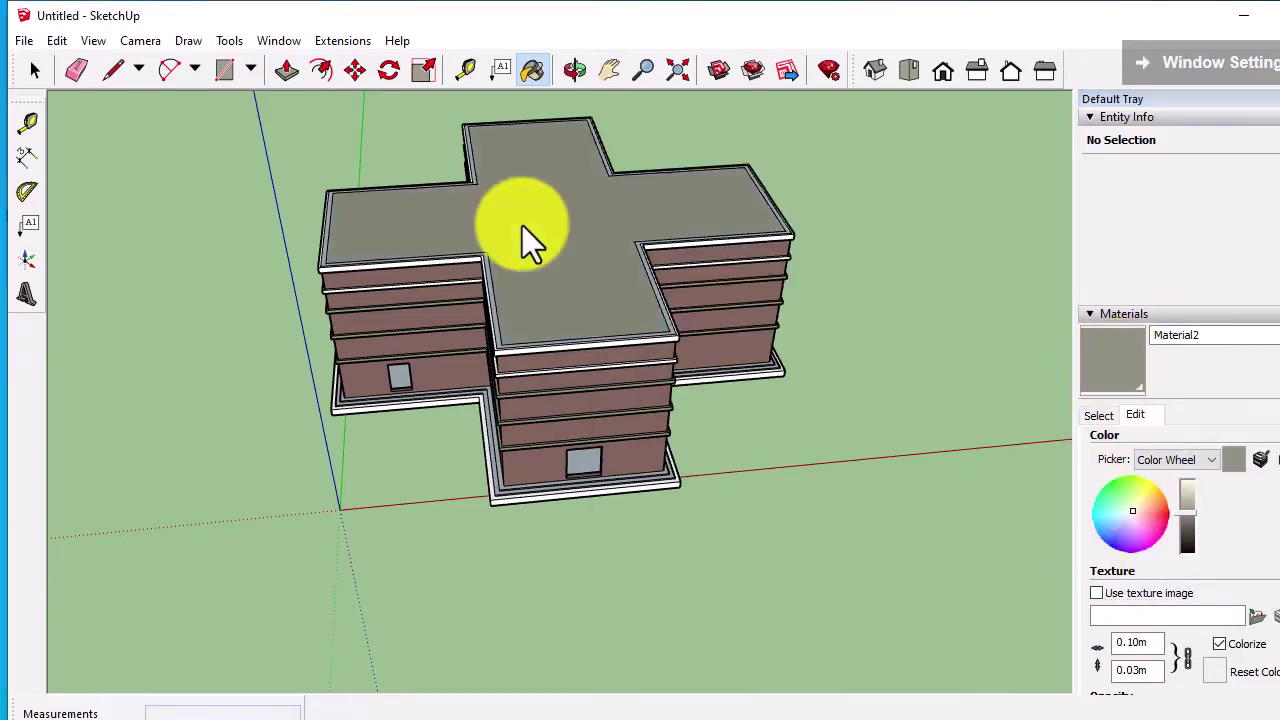
pyautogui.moveTo(525, 240); pyautogui.dragTo(659, 281, button='middle')
# Orbit around the building to inspect the grey roof from several sides and from above
pyautogui.press('space')
pyautogui.scroll(3, 659, 281)
pyautogui.press('b')
pyautogui.scroll(3, 632, 333)
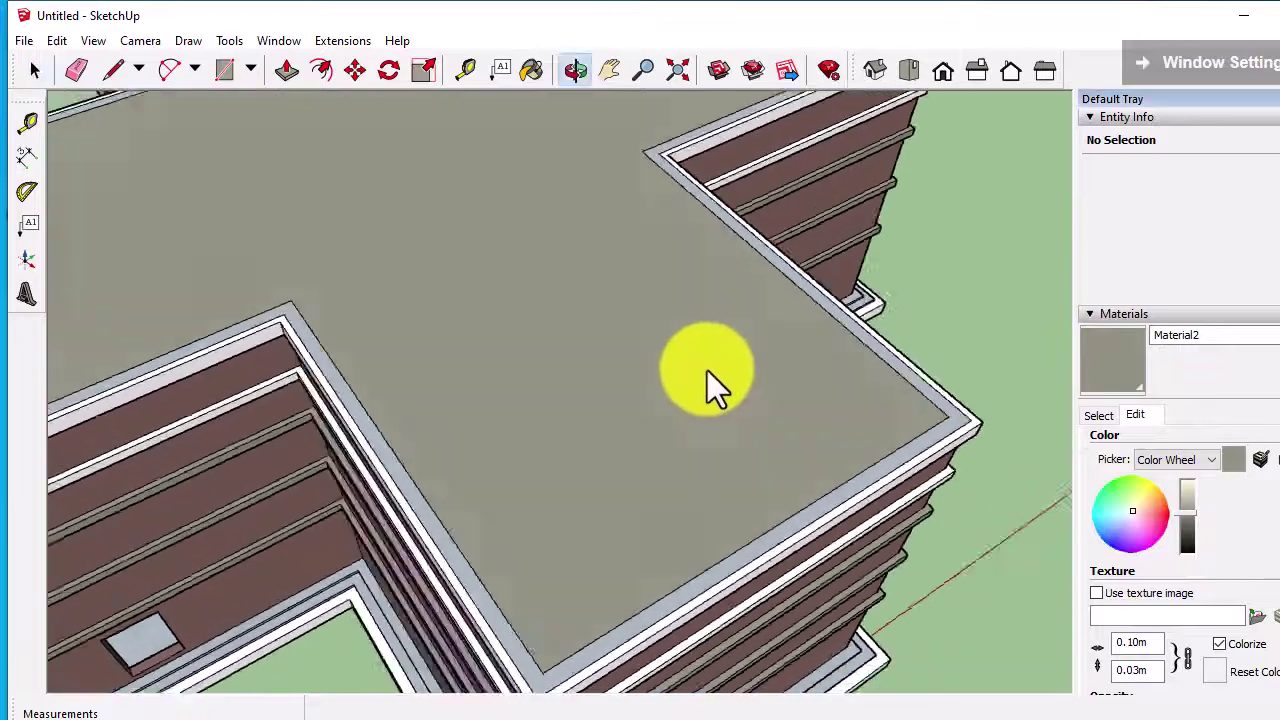
pyautogui.scroll(3, 707, 370)
pyautogui.scroll(3, 759, 320)
pyautogui.moveTo(821, 349)
pyautogui.mouseDown(button='middle')
pyautogui.moveTo(857, 428)
pyautogui.moveTo(713, 361)
pyautogui.mouseUp(button='middle')
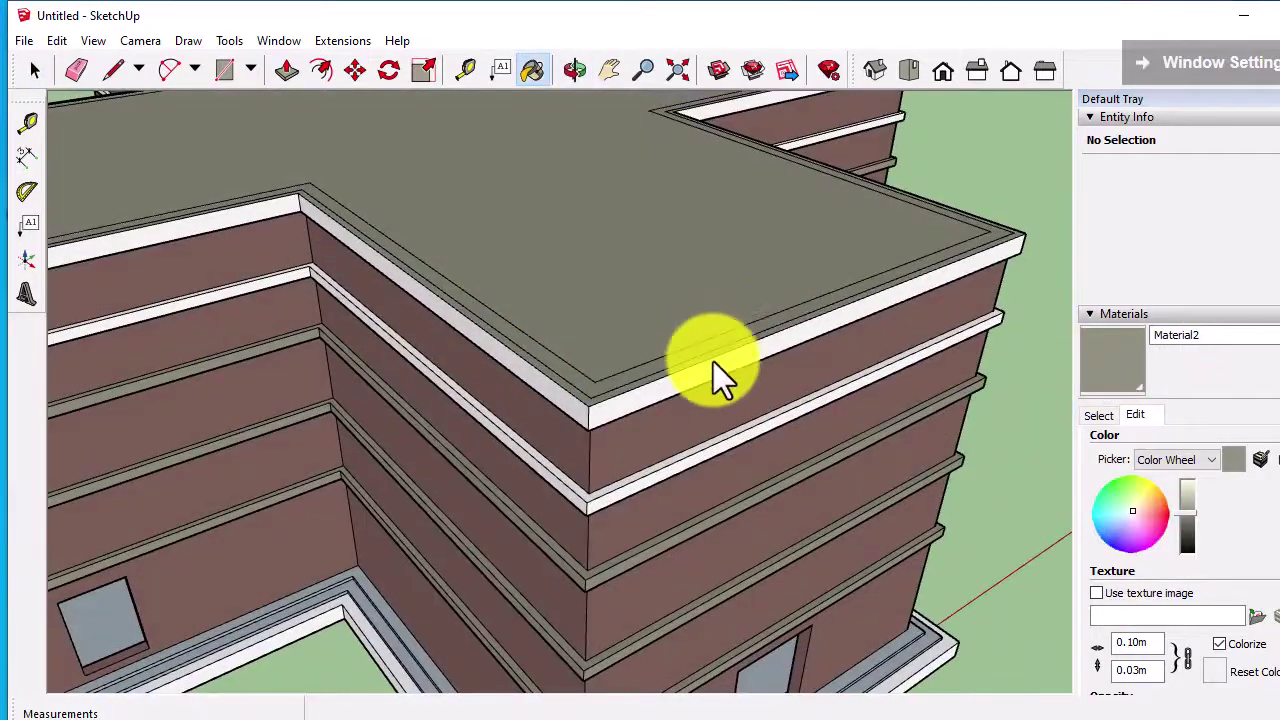
pyautogui.moveTo(542, 373); pyautogui.dragTo(371, 322, button='middle')
pyautogui.scroll(-3, 662, 300)
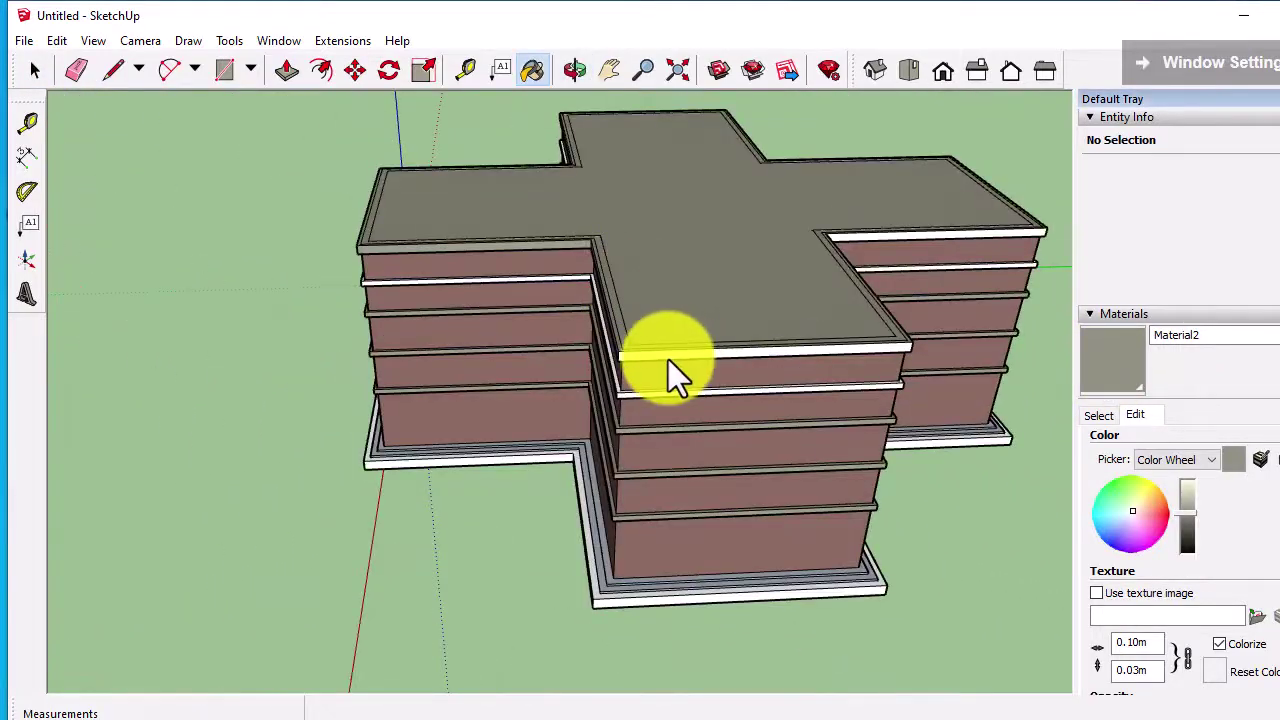
pyautogui.moveTo(668, 359); pyautogui.dragTo(548, 332, button='middle')
pyautogui.scroll(3, 834, 342)
pyautogui.moveTo(834, 342)
pyautogui.mouseDown(button='middle')
pyautogui.moveTo(840, 381)
pyautogui.moveTo(643, 329)
pyautogui.moveTo(837, 351)
pyautogui.moveTo(674, 390)
pyautogui.mouseUp(button='middle')
pyautogui.scroll(-2, 850, 370)
pyautogui.scroll(1, 864, 370)
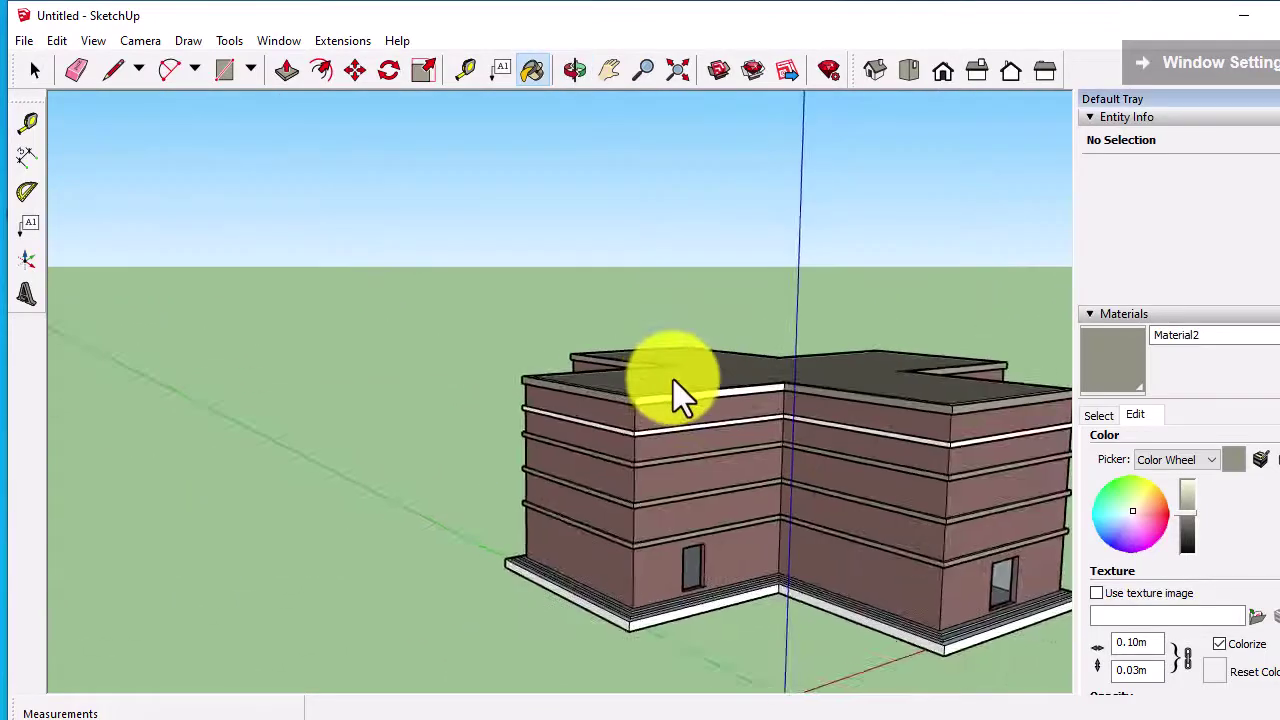
pyautogui.scroll(-3, 680, 385)
pyautogui.scroll(2, 471, 423)
pyautogui.moveTo(471, 423); pyautogui.dragTo(565, 485, button='middle')
pyautogui.scroll(2, 540, 462)
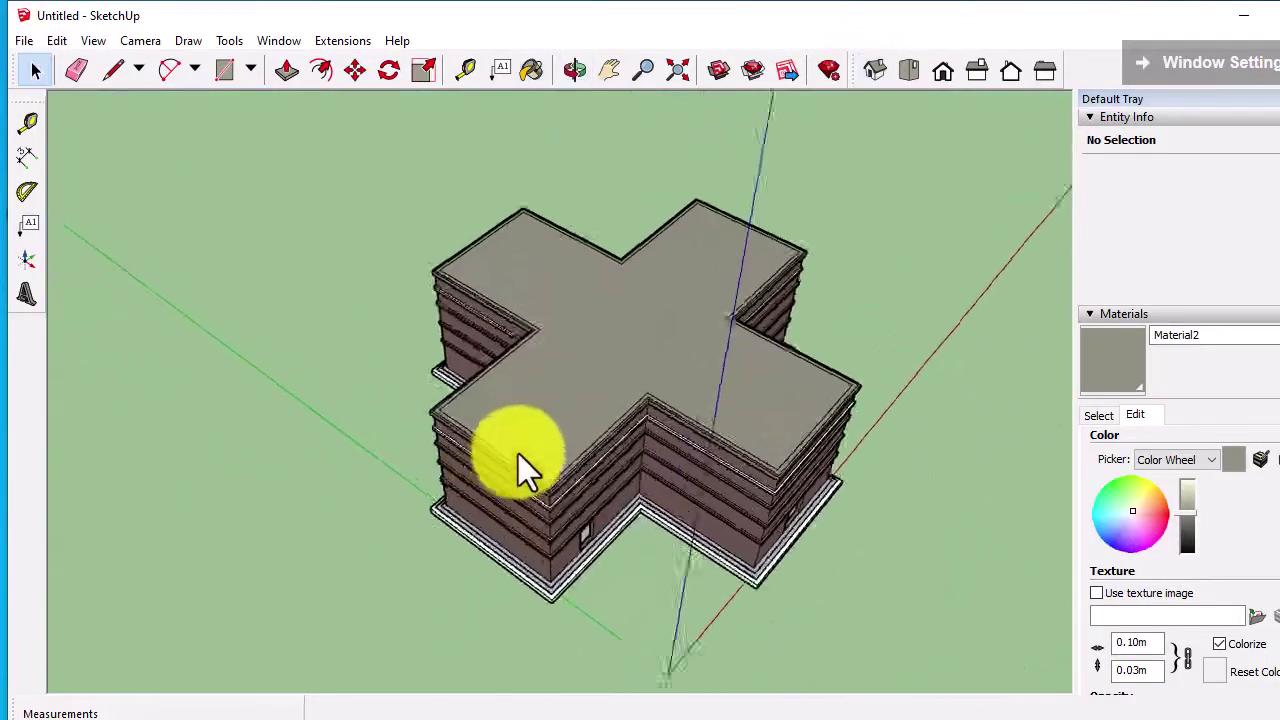
pyautogui.scroll(3, 345, 646)
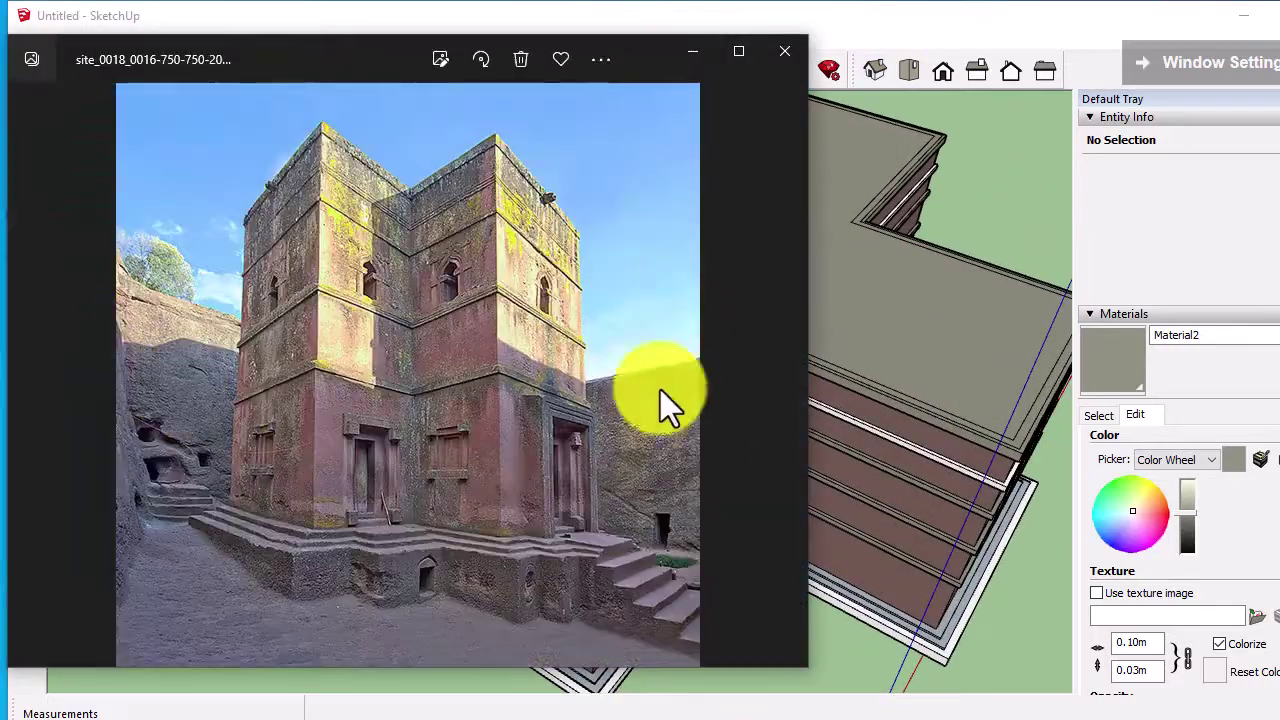
# Browse the church reference photos to the aerial view of the cross-shaped roof, then close them
pyautogui.click(37, 378)
pyautogui.click(37, 378)
pyautogui.click(782, 379)
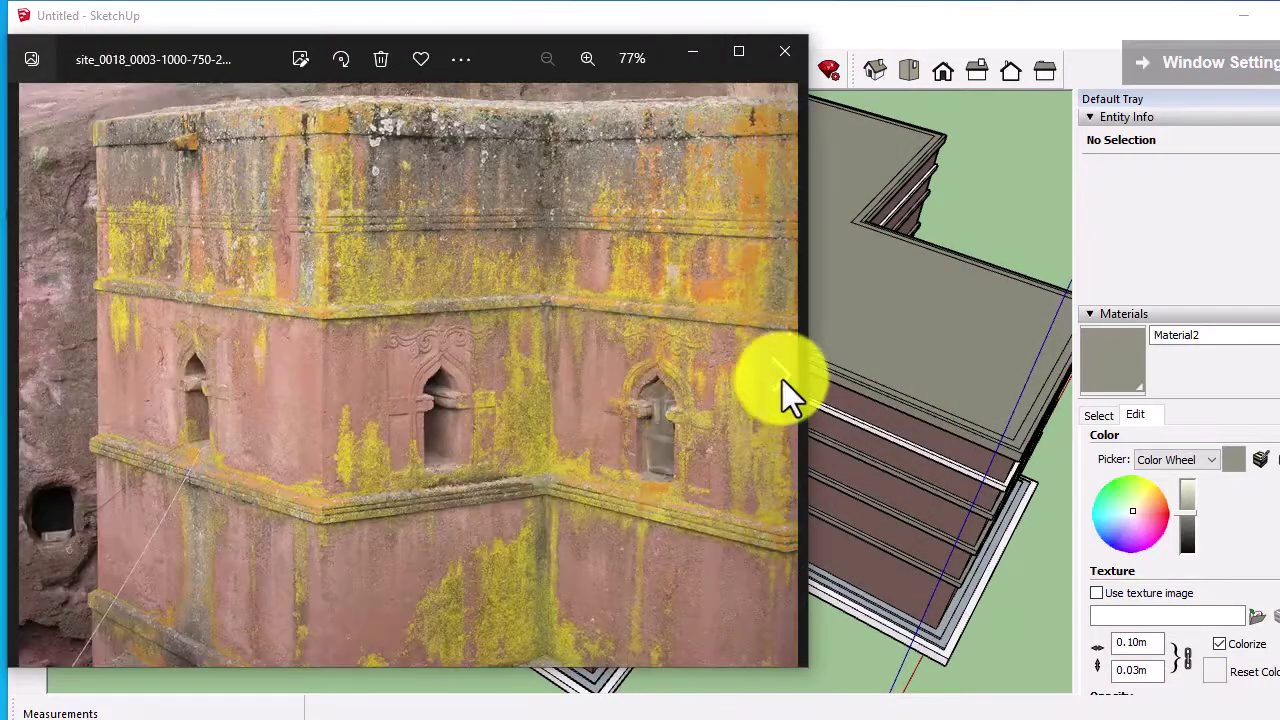
pyautogui.click(781, 373)
pyautogui.click(781, 373)
pyautogui.scroll(5, 380, 390)
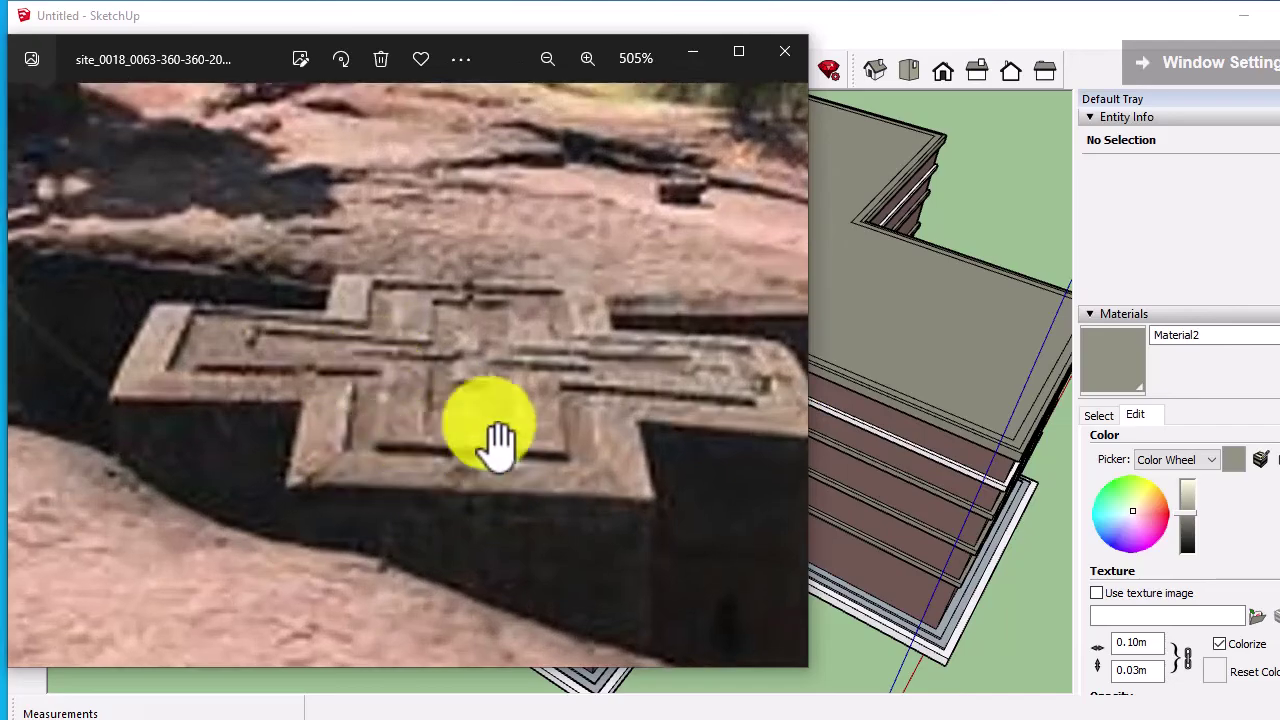
pyautogui.click(692, 50)
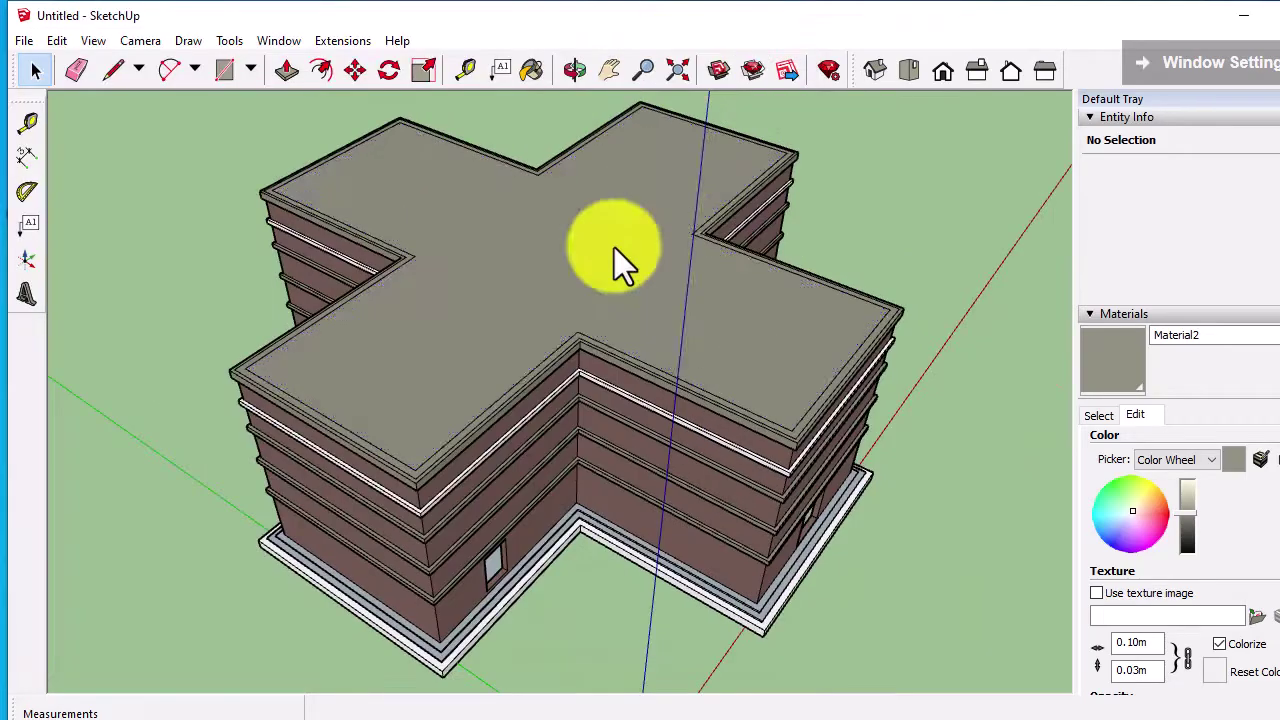
# Finish the 1.46 m roof inset and push the outer roof band down 0.25 m
pyautogui.click(634, 334)
pyautogui.press('p')
pyautogui.scroll(4, 630, 336)
pyautogui.scroll(2, 610, 350)
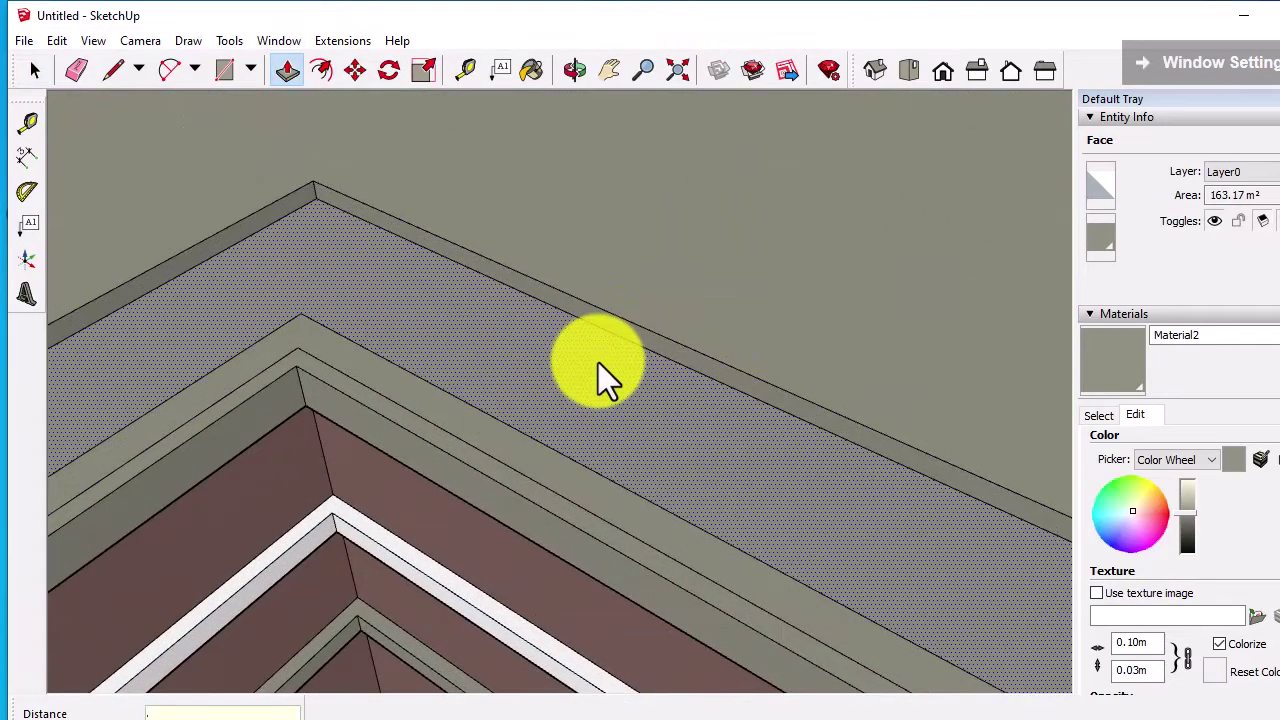
pyautogui.doubleClick(598, 362)
pyautogui.scroll(-3, 598, 363)
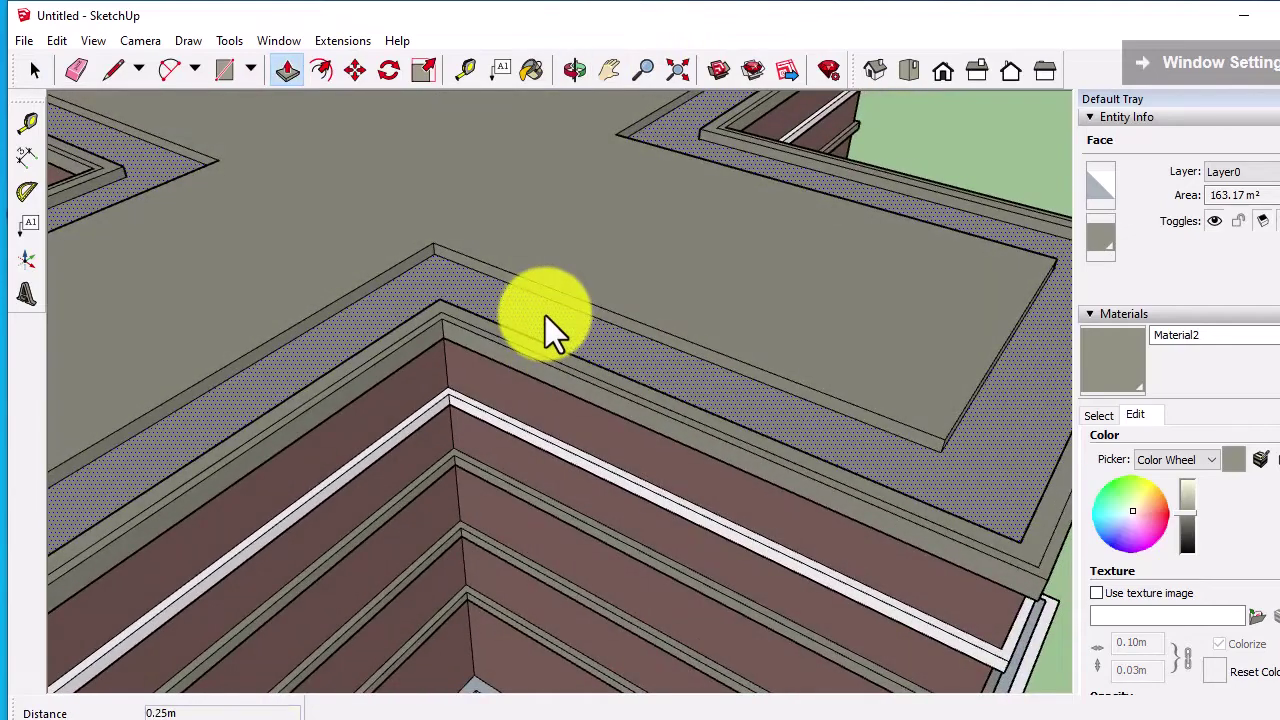
pyautogui.hotkey('alt', 'Tab')
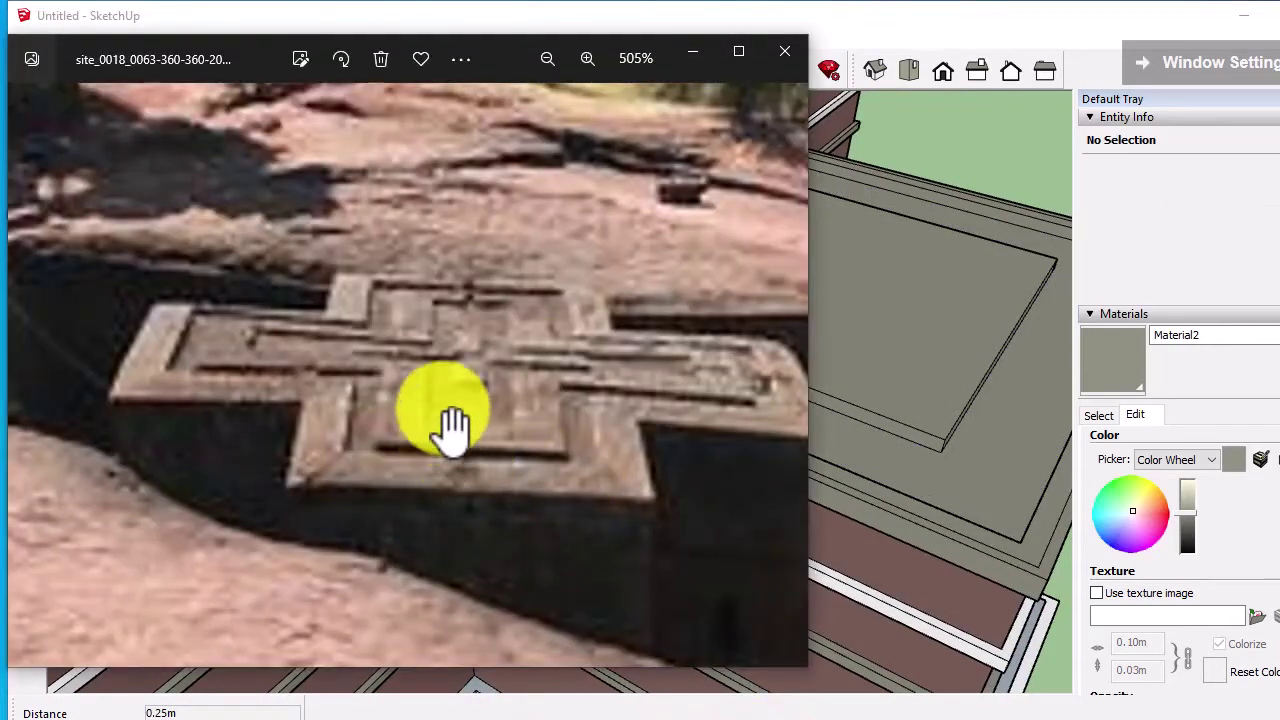
pyautogui.hotkey('alt', 'Tab')
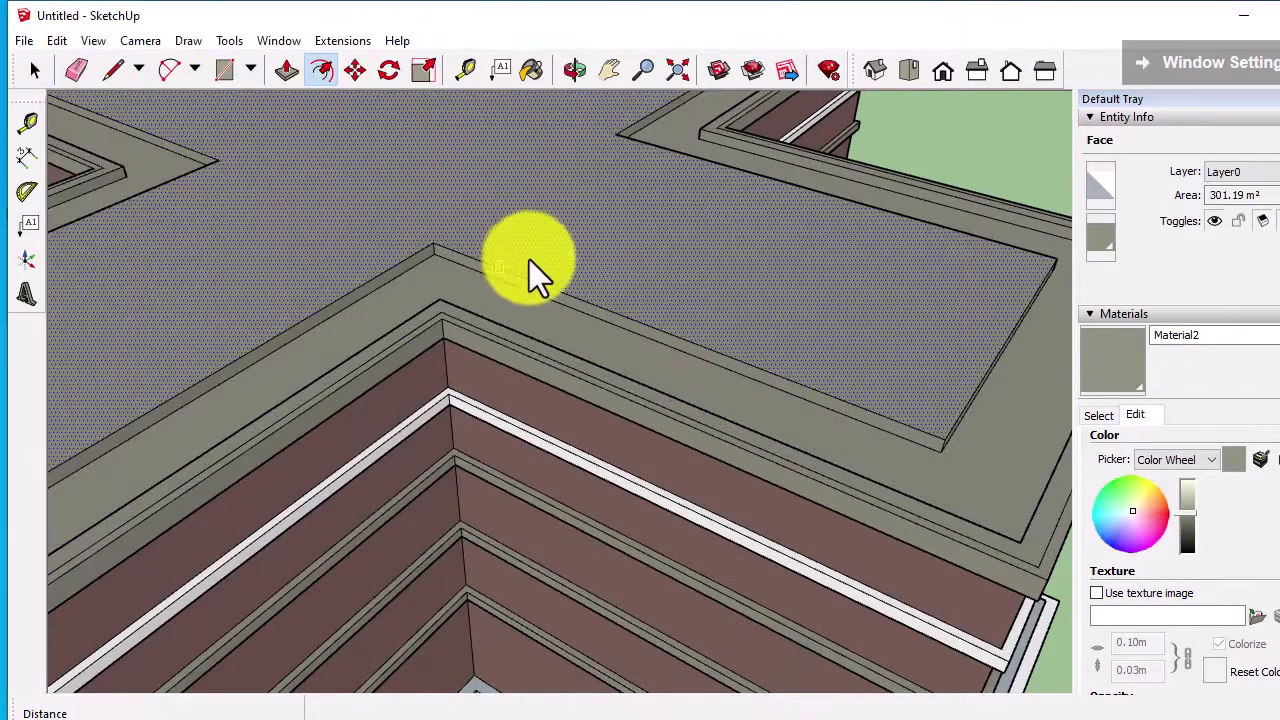
# Offset another cross-shaped outline about 1.06 m inside the roof edge, checking the reference photo
pyautogui.click(529, 264)
pyautogui.click(537, 248)
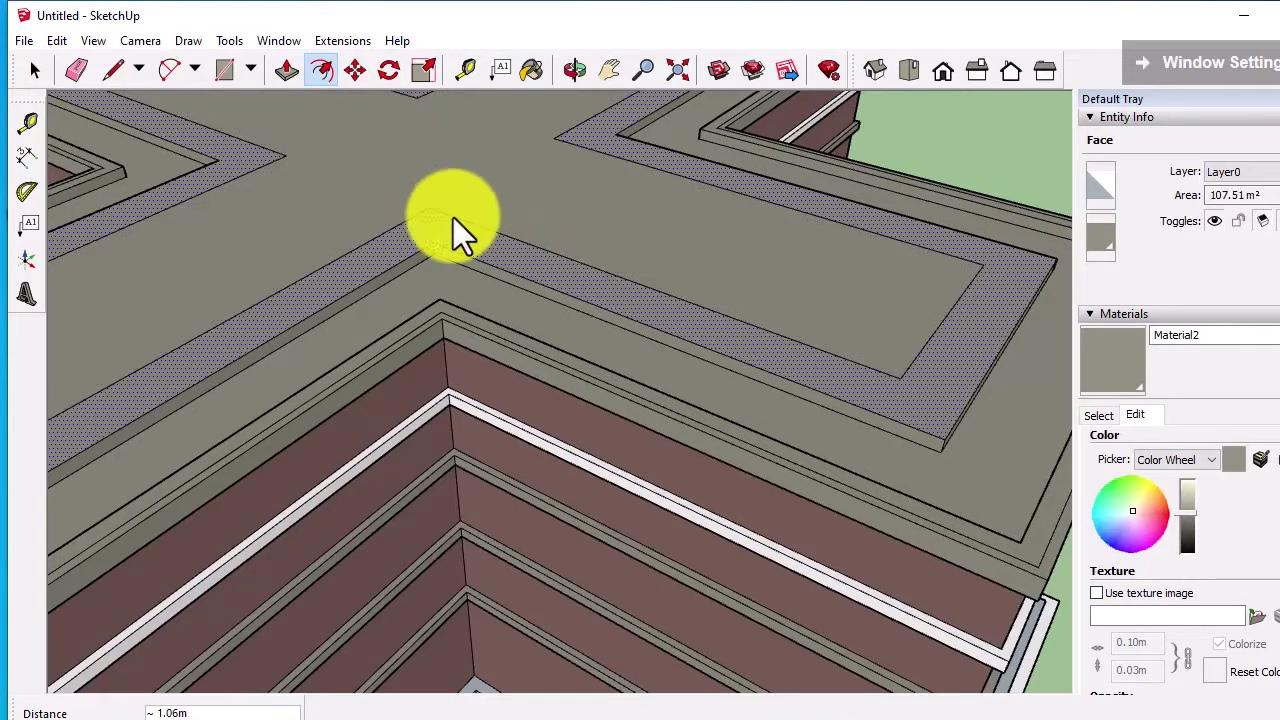
pyautogui.click(745, 716)
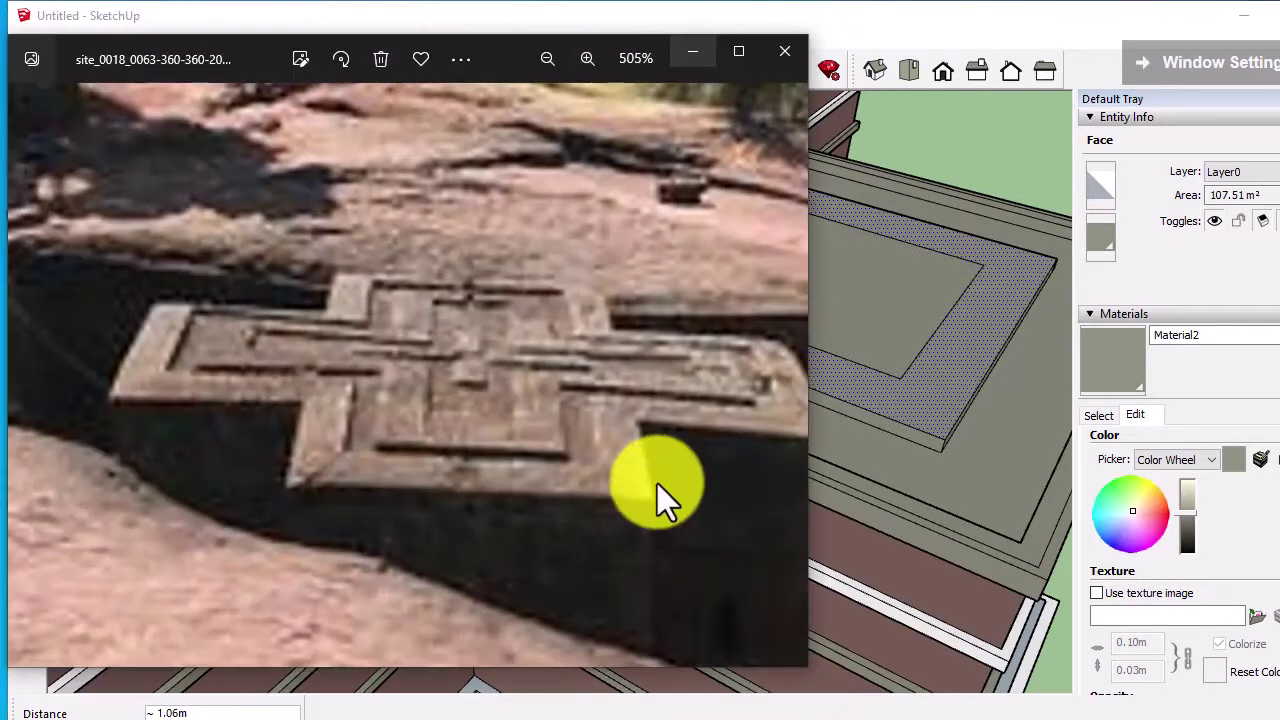
pyautogui.click(692, 51)
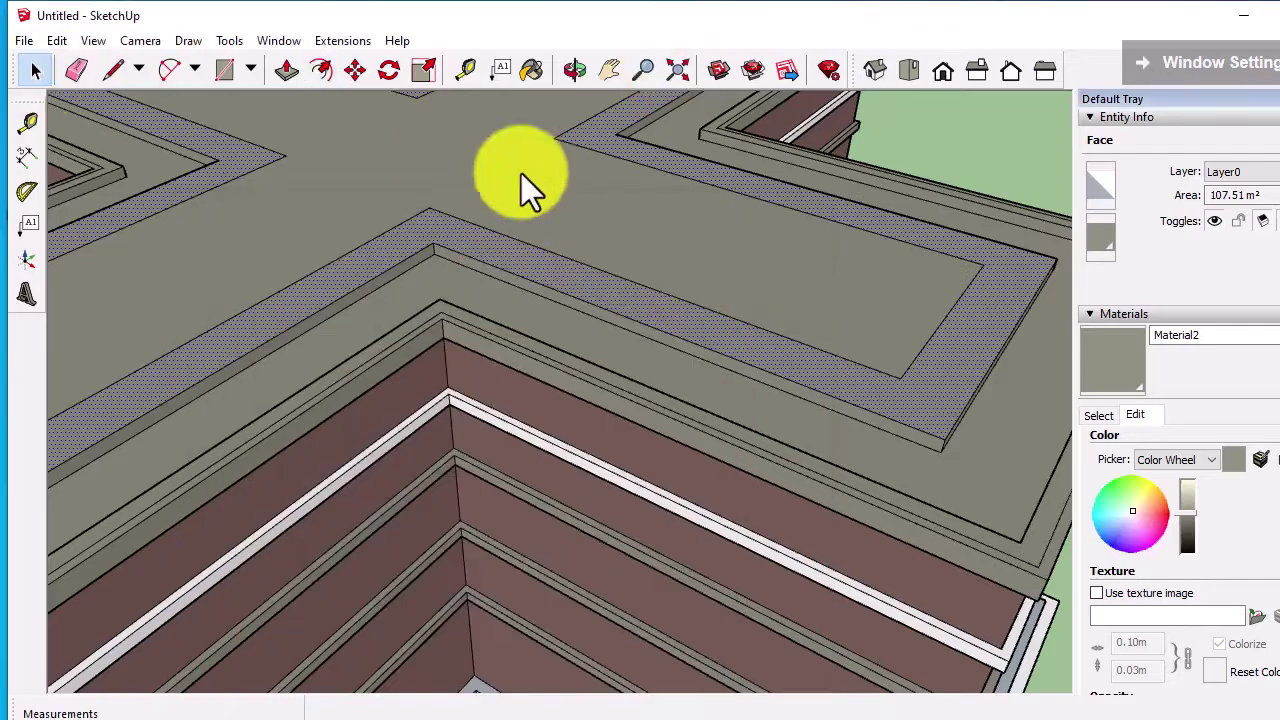
pyautogui.scroll(-5, 512, 235)
pyautogui.scroll(-2, 500, 220)
# Add a second inset outline and push the new band down 0.15 m into a groove
pyautogui.click(452, 267)
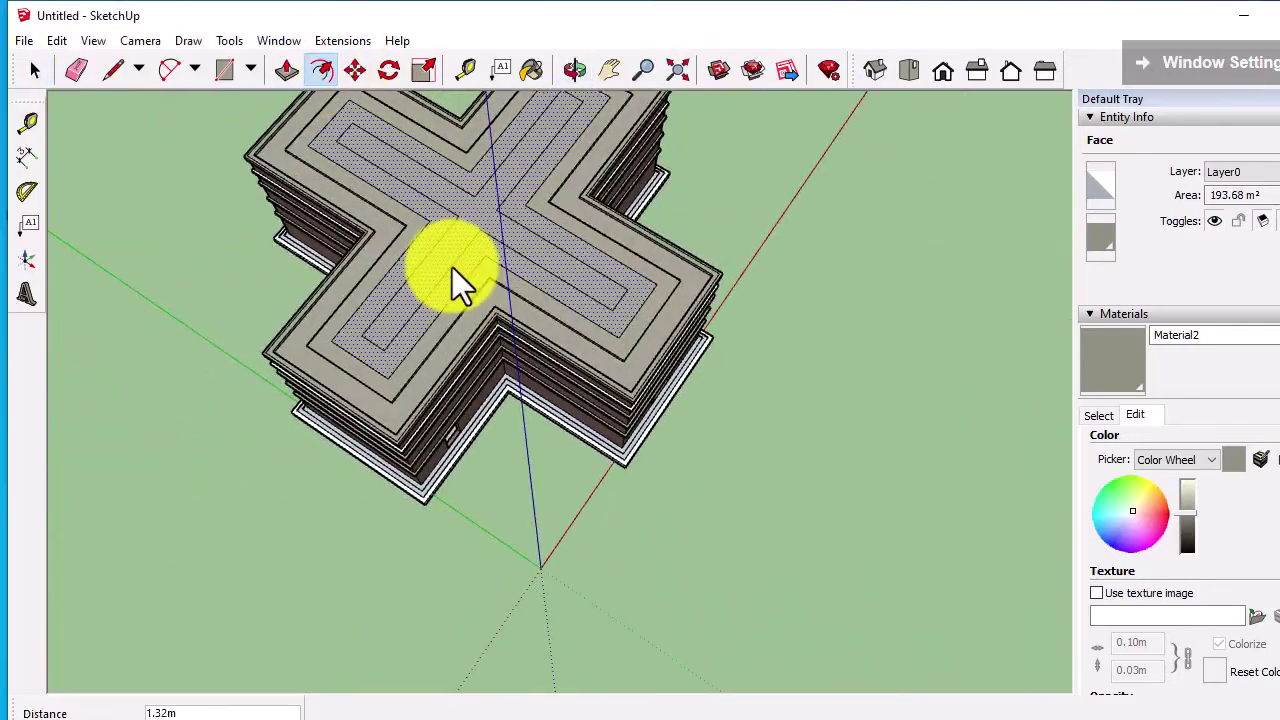
pyautogui.press('p')
pyautogui.scroll(3, 469, 240)
pyautogui.click(472, 252)
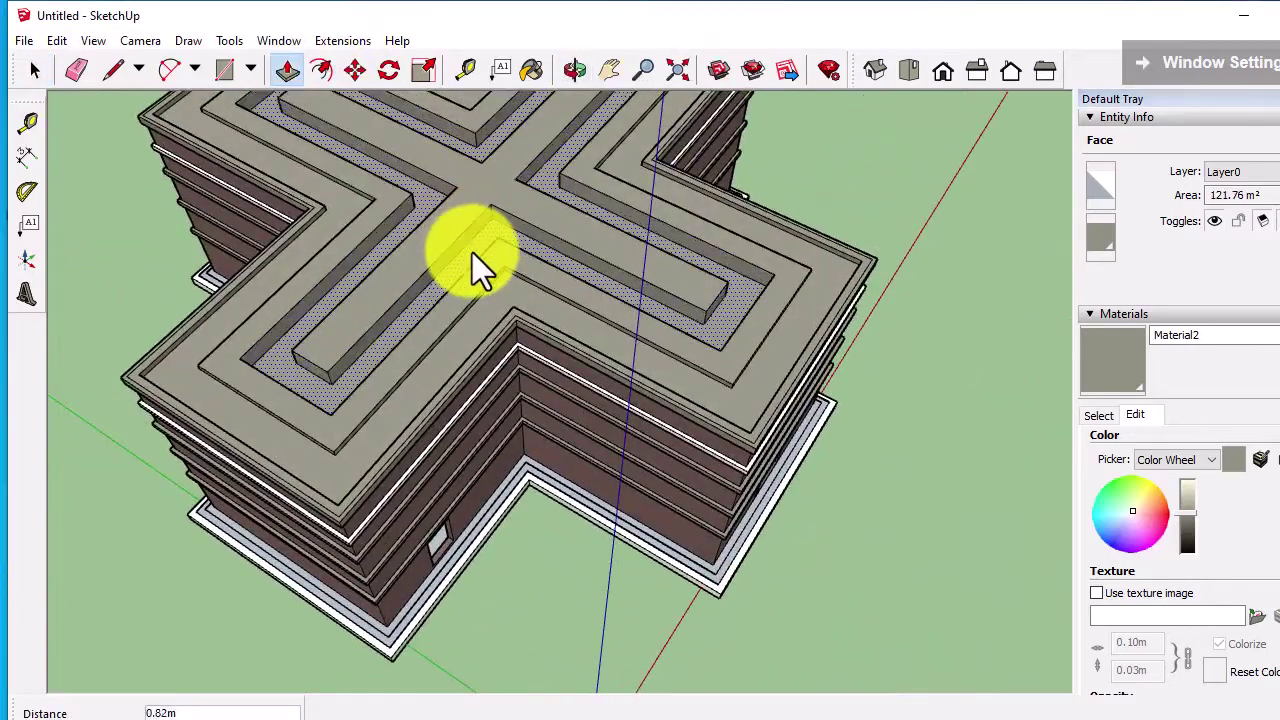
pyautogui.write('0.15')
pyautogui.press('Return')
pyautogui.press('space')
pyautogui.moveTo(472, 252)
pyautogui.mouseDown(button='middle')
pyautogui.moveTo(207, 404)
pyautogui.moveTo(349, 429)
pyautogui.moveTo(334, 366)
pyautogui.moveTo(314, 400)
pyautogui.mouseUp(button='middle')
# Paint the roof grooves with bright cyan Color H05 from the Colors collection
pyautogui.scroll(-3, 207, 404)
pyautogui.scroll(2, 314, 400)
pyautogui.scroll(3, 540, 410)
pyautogui.scroll(-5, 540, 410)
pyautogui.click(1098, 415)
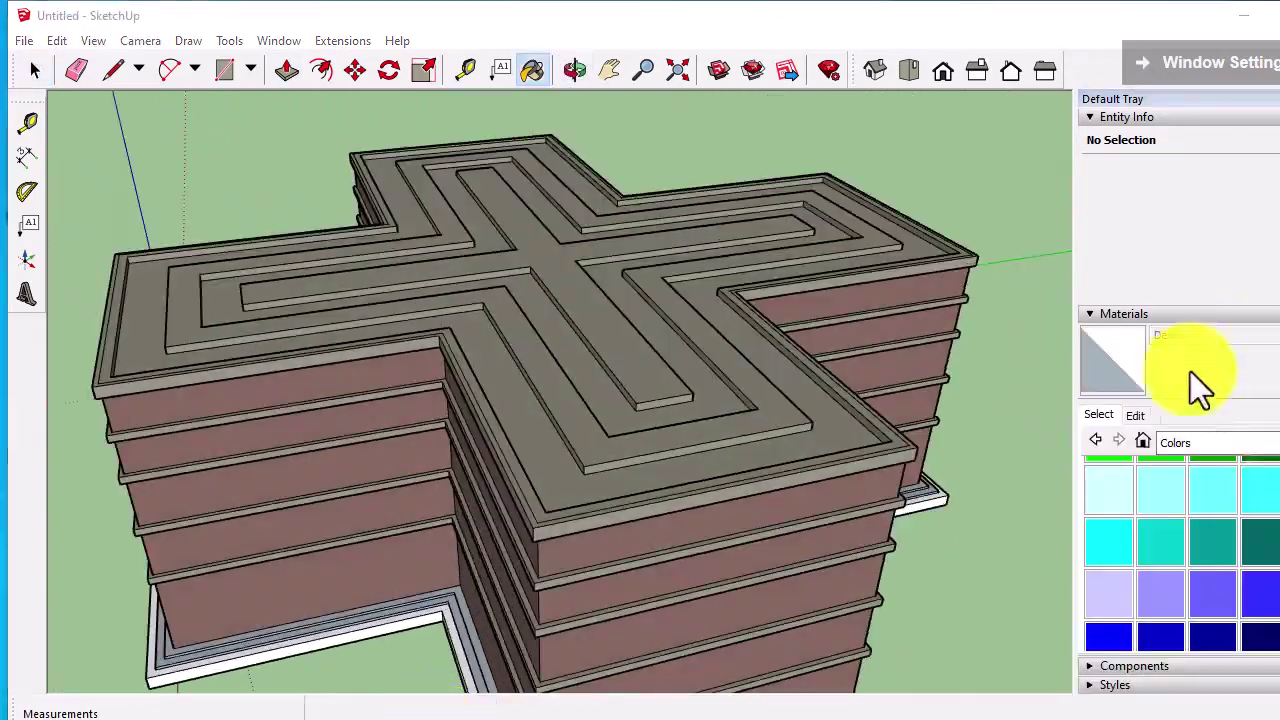
pyautogui.click(1210, 442)
pyautogui.click(1210, 530)
pyautogui.click(1097, 542)
pyautogui.scroll(2, 806, 516)
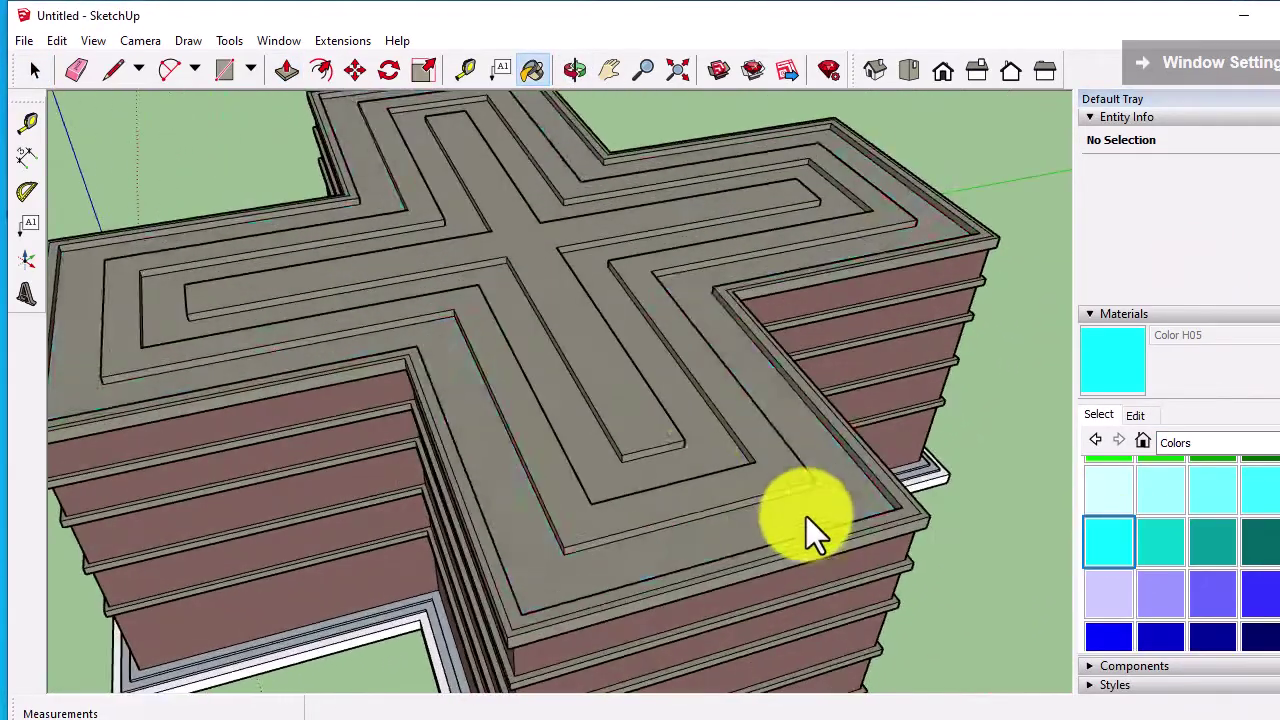
pyautogui.click(806, 516)
# Pick lavender Color I02, then dark grey Color M08 for the groove side walls
pyautogui.scroll(-3, 1133, 474)
pyautogui.scroll(-3, 1176, 492)
pyautogui.scroll(5, 1176, 492)
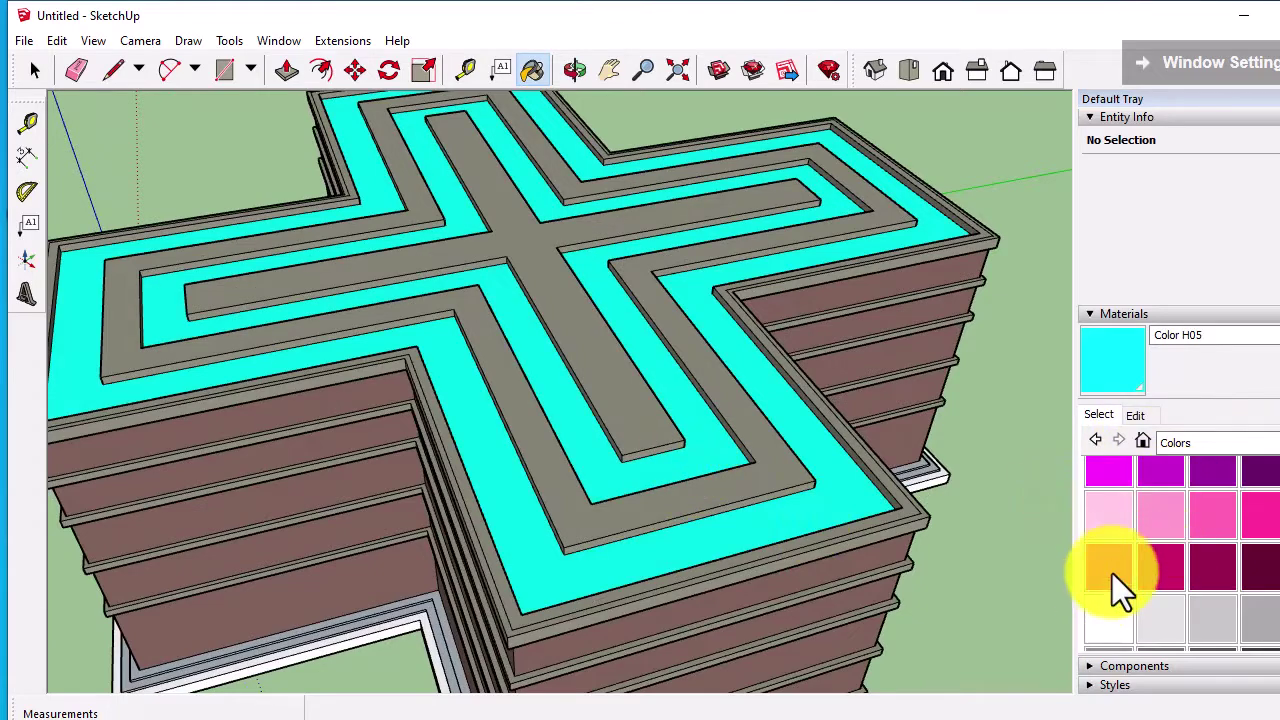
pyautogui.scroll(3, 1112, 573)
pyautogui.click(1157, 567)
pyautogui.scroll(2, 596, 453)
pyautogui.scroll(2, 638, 400)
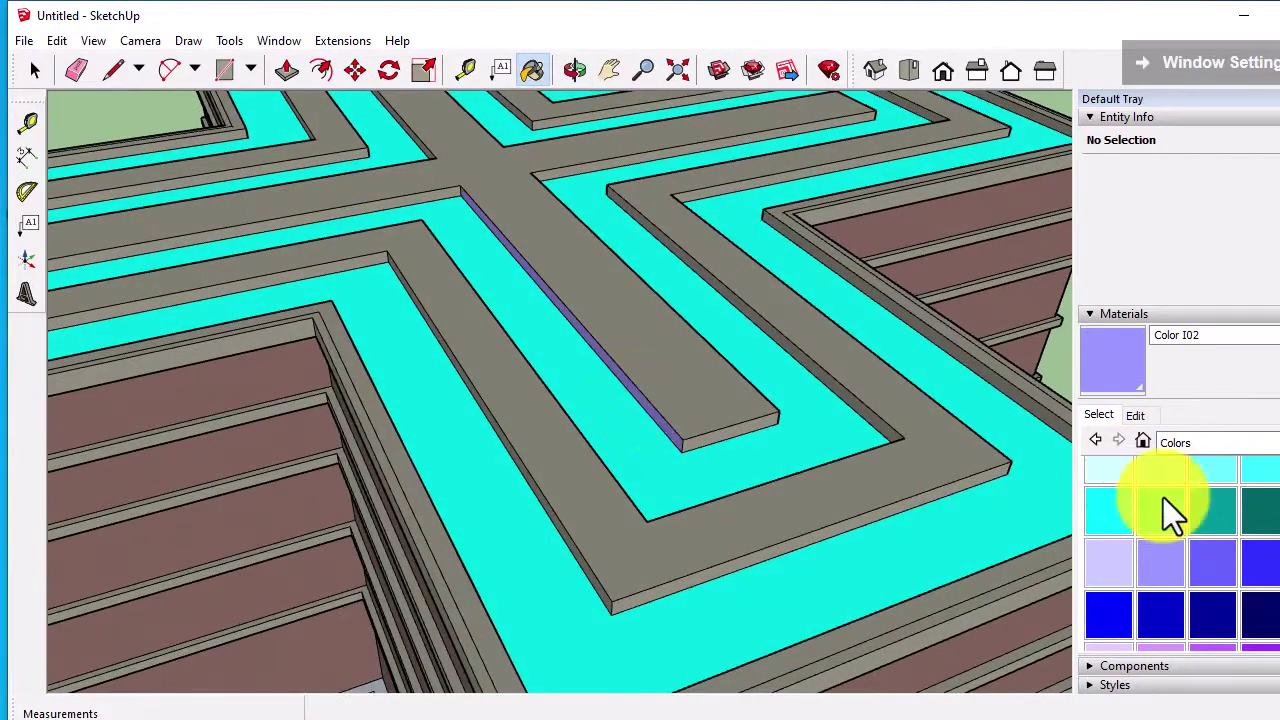
pyautogui.scroll(-5, 1163, 497)
pyautogui.click(1108, 483)
pyautogui.moveTo(686, 285)
pyautogui.mouseDown(button='middle')
pyautogui.moveTo(408, 343)
pyautogui.moveTo(417, 371)
pyautogui.mouseUp(button='middle')
pyautogui.scroll(2, 288, 298)
pyautogui.scroll(-3, 649, 366)
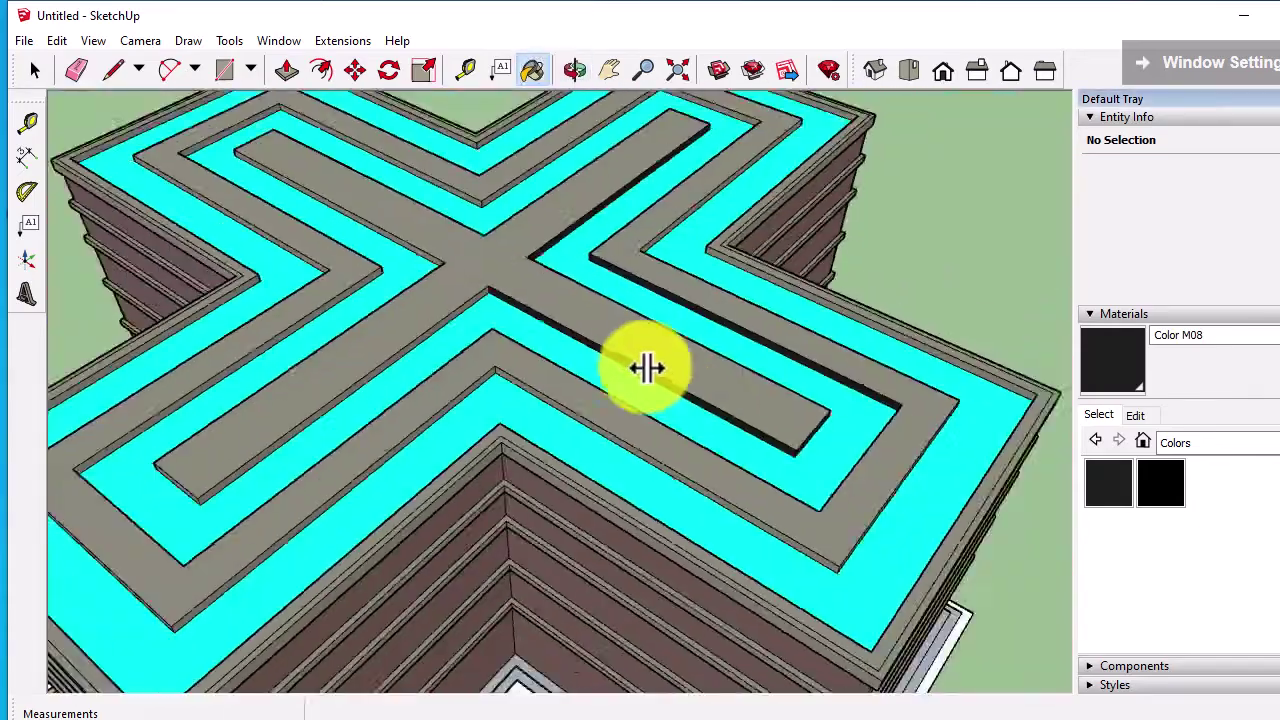
pyautogui.moveTo(649, 366)
pyautogui.mouseDown(button='middle')
pyautogui.moveTo(891, 346)
pyautogui.moveTo(866, 289)
pyautogui.mouseUp(button='middle')
pyautogui.scroll(-3, 505, 380)
pyautogui.scroll(5, 505, 380)
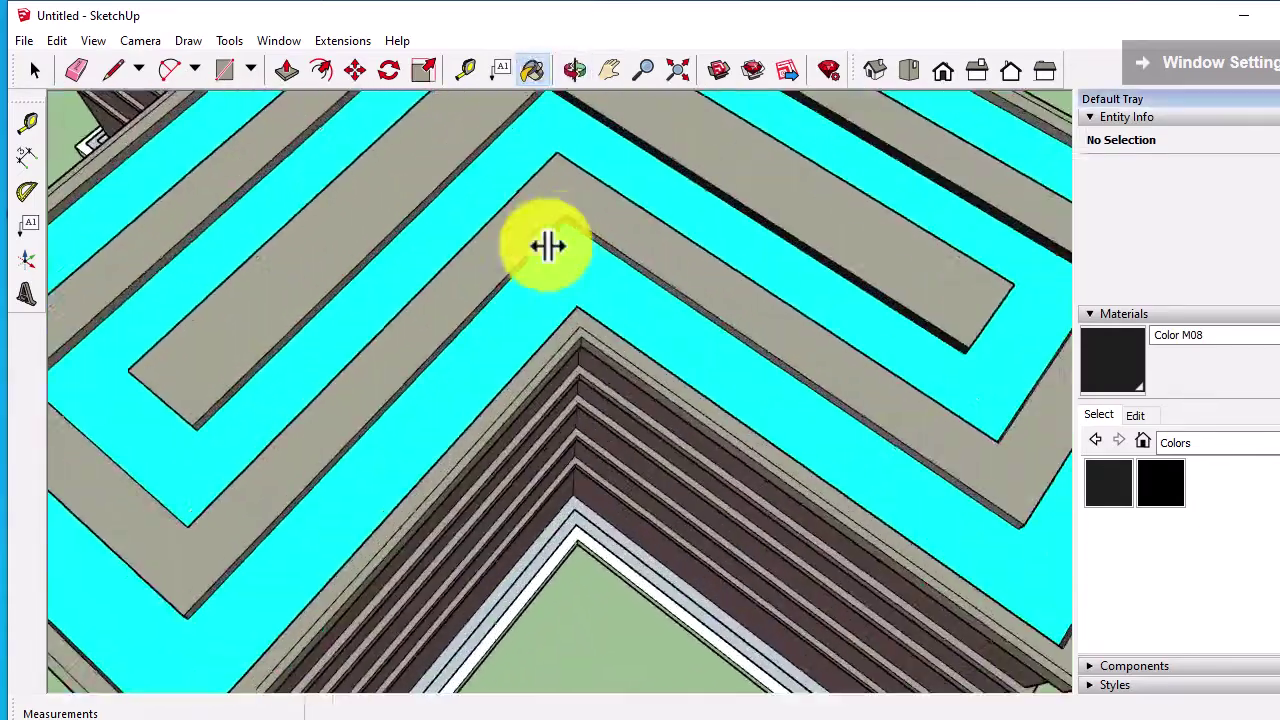
pyautogui.scroll(2, 413, 238)
pyautogui.scroll(-5, 600, 187)
pyautogui.scroll(2, 606, 374)
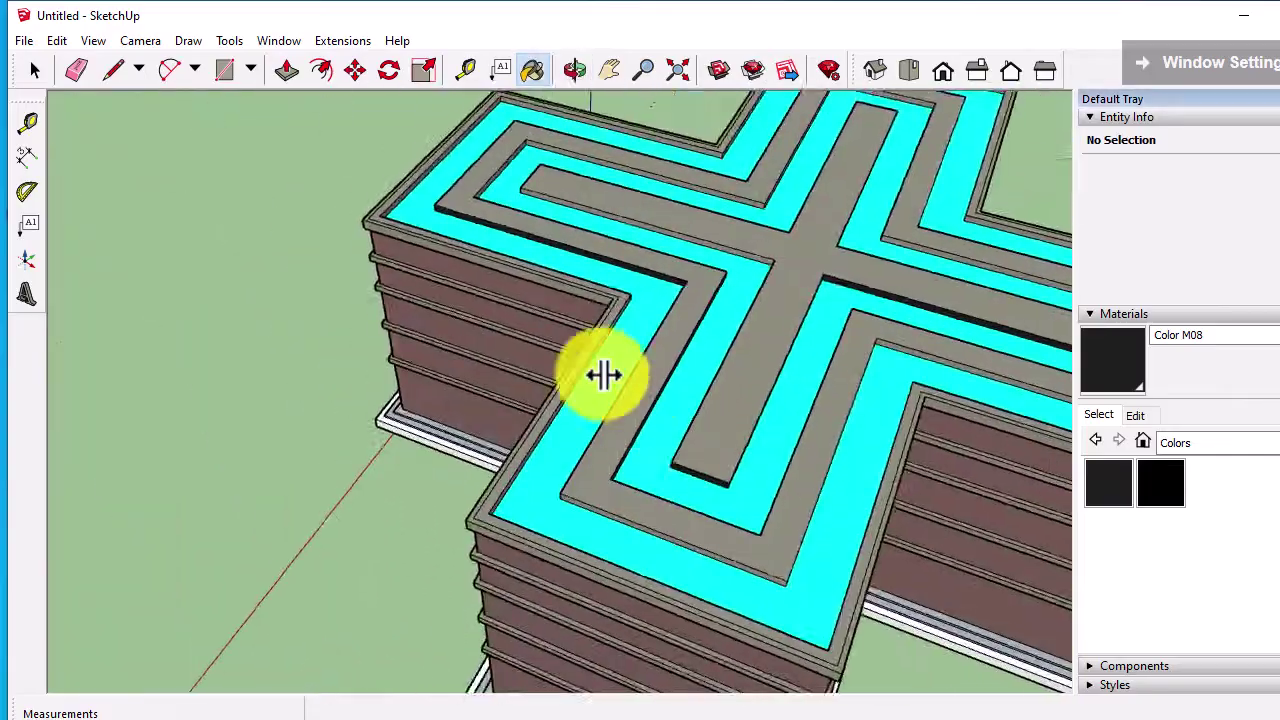
pyautogui.scroll(2, 589, 391)
pyautogui.scroll(2, 549, 342)
pyautogui.moveTo(549, 342)
pyautogui.mouseDown(button='middle')
pyautogui.moveTo(500, 314)
pyautogui.moveTo(457, 326)
pyautogui.moveTo(403, 246)
pyautogui.moveTo(447, 265)
pyautogui.mouseUp(button='middle')
pyautogui.scroll(-4, 457, 471)
pyautogui.moveTo(457, 471)
pyautogui.keyDown('shift'); pyautogui.mouseDown(button='middle')
pyautogui.moveTo(586, 357)
pyautogui.moveTo(614, 491)
pyautogui.mouseUp(button='middle'); pyautogui.keyUp('shift')
pyautogui.scroll(3, 566, 468)
pyautogui.scroll(-3, 566, 468)
pyautogui.keyDown('shift'); pyautogui.moveTo(563, 371); pyautogui.dragTo(629, 334, button='middle'); pyautogui.keyUp('shift')
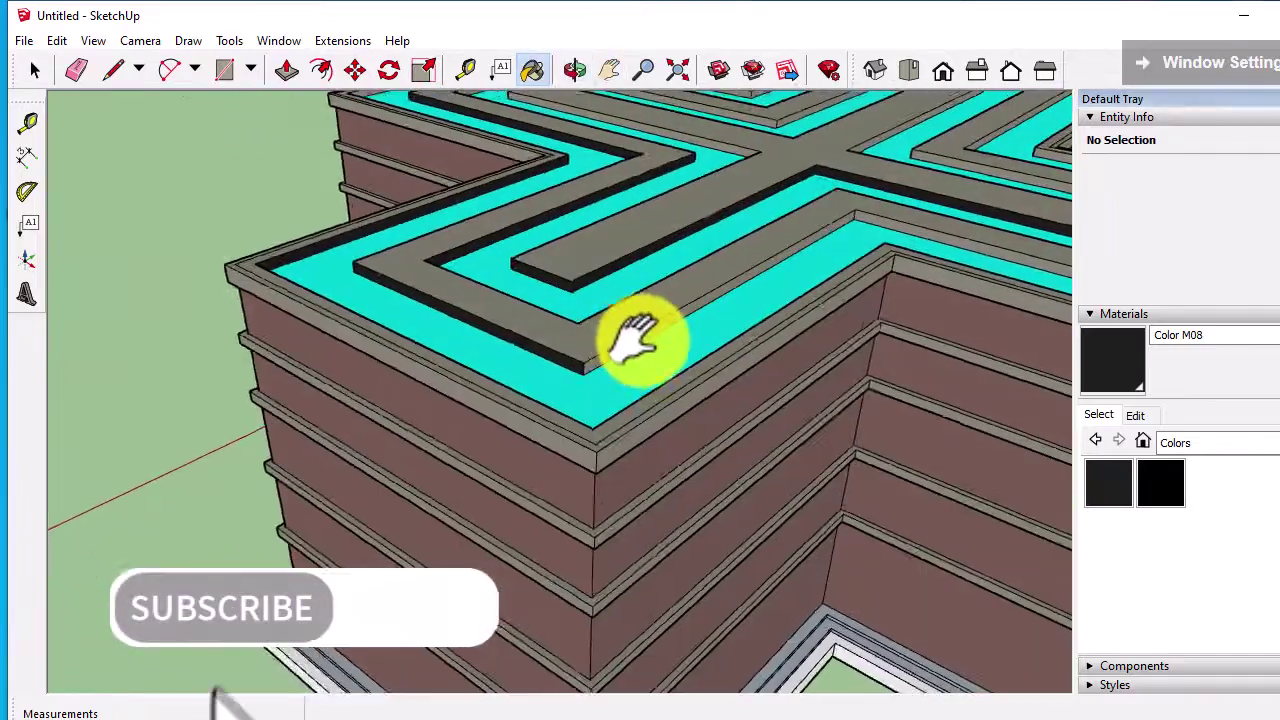
pyautogui.scroll(3, 790, 495)
pyautogui.moveTo(790, 495)
pyautogui.keyDown('shift'); pyautogui.mouseDown(button='middle')
pyautogui.moveTo(986, 394)
pyautogui.moveTo(971, 349)
pyautogui.moveTo(623, 557)
pyautogui.mouseUp(button='middle'); pyautogui.keyUp('shift')
pyautogui.scroll(2, 623, 557)
pyautogui.scroll(-3, 537, 386)
pyautogui.scroll(-2, 689, 343)
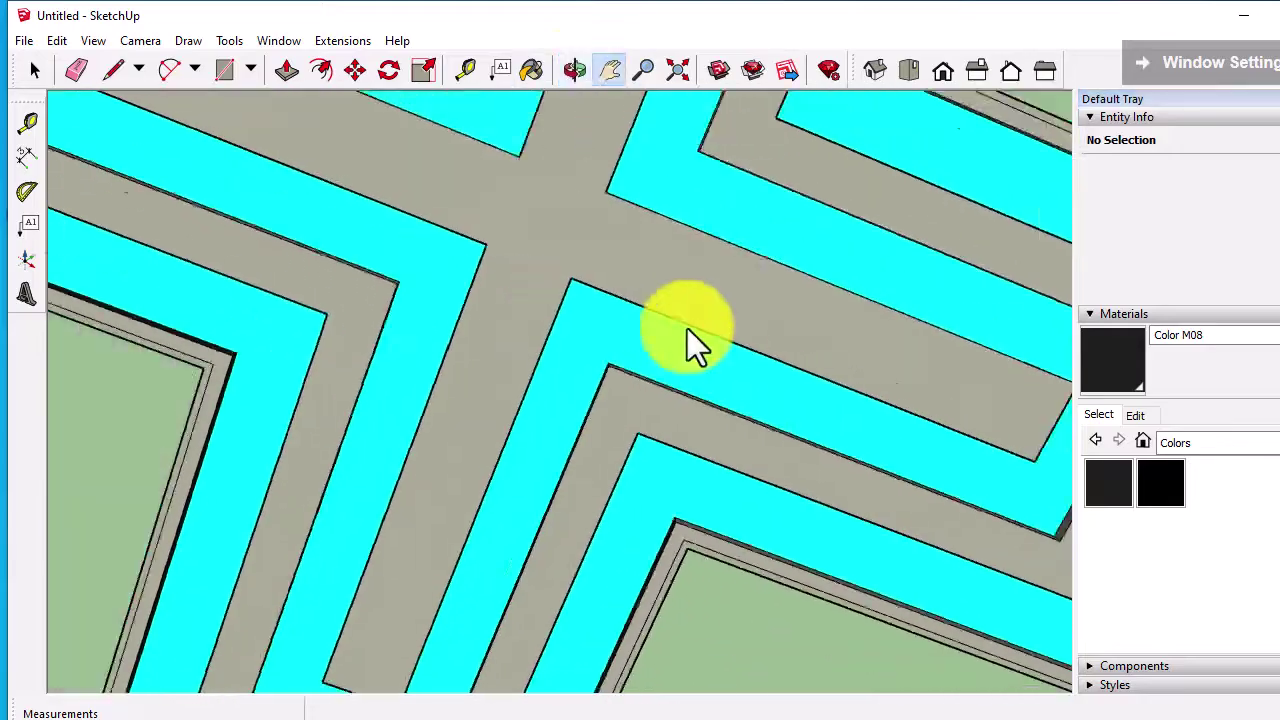
pyautogui.scroll(-5, 529, 420)
pyautogui.scroll(2, 529, 420)
pyautogui.moveTo(529, 420); pyautogui.dragTo(562, 295, button='middle')
pyautogui.scroll(3, 640, 395)
pyautogui.scroll(3, 658, 376)
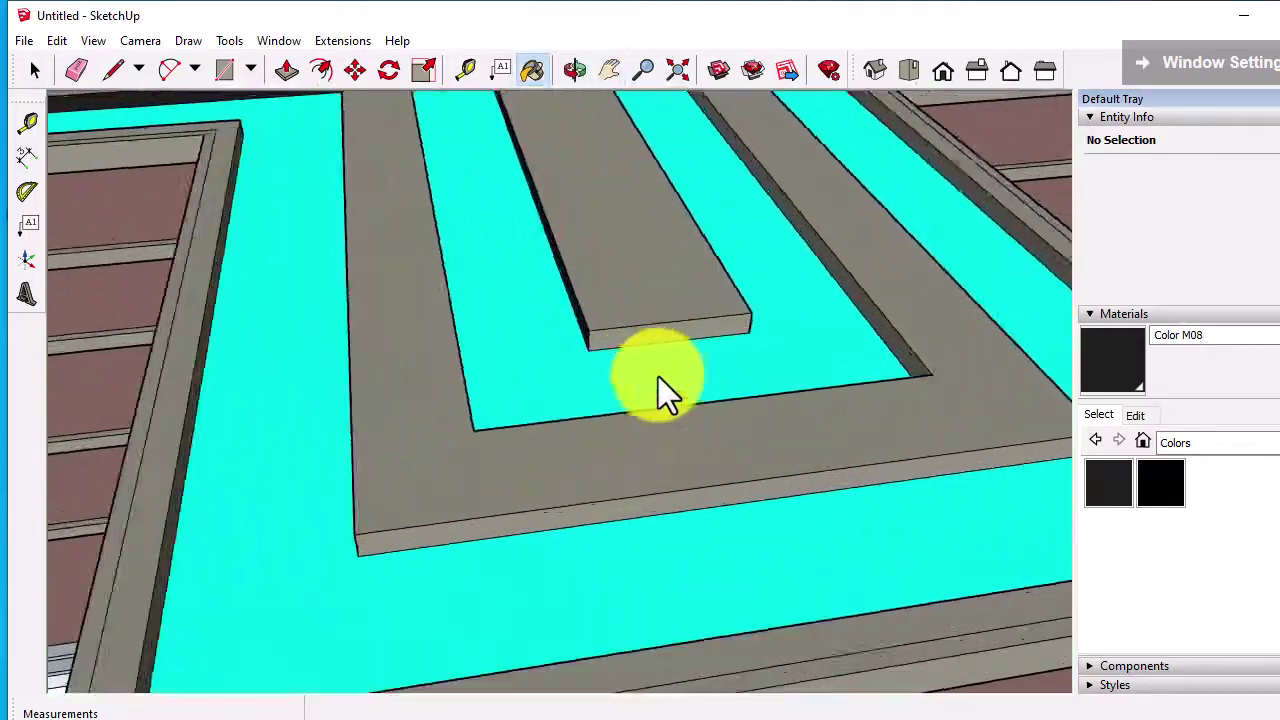
pyautogui.scroll(2, 591, 284)
pyautogui.scroll(2, 517, 241)
pyautogui.moveTo(517, 241)
pyautogui.mouseDown(button='middle')
pyautogui.moveTo(238, 179)
pyautogui.moveTo(825, 298)
pyautogui.moveTo(595, 425)
pyautogui.moveTo(602, 456)
pyautogui.mouseUp(button='middle')
pyautogui.scroll(-2, 602, 456)
pyautogui.scroll(-4, 171, 457)
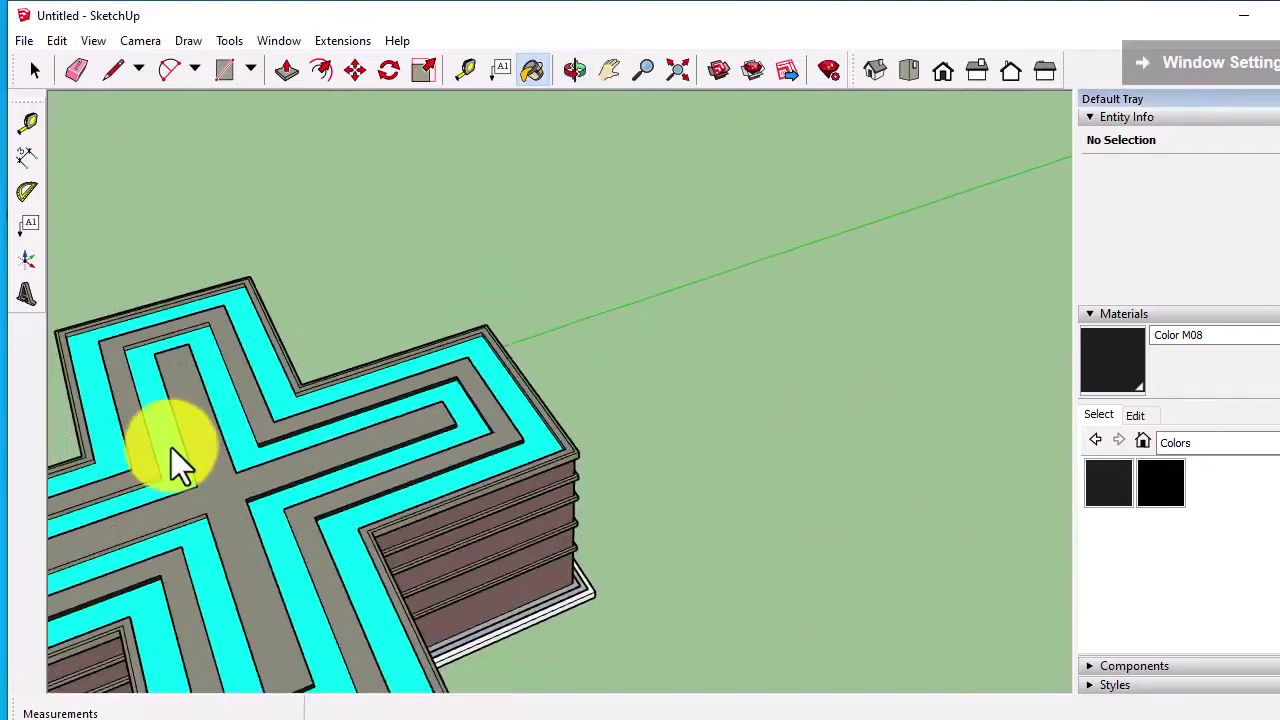
pyautogui.moveTo(171, 457); pyautogui.dragTo(530, 414, button='middle')
pyautogui.scroll(3, 530, 414)
pyautogui.scroll(2, 529, 482)
pyautogui.scroll(2, 548, 438)
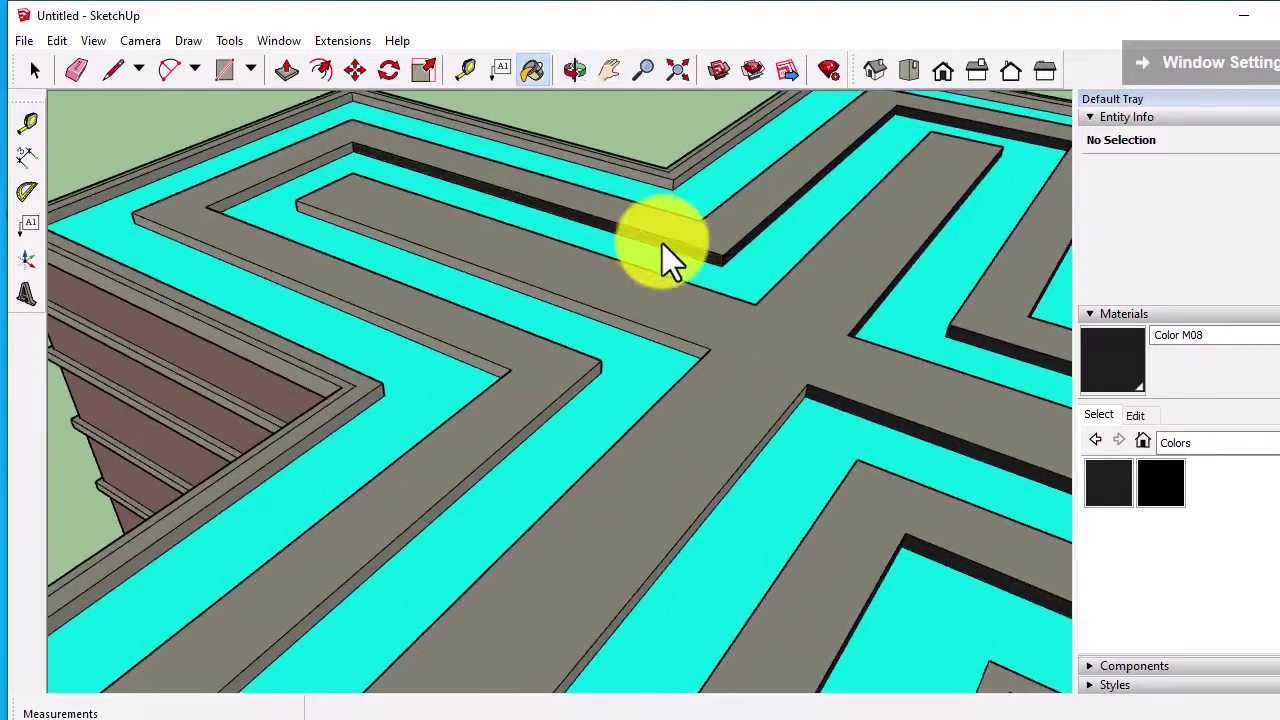
pyautogui.moveTo(551, 407)
pyautogui.mouseDown(button='middle')
pyautogui.moveTo(539, 427)
pyautogui.moveTo(462, 434)
pyautogui.moveTo(421, 390)
pyautogui.mouseUp(button='middle')
pyautogui.scroll(-3, 421, 390)
pyautogui.scroll(-3, 475, 448)
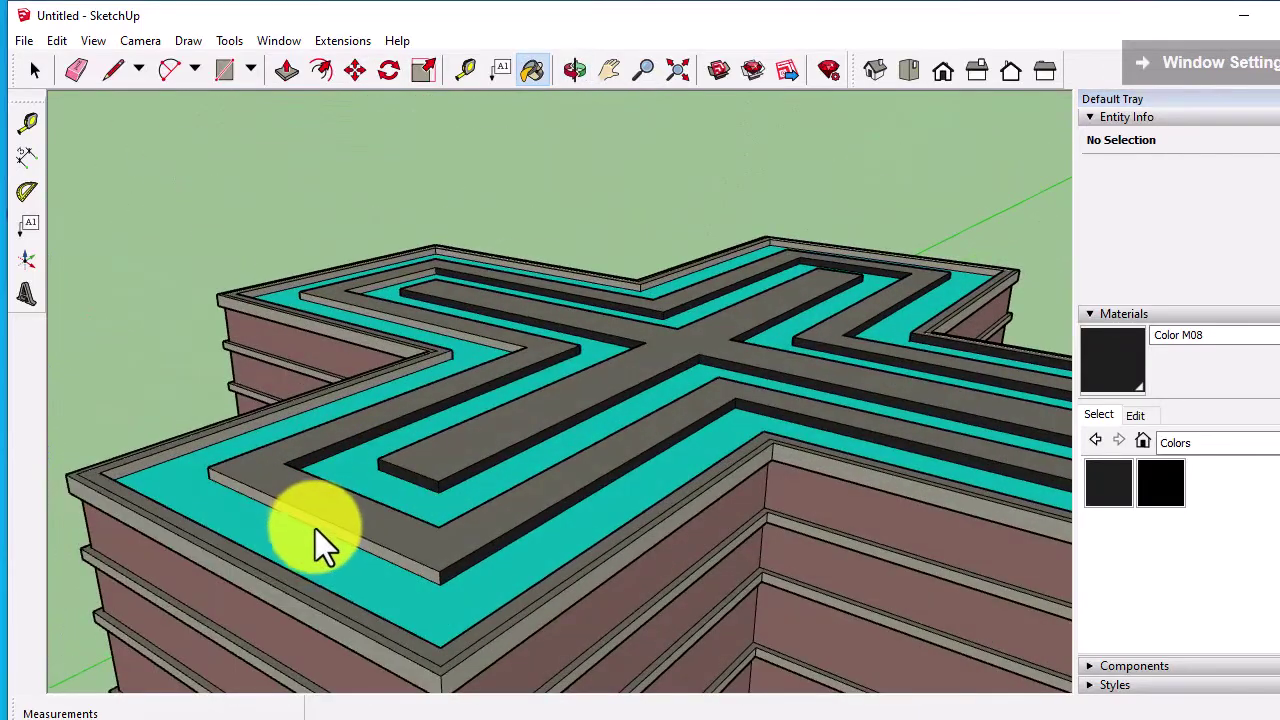
pyautogui.moveTo(325, 518); pyautogui.dragTo(662, 465, button='middle')
pyautogui.scroll(3, 650, 440)
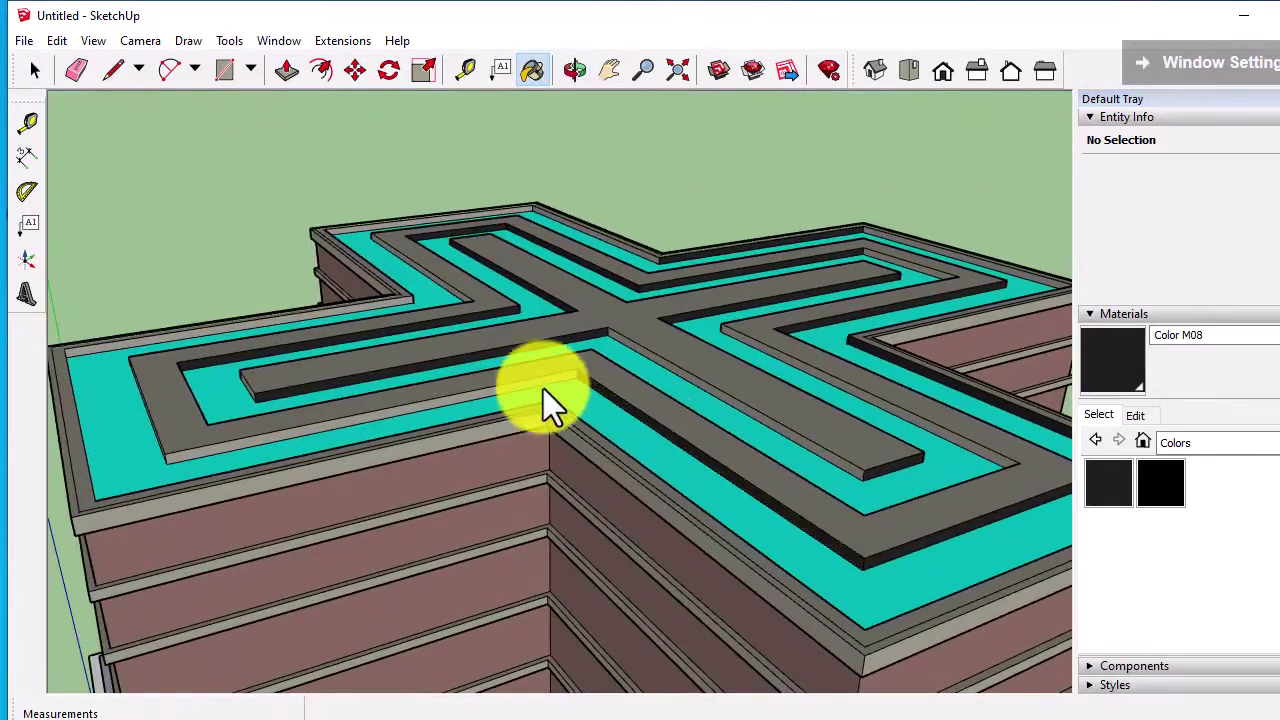
pyautogui.scroll(-3, 610, 395)
pyautogui.moveTo(677, 391); pyautogui.dragTo(691, 323, button='middle')
pyautogui.scroll(3, 770, 270)
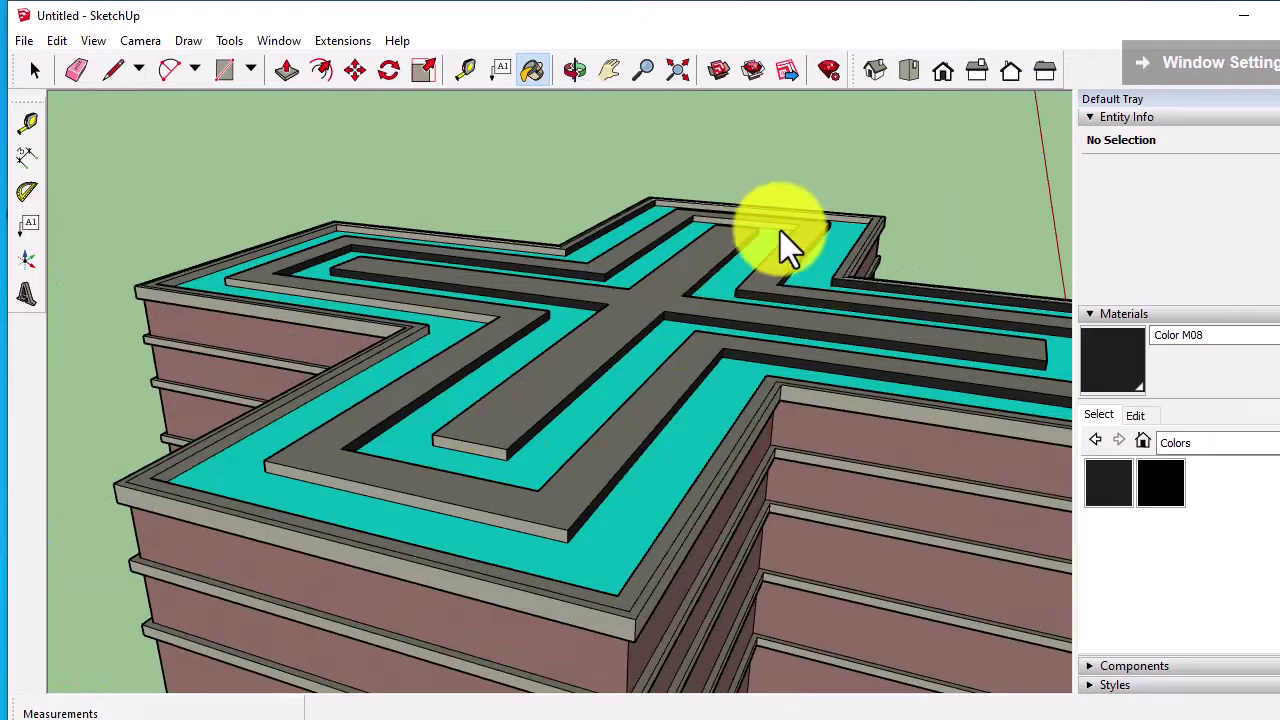
pyautogui.scroll(-3, 449, 512)
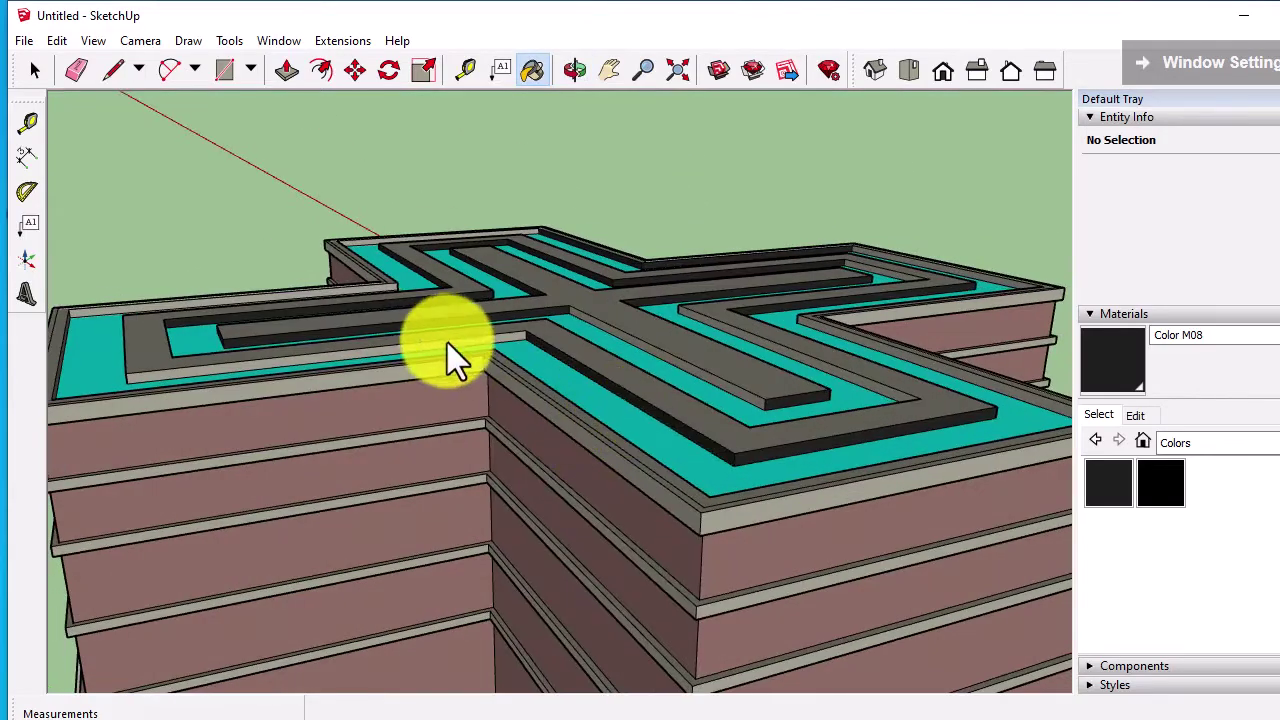
pyautogui.moveTo(447, 342); pyautogui.dragTo(407, 456, button='middle')
pyautogui.scroll(3, 407, 456)
pyautogui.moveTo(333, 360); pyautogui.dragTo(312, 280, button='middle')
pyautogui.scroll(2, 400, 245)
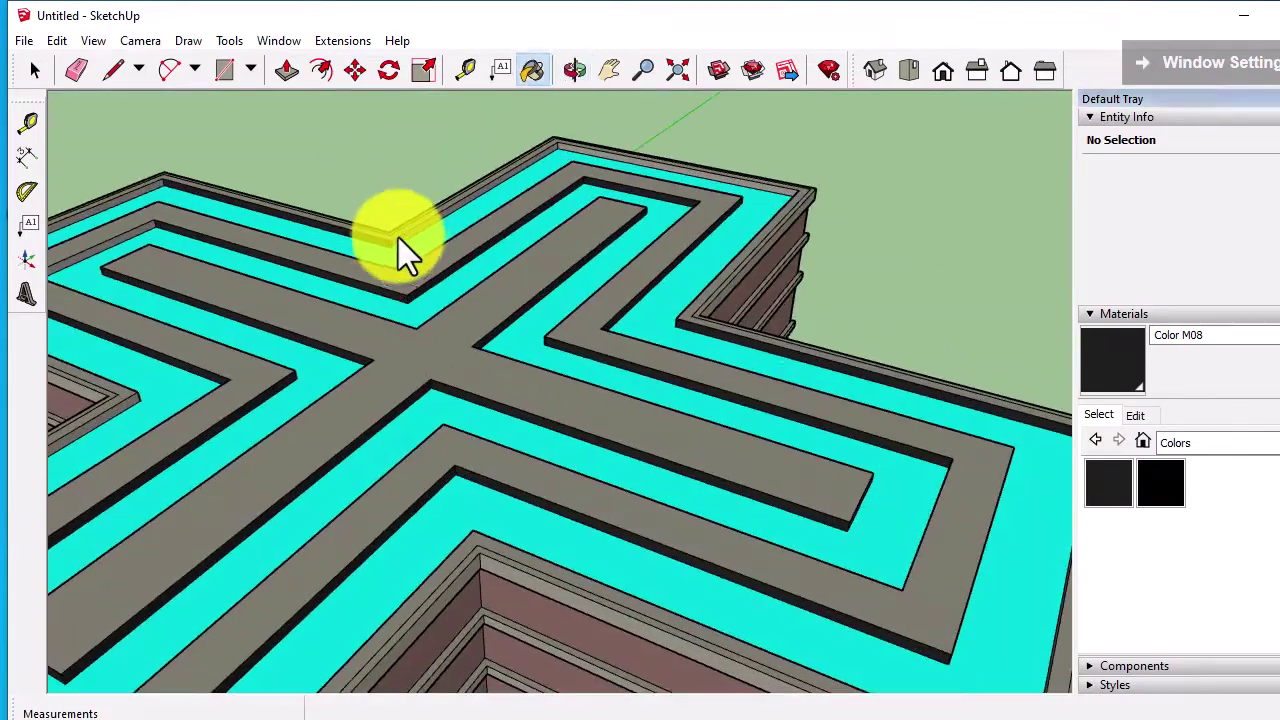
pyautogui.scroll(2, 617, 168)
pyautogui.scroll(-2, 760, 260)
pyautogui.scroll(-2, 740, 400)
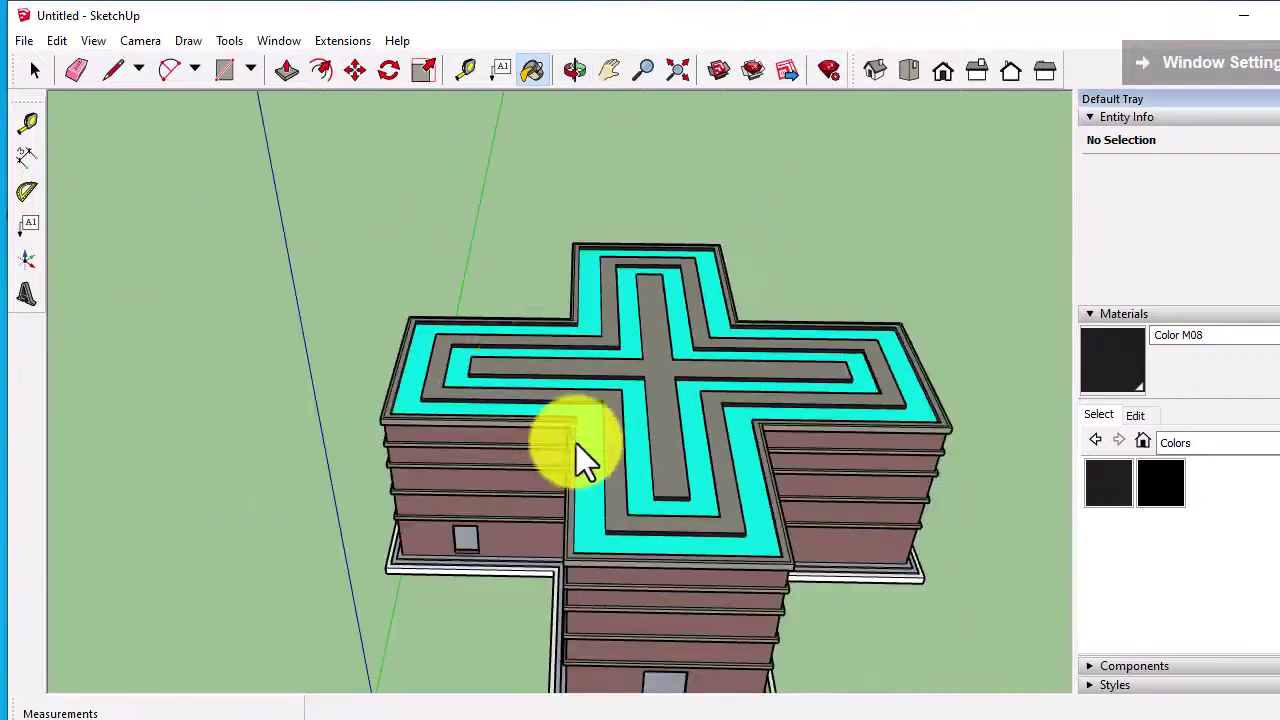
pyautogui.scroll(3, 460, 410)
pyautogui.scroll(2, 400, 340)
pyautogui.scroll(-2, 445, 310)
pyautogui.scroll(-3, 439, 316)
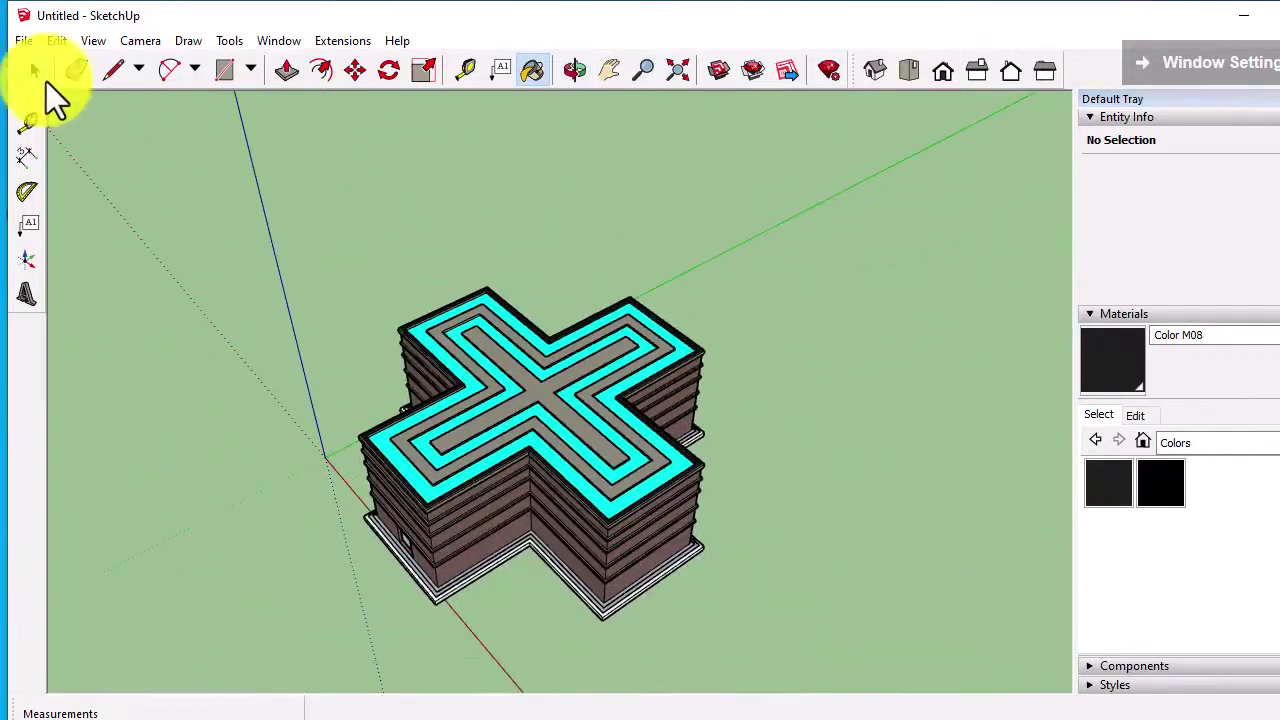
pyautogui.click(34, 69)
pyautogui.moveTo(480, 420)
pyautogui.mouseDown(button='middle')
pyautogui.moveTo(603, 519)
pyautogui.moveTo(399, 517)
pyautogui.mouseUp(button='middle')
pyautogui.scroll(1, 584, 510)
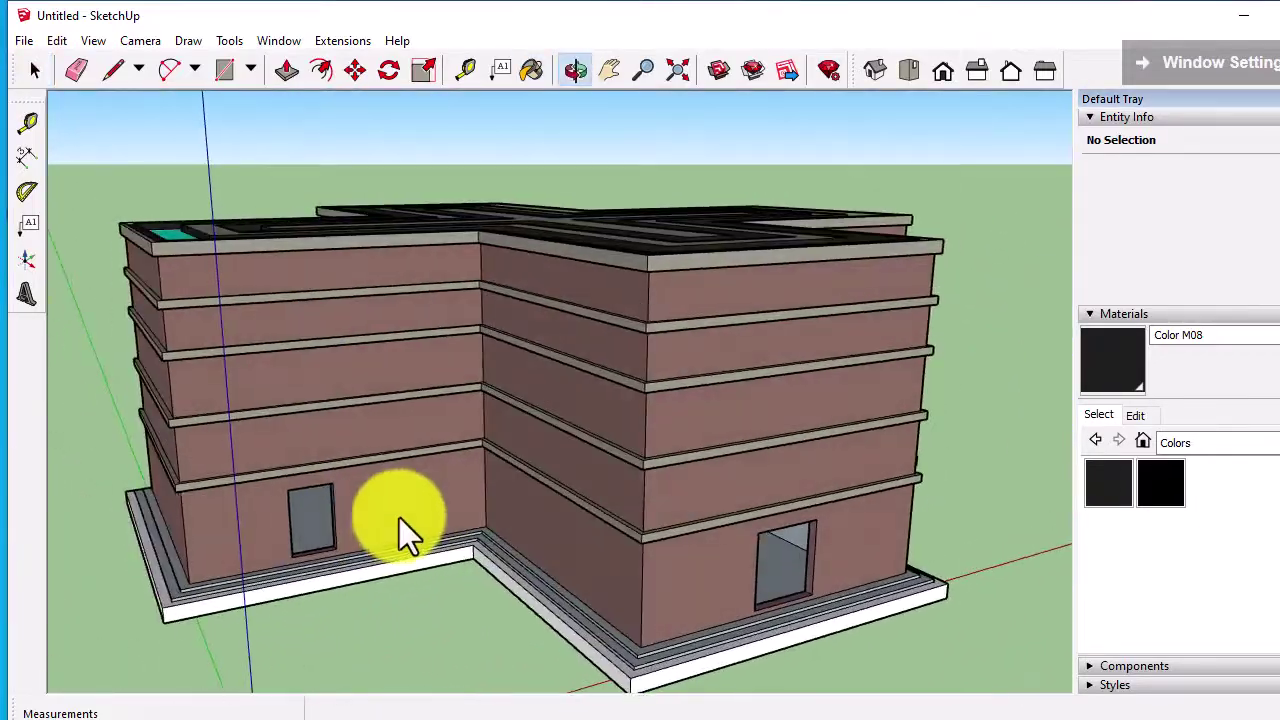
pyautogui.scroll(-3, 487, 506)
pyautogui.moveTo(487, 506); pyautogui.dragTo(538, 451, button='middle')
pyautogui.scroll(2, 538, 451)
pyautogui.scroll(2, 537, 460)
pyautogui.scroll(2, 486, 449)
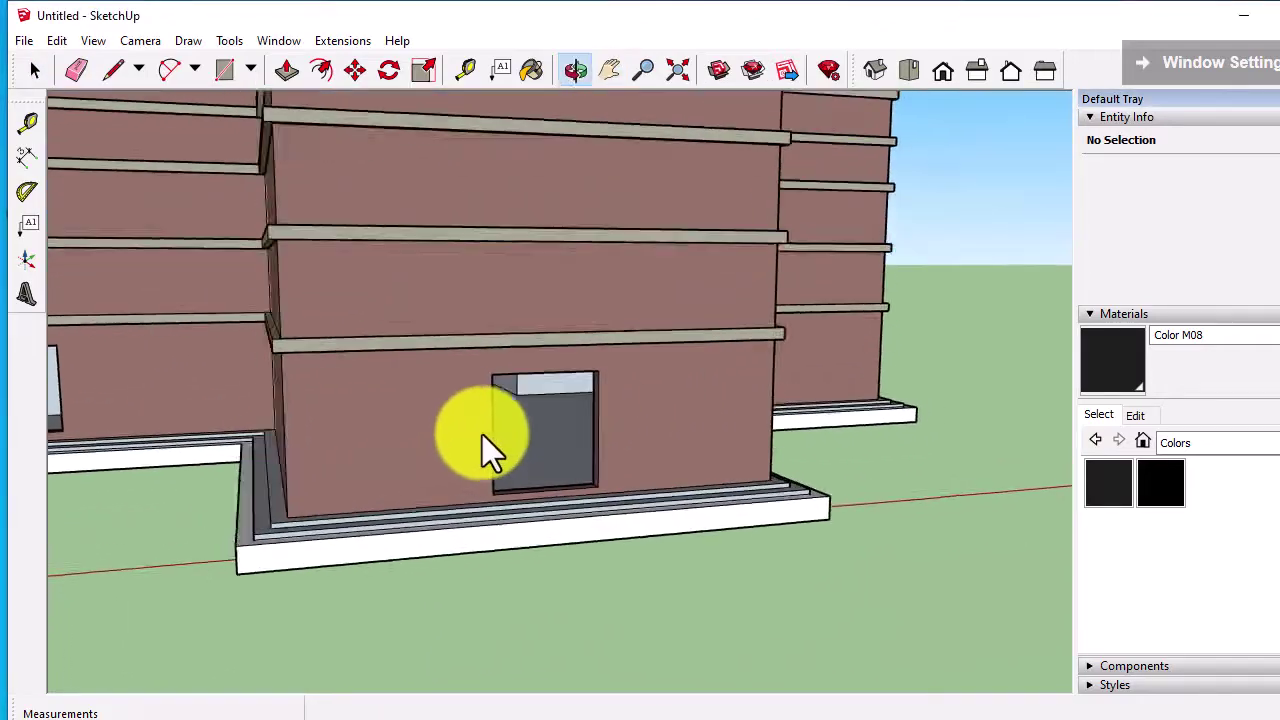
pyautogui.scroll(2, 471, 457)
pyautogui.scroll(2, 481, 463)
pyautogui.scroll(-3, 481, 463)
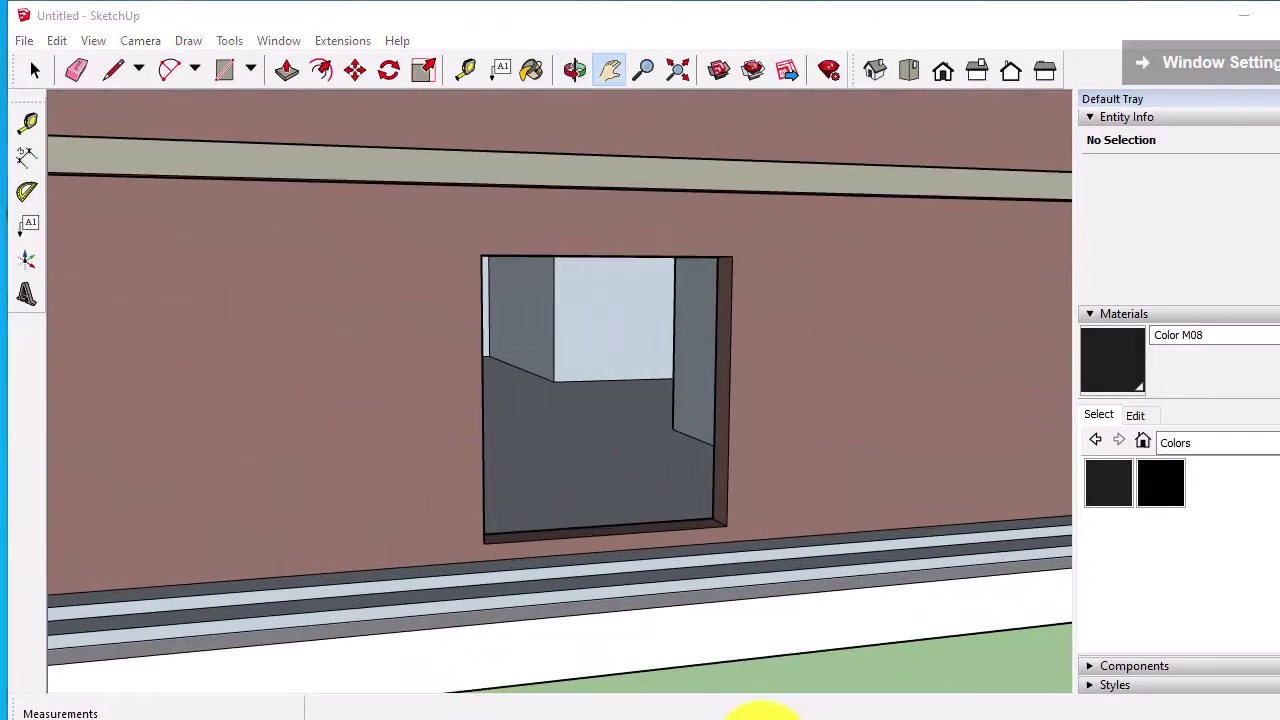
pyautogui.click(745, 716)
pyautogui.hotkey('alt', 'Tab')
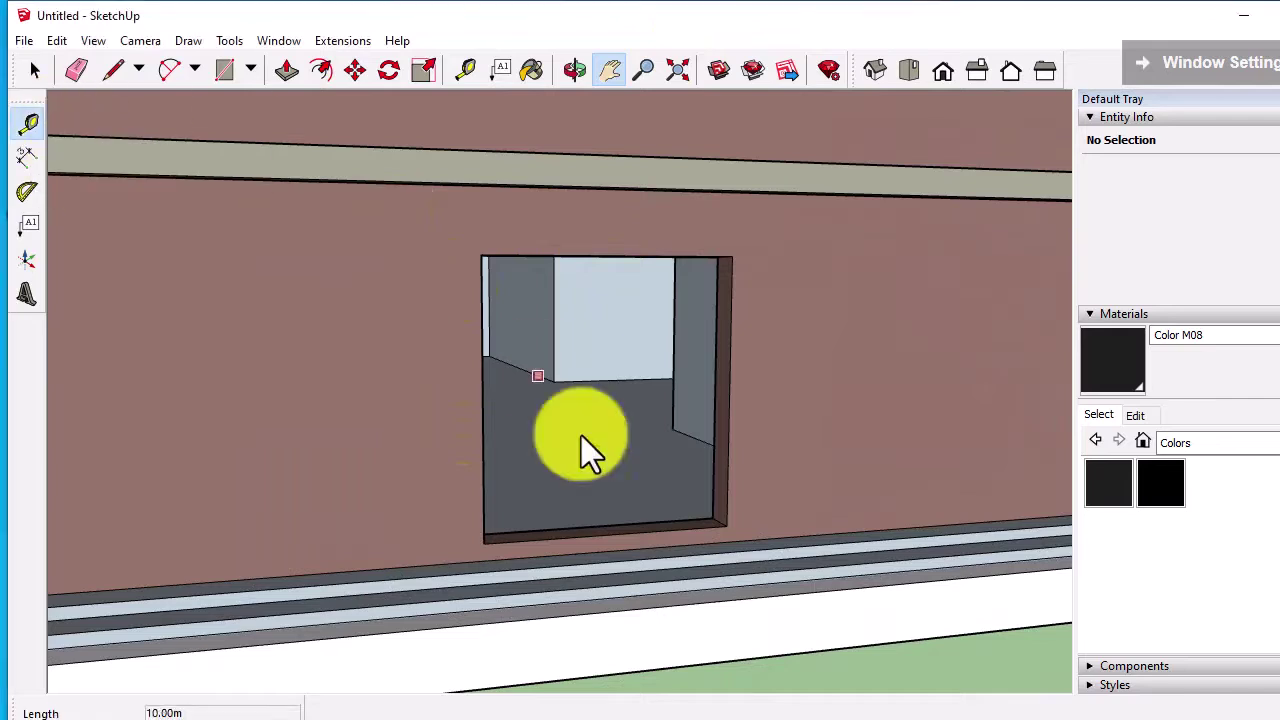
# Place Tape Measure guides above and on both sides of the door opening
pyautogui.click(643, 218)
pyautogui.click(730, 322)
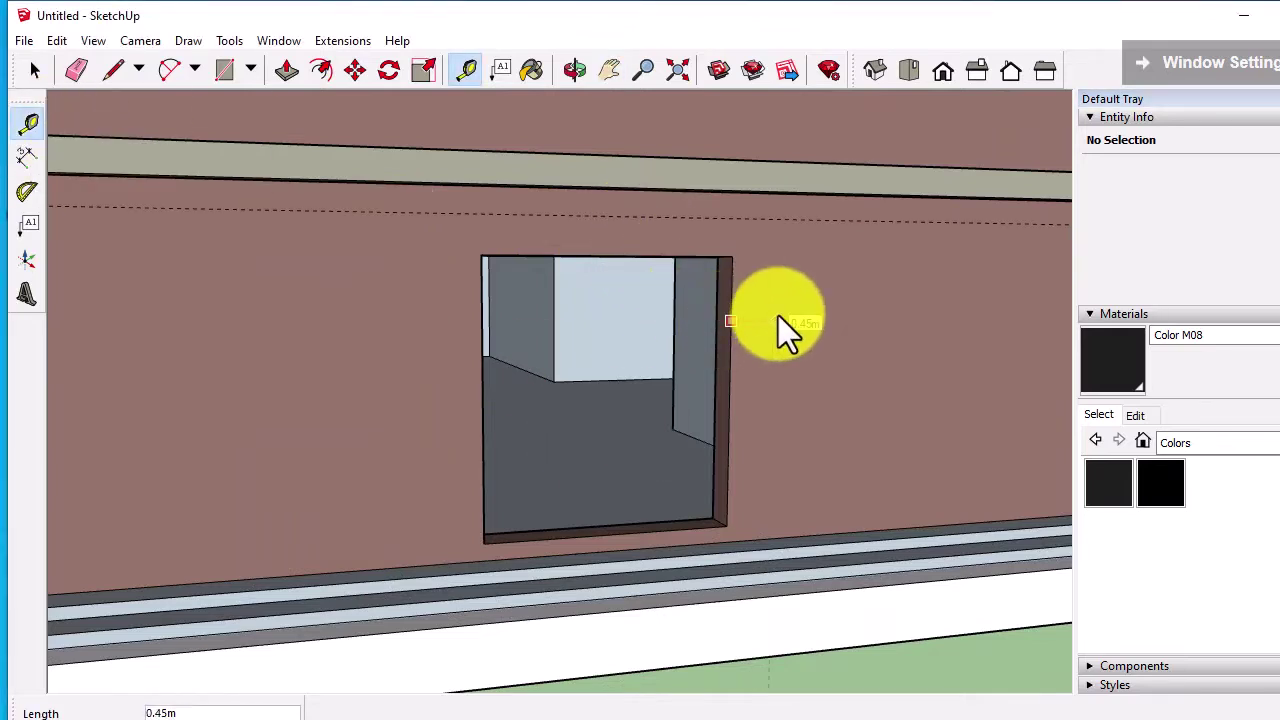
pyautogui.click(778, 315)
pyautogui.click(425, 330)
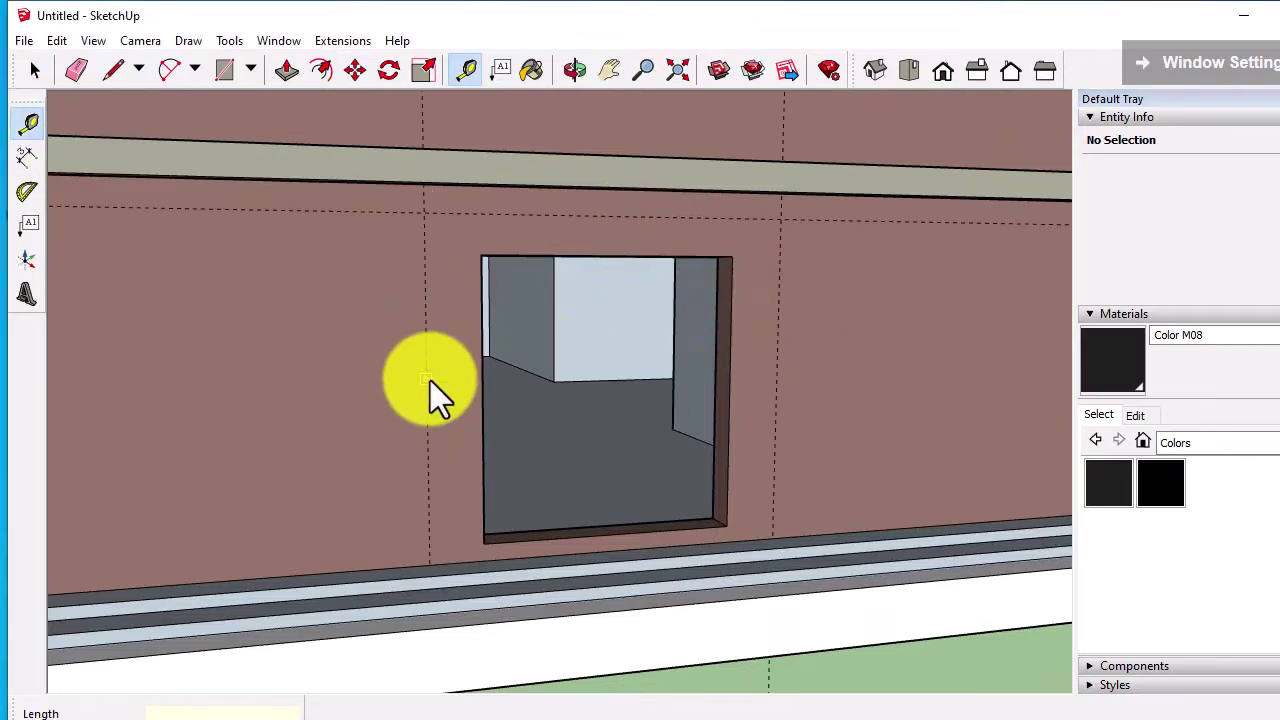
pyautogui.hotkey('alt', 'Tab')
pyautogui.hotkey('alt', 'Tab')
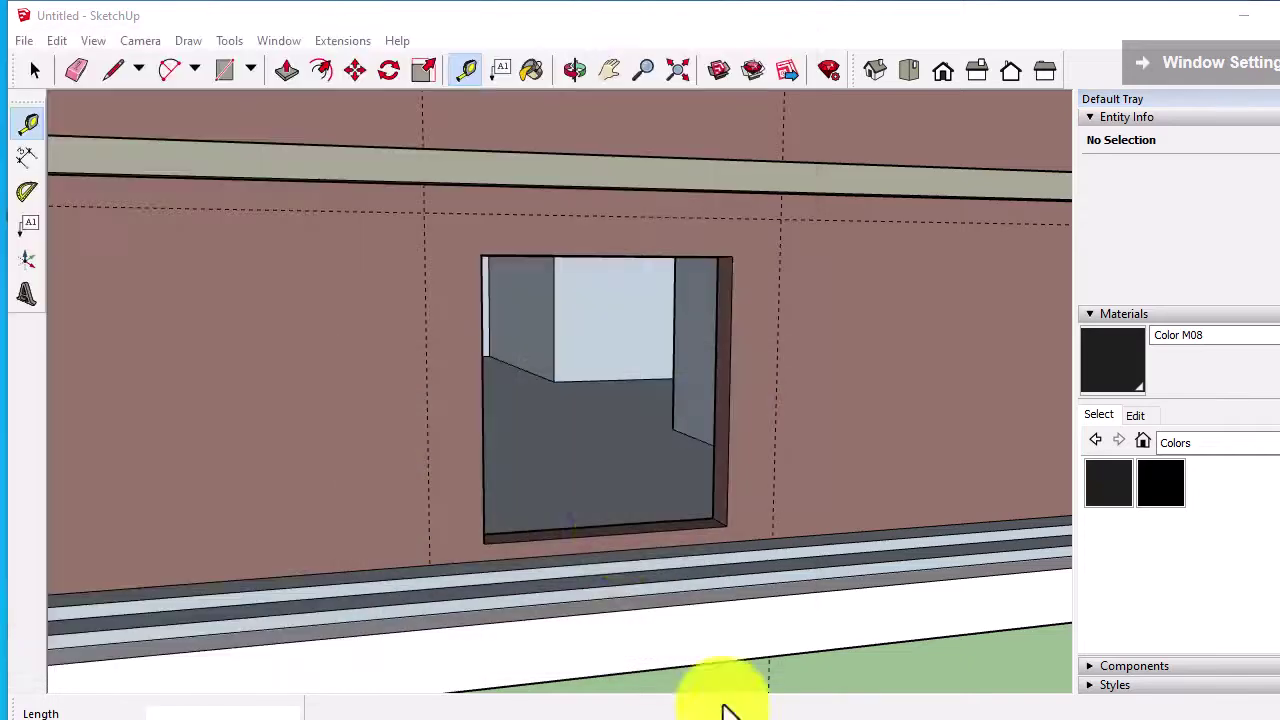
pyautogui.click(463, 307)
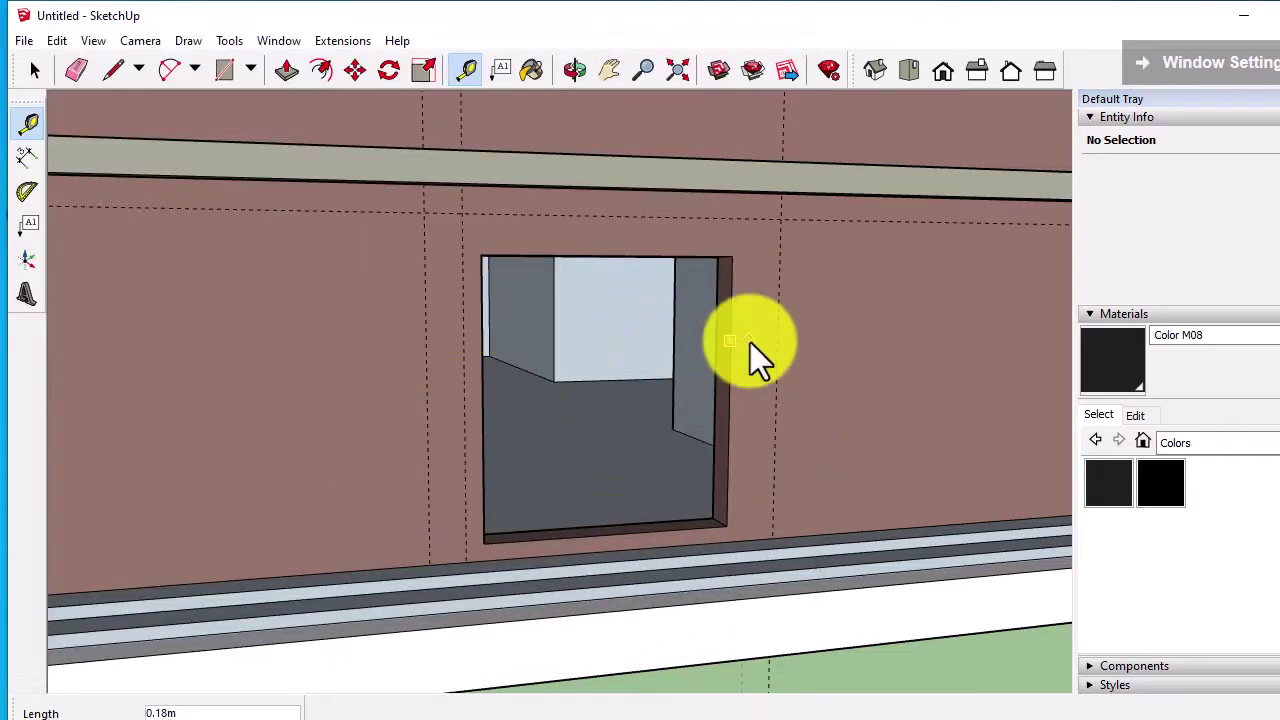
pyautogui.click(750, 342)
pyautogui.click(587, 242)
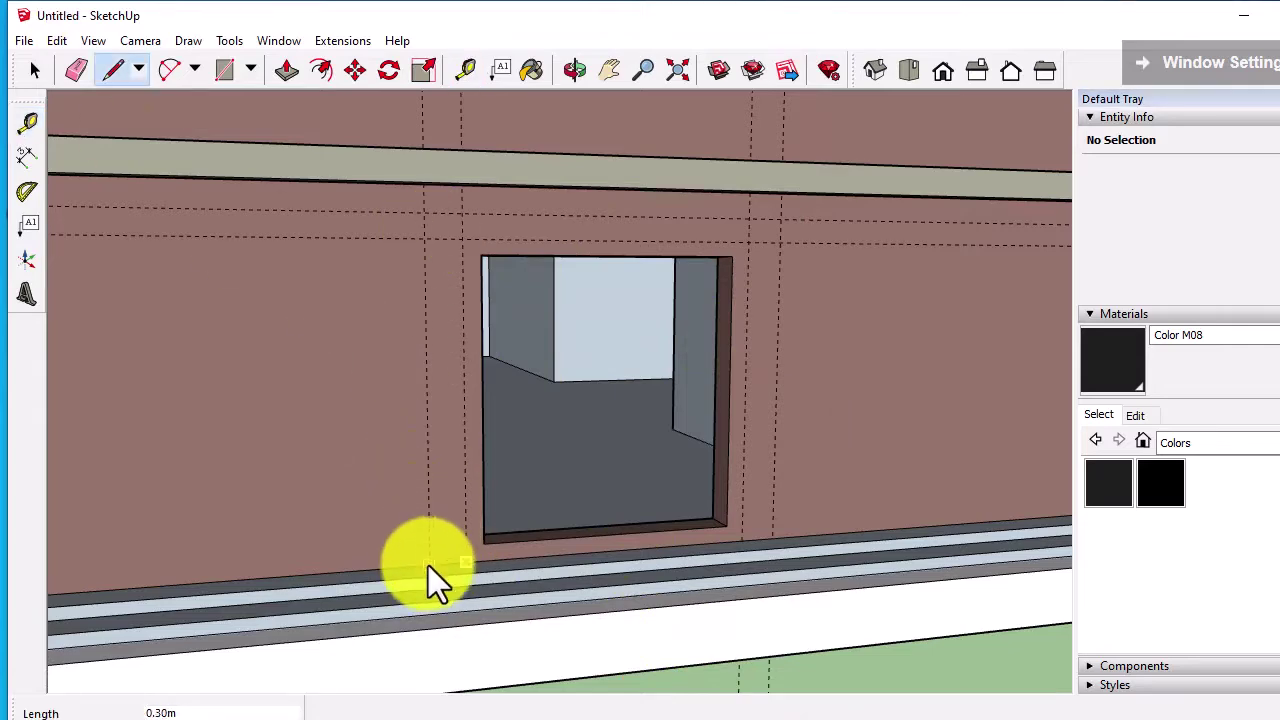
pyautogui.scroll(3, 428, 570)
pyautogui.scroll(1, 415, 580)
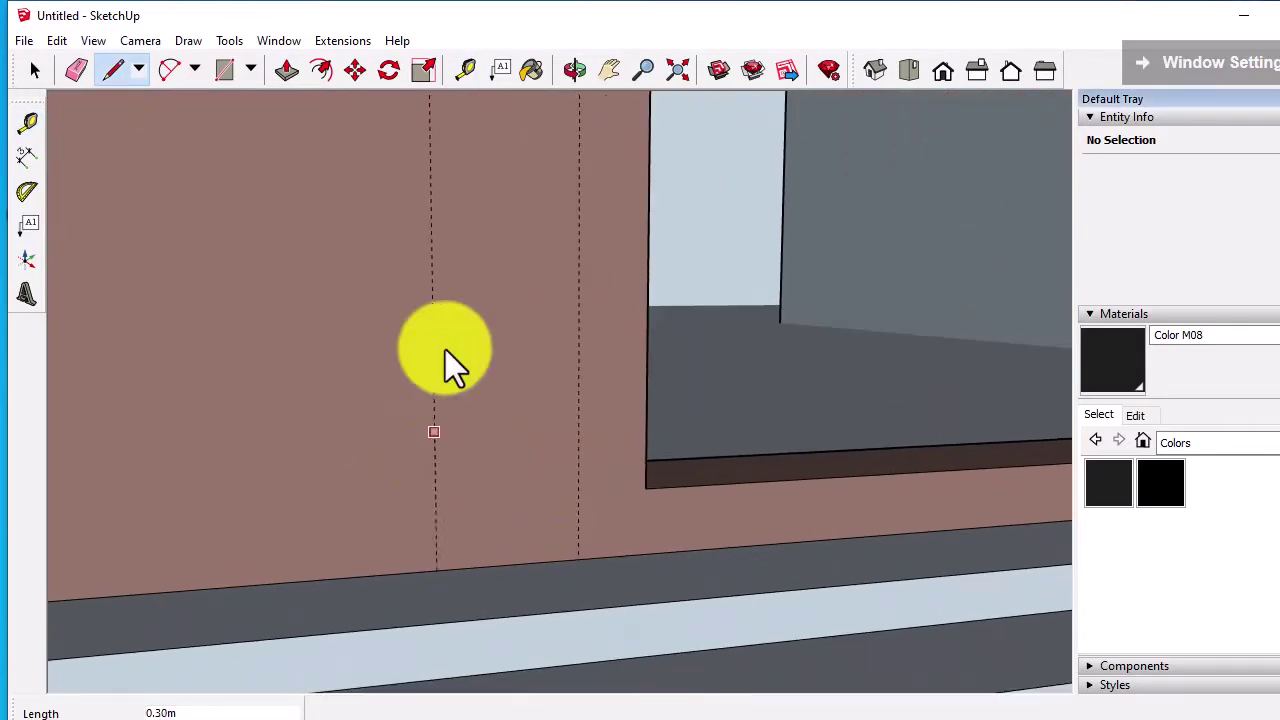
pyautogui.scroll(-4, 442, 320)
# Draw the door frame outline along the guides with the Line tool
pyautogui.click(443, 210)
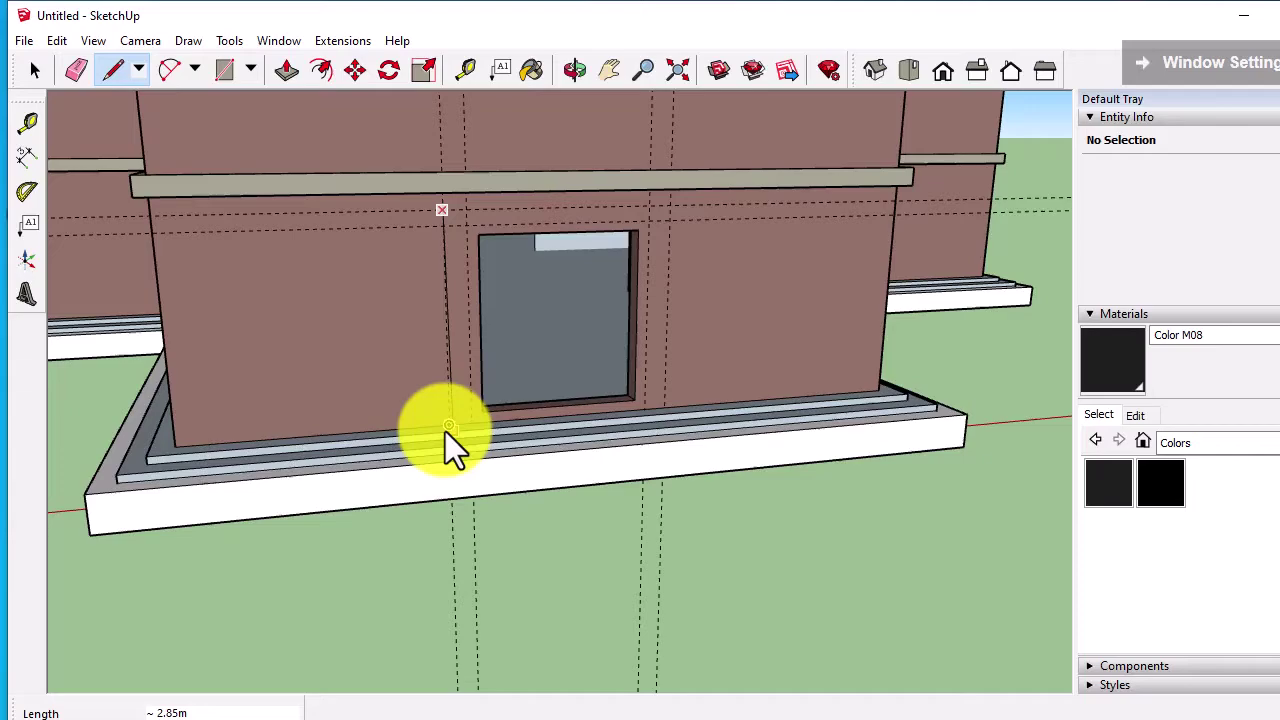
pyautogui.click(668, 209)
pyautogui.click(667, 410)
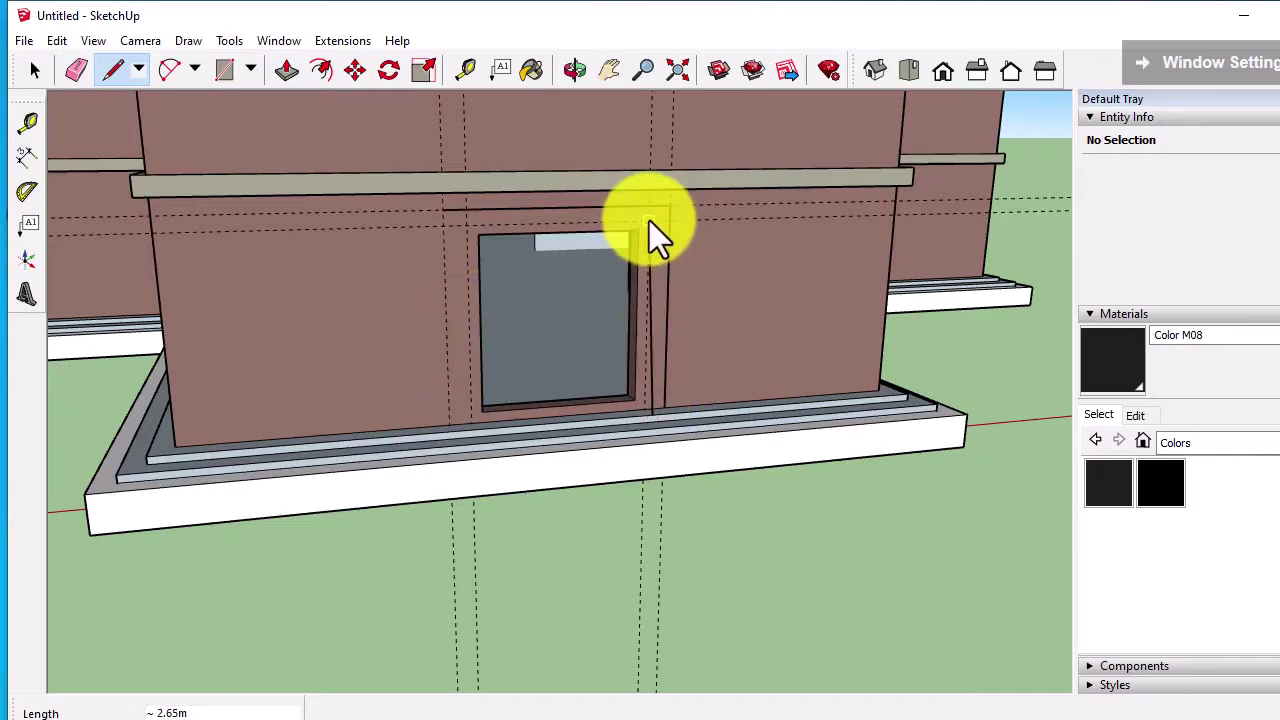
pyautogui.moveTo(453, 218)
pyautogui.mouseDown(button='middle')
pyautogui.moveTo(656, 312)
pyautogui.moveTo(721, 301)
pyautogui.mouseUp(button='middle')
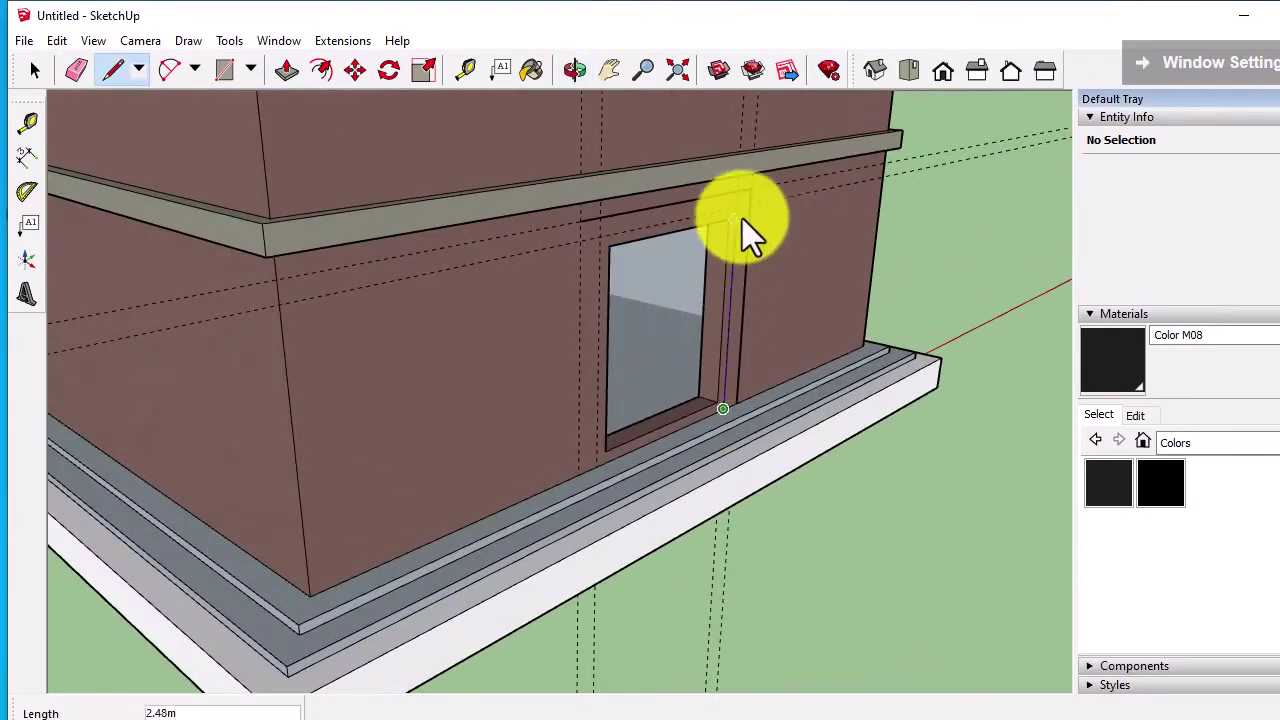
pyautogui.click(603, 235)
pyautogui.scroll(4, 598, 470)
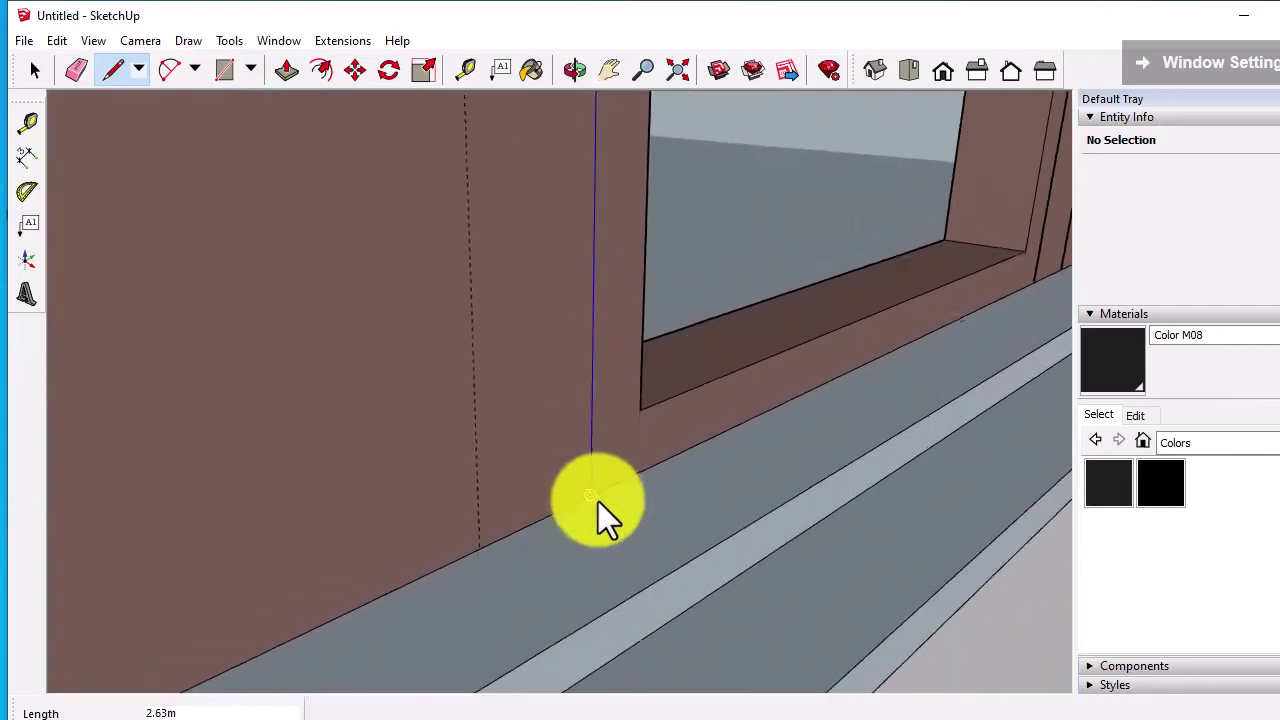
pyautogui.scroll(-5, 578, 414)
pyautogui.scroll(2, 557, 427)
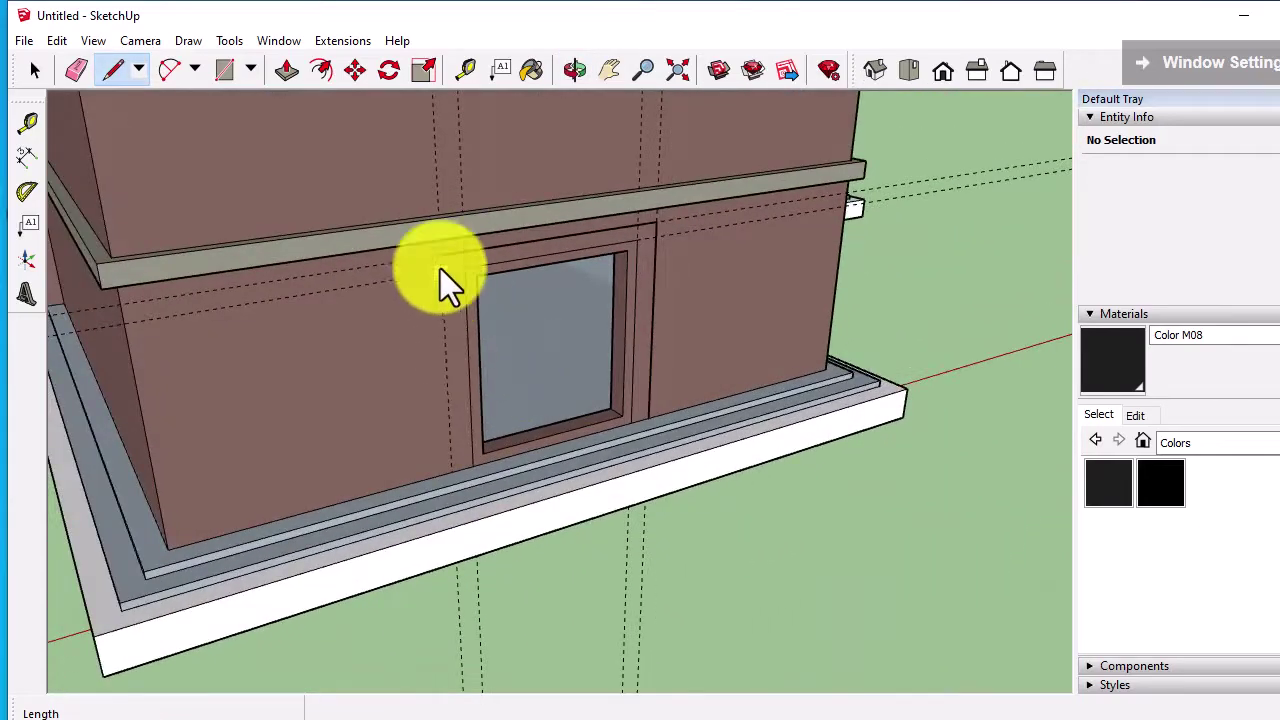
pyautogui.click(455, 474)
# Push/Pull the frame face 0.25 m out from the brown wall
pyautogui.press('p')
pyautogui.scroll(3, 465, 369)
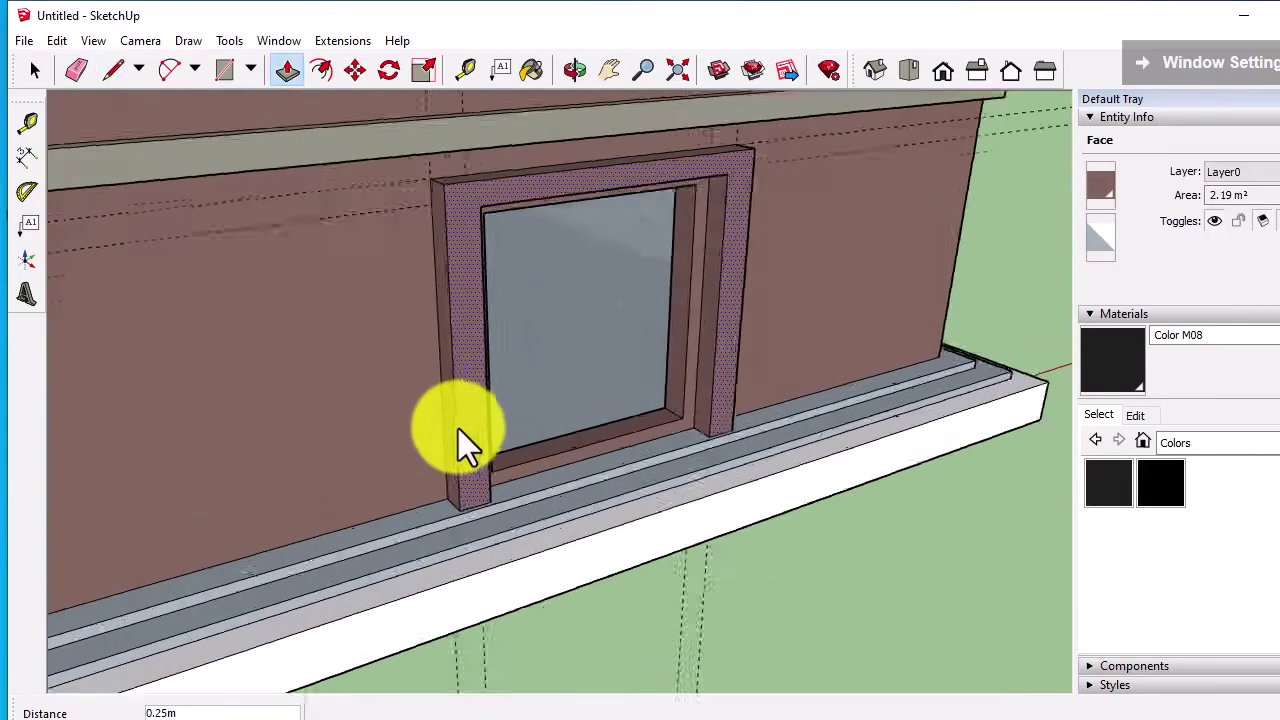
pyautogui.moveTo(458, 428); pyautogui.dragTo(486, 454, button='middle')
pyautogui.scroll(-3, 214, 457)
# Zoom and orbit to bring the whole framed door into view
pyautogui.scroll(2, 355, 393)
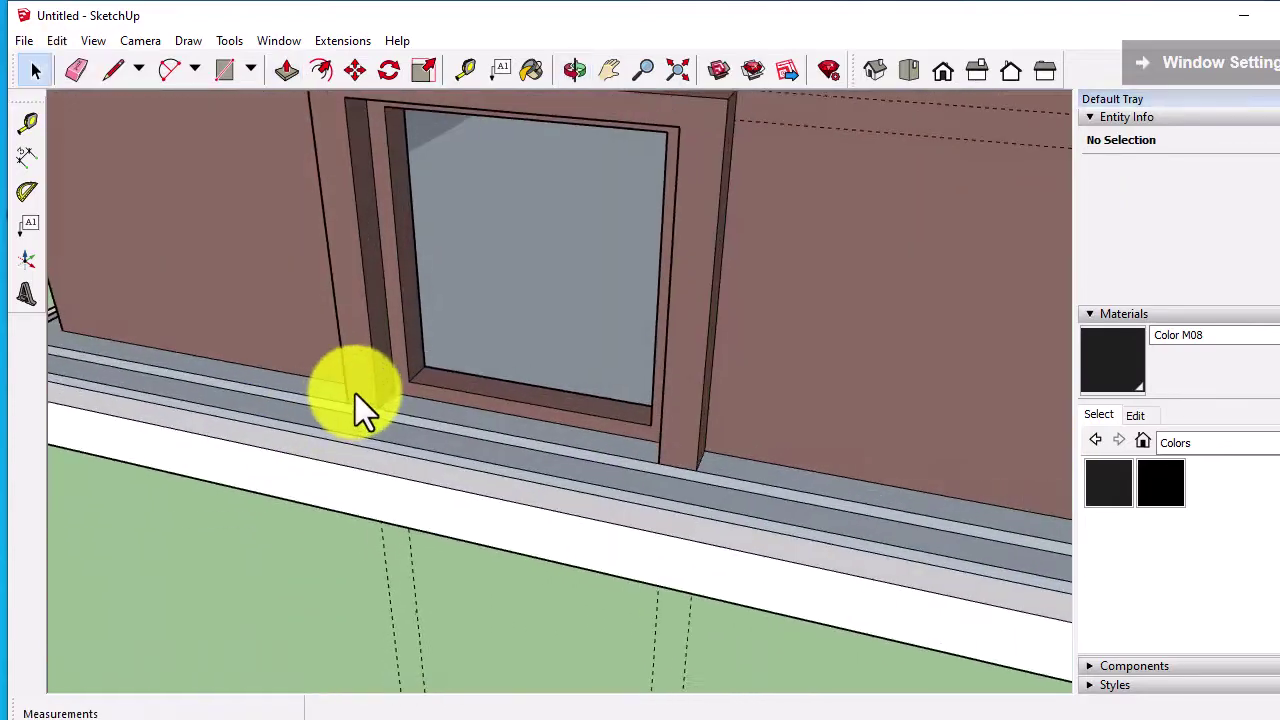
pyautogui.scroll(2, 300, 300)
pyautogui.press('space')
pyautogui.scroll(1, 386, 417)
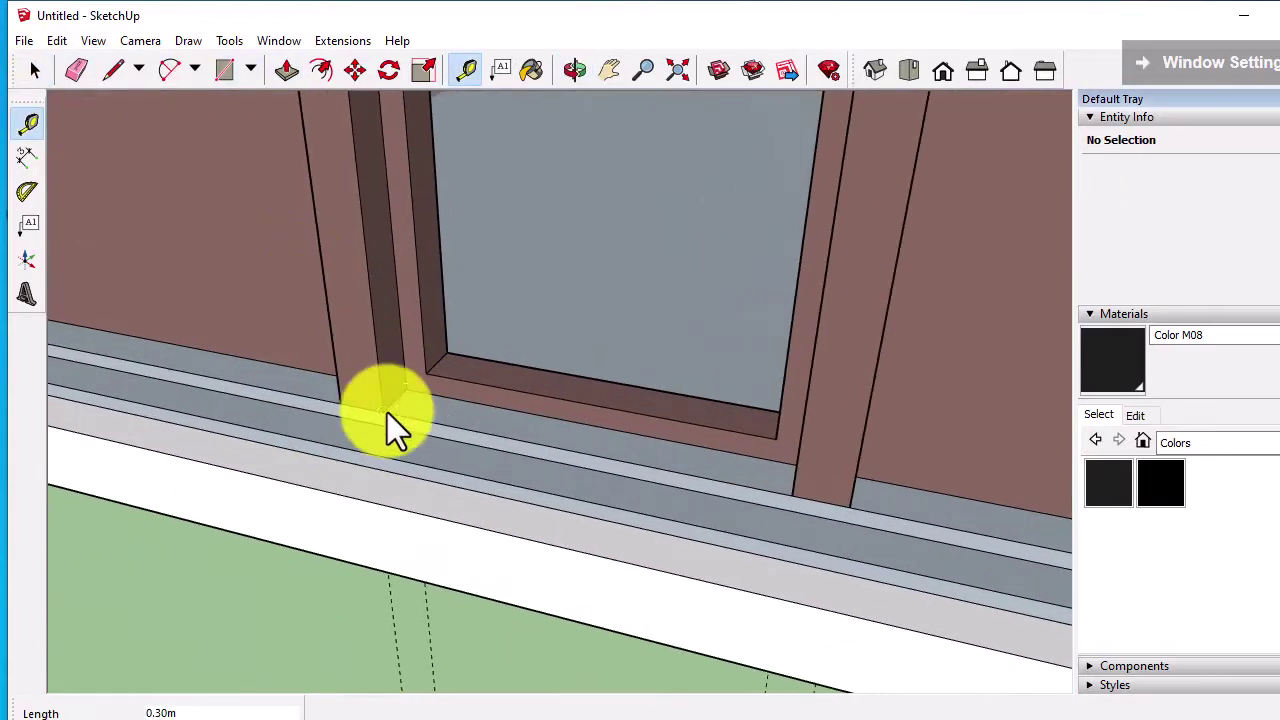
pyautogui.click(394, 404)
pyautogui.moveTo(394, 404); pyautogui.dragTo(469, 449, button='middle')
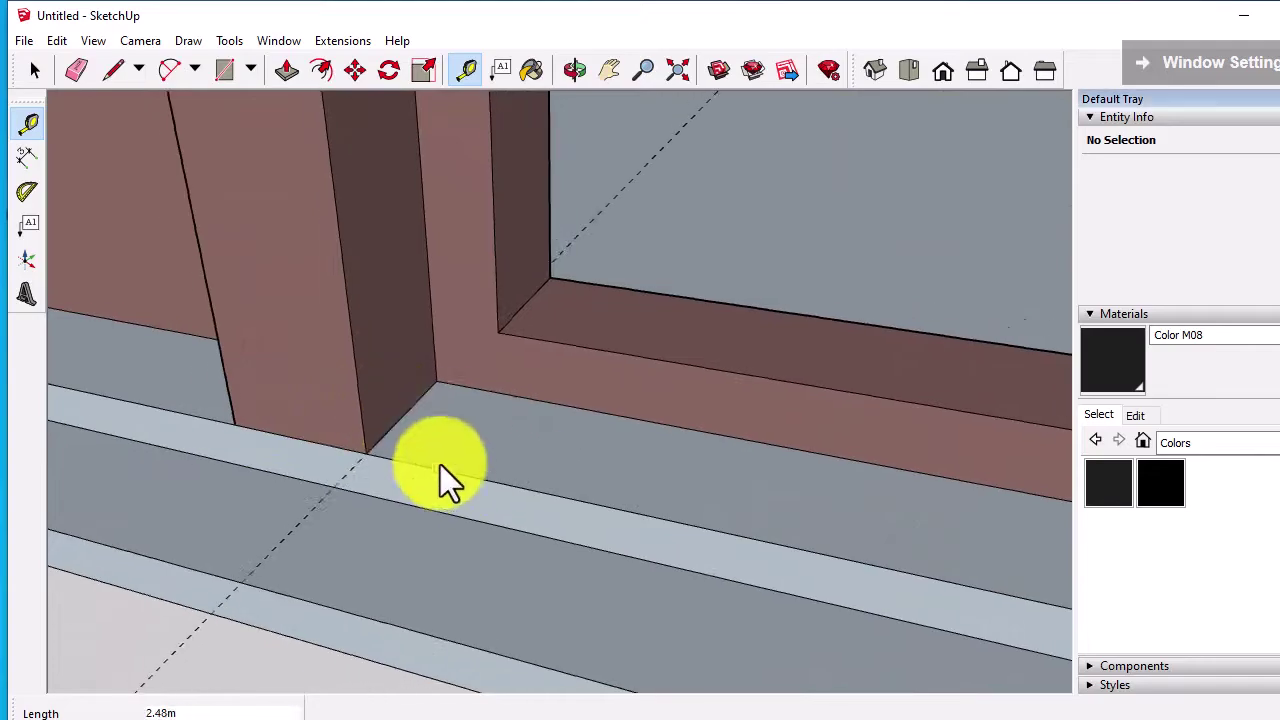
pyautogui.scroll(-3, 394, 515)
pyautogui.scroll(3, 678, 501)
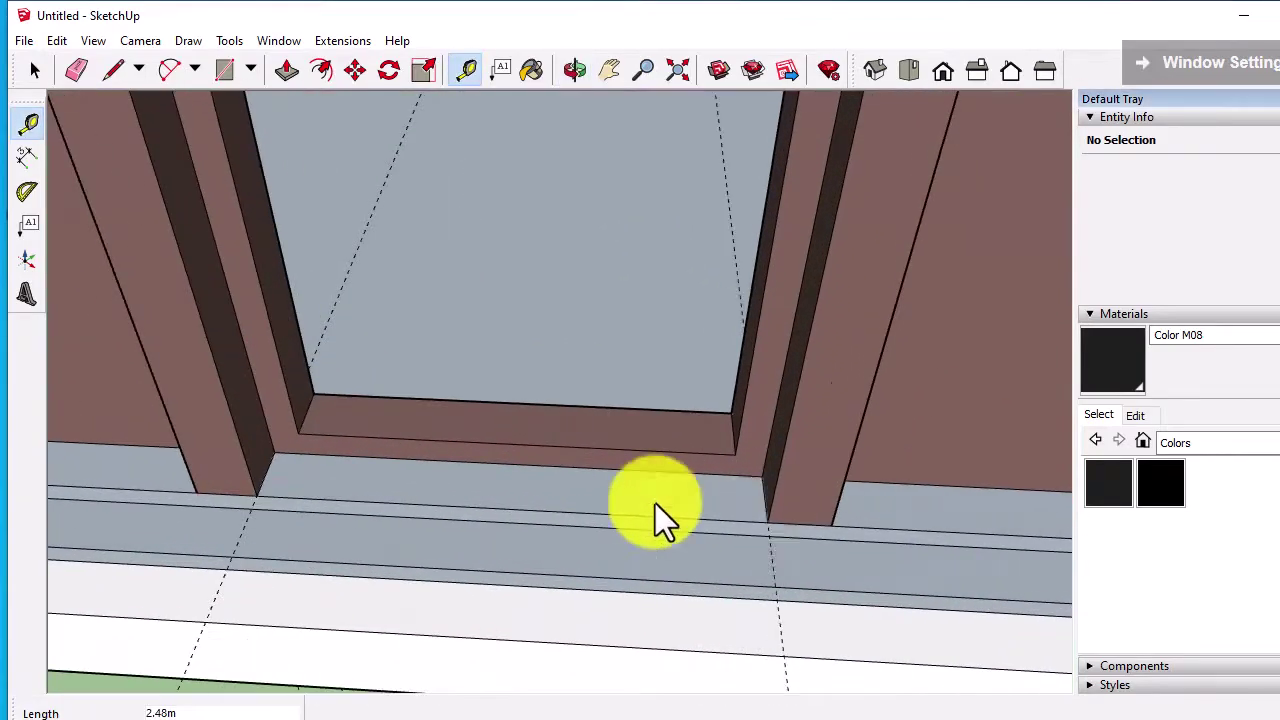
pyautogui.scroll(-3, 386, 535)
pyautogui.scroll(3, 386, 535)
# Orbit around the wall base to an oblique view of the door sill
pyautogui.moveTo(386, 535); pyautogui.dragTo(371, 502, button='middle')
pyautogui.scroll(2, 327, 544)
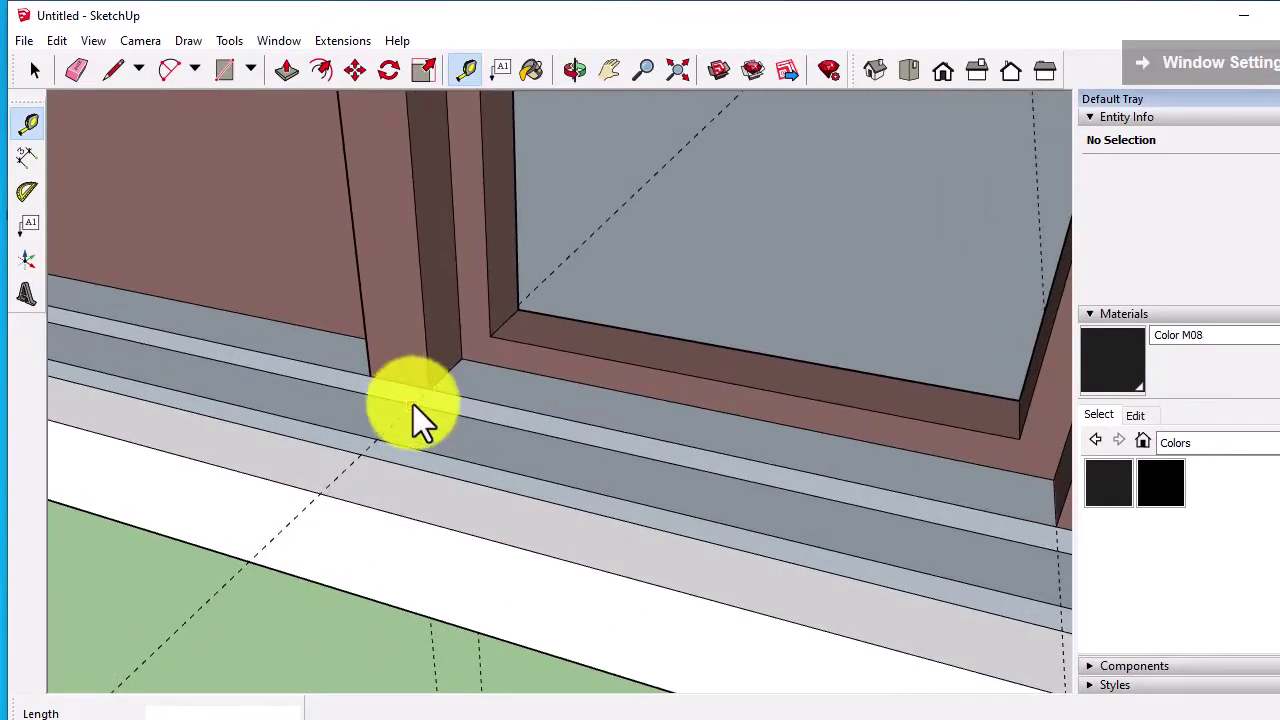
pyautogui.scroll(1, 410, 410)
pyautogui.scroll(2, 425, 405)
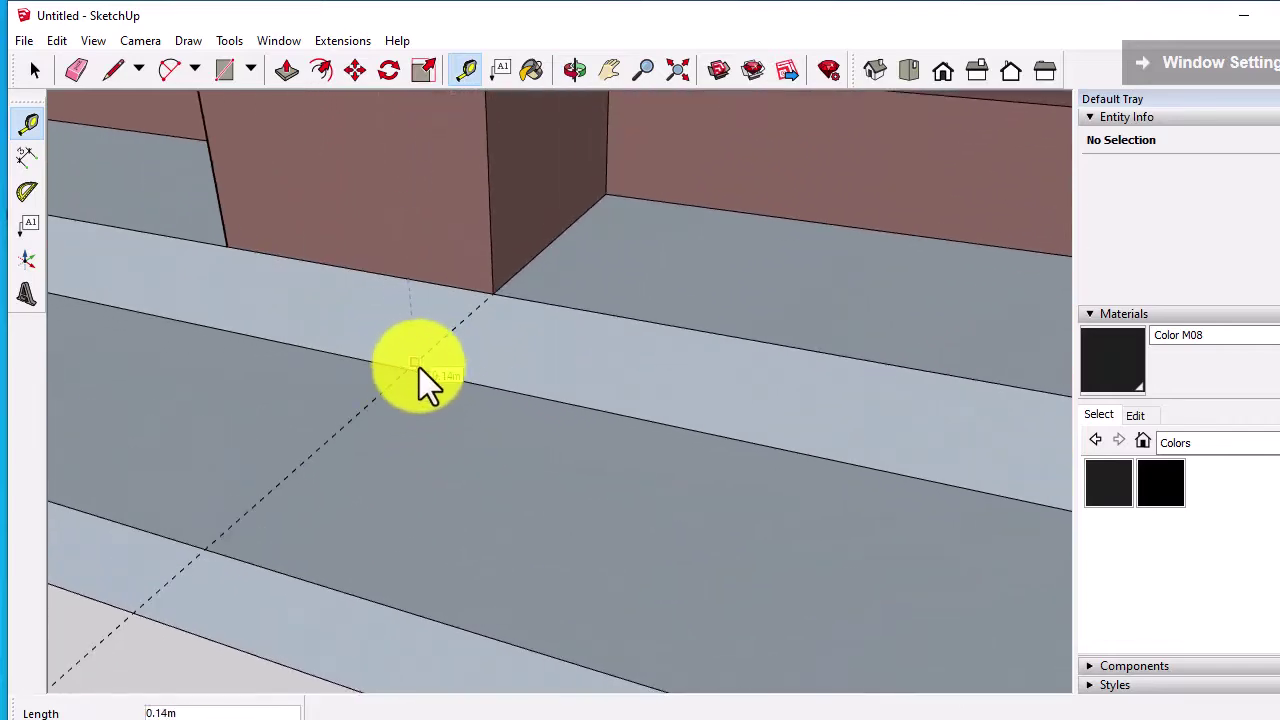
pyautogui.moveTo(419, 367)
pyautogui.mouseDown(button='middle')
pyautogui.moveTo(223, 360)
pyautogui.moveTo(309, 456)
pyautogui.mouseUp(button='middle')
pyautogui.scroll(-2, 307, 493)
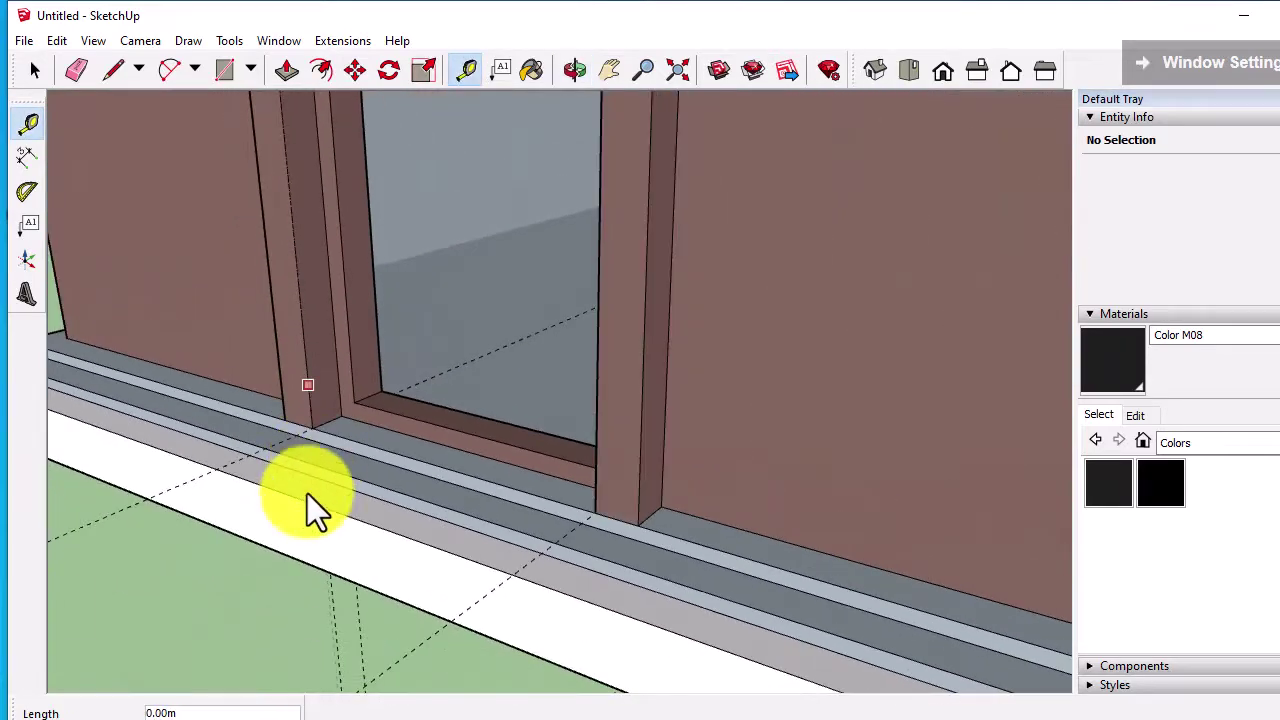
pyautogui.moveTo(220, 469); pyautogui.dragTo(410, 463, button='middle')
pyautogui.click(93, 40)
pyautogui.click(302, 551)
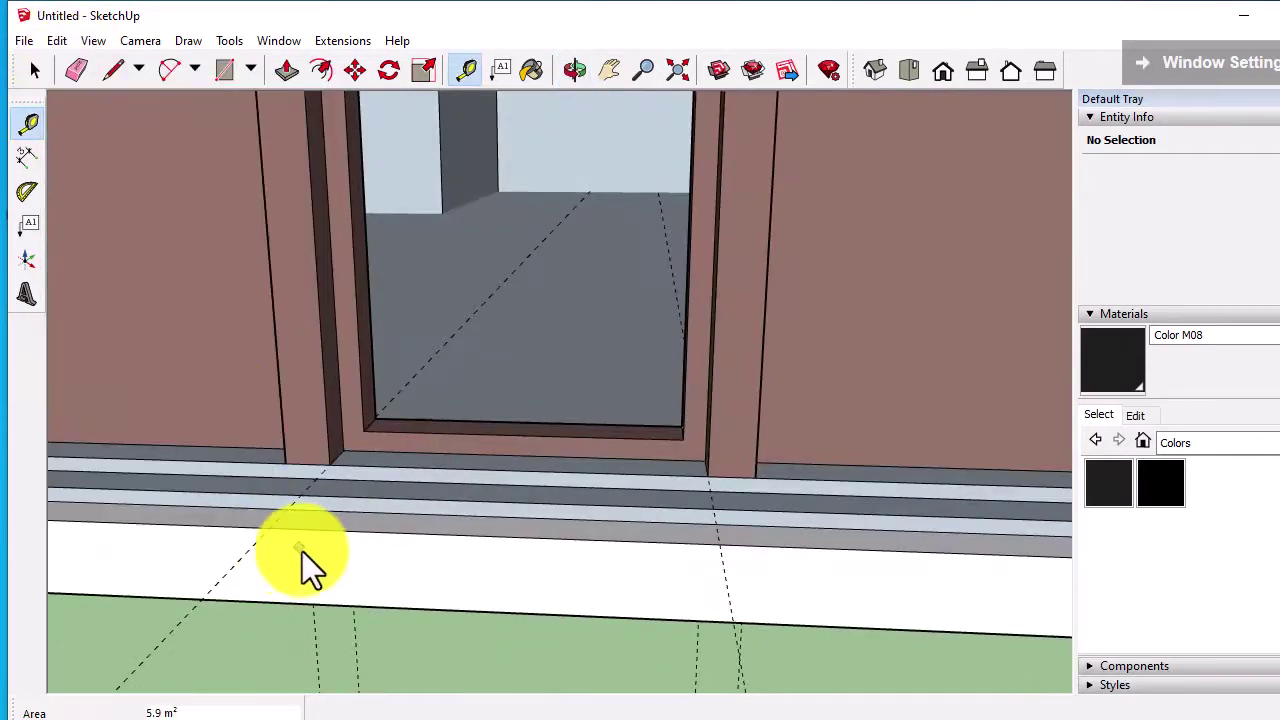
pyautogui.scroll(-2, 480, 514)
pyautogui.moveTo(486, 514); pyautogui.dragTo(395, 536, button='middle')
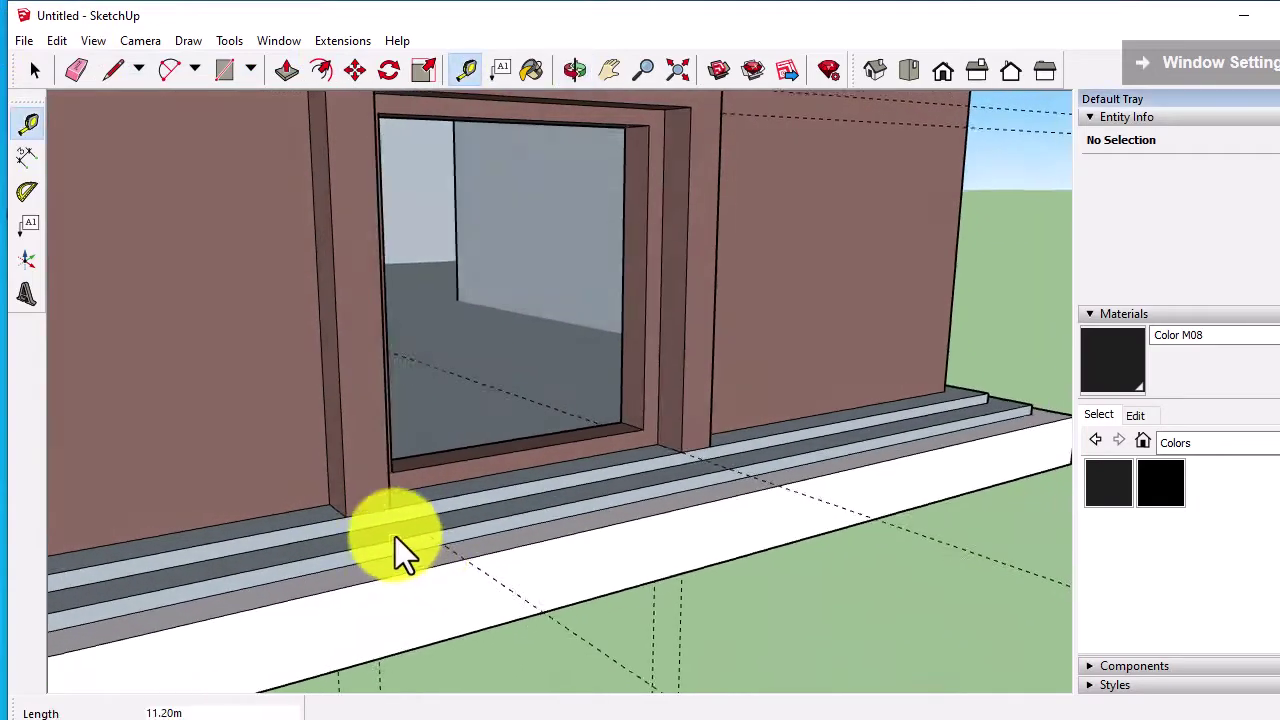
pyautogui.scroll(3, 395, 530)
pyautogui.moveTo(456, 568)
pyautogui.mouseDown(button='middle')
pyautogui.moveTo(644, 575)
pyautogui.moveTo(402, 548)
pyautogui.moveTo(330, 509)
pyautogui.mouseUp(button='middle')
pyautogui.scroll(-2, 358, 550)
pyautogui.scroll(3, 383, 553)
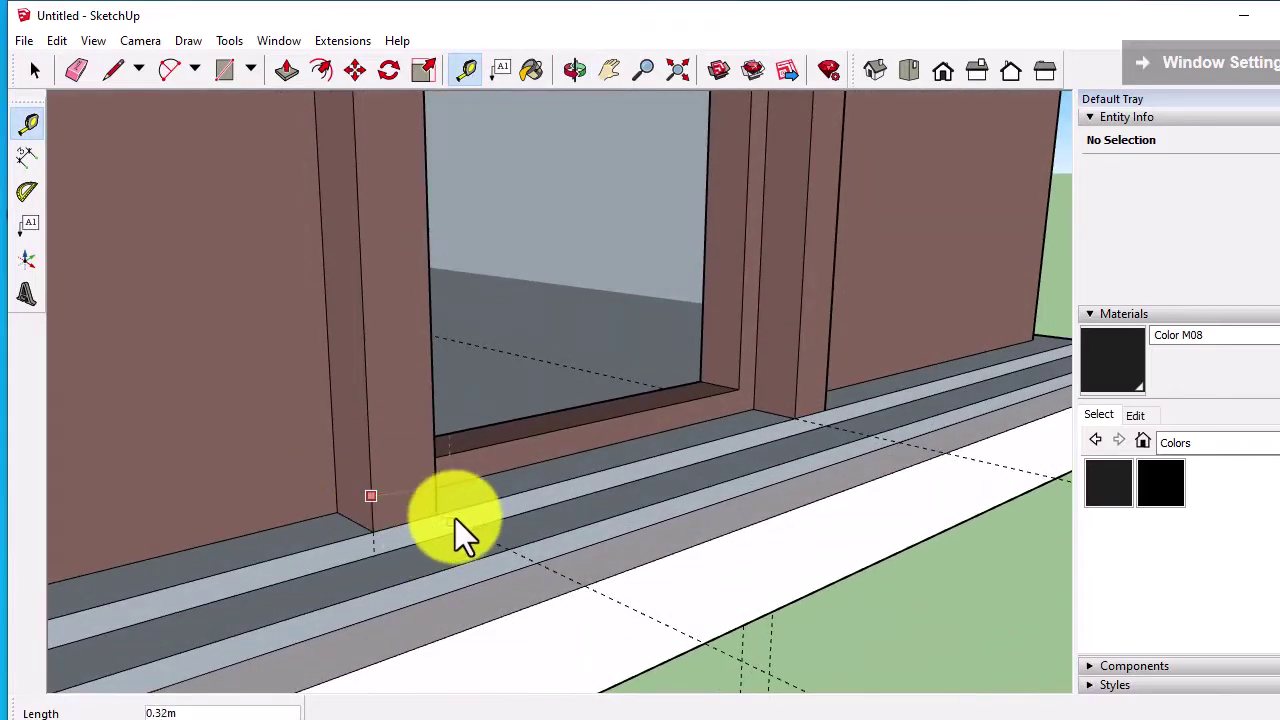
pyautogui.press('Escape')
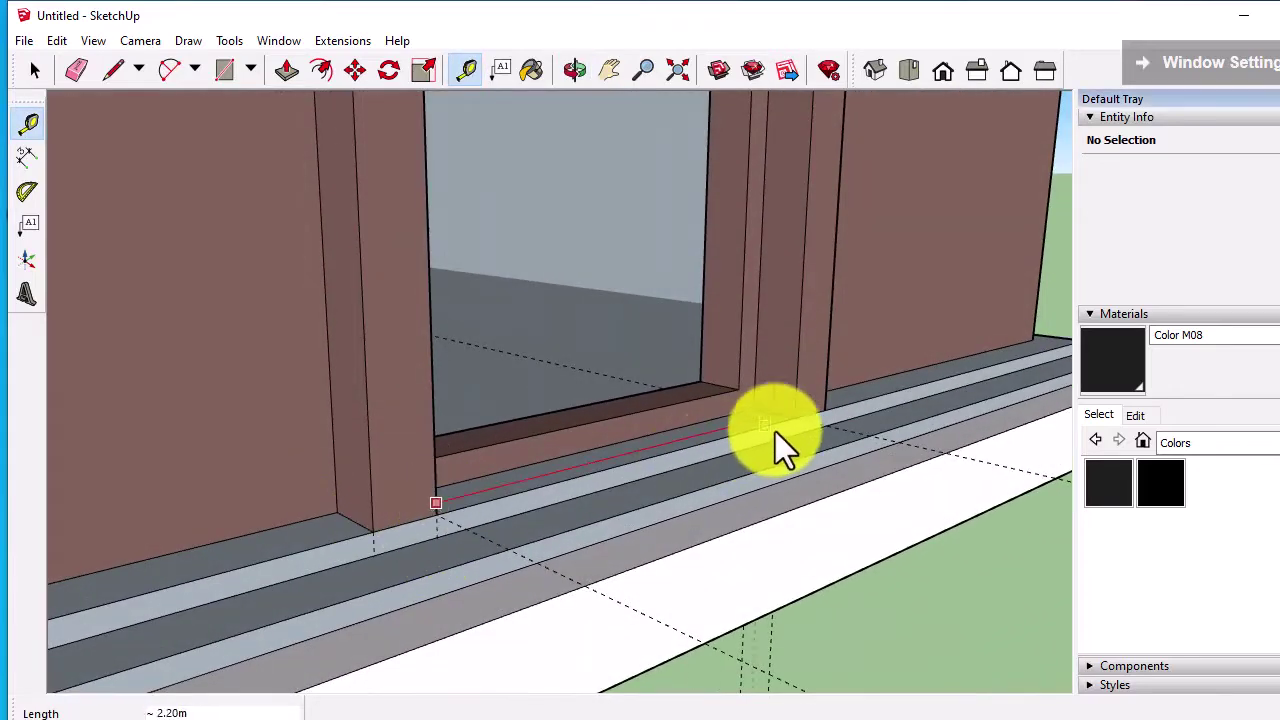
# Place guides along the wall base and 0.3 m beside the door post
pyautogui.click(795, 423)
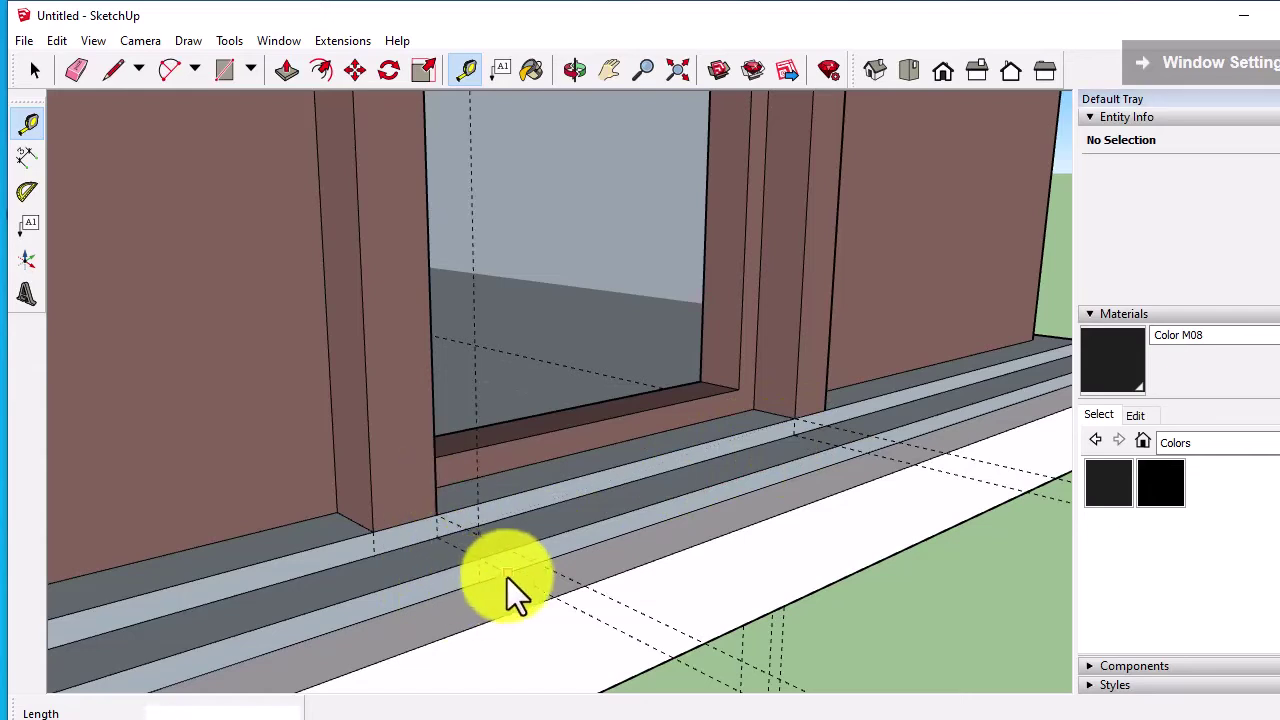
pyautogui.click(480, 554)
pyautogui.click(477, 489)
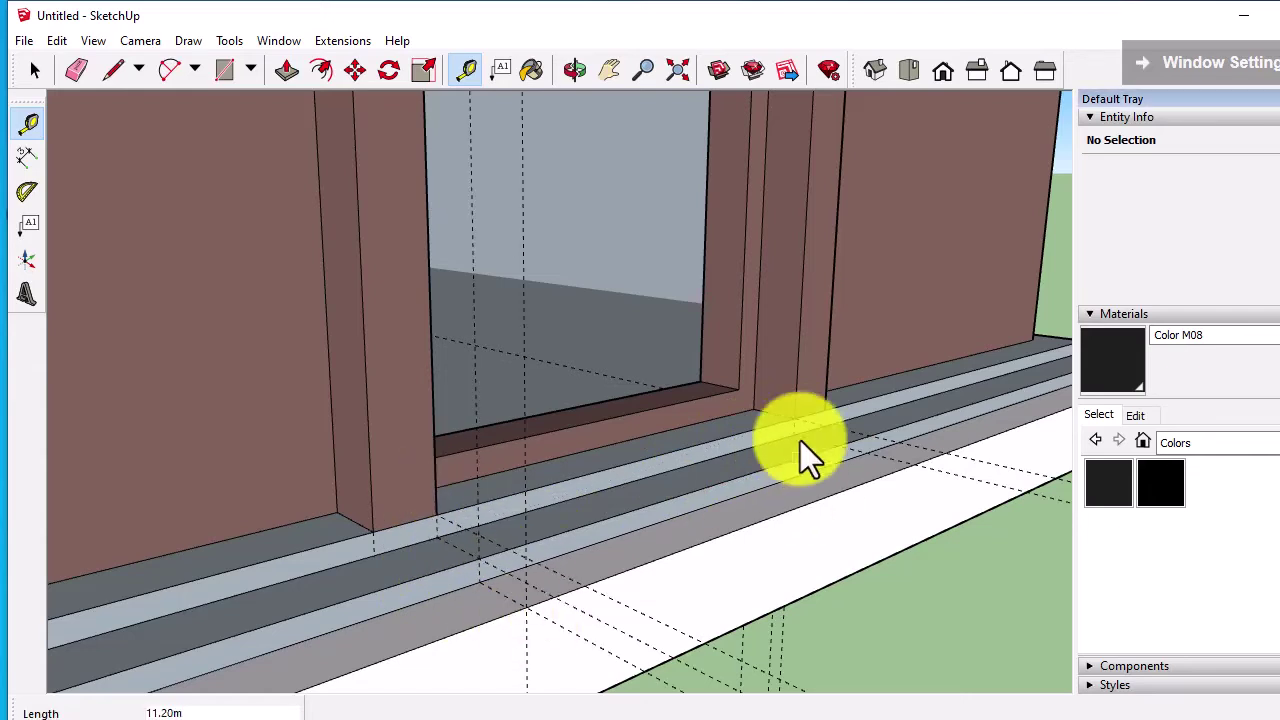
pyautogui.write('0.3')
pyautogui.press('Return')
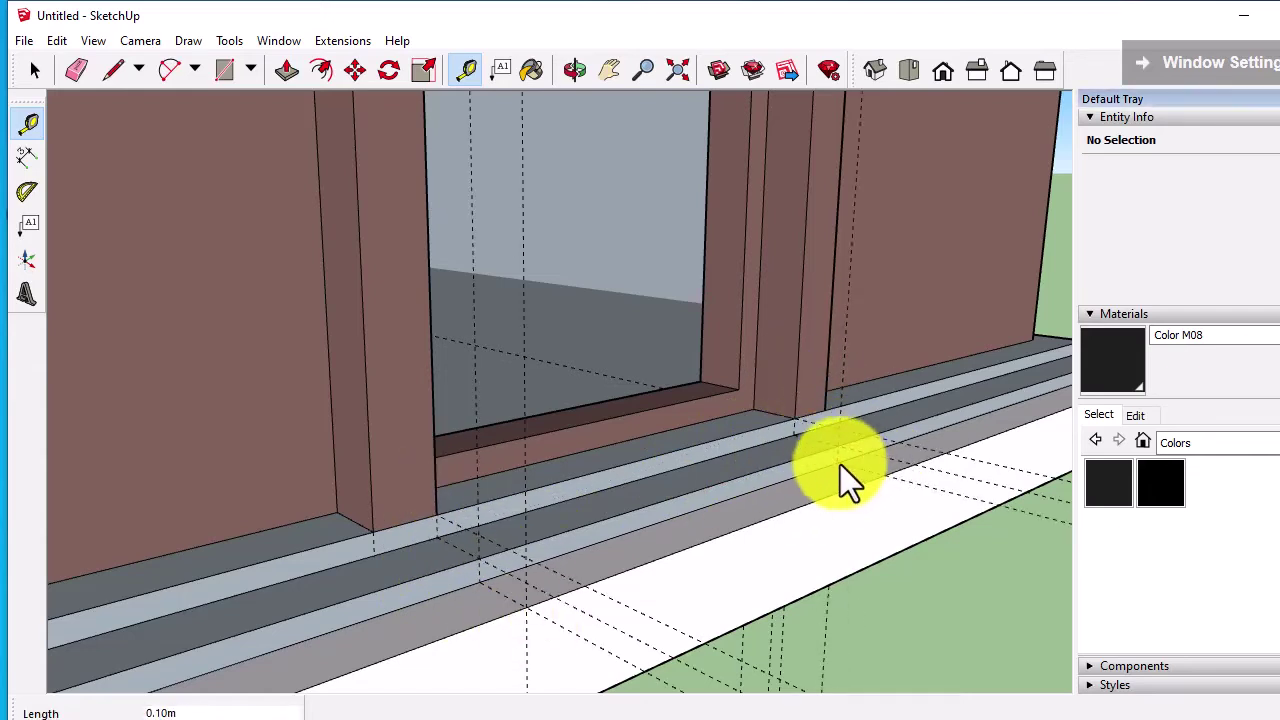
pyautogui.scroll(-2, 790, 505)
pyautogui.scroll(-2, 650, 540)
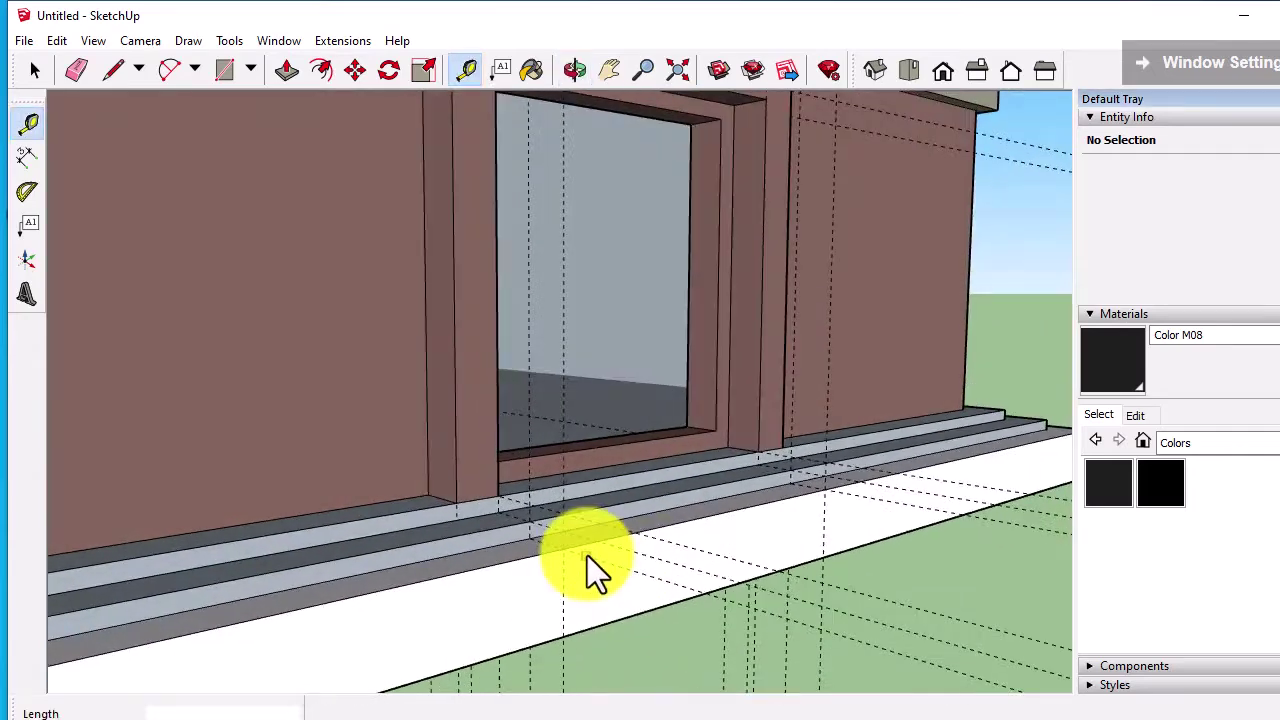
pyautogui.scroll(2, 587, 556)
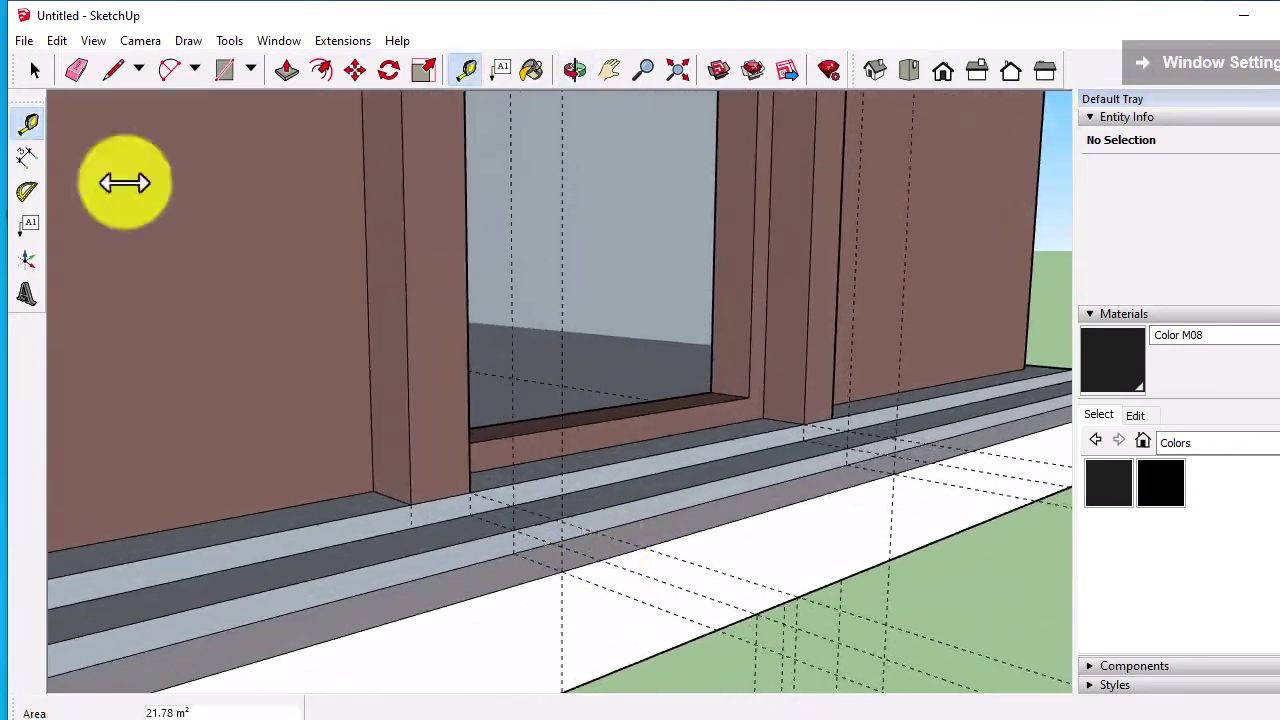
# Draw an edge across the base band from the step corner
pyautogui.press('l')
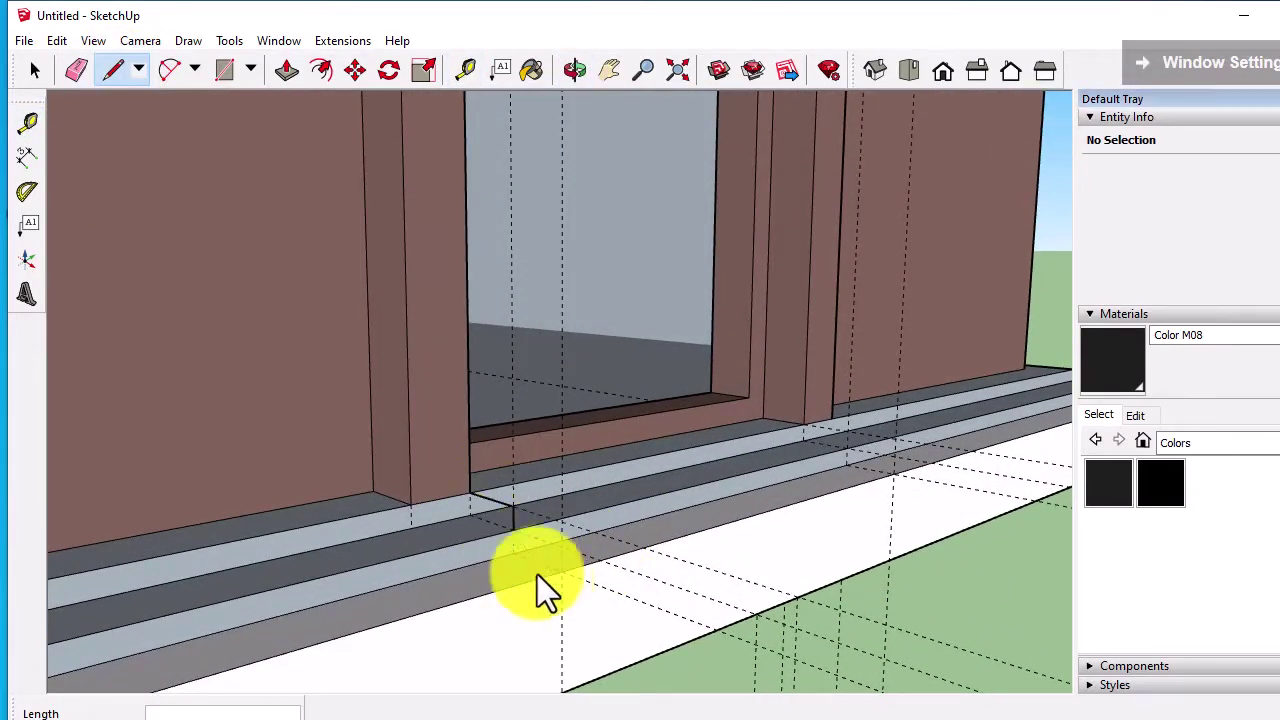
pyautogui.click(391, 472)
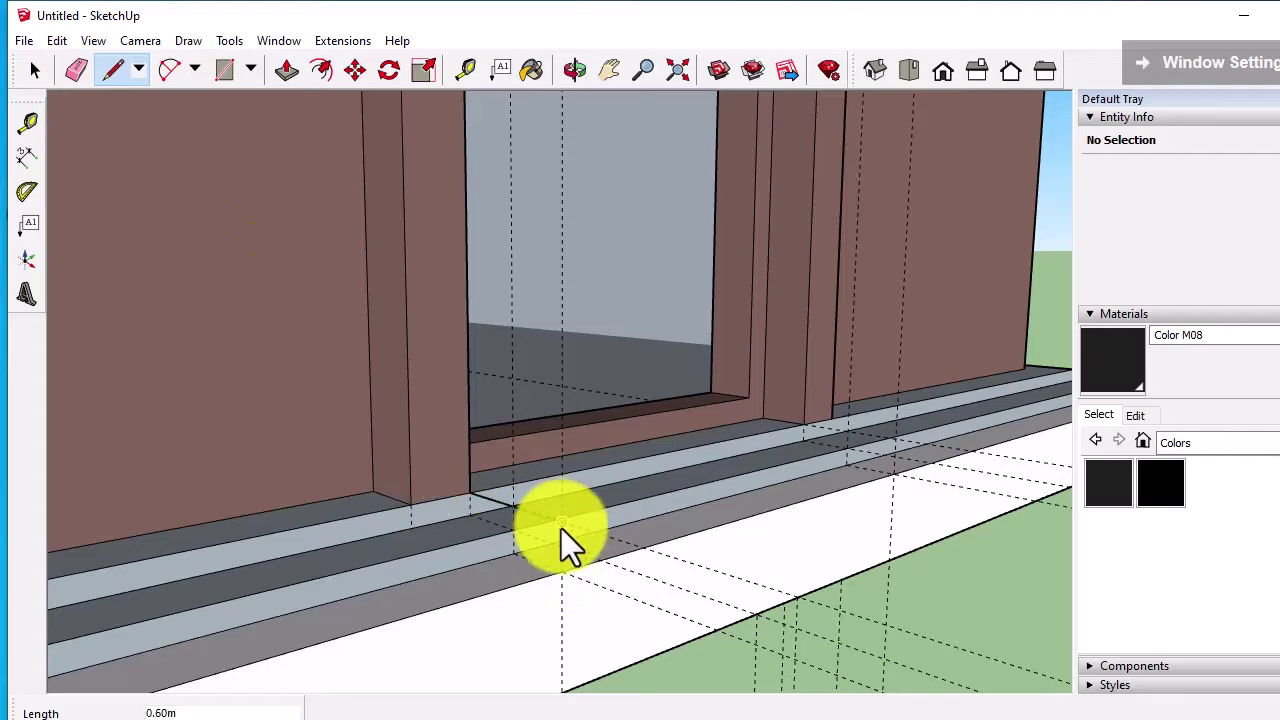
pyautogui.click(476, 502)
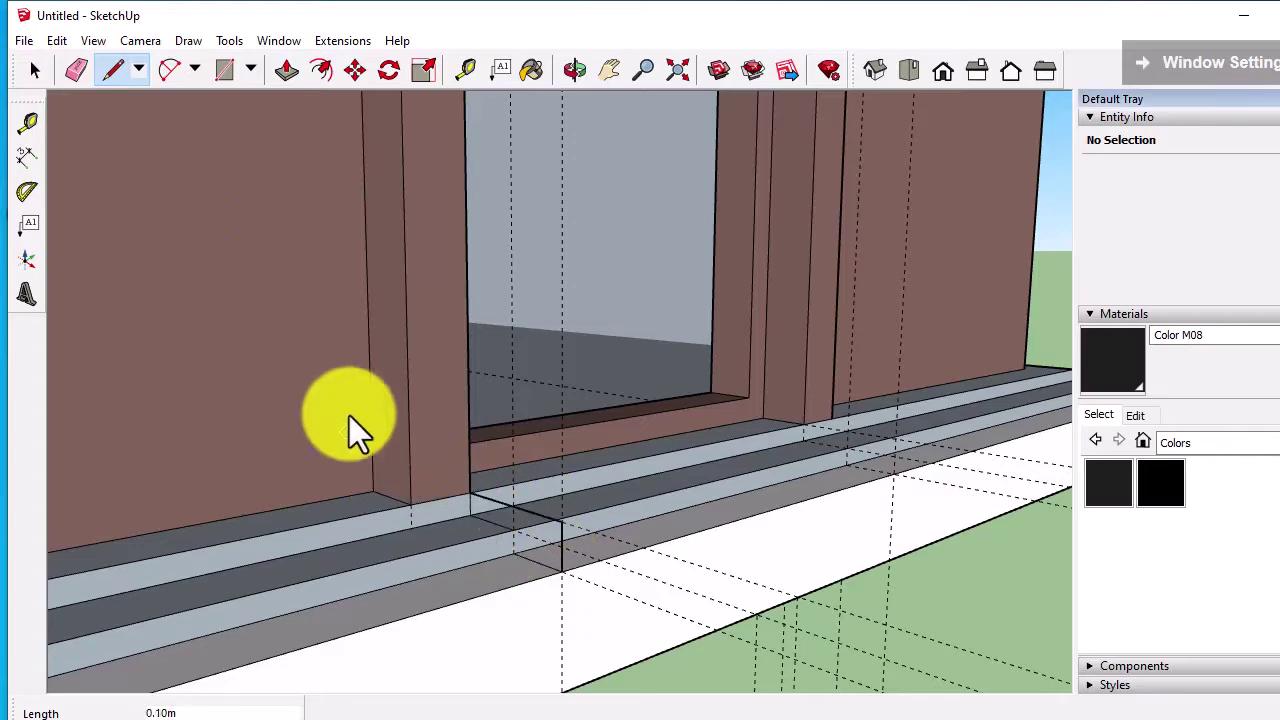
pyautogui.moveTo(508, 556)
pyautogui.mouseDown(button='middle')
pyautogui.moveTo(420, 547)
pyautogui.moveTo(364, 515)
pyautogui.mouseUp(button='middle')
pyautogui.press('space')
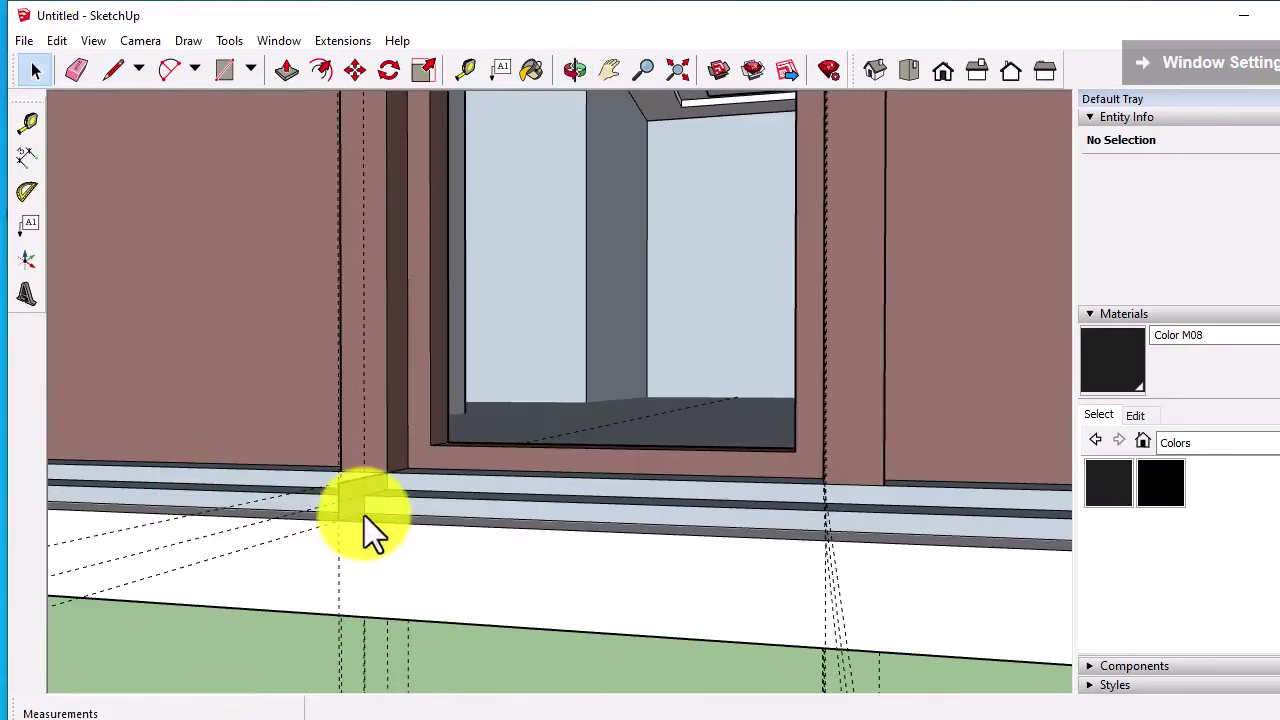
# Push/Pull the face below the door out into a raised threshold step
pyautogui.press('p')
pyautogui.click(747, 504)
pyautogui.moveTo(747, 504)
pyautogui.mouseDown(button='middle')
pyautogui.moveTo(653, 534)
pyautogui.moveTo(662, 574)
pyautogui.moveTo(691, 580)
pyautogui.moveTo(760, 587)
pyautogui.moveTo(600, 475)
pyautogui.mouseUp(button='middle')
pyautogui.scroll(3, 732, 584)
pyautogui.press('space')
pyautogui.click(626, 495)
pyautogui.scroll(-2, 626, 495)
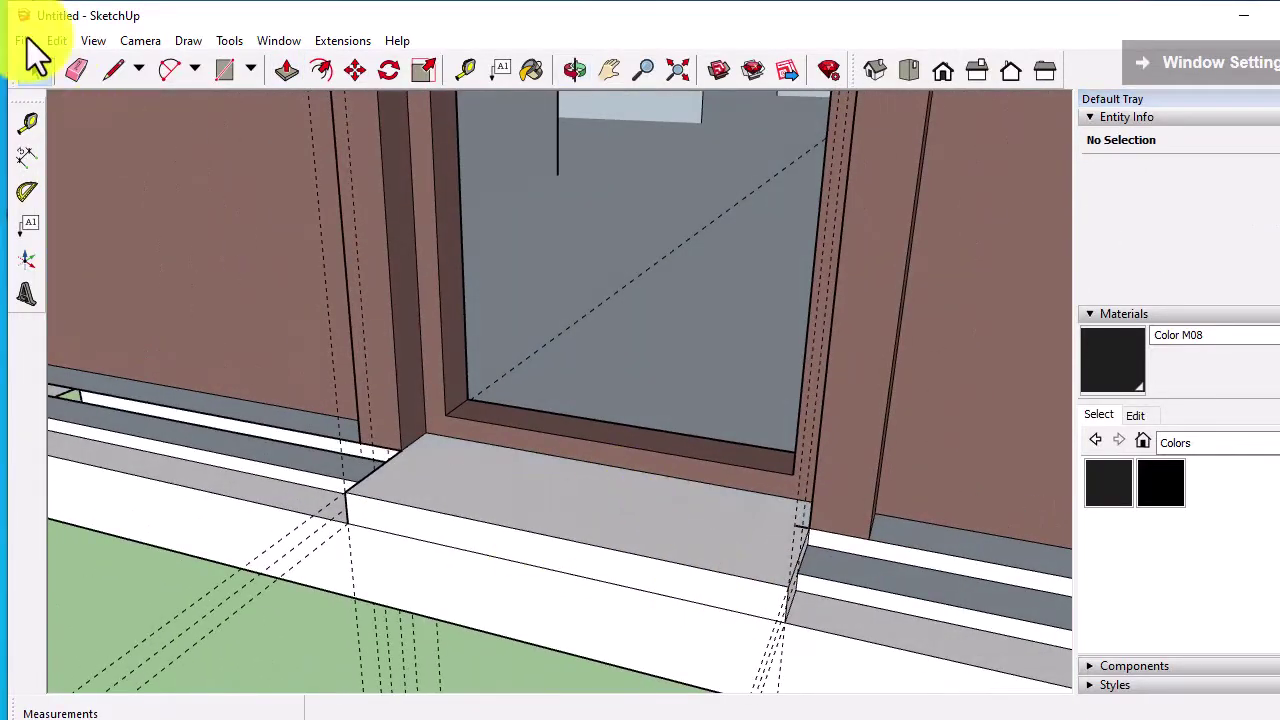
pyautogui.scroll(-5, 485, 422)
pyautogui.scroll(-2, 619, 558)
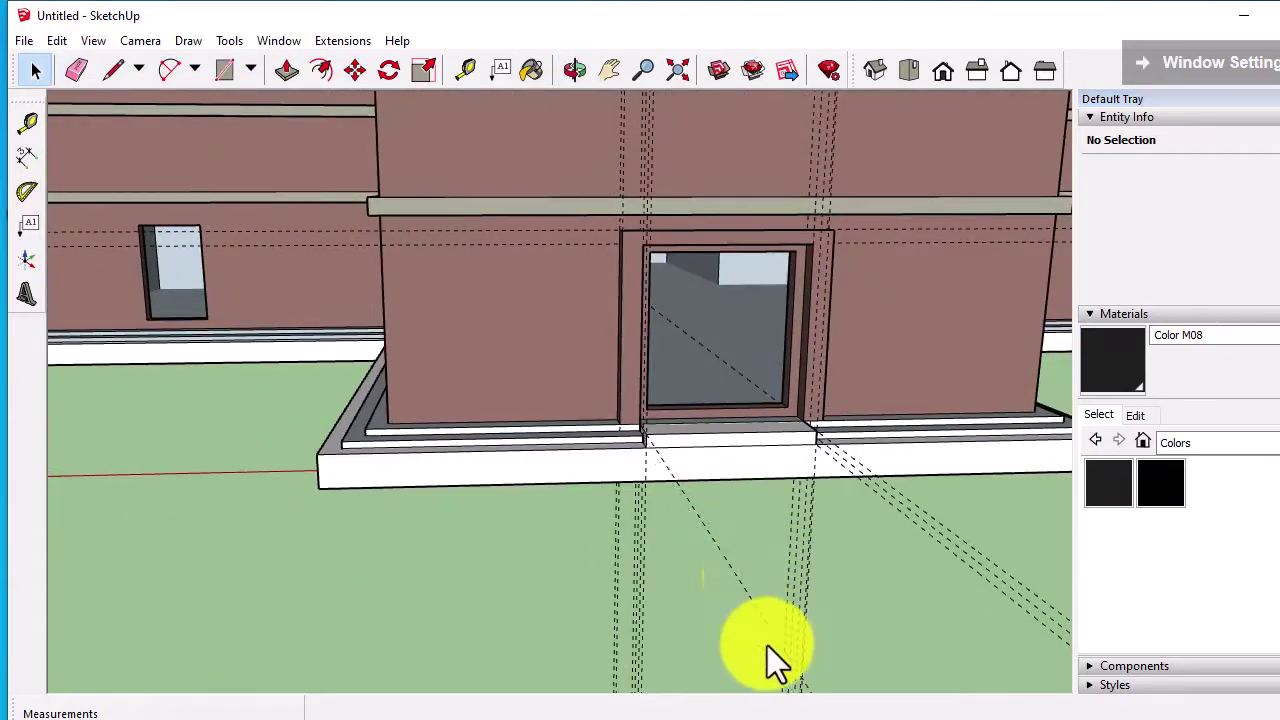
# Place tape-measure guides in front of the threshold step's edge and front corner
pyautogui.scroll(-3, 746, 531)
pyautogui.scroll(5, 770, 497)
pyautogui.moveTo(770, 495); pyautogui.dragTo(751, 479, button='middle')
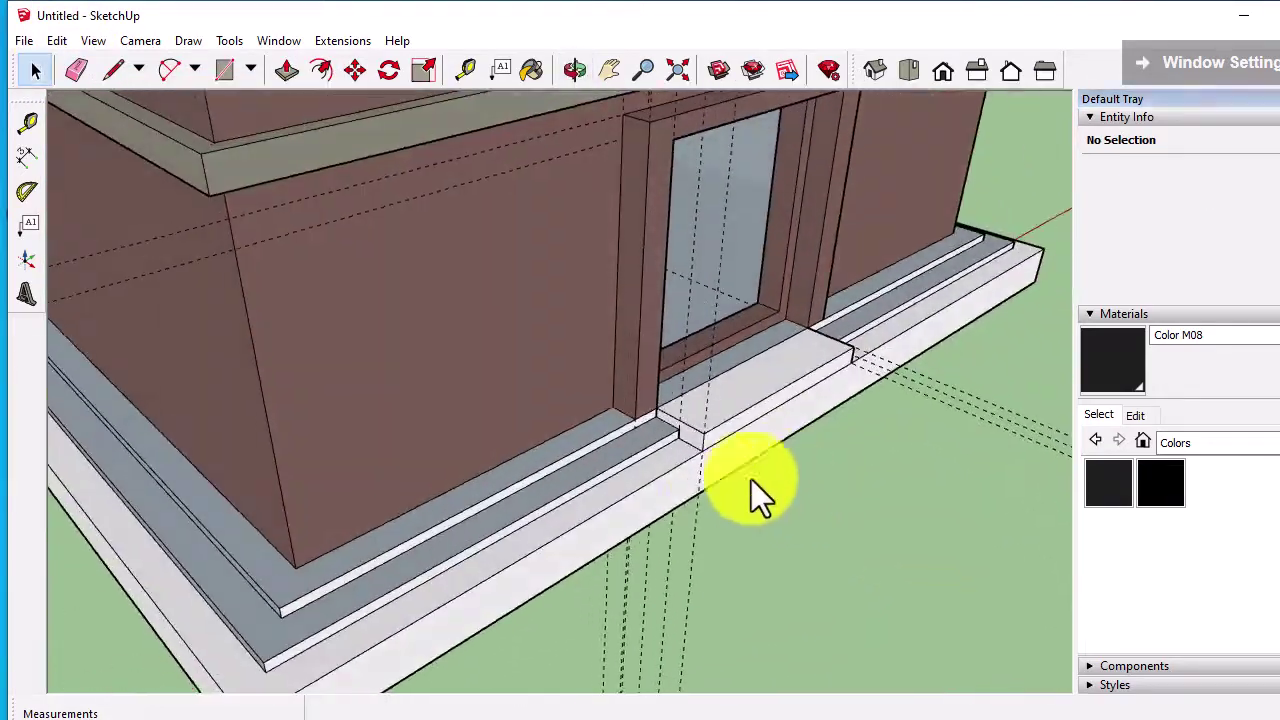
pyautogui.press('t')
pyautogui.scroll(5, 697, 446)
pyautogui.click(692, 445)
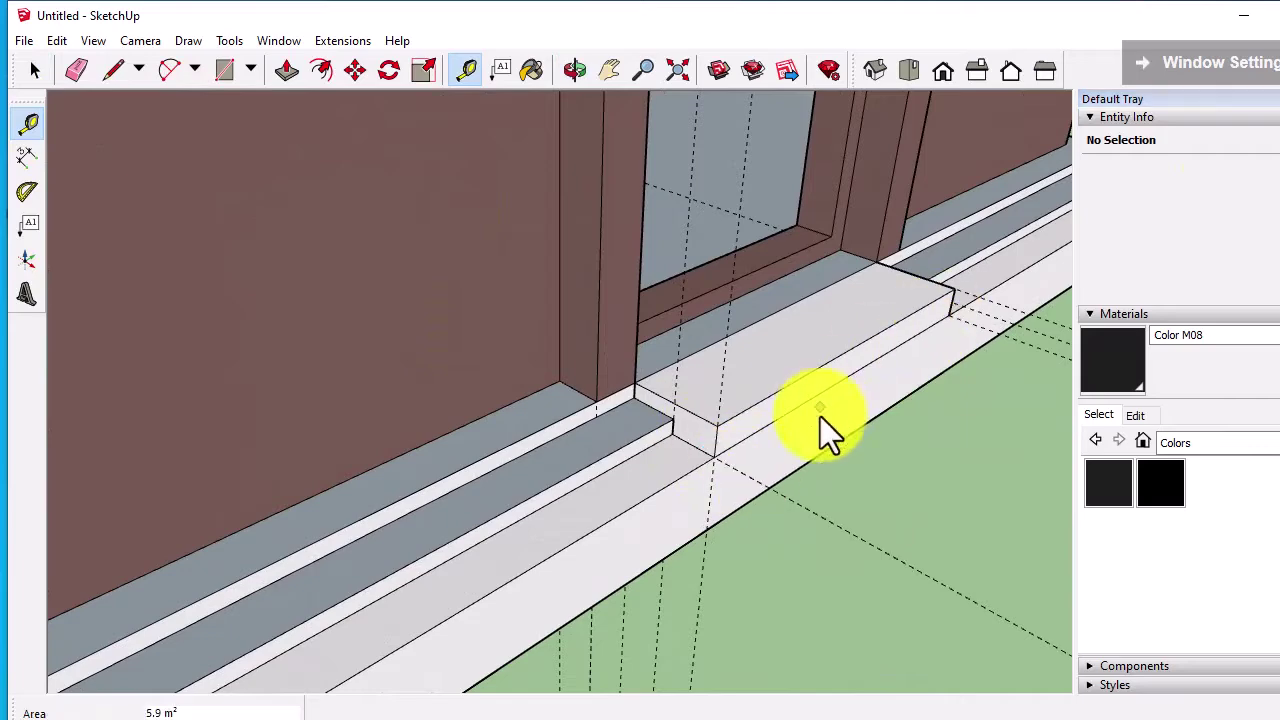
pyautogui.click(948, 316)
pyautogui.scroll(-3, 706, 407)
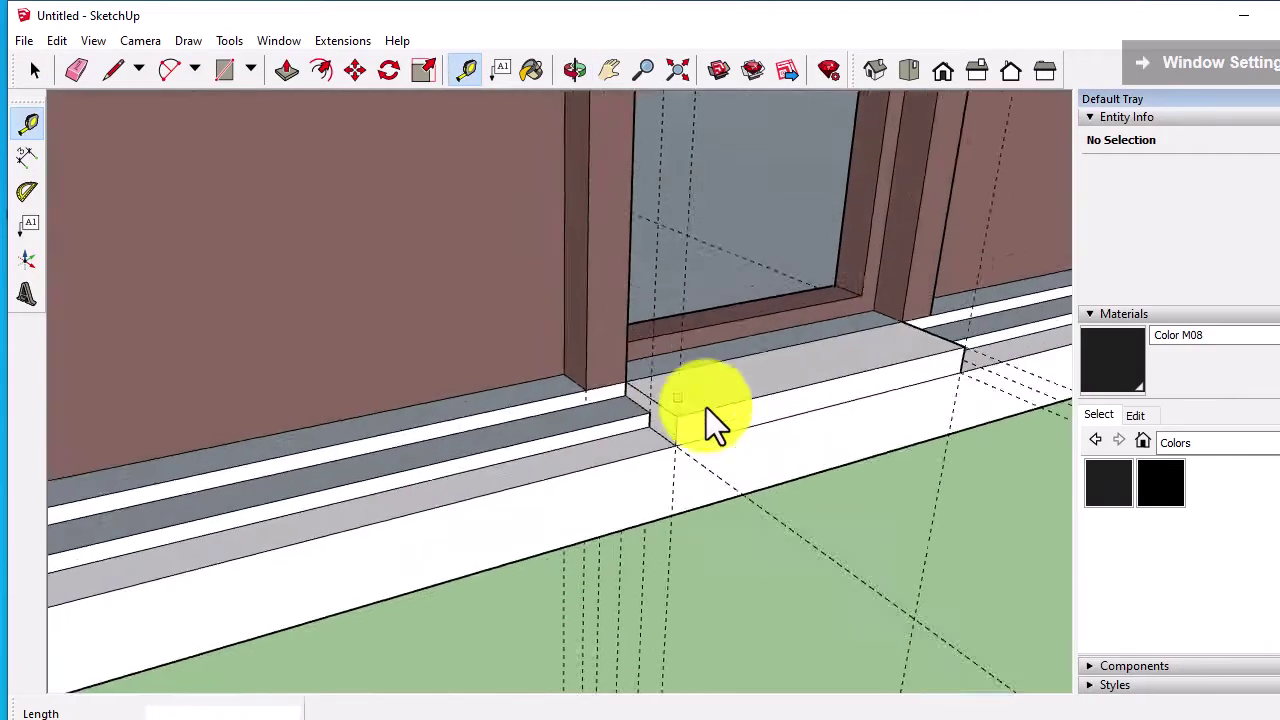
pyautogui.scroll(-3, 714, 488)
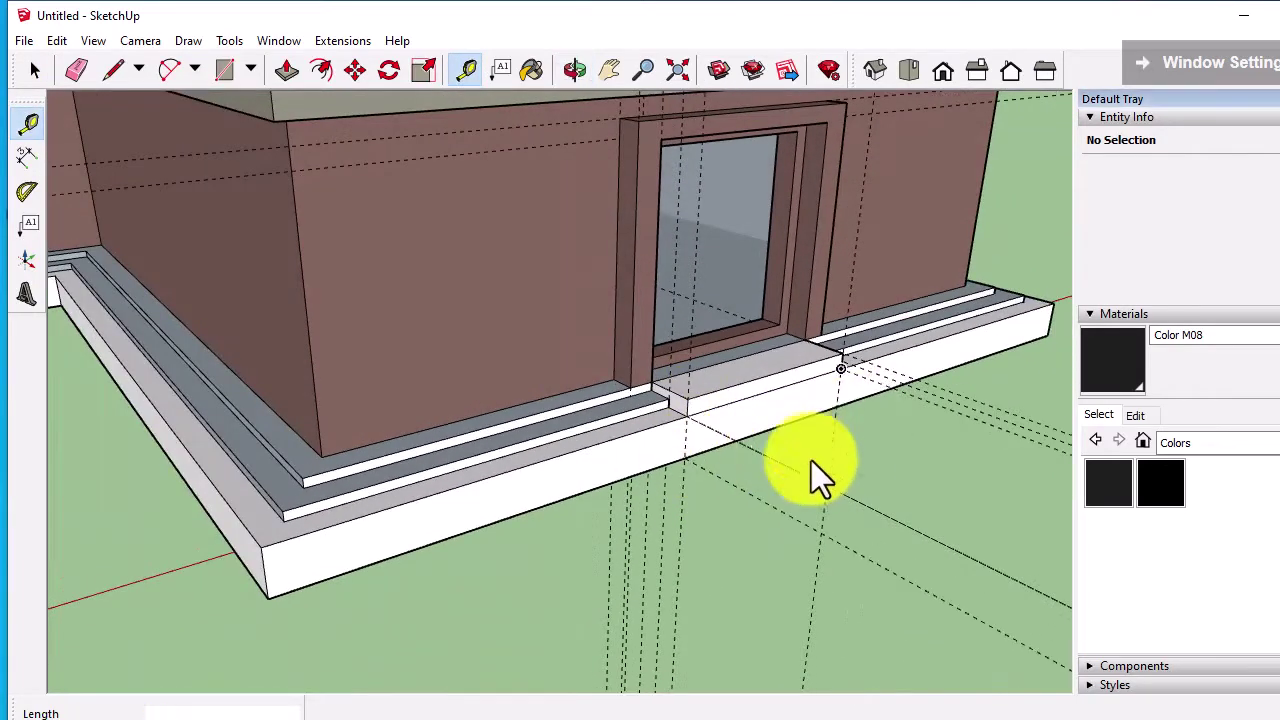
pyautogui.click(685, 441)
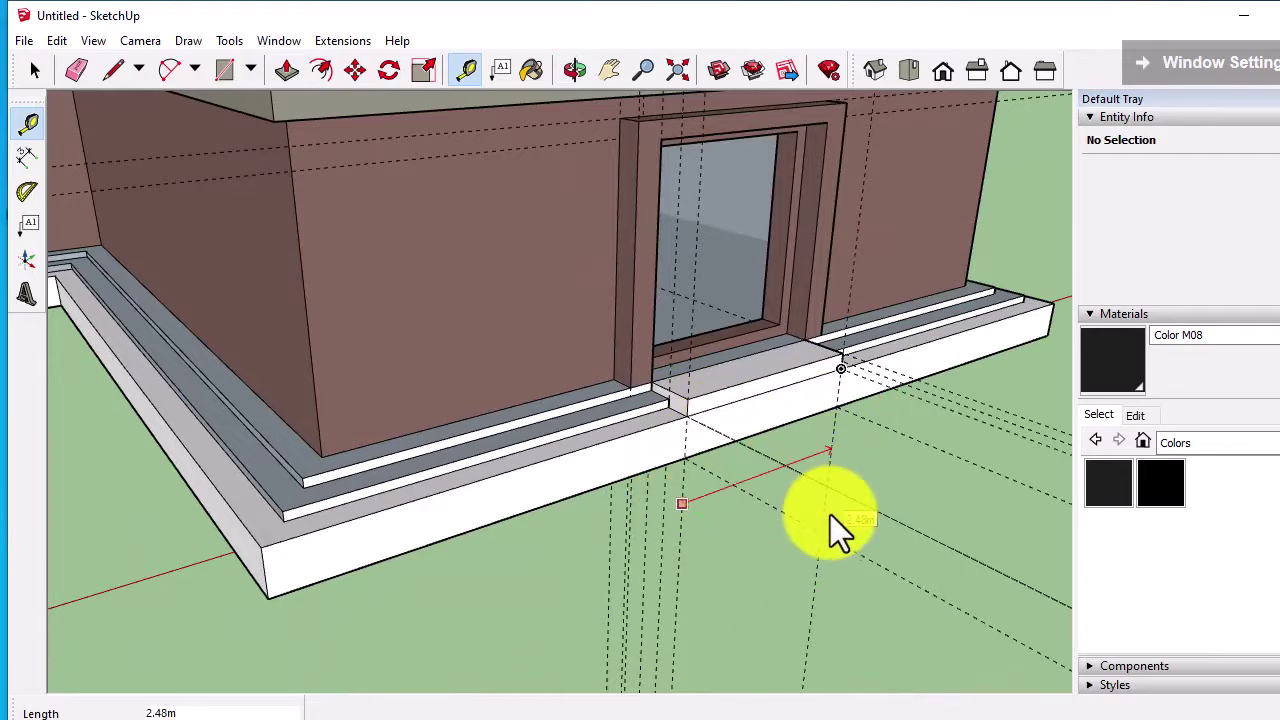
pyautogui.moveTo(782, 464)
pyautogui.mouseDown(button='middle')
pyautogui.moveTo(927, 496)
pyautogui.moveTo(495, 461)
pyautogui.mouseUp(button='middle')
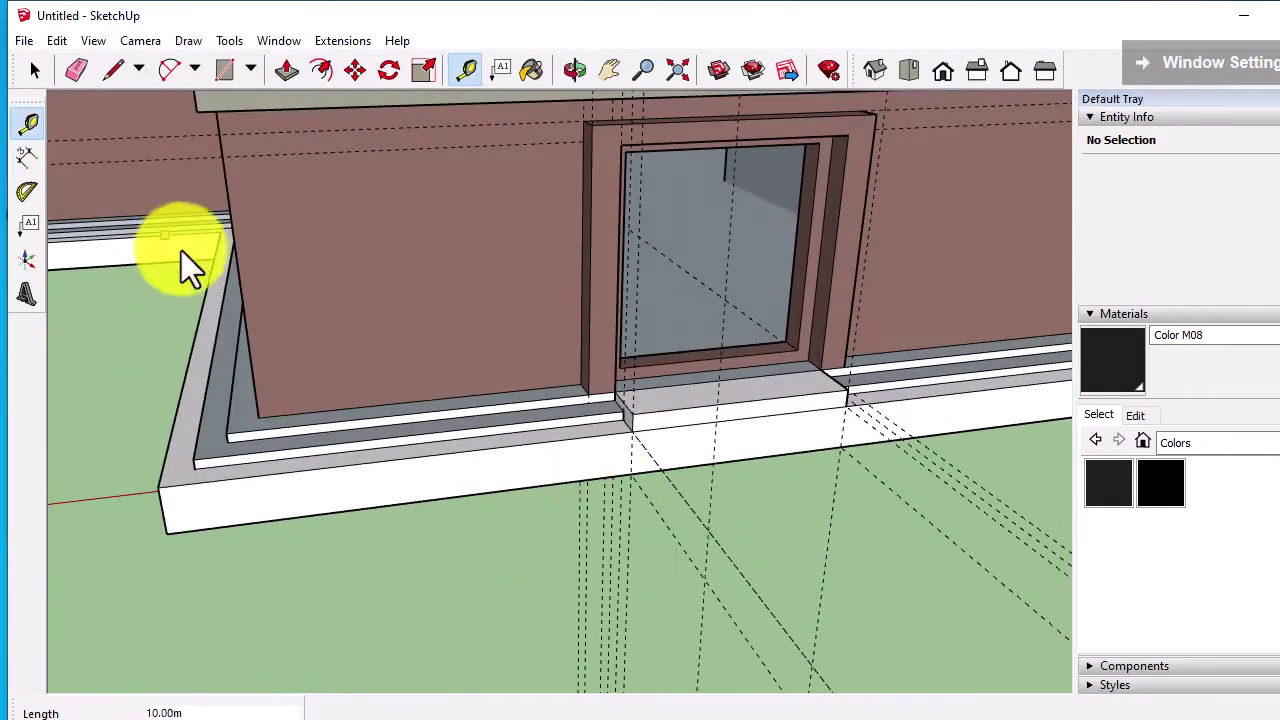
# Draw the slab outline at the step's front corner and Push/Pull it onto the ground
pyautogui.click(112, 69)
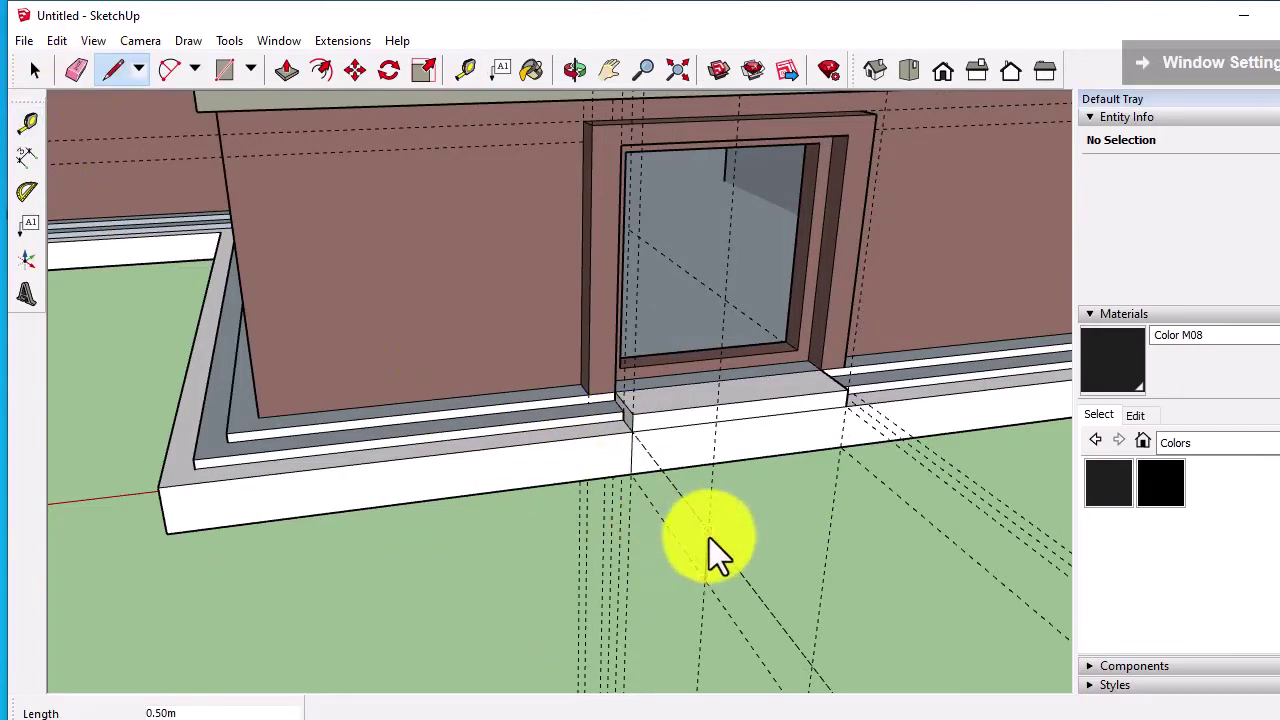
pyautogui.click(631, 430)
pyautogui.moveTo(680, 563)
pyautogui.mouseDown(button='middle')
pyautogui.moveTo(596, 499)
pyautogui.moveTo(371, 468)
pyautogui.mouseUp(button='middle')
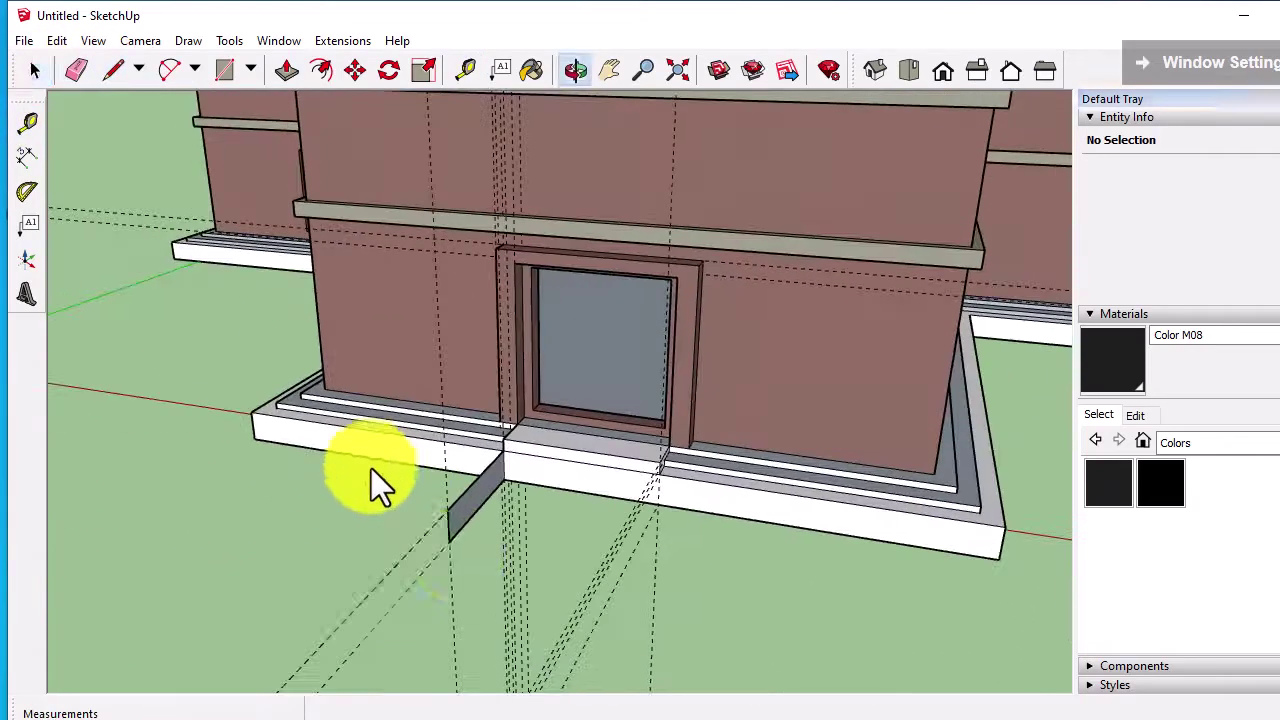
pyautogui.press('p')
pyautogui.click(457, 445)
pyautogui.scroll(-5, 522, 513)
pyautogui.scroll(3, 590, 530)
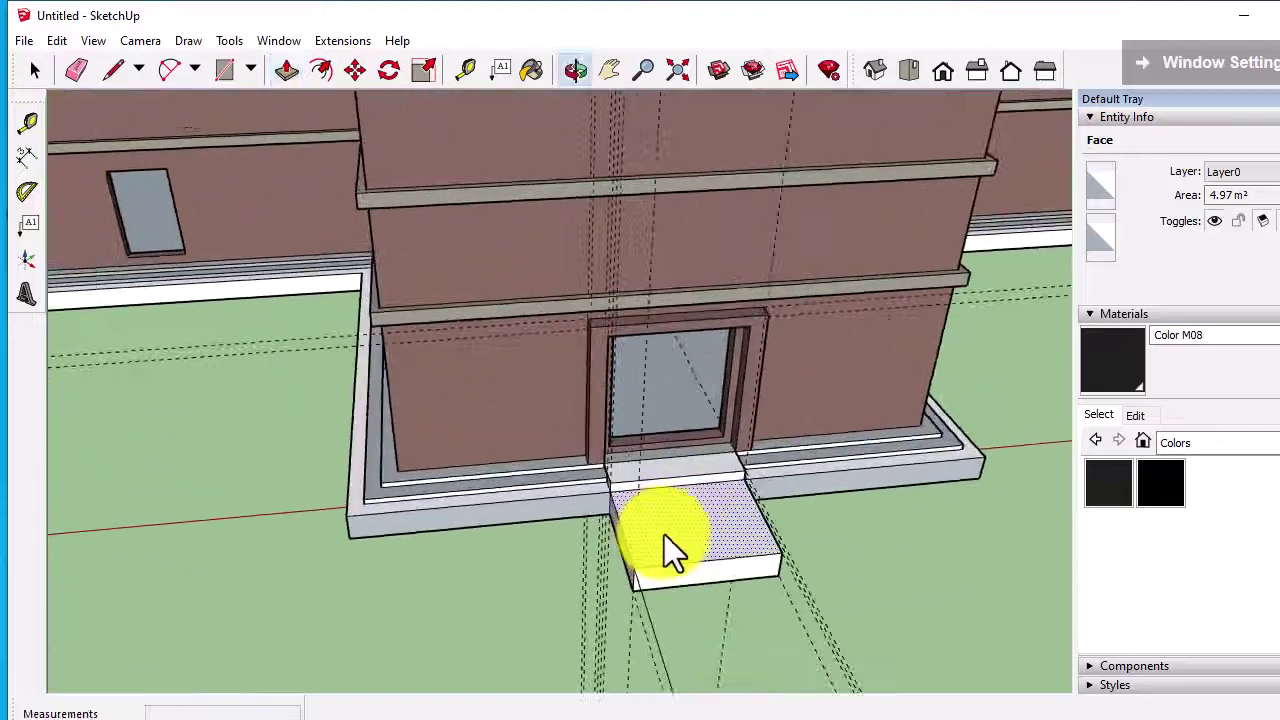
pyautogui.scroll(2, 660, 530)
pyautogui.click(650, 520)
pyautogui.click(27, 123)
pyautogui.click(716, 474)
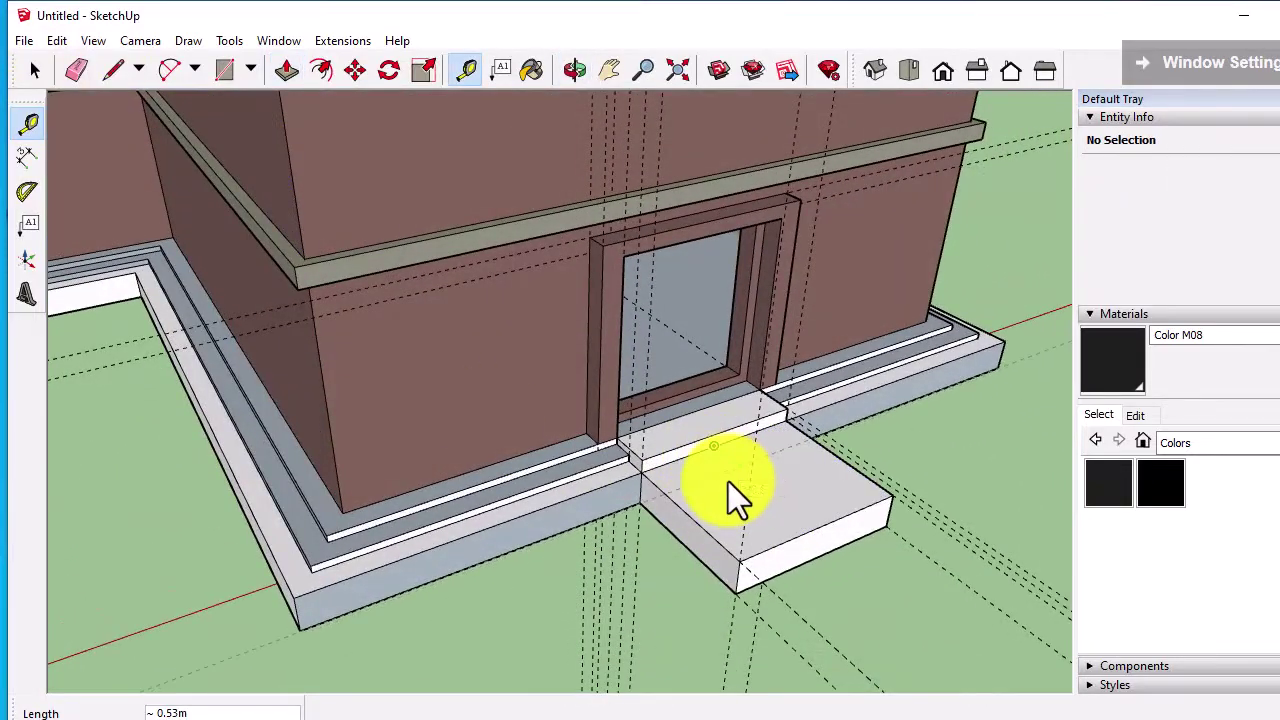
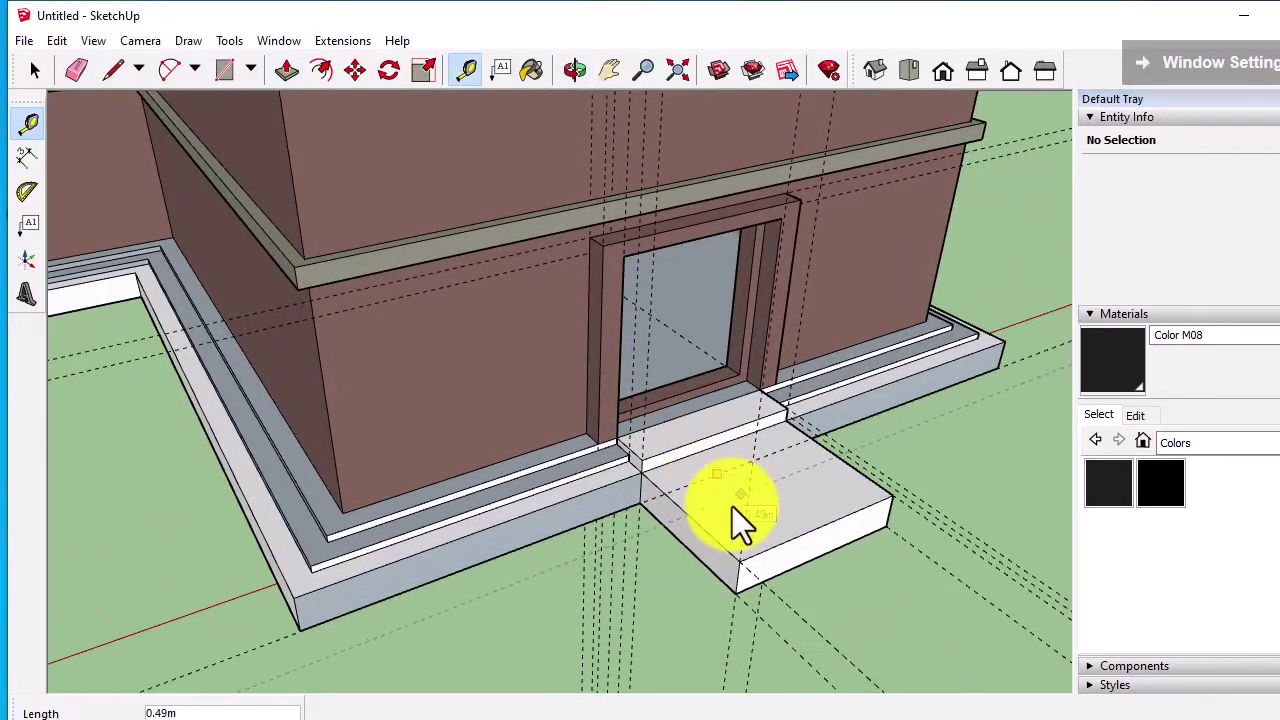
# Split the step top with a line and lower its front to form a new step
pyautogui.click(719, 542)
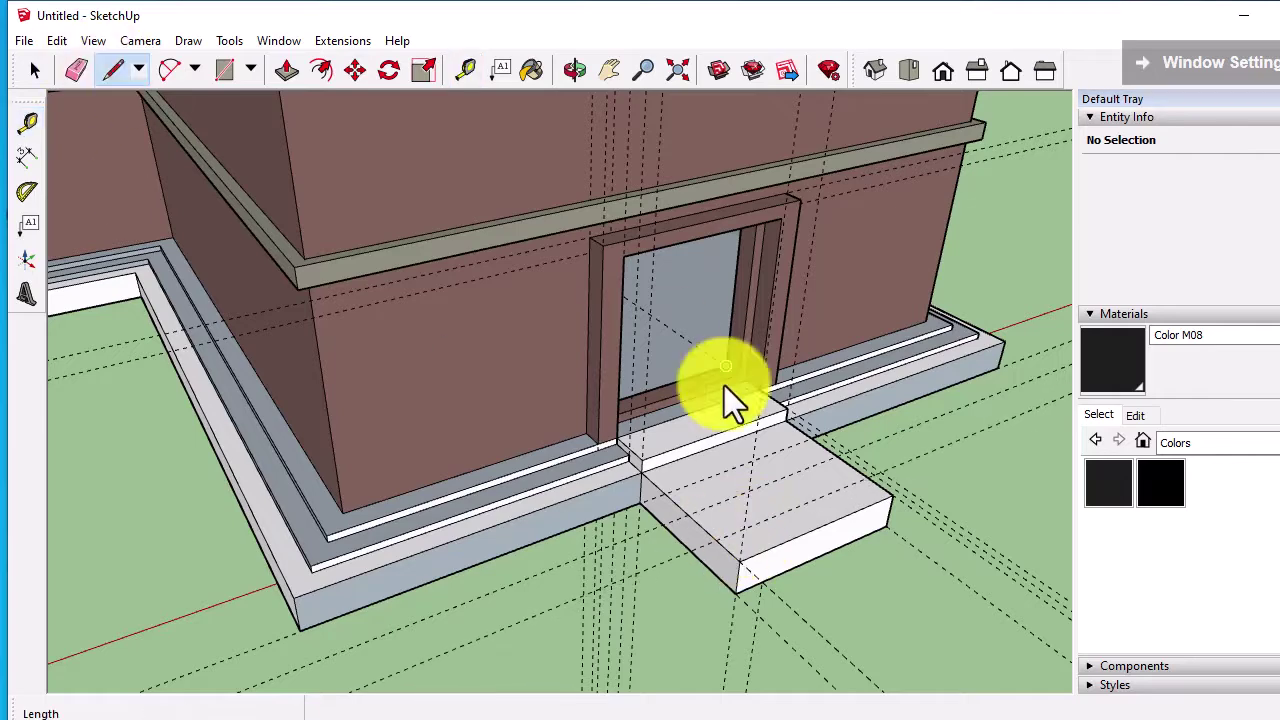
pyautogui.press('p')
pyautogui.moveTo(733, 495); pyautogui.dragTo(731, 507)
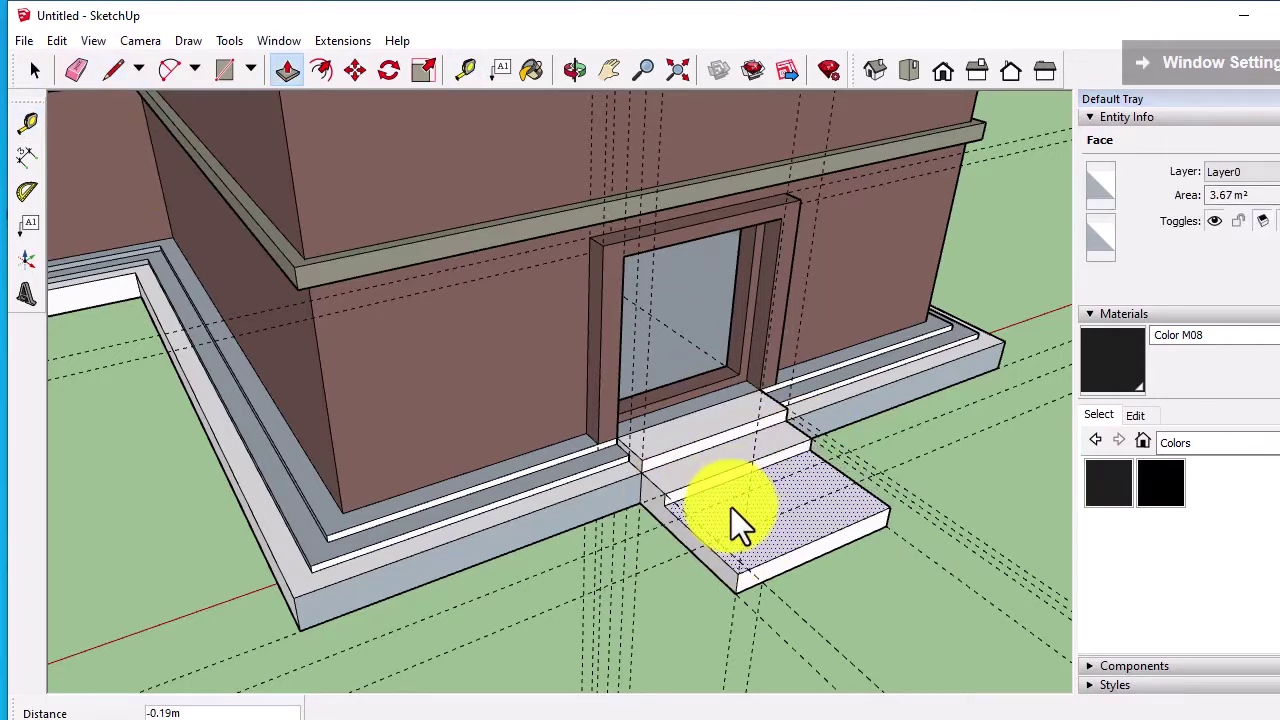
pyautogui.click(113, 69)
# Split the next step face with a line and push its front down into another tread
pyautogui.click(692, 519)
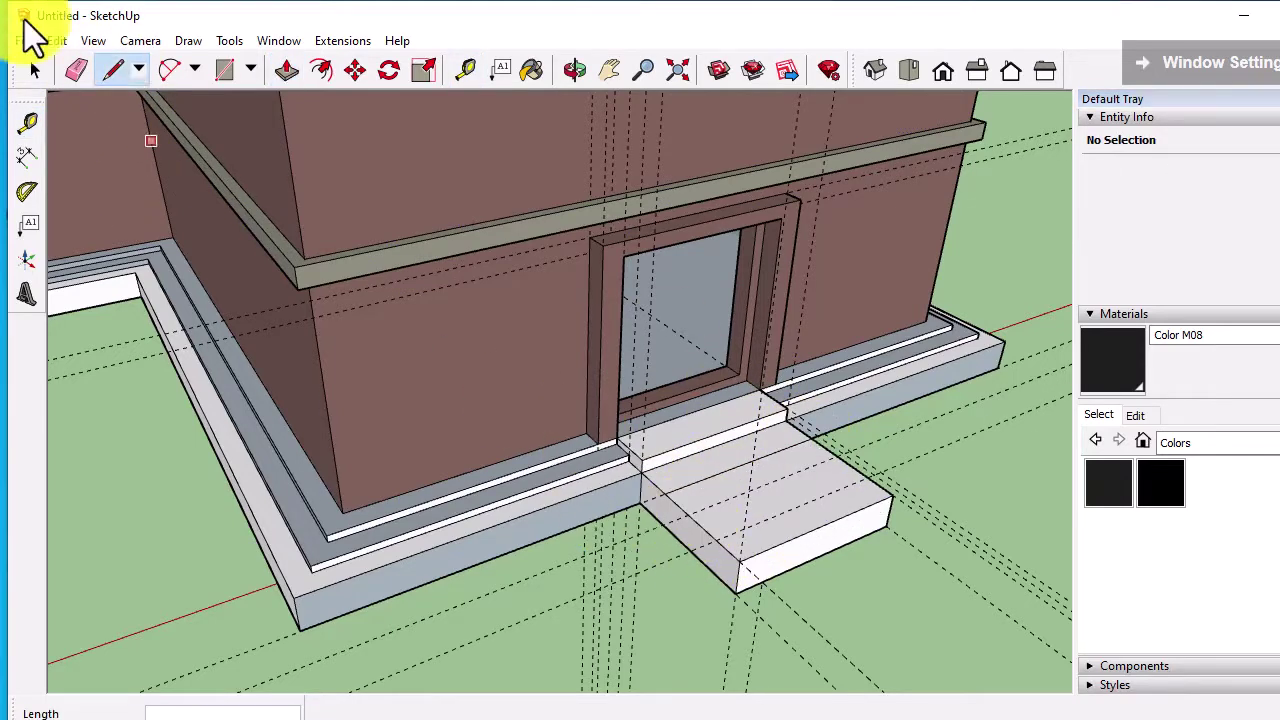
pyautogui.press('p')
pyautogui.click(738, 519)
pyautogui.click(735, 528)
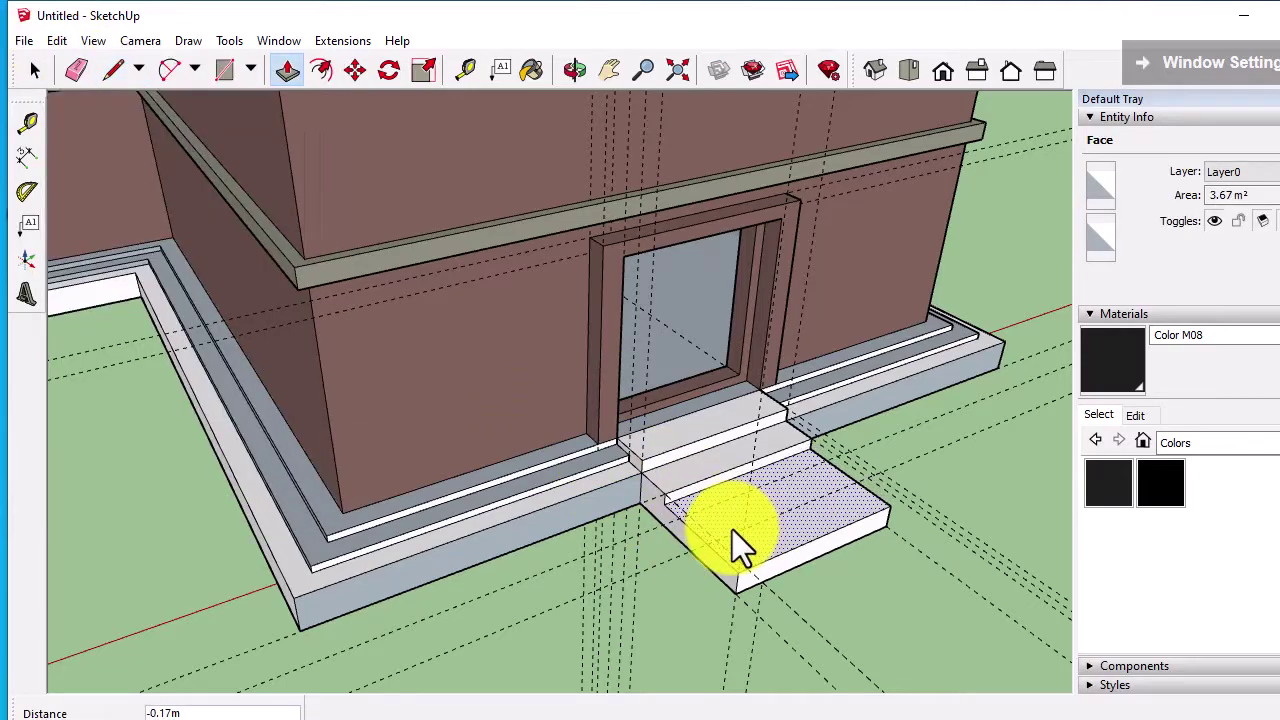
pyautogui.press('l')
pyautogui.moveTo(816, 466)
pyautogui.mouseDown(button='middle')
pyautogui.moveTo(732, 487)
pyautogui.moveTo(808, 500)
pyautogui.moveTo(793, 503)
pyautogui.mouseUp(button='middle')
# Undo a mistaken push on the lower step and orbit to see the whole entrance
pyautogui.press('p')
pyautogui.click(651, 552)
pyautogui.click(57, 40)
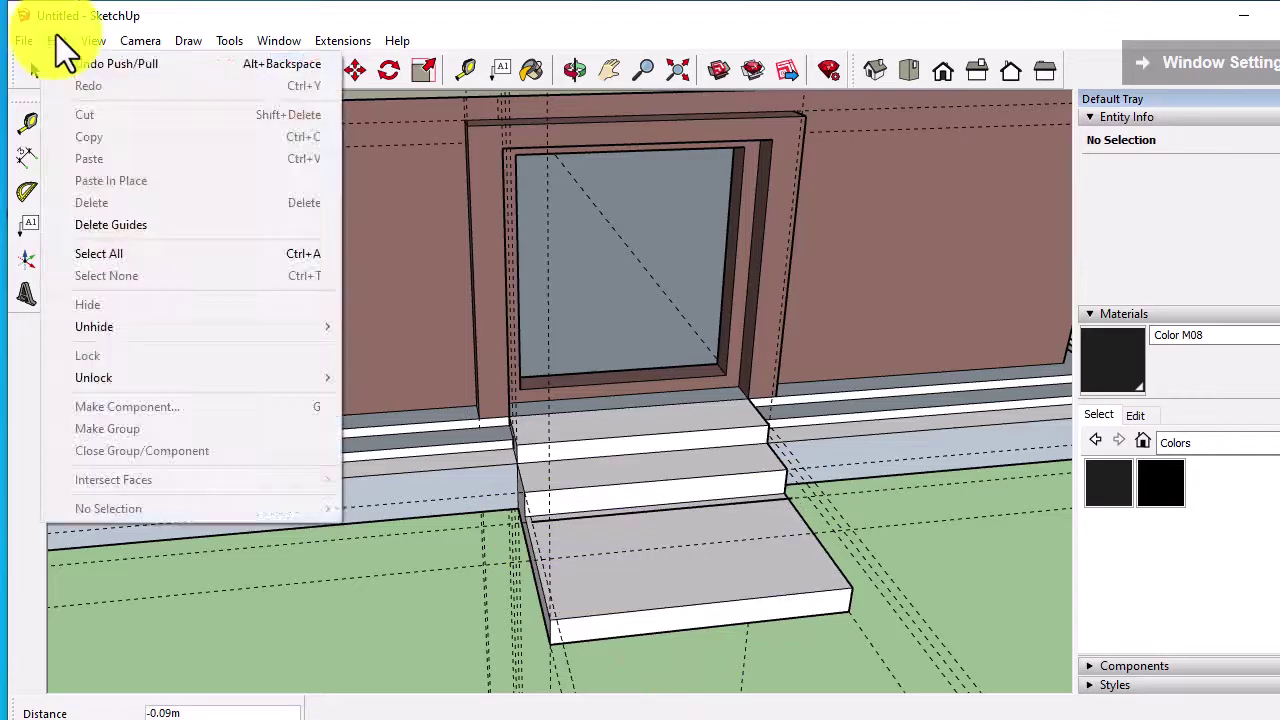
pyautogui.click(114, 57)
pyautogui.click(35, 70)
pyautogui.scroll(3, 628, 509)
pyautogui.moveTo(571, 565); pyautogui.dragTo(451, 377, button='middle')
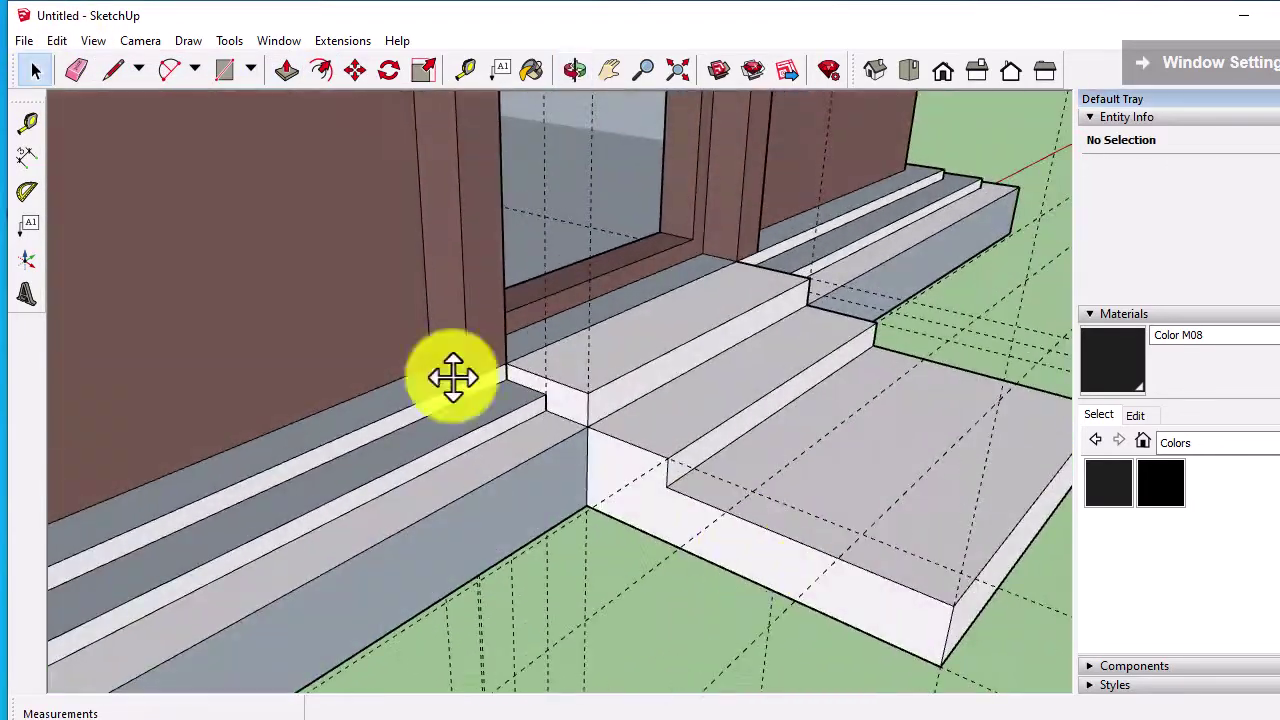
pyautogui.moveTo(720, 516)
pyautogui.mouseDown(button='middle')
pyautogui.moveTo(697, 374)
pyautogui.moveTo(625, 450)
pyautogui.mouseUp(button='middle')
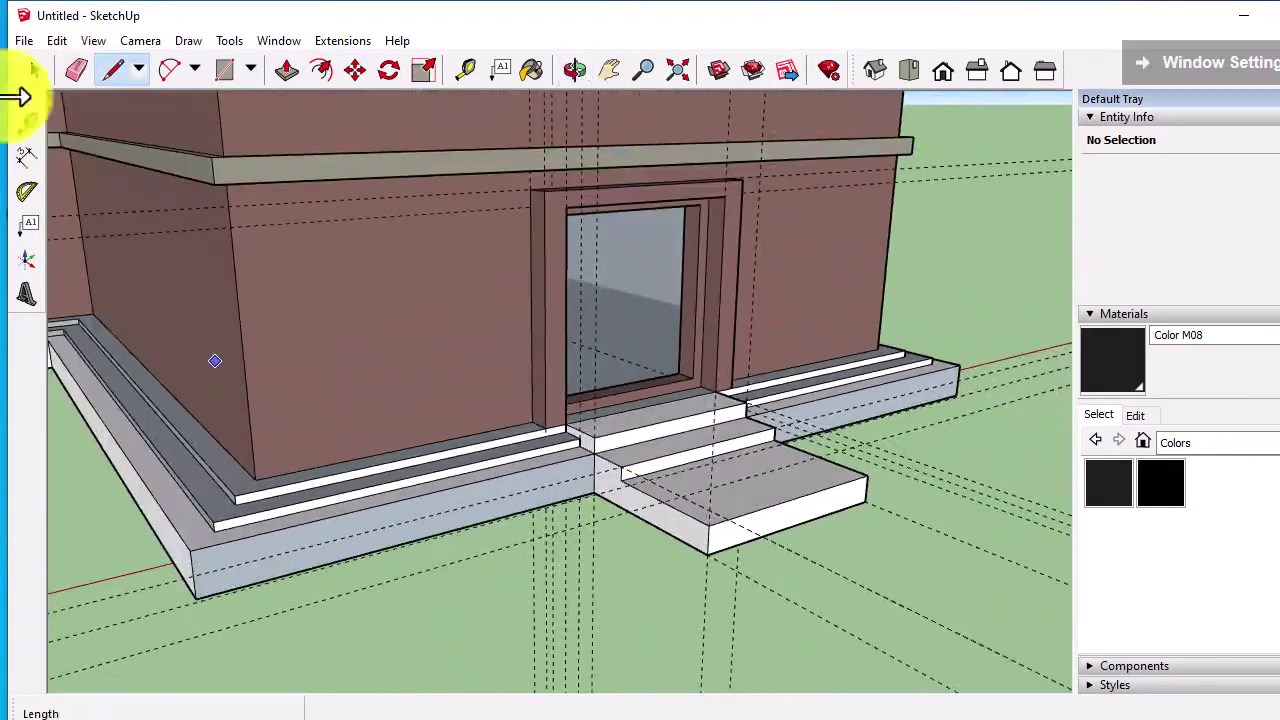
pyautogui.moveTo(401, 580); pyautogui.dragTo(682, 601, button='middle')
# Draw a line across the lower step and lower its front to create the bottom step
pyautogui.press('l')
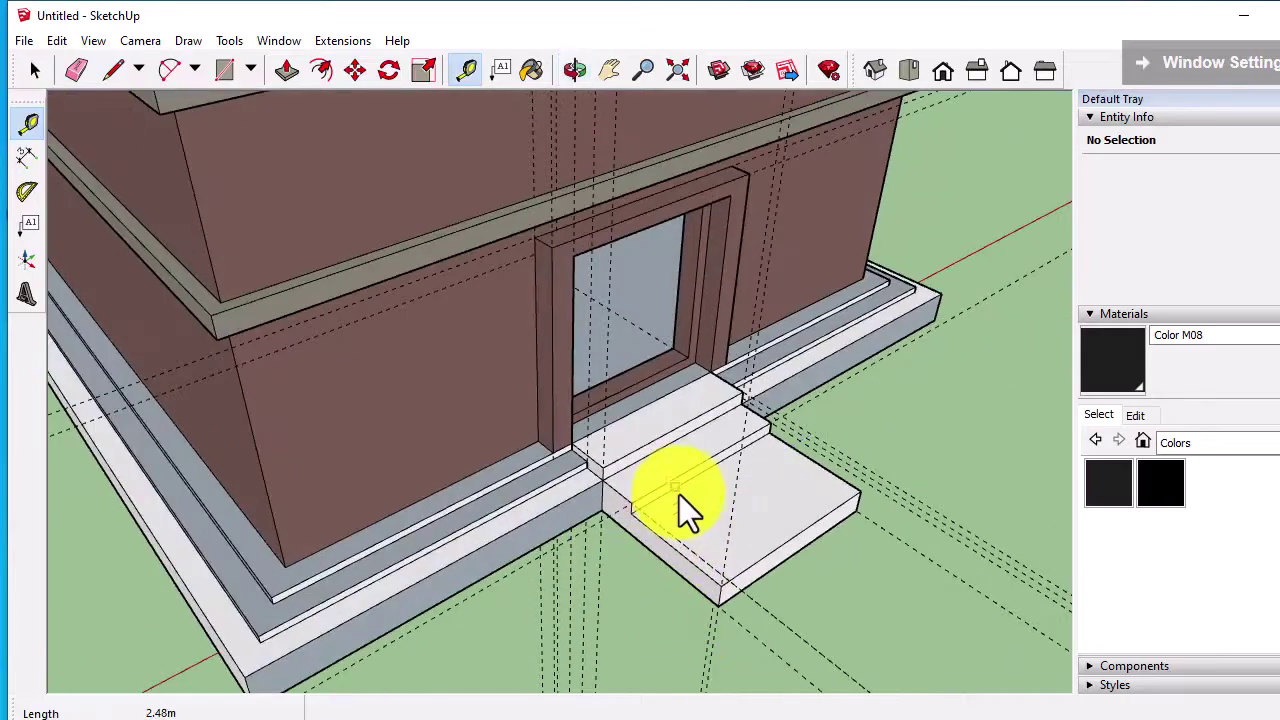
pyautogui.click(632, 507)
pyautogui.click(766, 431)
pyautogui.click(113, 70)
pyautogui.press('p')
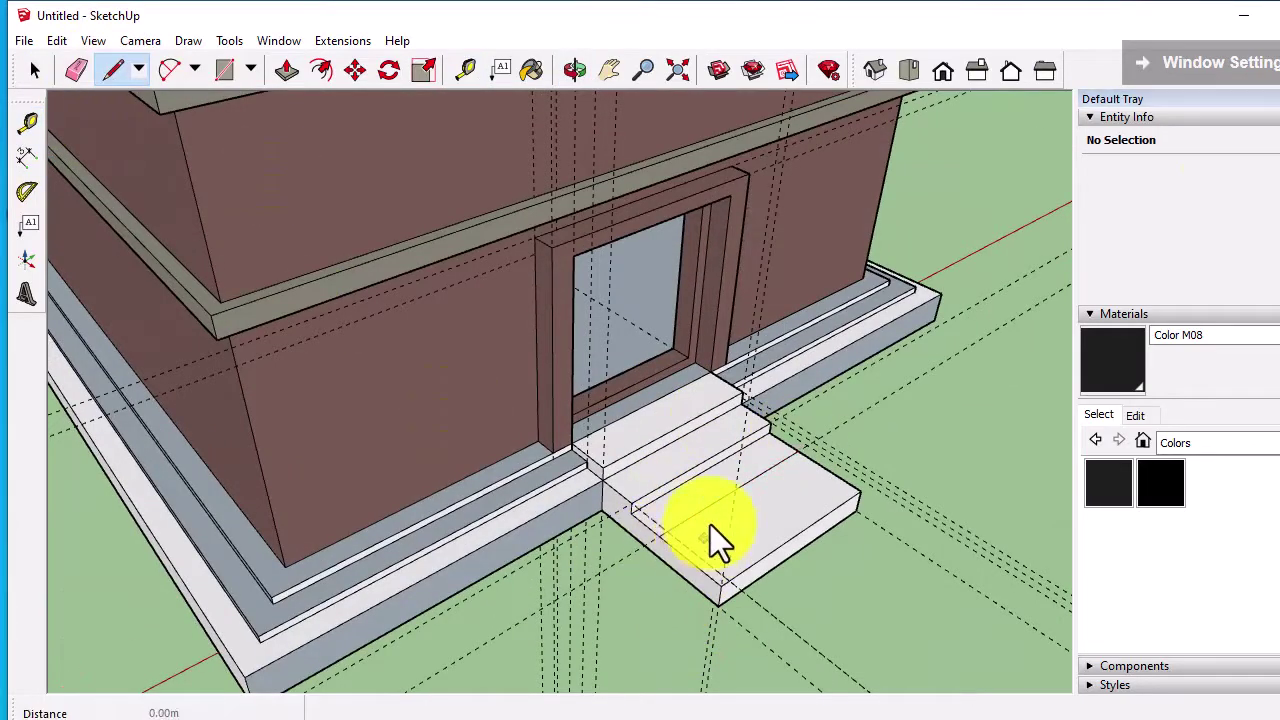
pyautogui.click(710, 524)
pyautogui.click(734, 526)
pyautogui.press('l')
# Zoom out to review the completed flight of entrance steps
pyautogui.scroll(3, 681, 526)
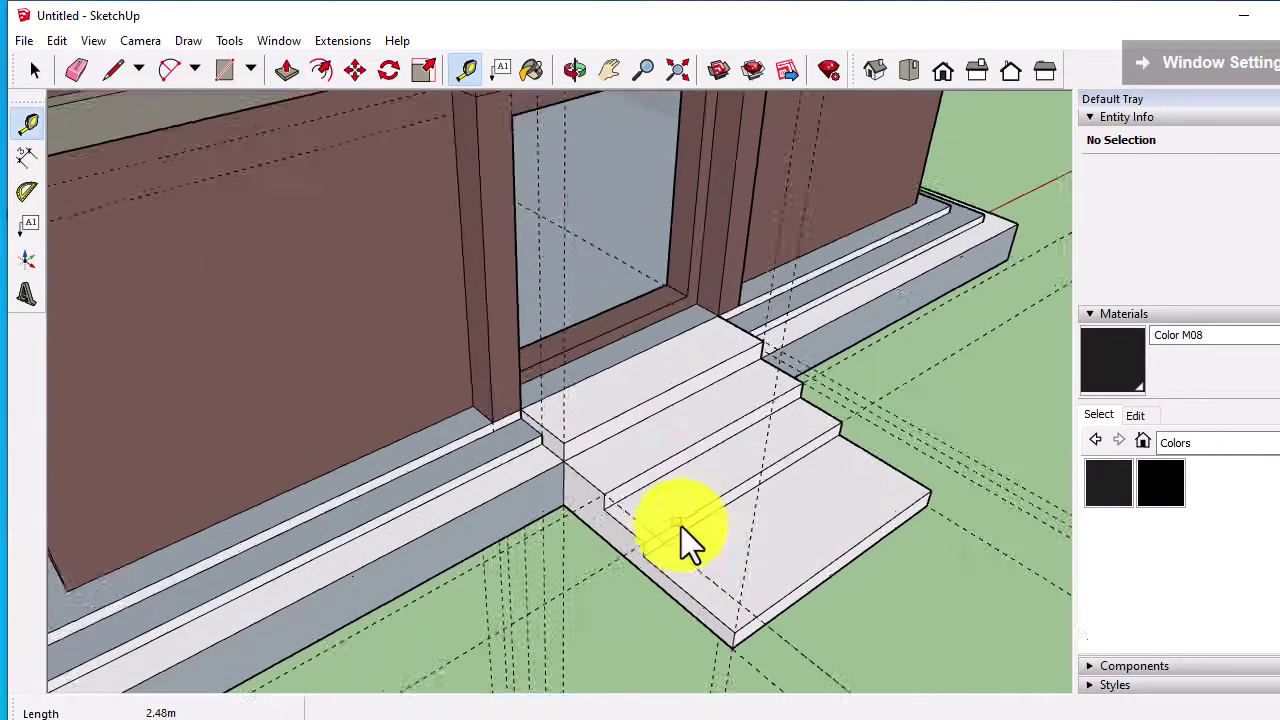
pyautogui.scroll(2, 741, 578)
pyautogui.scroll(-2, 731, 671)
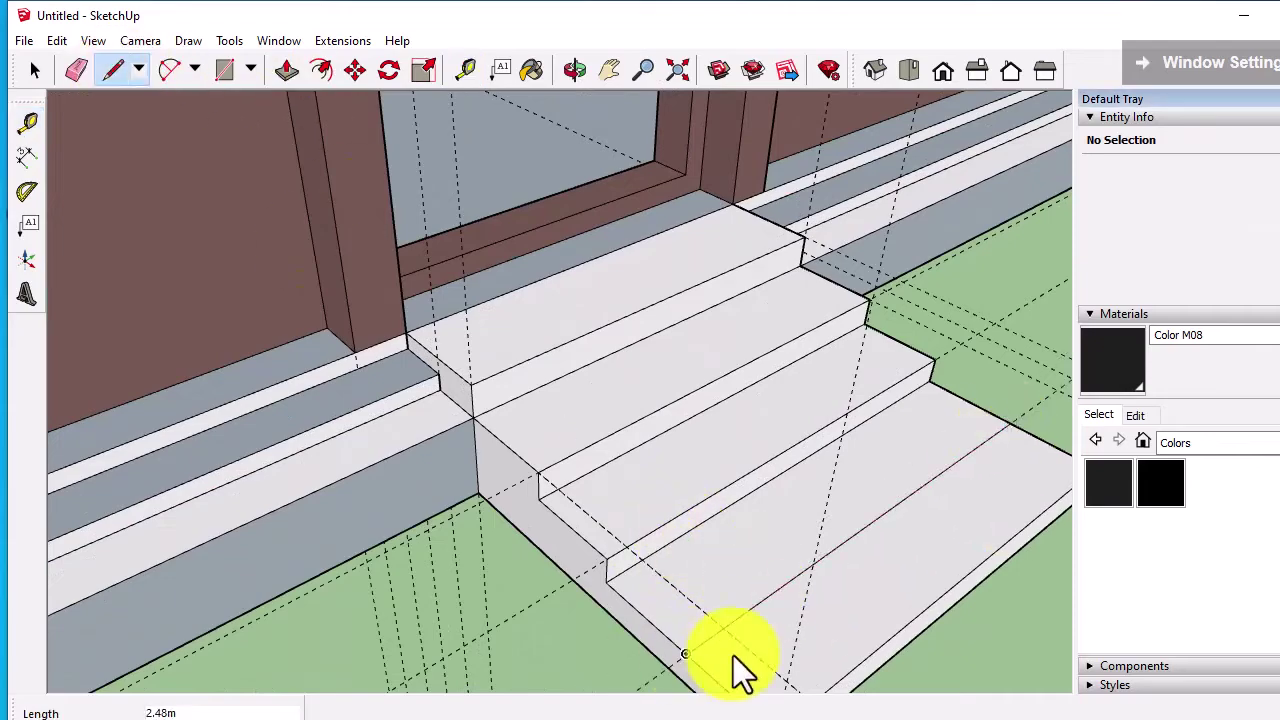
pyautogui.press('p')
pyautogui.press('space')
pyautogui.scroll(-3, 810, 537)
pyautogui.scroll(-2, 391, 358)
pyautogui.scroll(-1, 391, 358)
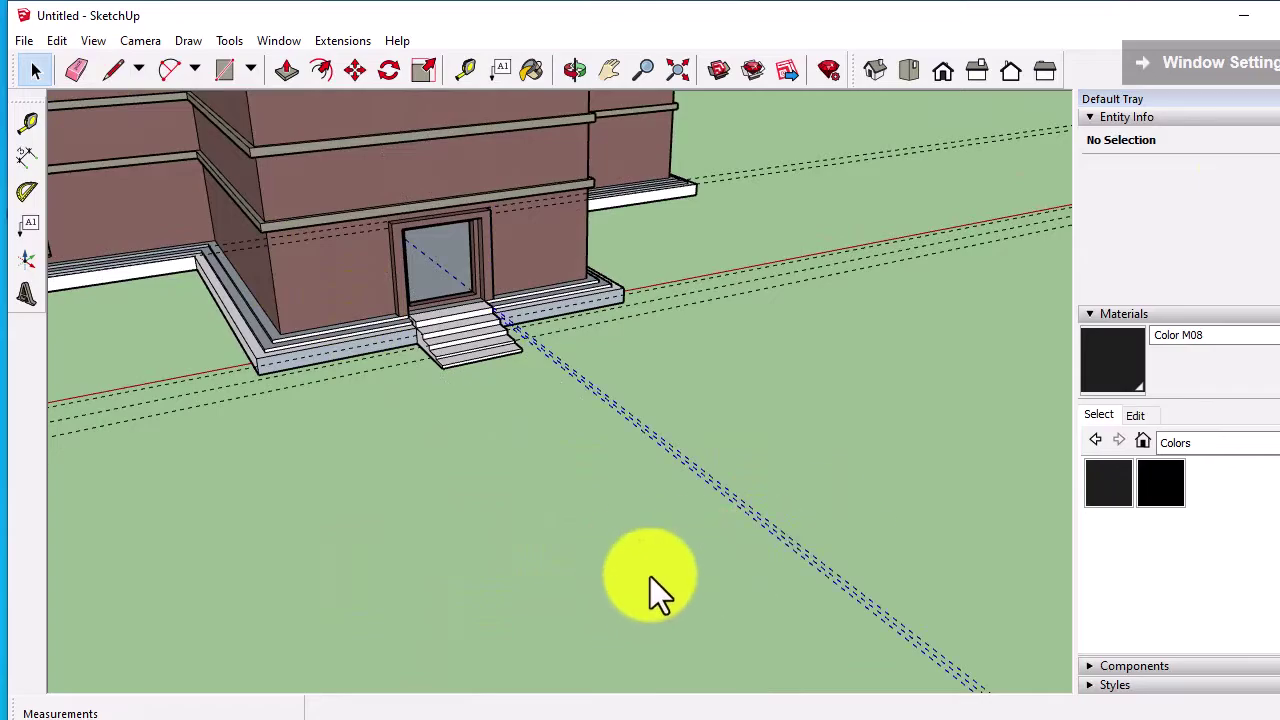
# Select one construction guide and delete all guides from the model
pyautogui.click(868, 225)
pyautogui.press('Delete')
pyautogui.scroll(-2, 642, 259)
pyautogui.scroll(-2, 631, 279)
pyautogui.moveTo(631, 279)
pyautogui.mouseDown(button='middle')
pyautogui.moveTo(595, 194)
pyautogui.moveTo(600, 391)
pyautogui.mouseUp(button='middle')
pyautogui.scroll(3, 656, 461)
pyautogui.scroll(3, 623, 478)
pyautogui.scroll(2, 623, 478)
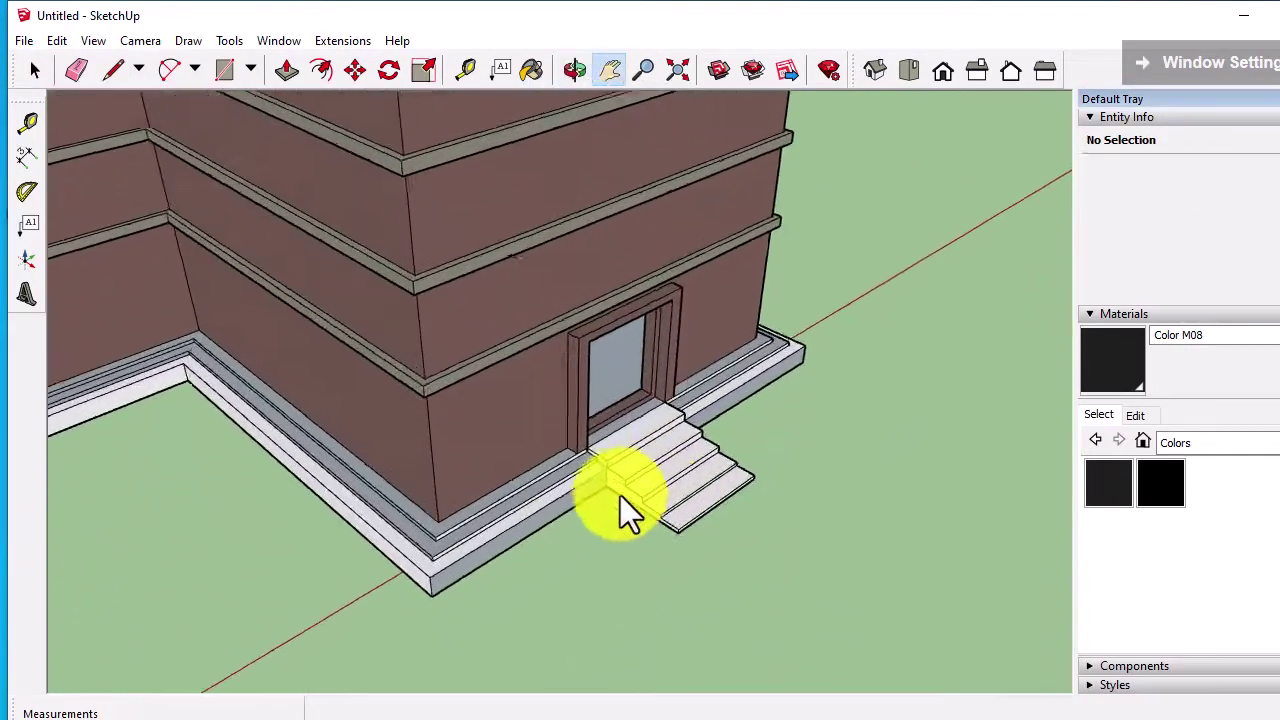
pyautogui.scroll(2, 620, 495)
pyautogui.scroll(2, 625, 452)
# Compare the model against the church reference photo, then close it
pyautogui.click(735, 715)
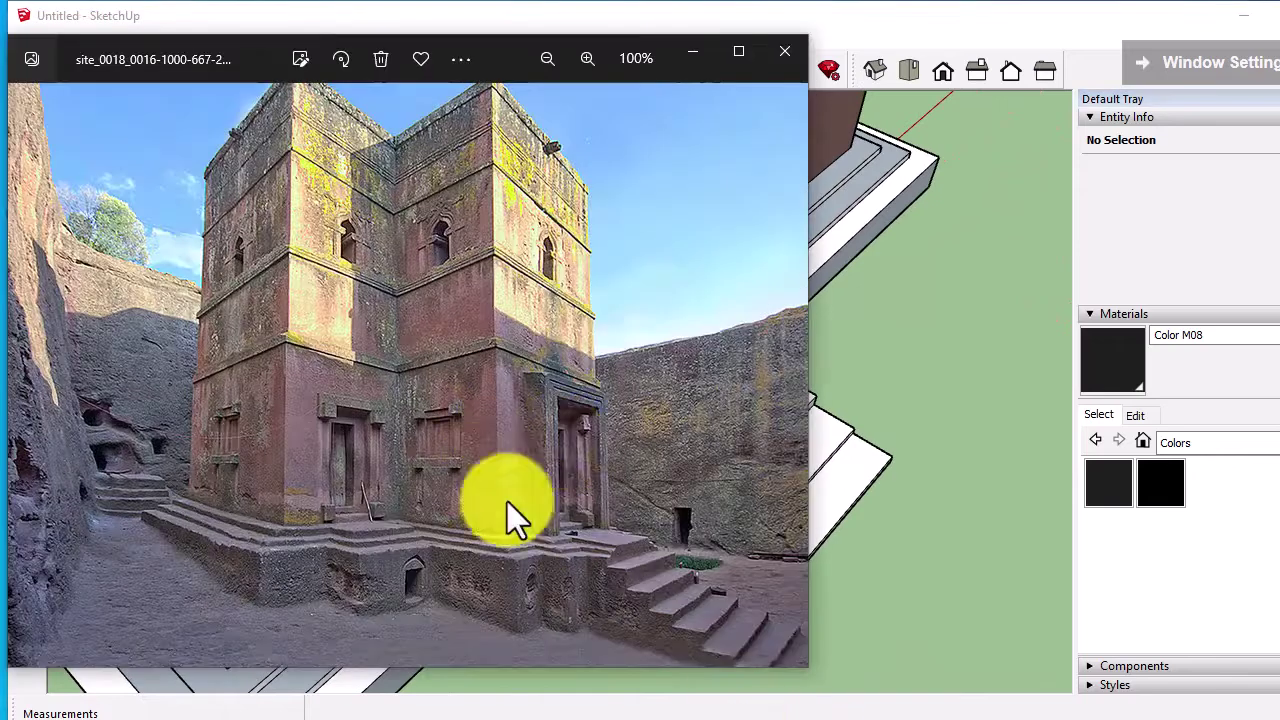
pyautogui.click(740, 710)
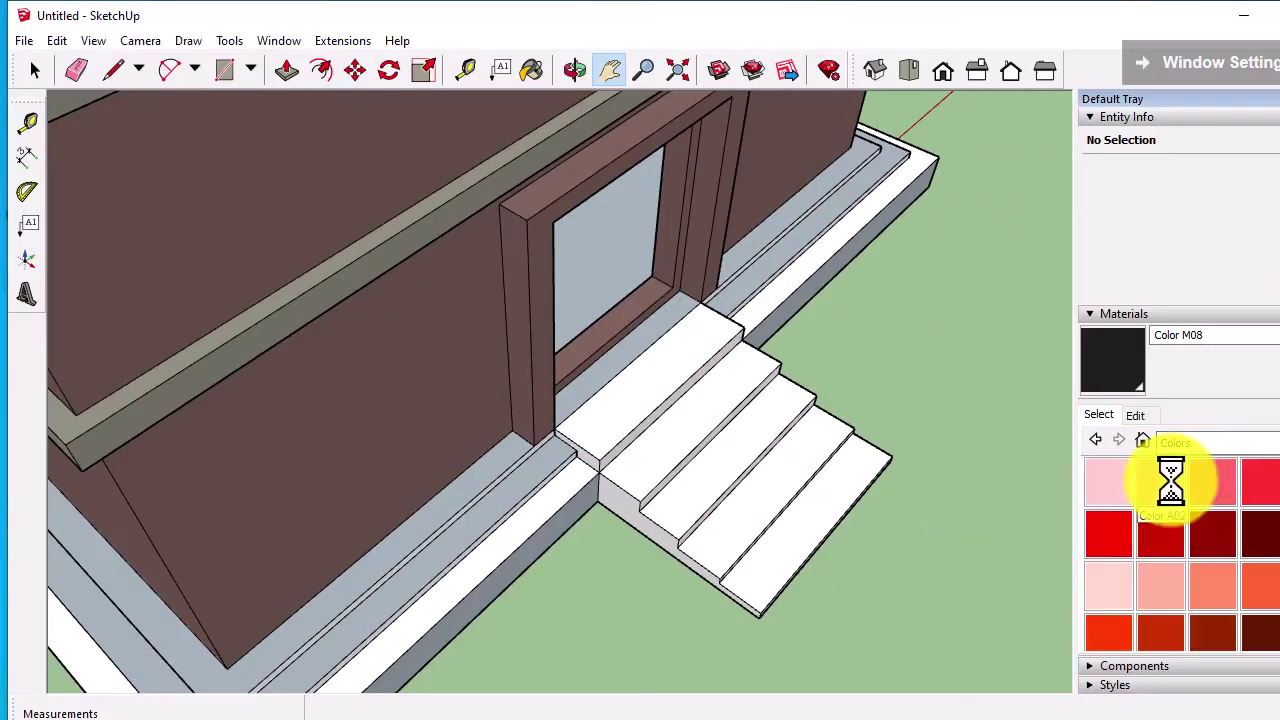
pyautogui.scroll(-5, 1170, 505)
pyautogui.scroll(-3, 1170, 505)
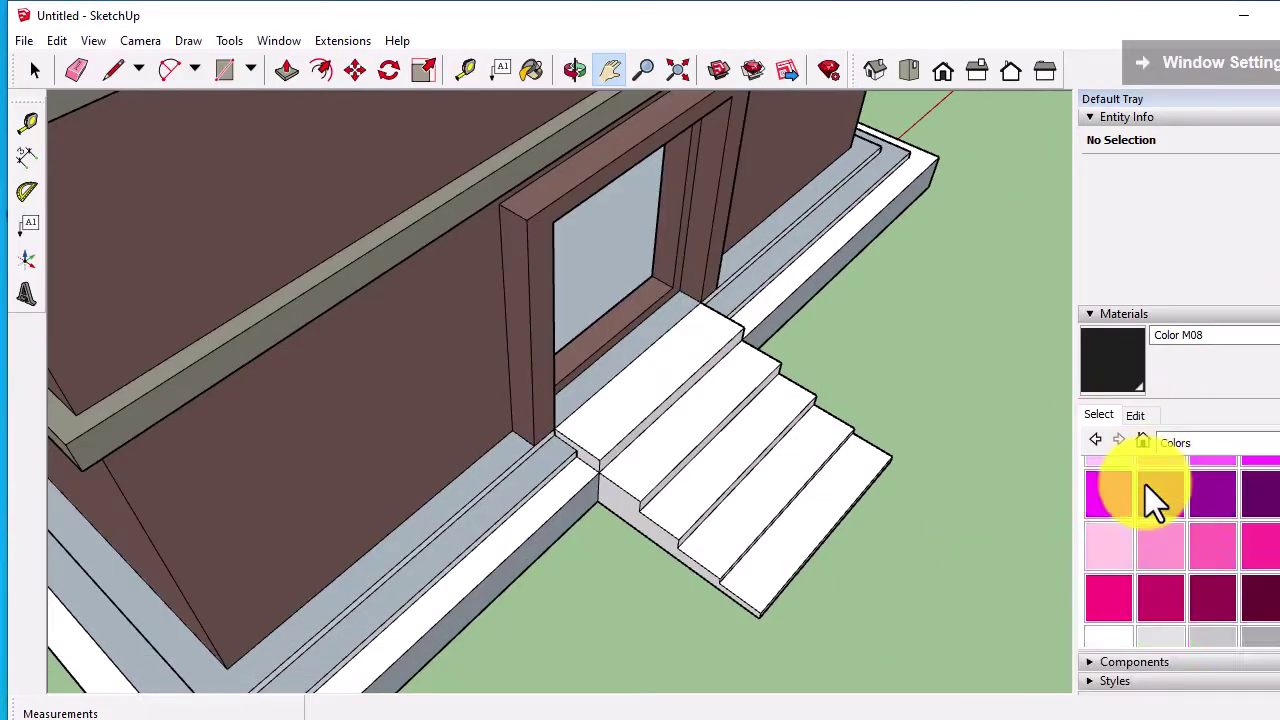
pyautogui.scroll(-3, 1145, 490)
pyautogui.click(1234, 425)
pyautogui.click(789, 460)
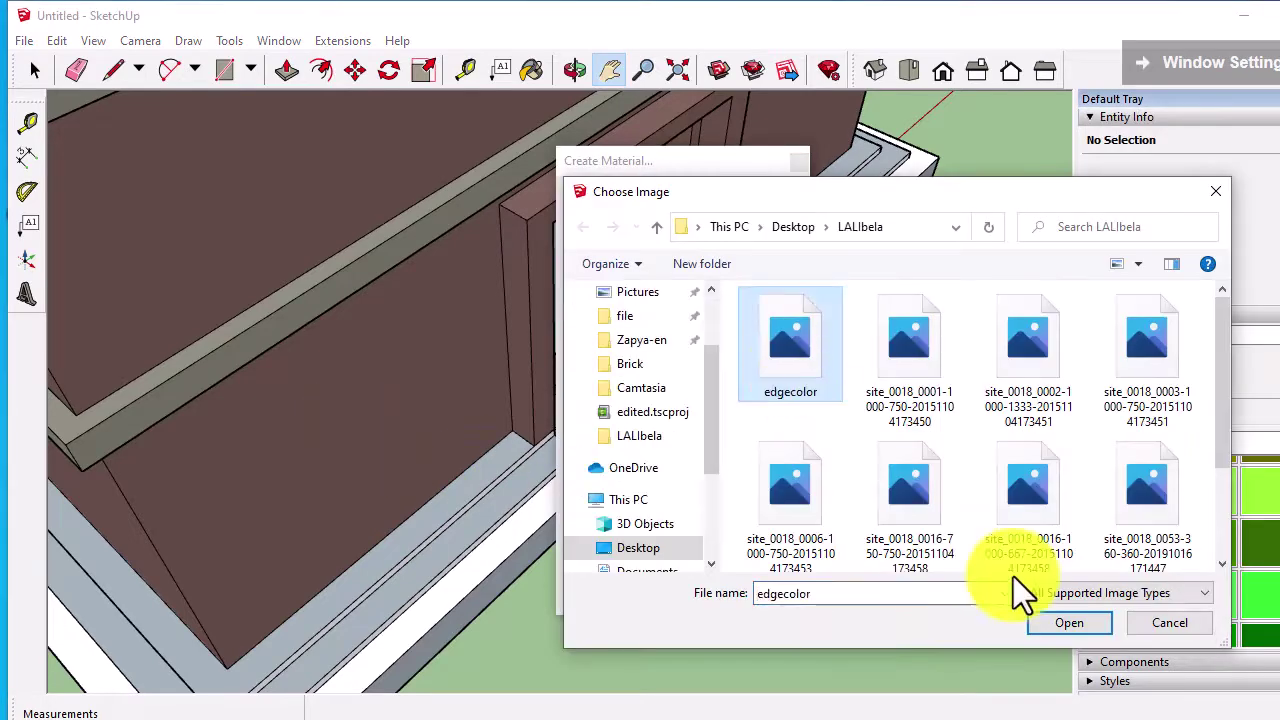
pyautogui.click(1063, 618)
pyautogui.click(637, 598)
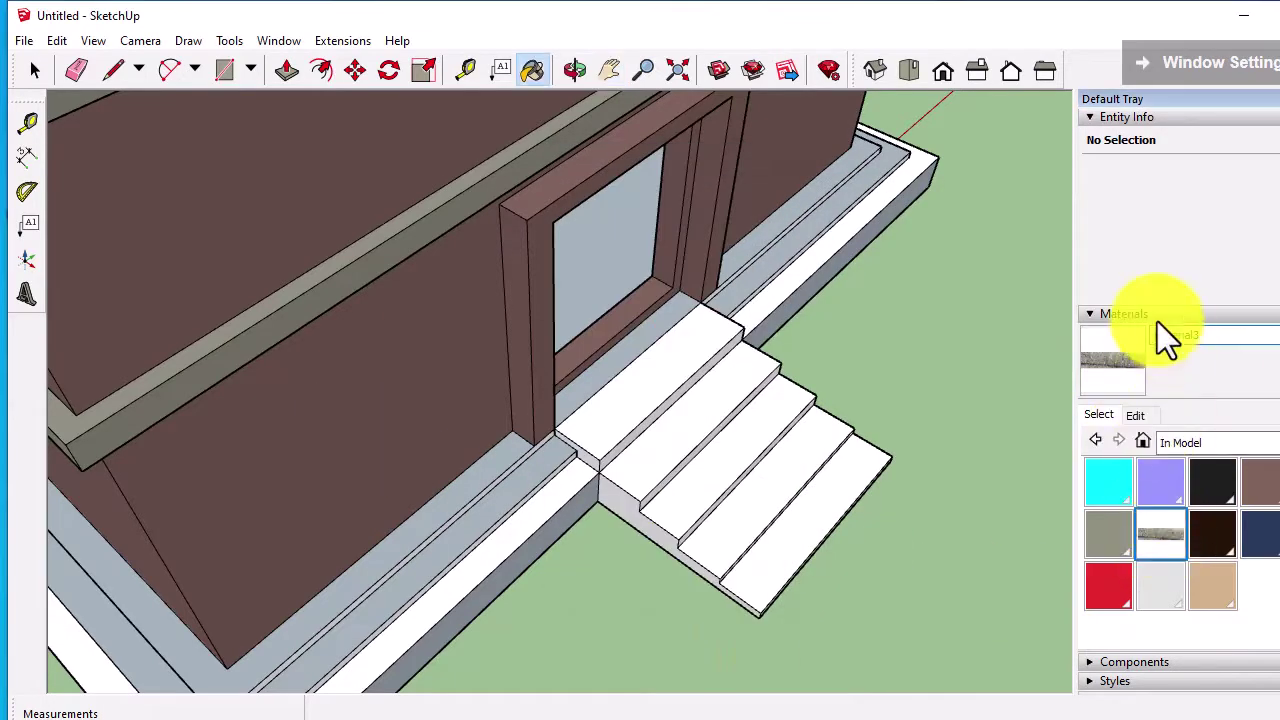
pyautogui.click(1135, 414)
pyautogui.click(478, 512)
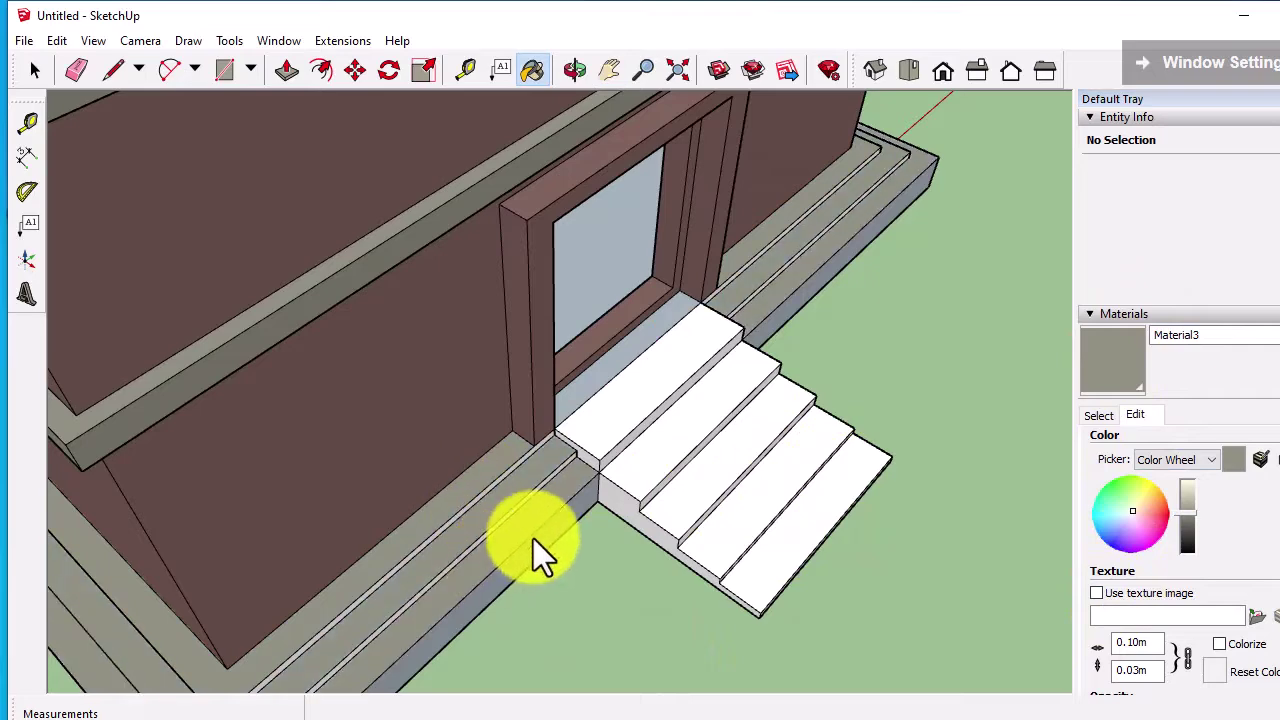
pyautogui.click(666, 448)
pyautogui.click(730, 490)
pyautogui.click(796, 550)
pyautogui.moveTo(796, 550); pyautogui.dragTo(612, 444, button='middle')
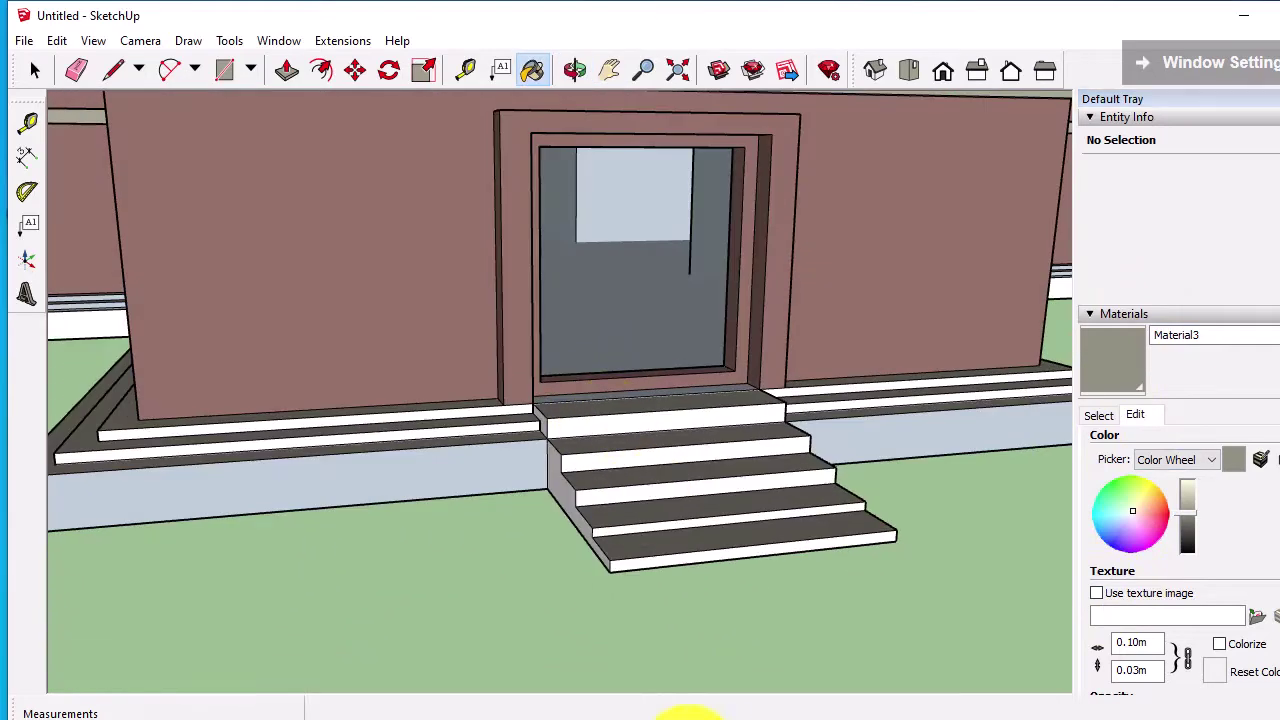
pyautogui.click(920, 434)
pyautogui.scroll(3, 433, 442)
pyautogui.click(433, 442)
pyautogui.click(450, 412)
pyautogui.click(968, 374)
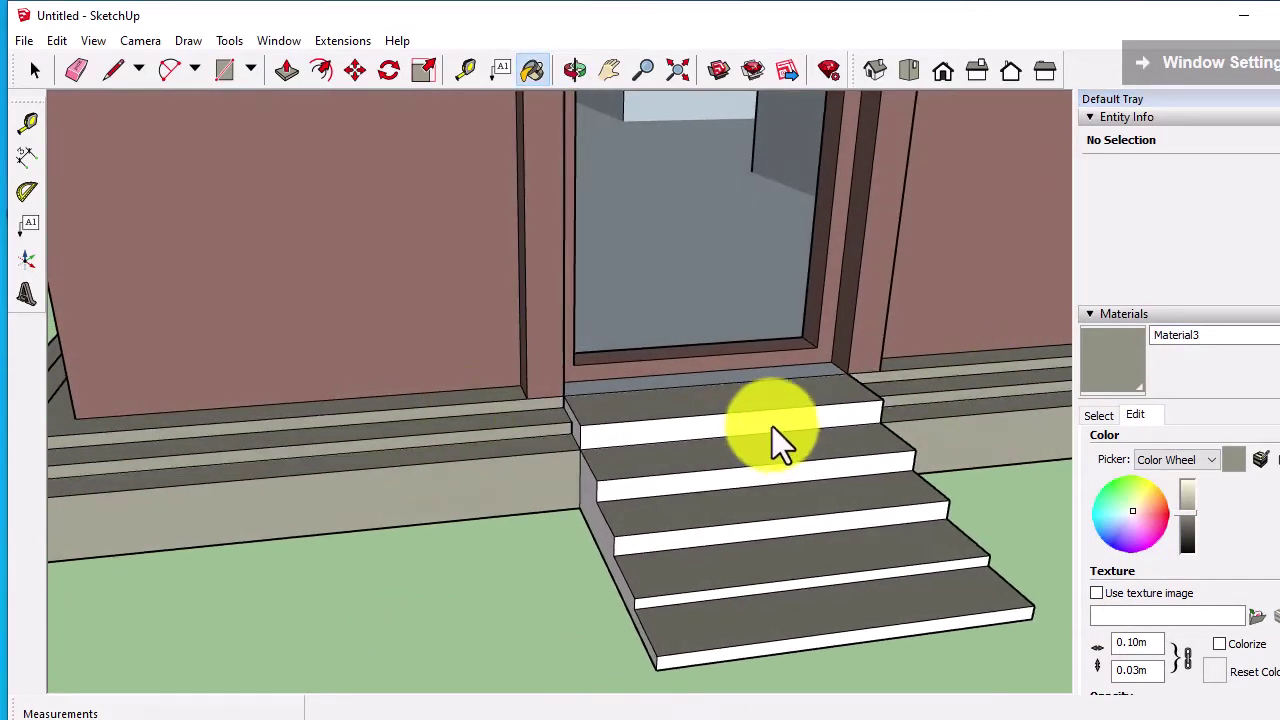
pyautogui.click(772, 428)
pyautogui.click(786, 482)
pyautogui.click(801, 534)
pyautogui.moveTo(806, 543)
pyautogui.mouseDown(button='middle')
pyautogui.moveTo(829, 586)
pyautogui.moveTo(640, 491)
pyautogui.moveTo(777, 486)
pyautogui.mouseUp(button='middle')
pyautogui.click(783, 608)
pyautogui.scroll(-2, 623, 529)
pyautogui.scroll(2, 700, 470)
pyautogui.moveTo(705, 470)
pyautogui.mouseDown(button='middle')
pyautogui.moveTo(810, 352)
pyautogui.moveTo(521, 442)
pyautogui.mouseUp(button='middle')
pyautogui.scroll(2, 563, 522)
pyautogui.scroll(-2, 562, 523)
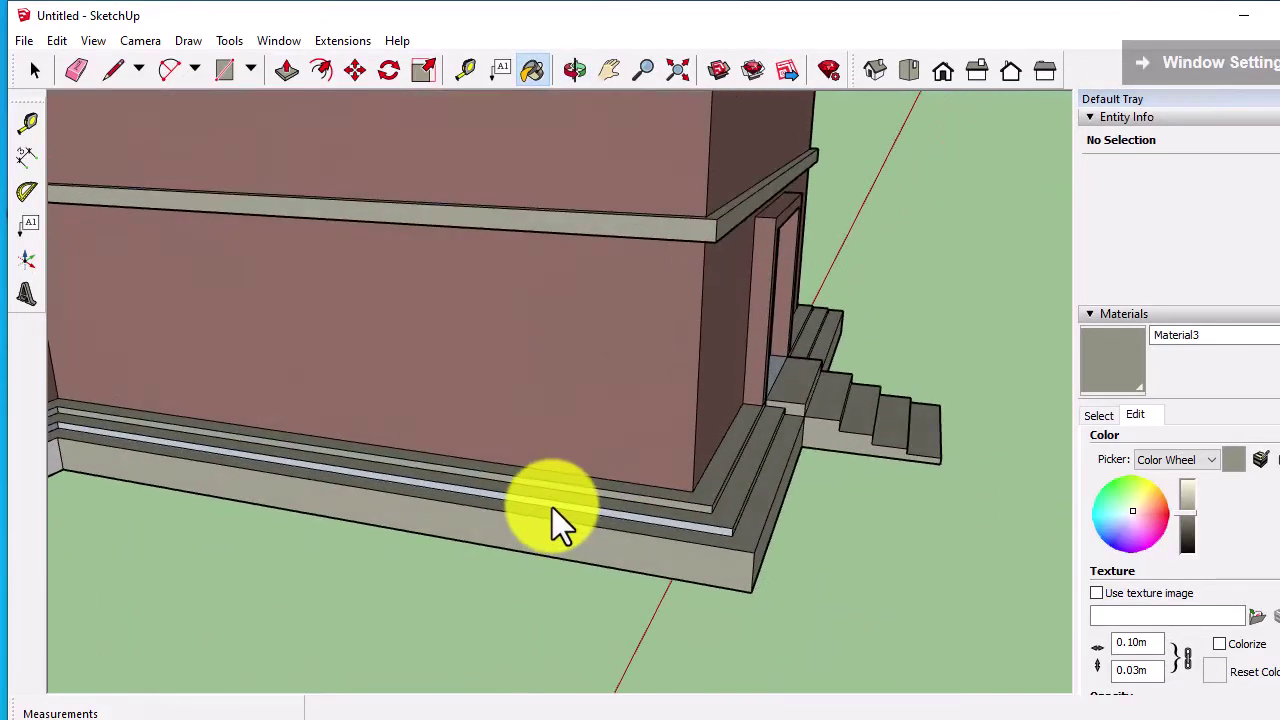
pyautogui.moveTo(552, 507)
pyautogui.mouseDown(button='middle')
pyautogui.moveTo(263, 496)
pyautogui.moveTo(764, 383)
pyautogui.moveTo(634, 502)
pyautogui.mouseUp(button='middle')
pyautogui.scroll(3, 200, 540)
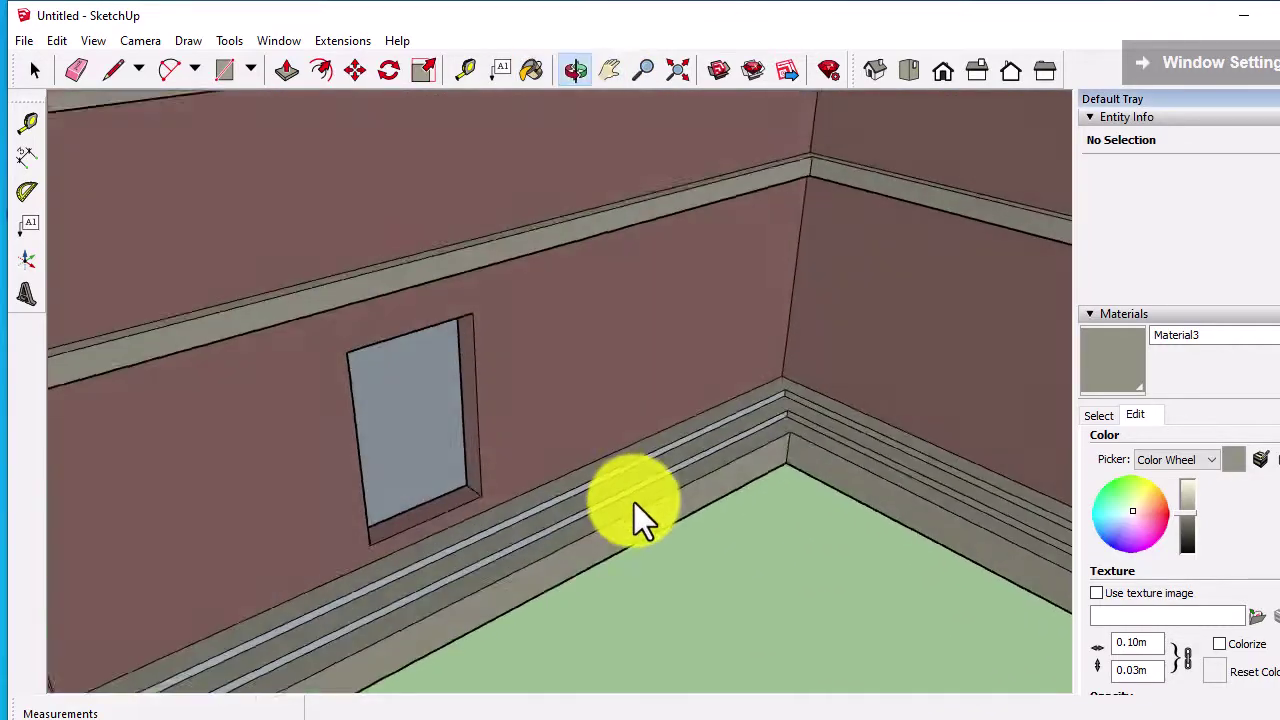
pyautogui.scroll(1, 628, 486)
pyautogui.scroll(2, 574, 520)
pyautogui.scroll(-2, 575, 522)
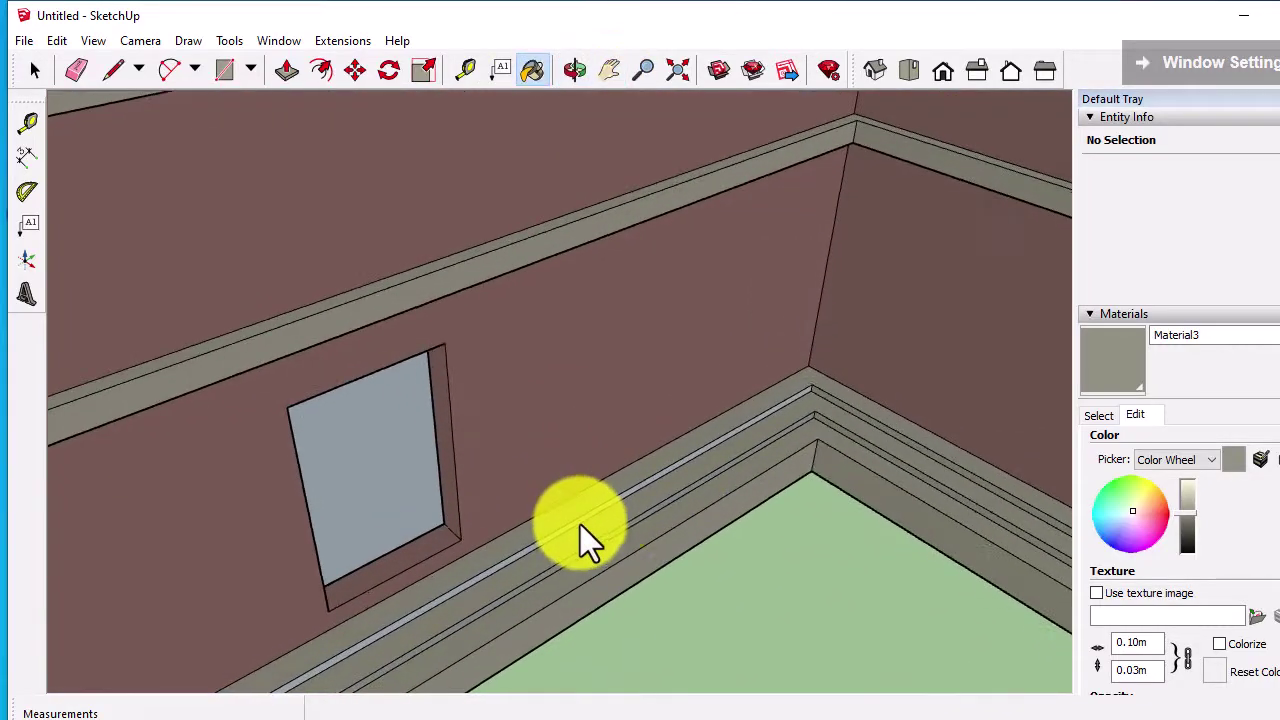
pyautogui.moveTo(814, 398)
pyautogui.mouseDown(button='middle')
pyautogui.moveTo(634, 469)
pyautogui.moveTo(540, 543)
pyautogui.mouseUp(button='middle')
pyautogui.scroll(-3, 520, 600)
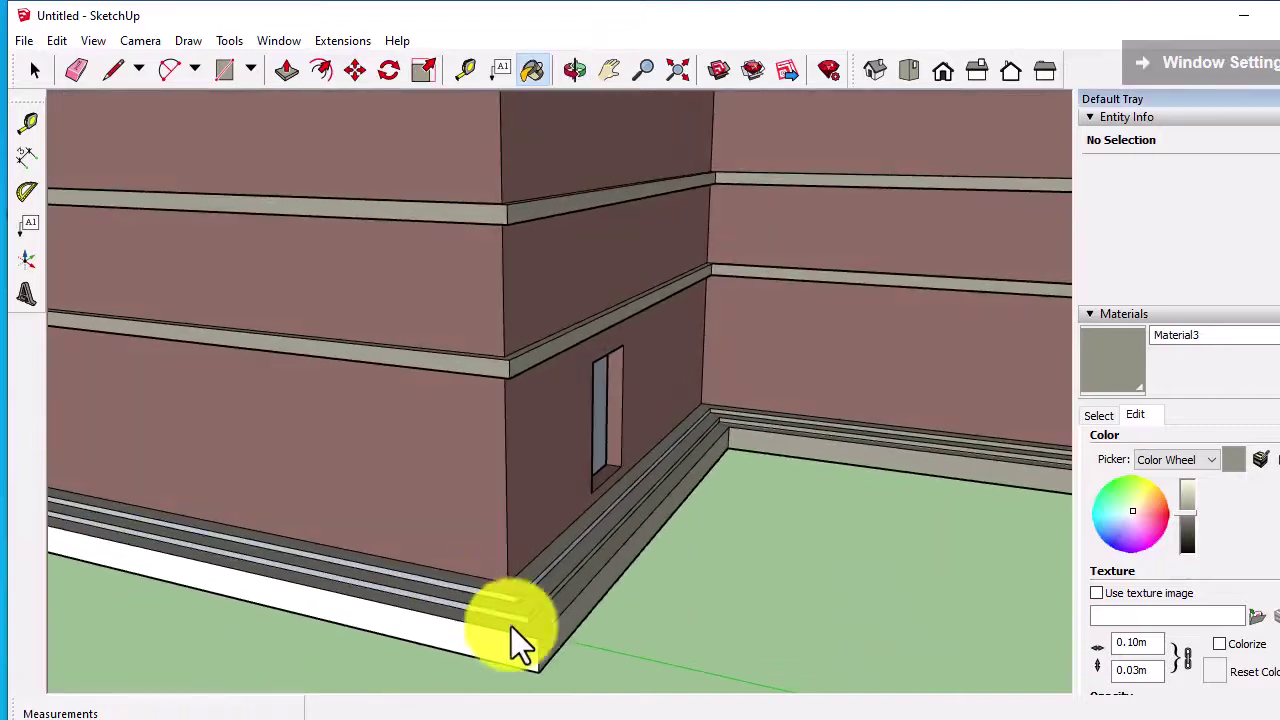
pyautogui.scroll(2, 536, 605)
pyautogui.moveTo(536, 605)
pyautogui.mouseDown(button='middle')
pyautogui.moveTo(634, 566)
pyautogui.moveTo(669, 580)
pyautogui.moveTo(386, 591)
pyautogui.moveTo(589, 592)
pyautogui.mouseUp(button='middle')
pyautogui.scroll(1, 640, 591)
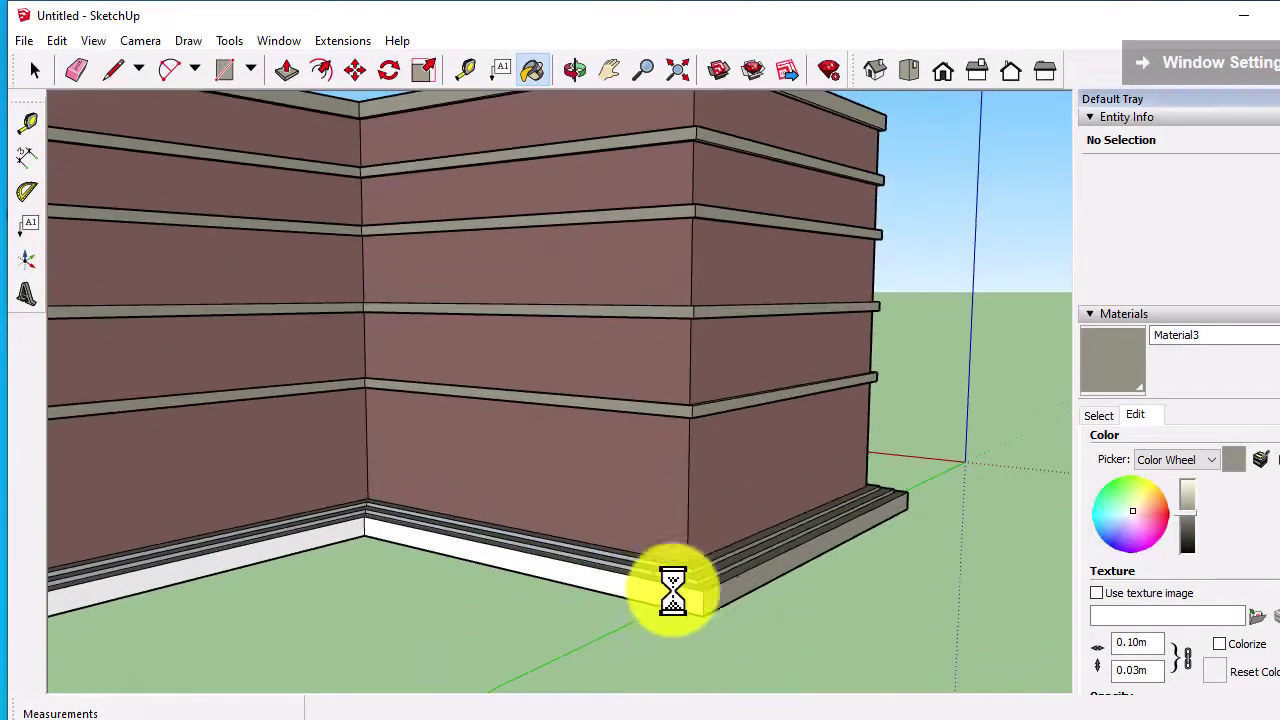
pyautogui.scroll(2, 610, 590)
pyautogui.scroll(2, 645, 612)
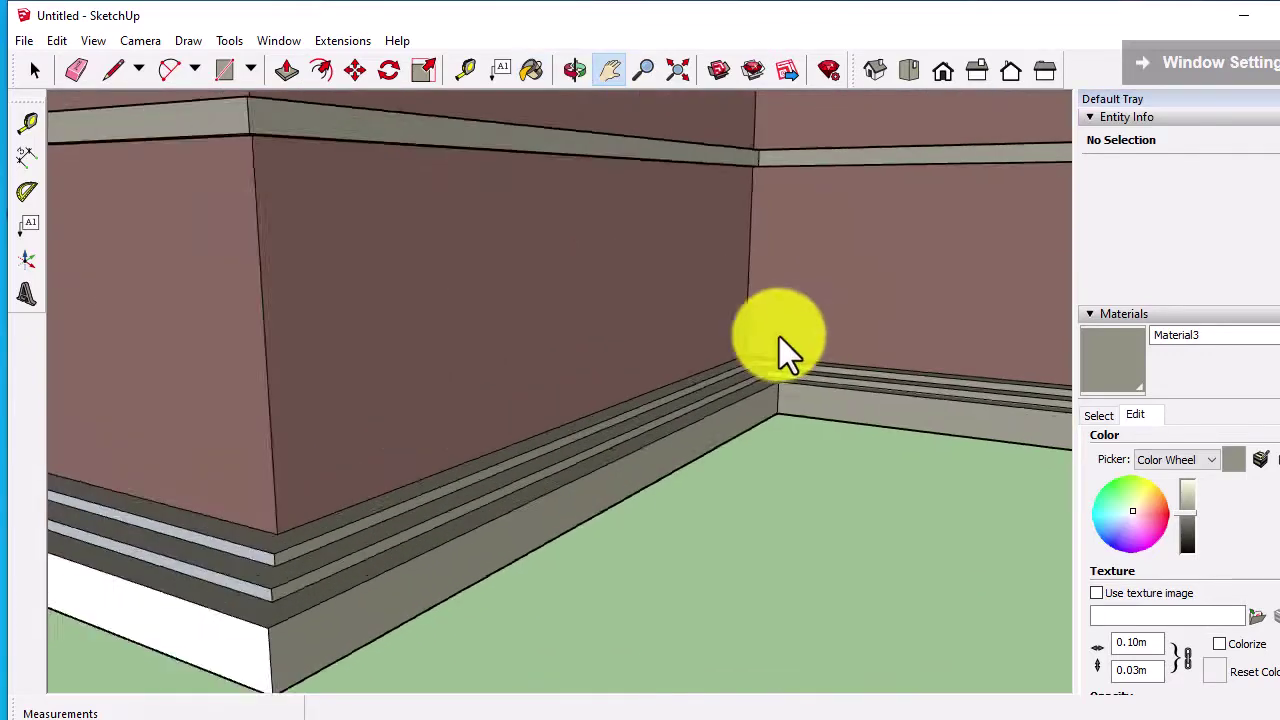
pyautogui.scroll(-3, 563, 466)
pyautogui.scroll(1, 634, 514)
pyautogui.scroll(1, 679, 478)
pyautogui.scroll(-3, 679, 478)
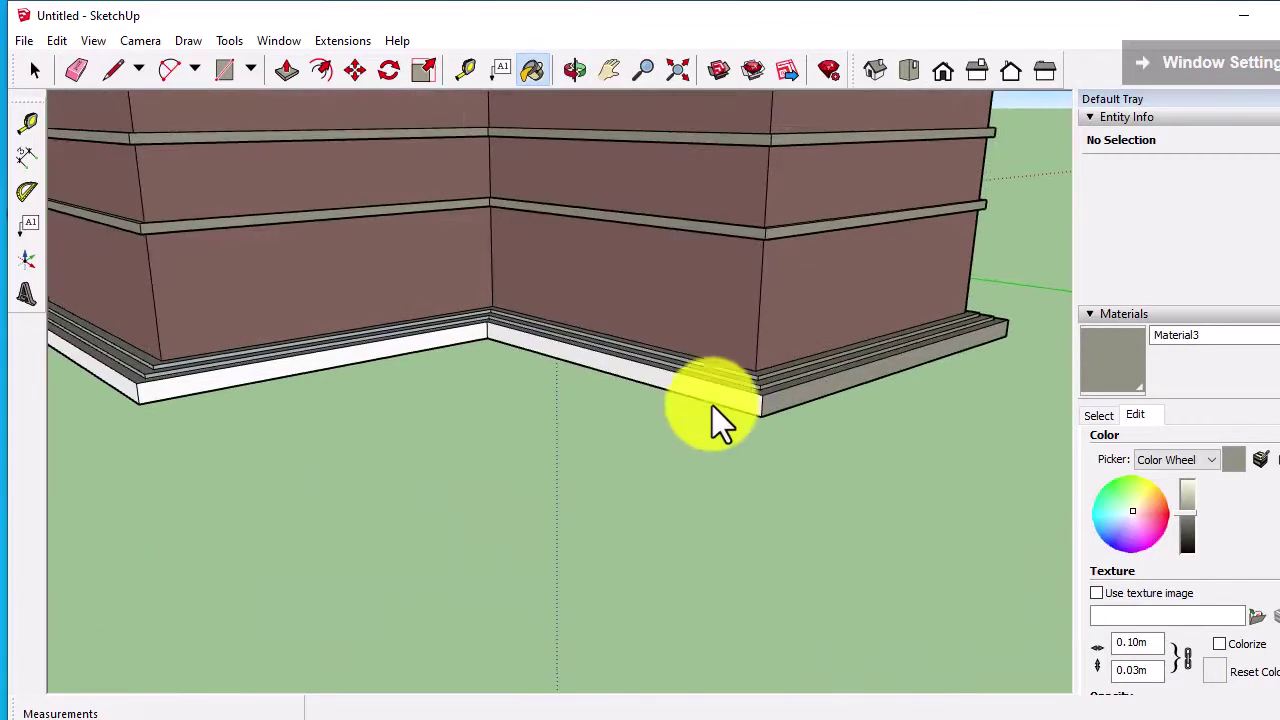
pyautogui.scroll(1, 766, 457)
pyautogui.scroll(1, 764, 437)
pyautogui.scroll(1, 767, 432)
pyautogui.scroll(-2, 767, 432)
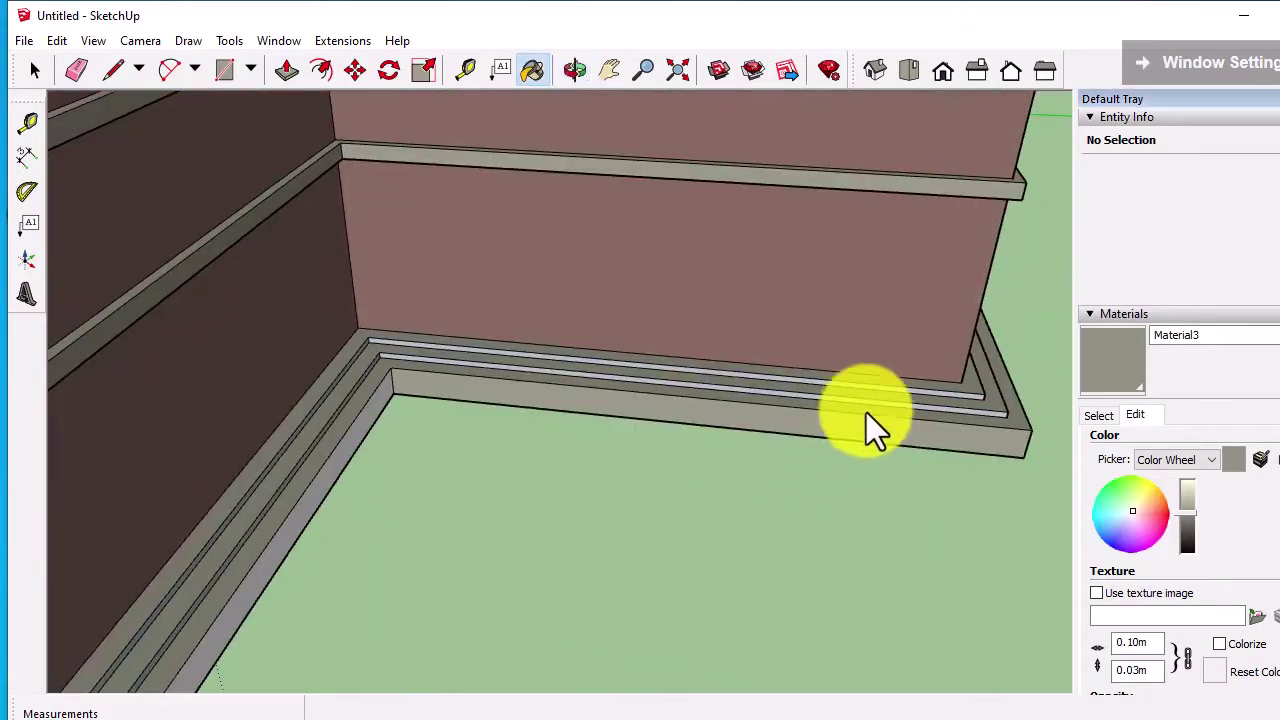
pyautogui.scroll(2, 682, 408)
pyautogui.scroll(1, 679, 373)
pyautogui.scroll(-3, 679, 373)
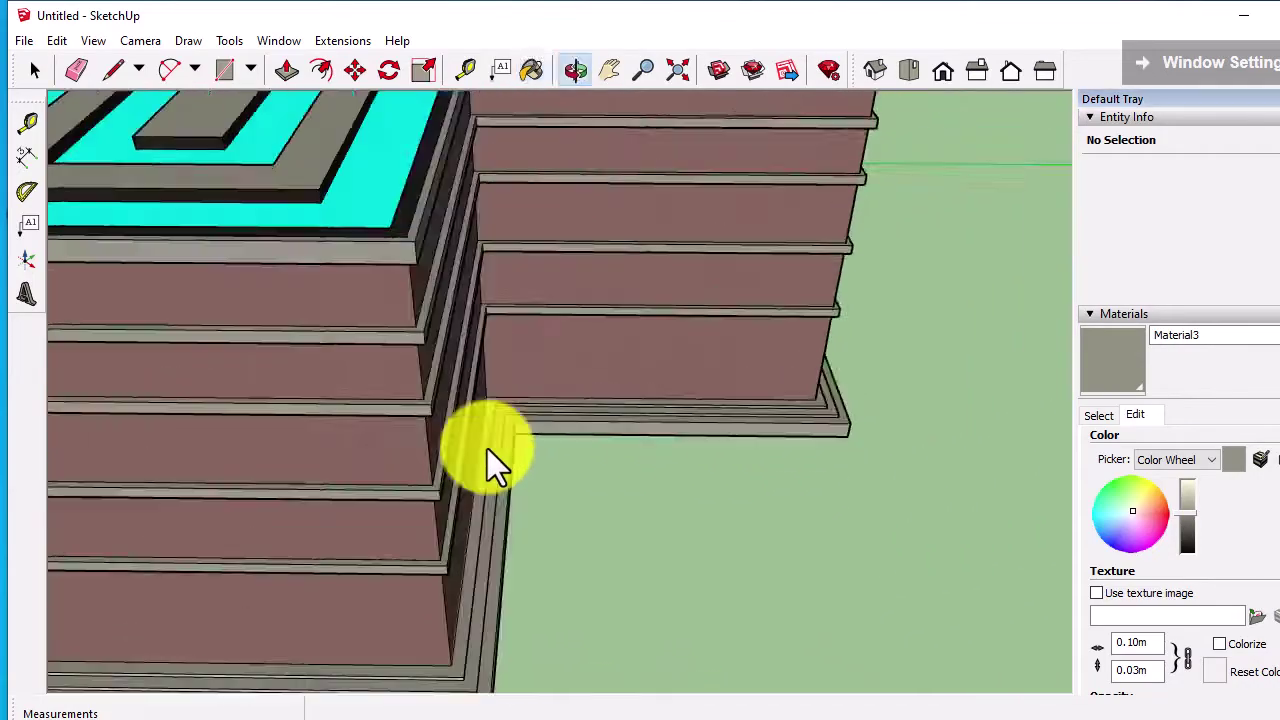
pyautogui.scroll(2, 487, 448)
pyautogui.scroll(1, 338, 347)
pyautogui.scroll(1, 372, 417)
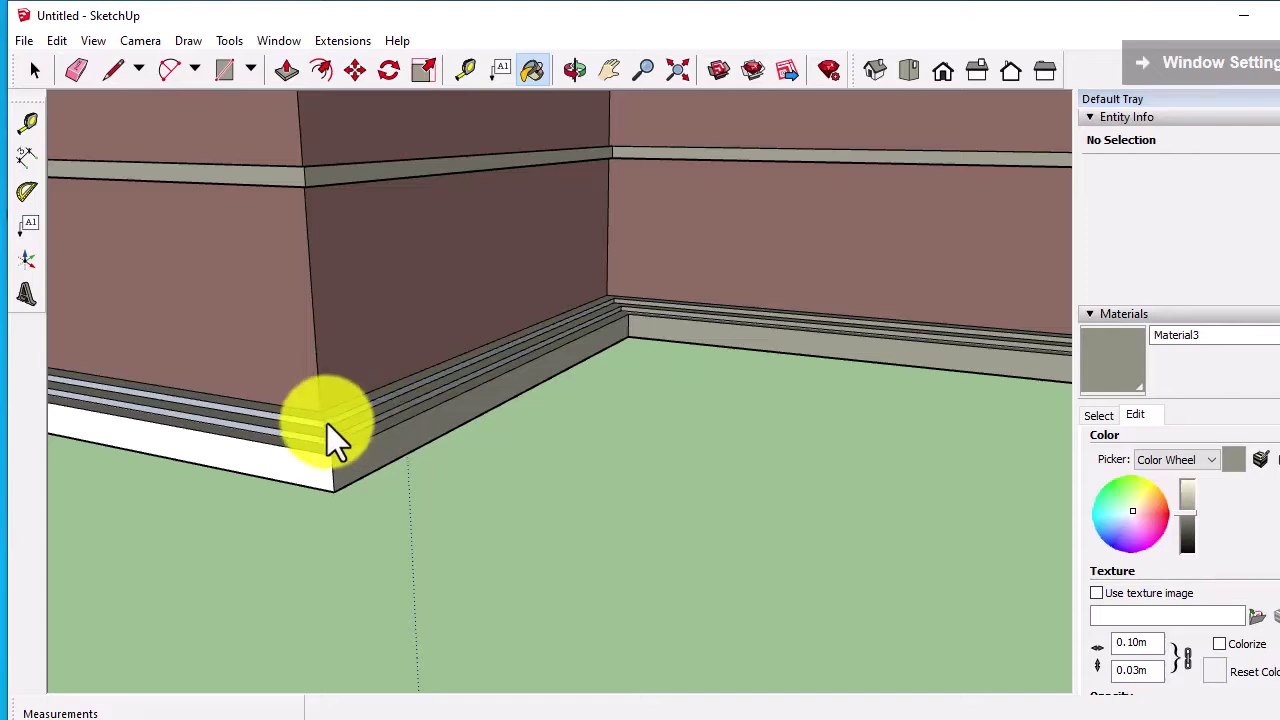
pyautogui.scroll(-3, 251, 454)
pyautogui.scroll(3, 530, 453)
pyautogui.scroll(2, 610, 488)
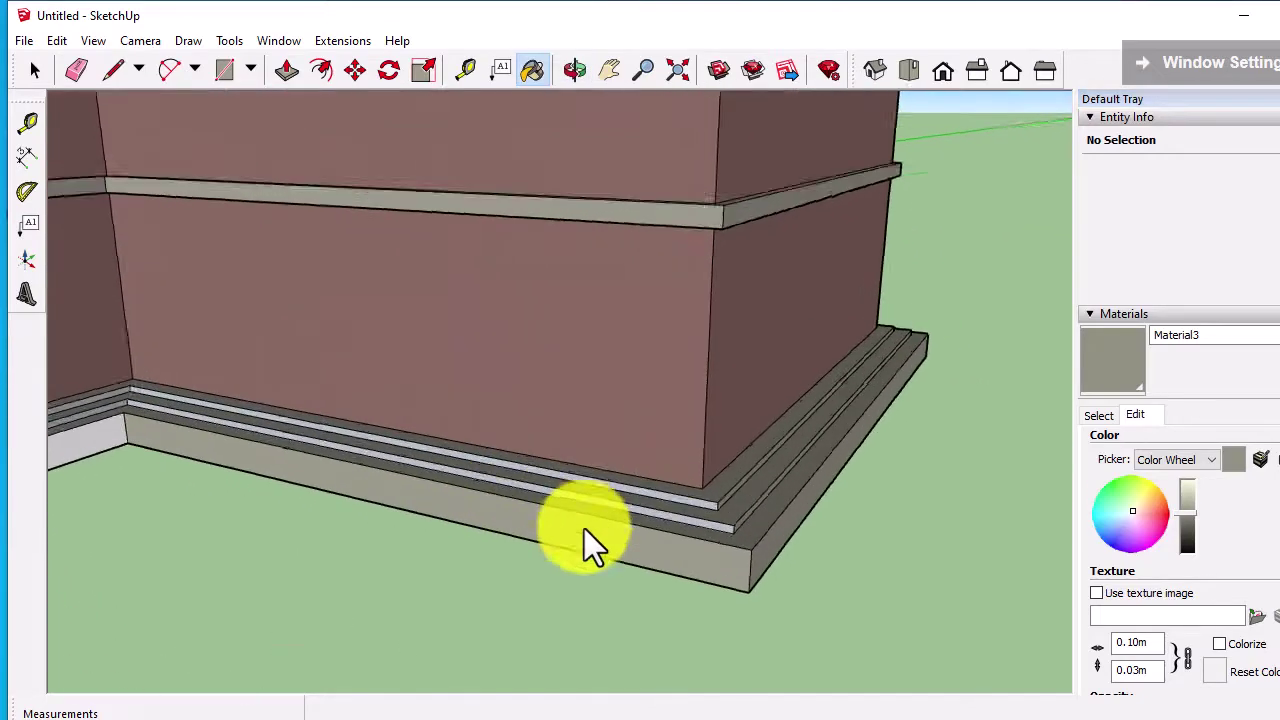
pyautogui.scroll(-2, 619, 475)
pyautogui.scroll(1, 629, 464)
pyautogui.scroll(2, 521, 440)
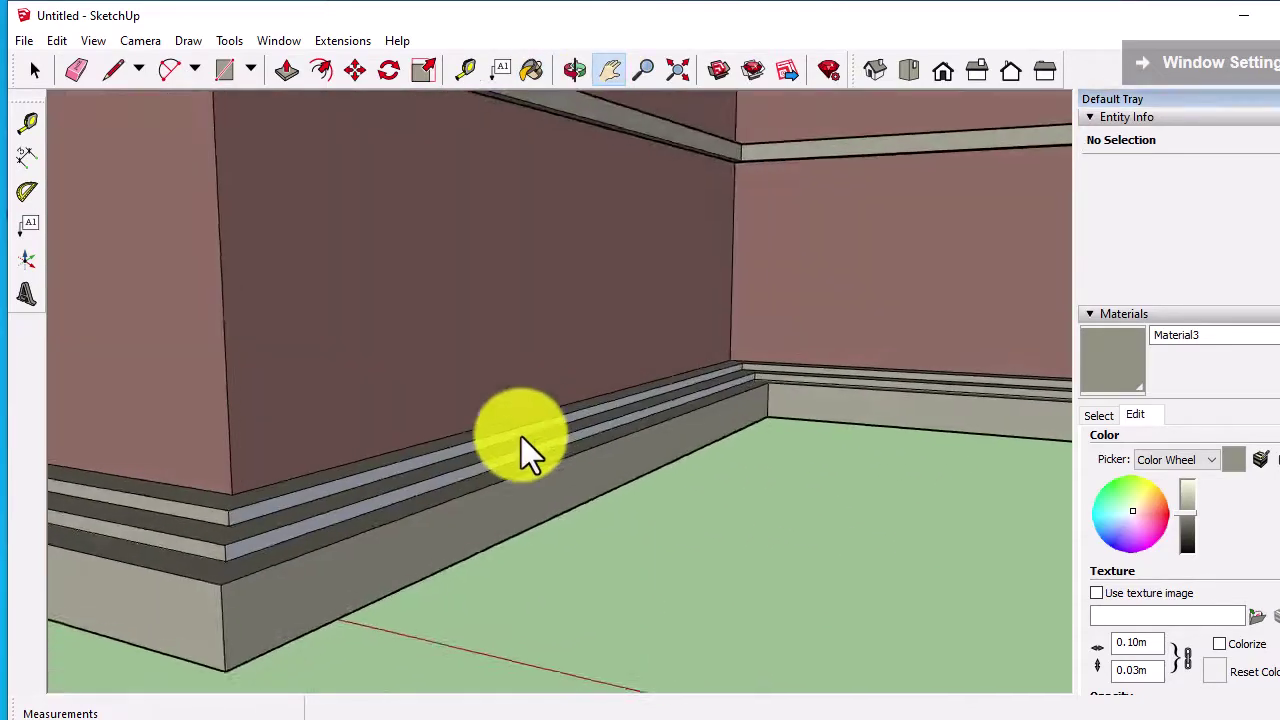
pyautogui.scroll(-3, 706, 449)
pyautogui.scroll(1, 782, 480)
pyautogui.scroll(-3, 783, 465)
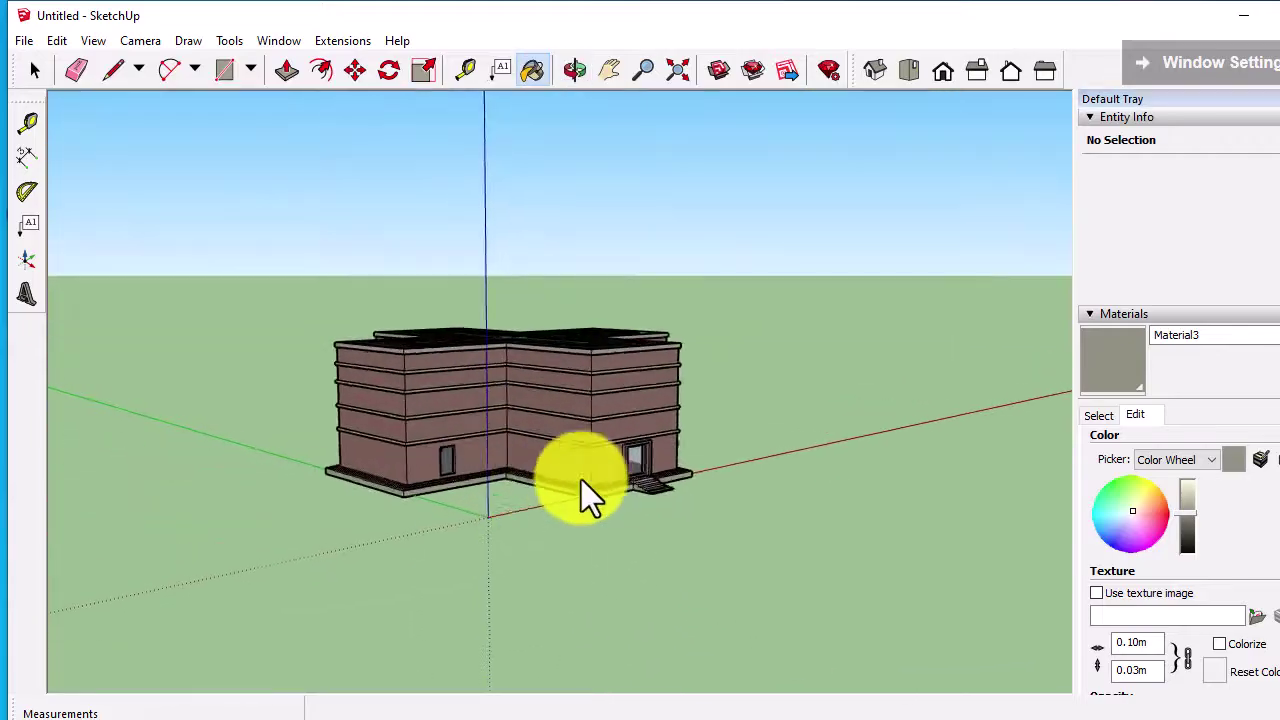
pyautogui.scroll(2, 581, 480)
pyautogui.scroll(2, 521, 497)
pyautogui.scroll(1, 620, 442)
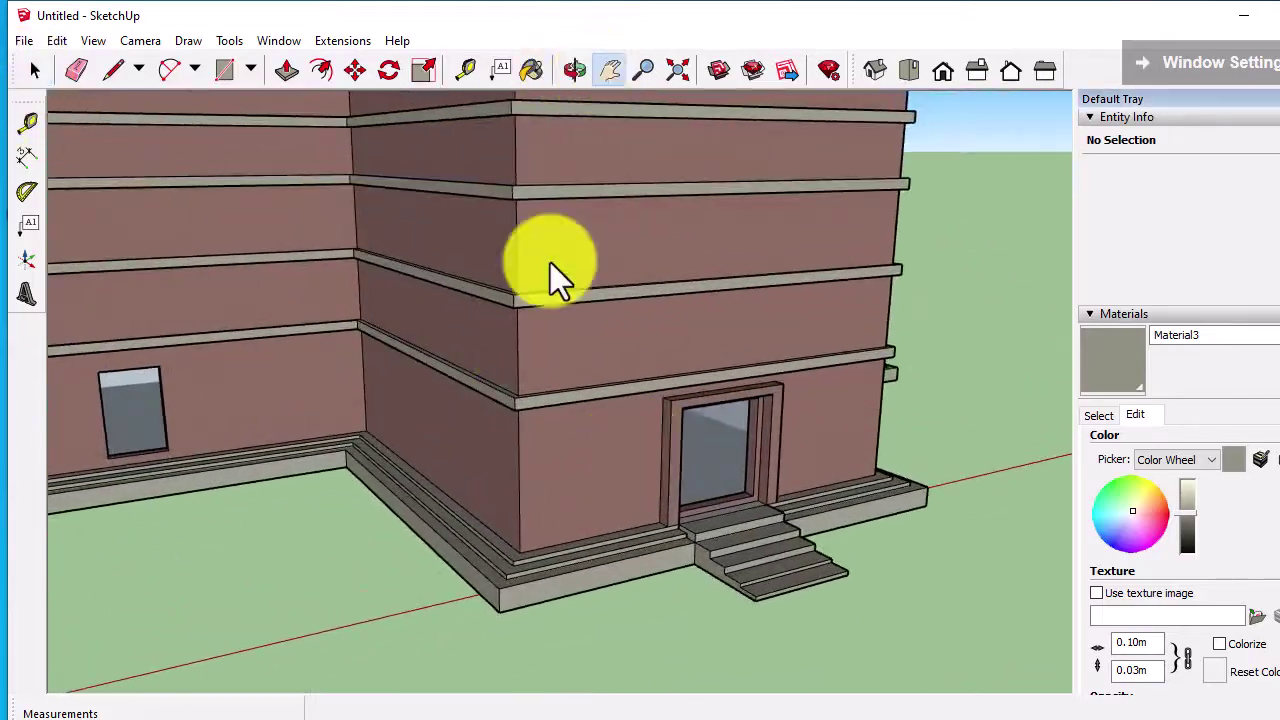
pyautogui.moveTo(550, 262)
pyautogui.mouseDown(button='middle')
pyautogui.moveTo(746, 181)
pyautogui.moveTo(526, 382)
pyautogui.moveTo(541, 428)
pyautogui.mouseUp(button='middle')
pyautogui.scroll(-5, 541, 428)
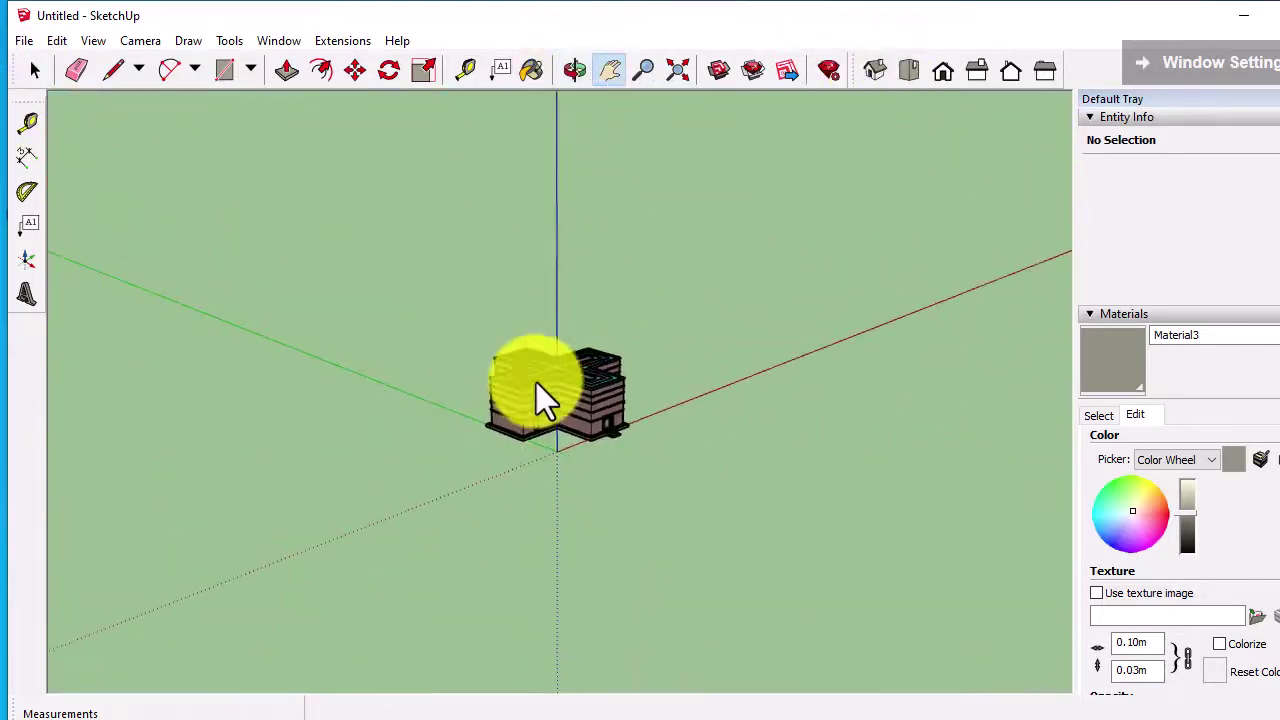
pyautogui.scroll(2, 536, 382)
pyautogui.scroll(4, 568, 335)
pyautogui.scroll(-3, 568, 335)
pyautogui.scroll(3, 488, 410)
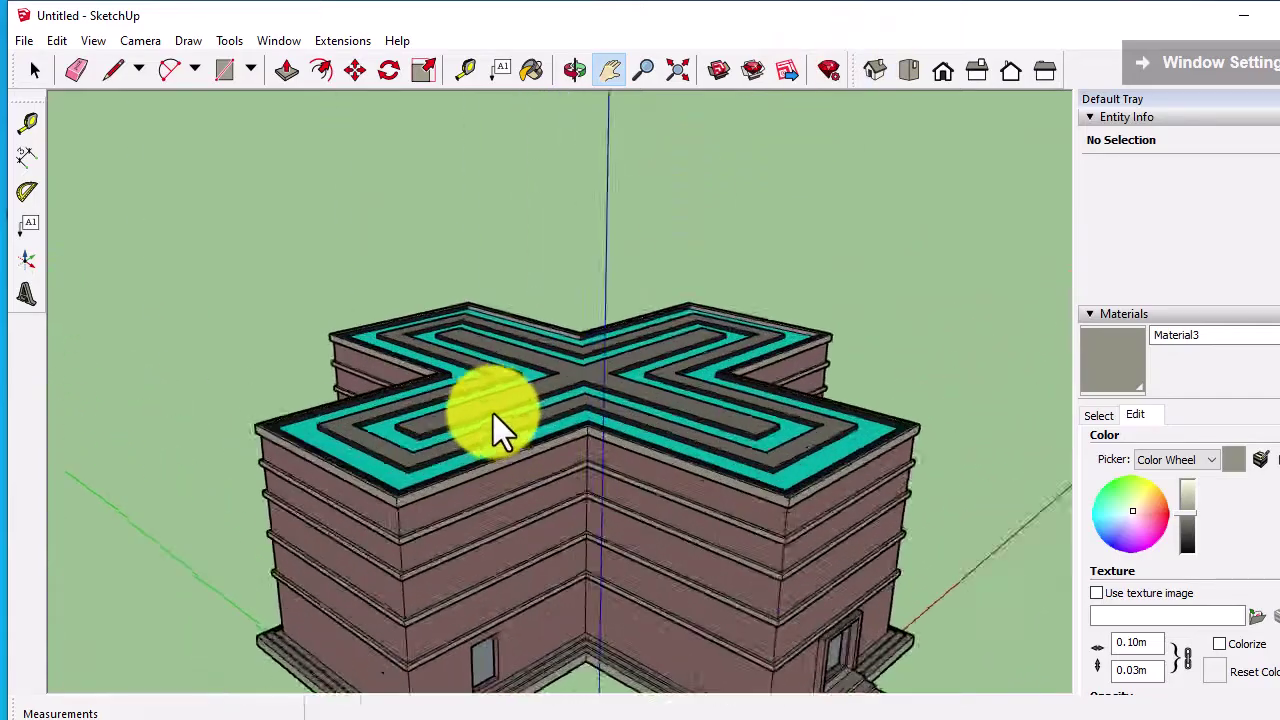
pyautogui.scroll(2, 571, 437)
pyautogui.moveTo(571, 437); pyautogui.dragTo(737, 700, button='middle')
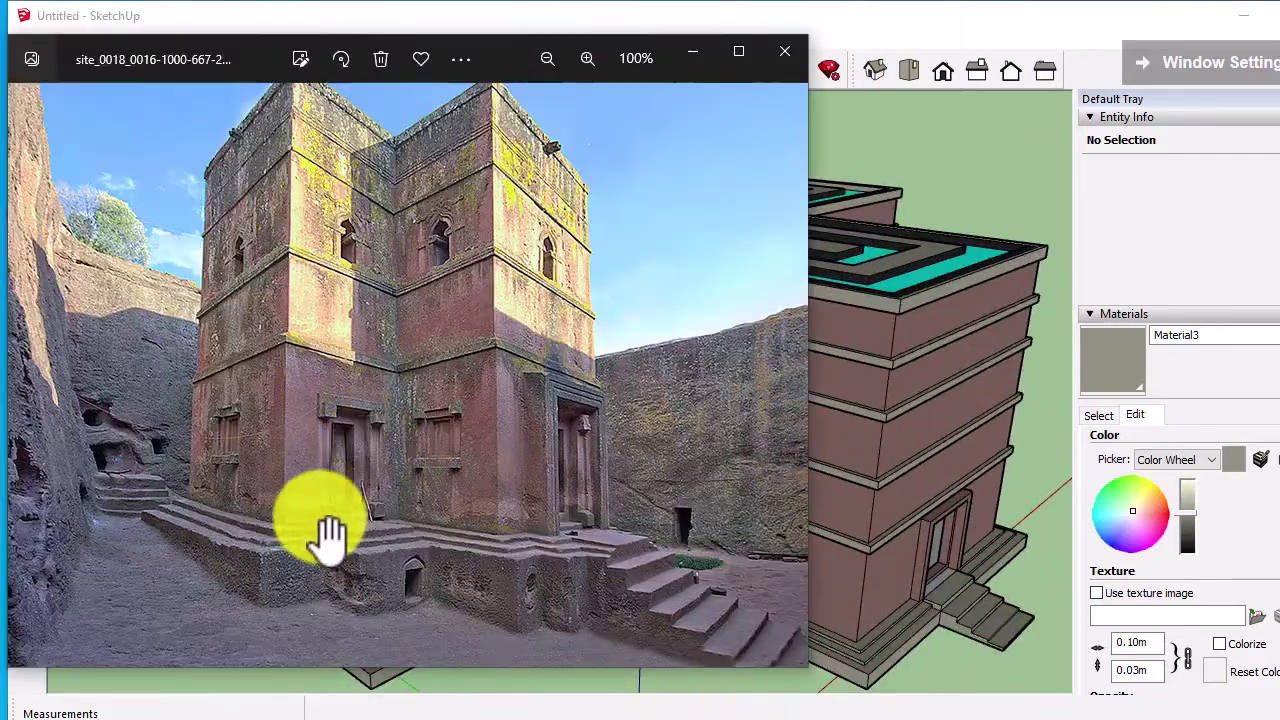
pyautogui.click(694, 50)
pyautogui.scroll(3, 454, 559)
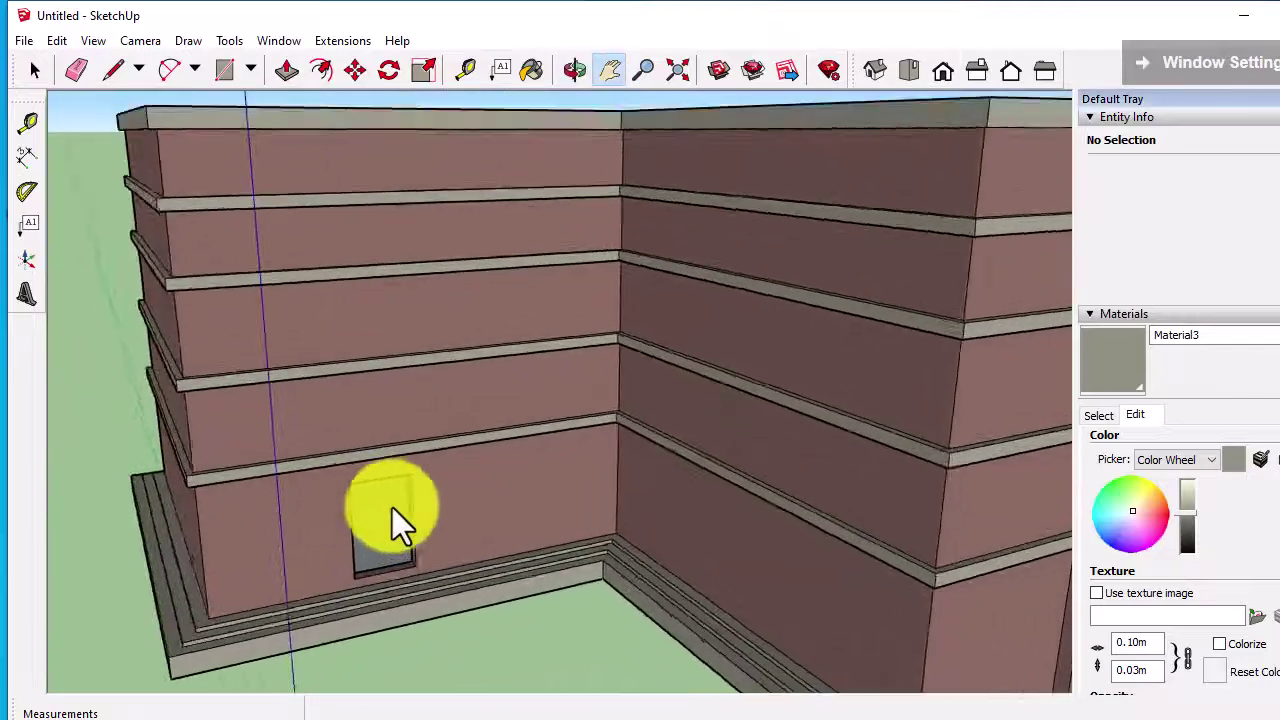
pyautogui.scroll(3, 392, 507)
# Place vertical Tape Measure guides on both sides of the small wall window
pyautogui.scroll(2, 591, 550)
pyautogui.click(27, 122)
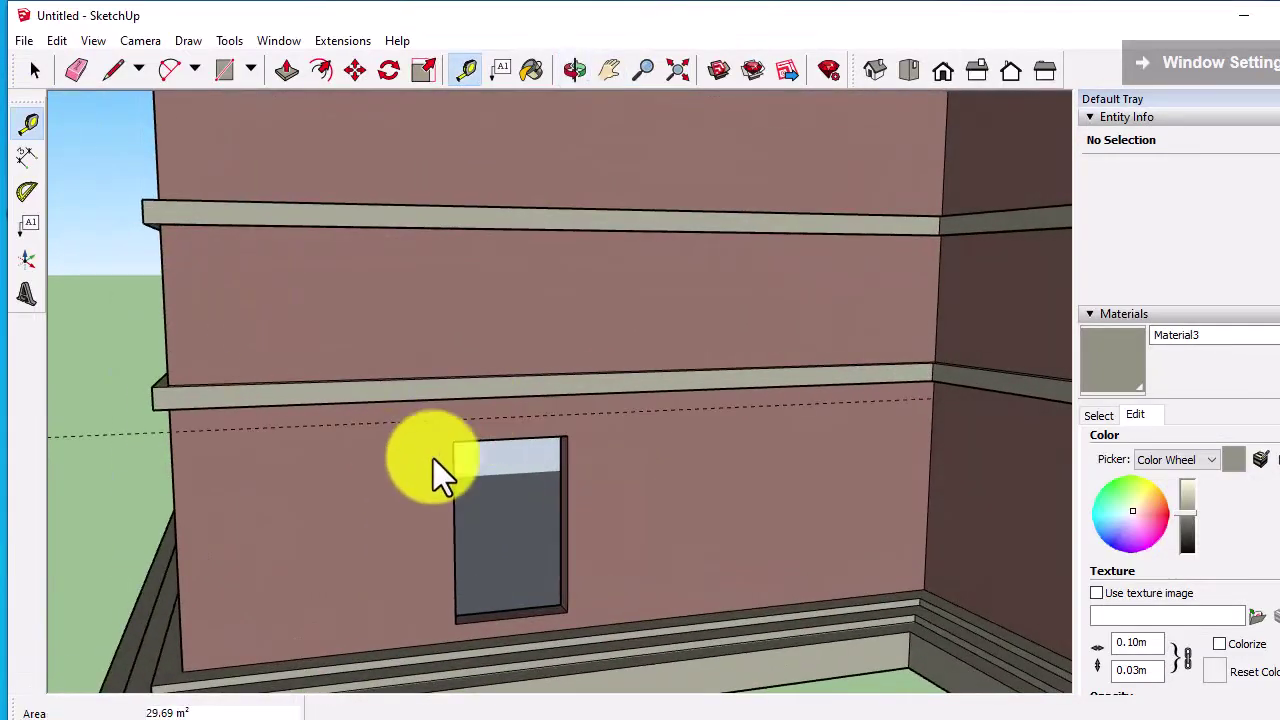
pyautogui.click(410, 463)
pyautogui.click(565, 470)
pyautogui.click(613, 476)
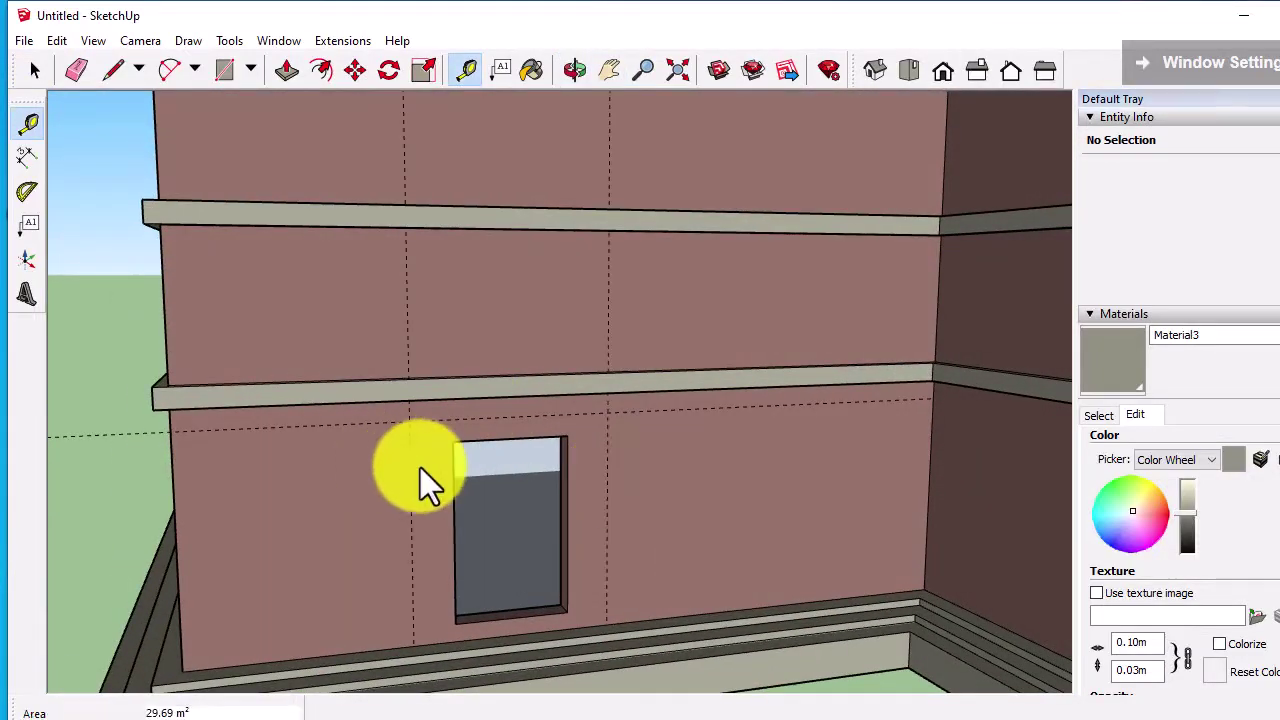
pyautogui.click(423, 471)
pyautogui.click(438, 471)
pyautogui.click(607, 478)
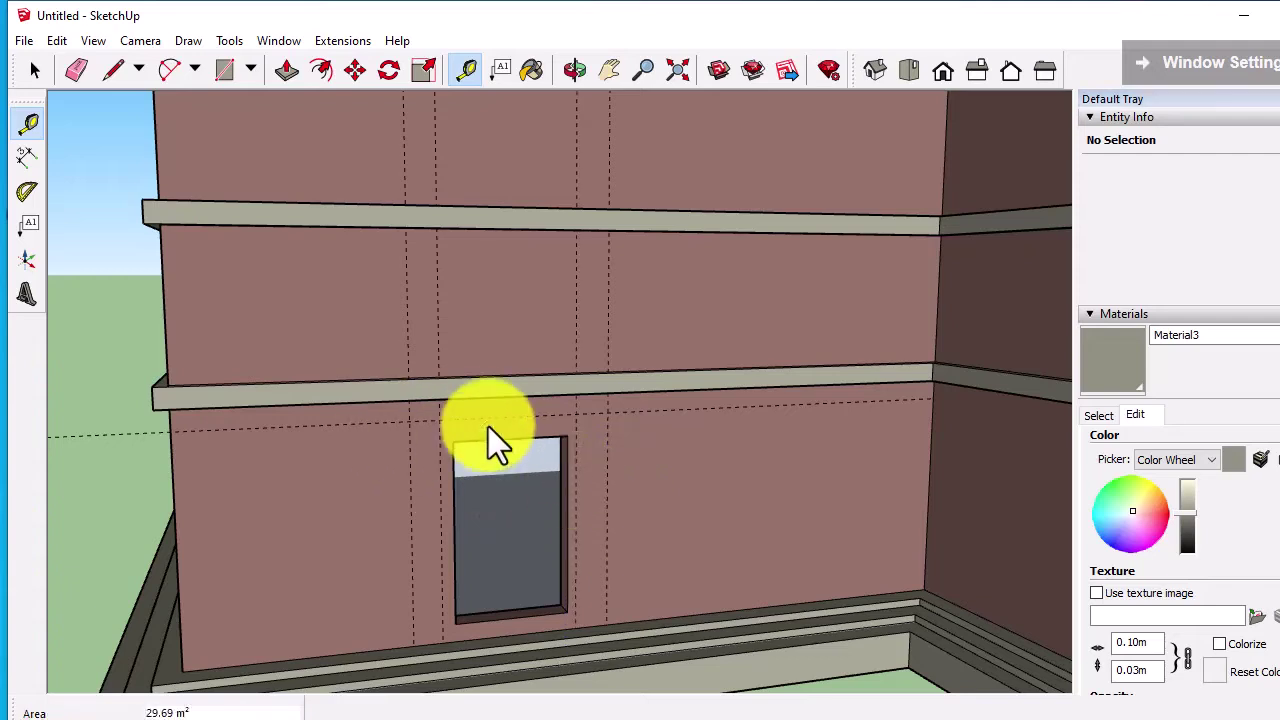
# Add a horizontal guide just above the window's top edge
pyautogui.moveTo(447, 439); pyautogui.dragTo(439, 446, button='middle')
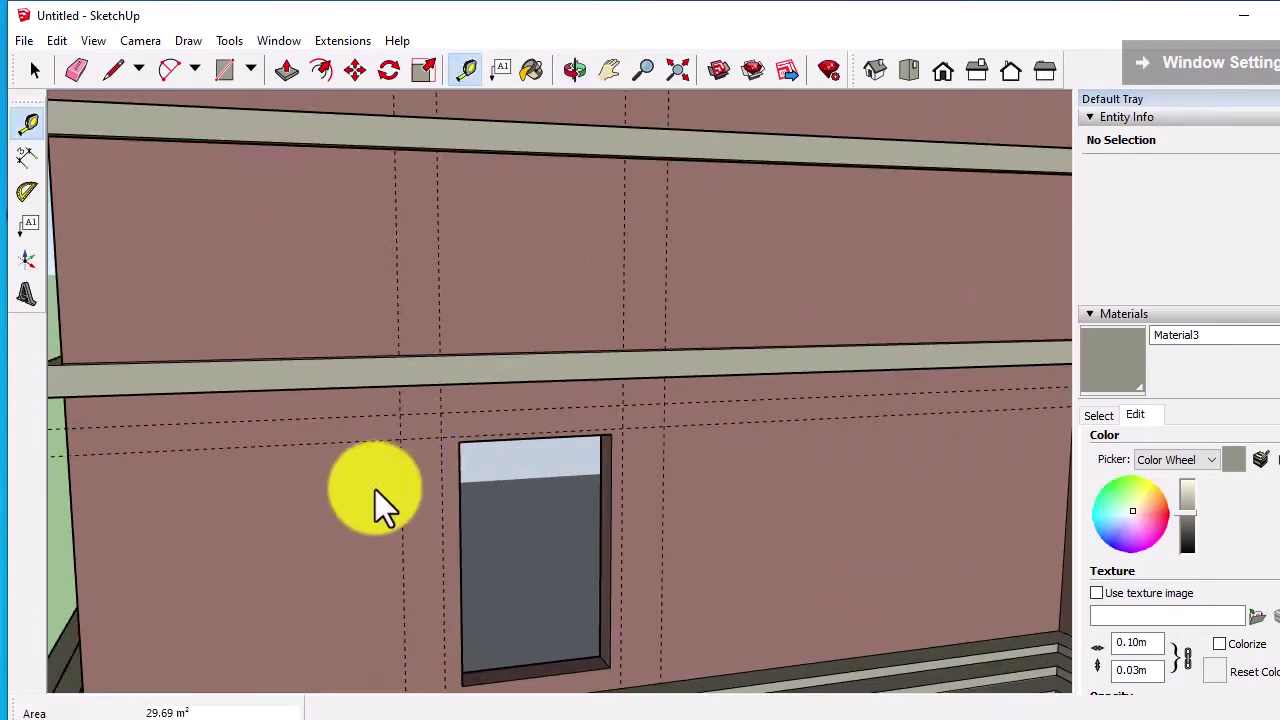
pyautogui.click(417, 441)
pyautogui.click(444, 506)
# Outline an inverted-U frame around the window top along the guides
pyautogui.press('l')
pyautogui.click(400, 490)
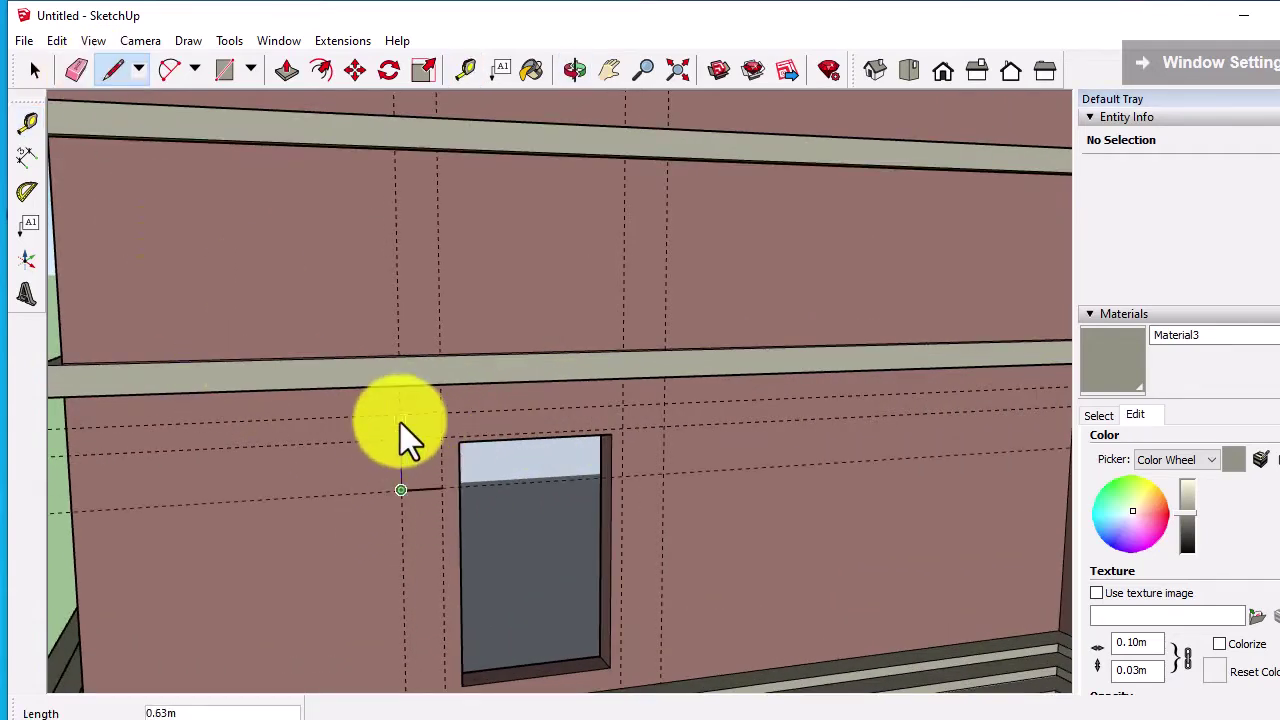
pyautogui.click(400, 415)
pyautogui.click(663, 408)
pyautogui.click(663, 475)
pyautogui.click(622, 440)
# Push/Pull the U-shaped face outward from the wall into a projecting hood moulding
pyautogui.click(460, 445)
pyautogui.click(460, 495)
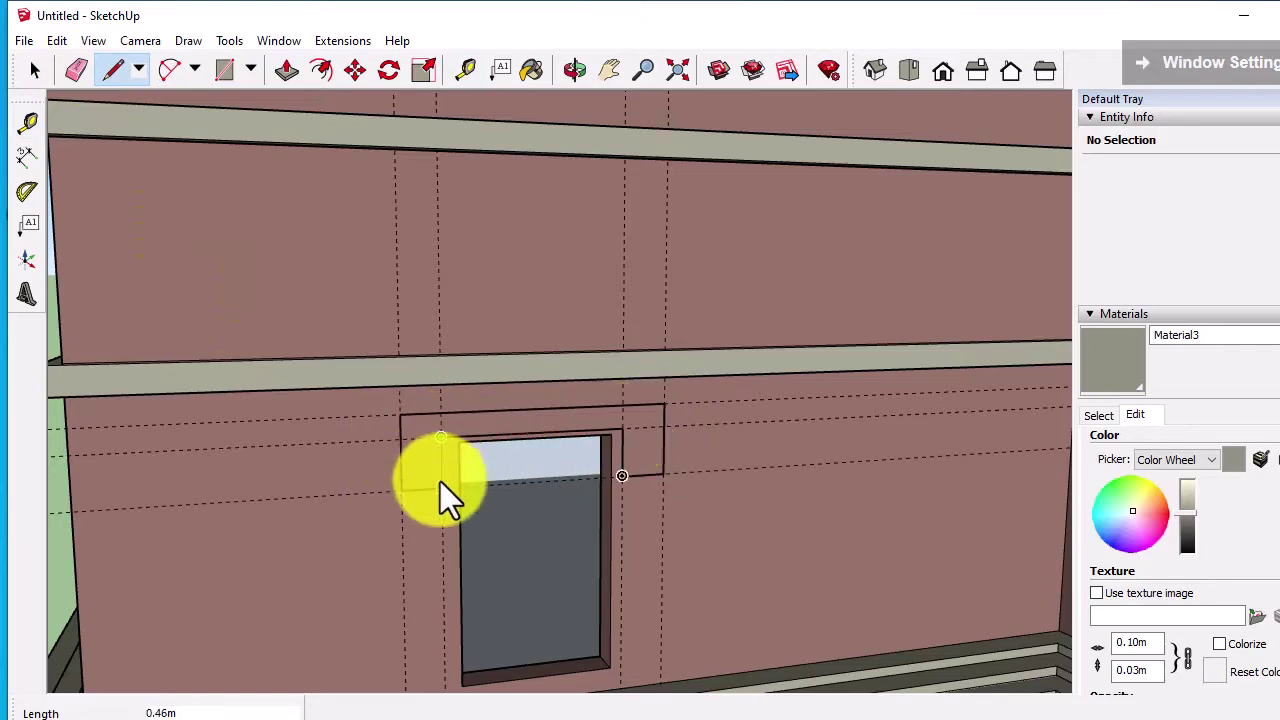
pyautogui.click(400, 492)
pyautogui.click(287, 70)
pyautogui.click(595, 425)
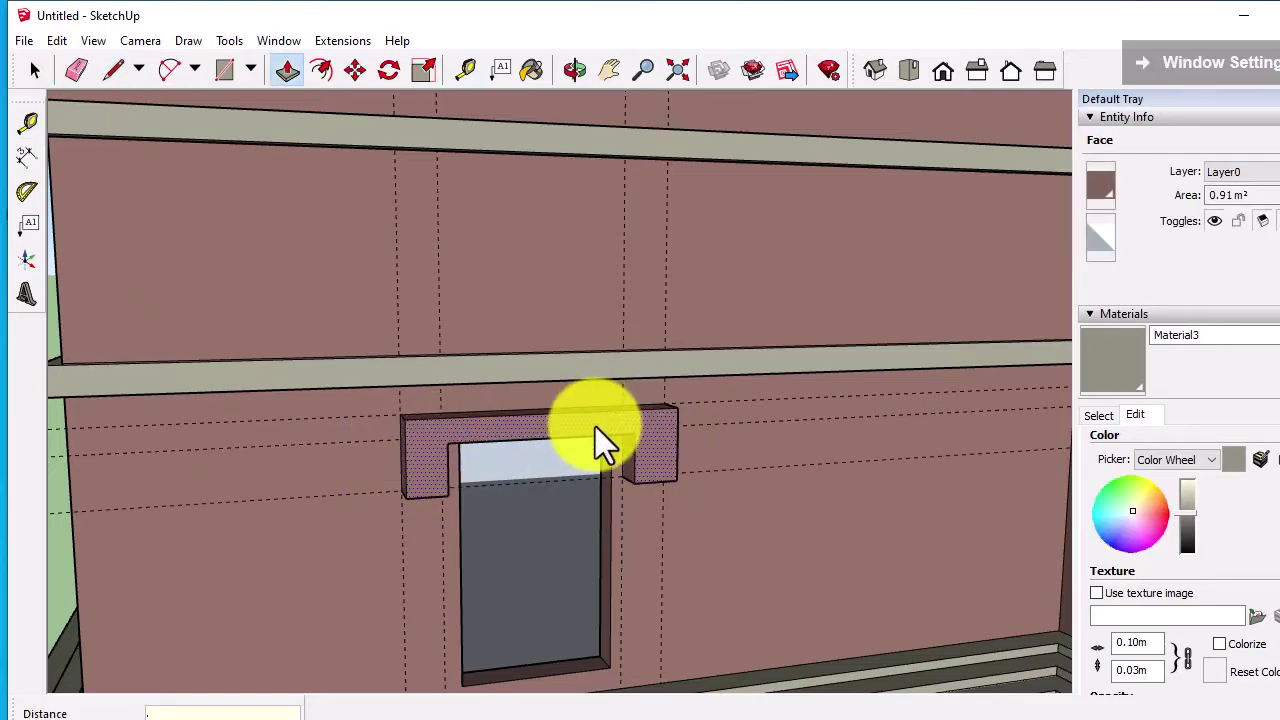
pyautogui.click(595, 428)
pyautogui.moveTo(595, 428)
pyautogui.mouseDown(button='middle')
pyautogui.moveTo(467, 517)
pyautogui.moveTo(413, 420)
pyautogui.moveTo(656, 387)
pyautogui.mouseUp(button='middle')
# Inspect the new hood moulding from lower angles and reopen the church reference photo
pyautogui.press('b')
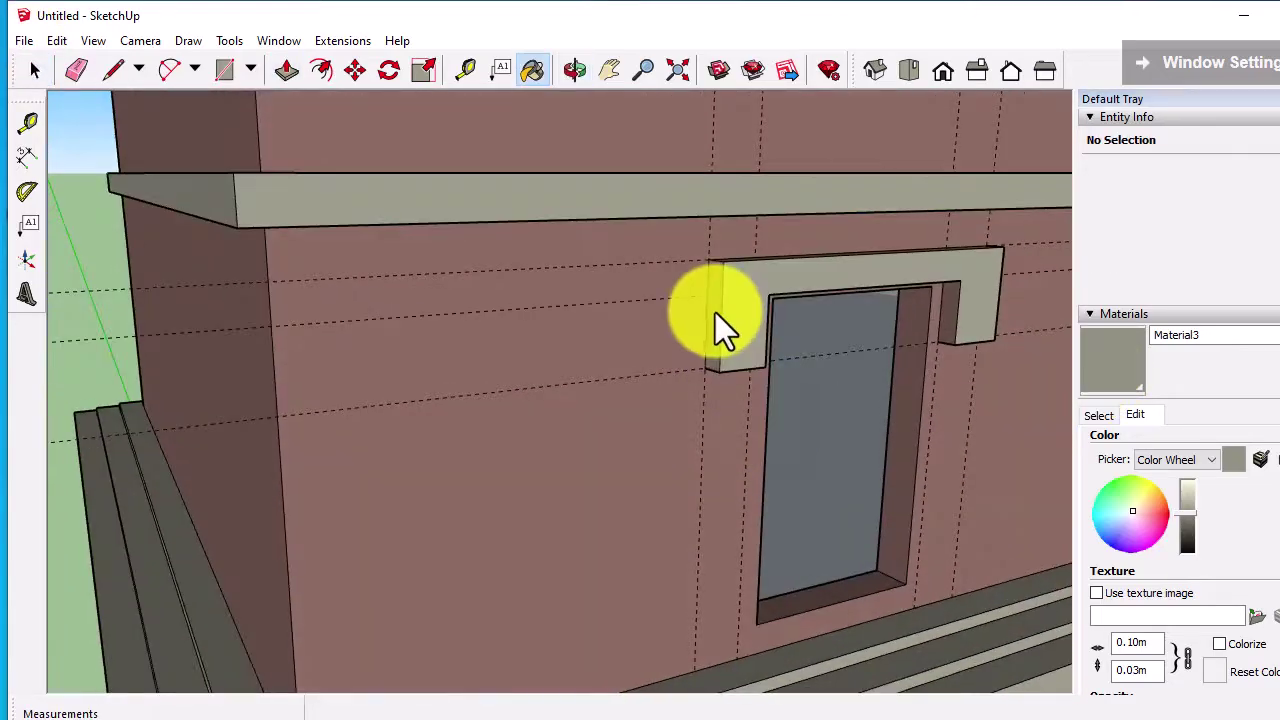
pyautogui.moveTo(715, 315)
pyautogui.mouseDown(button='middle')
pyautogui.moveTo(791, 300)
pyautogui.moveTo(908, 371)
pyautogui.moveTo(557, 383)
pyautogui.mouseUp(button='middle')
pyautogui.scroll(5, 908, 371)
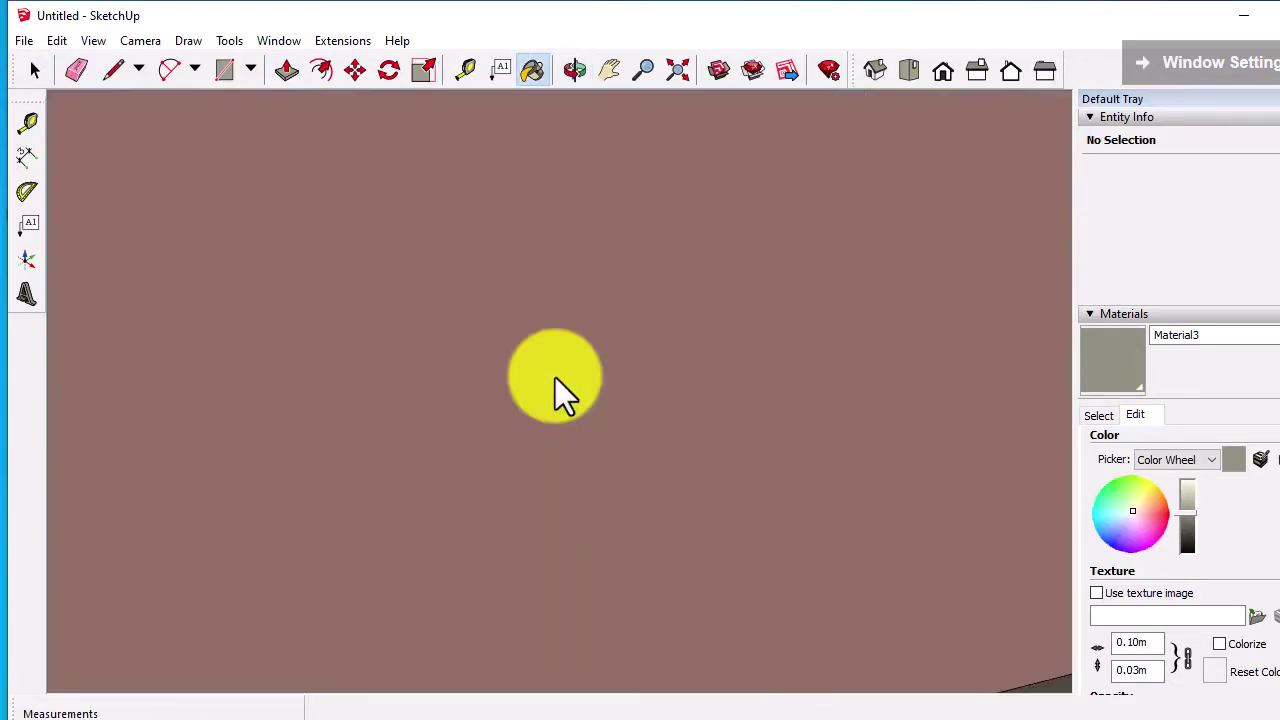
pyautogui.scroll(-5, 555, 377)
pyautogui.scroll(3, 402, 348)
pyautogui.scroll(3, 506, 363)
pyautogui.scroll(2, 514, 366)
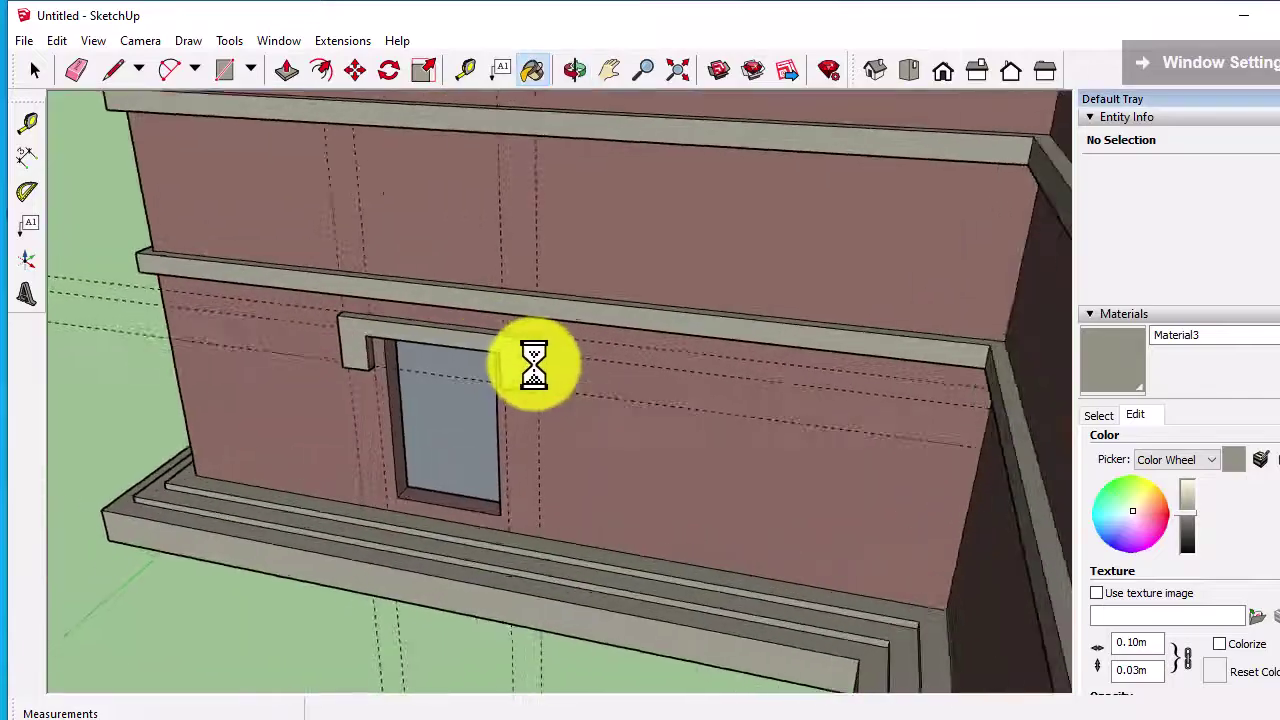
pyautogui.scroll(2, 529, 363)
pyautogui.scroll(2, 523, 357)
pyautogui.scroll(2, 494, 397)
pyautogui.moveTo(494, 397)
pyautogui.mouseDown(button='middle')
pyautogui.moveTo(491, 270)
pyautogui.moveTo(369, 294)
pyautogui.moveTo(157, 391)
pyautogui.moveTo(371, 503)
pyautogui.moveTo(420, 460)
pyautogui.mouseUp(button='middle')
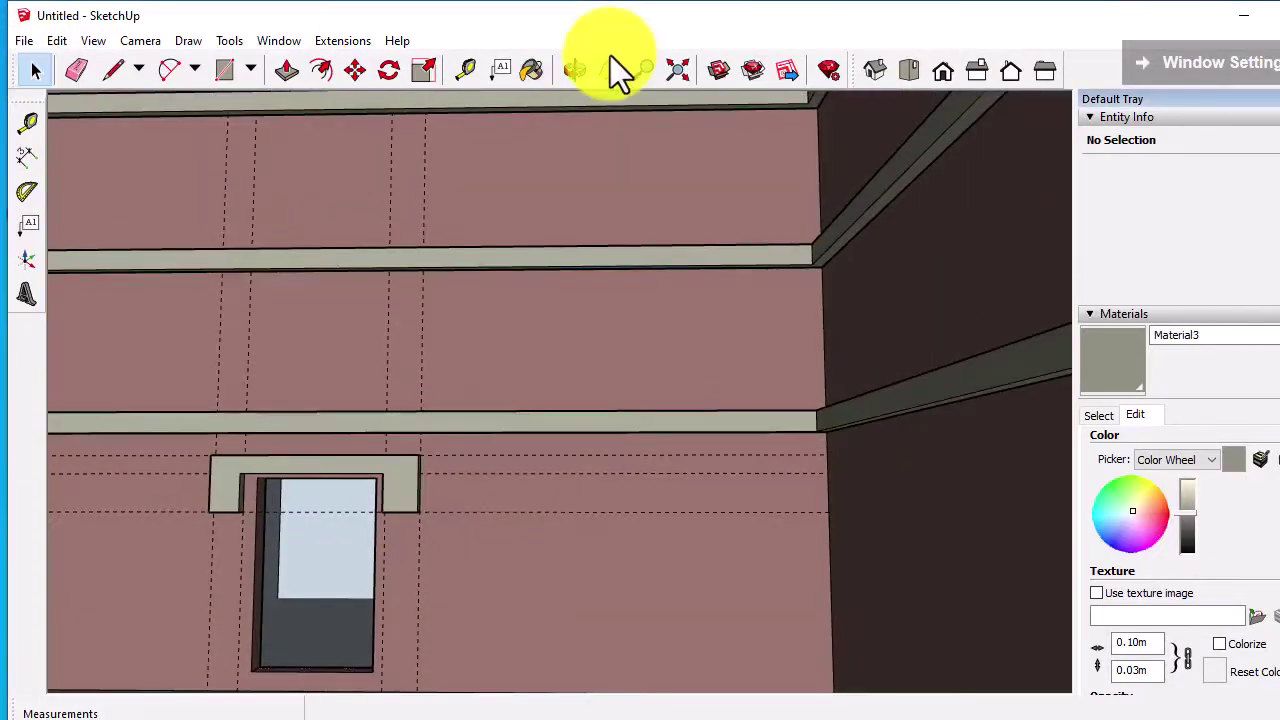
pyautogui.scroll(-3, 380, 451)
pyautogui.click(757, 714)
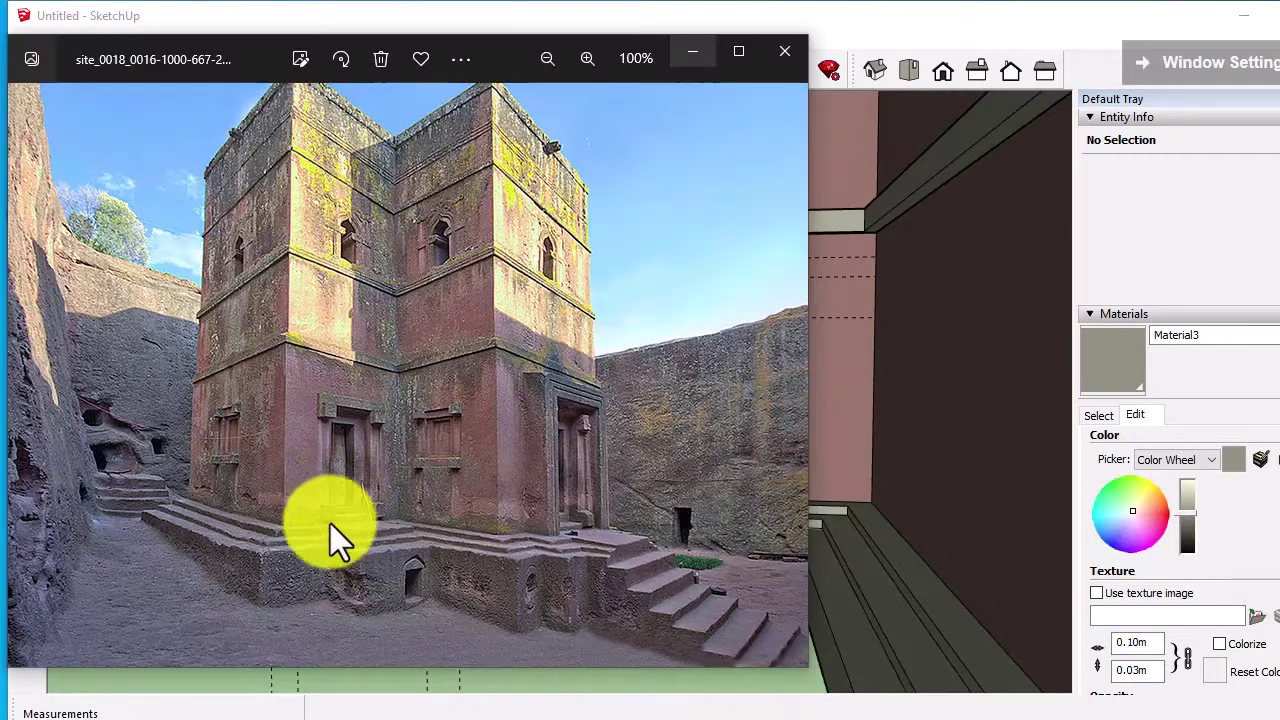
# Hide the reference photo and measure down the window's left edge
pyautogui.click(698, 714)
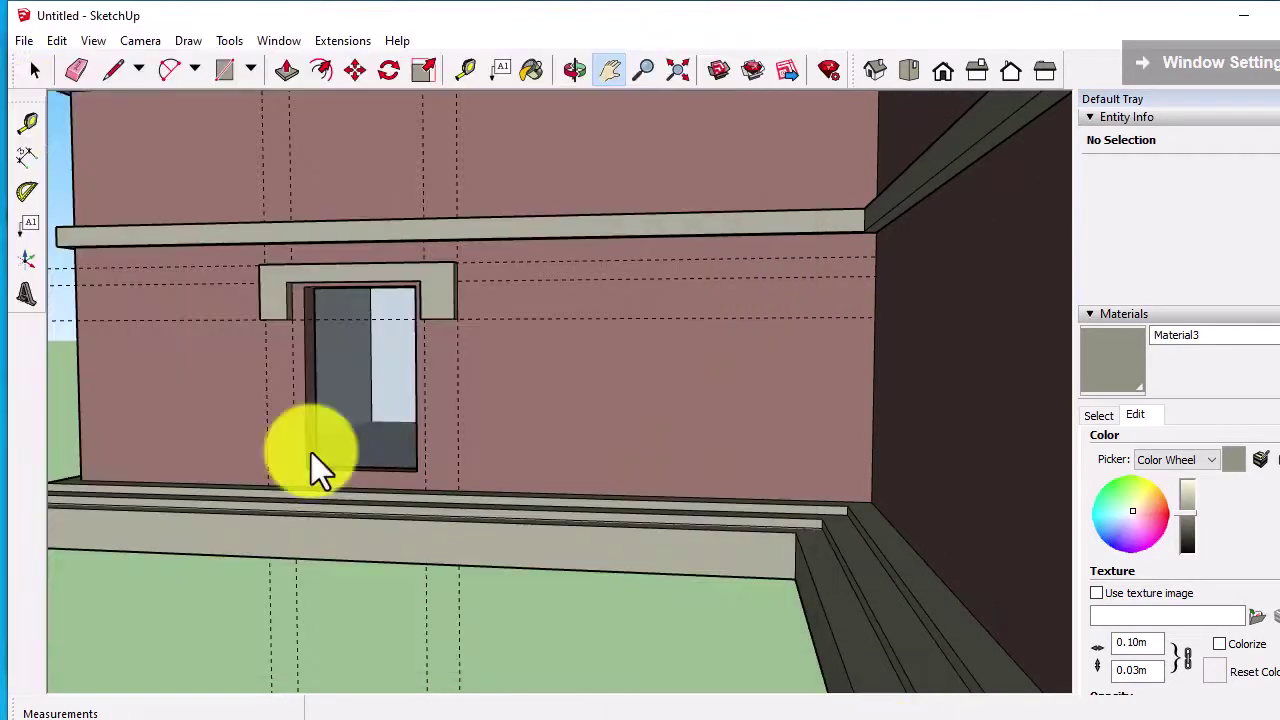
pyautogui.click(27, 122)
pyautogui.click(316, 318)
pyautogui.moveTo(270, 447); pyautogui.dragTo(316, 461, button='middle')
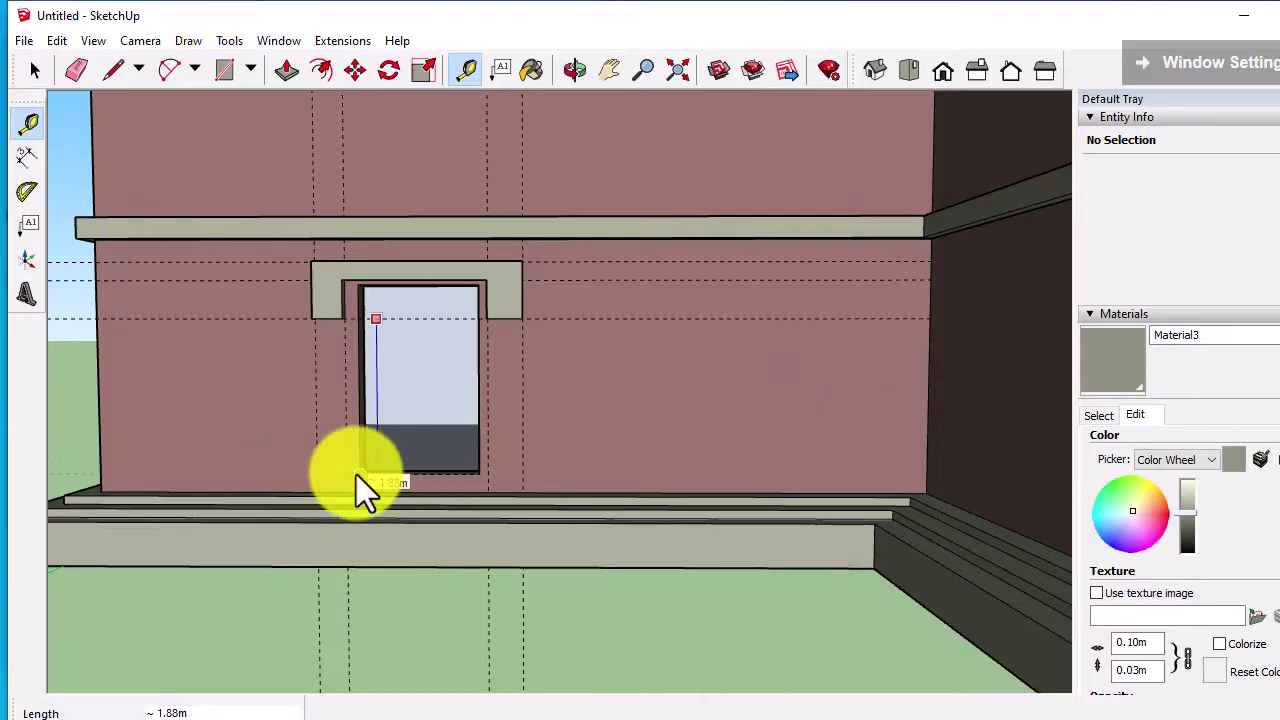
pyautogui.scroll(5, 331, 489)
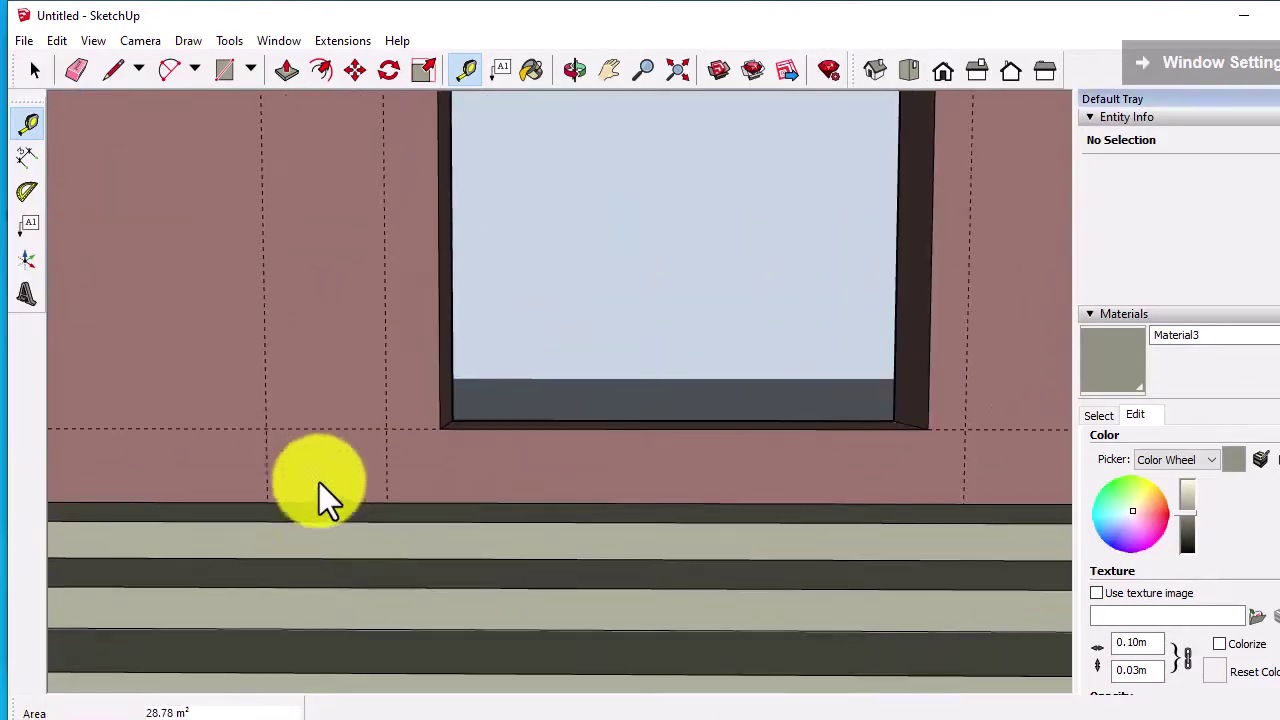
# Draw a small rectangle below the window's left side and extrude it into a corbel block
pyautogui.press('l')
pyautogui.click(386, 487)
pyautogui.click(266, 488)
pyautogui.click(266, 430)
pyautogui.click(385, 430)
pyautogui.click(385, 488)
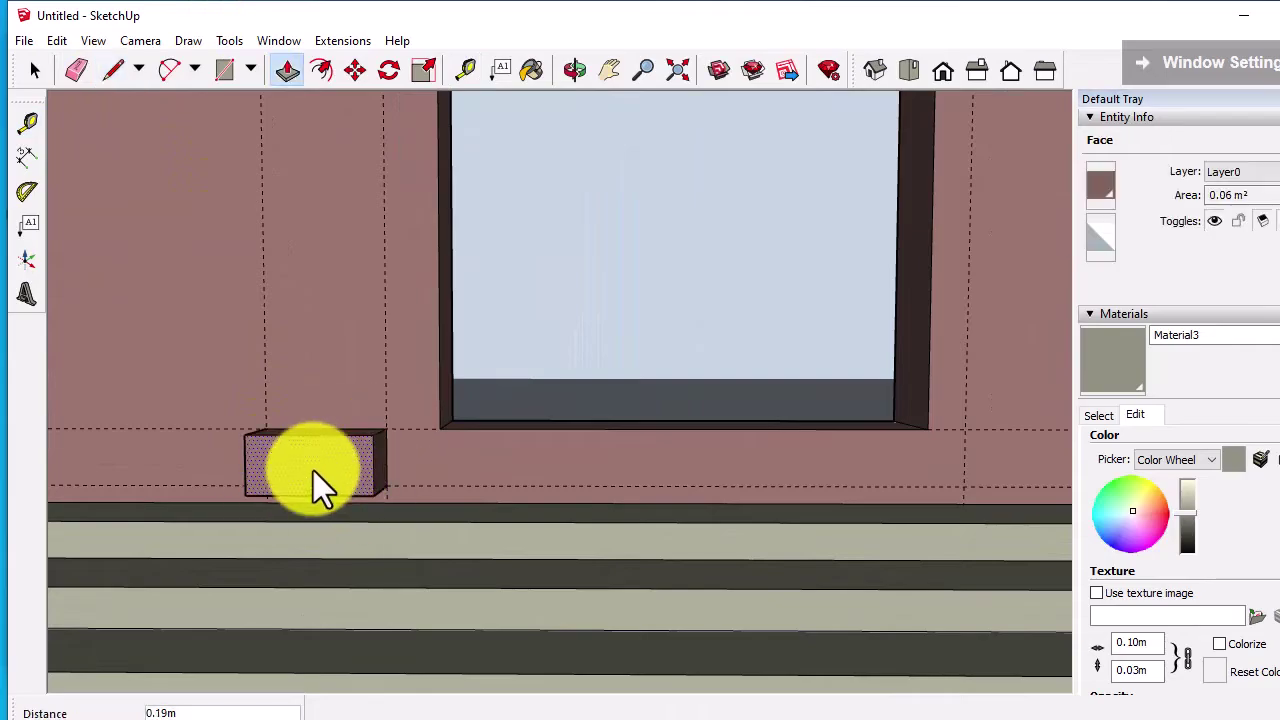
pyautogui.click(313, 470)
pyautogui.moveTo(473, 323)
pyautogui.mouseDown(button='middle')
pyautogui.moveTo(514, 370)
pyautogui.moveTo(500, 396)
pyautogui.moveTo(407, 357)
pyautogui.mouseUp(button='middle')
# Build a matching block right of the window at the same depth and paint it grey
pyautogui.press('l')
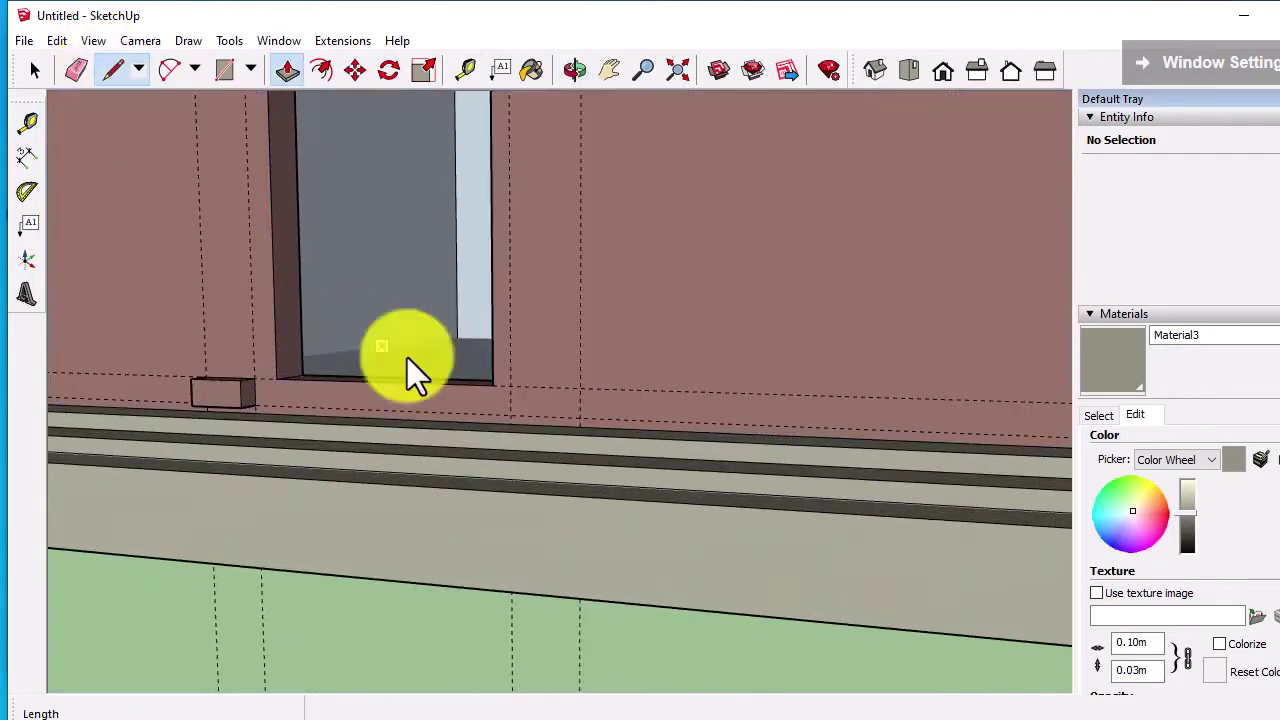
pyautogui.click(579, 421)
pyautogui.click(578, 390)
pyautogui.click(508, 391)
pyautogui.click(502, 420)
pyautogui.press('p')
pyautogui.doubleClick(518, 426)
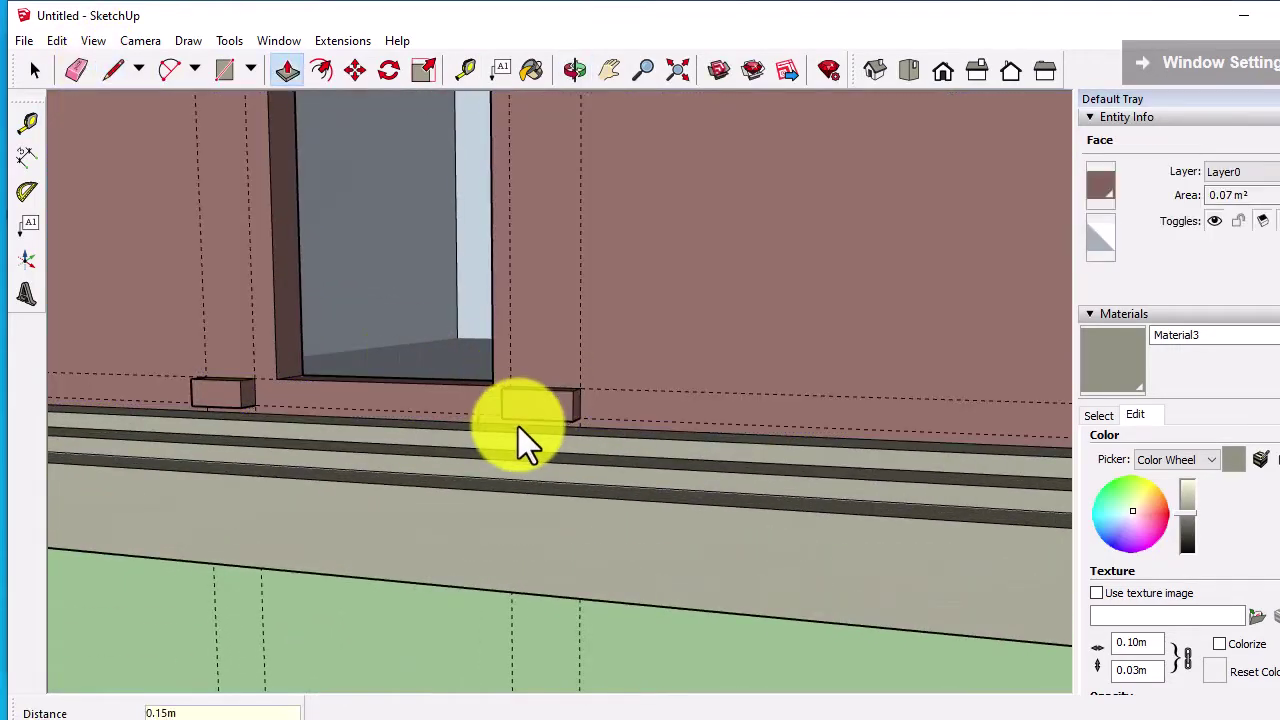
pyautogui.moveTo(518, 426); pyautogui.dragTo(66, 171, button='middle')
pyautogui.click(1129, 369)
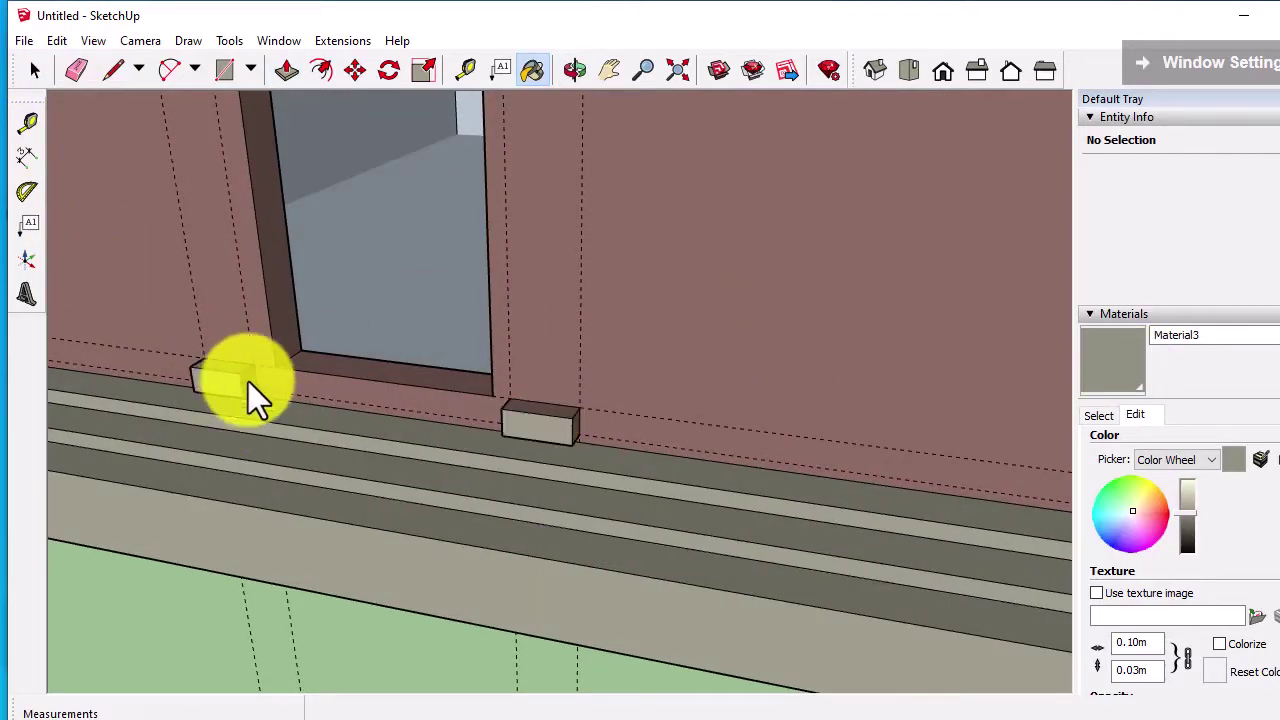
pyautogui.moveTo(248, 381)
pyautogui.mouseDown(button='middle')
pyautogui.moveTo(539, 428)
pyautogui.moveTo(480, 434)
pyautogui.moveTo(606, 411)
pyautogui.moveTo(583, 425)
pyautogui.moveTo(346, 374)
pyautogui.moveTo(343, 614)
pyautogui.mouseUp(button='middle')
# Select the window lintel face to inspect it and open the toolbar settings
pyautogui.scroll(2, 466, 509)
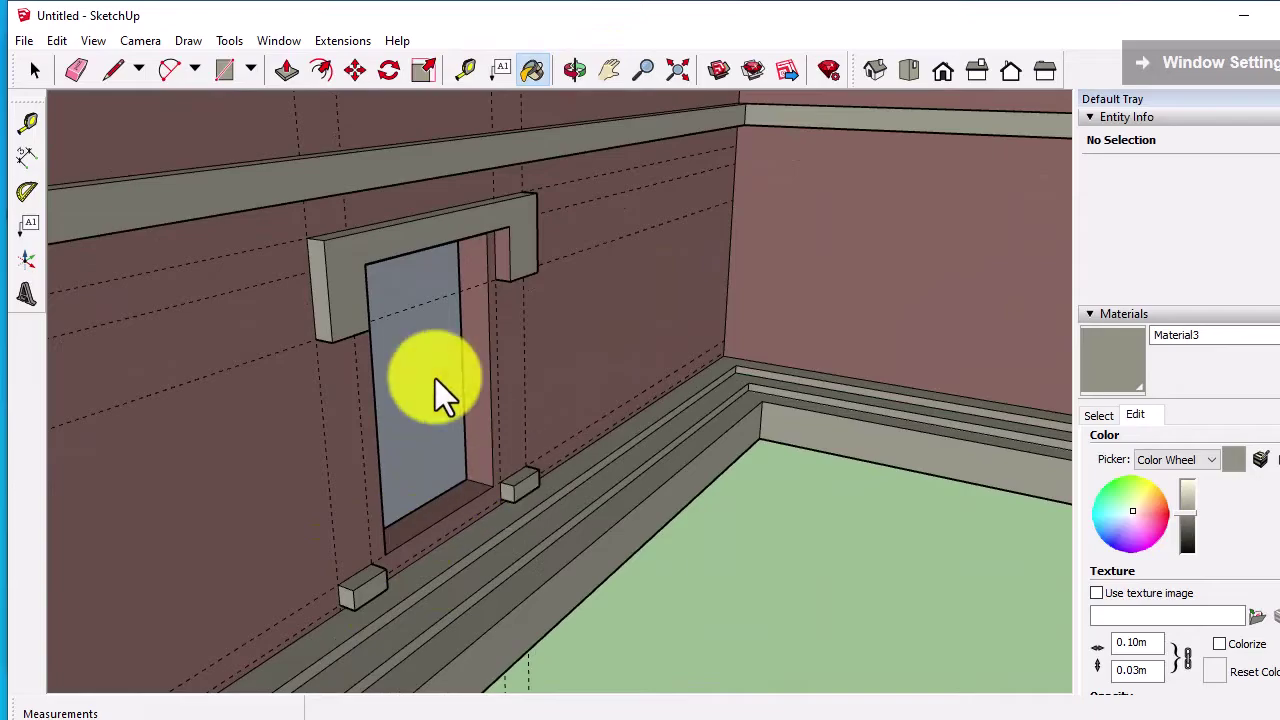
pyautogui.scroll(-2, 209, 281)
pyautogui.moveTo(209, 281)
pyautogui.mouseDown(button='middle')
pyautogui.moveTo(417, 354)
pyautogui.moveTo(360, 403)
pyautogui.moveTo(418, 379)
pyautogui.mouseUp(button='middle')
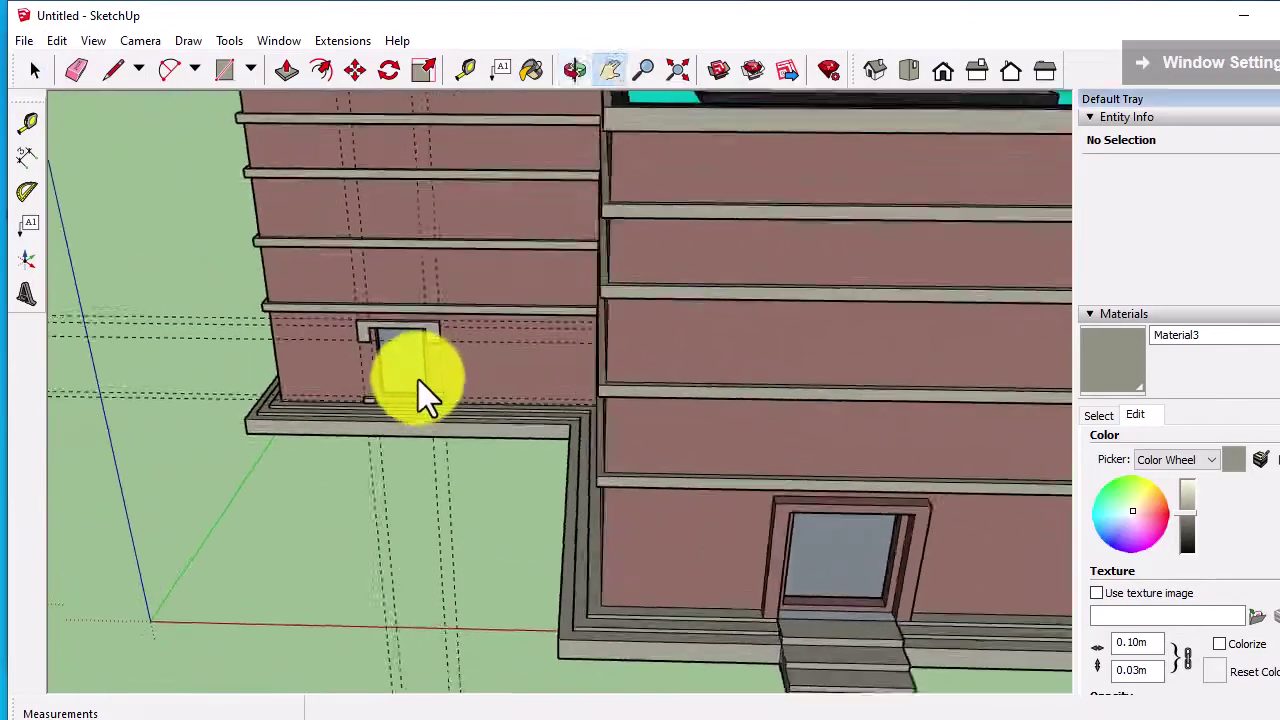
pyautogui.scroll(3, 418, 379)
pyautogui.scroll(2, 421, 297)
pyautogui.click(39, 75)
pyautogui.click(419, 279)
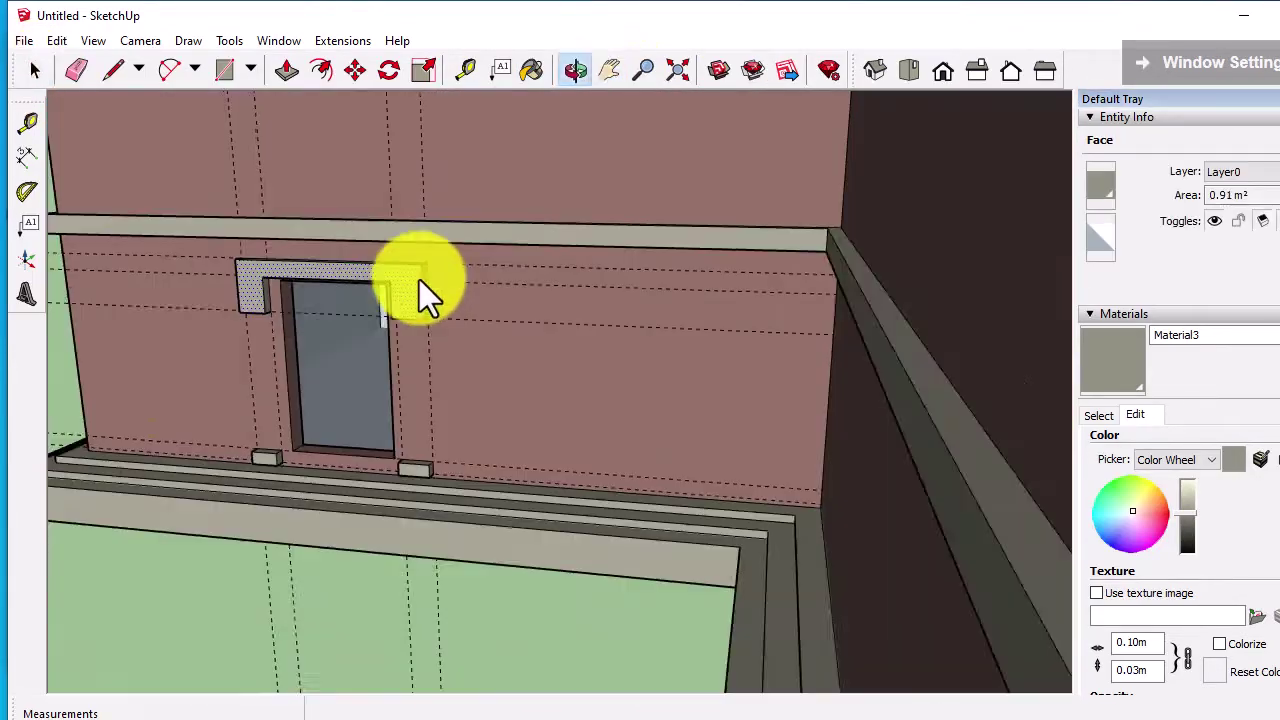
pyautogui.click(93, 40)
pyautogui.click(105, 63)
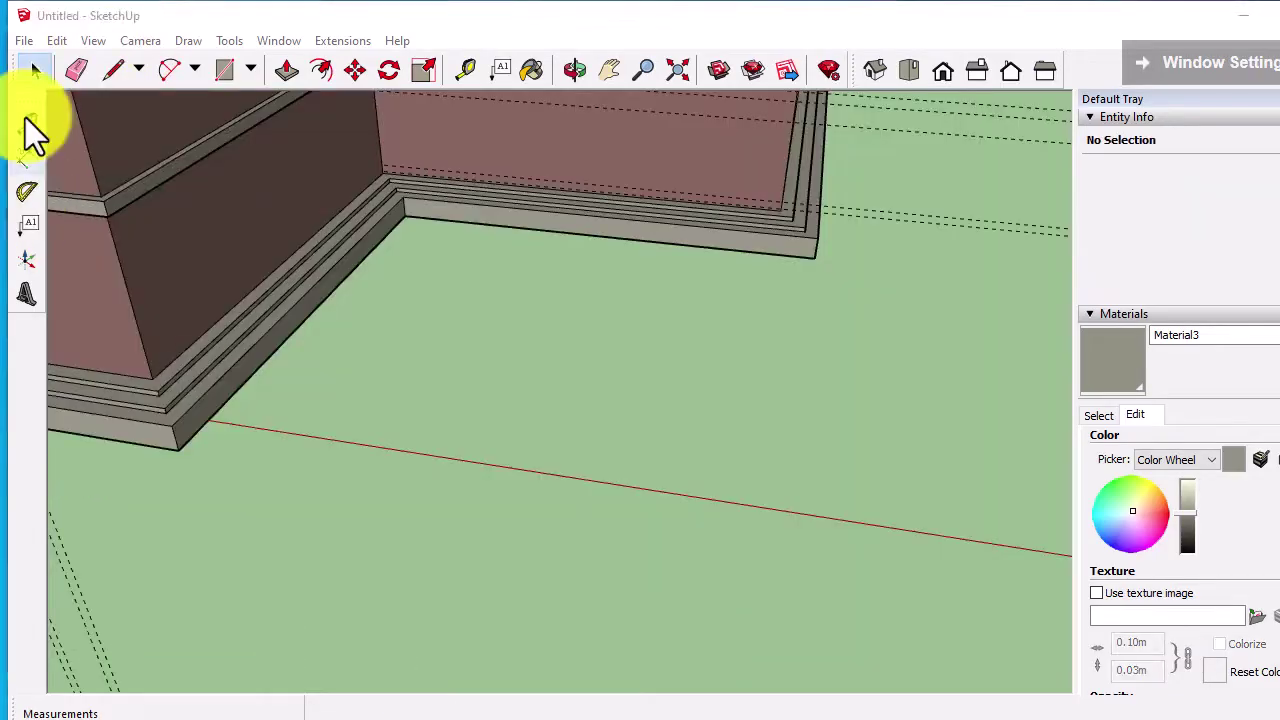
# Place two crossing ground guides offset 1.5 m from the floor edges
pyautogui.click(28, 122)
pyautogui.click(130, 298)
pyautogui.click(581, 490)
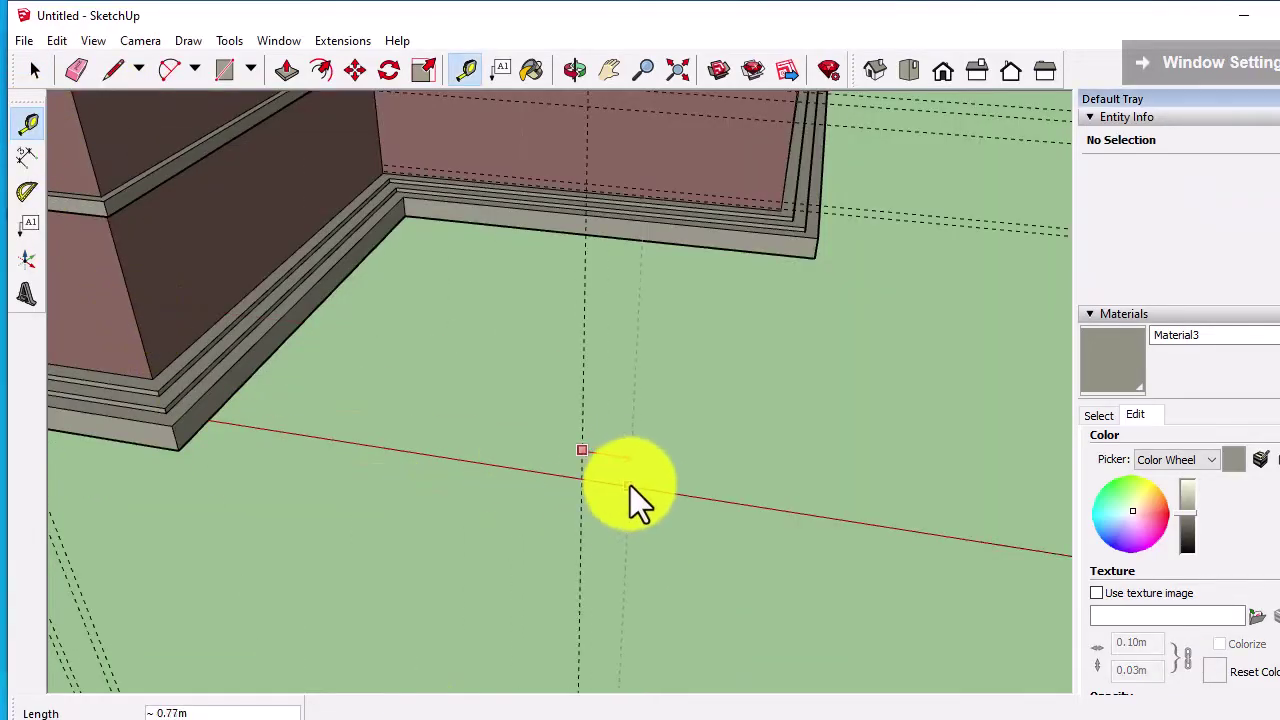
pyautogui.write('1.5')
pyautogui.press('Return')
pyautogui.click(627, 490)
pyautogui.write('1.5')
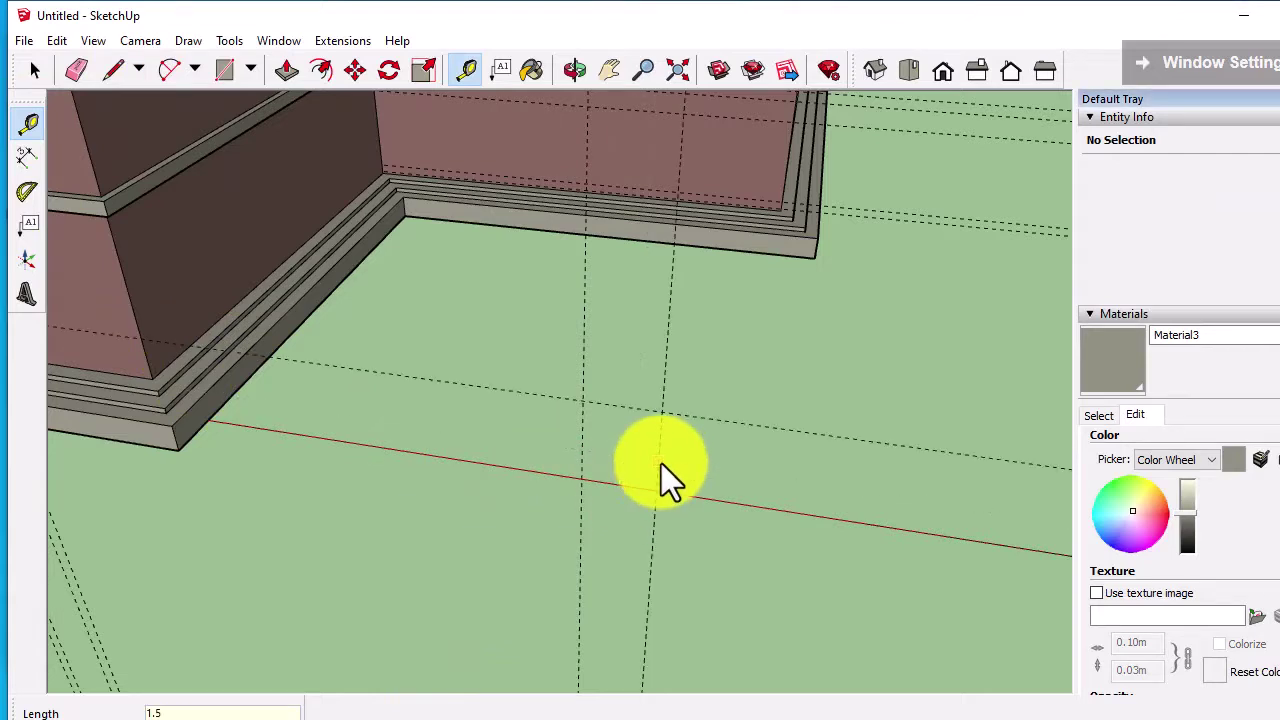
pyautogui.scroll(3, 590, 485)
pyautogui.press('Return')
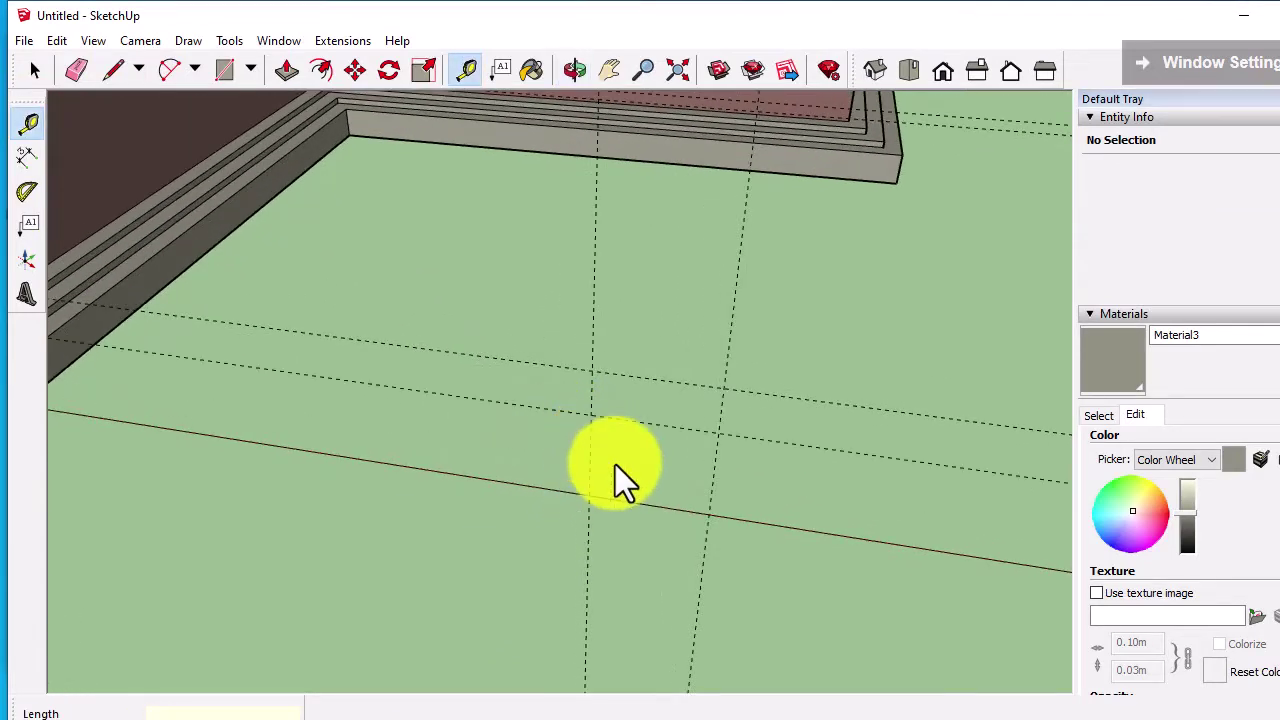
# Add a guide 0.15 m from the guide intersection and cancel an unfinished extra guide
pyautogui.click(591, 395)
pyautogui.click(657, 404)
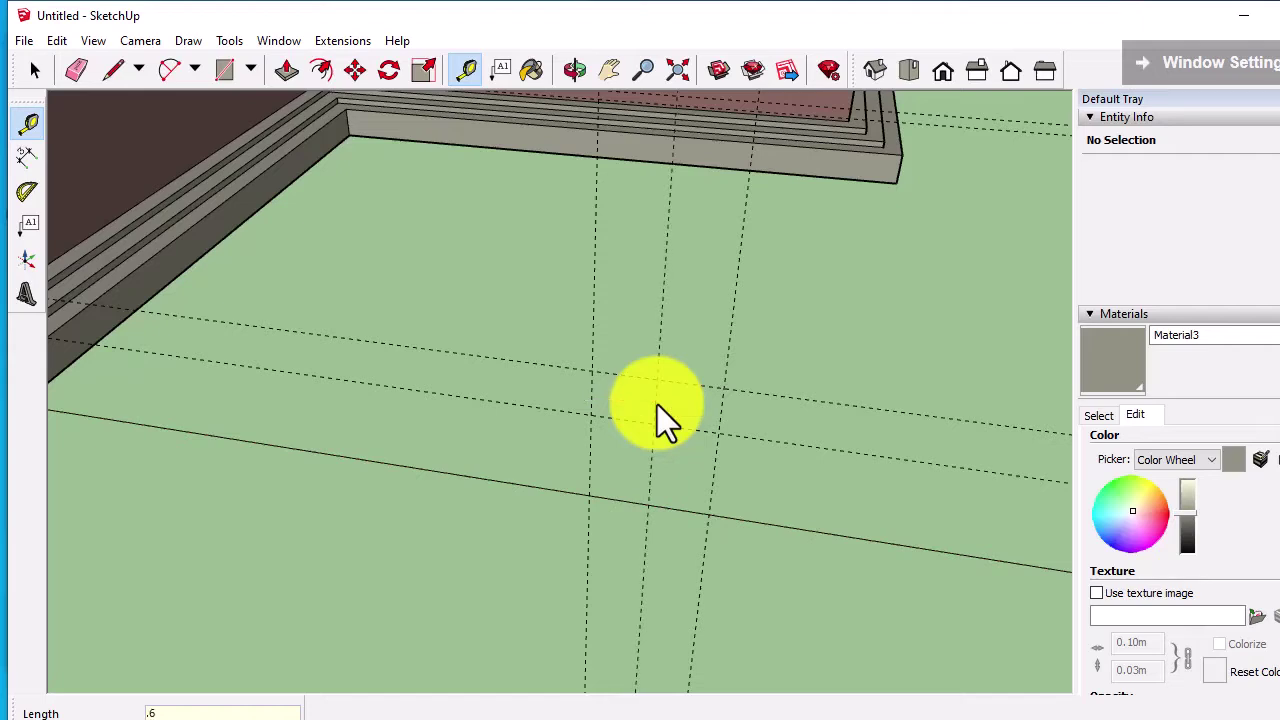
pyautogui.write('0.15')
pyautogui.press('Return')
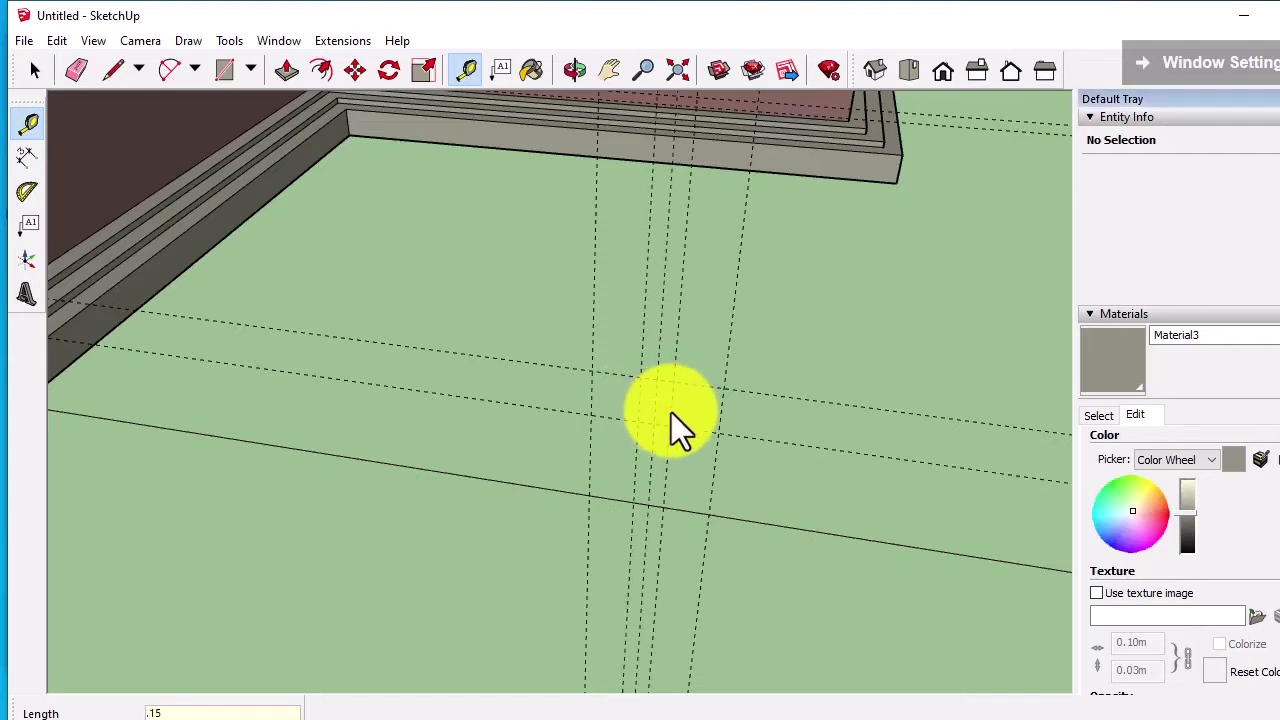
pyautogui.click(671, 412)
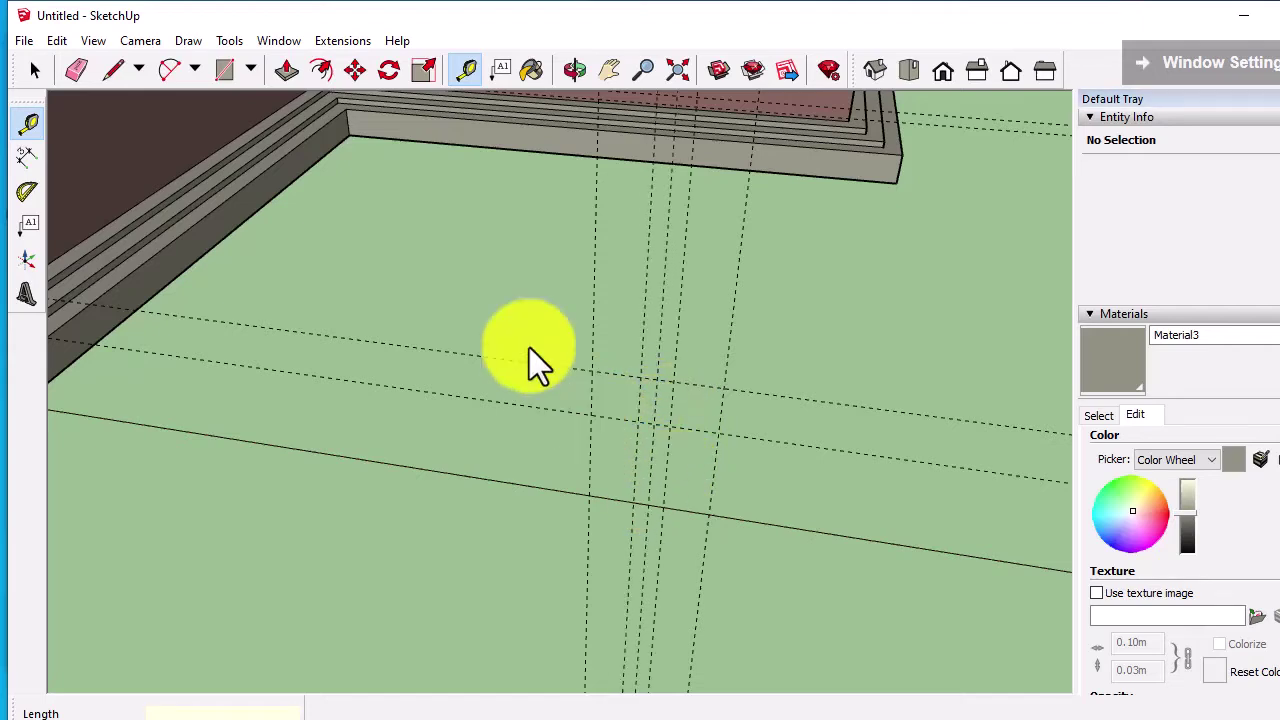
pyautogui.click(159, 69)
pyautogui.press('space')
pyautogui.click(27, 121)
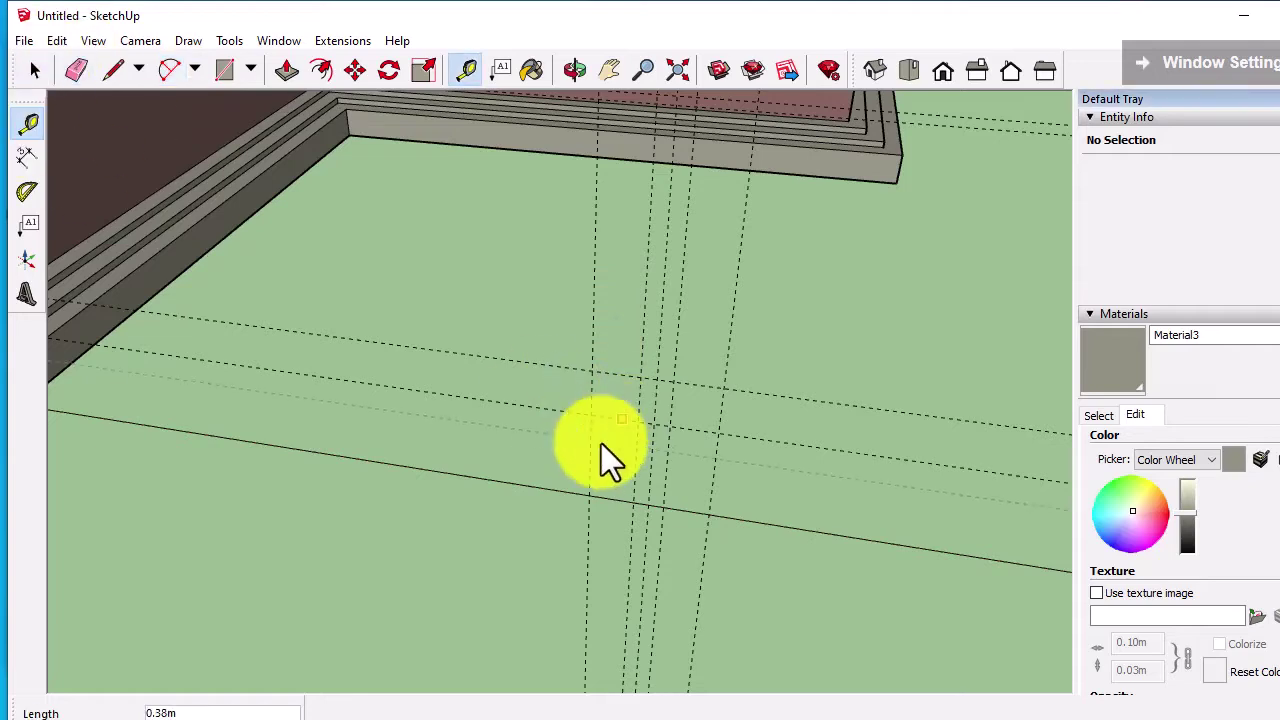
pyautogui.click(169, 69)
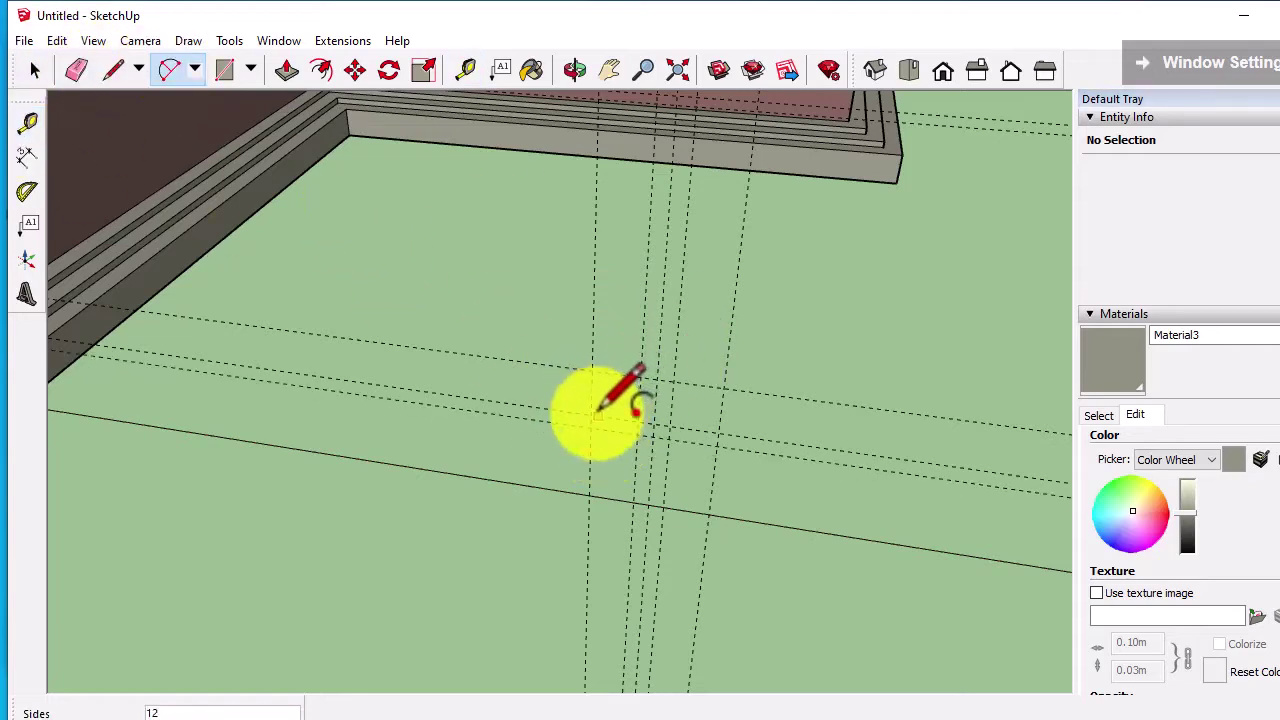
# Draw a 2-point arc bulging upward between the two guides, then look down on it
pyautogui.click(591, 415)
pyautogui.click(718, 432)
pyautogui.click(655, 379)
pyautogui.click(113, 69)
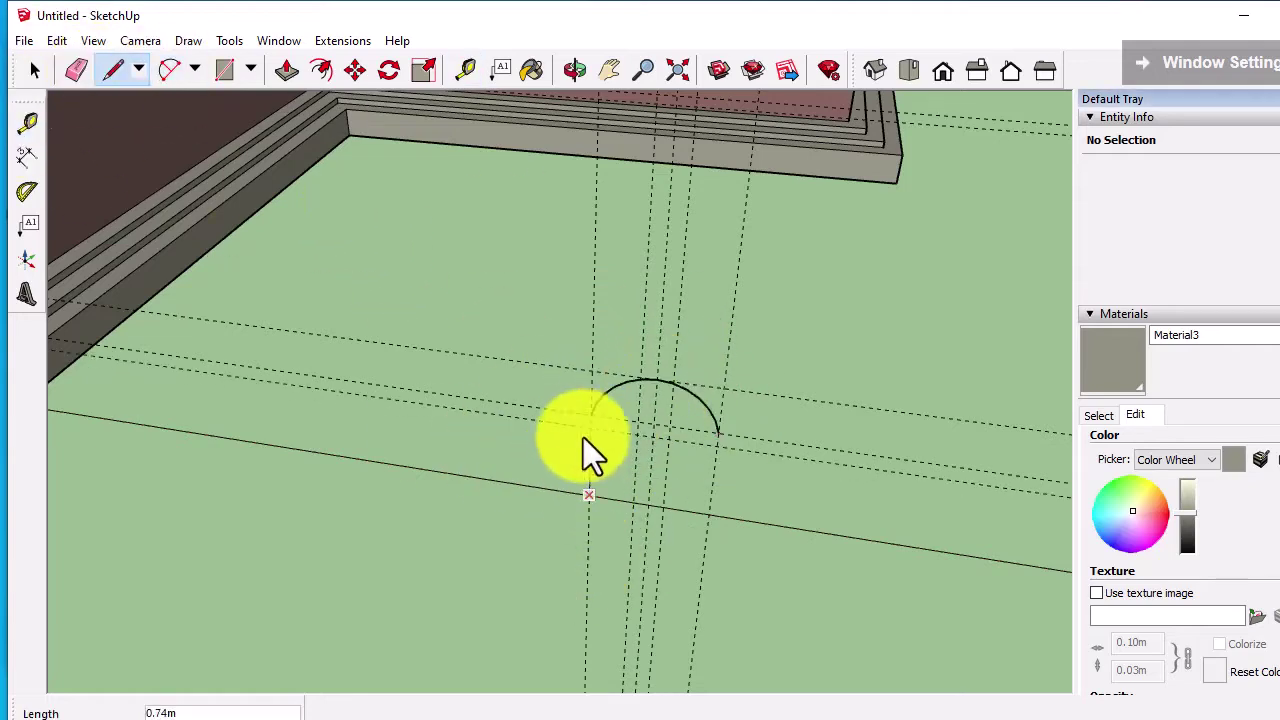
pyautogui.scroll(2, 633, 438)
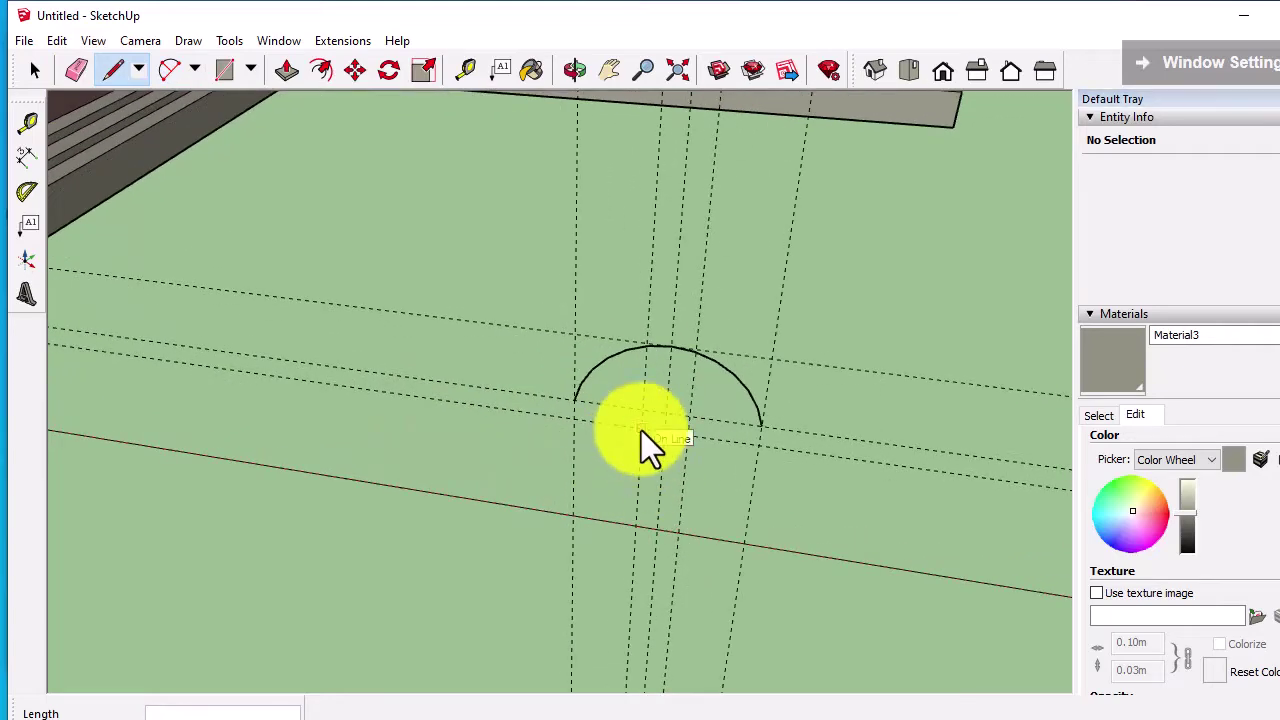
pyautogui.moveTo(630, 442); pyautogui.dragTo(758, 562, button='middle')
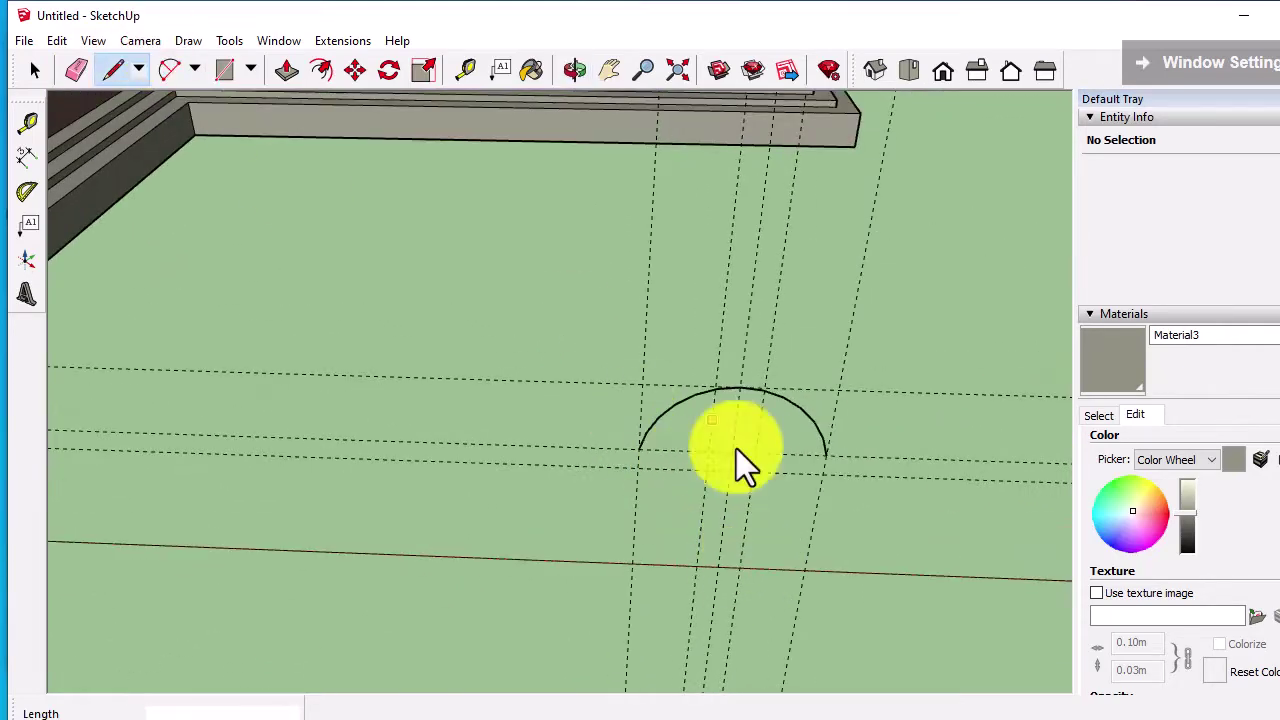
# Try a rectangle below the arc, cancel it, and pan the view back to the arc
pyautogui.click(226, 69)
pyautogui.click(803, 570)
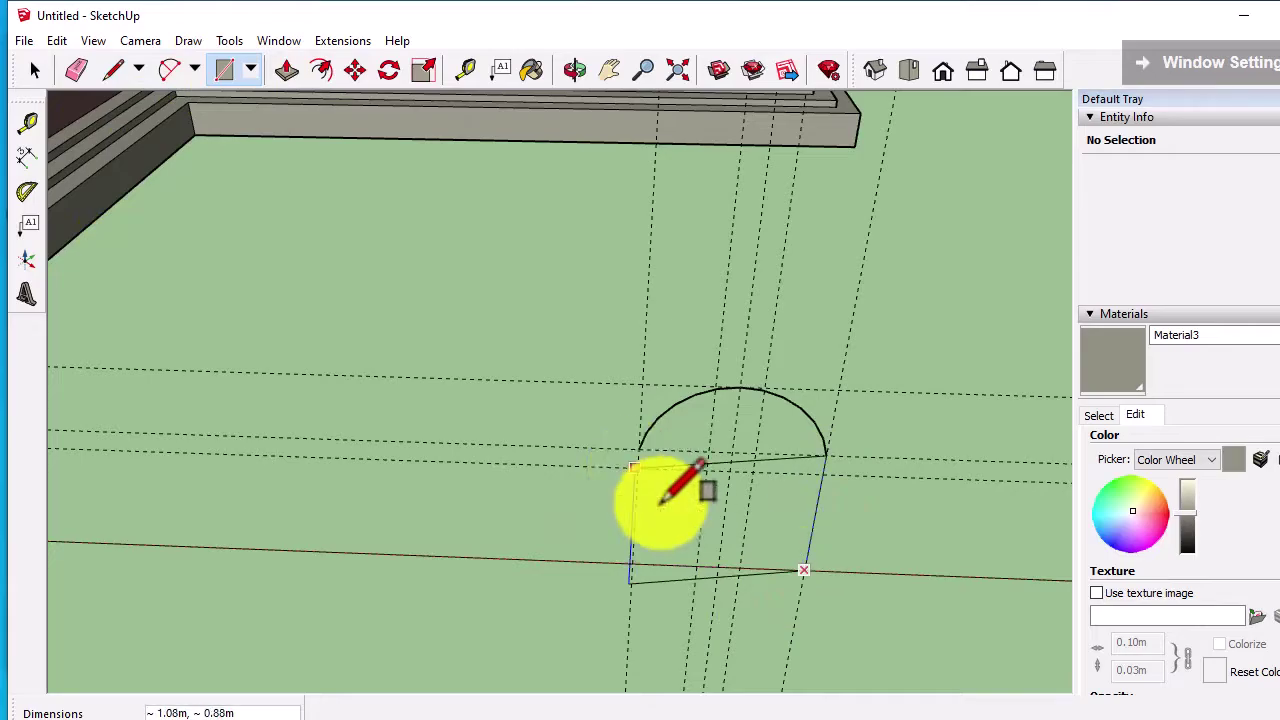
pyautogui.moveTo(671, 491); pyautogui.dragTo(837, 443, button='middle')
pyautogui.scroll(-3, 829, 491)
pyautogui.moveTo(829, 491); pyautogui.dragTo(460, 488, button='middle')
pyautogui.press('space')
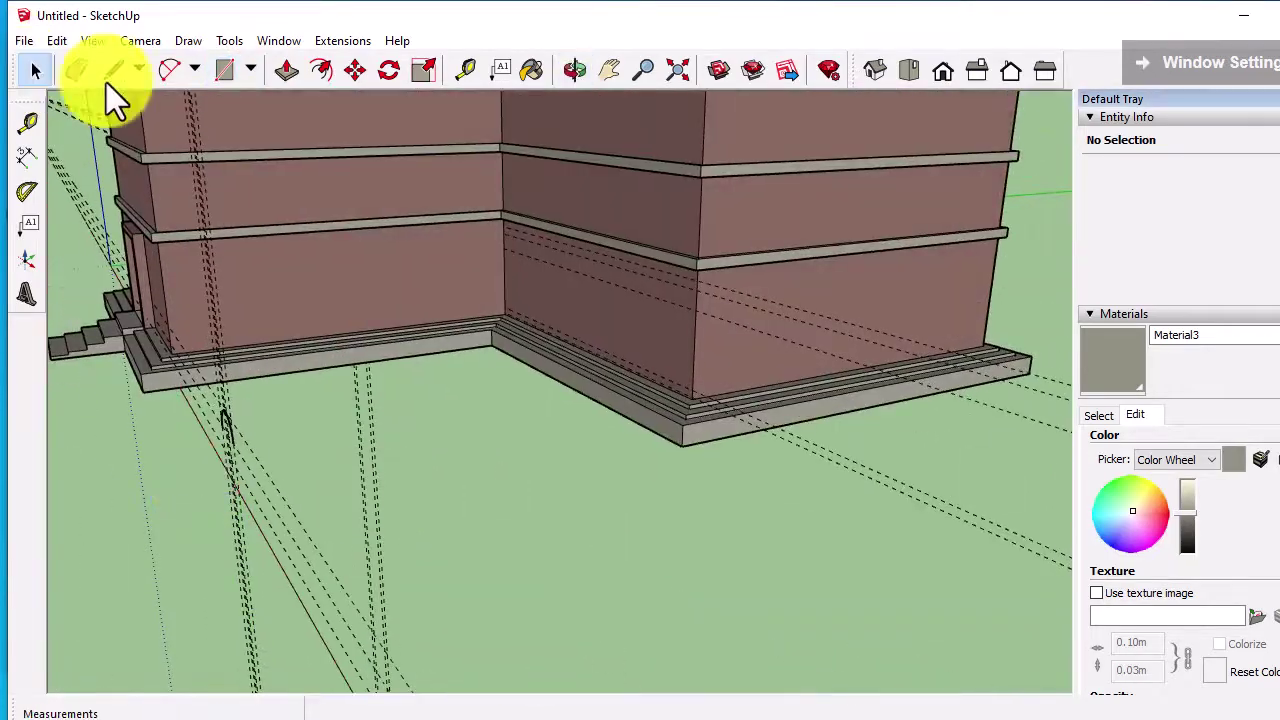
pyautogui.click(609, 69)
pyautogui.scroll(3, 559, 468)
pyautogui.moveTo(549, 429); pyautogui.dragTo(235, 359)
pyautogui.scroll(-2, 677, 320)
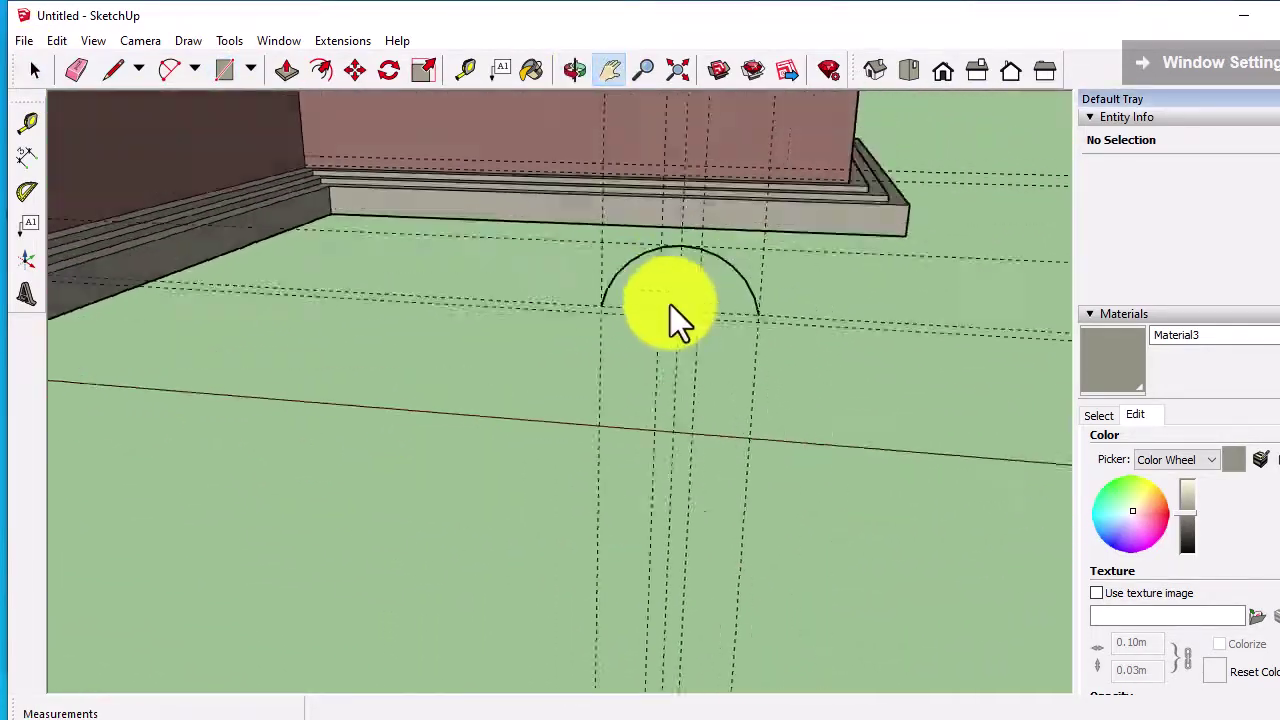
pyautogui.scroll(2, 592, 380)
# Trace straight edges from the arc's ends down around a base, closing the outline into a face
pyautogui.press('t')
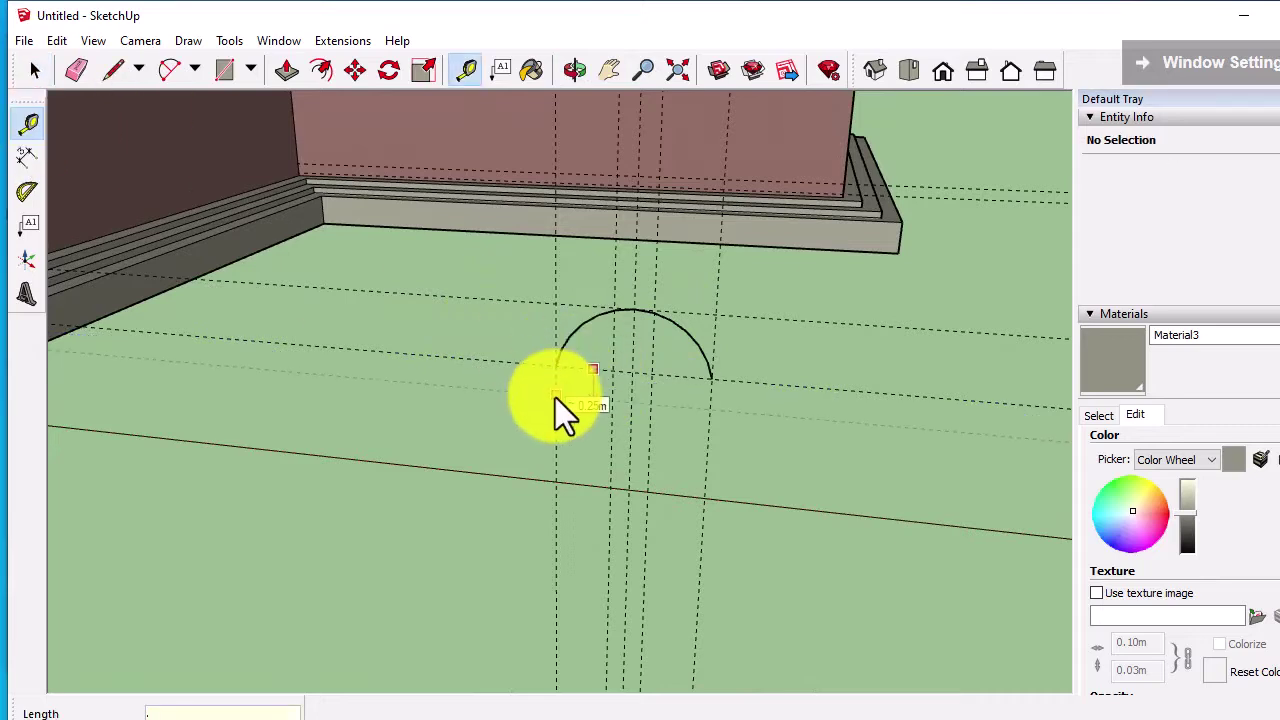
pyautogui.click(108, 72)
pyautogui.click(613, 370)
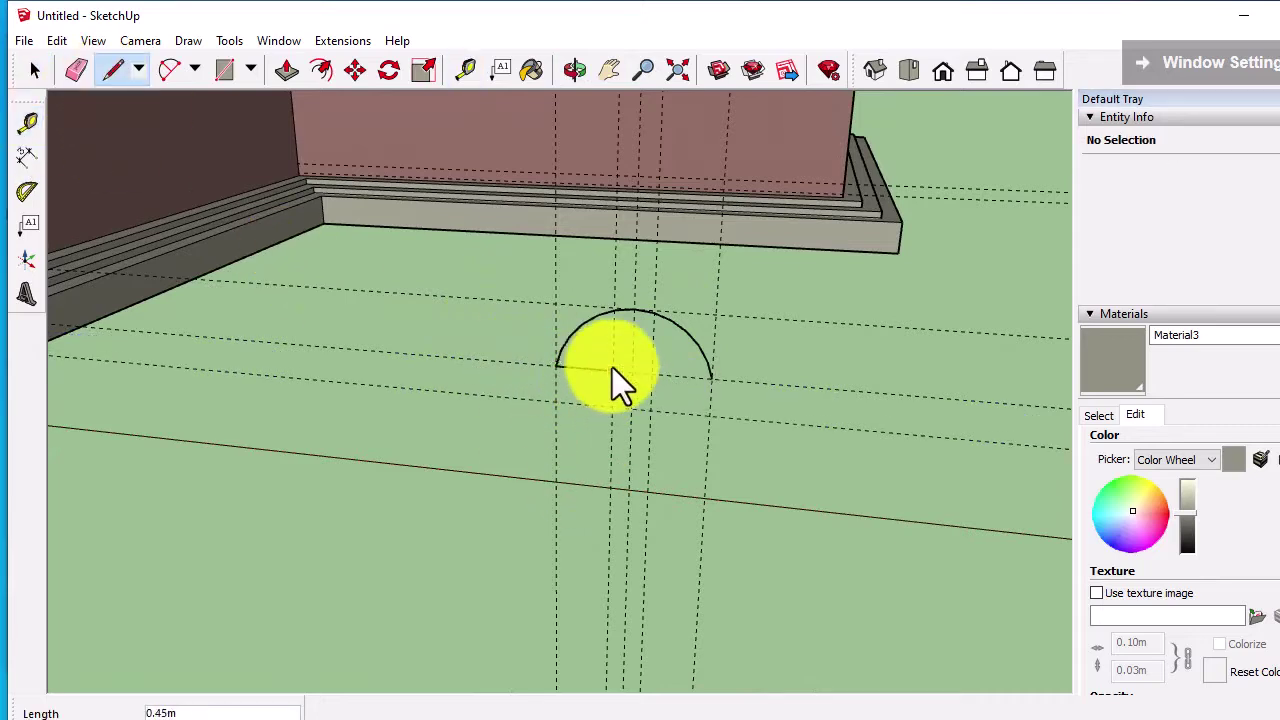
pyautogui.click(613, 406)
pyautogui.click(556, 403)
pyautogui.click(556, 483)
pyautogui.click(706, 497)
pyautogui.click(710, 379)
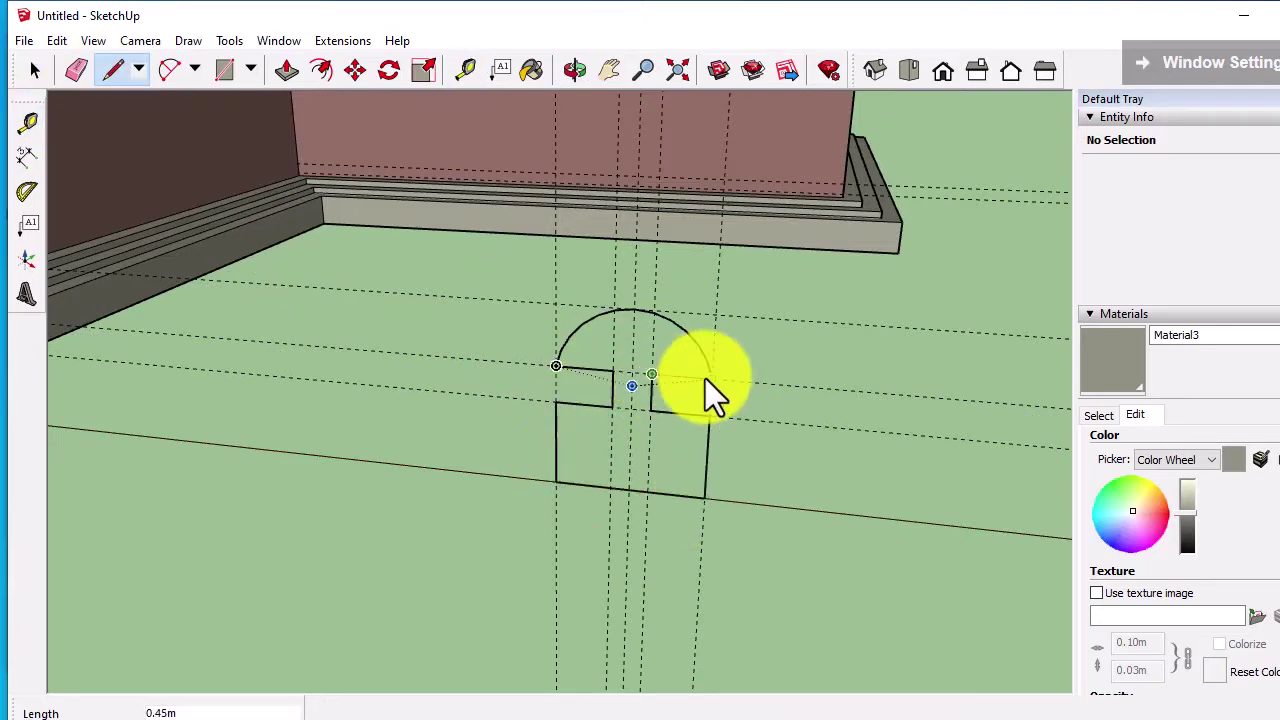
pyautogui.click(710, 379)
# Round off the side notch of the window profile with an arc
pyautogui.click(28, 122)
pyautogui.click(656, 378)
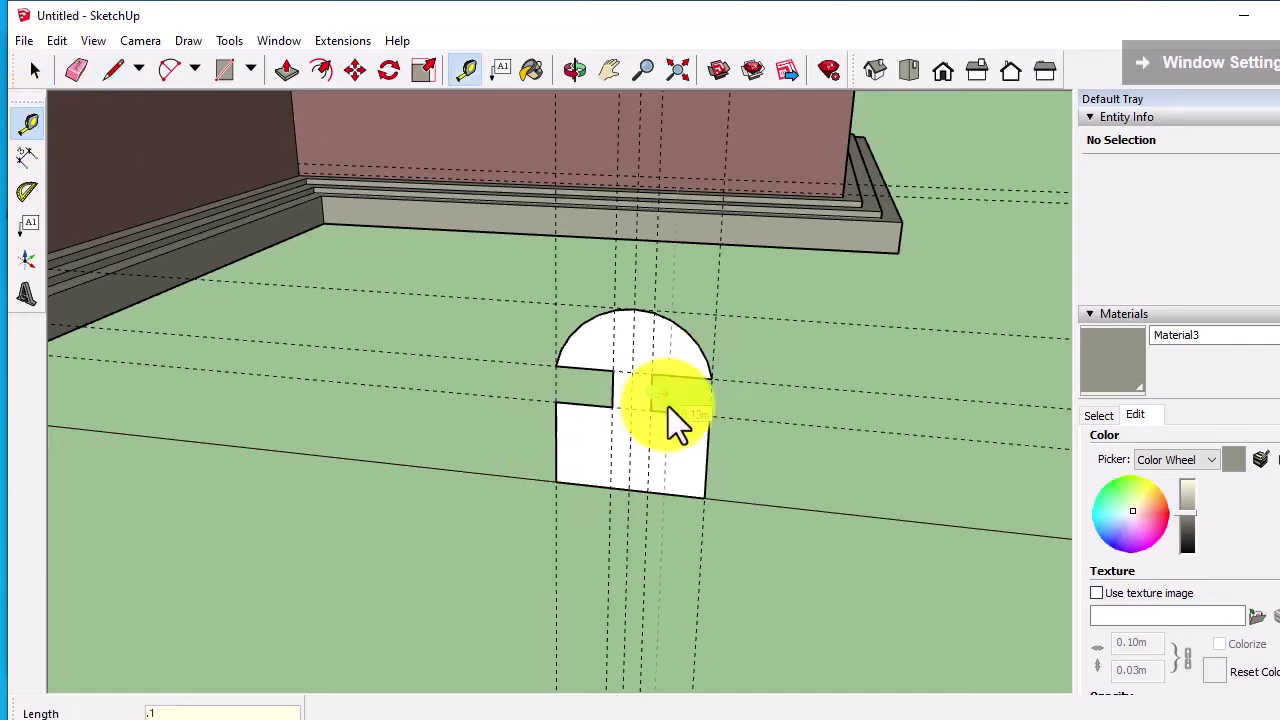
pyautogui.hotkey('ctrl', 'z')
pyautogui.press('a')
pyautogui.scroll(2, 676, 357)
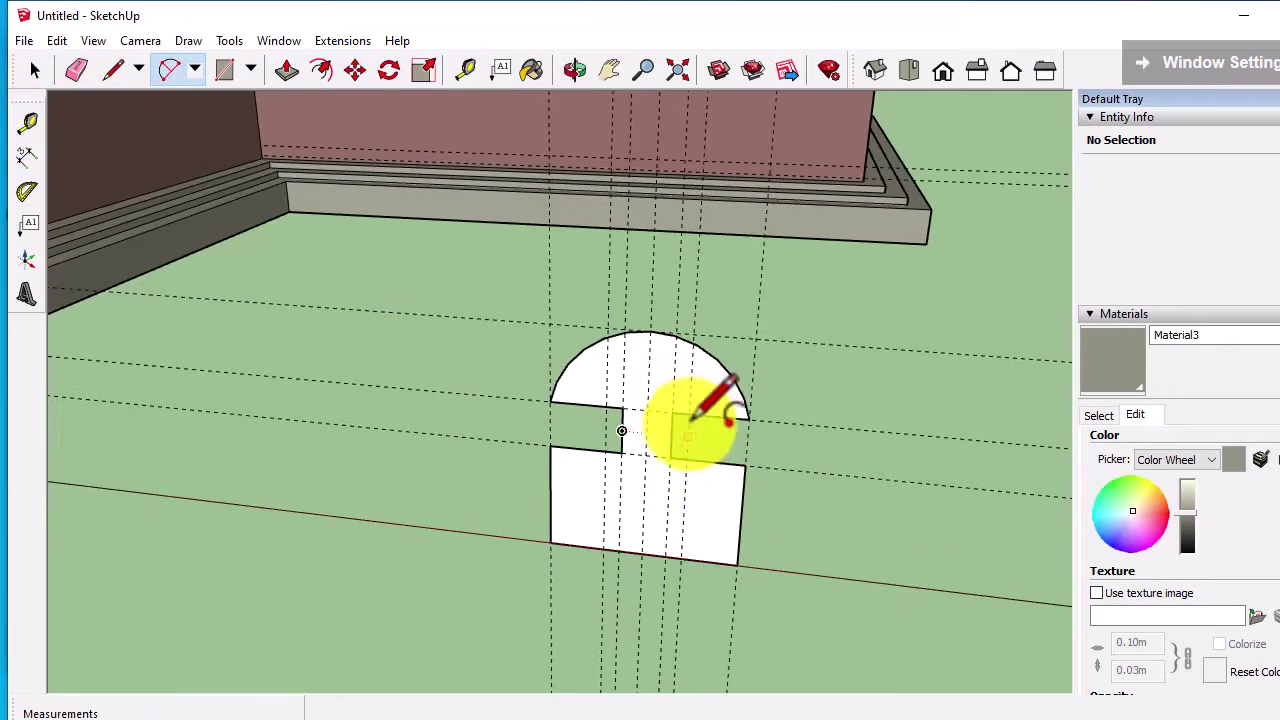
pyautogui.click(748, 418)
pyautogui.click(745, 462)
pyautogui.click(617, 432)
pyautogui.press('space')
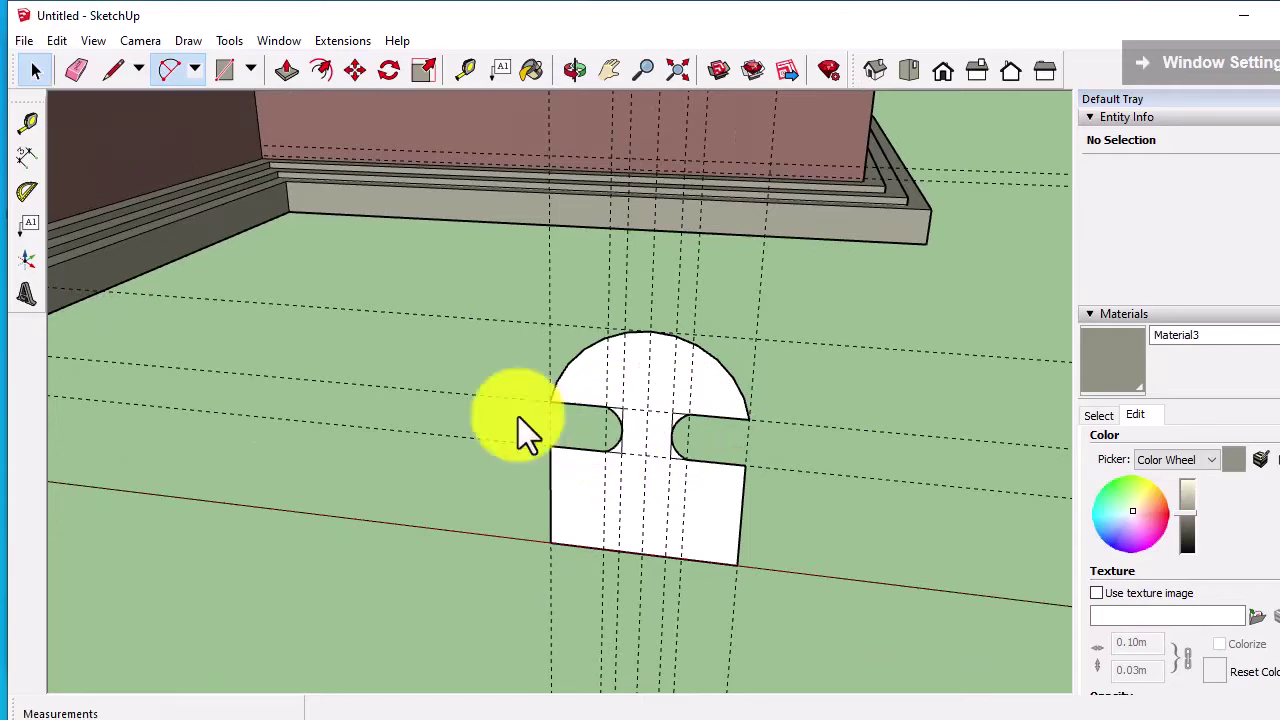
# Clear the selection and compare the window shape against the reference church photo
pyautogui.scroll(3, 518, 416)
pyautogui.click(608, 405)
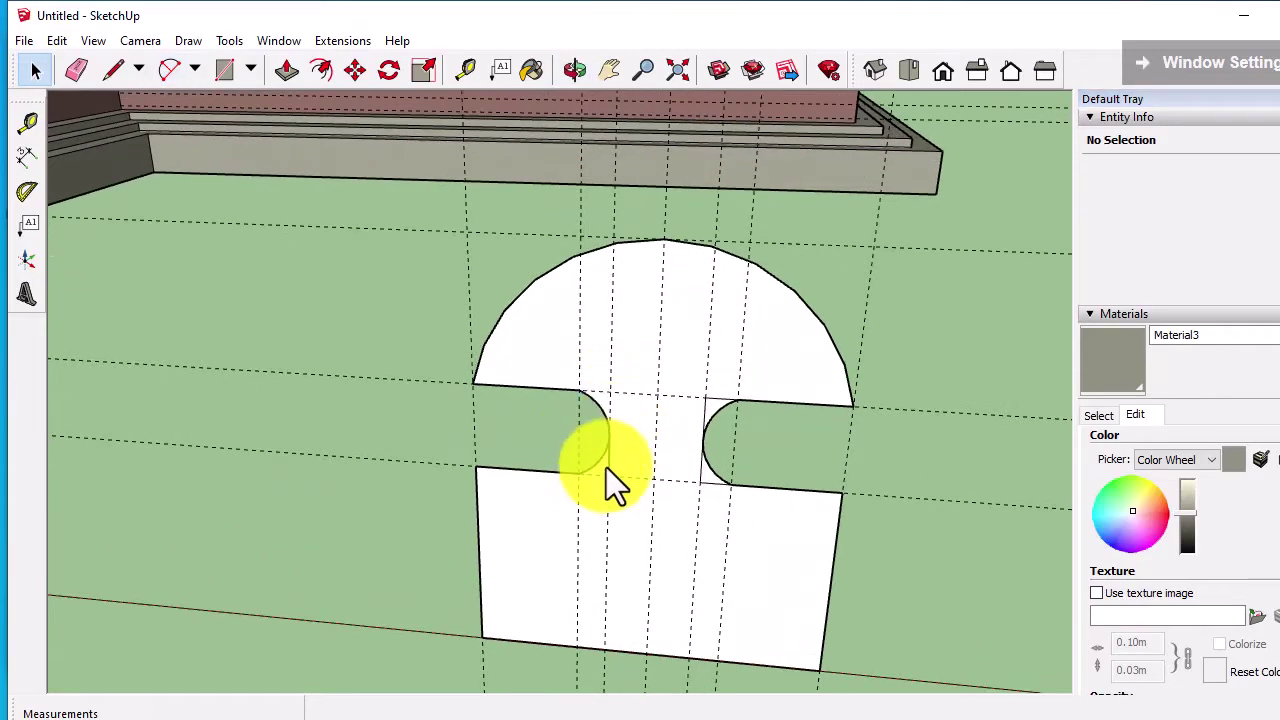
pyautogui.scroll(-3, 716, 399)
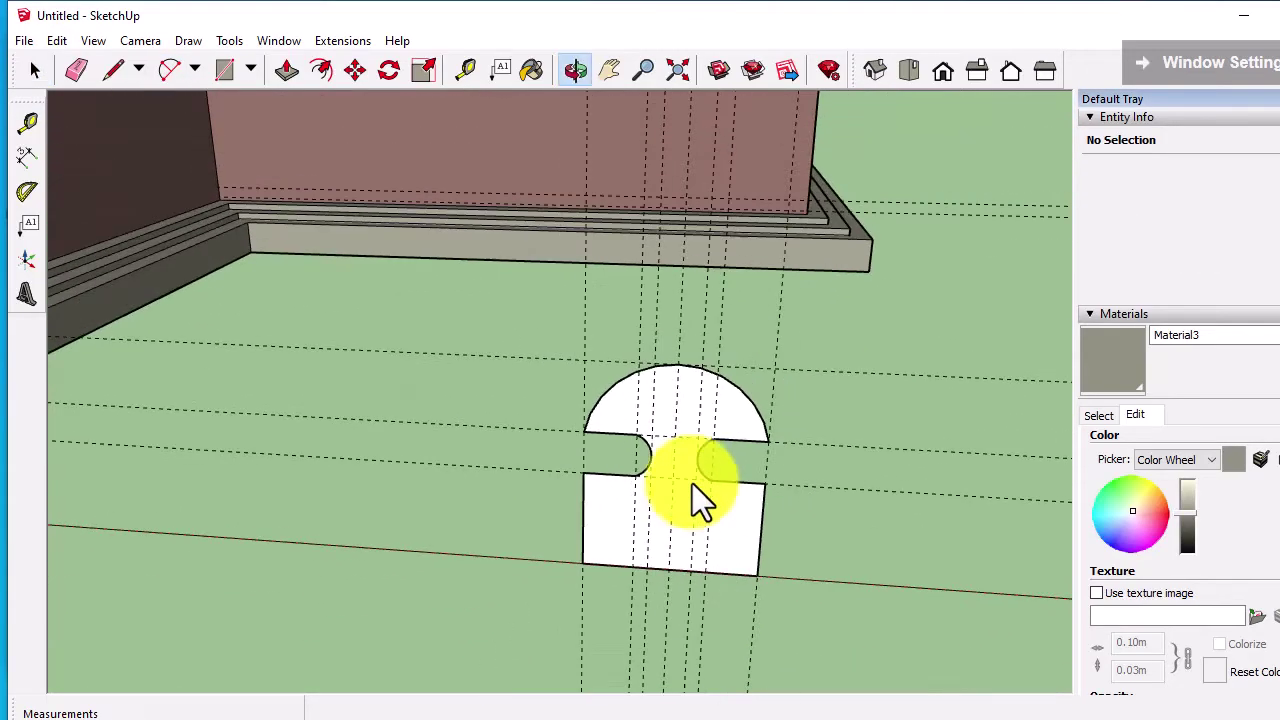
pyautogui.scroll(-3, 692, 483)
pyautogui.moveTo(682, 503); pyautogui.dragTo(677, 482, button='middle')
pyautogui.scroll(5, 695, 494)
pyautogui.press('space')
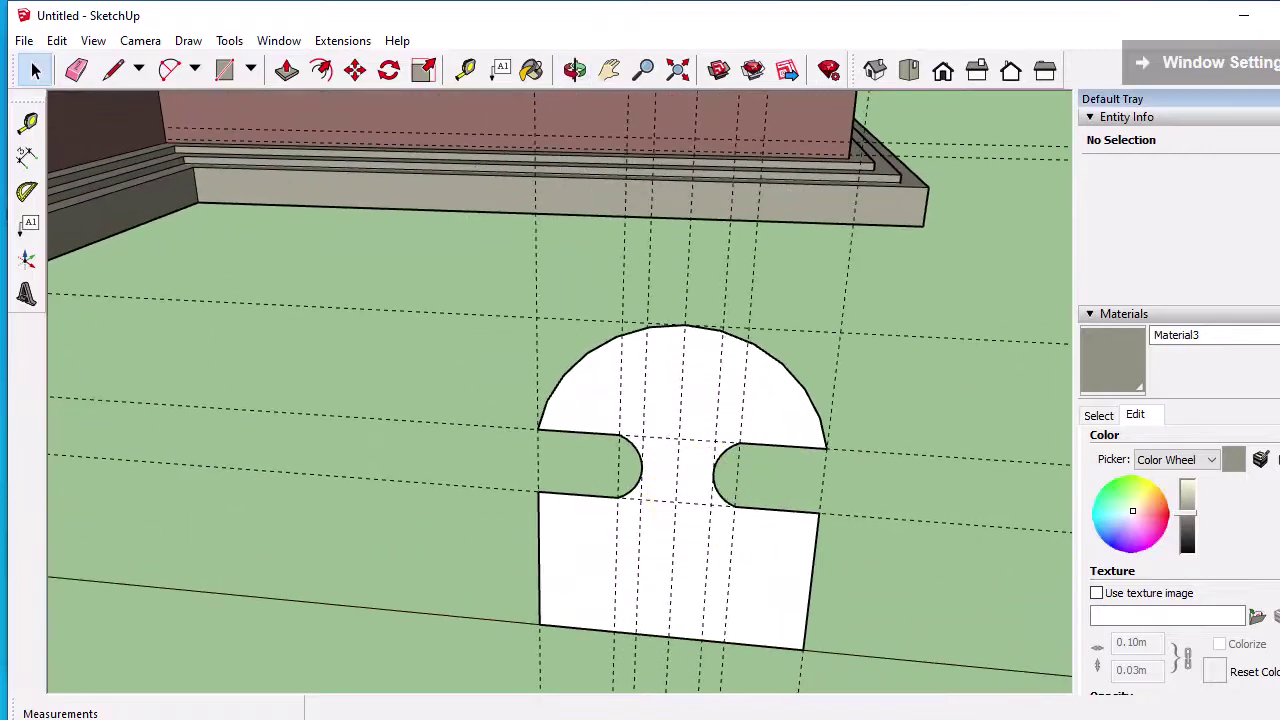
pyautogui.hotkey('alt', 'Tab')
pyautogui.scroll(-1, 563, 380)
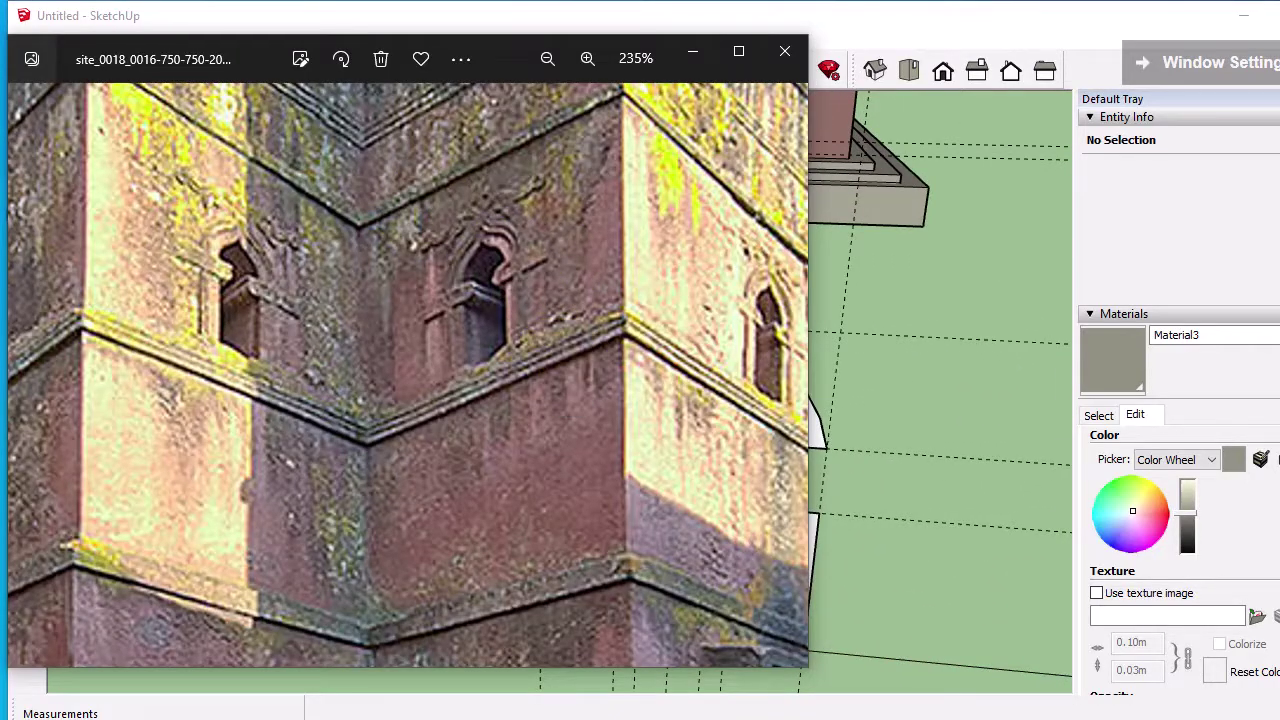
pyautogui.hotkey('alt', 'Tab')
pyautogui.scroll(-5, 544, 563)
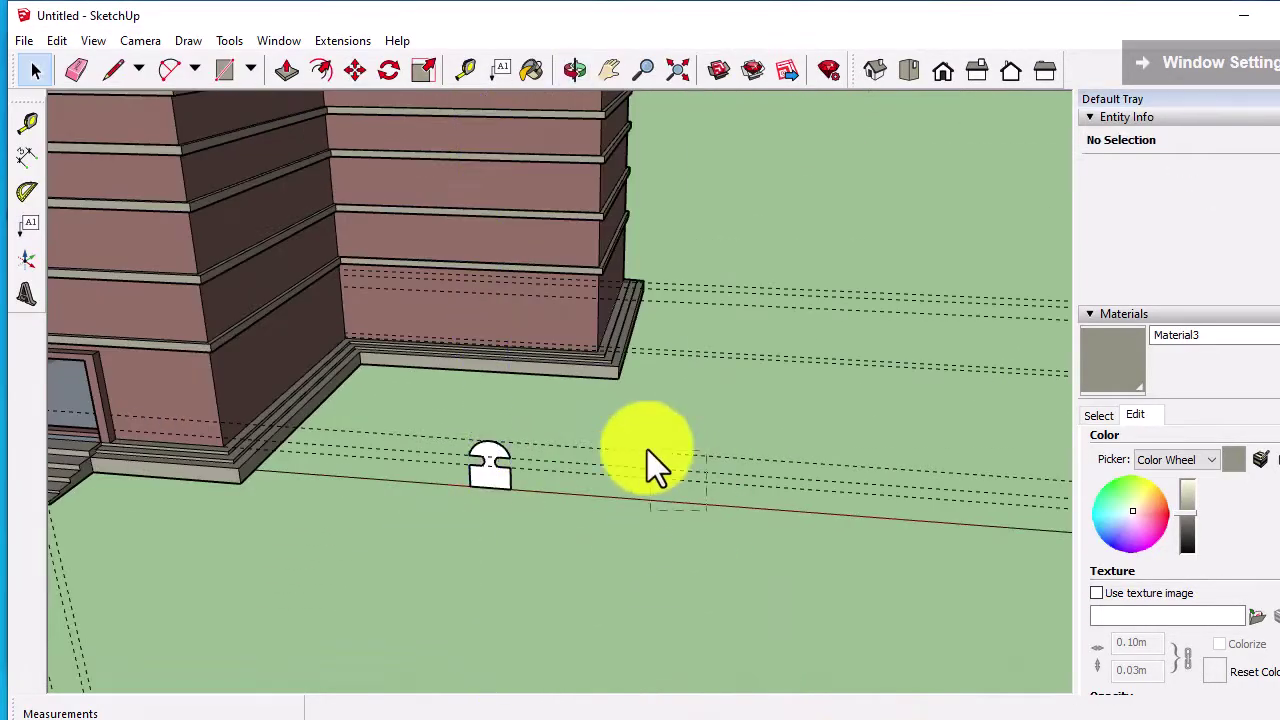
# Select the arched window outline on the ground and orbit toward the front door wall
pyautogui.scroll(1, 501, 501)
pyautogui.scroll(2, 486, 485)
pyautogui.scroll(-2, 470, 488)
pyautogui.click(480, 510)
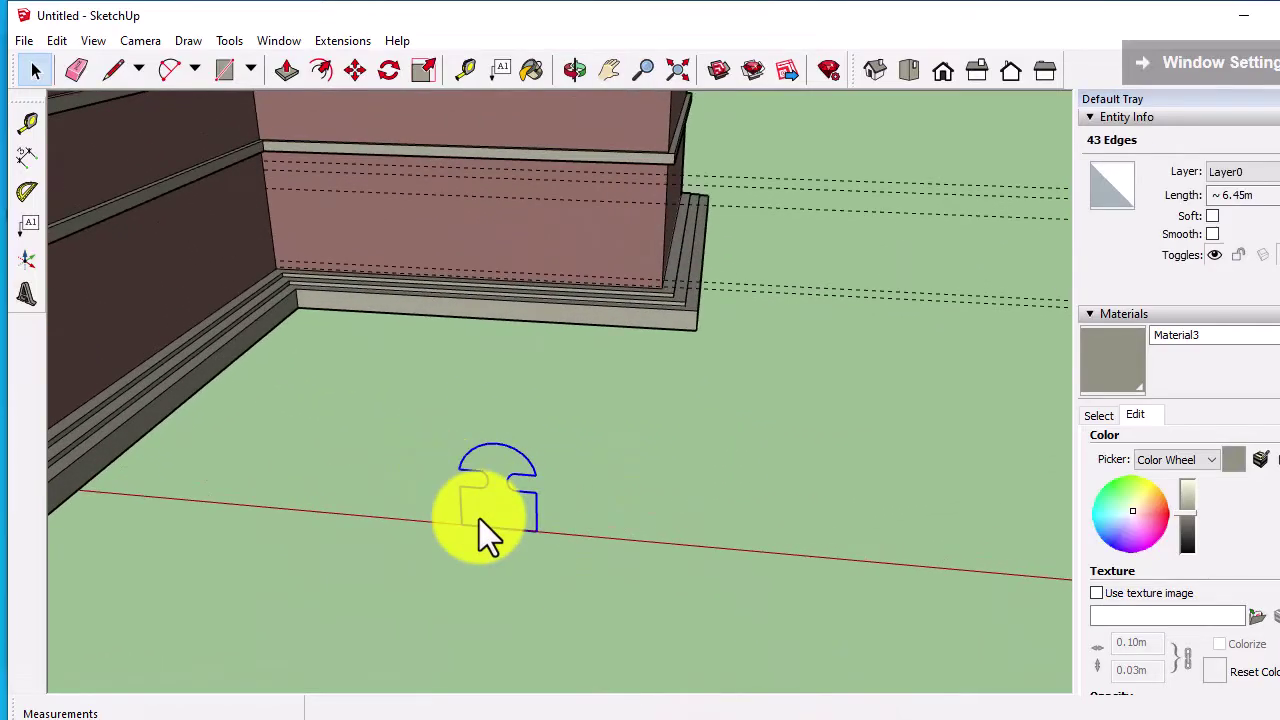
pyautogui.scroll(-2, 420, 450)
pyautogui.scroll(-4, 451, 359)
pyautogui.scroll(5, 451, 362)
pyautogui.scroll(3, 480, 360)
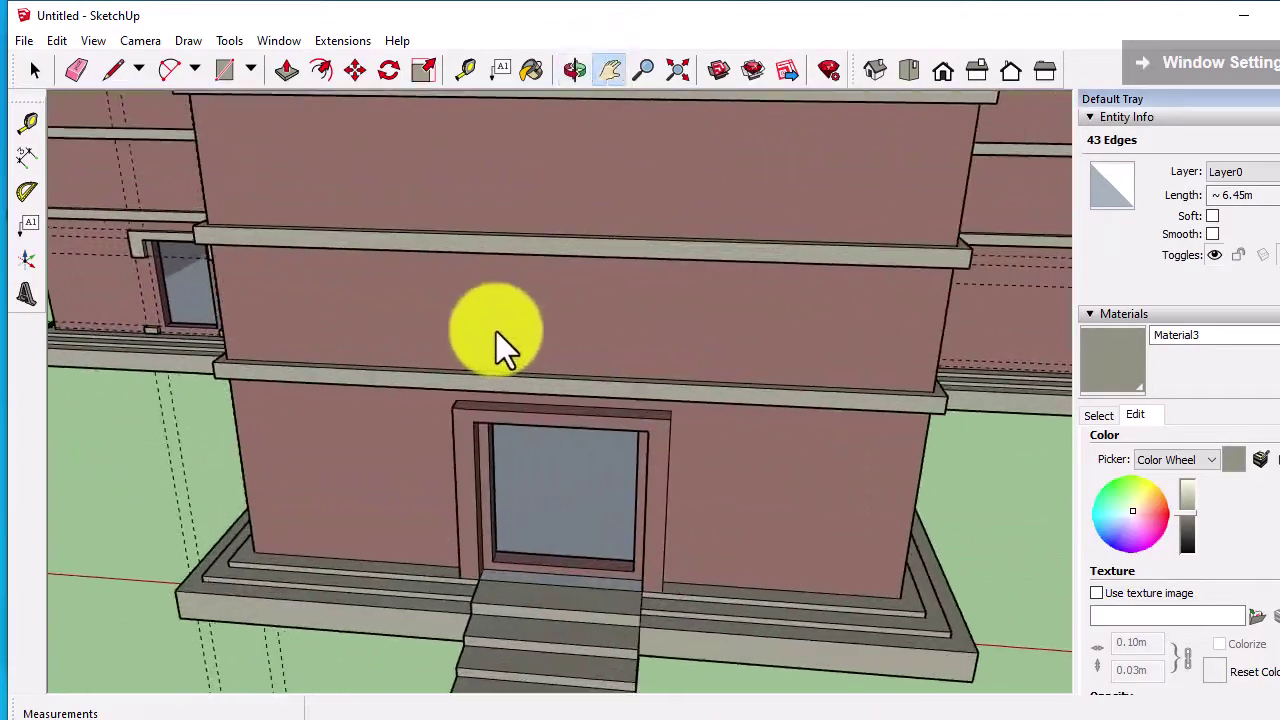
pyautogui.moveTo(500, 343); pyautogui.dragTo(428, 408, button='middle')
# View the upper floors, cancel an early paste, and delete a stray guide line
pyautogui.press('t')
pyautogui.scroll(-3, 560, 440)
pyautogui.moveTo(678, 477)
pyautogui.mouseDown(button='middle')
pyautogui.moveTo(750, 457)
pyautogui.moveTo(581, 298)
pyautogui.mouseUp(button='middle')
pyautogui.scroll(3, 580, 285)
pyautogui.hotkey('ctrl', 'v')
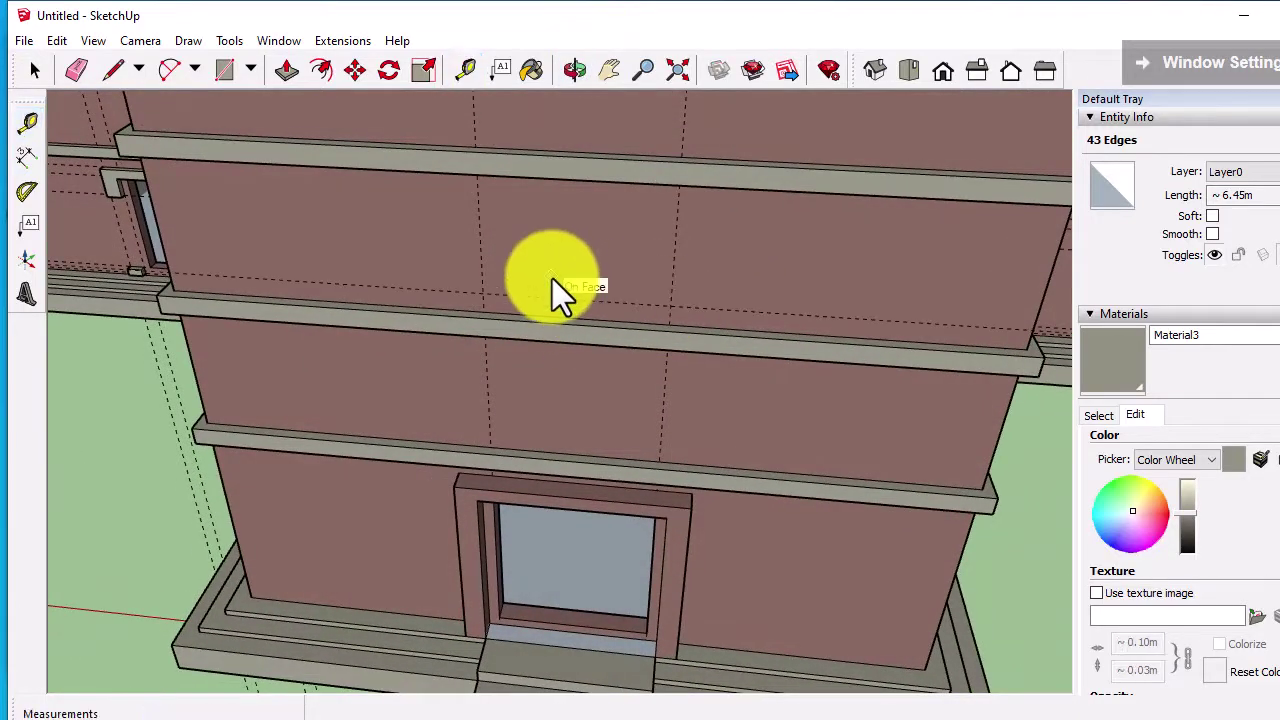
pyautogui.press('Escape')
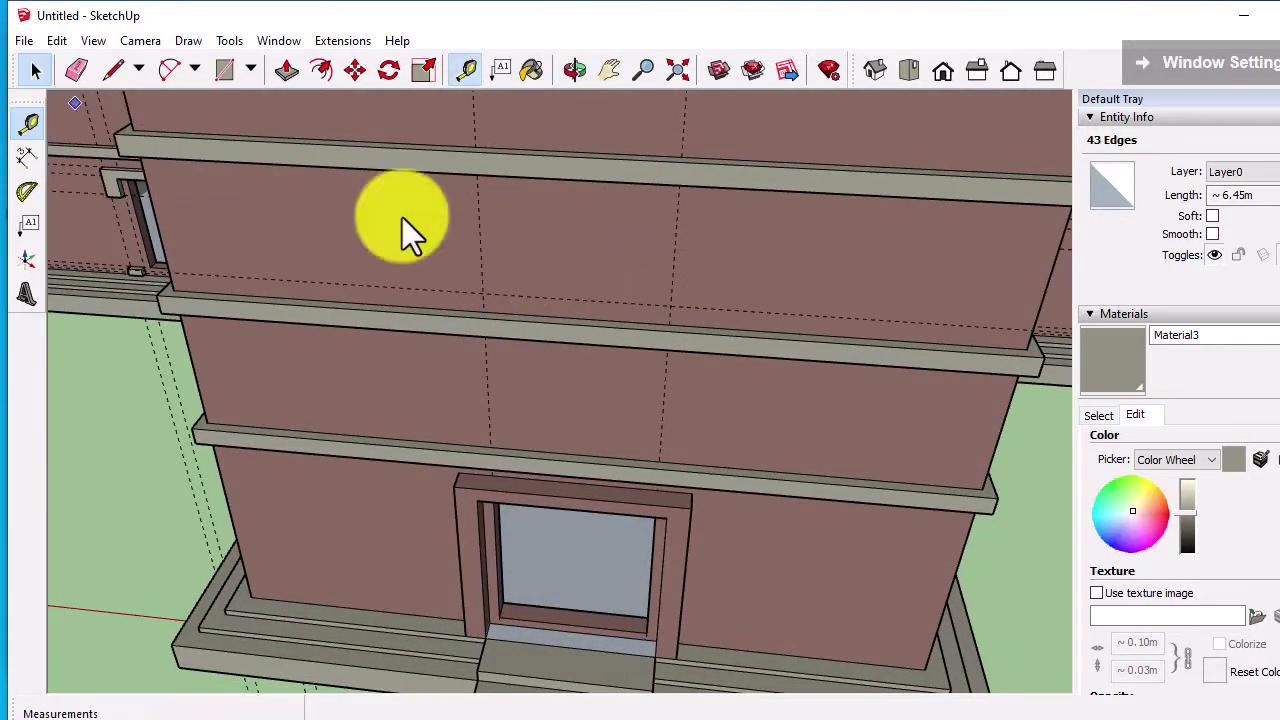
pyautogui.click(594, 304)
pyautogui.press('Delete')
# Place a guide 0.1 m above the cornice with the Tape Measure
pyautogui.press('t')
pyautogui.scroll(1, 586, 320)
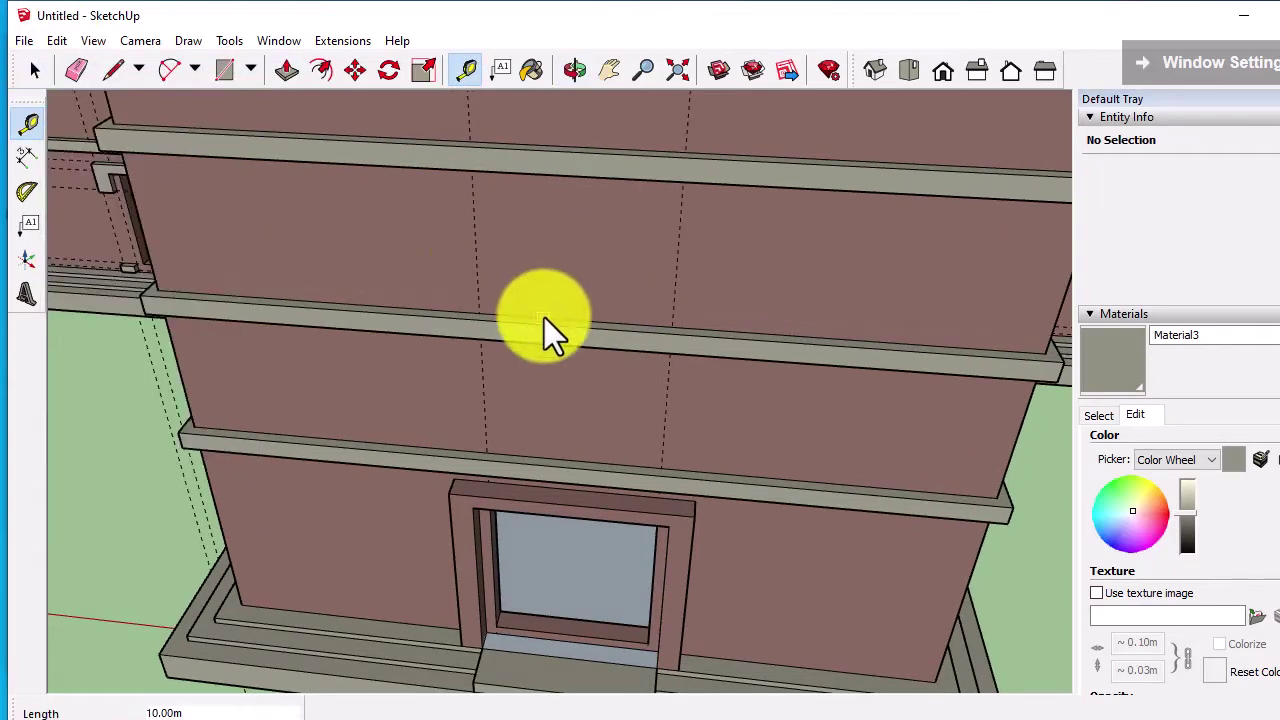
pyautogui.write('.1')
pyautogui.press('Return')
pyautogui.click(57, 40)
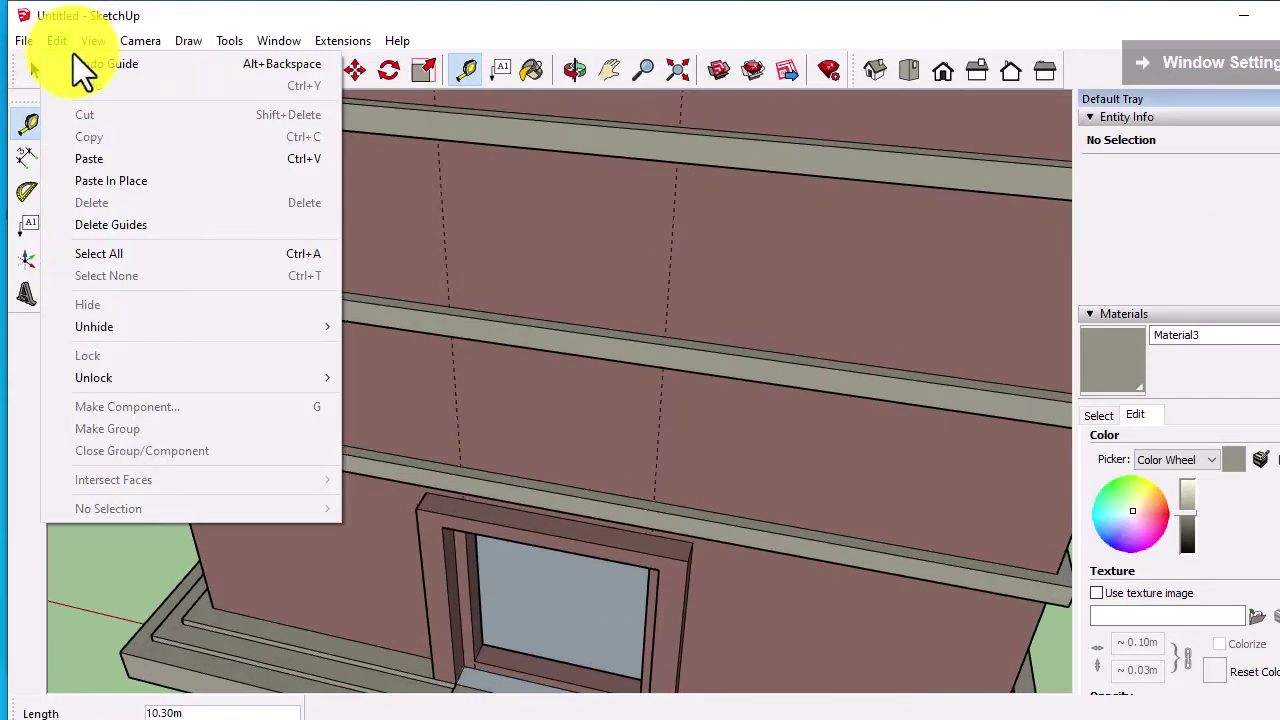
pyautogui.click(73, 58)
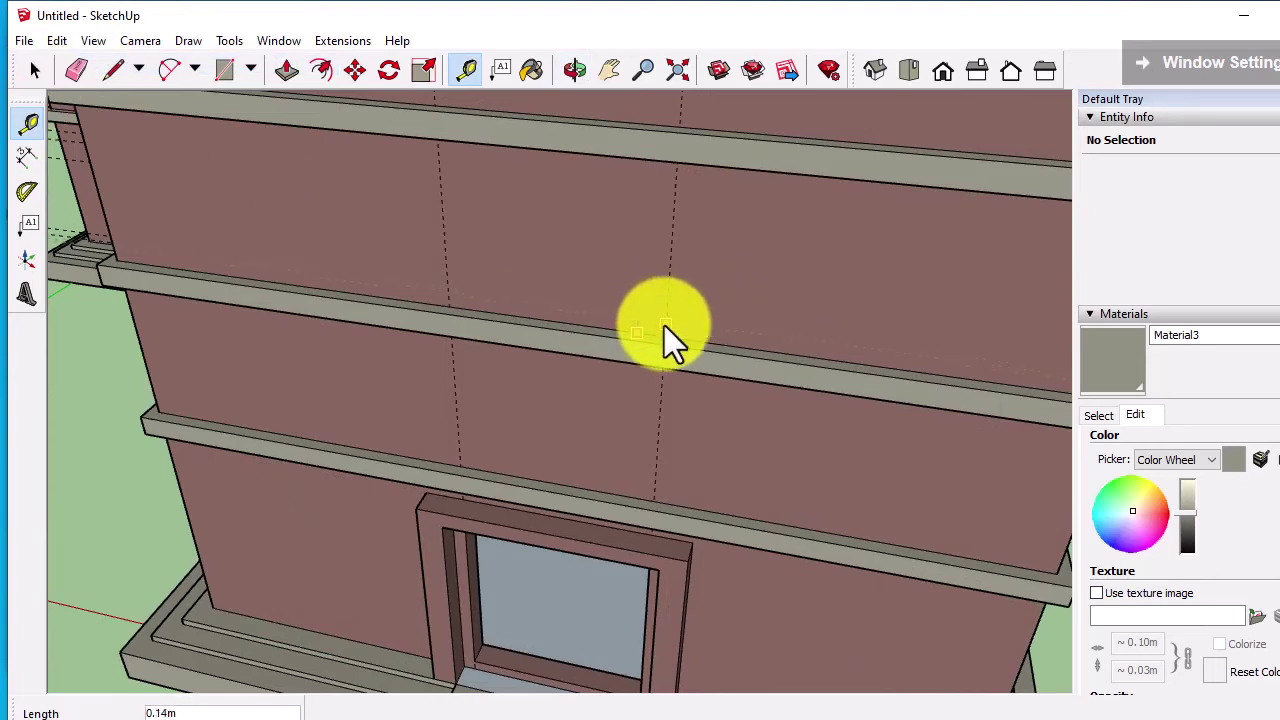
# Confirm the 0.1 m guide and paste the window outline just above the cornice
pyautogui.write('.15')
pyautogui.press('Return')
pyautogui.hotkey('ctrl', 'v')
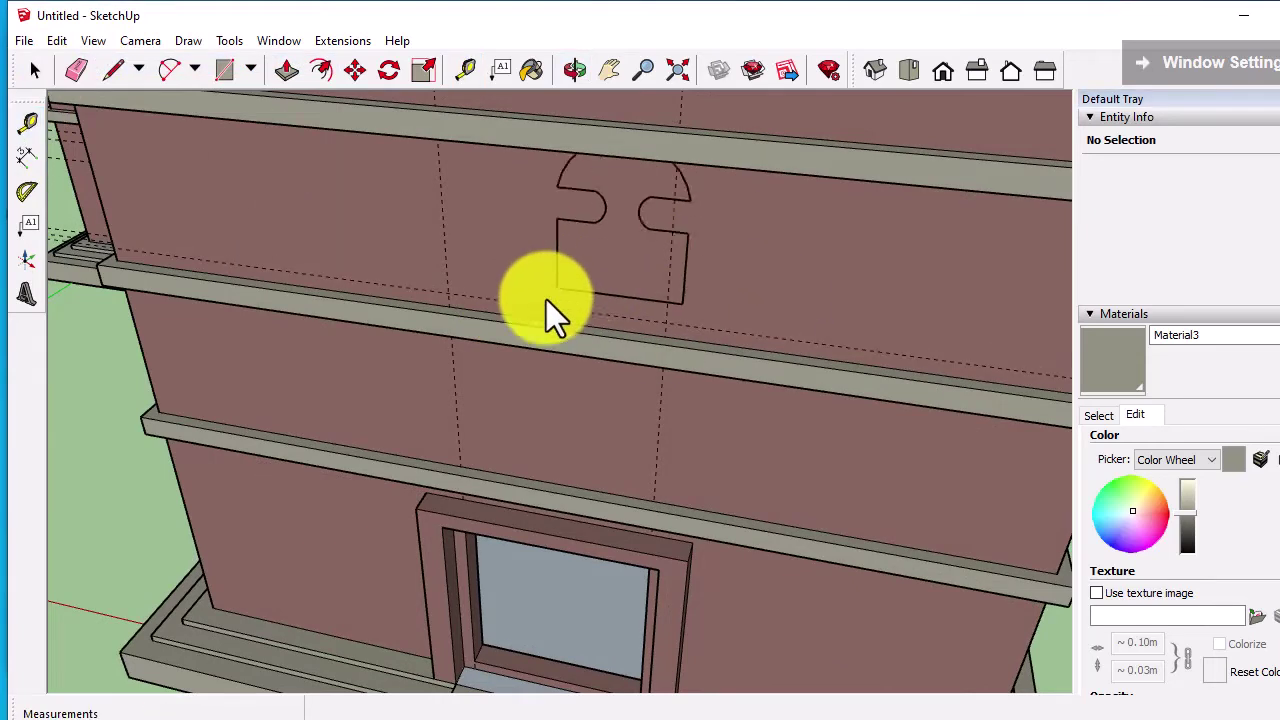
pyautogui.click(495, 301)
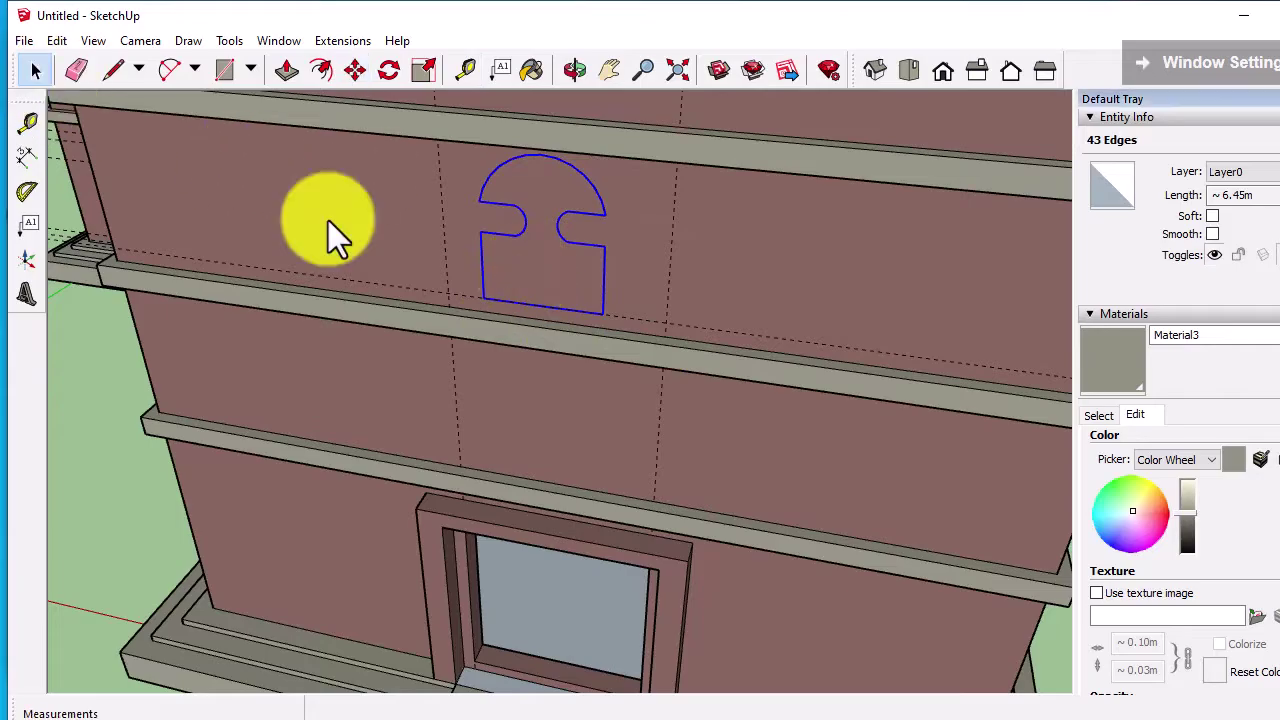
# Push the arch outline's face 0.30 m into the wall to form a recessed window
pyautogui.click(522, 259)
pyautogui.press('p')
pyautogui.moveTo(522, 259); pyautogui.dragTo(526, 321, button='middle')
pyautogui.doubleClick(526, 314)
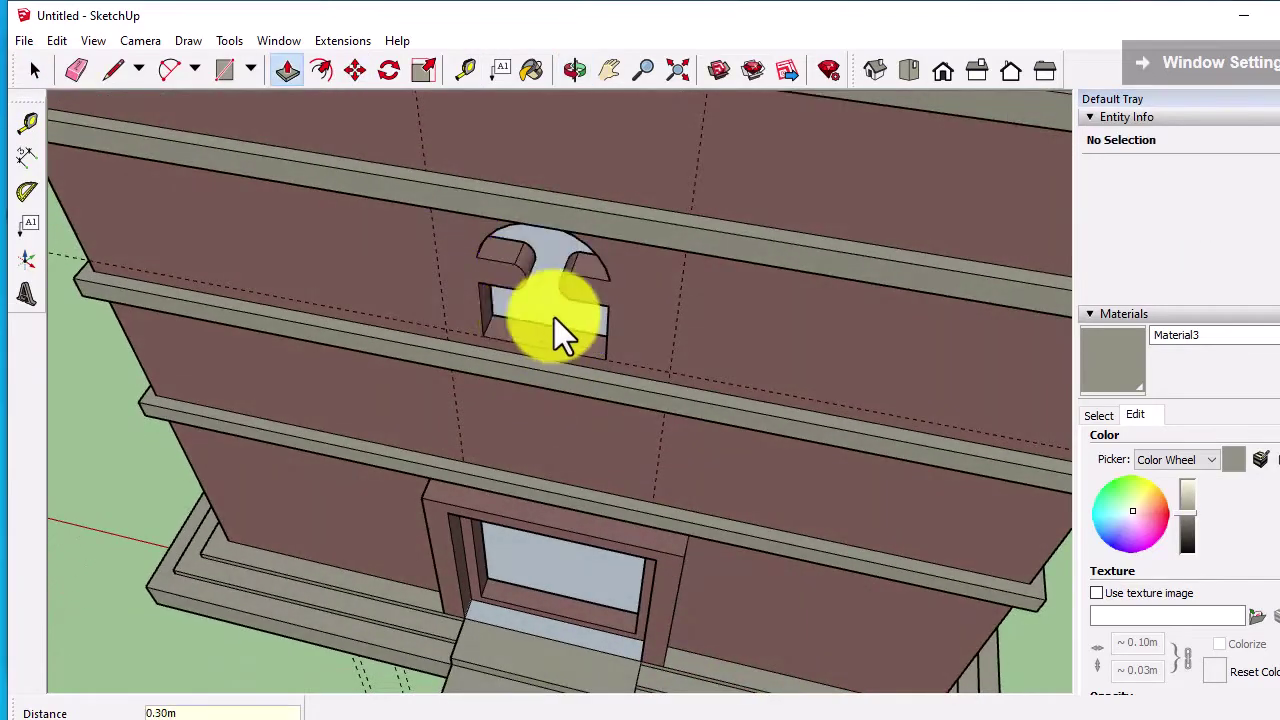
pyautogui.scroll(-3, 600, 270)
pyautogui.scroll(5, 726, 247)
pyautogui.scroll(-5, 726, 247)
# Orbit to a building corner and start a guide from the ledge edge, then cancel it
pyautogui.moveTo(570, 312)
pyautogui.mouseDown(button='middle')
pyautogui.moveTo(784, 285)
pyautogui.moveTo(638, 281)
pyautogui.mouseUp(button='middle')
pyautogui.scroll(2, 638, 281)
pyautogui.press('t')
pyautogui.moveTo(738, 273)
pyautogui.mouseDown(button='middle')
pyautogui.moveTo(726, 317)
pyautogui.moveTo(766, 307)
pyautogui.moveTo(570, 391)
pyautogui.moveTo(322, 273)
pyautogui.mouseUp(button='middle')
pyautogui.click(570, 391)
pyautogui.scroll(2, 634, 378)
pyautogui.scroll(2, 699, 310)
pyautogui.scroll(-2, 557, 359)
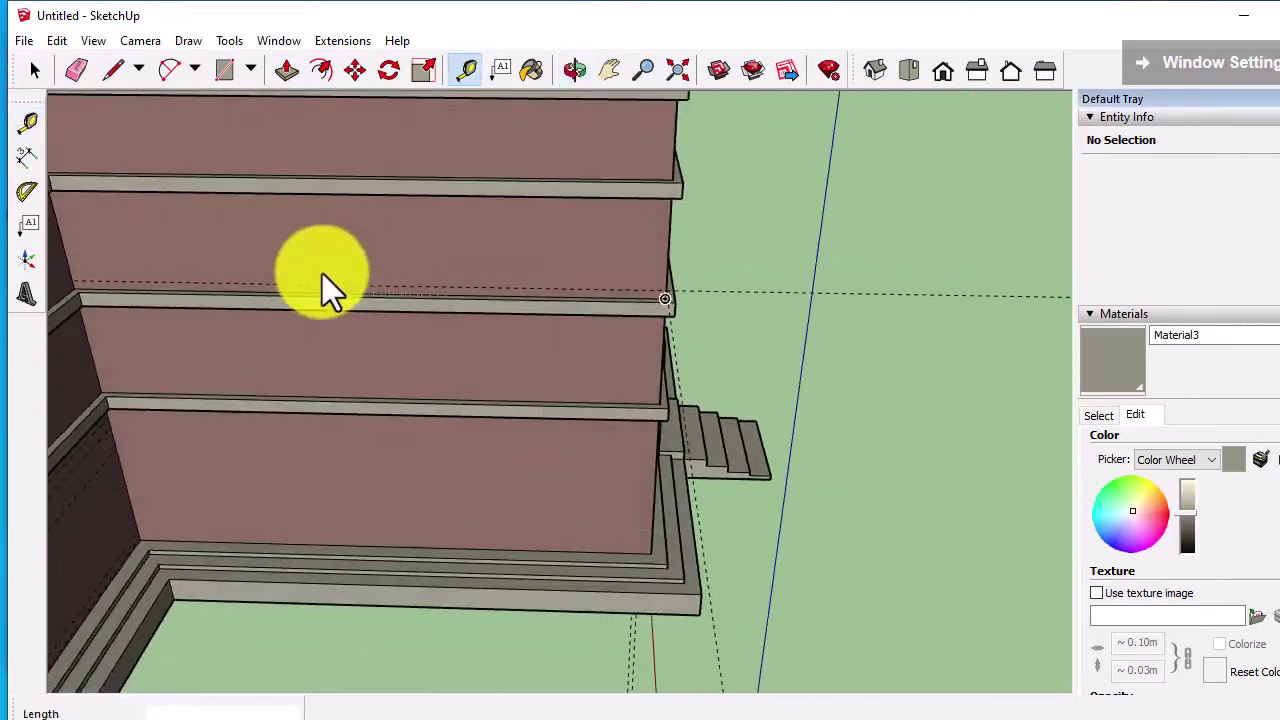
pyautogui.press('space')
# Orbit around the ledged side walls and select the arched window outline
pyautogui.moveTo(363, 322); pyautogui.dragTo(196, 345, button='middle')
pyautogui.scroll(-3, 196, 345)
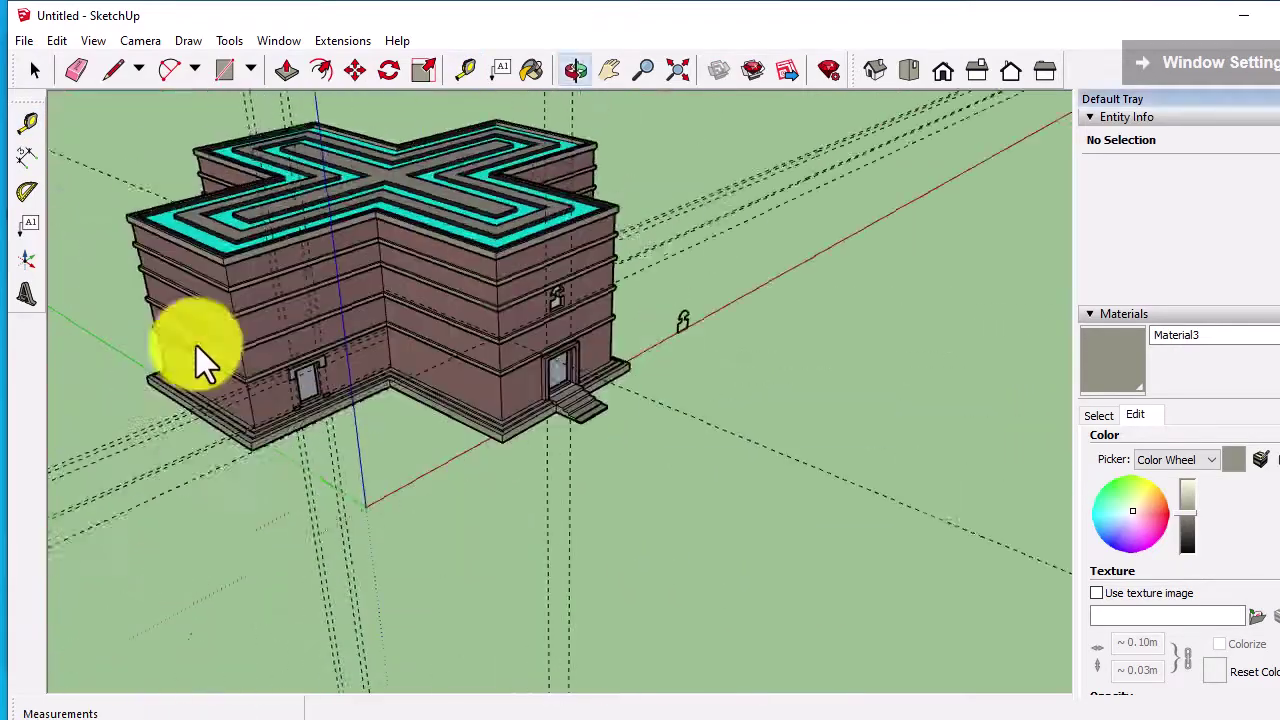
pyautogui.scroll(2, 349, 307)
pyautogui.scroll(2, 279, 293)
pyautogui.scroll(3, 279, 293)
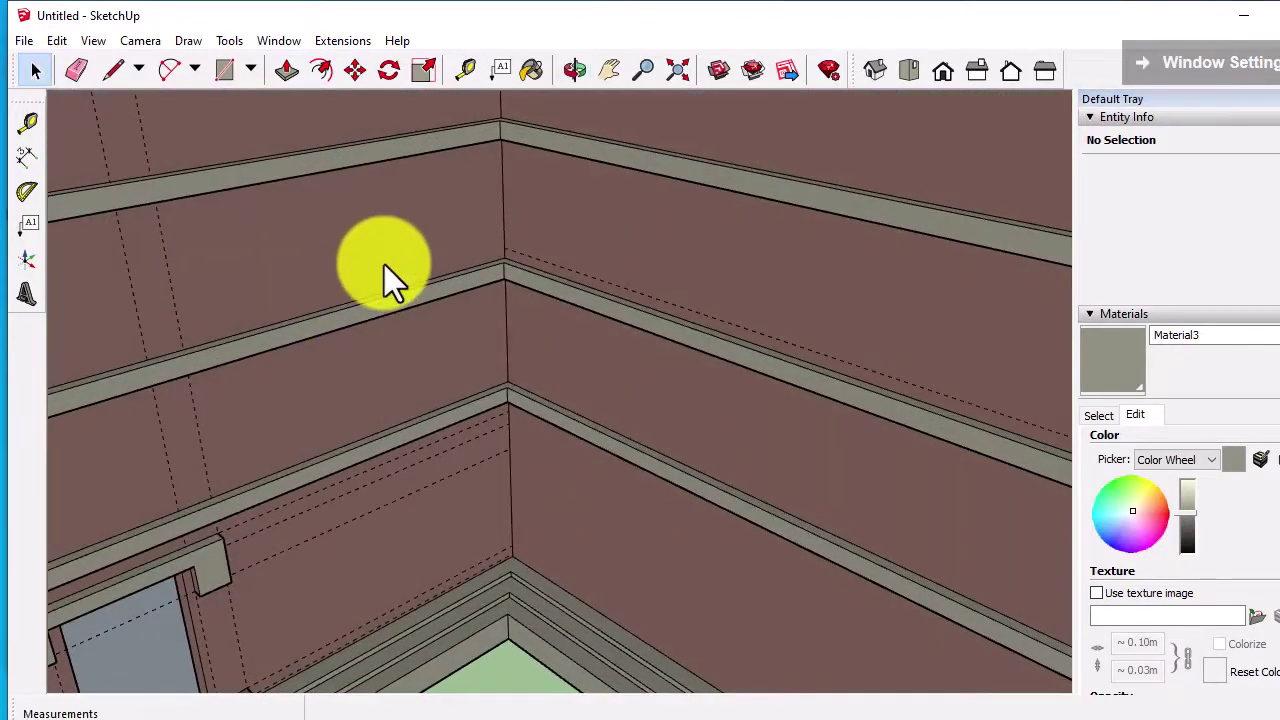
pyautogui.press('t')
pyautogui.scroll(-3, 400, 336)
pyautogui.moveTo(400, 336); pyautogui.dragTo(170, 367, button='middle')
pyautogui.scroll(2, 187, 387)
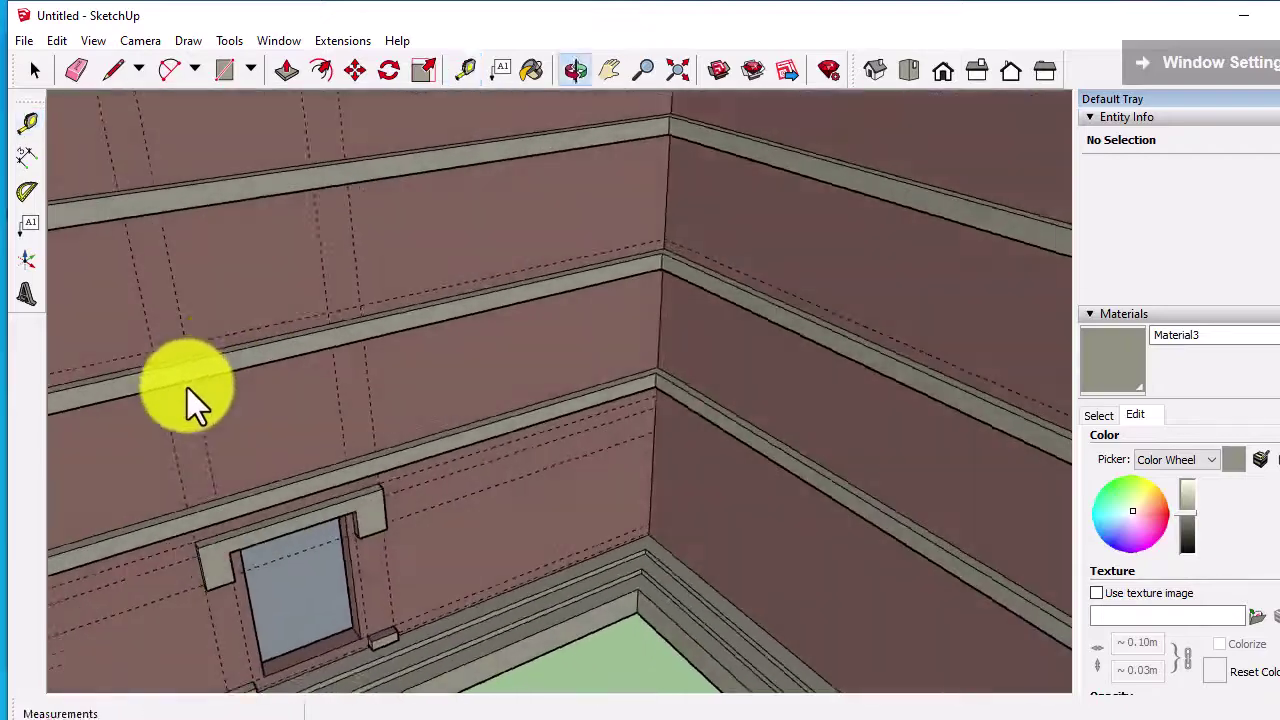
pyautogui.scroll(2, 226, 317)
pyautogui.scroll(-5, 208, 331)
pyautogui.click(186, 382)
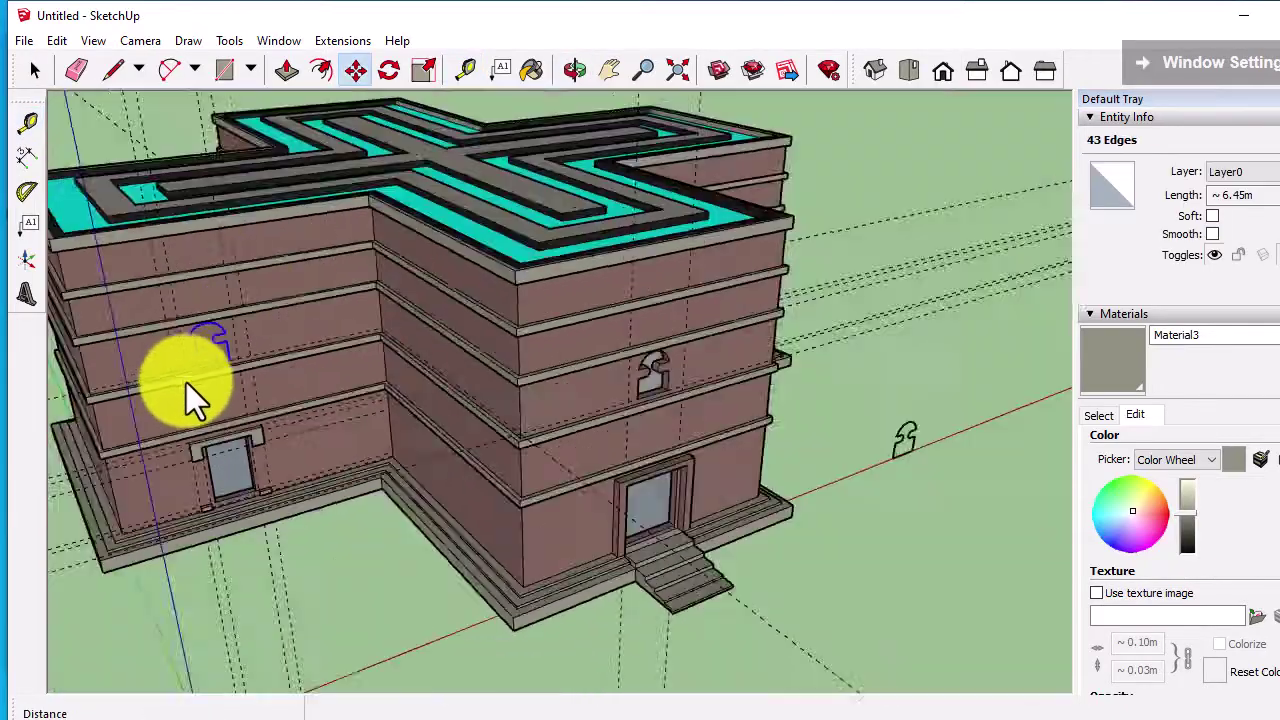
pyautogui.moveTo(186, 382); pyautogui.dragTo(404, 394, button='middle')
pyautogui.scroll(3, 480, 380)
pyautogui.scroll(3, 598, 378)
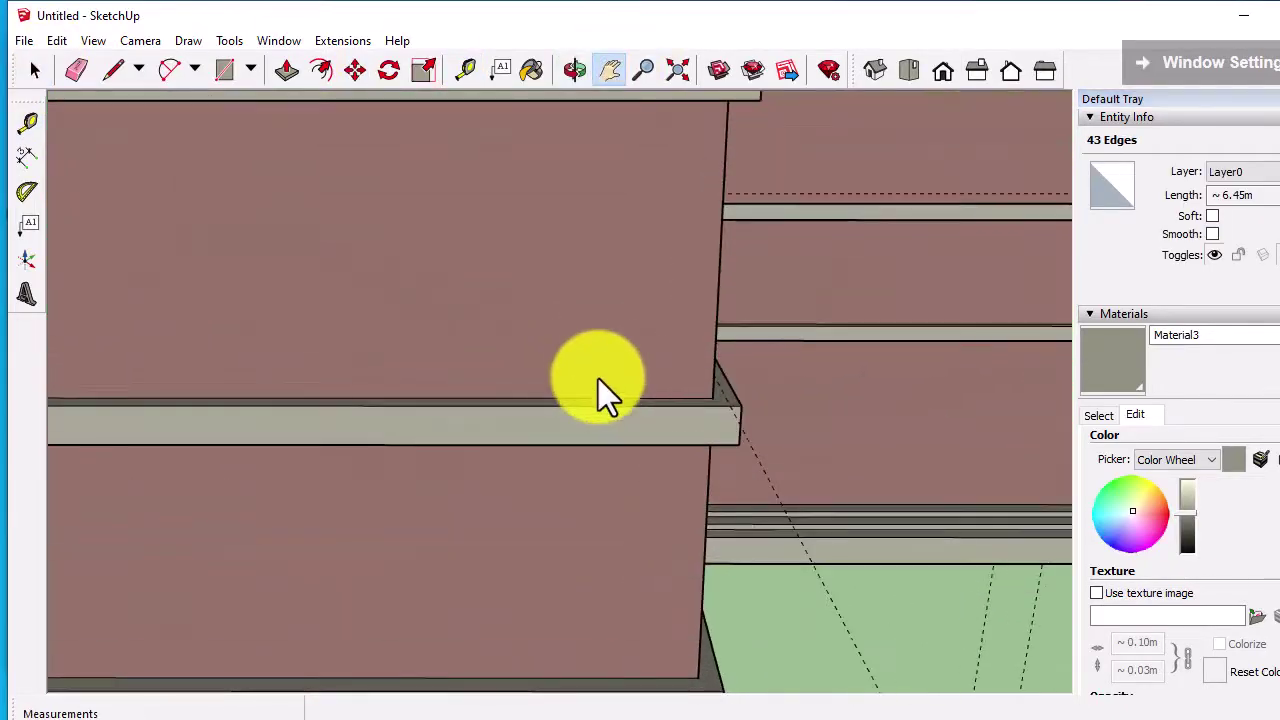
# Measure from a ledge edge on the side wall with the Tape Measure, then cancel
pyautogui.press('t')
pyautogui.scroll(-2, 470, 415)
pyautogui.scroll(-3, 475, 430)
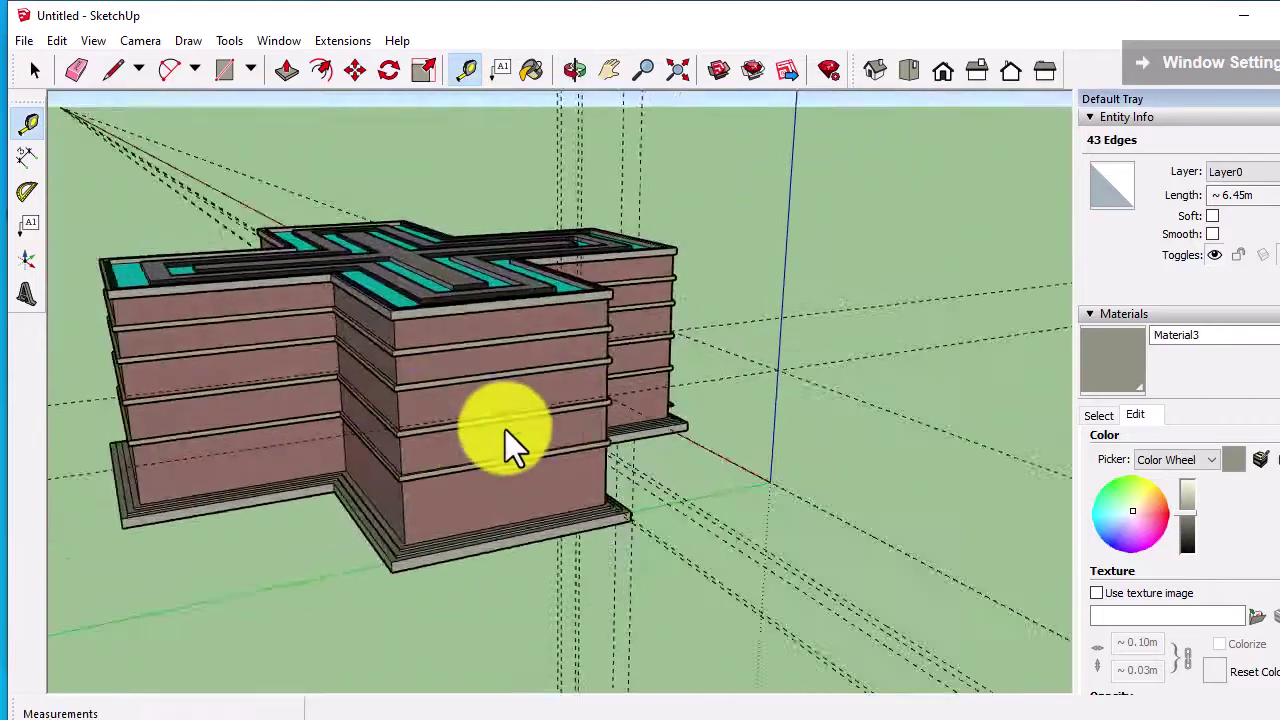
pyautogui.scroll(3, 555, 445)
pyautogui.scroll(2, 640, 442)
pyautogui.scroll(2, 672, 440)
pyautogui.click(772, 518)
pyautogui.scroll(1, 770, 522)
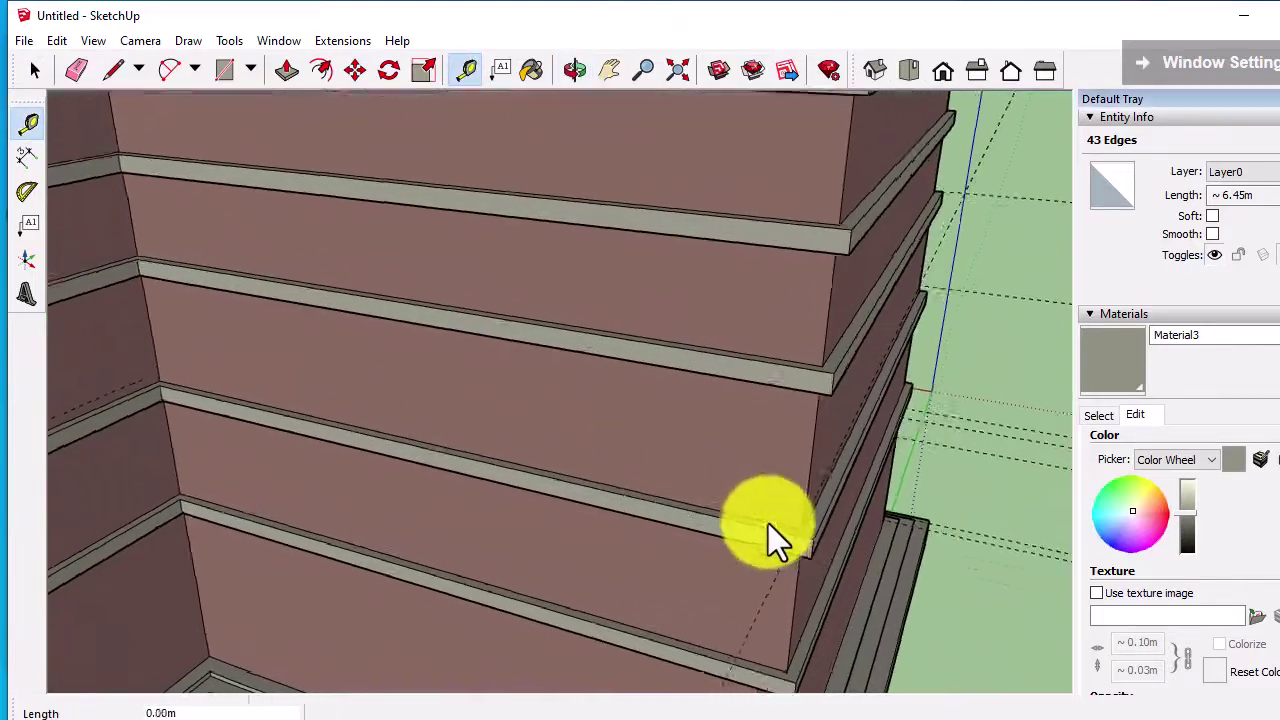
pyautogui.scroll(3, 775, 518)
pyautogui.scroll(-3, 700, 505)
pyautogui.scroll(-2, 475, 440)
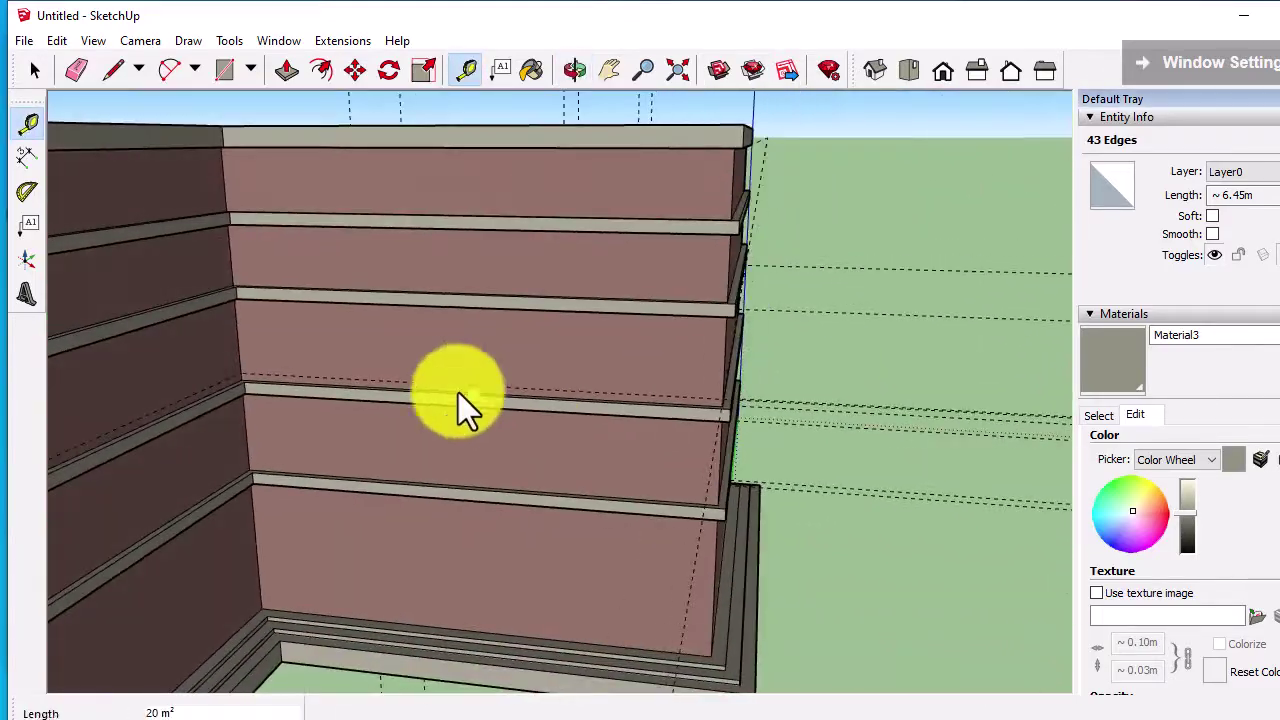
pyautogui.press('space')
pyautogui.scroll(3, 490, 375)
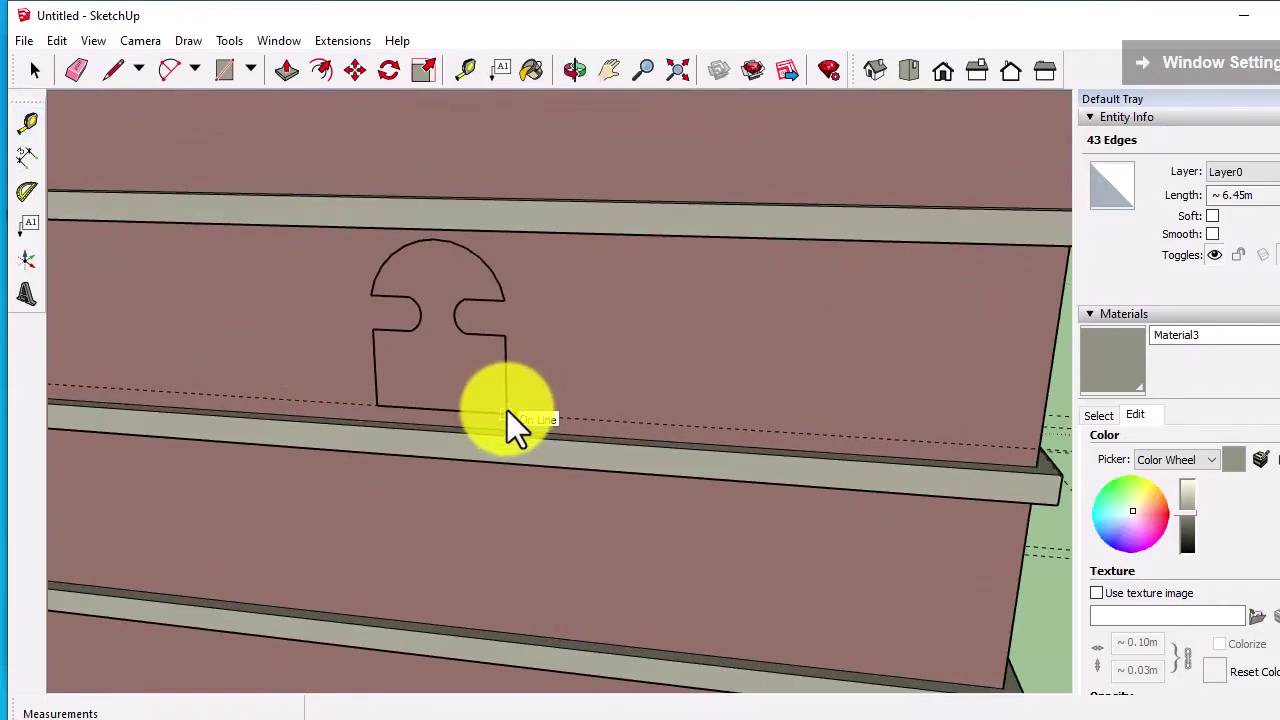
# Move the window outline onto the side wall just above the cornice
pyautogui.press('m')
pyautogui.scroll(-3, 371, 529)
pyautogui.scroll(1, 395, 466)
pyautogui.scroll(3, 395, 466)
pyautogui.scroll(-3, 422, 360)
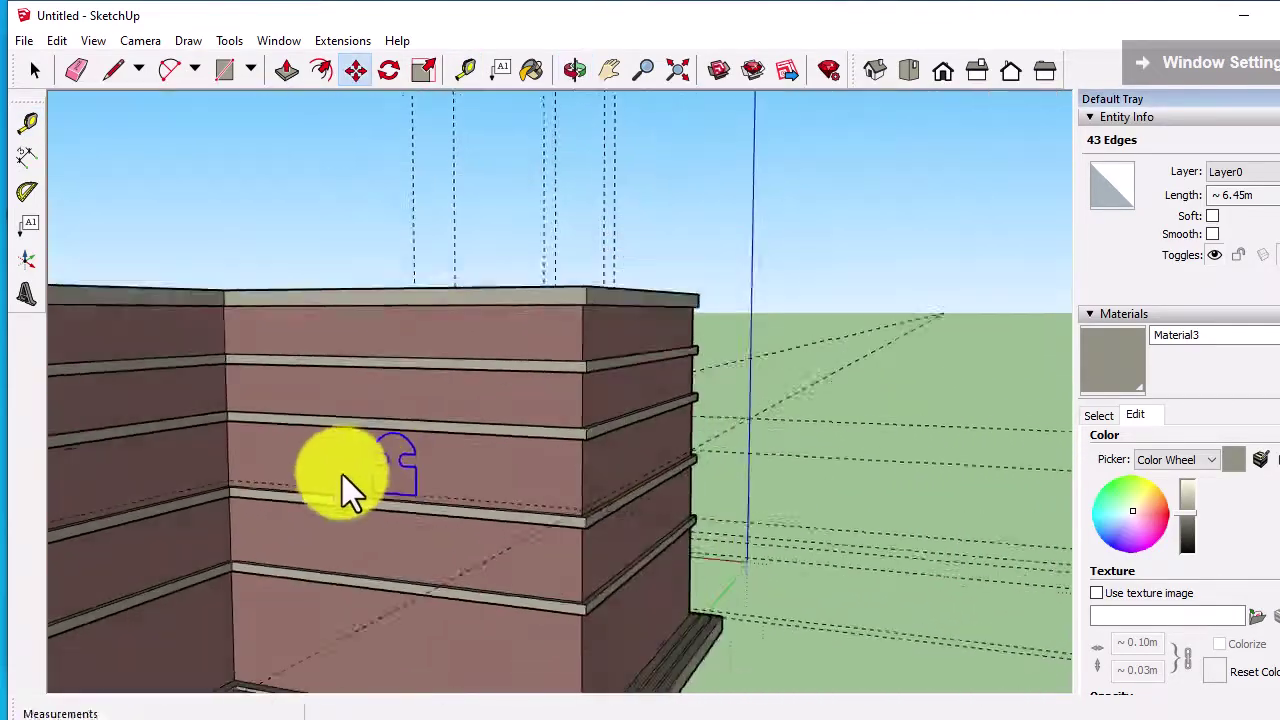
pyautogui.moveTo(342, 474)
pyautogui.keyDown('shift'); pyautogui.mouseDown(button='middle')
pyautogui.moveTo(596, 379)
pyautogui.moveTo(605, 399)
pyautogui.moveTo(495, 420)
pyautogui.moveTo(584, 468)
pyautogui.moveTo(670, 420)
pyautogui.moveTo(720, 451)
pyautogui.moveTo(580, 434)
pyautogui.moveTo(529, 391)
pyautogui.moveTo(606, 379)
pyautogui.mouseUp(button='middle'); pyautogui.keyUp('shift')
pyautogui.scroll(3, 606, 379)
pyautogui.scroll(-1, 627, 415)
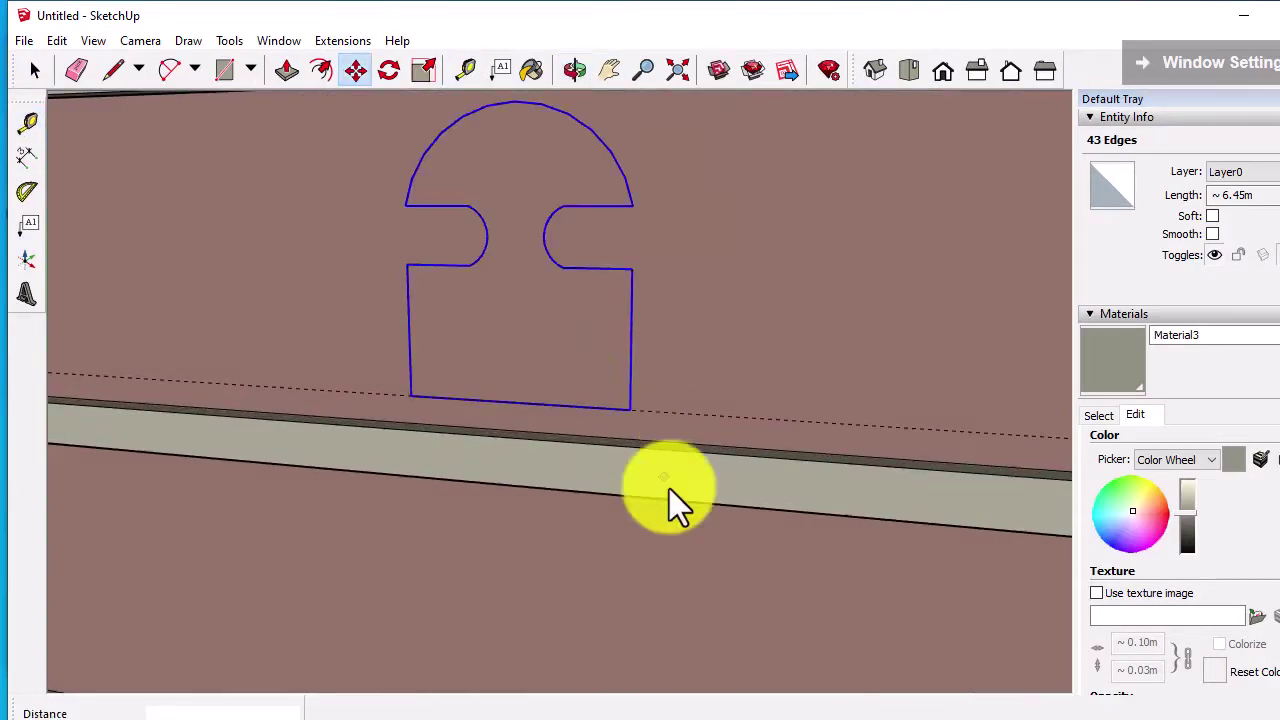
pyautogui.scroll(-4, 669, 500)
pyautogui.moveTo(669, 500)
pyautogui.mouseDown(button='middle')
pyautogui.moveTo(500, 486)
pyautogui.moveTo(829, 414)
pyautogui.moveTo(889, 486)
pyautogui.mouseUp(button='middle')
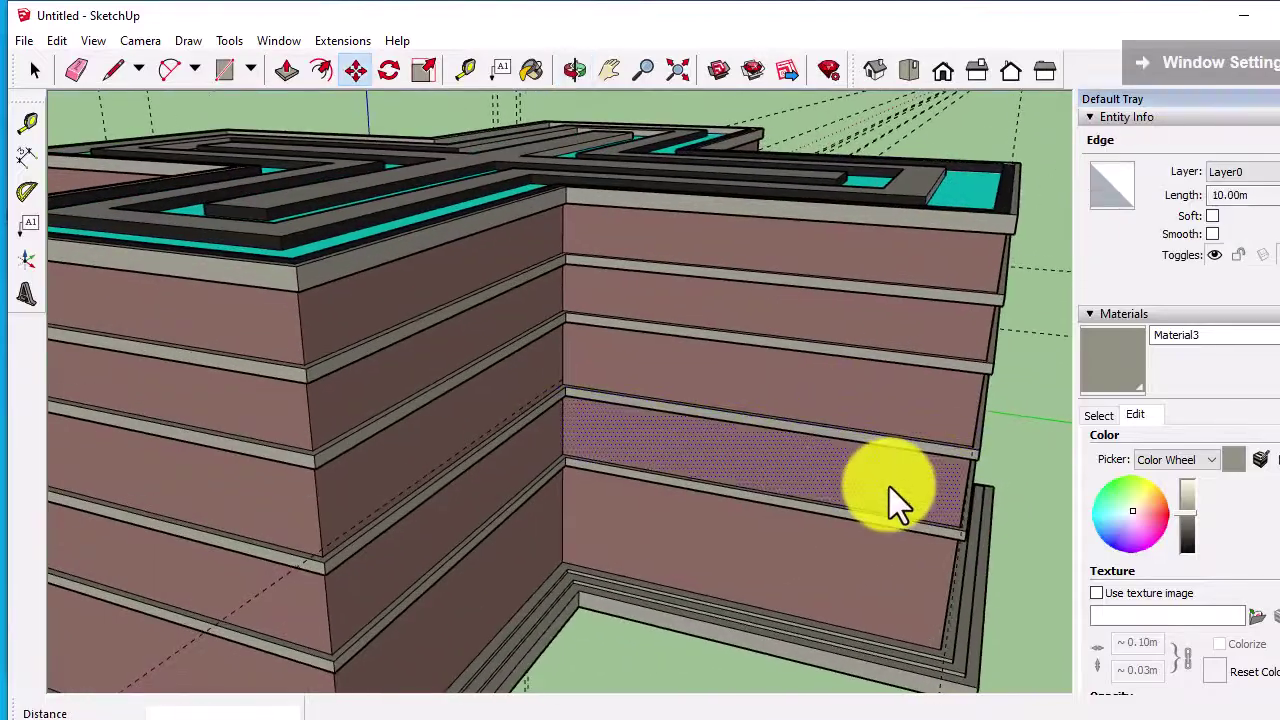
pyautogui.scroll(2, 889, 486)
pyautogui.scroll(2, 868, 435)
pyautogui.scroll(-5, 885, 440)
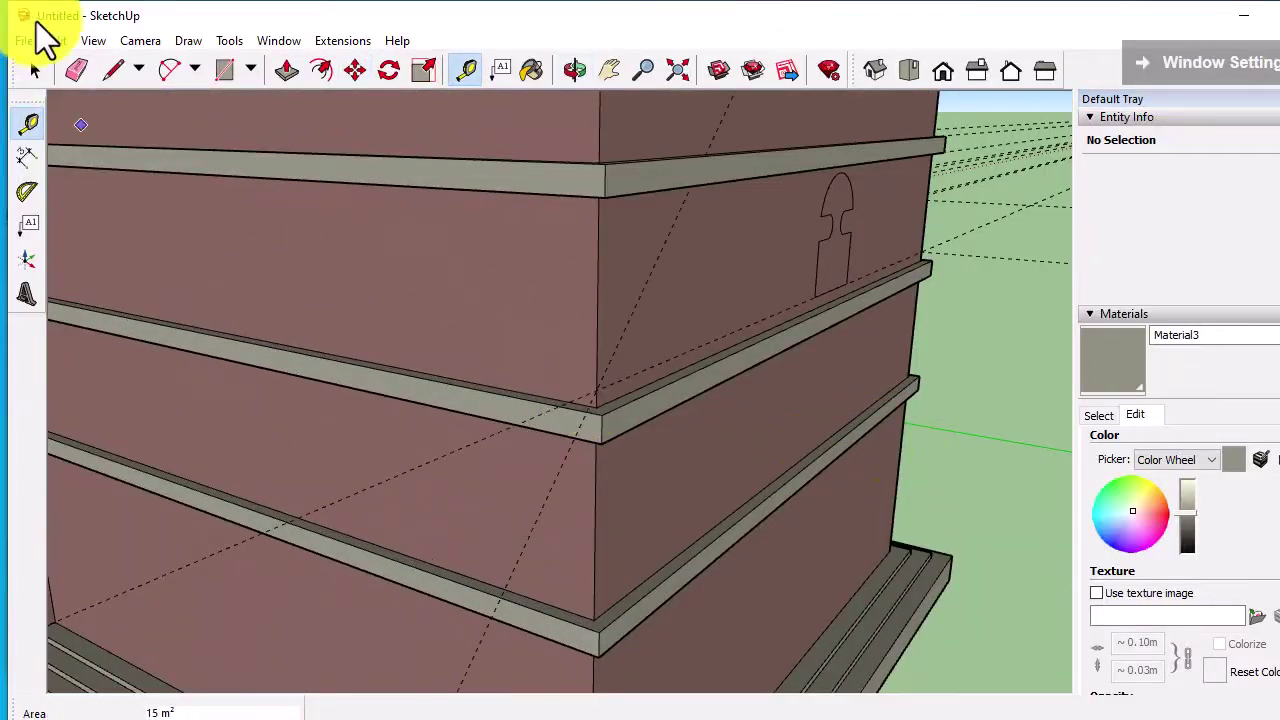
# Orbit around the cross-plan building to inspect its corners and the wall with the arch outline
pyautogui.scroll(4, 600, 385)
pyautogui.moveTo(600, 385); pyautogui.dragTo(634, 383, button='middle')
pyautogui.scroll(-2, 634, 383)
pyautogui.moveTo(557, 63); pyautogui.dragTo(594, 371, button='middle')
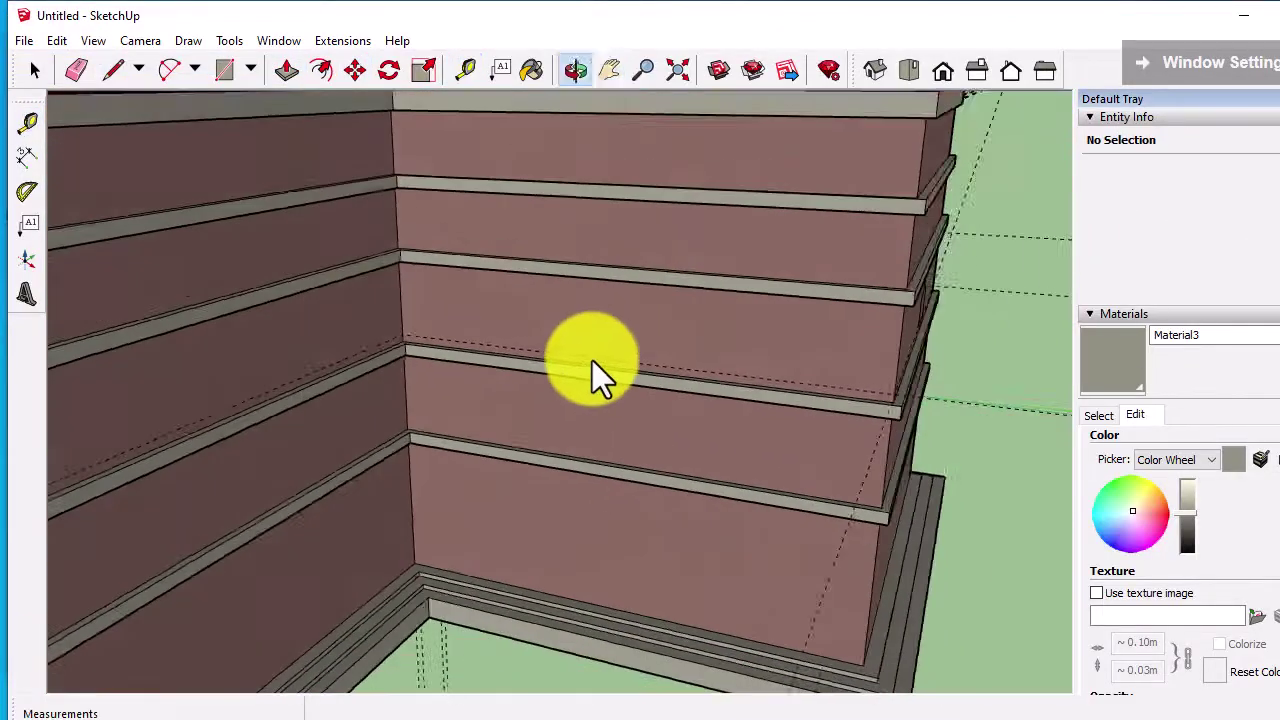
pyautogui.scroll(-3, 594, 371)
pyautogui.scroll(3, 203, 401)
pyautogui.scroll(3, 203, 401)
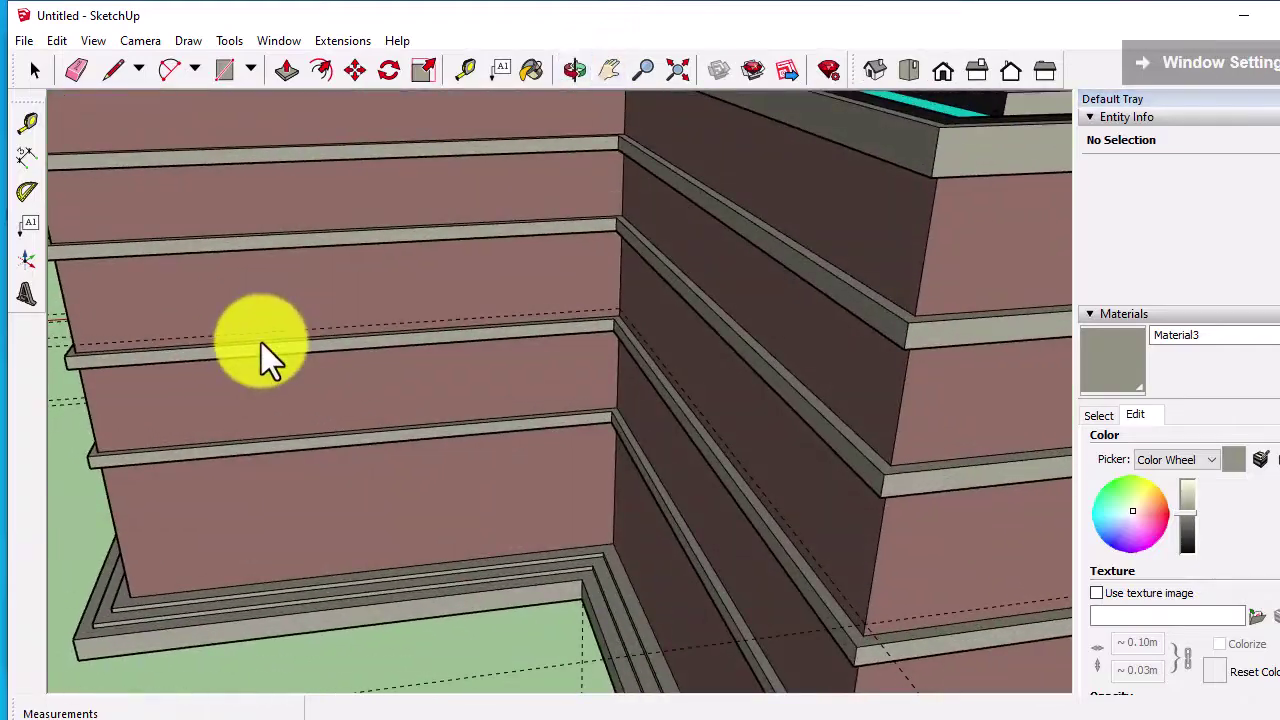
pyautogui.moveTo(261, 342); pyautogui.dragTo(389, 321, button='middle')
pyautogui.scroll(2, 389, 321)
pyautogui.scroll(-2, 383, 351)
pyautogui.scroll(-5, 406, 379)
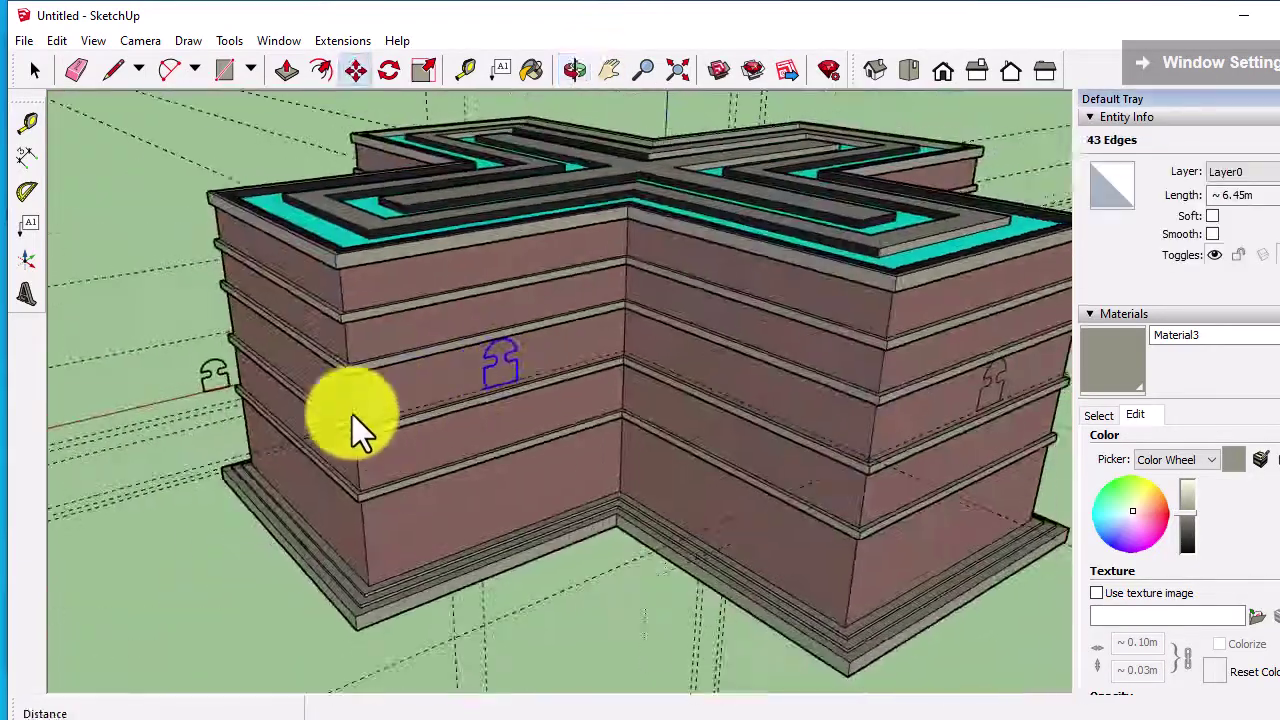
pyautogui.moveTo(352, 414); pyautogui.dragTo(719, 406, button='middle')
# Measure from the corner cornice ledge with Tape Measure to locate the window height
pyautogui.press('t')
pyautogui.scroll(3, 746, 400)
pyautogui.scroll(2, 734, 420)
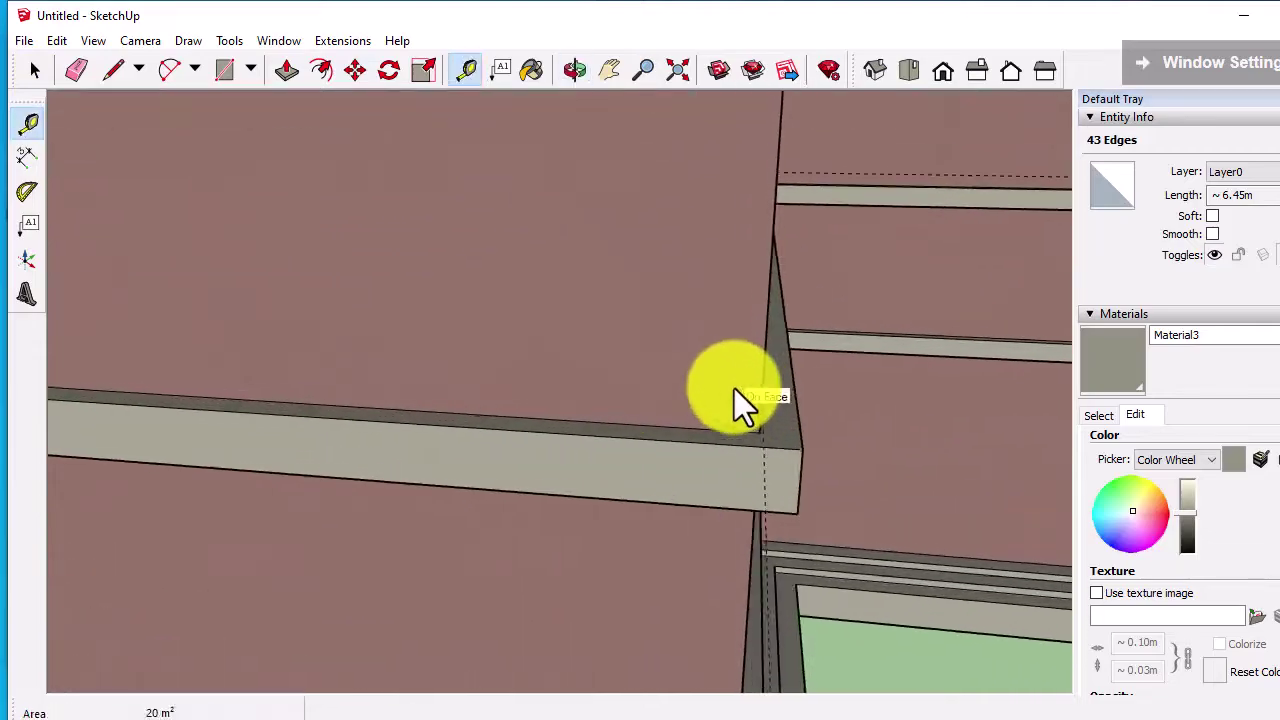
pyautogui.scroll(1, 734, 400)
pyautogui.click(760, 395)
pyautogui.scroll(2, 781, 382)
pyautogui.scroll(-4, 640, 370)
pyautogui.moveTo(625, 360)
pyautogui.mouseDown(button='middle')
pyautogui.moveTo(383, 357)
pyautogui.moveTo(606, 366)
pyautogui.mouseUp(button='middle')
pyautogui.scroll(2, 620, 362)
pyautogui.scroll(3, 628, 362)
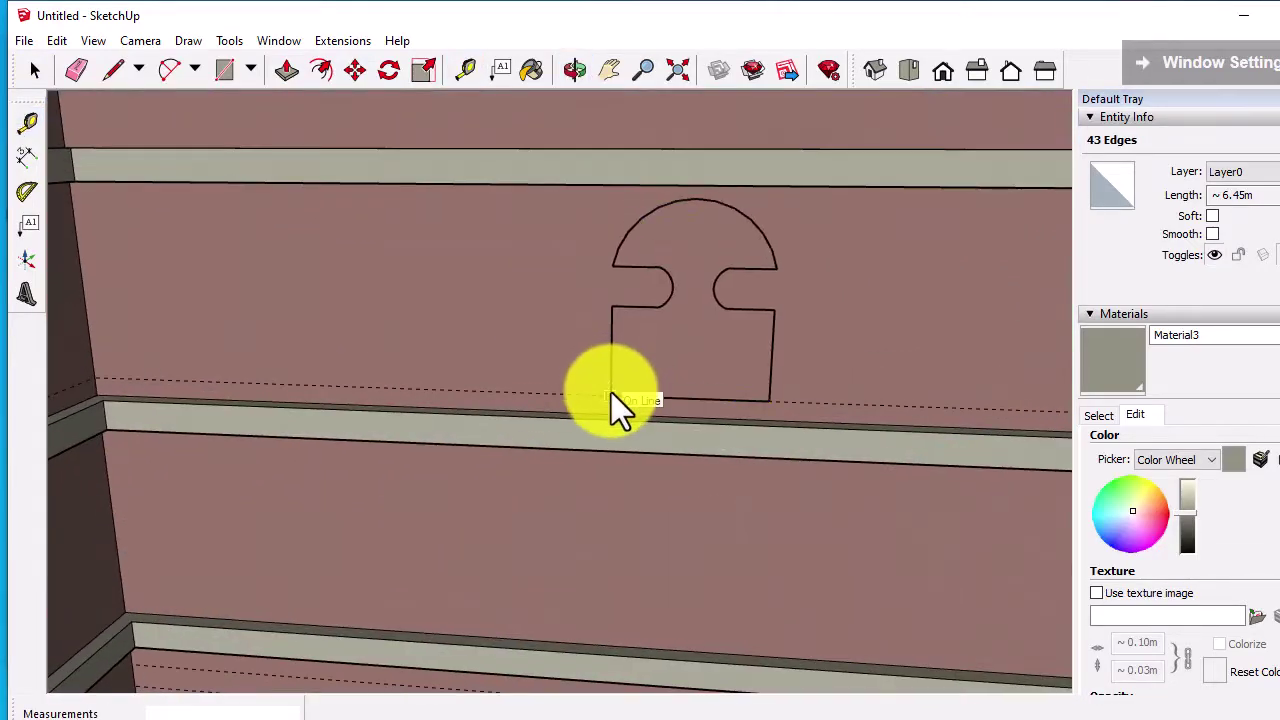
# Begin moving the arched window outline into place on the wall with Move (M)
pyautogui.press('m')
pyautogui.scroll(-5, 590, 385)
pyautogui.scroll(4, 555, 360)
pyautogui.scroll(-5, 563, 343)
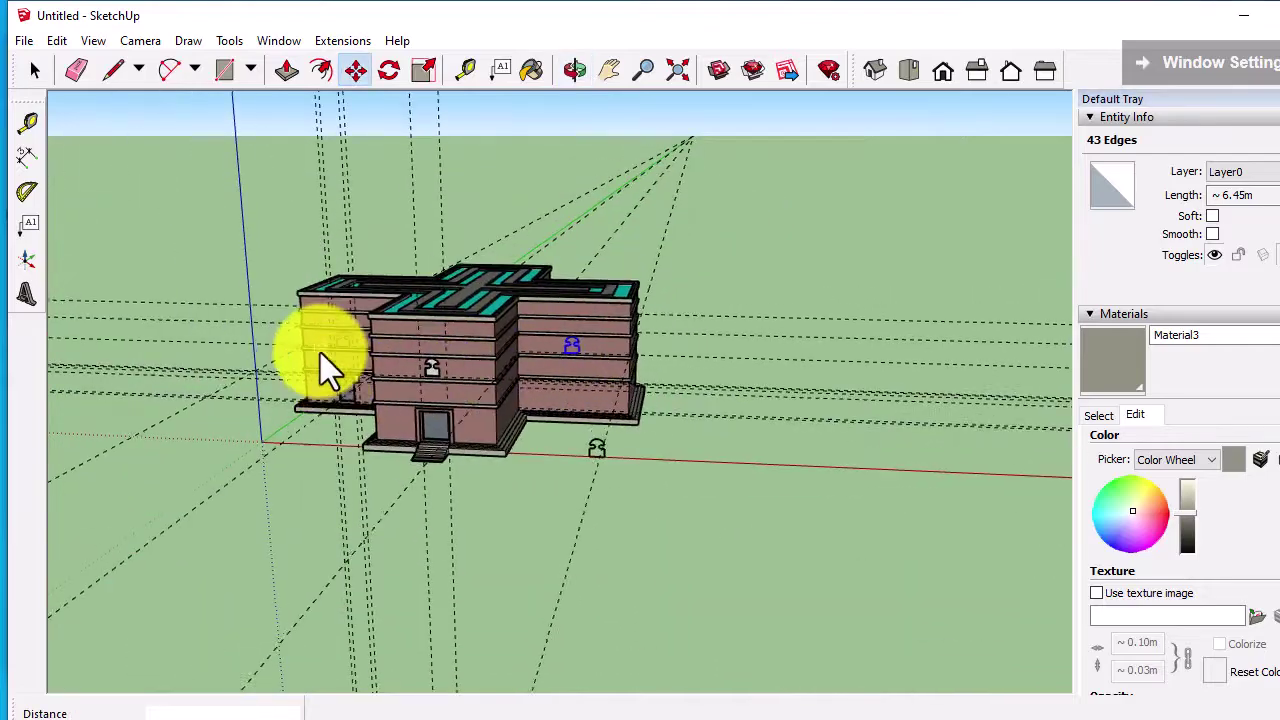
# Rotate the keyhole window outline 90° about the red axis so it stands upright
pyautogui.moveTo(320, 352); pyautogui.dragTo(596, 421, button='middle')
pyautogui.scroll(1, 647, 435)
pyautogui.scroll(2, 610, 440)
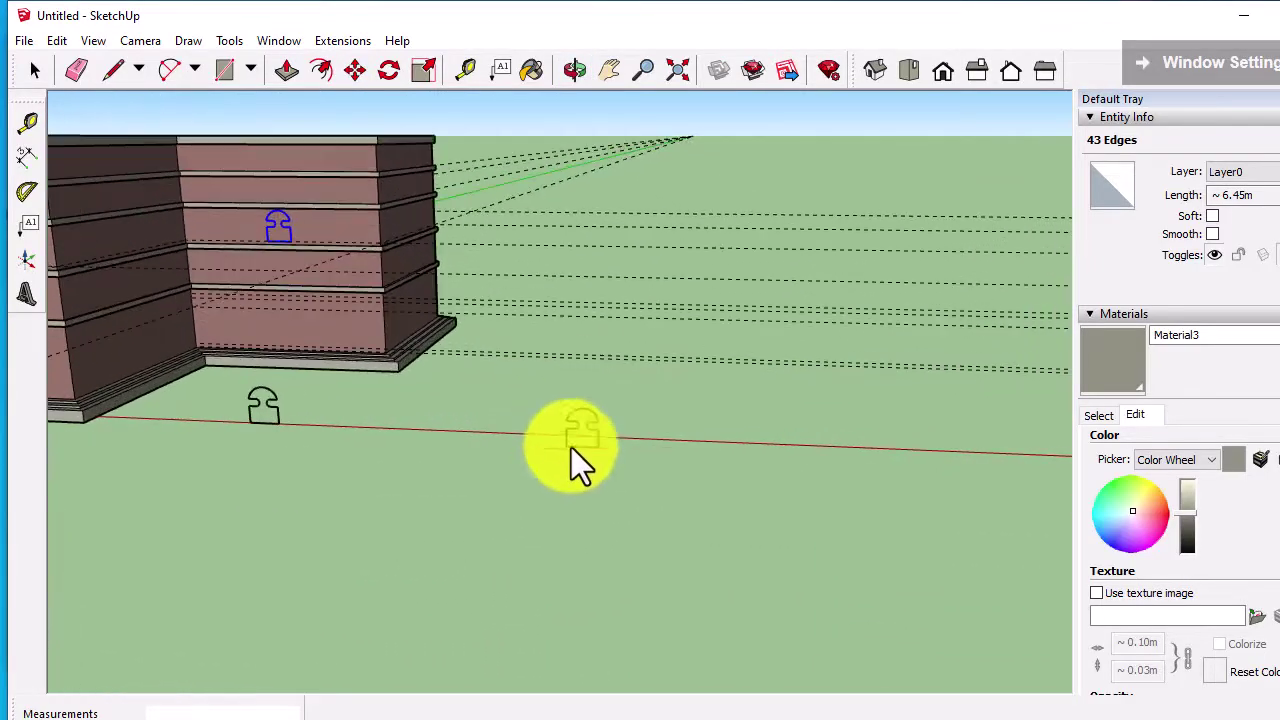
pyautogui.scroll(2, 560, 445)
pyautogui.scroll(2, 540, 450)
pyautogui.press('q')
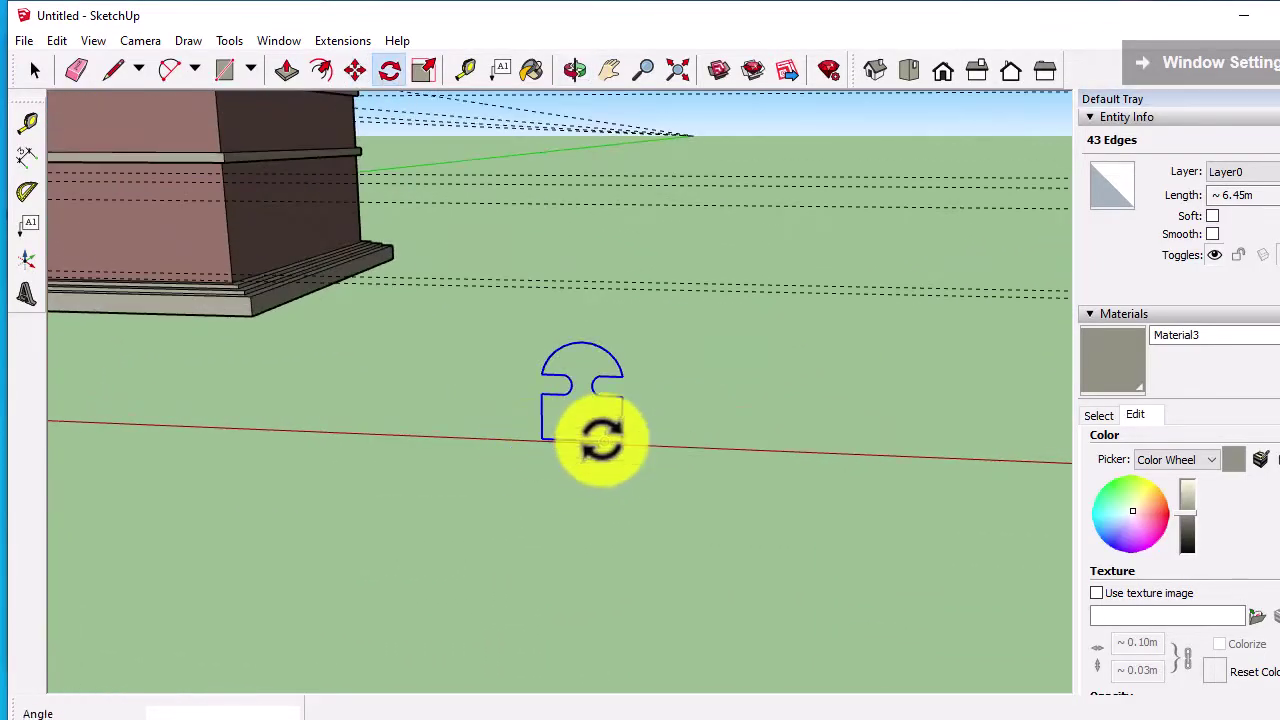
pyautogui.moveTo(634, 443); pyautogui.dragTo(550, 520, button='middle')
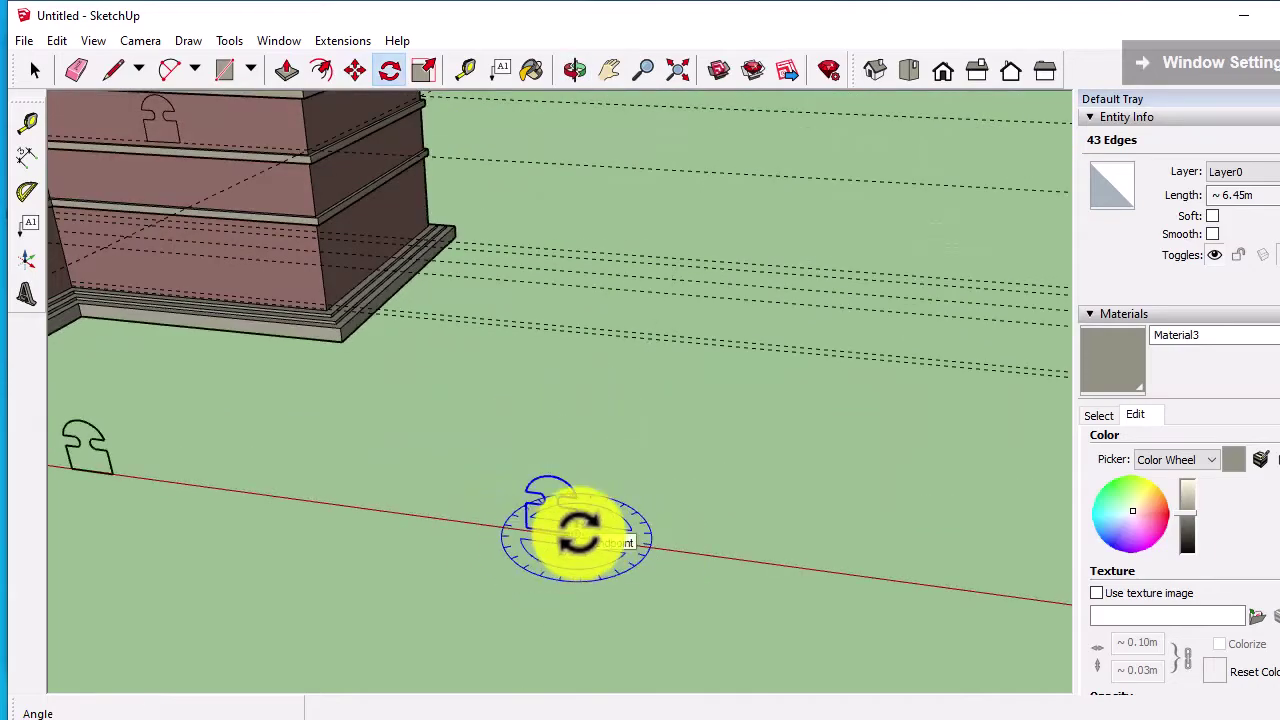
pyautogui.click(575, 535)
pyautogui.click(642, 543)
pyautogui.press('space')
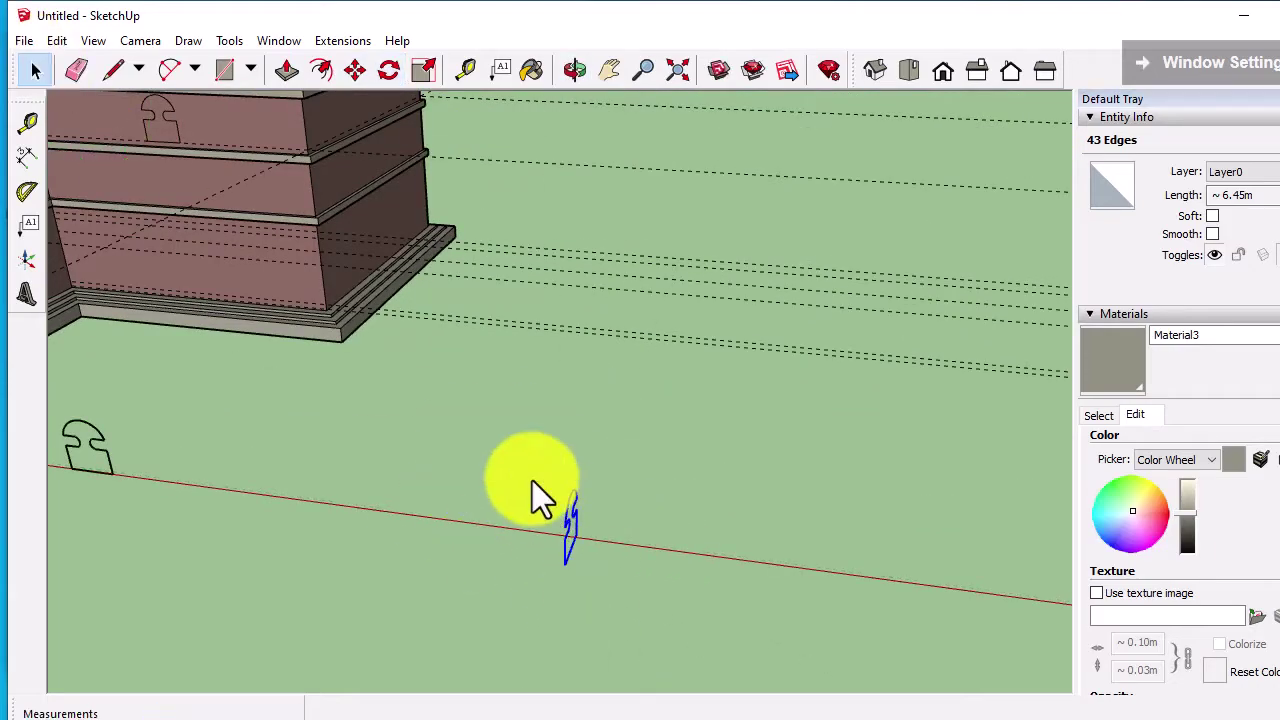
# Orbit to the building's front to view the yellow-glazed keyhole windows and doorway
pyautogui.moveTo(532, 494); pyautogui.dragTo(428, 440, button='middle')
pyautogui.scroll(-3, 400, 420)
pyautogui.scroll(5, 357, 394)
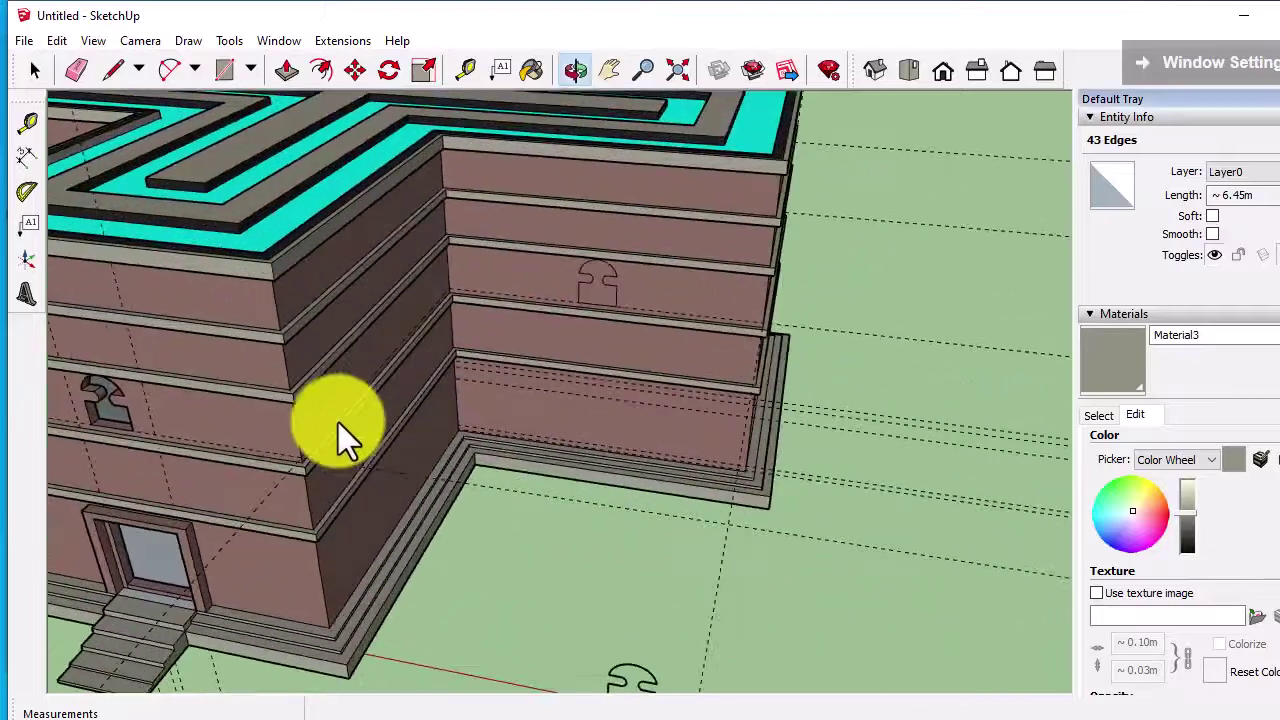
pyautogui.scroll(3, 338, 422)
pyautogui.scroll(2, 327, 351)
pyautogui.scroll(-6, 322, 380)
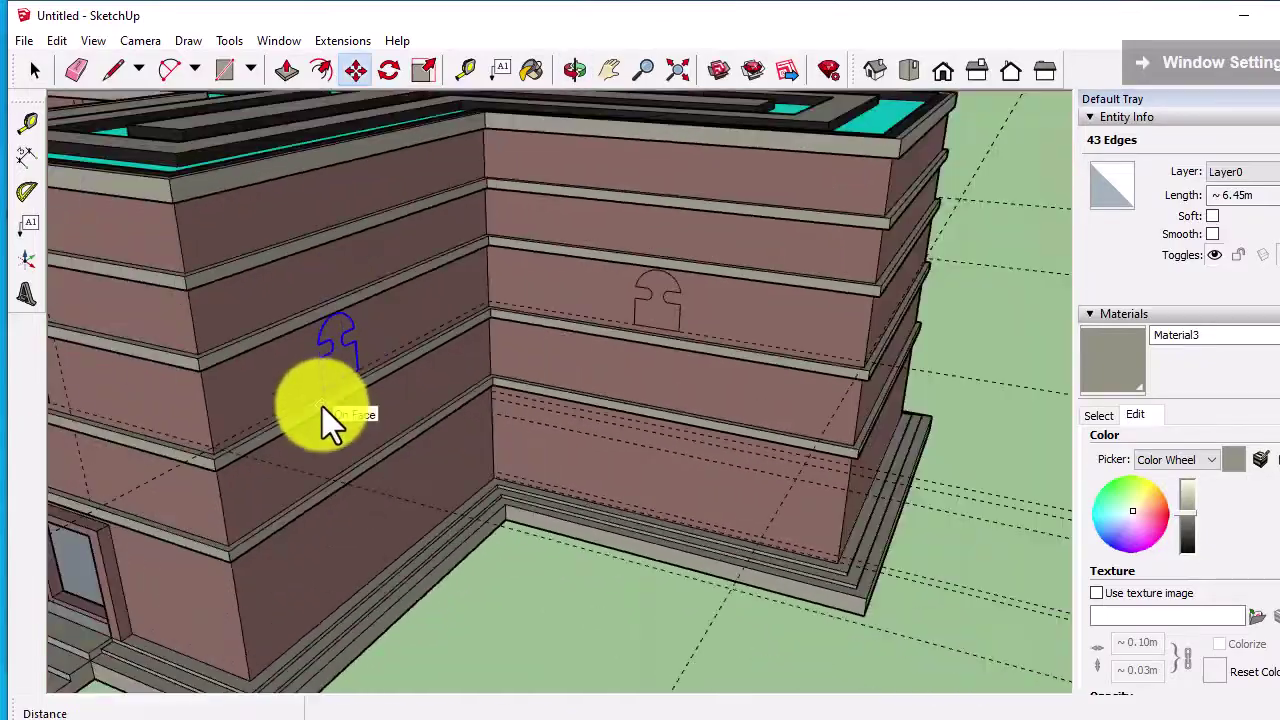
pyautogui.moveTo(430, 700); pyautogui.dragTo(579, 539, button='middle')
pyautogui.scroll(4, 728, 370)
# Place a Tape Measure guide point at the top-right corner of the front door frame
pyautogui.scroll(-3, 635, 498)
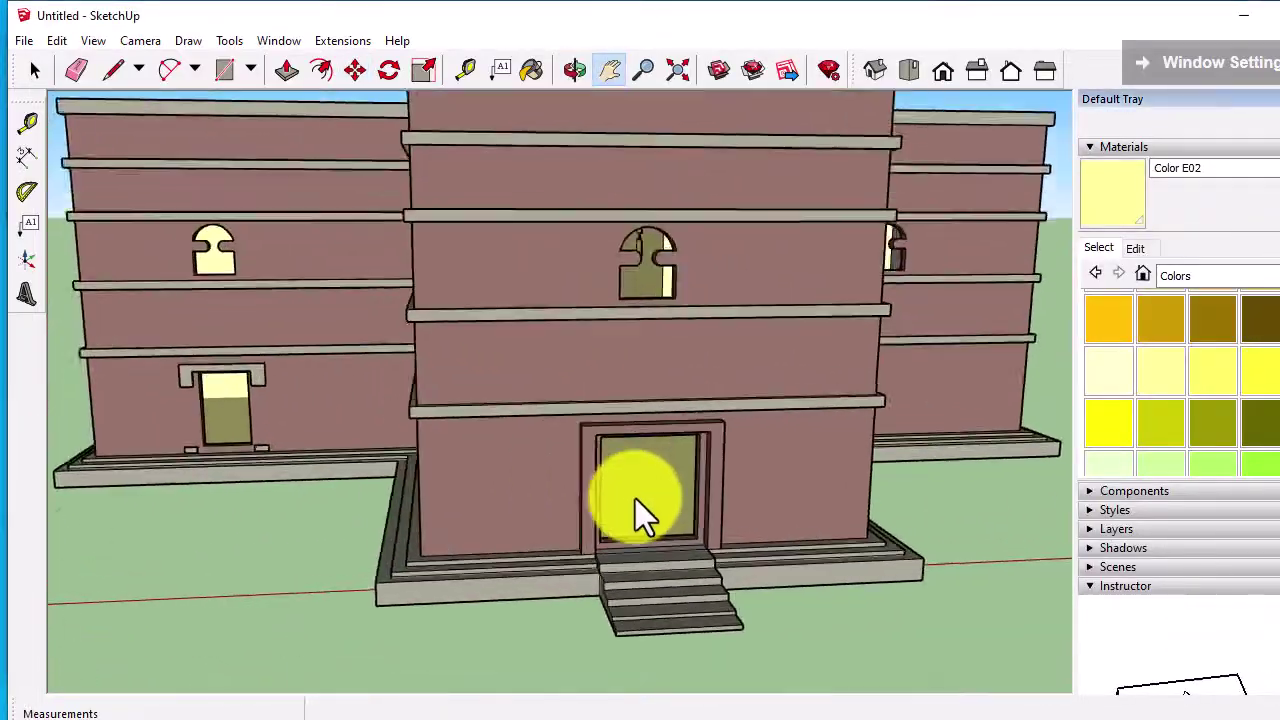
pyautogui.scroll(4, 701, 536)
pyautogui.moveTo(701, 536)
pyautogui.mouseDown(button='middle')
pyautogui.moveTo(715, 514)
pyautogui.moveTo(823, 564)
pyautogui.mouseUp(button='middle')
pyautogui.press('t')
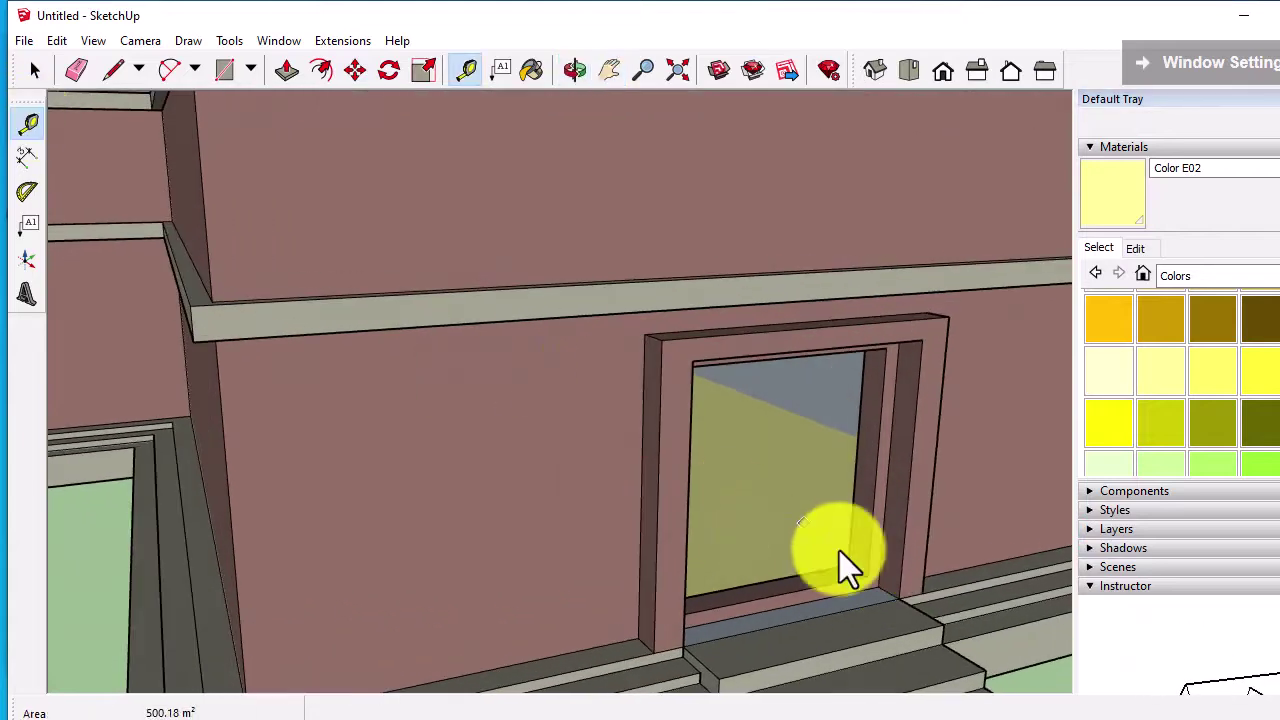
pyautogui.scroll(1, 894, 598)
pyautogui.scroll(-1, 894, 598)
pyautogui.scroll(-3, 886, 598)
pyautogui.scroll(-1, 917, 612)
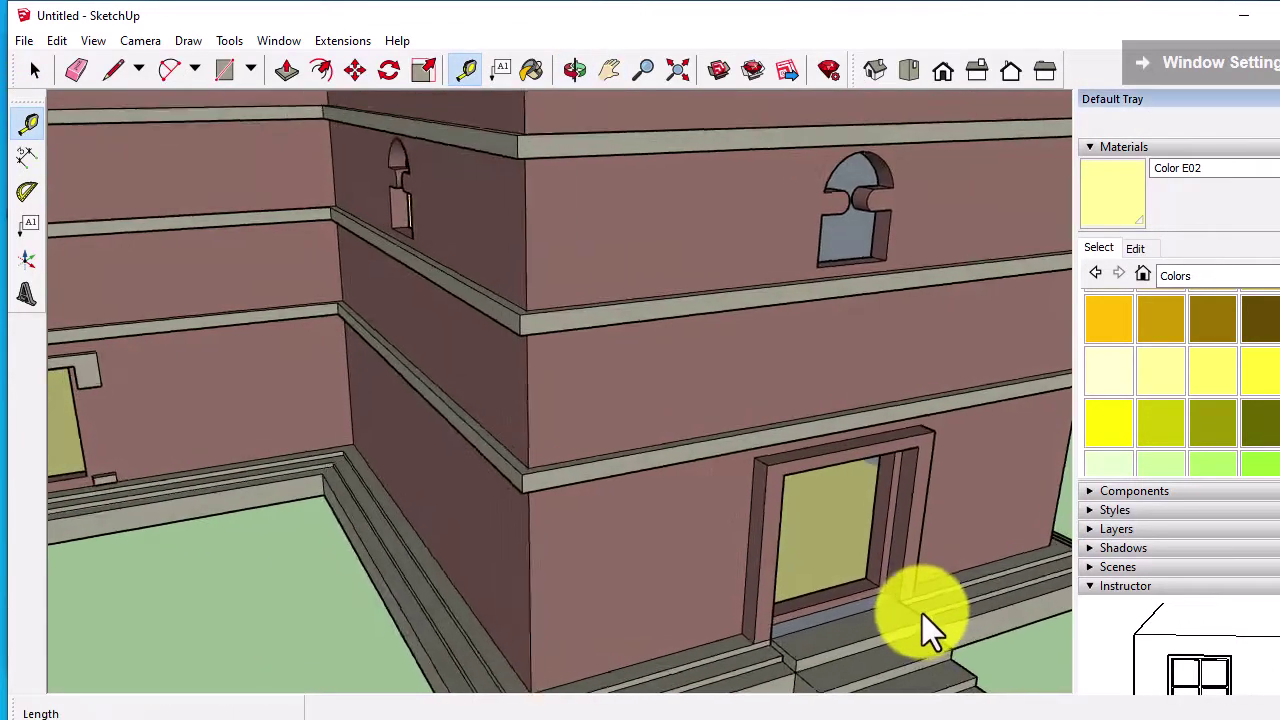
pyautogui.scroll(5, 922, 613)
pyautogui.click(918, 607)
pyautogui.moveTo(909, 312); pyautogui.dragTo(935, 285, button='middle')
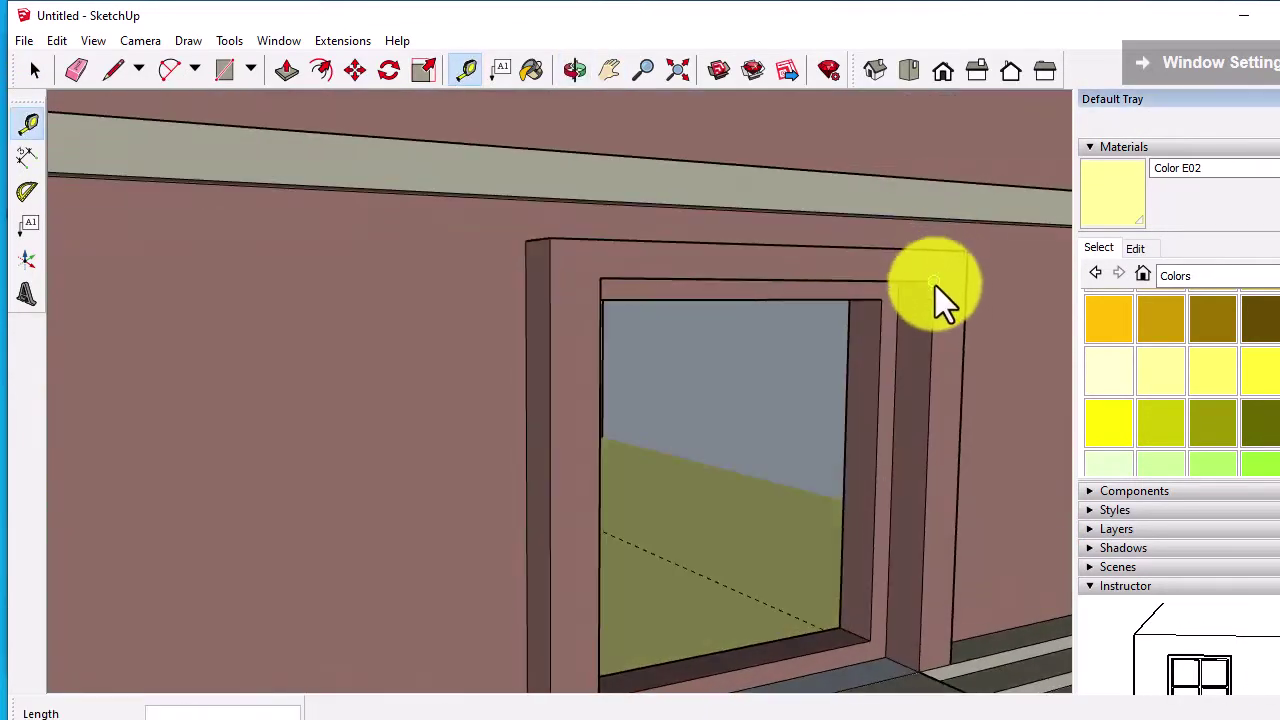
pyautogui.click(934, 281)
# Orbit around the doorway to view the yellow interior face behind the door frame
pyautogui.scroll(-2, 873, 590)
pyautogui.scroll(2, 827, 656)
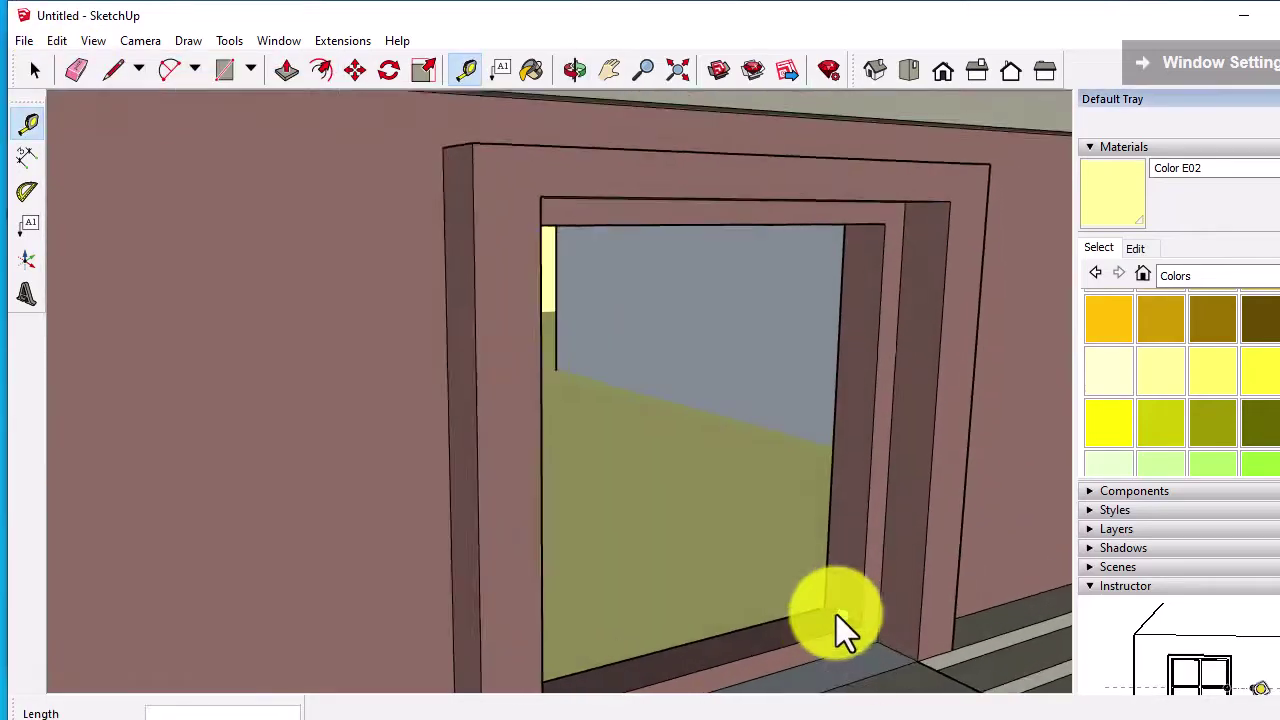
pyautogui.scroll(2, 836, 614)
pyautogui.moveTo(874, 161)
pyautogui.mouseDown(button='middle')
pyautogui.moveTo(758, 321)
pyautogui.moveTo(420, 537)
pyautogui.mouseUp(button='middle')
pyautogui.scroll(3, 386, 586)
pyautogui.scroll(2, 466, 600)
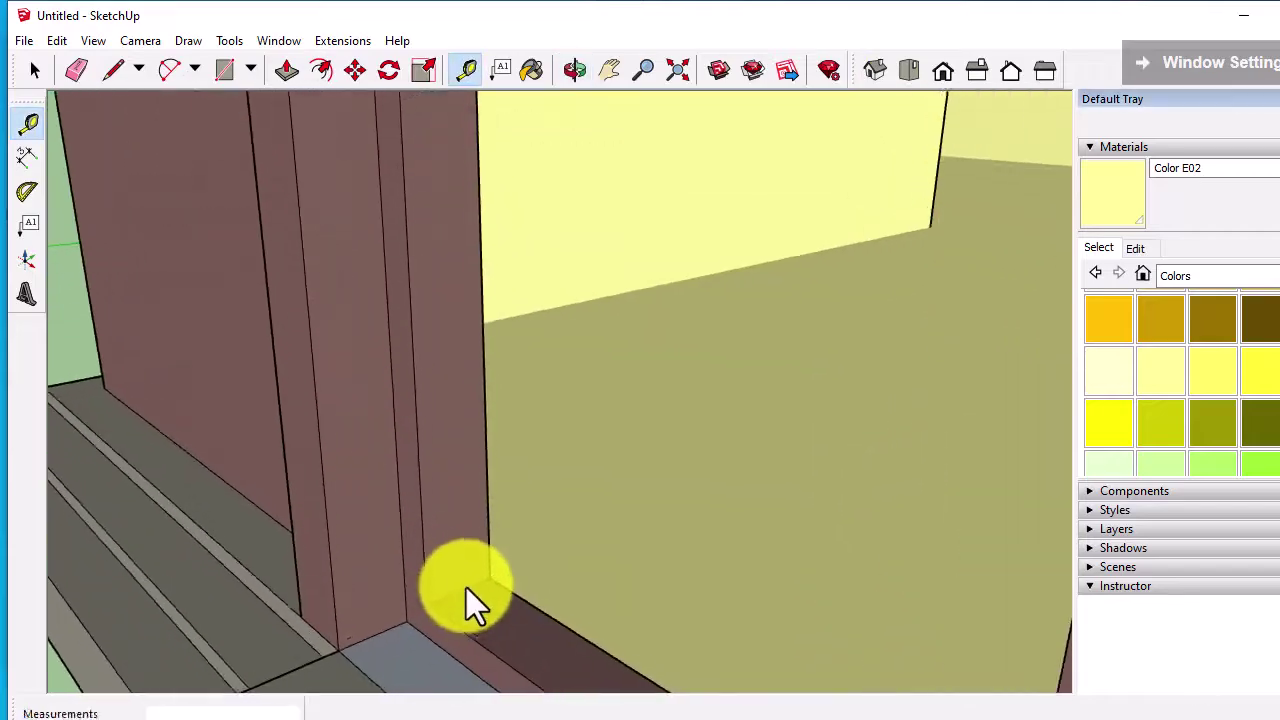
pyautogui.scroll(-3, 466, 590)
pyautogui.scroll(-2, 419, 324)
pyautogui.scroll(2, 447, 284)
# Place a horizontal guide and two vertical guides on the lower front wall for the doorway
pyautogui.scroll(1, 427, 180)
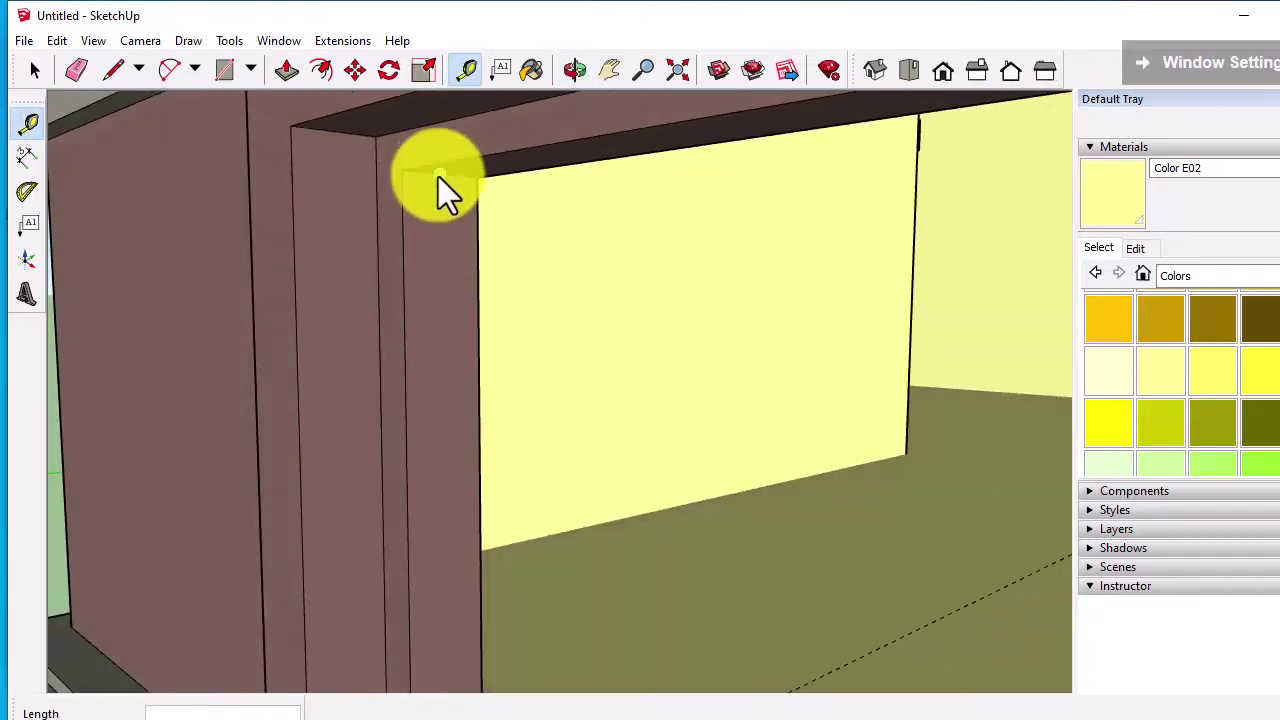
pyautogui.scroll(-5, 438, 176)
pyautogui.scroll(-5, 448, 262)
pyautogui.moveTo(423, 365); pyautogui.dragTo(671, 454, button='middle')
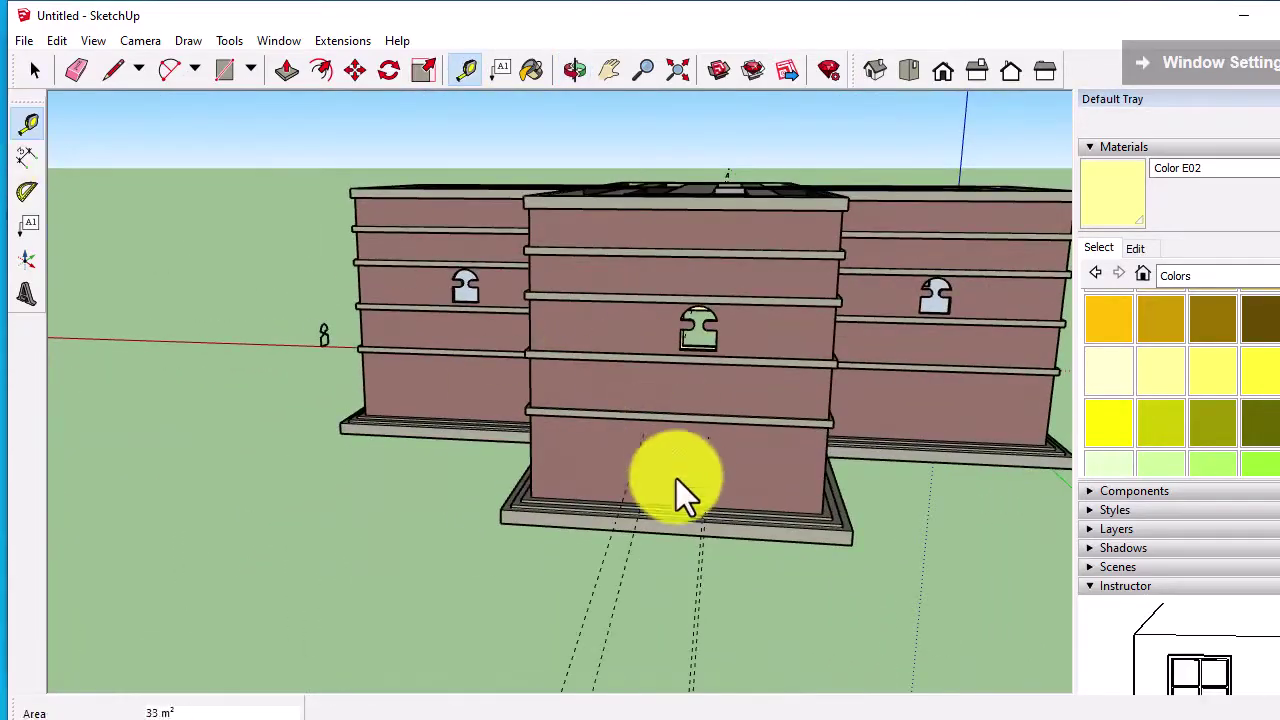
pyautogui.scroll(3, 690, 495)
pyautogui.scroll(2, 700, 505)
pyautogui.click(705, 483)
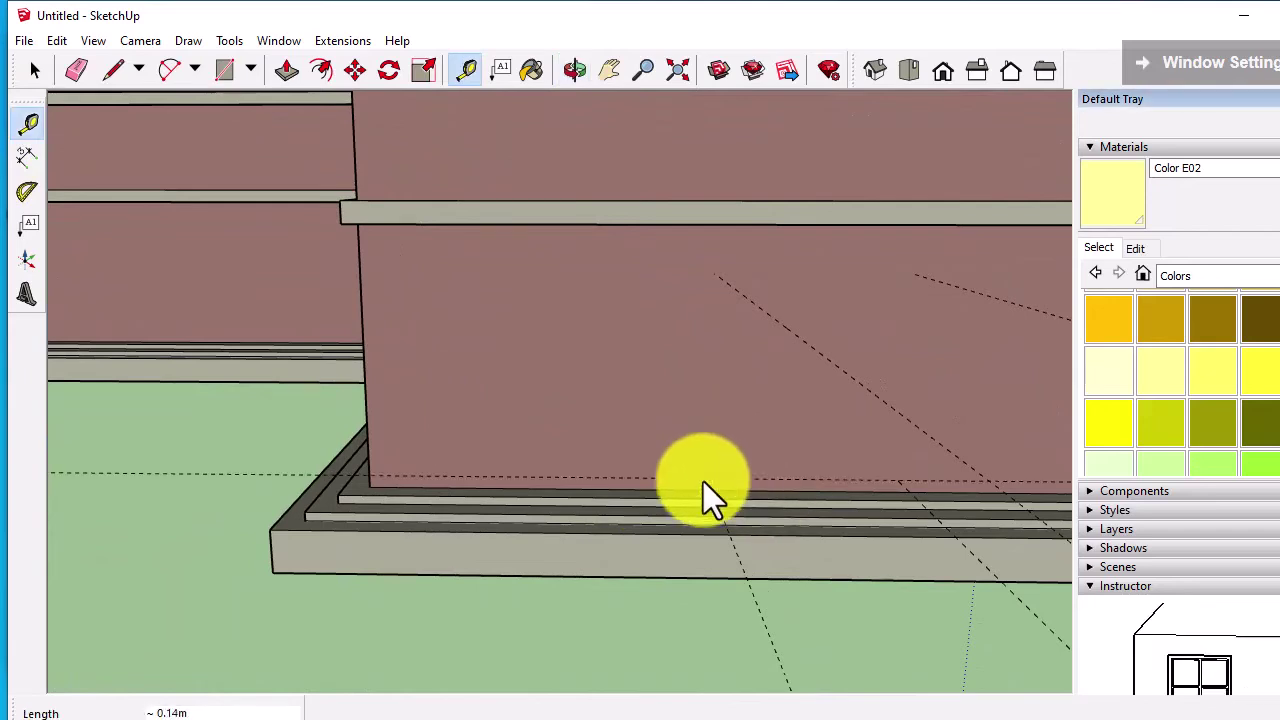
pyautogui.click(721, 276)
pyautogui.click(369, 325)
pyautogui.click(715, 337)
pyautogui.click(711, 337)
pyautogui.click(922, 278)
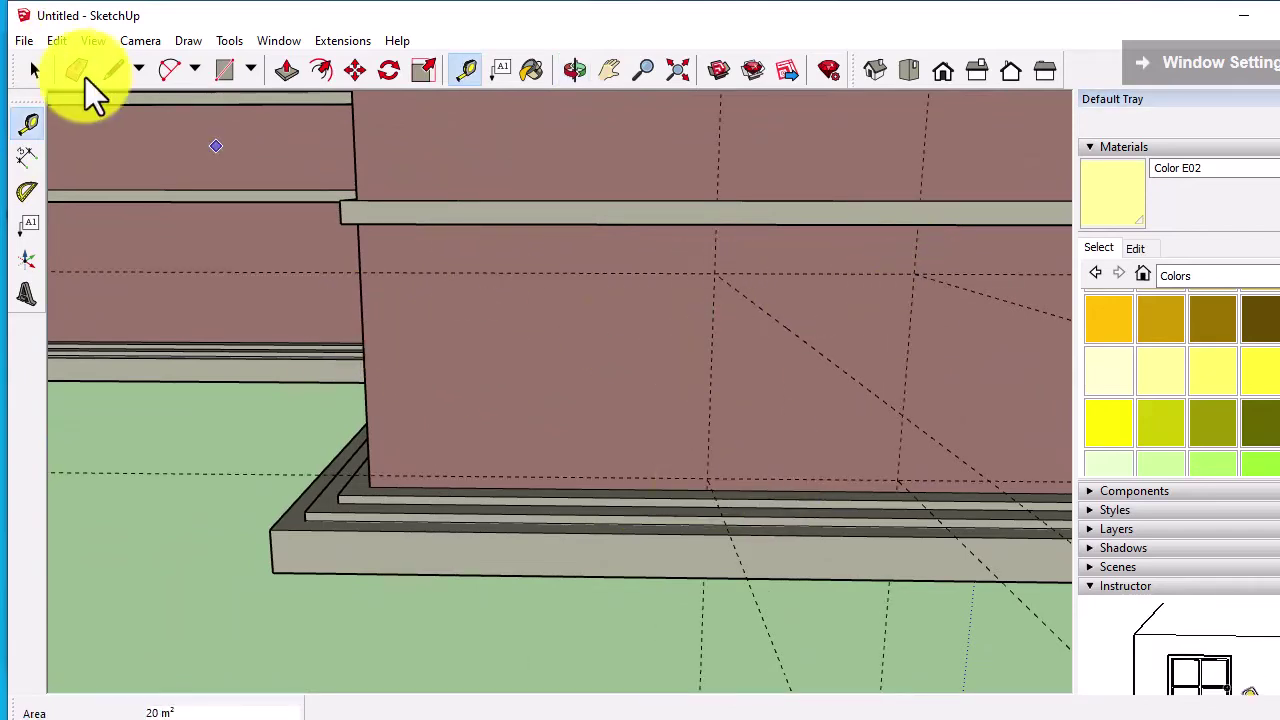
# Trace a rectangular doorway outline between the guides with the Line tool
pyautogui.click(113, 69)
pyautogui.click(913, 274)
pyautogui.click(714, 274)
pyautogui.click(707, 483)
pyautogui.click(898, 483)
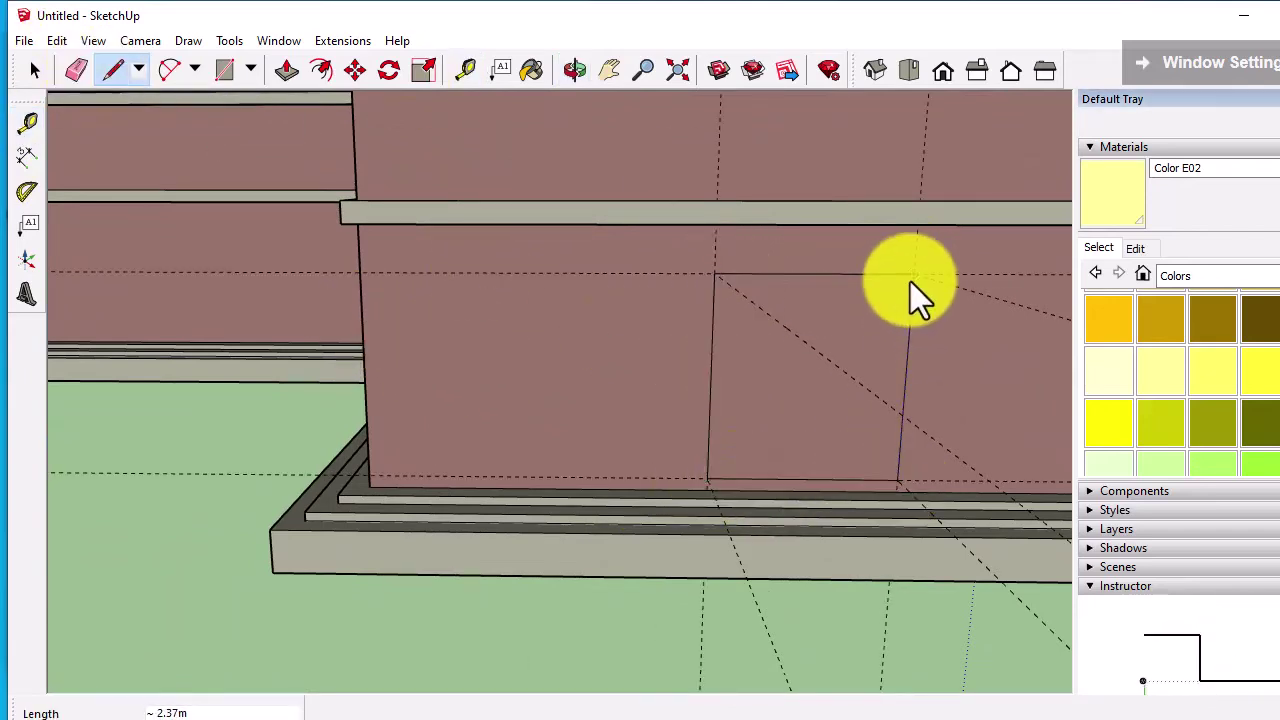
pyautogui.click(913, 274)
# Push/Pull the doorway face 0.3 into the wall
pyautogui.press('p')
pyautogui.click(760, 383)
pyautogui.write('0.3')
pyautogui.press('Return')
pyautogui.scroll(-2, 750, 380)
pyautogui.scroll(3, 739, 380)
pyautogui.click(27, 122)
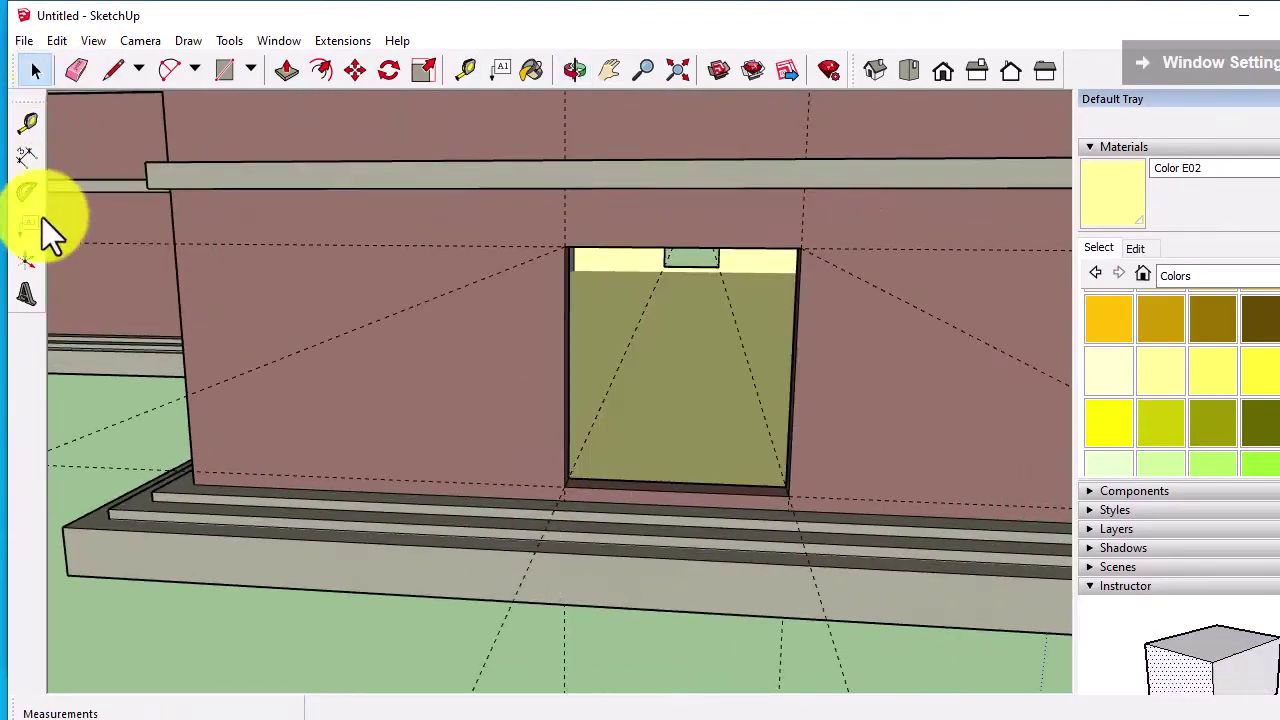
# Place Tape Measure guides above and beside the new doorway for its frame
pyautogui.press('space')
pyautogui.moveTo(757, 245)
pyautogui.mouseDown(button='middle')
pyautogui.moveTo(120, 114)
pyautogui.moveTo(617, 410)
pyautogui.moveTo(741, 412)
pyautogui.mouseUp(button='middle')
pyautogui.scroll(3, 760, 405)
pyautogui.press('t')
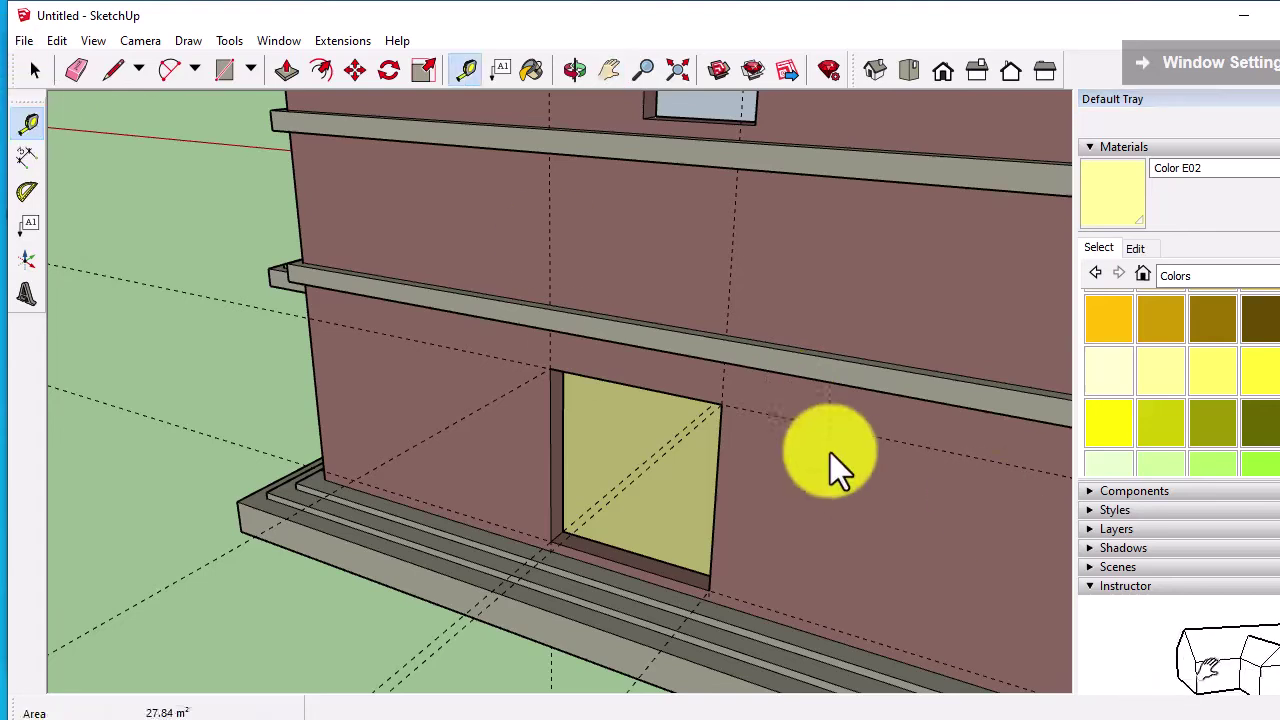
pyautogui.click(731, 376)
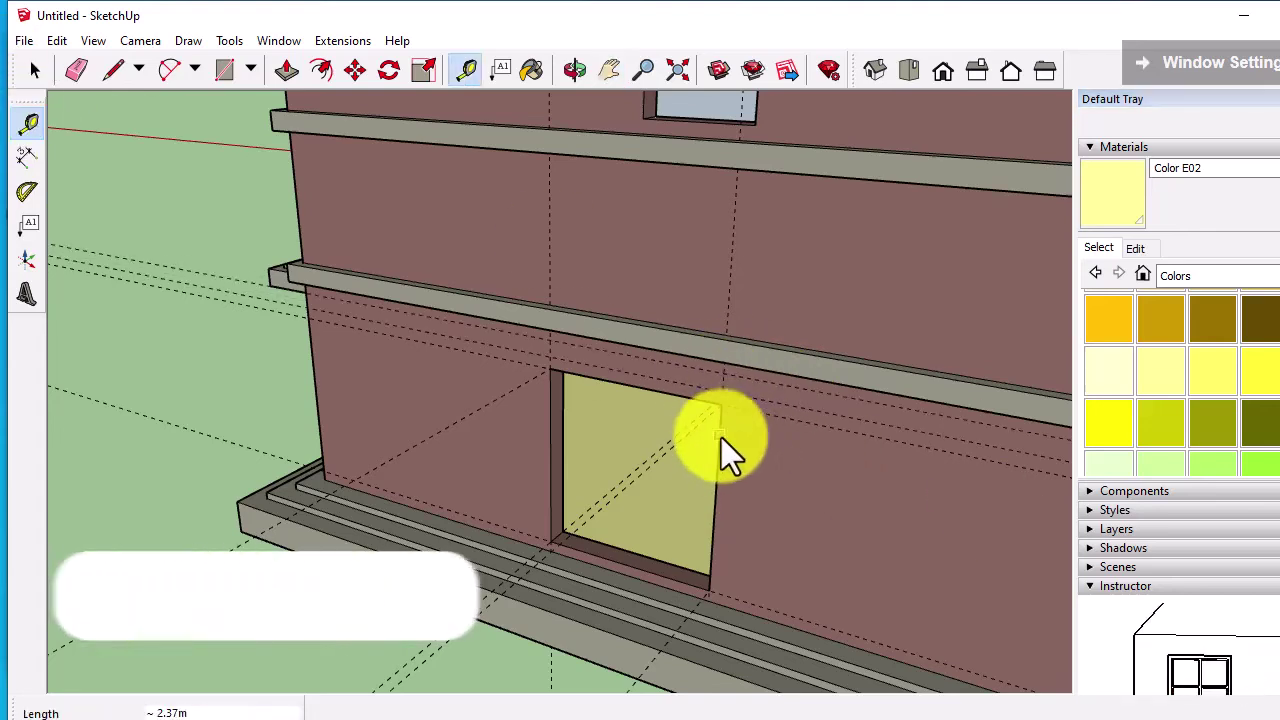
pyautogui.click(720, 436)
pyautogui.click(740, 440)
pyautogui.click(550, 457)
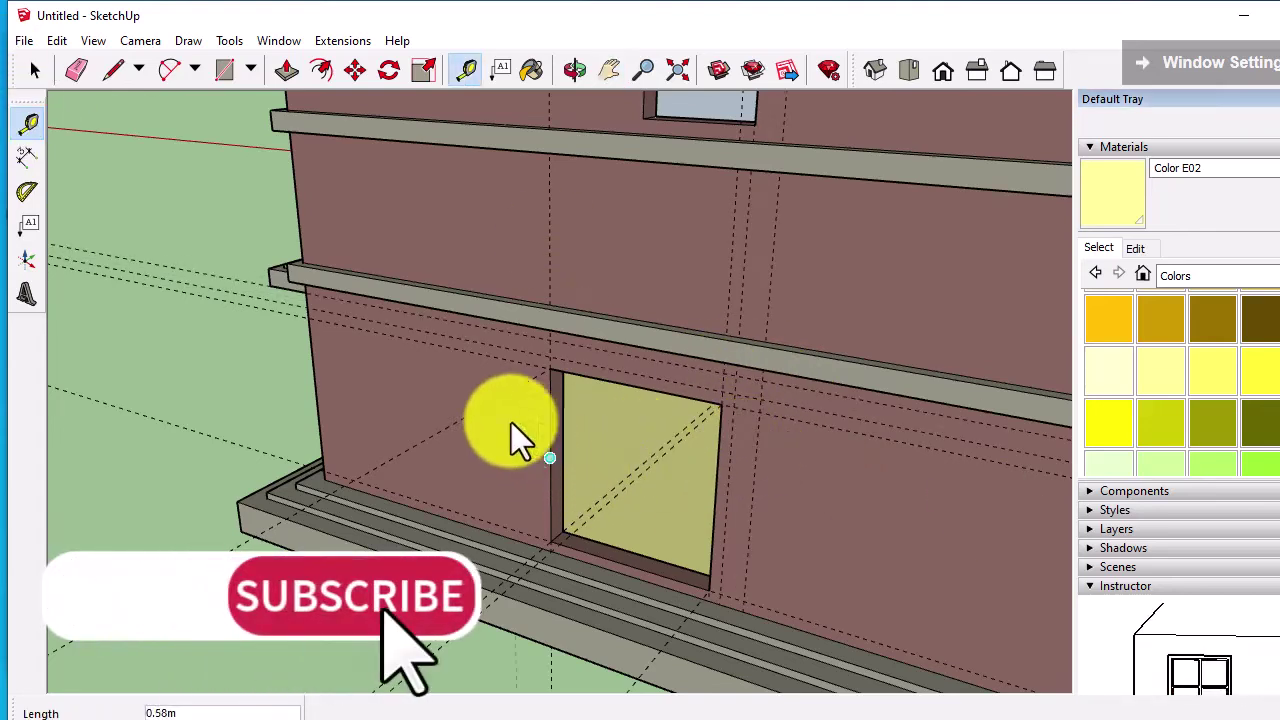
# Trace the door-frame outline around the doorway with the Line tool
pyautogui.moveTo(501, 395); pyautogui.dragTo(517, 485, button='middle')
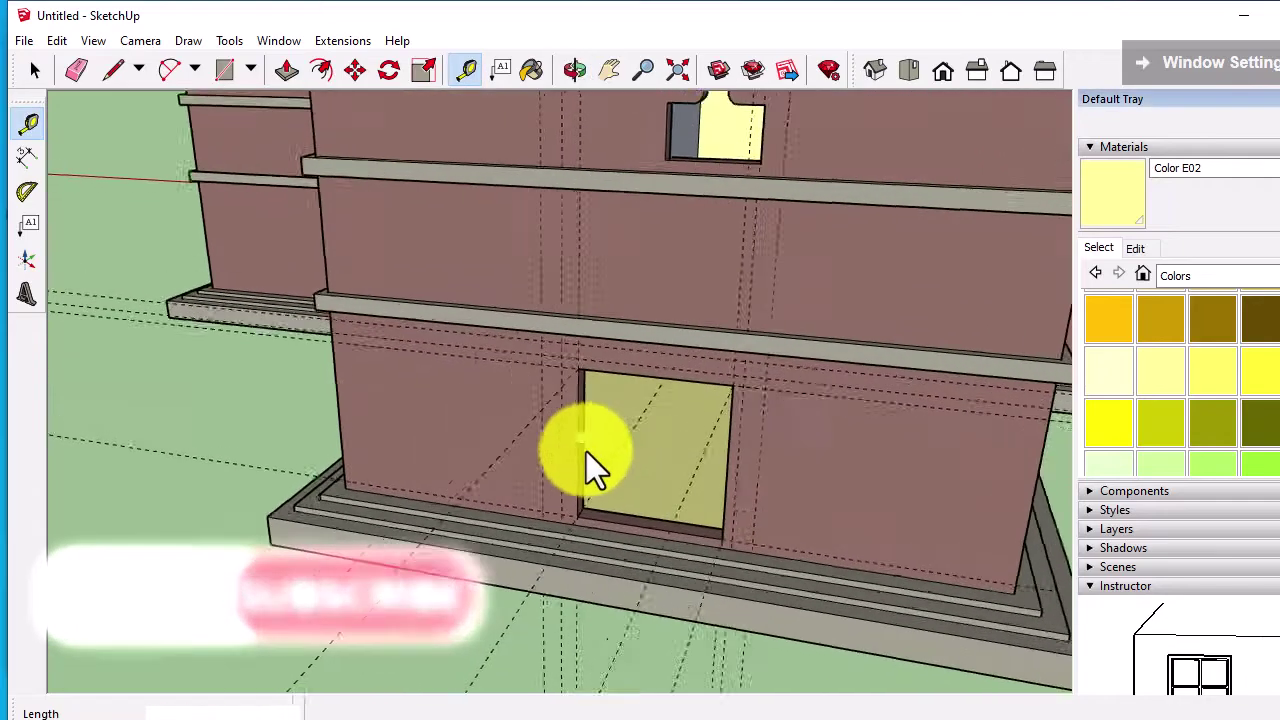
pyautogui.press('l')
pyautogui.click(542, 498)
pyautogui.click(541, 320)
pyautogui.click(771, 335)
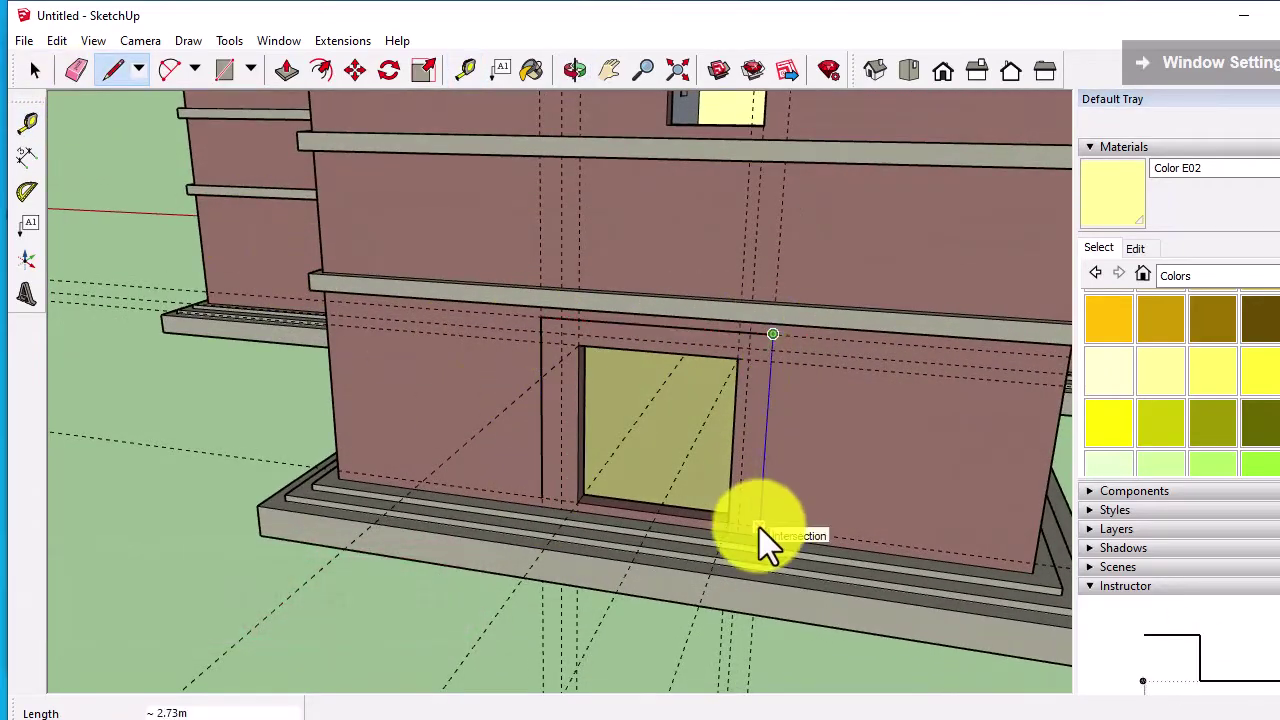
pyautogui.click(734, 529)
pyautogui.scroll(2, 734, 529)
pyautogui.click(748, 298)
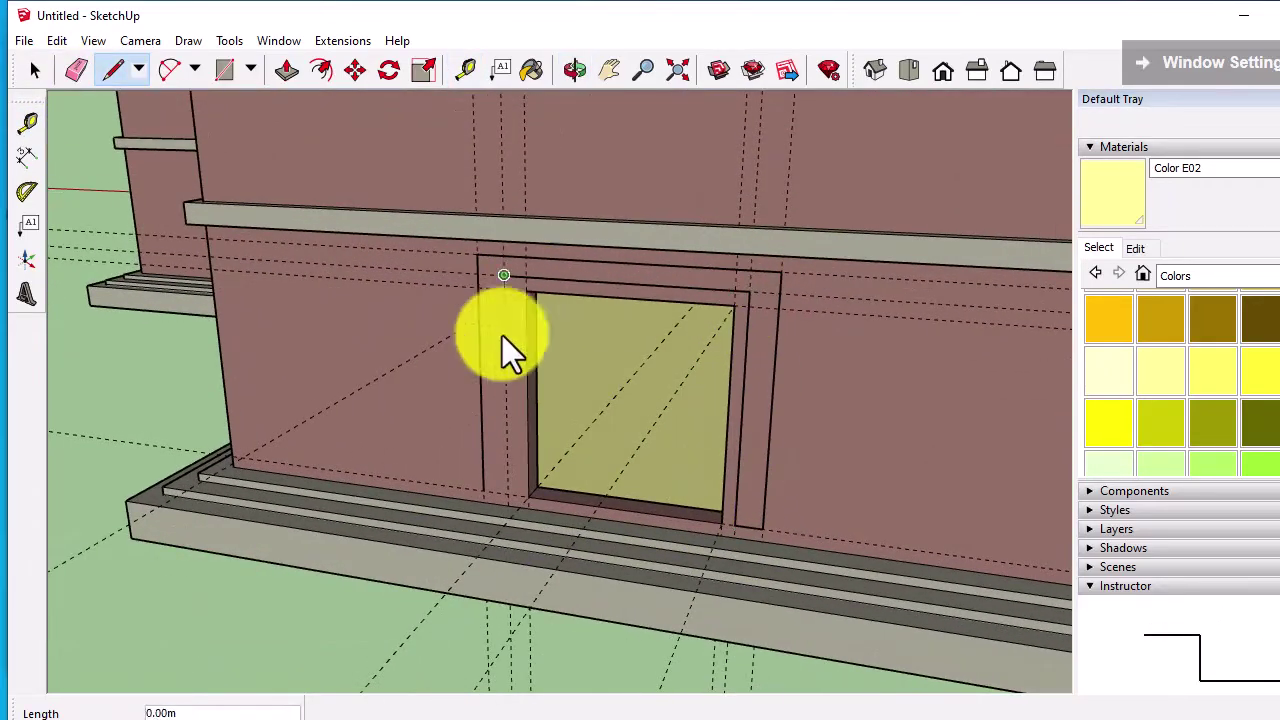
pyautogui.click(504, 275)
pyautogui.click(506, 496)
# Push/Pull the frame face out 0.15 from the wall
pyautogui.press('p')
pyautogui.moveTo(526, 382); pyautogui.dragTo(486, 372)
pyautogui.write('.15')
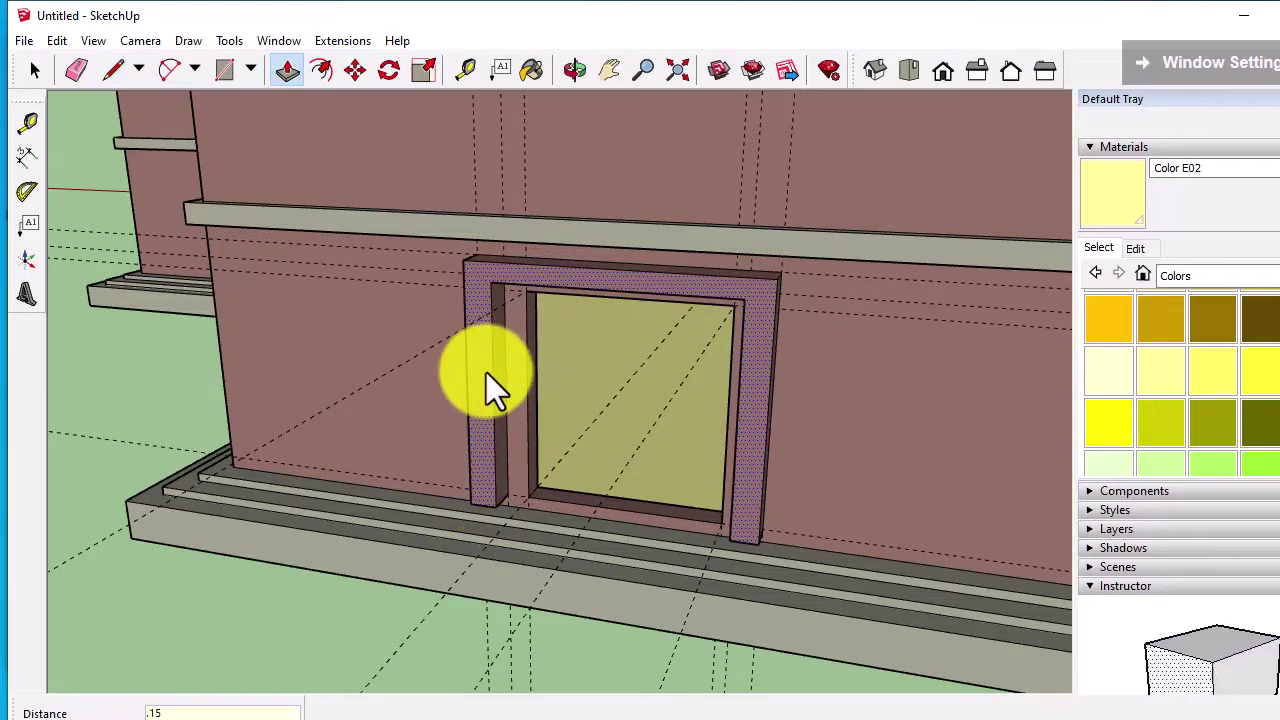
pyautogui.press('Return')
pyautogui.scroll(1, 508, 392)
pyautogui.moveTo(508, 392); pyautogui.dragTo(508, 415, button='middle')
# Paint the keyhole window yellow with the Paint Bucket
pyautogui.press('b')
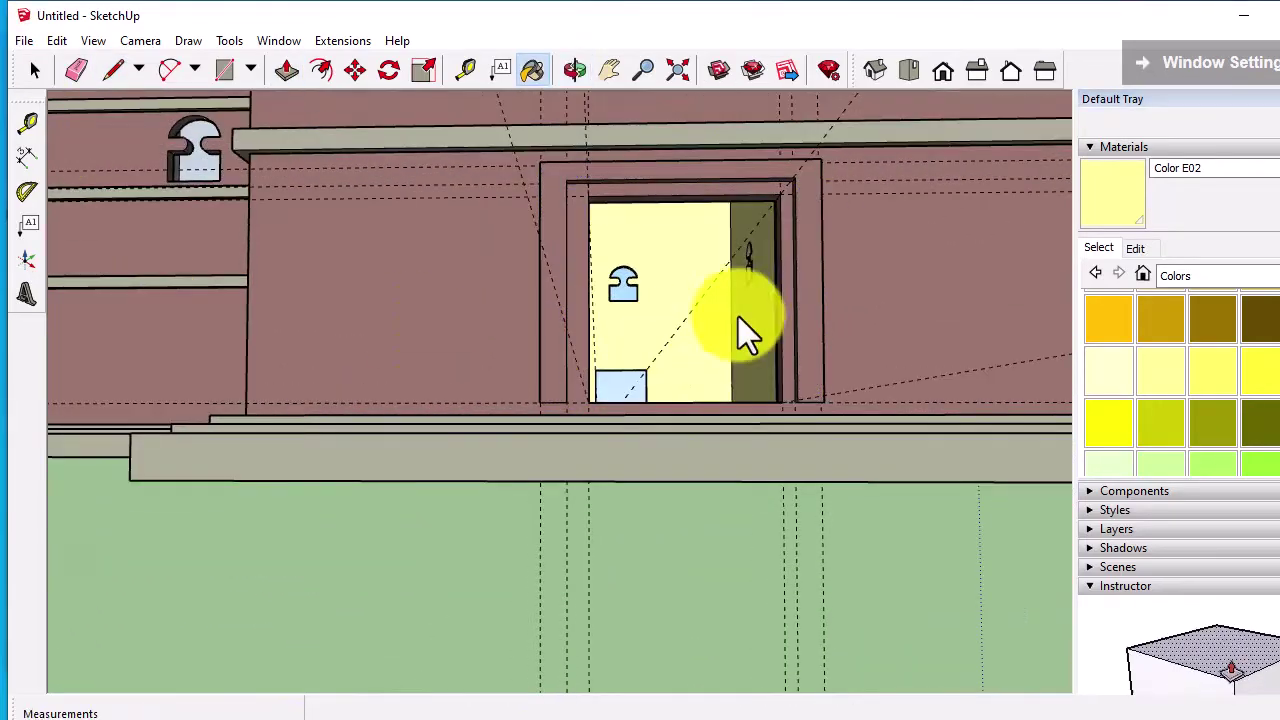
pyautogui.scroll(2, 738, 316)
pyautogui.scroll(-5, 782, 330)
pyautogui.click(765, 287)
pyautogui.moveTo(727, 296)
pyautogui.mouseDown(button='middle')
pyautogui.moveTo(765, 287)
pyautogui.moveTo(707, 335)
pyautogui.mouseUp(button='middle')
# Draw a line from the keyhole window's lower-left corner, then undo it
pyautogui.click(35, 69)
pyautogui.scroll(4, 650, 360)
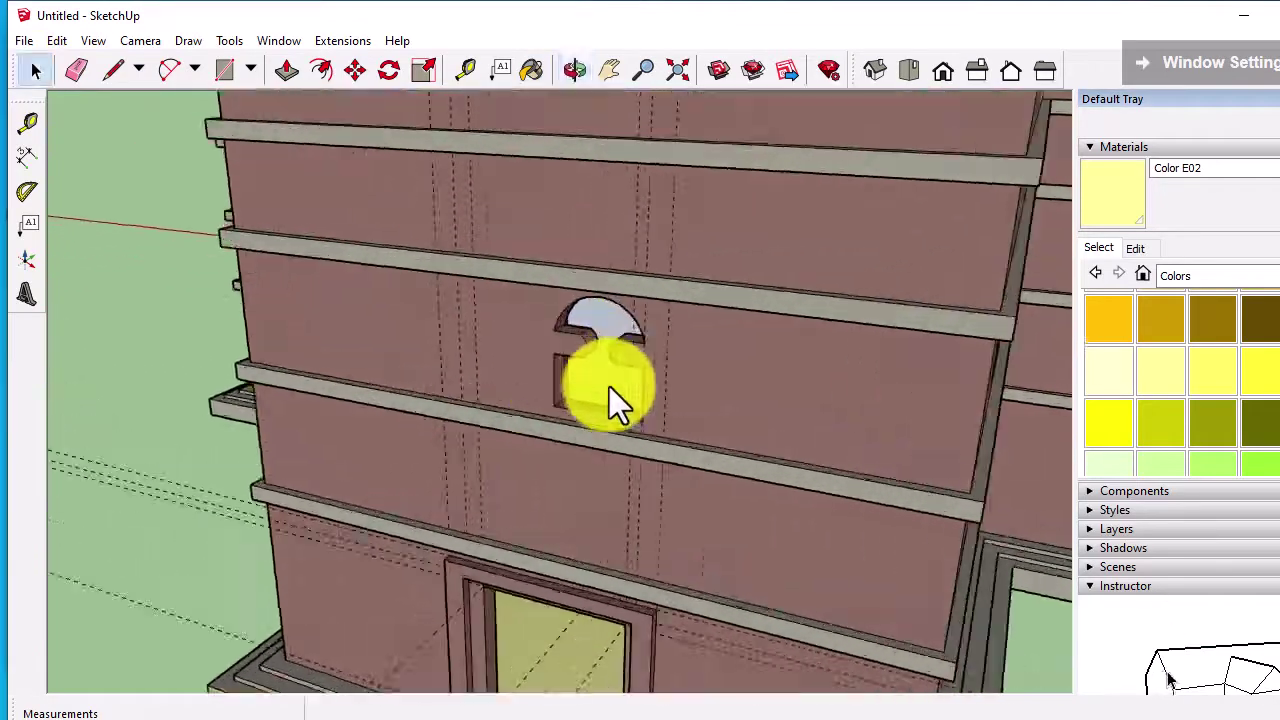
pyautogui.scroll(3, 575, 435)
pyautogui.press('l')
pyautogui.click(532, 631)
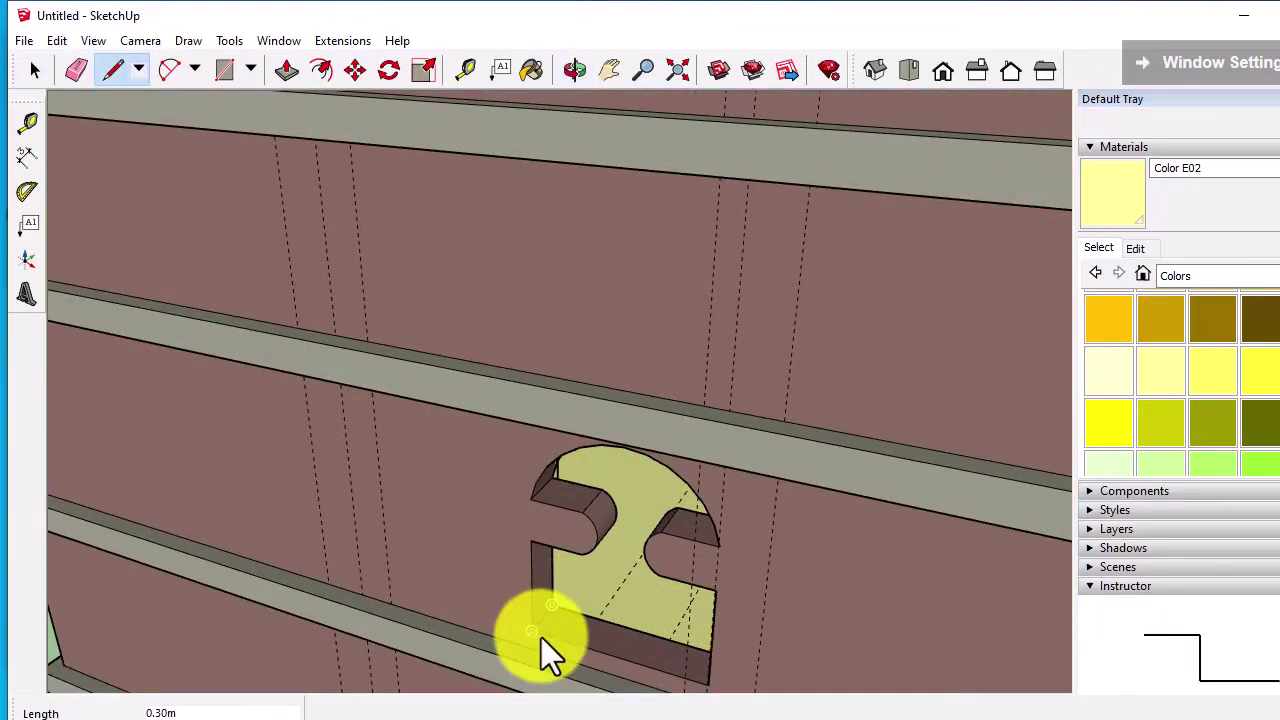
pyautogui.click(706, 675)
pyautogui.scroll(-5, 542, 506)
pyautogui.moveTo(542, 506)
pyautogui.mouseDown(button='middle')
pyautogui.moveTo(644, 528)
pyautogui.moveTo(569, 463)
pyautogui.mouseUp(button='middle')
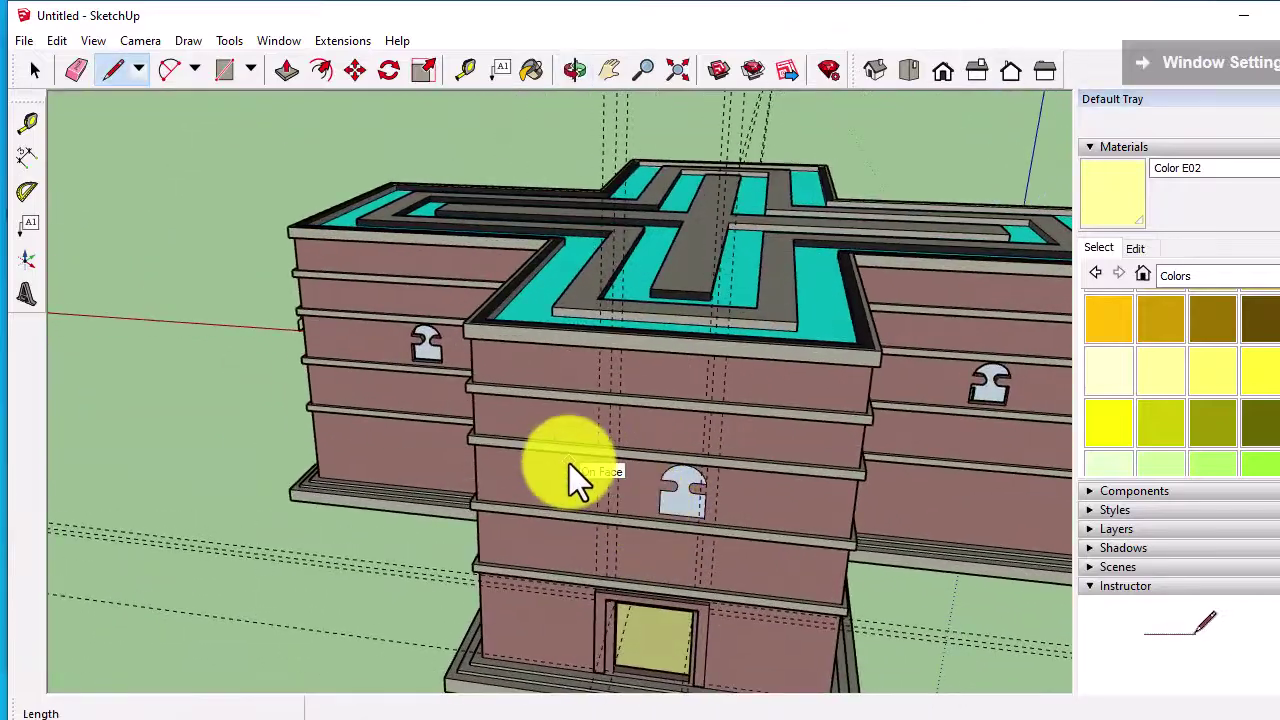
pyautogui.click(57, 40)
pyautogui.click(64, 60)
# Close the keyhole outline on the front tower wall into a face
pyautogui.scroll(3, 657, 558)
pyautogui.scroll(3, 657, 558)
pyautogui.scroll(2, 614, 576)
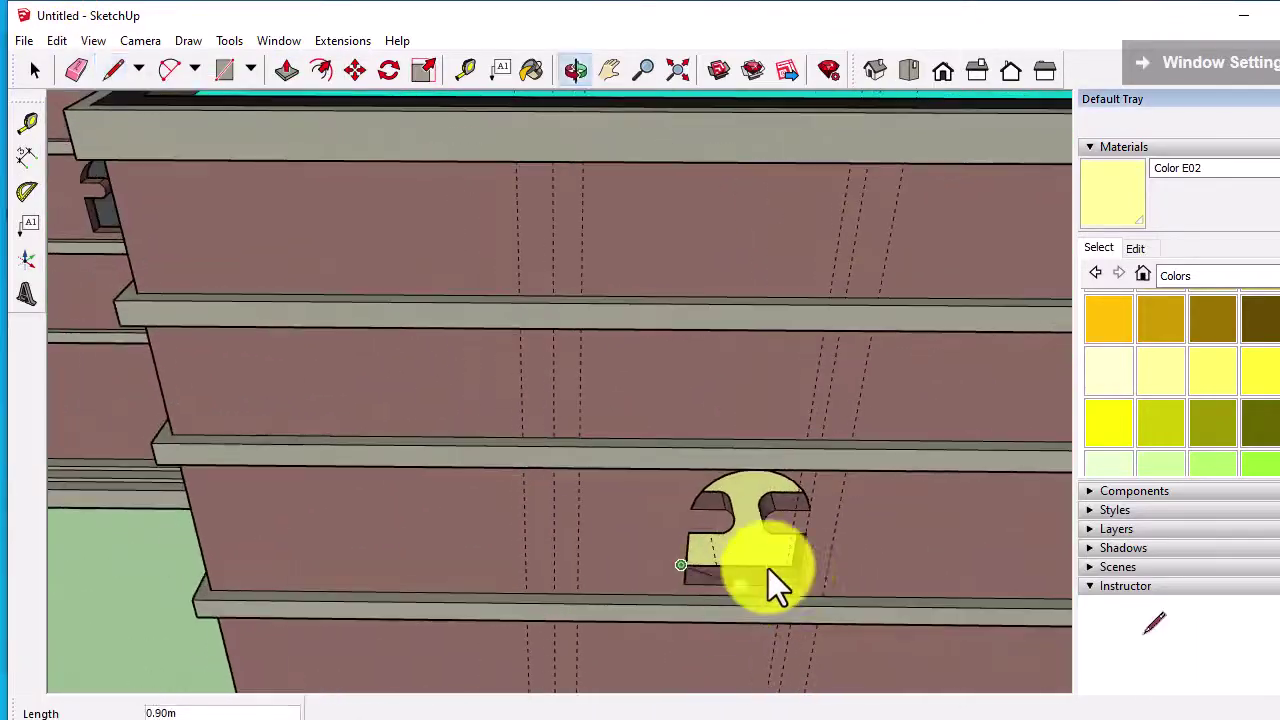
pyautogui.click(681, 591)
pyautogui.press('space')
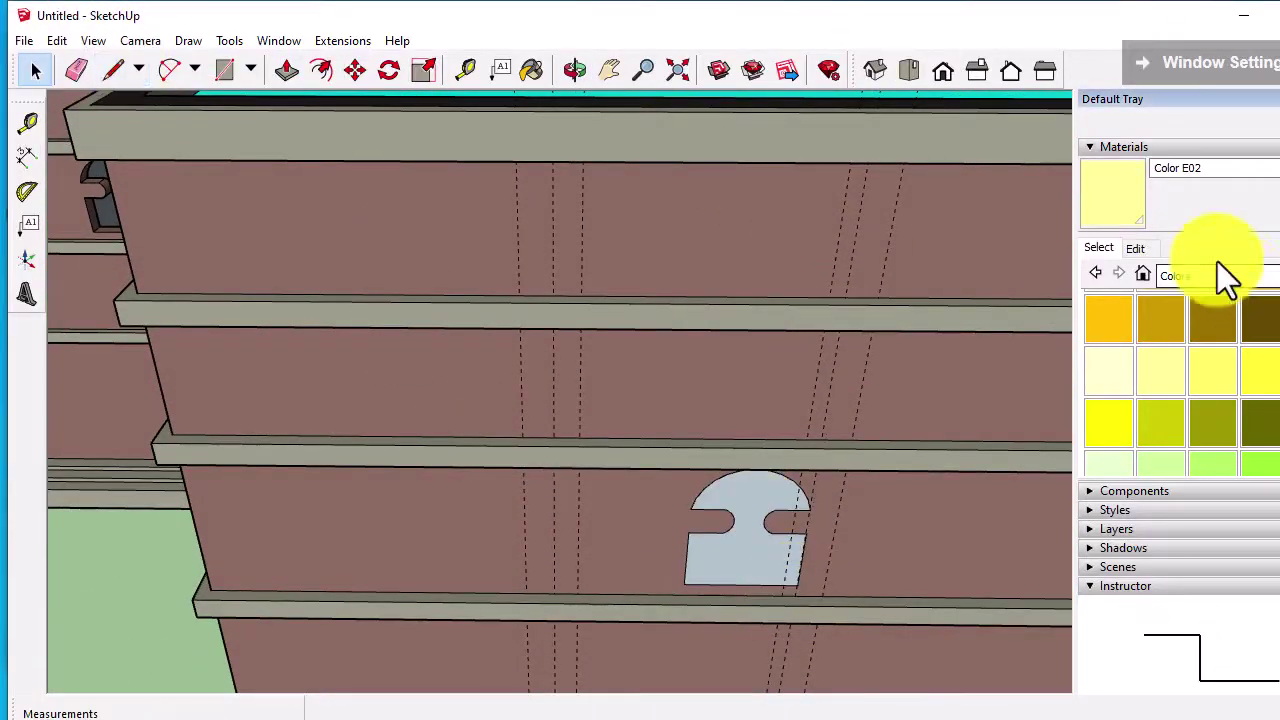
# Create Material5 from the brick wall image and paint the keyhole face with it
pyautogui.scroll(5, 1230, 420)
pyautogui.click(1247, 352)
pyautogui.click(789, 457)
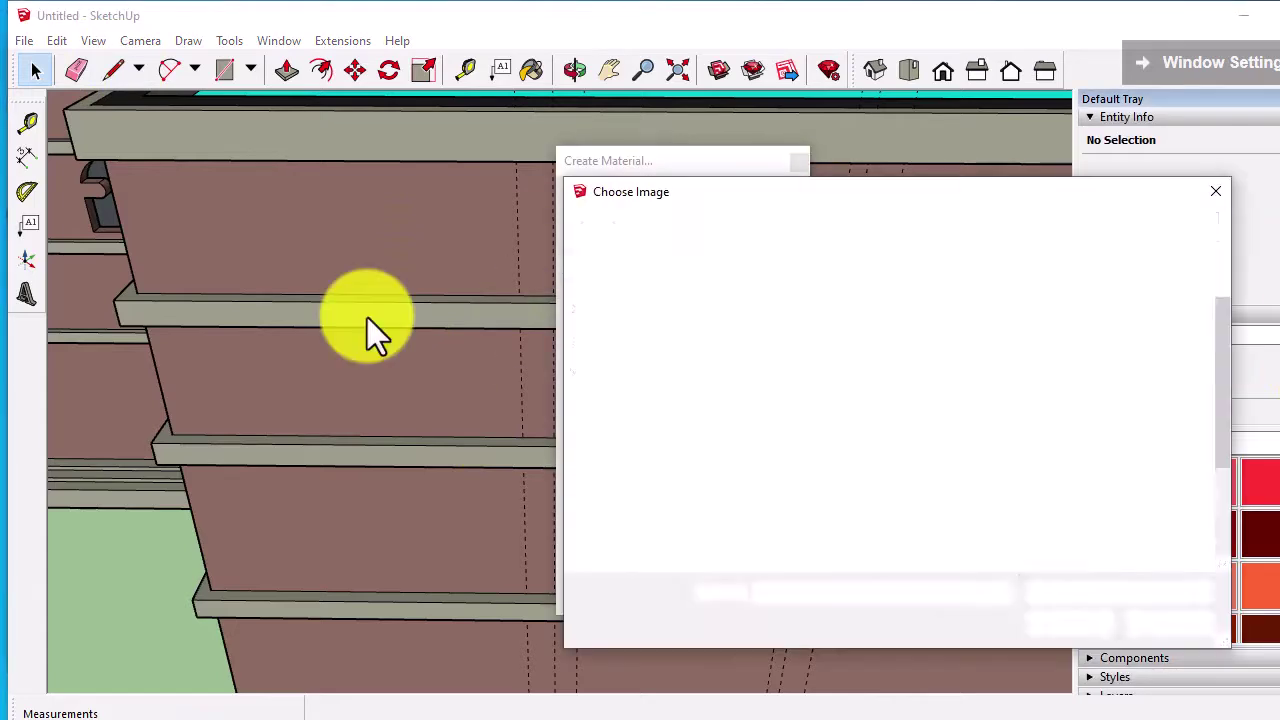
pyautogui.doubleClick(1028, 480)
pyautogui.click(646, 607)
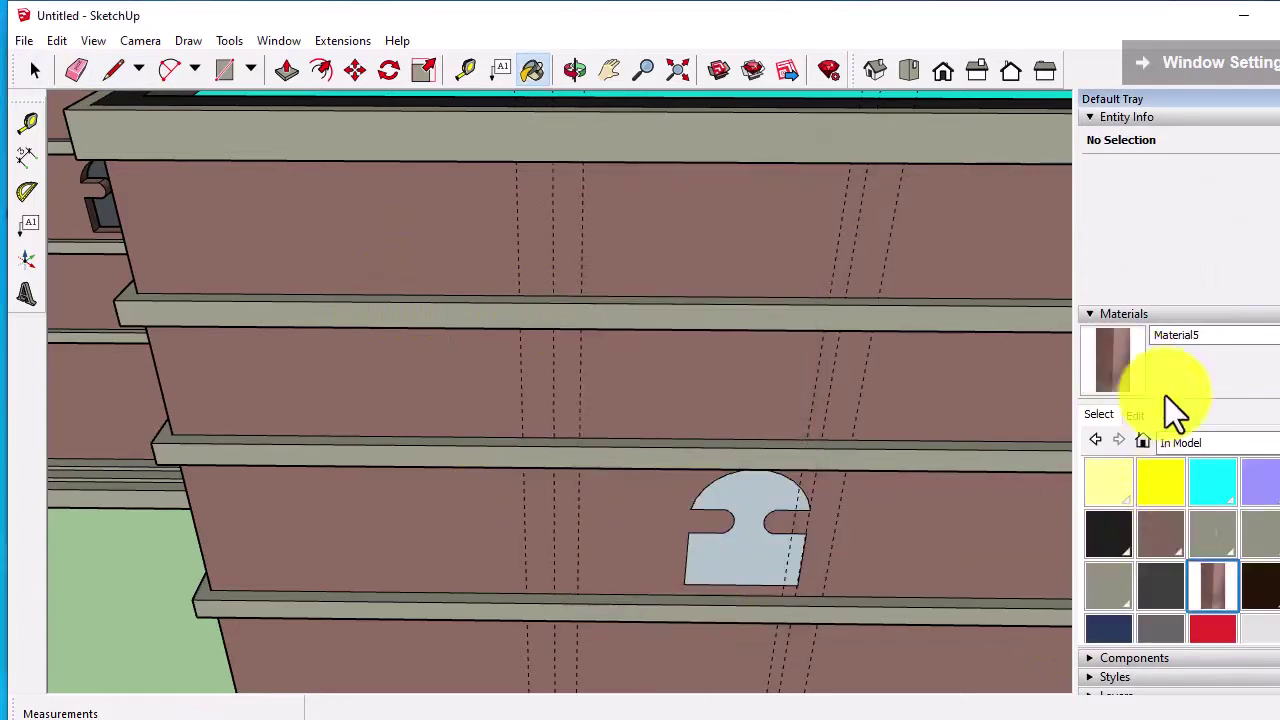
pyautogui.click(1135, 414)
pyautogui.click(1097, 593)
pyautogui.click(740, 540)
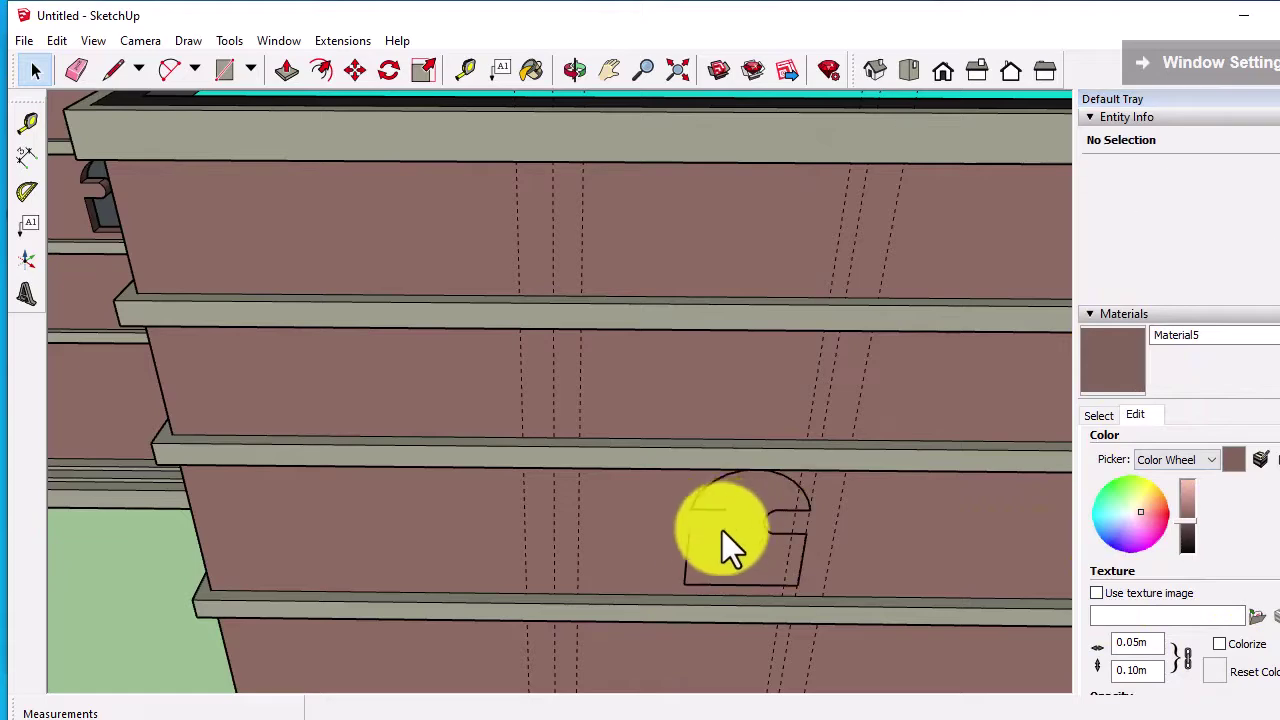
pyautogui.press('space')
# Undo the painting, the keyhole arc and the remaining keyhole lines until the outline is gone
pyautogui.click(57, 40)
pyautogui.click(68, 67)
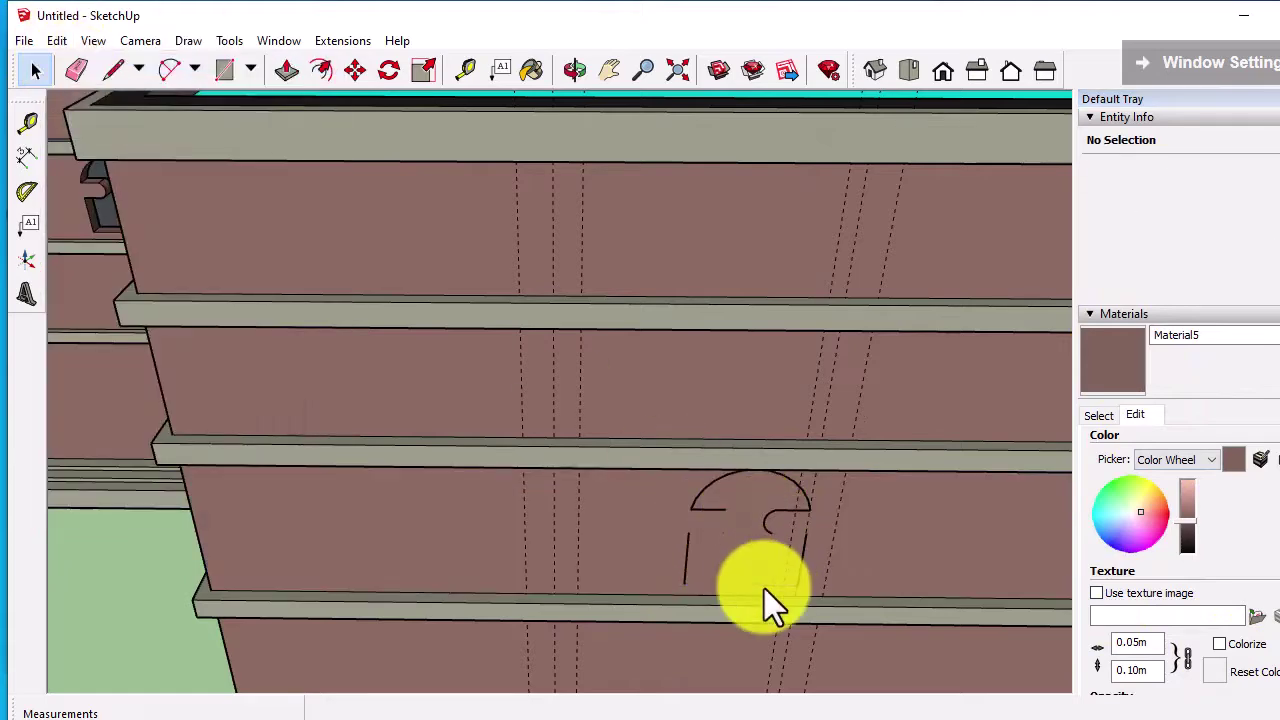
pyautogui.click(57, 40)
pyautogui.click(68, 67)
pyautogui.hotkey('ctrl', 'z')
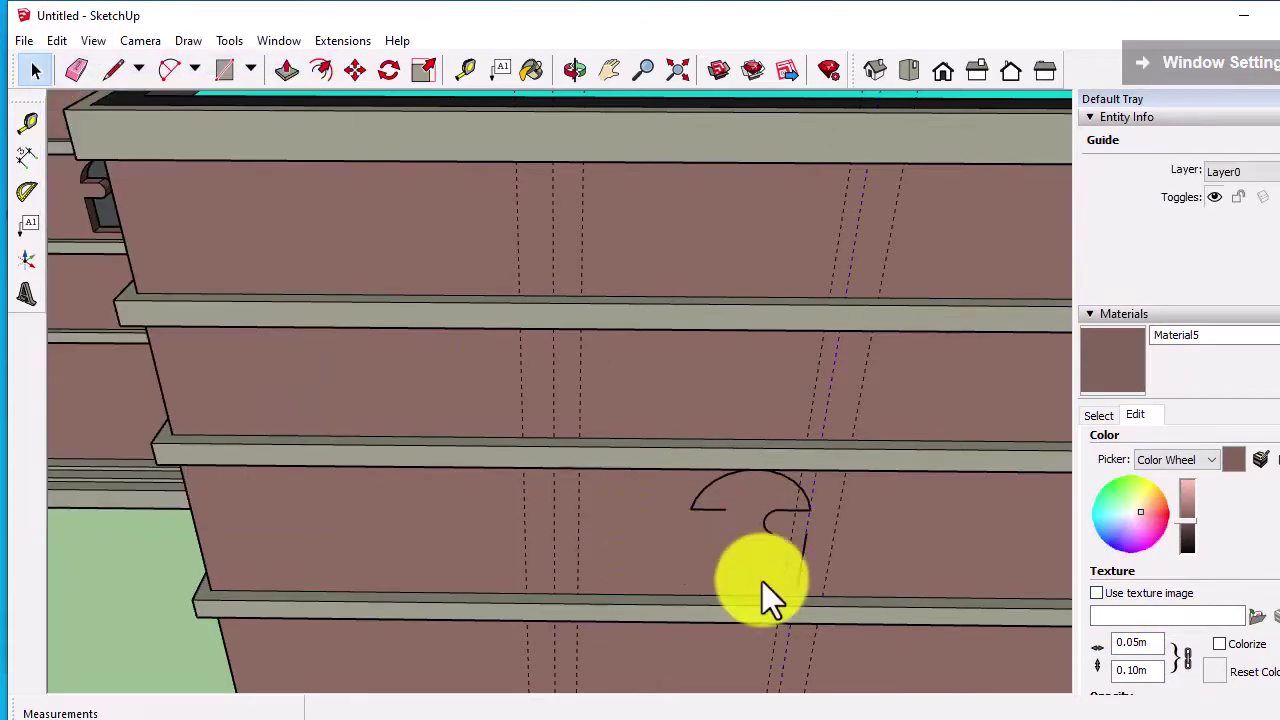
pyautogui.hotkey('ctrl', 'z')
pyautogui.hotkey('ctrl', 'z')
pyautogui.hotkey('ctrl', 'z')
pyautogui.hotkey('ctrl', 'z')
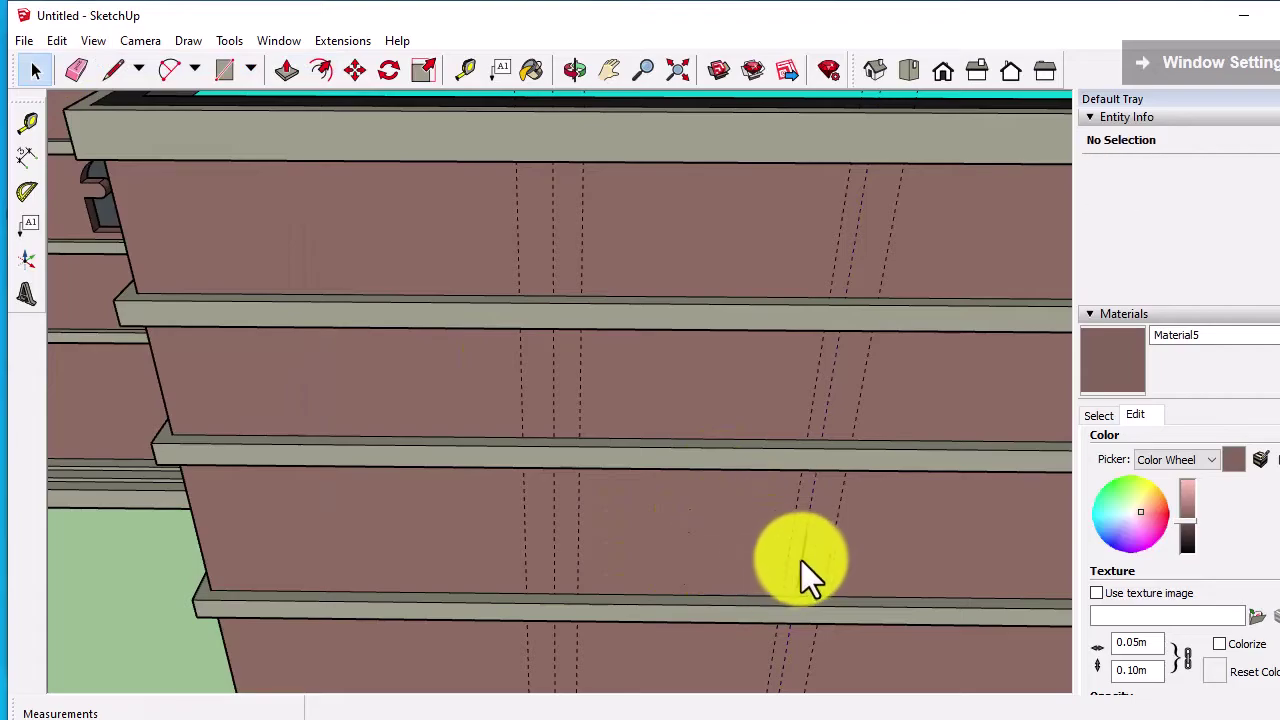
pyautogui.hotkey('ctrl', 'z')
pyautogui.hotkey('ctrl', 'z')
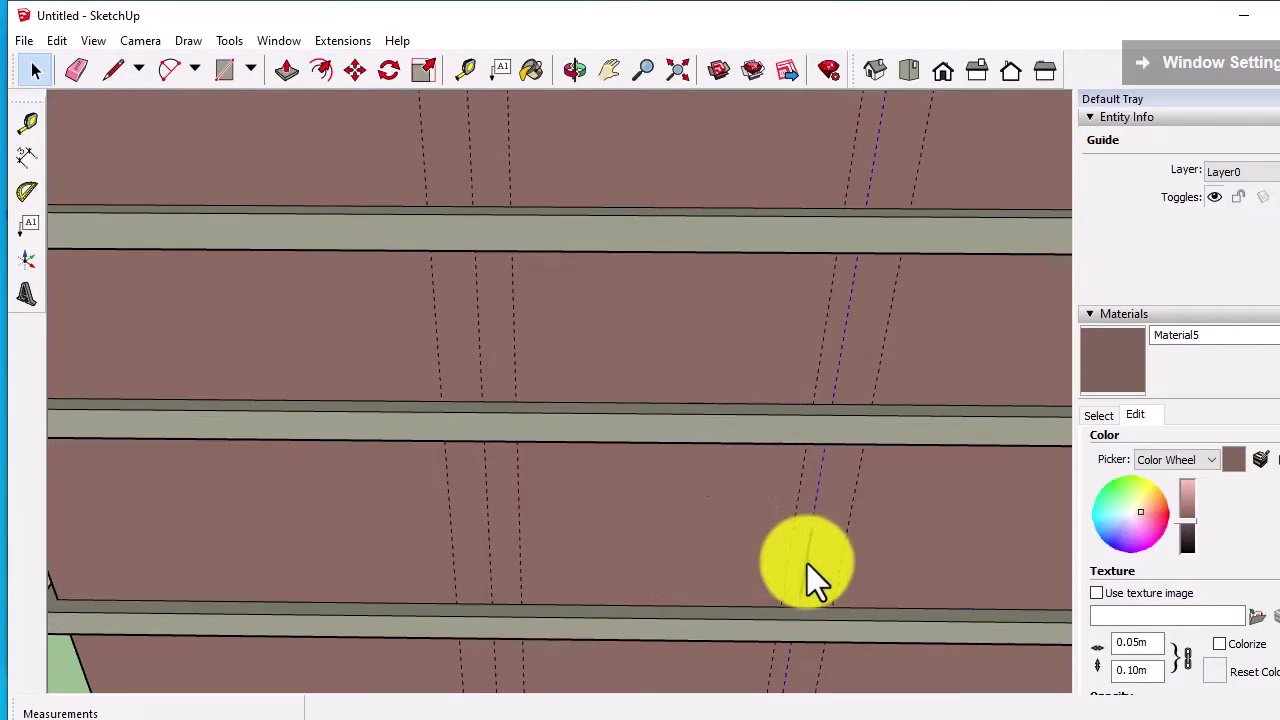
# Select the whole keyhole outline lying on the ground
pyautogui.scroll(-5, 807, 563)
pyautogui.moveTo(748, 517); pyautogui.dragTo(422, 352, button='middle')
pyautogui.scroll(-3, 601, 410)
pyautogui.moveTo(601, 410); pyautogui.dragTo(571, 443, button='middle')
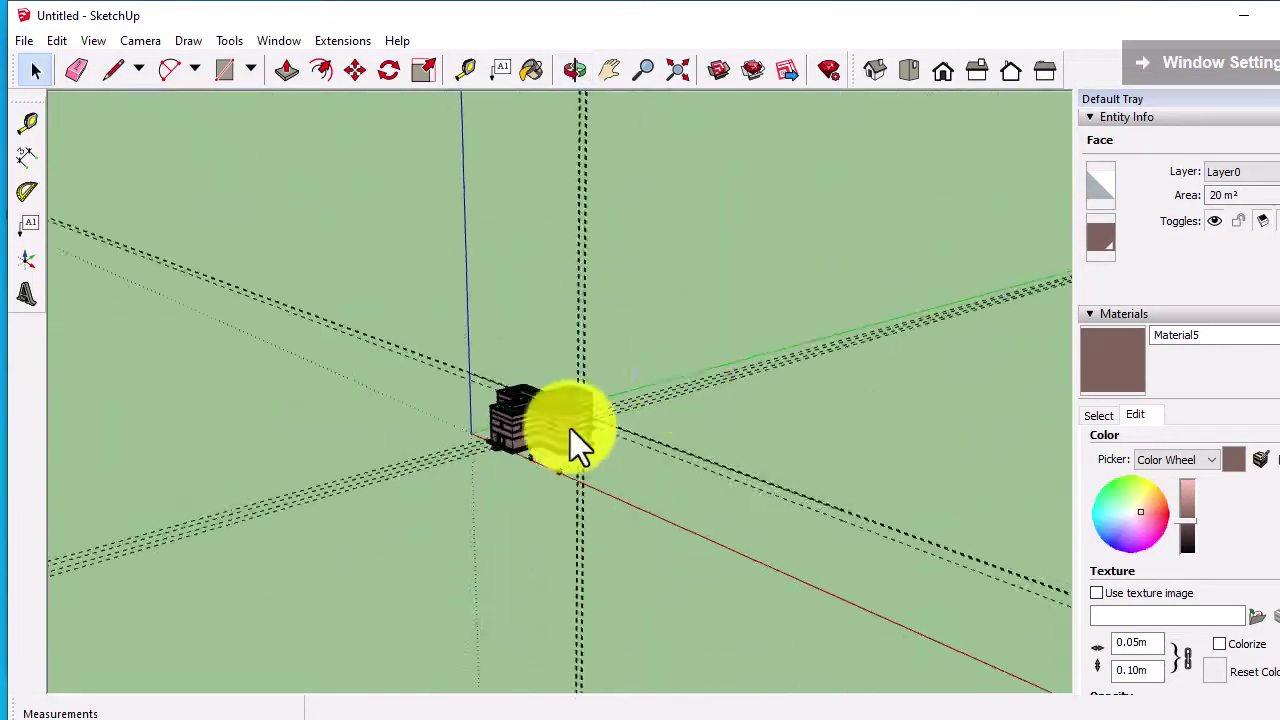
pyautogui.scroll(5, 563, 477)
pyautogui.scroll(3, 666, 420)
pyautogui.scroll(2, 607, 457)
pyautogui.tripleClick(607, 457)
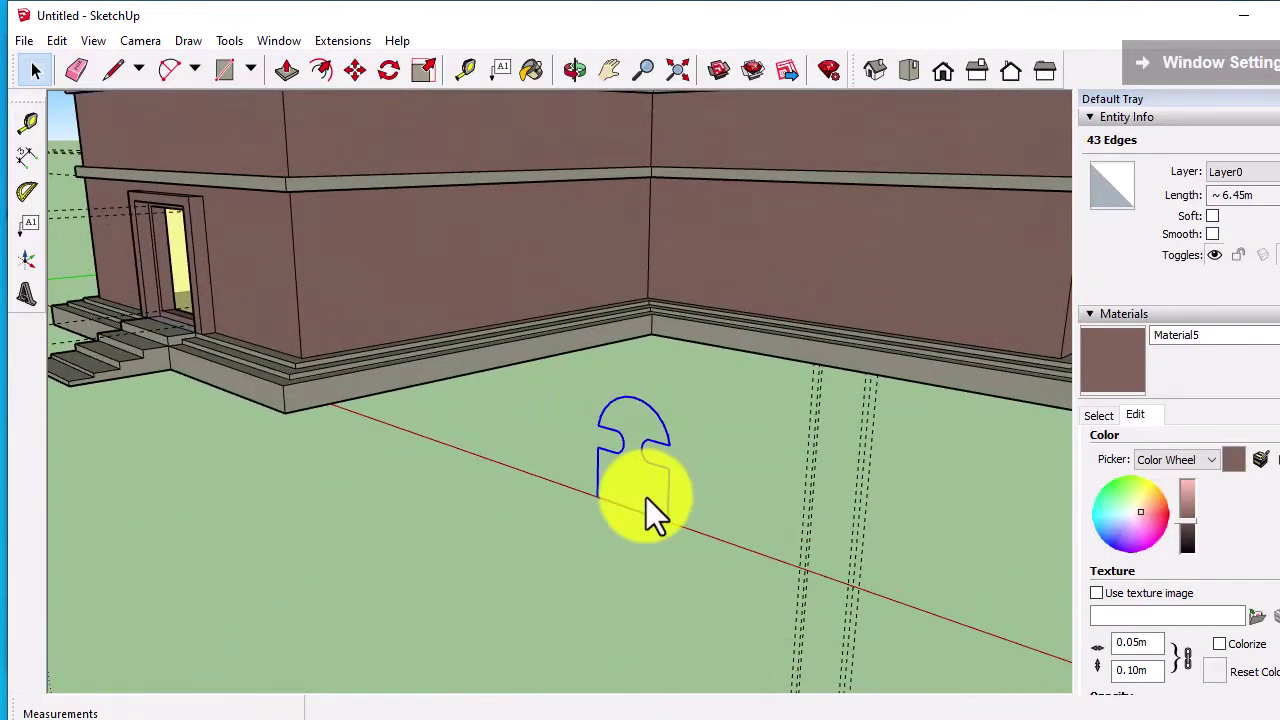
# Paste the keyhole copy onto the front tower wall above the door, between two cornices
pyautogui.scroll(-5, 646, 497)
pyautogui.moveTo(461, 445)
pyautogui.mouseDown(button='middle')
pyautogui.moveTo(656, 445)
pyautogui.moveTo(498, 413)
pyautogui.mouseUp(button='middle')
pyautogui.scroll(1, 656, 445)
pyautogui.scroll(3, 674, 405)
pyautogui.scroll(2, 680, 429)
pyautogui.scroll(-2, 651, 451)
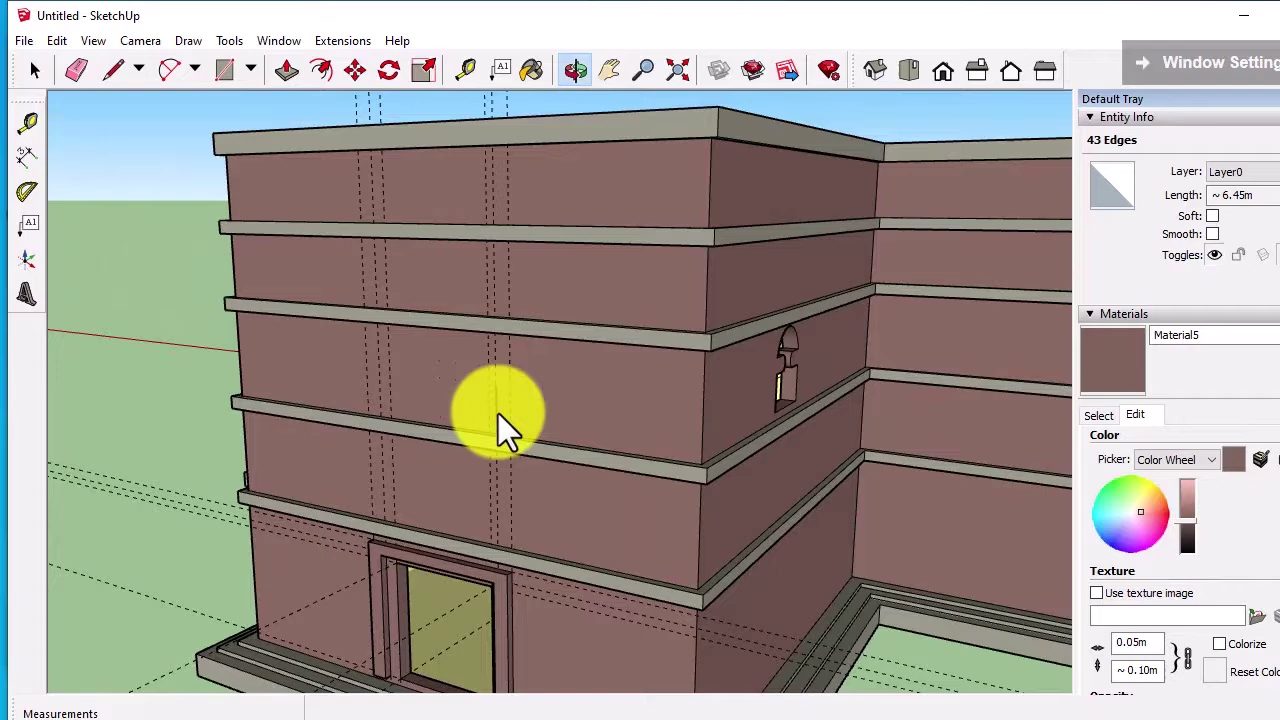
pyautogui.click(28, 122)
pyautogui.scroll(2, 747, 421)
pyautogui.moveTo(784, 389); pyautogui.dragTo(663, 439, button='middle')
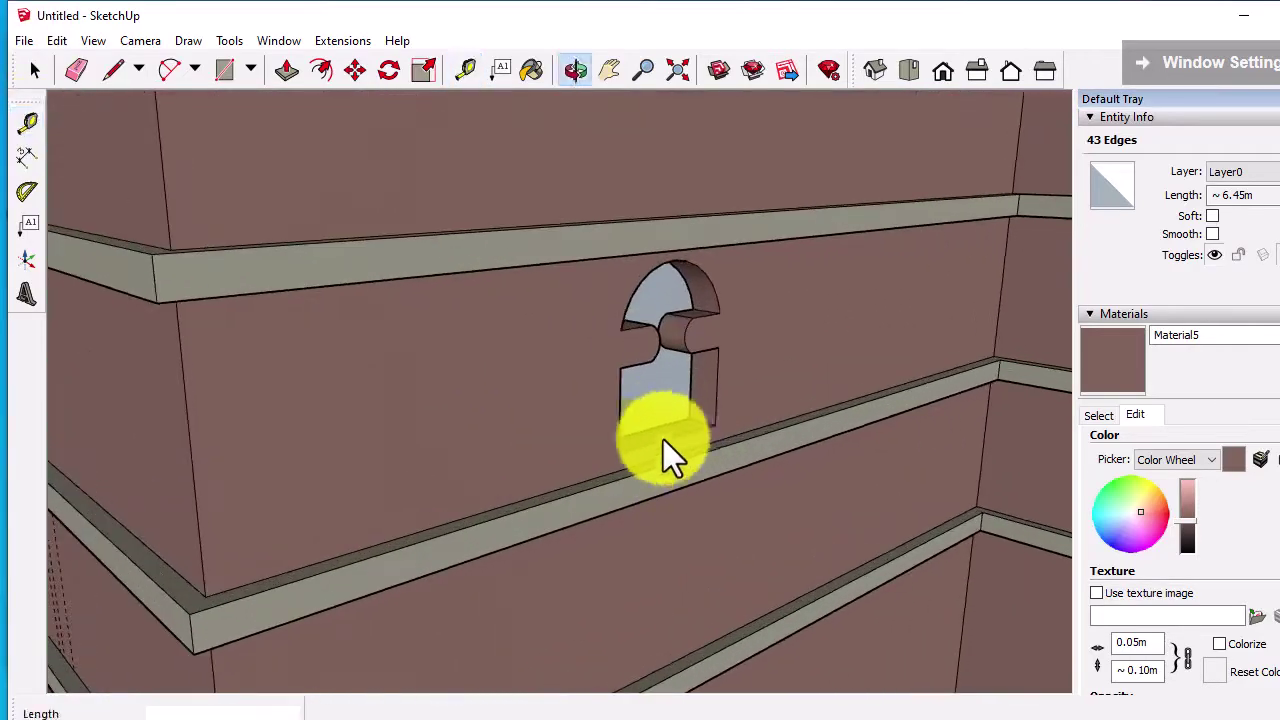
pyautogui.scroll(-2, 663, 439)
pyautogui.moveTo(449, 465)
pyautogui.mouseDown(button='middle')
pyautogui.moveTo(525, 548)
pyautogui.moveTo(524, 505)
pyautogui.mouseUp(button='middle')
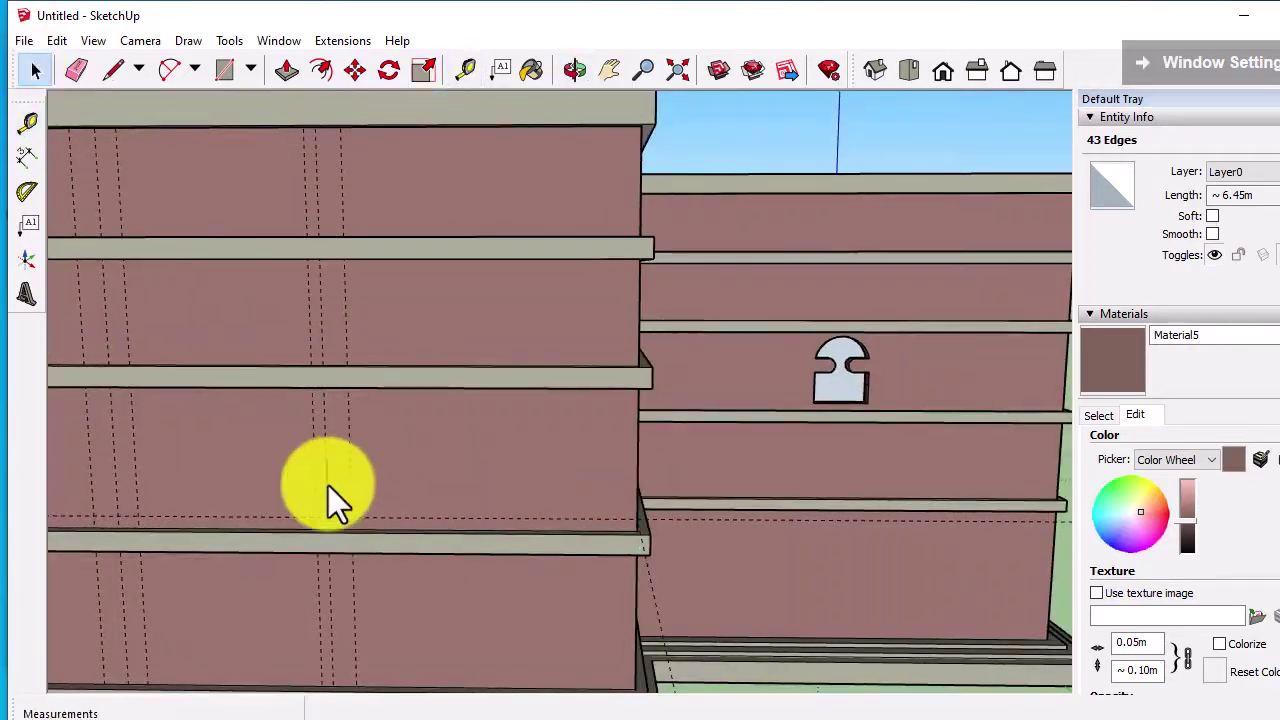
pyautogui.scroll(-5, 310, 472)
pyautogui.moveTo(310, 472); pyautogui.dragTo(426, 446, button='middle')
pyautogui.scroll(4, 426, 446)
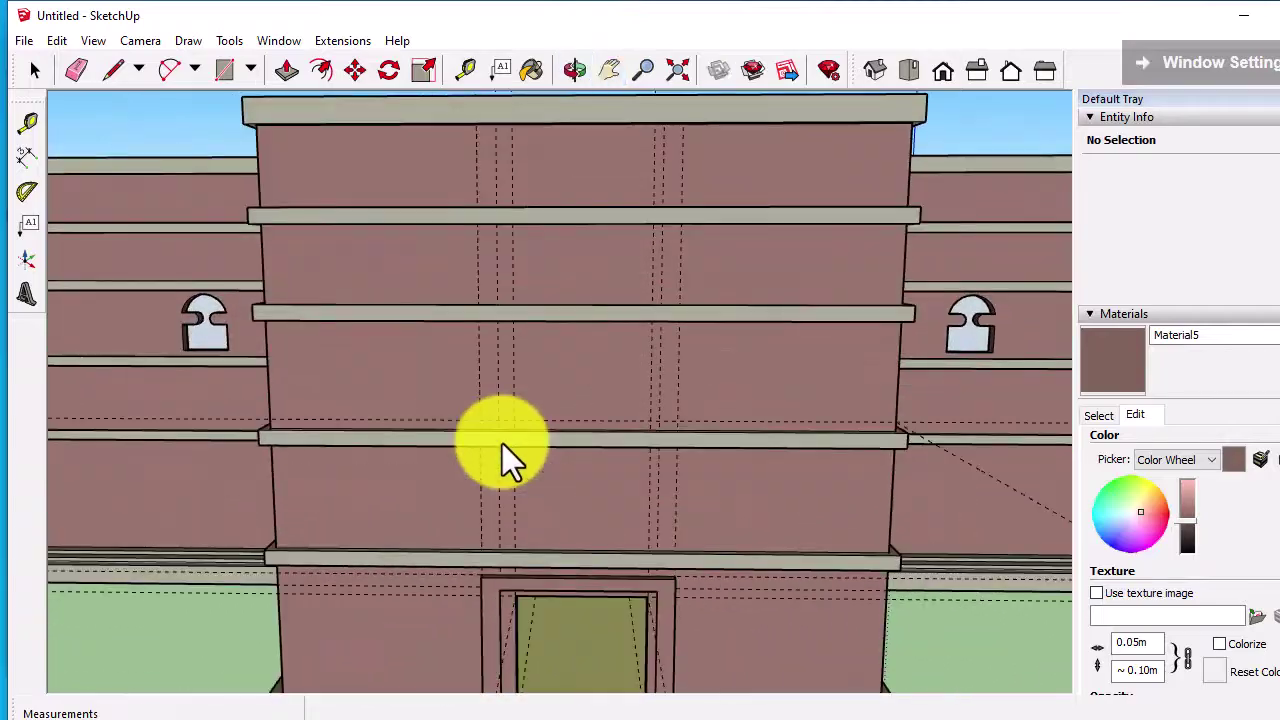
pyautogui.hotkey('ctrl', 'v')
pyautogui.click(614, 419)
pyautogui.scroll(4, 614, 419)
# Push the keyhole face 0.30m into the front tower wall with Push/Pull
pyautogui.press('p')
pyautogui.scroll(-3, 409, 394)
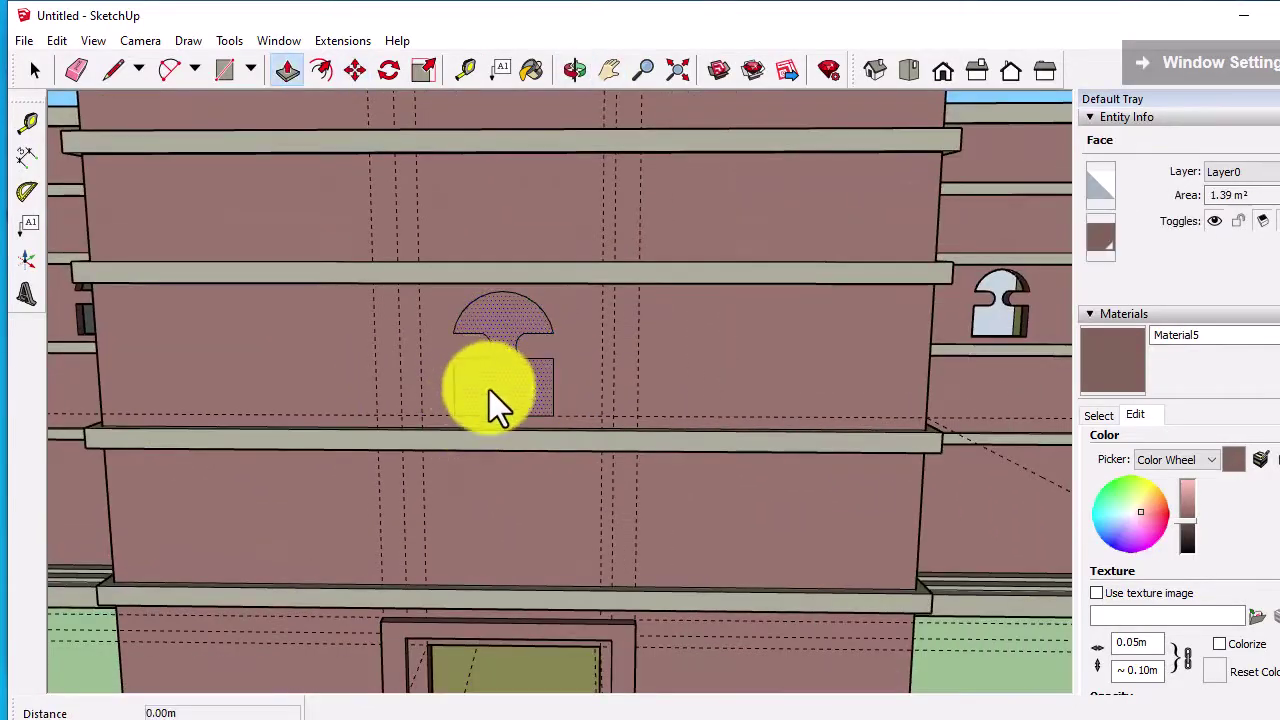
pyautogui.click(500, 395)
pyautogui.moveTo(500, 395); pyautogui.dragTo(512, 481, button='middle')
pyautogui.scroll(2, 512, 481)
pyautogui.scroll(2, 616, 523)
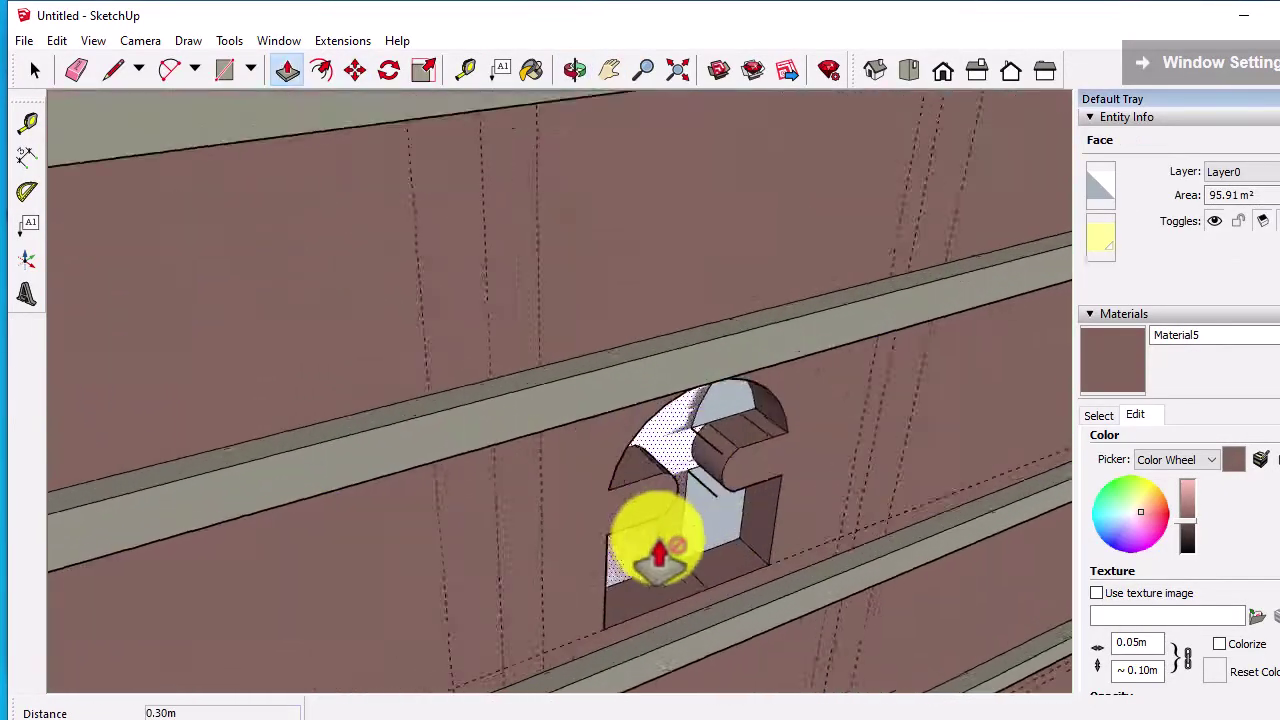
pyautogui.scroll(-2, 651, 537)
pyautogui.scroll(-3, 609, 543)
# Orbit to an angled front view to inspect the recessed keyhole window
pyautogui.press('space')
pyautogui.moveTo(629, 571); pyautogui.dragTo(630, 370, button='middle')
pyautogui.scroll(2, 630, 370)
pyautogui.scroll(3, 630, 368)
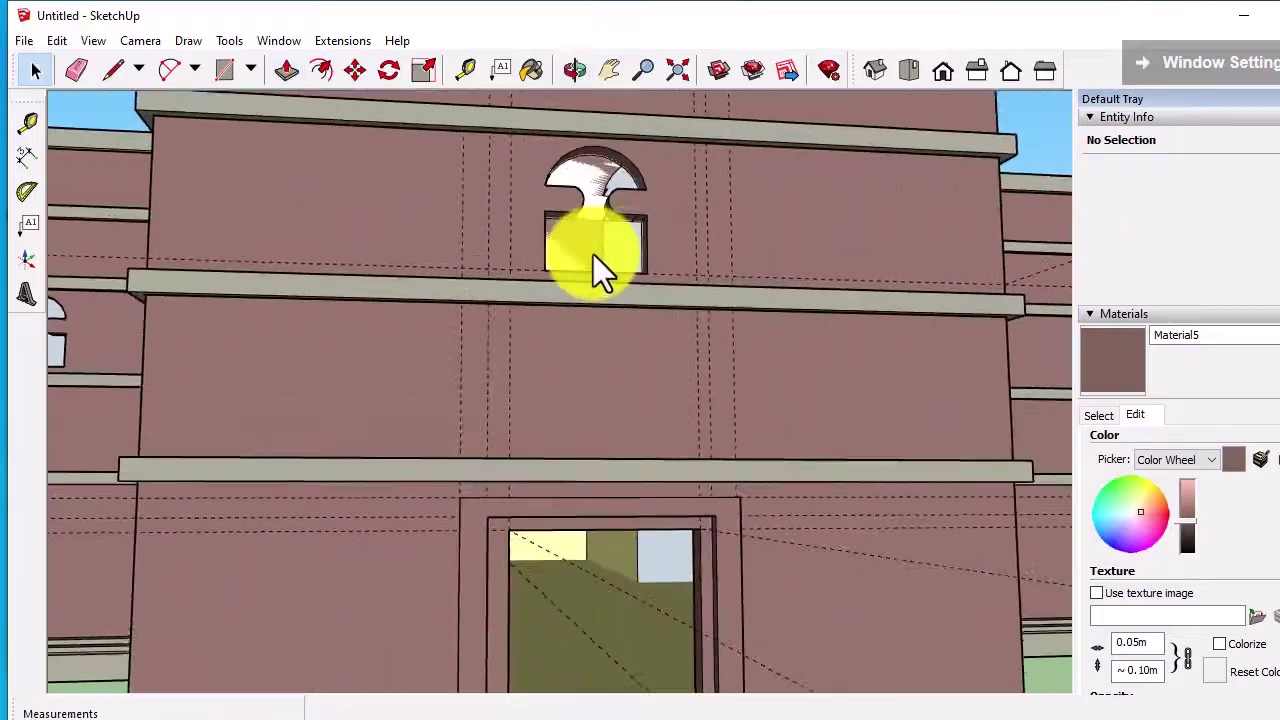
pyautogui.scroll(2, 593, 254)
pyautogui.moveTo(643, 250); pyautogui.dragTo(675, 291, button='middle')
pyautogui.scroll(-3, 573, 454)
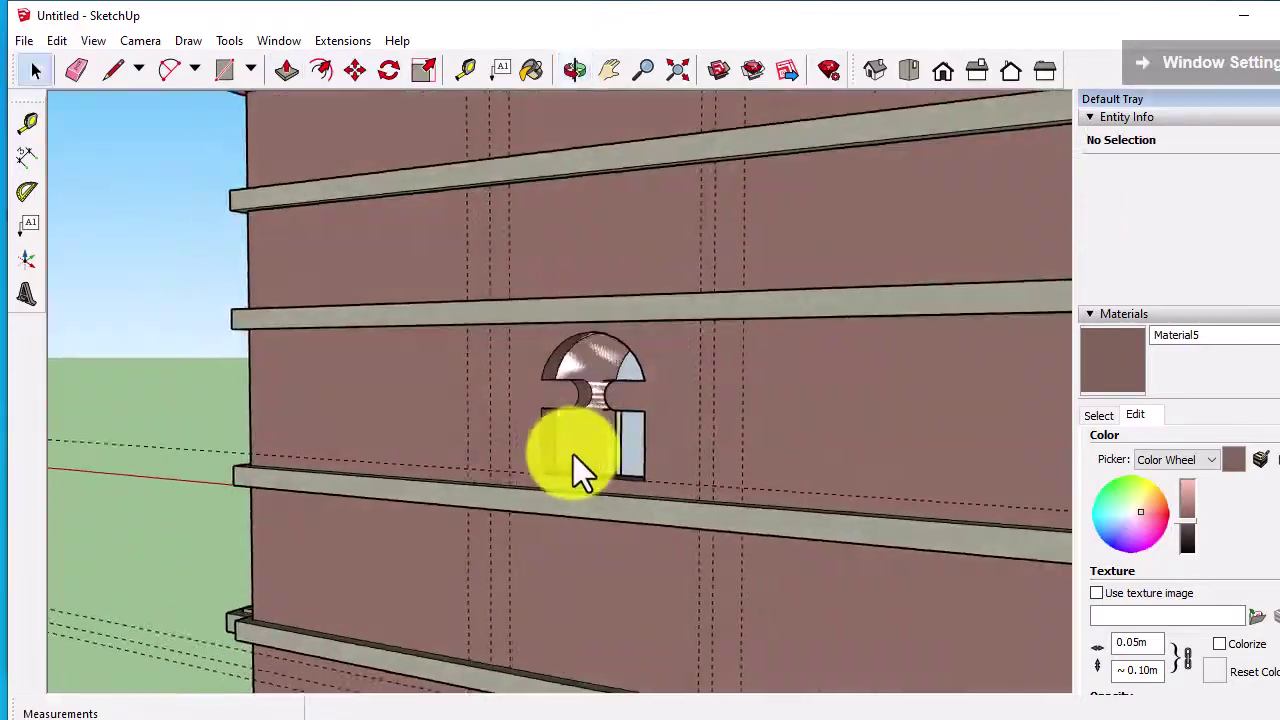
pyautogui.scroll(-3, 403, 437)
pyautogui.scroll(4, 457, 396)
# Paint both interior walls behind the doorway with pale yellow Color E02
pyautogui.scroll(3, 457, 396)
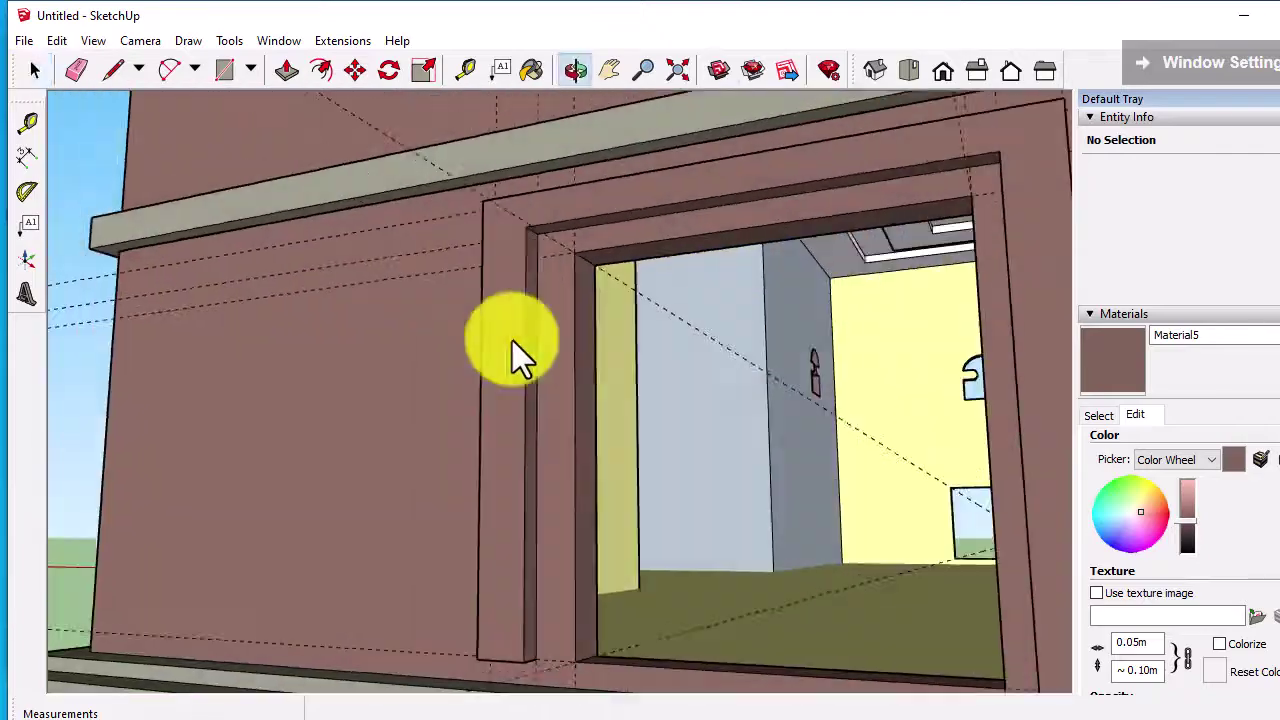
pyautogui.scroll(2, 514, 343)
pyautogui.click(1098, 414)
pyautogui.click(1108, 481)
pyautogui.click(720, 440)
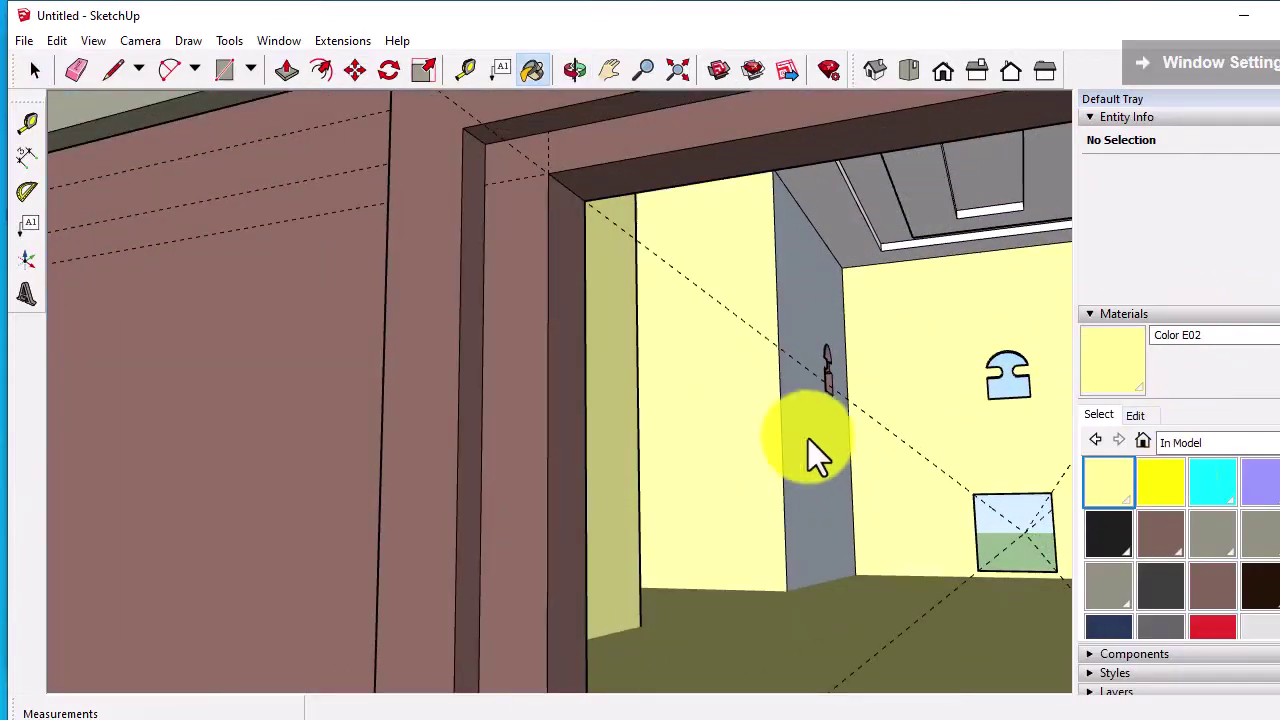
pyautogui.click(812, 450)
# Orbit around the building toward the keyhole window and return to the Select tool
pyautogui.scroll(-3, 612, 459)
pyautogui.scroll(2, 612, 459)
pyautogui.scroll(3, 660, 449)
pyautogui.scroll(-3, 745, 265)
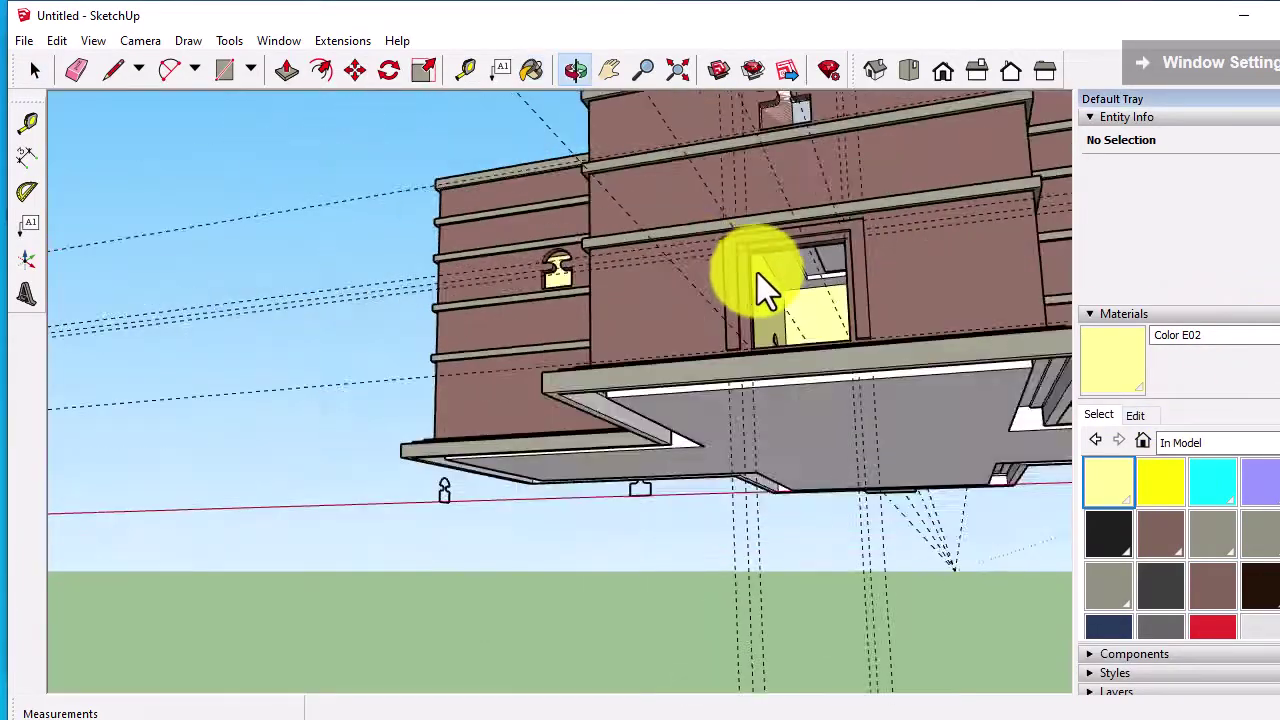
pyautogui.scroll(2, 910, 330)
pyautogui.scroll(2, 925, 350)
pyautogui.moveTo(927, 352)
pyautogui.mouseDown(button='middle')
pyautogui.moveTo(886, 384)
pyautogui.moveTo(976, 343)
pyautogui.moveTo(946, 132)
pyautogui.mouseUp(button='middle')
pyautogui.scroll(-4, 800, 200)
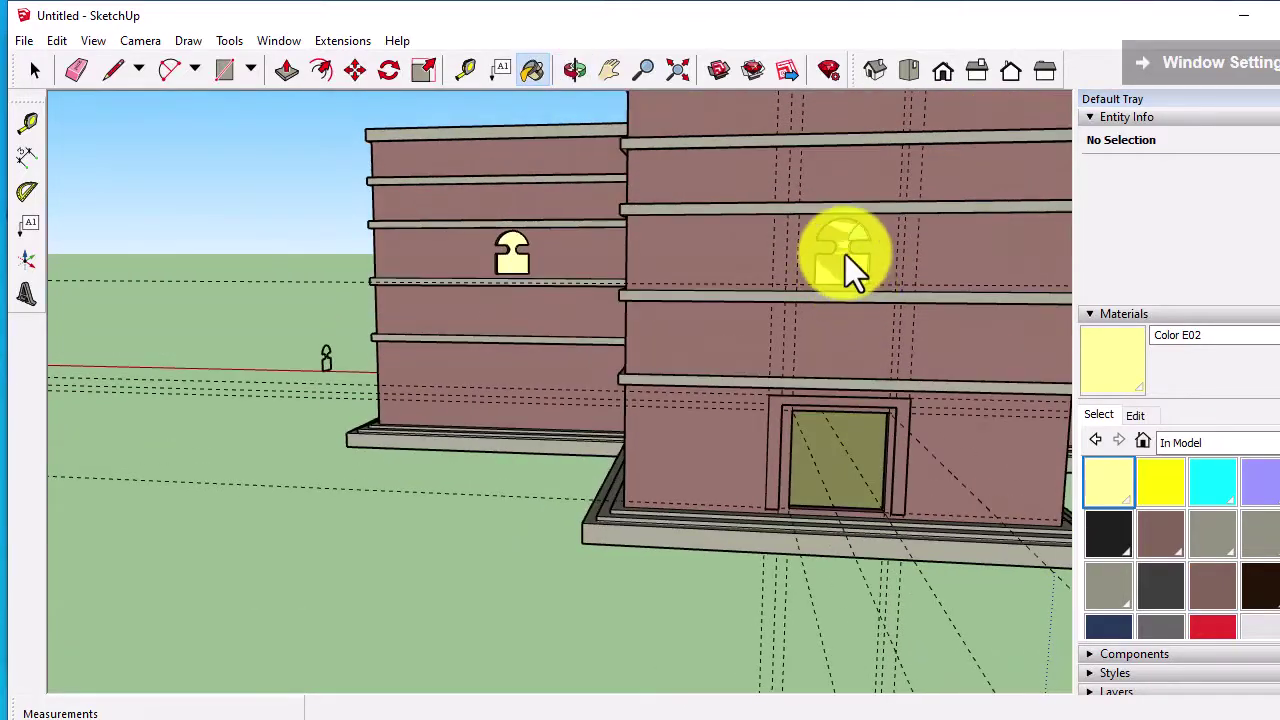
pyautogui.scroll(3, 845, 254)
pyautogui.press('space')
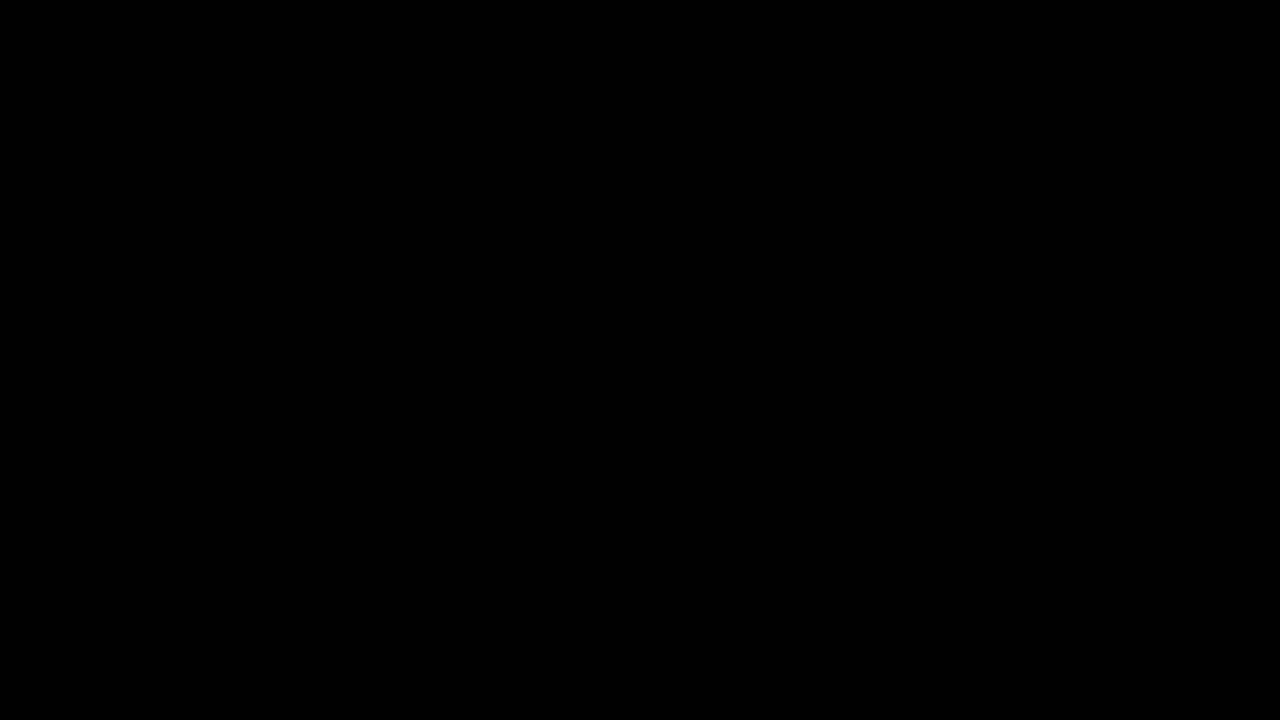